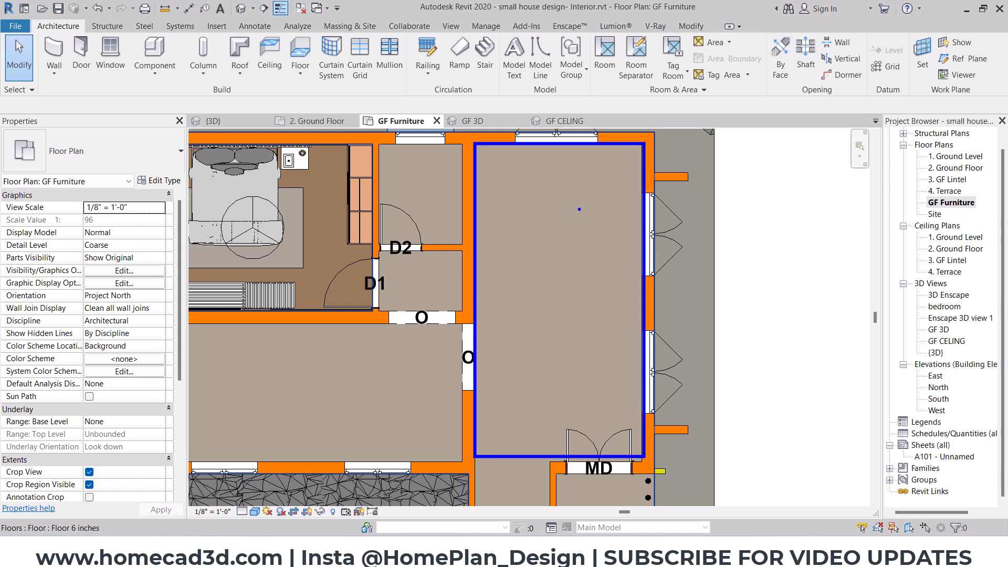
pyautogui.moveTo(478, 322); pyautogui.dragTo(643, 459)
pyautogui.moveTo(523, 379)
pyautogui.mouseDown()
pyautogui.moveTo(557, 383)
pyautogui.moveTo(533, 398)
pyautogui.mouseUp()
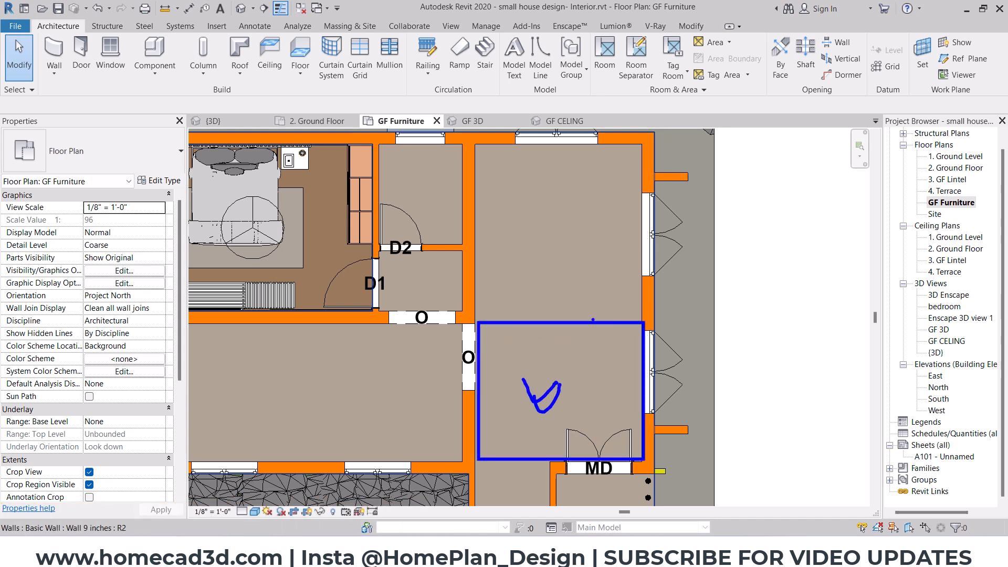
pyautogui.press('Escape')
pyautogui.hotkey('ctrl', '2')
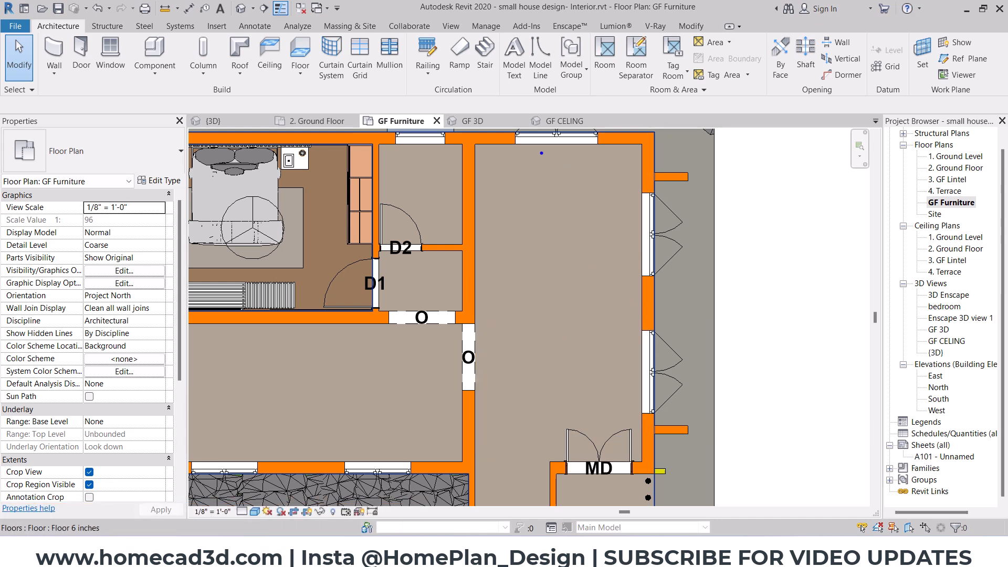
pyautogui.moveTo(513, 148)
pyautogui.mouseDown()
pyautogui.moveTo(628, 177)
pyautogui.moveTo(606, 300)
pyautogui.mouseUp()
pyautogui.moveTo(476, 152); pyautogui.dragTo(495, 319)
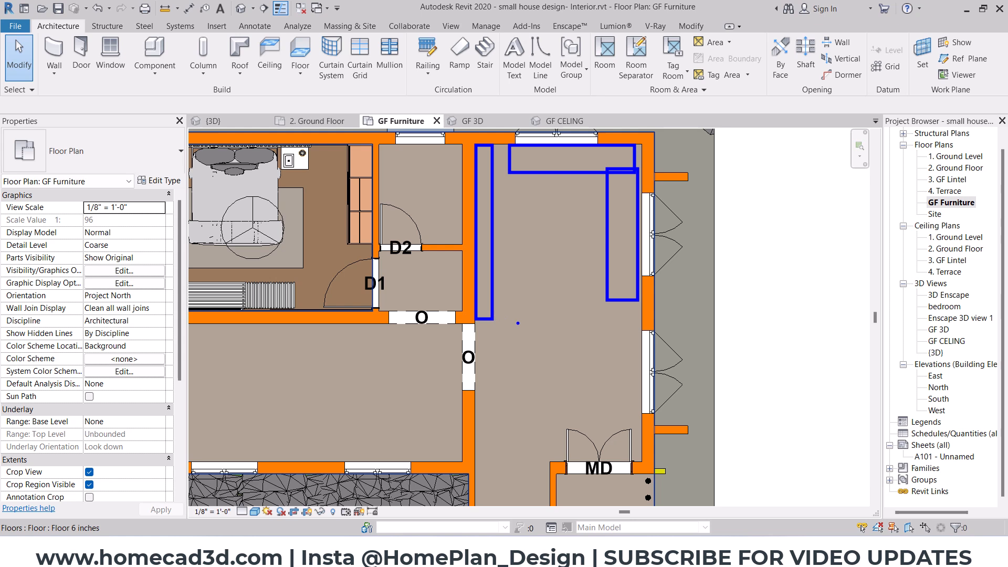
pyautogui.moveTo(665, 220); pyautogui.dragTo(647, 229)
pyautogui.moveTo(547, 152); pyautogui.dragTo(574, 128)
pyautogui.press('Escape')
# Select the TV panel along the bedroom wall in the GF Furniture plan to check its placement.
pyautogui.moveTo(491, 286); pyautogui.dragTo(642, 322, button='middle')
pyautogui.scroll(1, 406, 262)
pyautogui.scroll(1, 408, 264)
pyautogui.moveTo(436, 279); pyautogui.dragTo(463, 286, button='middle')
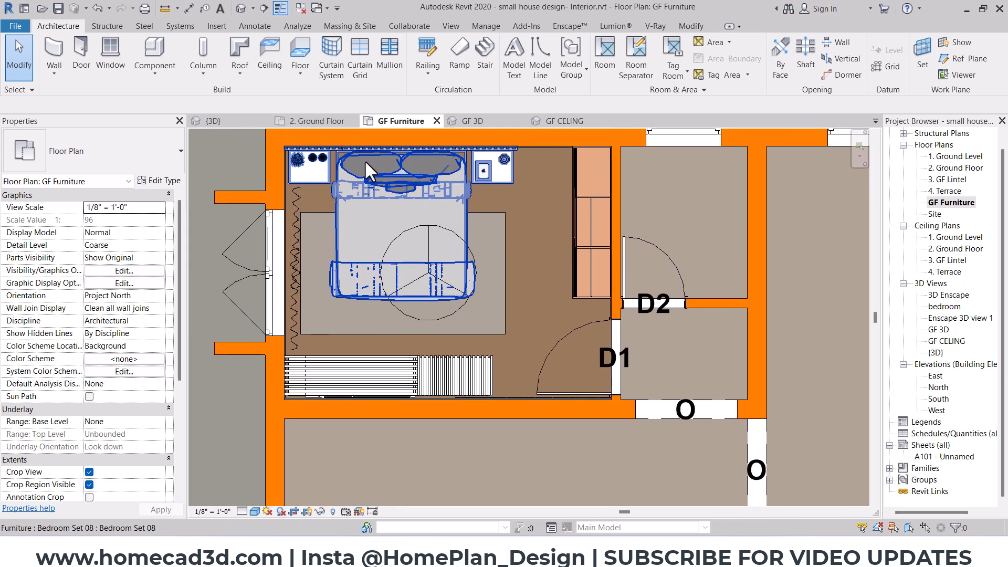
pyautogui.click(427, 367)
pyautogui.moveTo(431, 375); pyautogui.dragTo(459, 354, button='middle')
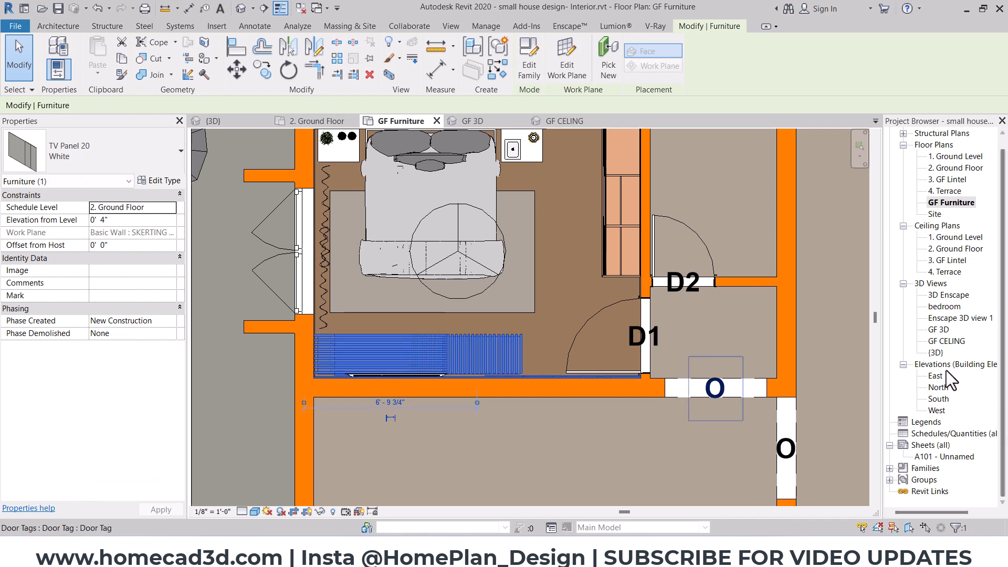
# Open the GF 3D view and examine the bedroom TV panel on its wall.
pyautogui.doubleClick(940, 329)
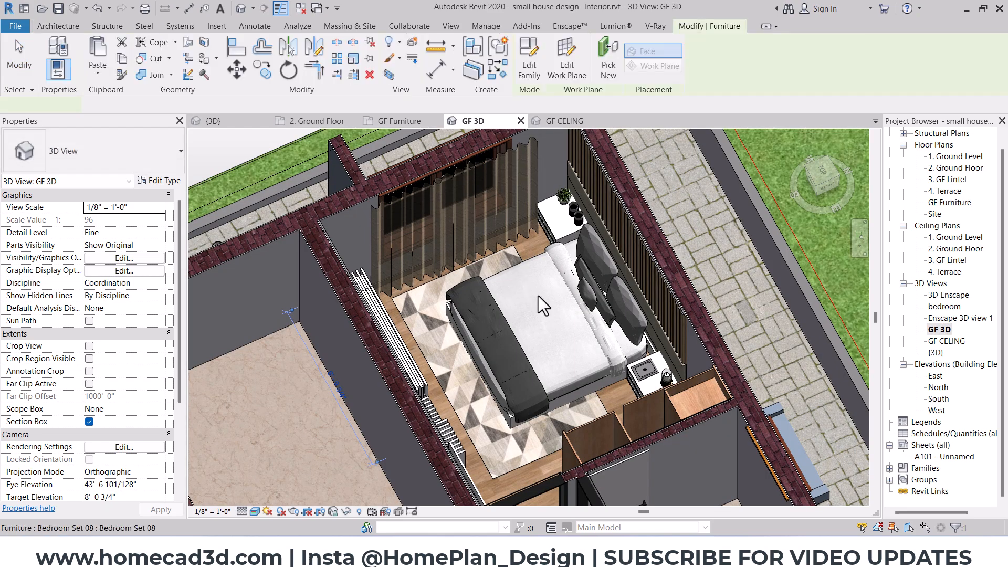
pyautogui.keyDown('shift'); pyautogui.moveTo(538, 297); pyautogui.dragTo(550, 250, button='middle'); pyautogui.keyUp('shift')
pyautogui.press('Escape')
pyautogui.click(508, 369)
pyautogui.keyDown('shift'); pyautogui.moveTo(543, 379); pyautogui.dragTo(539, 353, button='middle'); pyautogui.keyUp('shift')
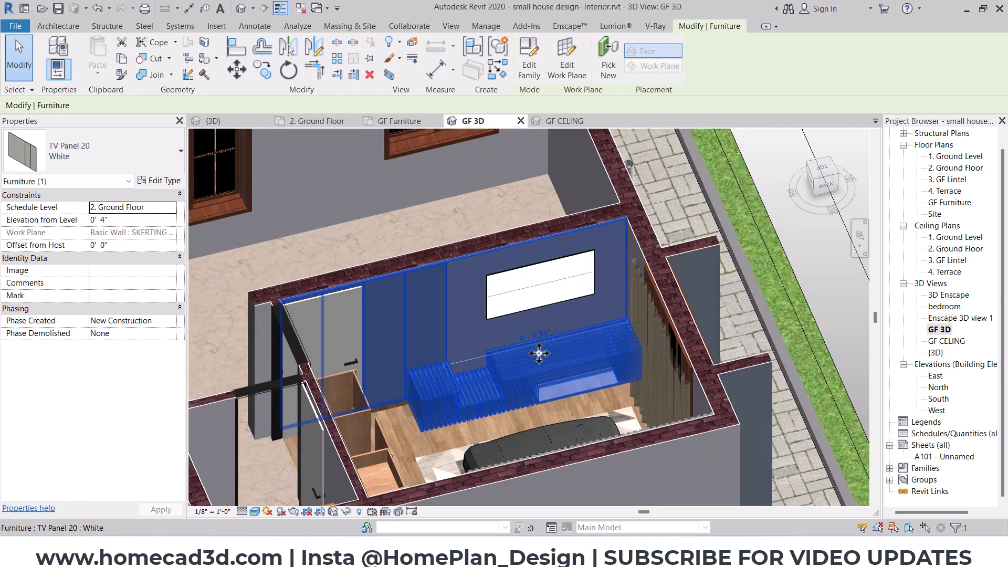
pyautogui.press('Escape')
# Examine the blank living room wall in 3D and compare it with the bedroom TV panel.
pyautogui.scroll(-2, 539, 352)
pyautogui.keyDown('shift'); pyautogui.moveTo(603, 295); pyautogui.dragTo(667, 315, button='middle'); pyautogui.keyUp('shift')
pyautogui.keyDown('shift'); pyautogui.moveTo(436, 325); pyautogui.dragTo(561, 304, button='middle'); pyautogui.keyUp('shift')
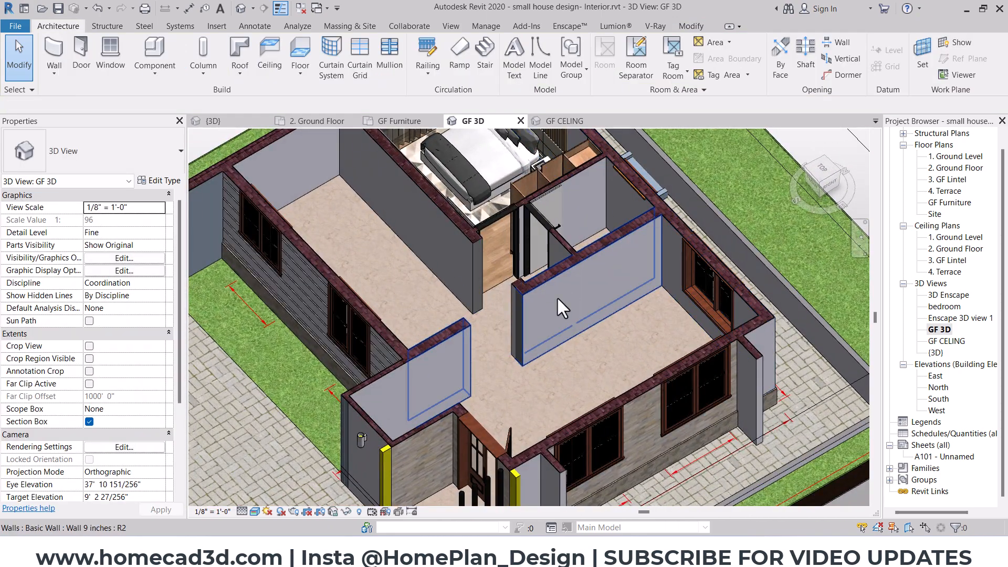
pyautogui.moveTo(625, 325); pyautogui.dragTo(621, 301, button='middle')
pyautogui.scroll(1, 624, 227)
pyautogui.moveTo(540, 245); pyautogui.dragTo(386, 294, button='middle')
pyautogui.click(403, 248)
pyautogui.keyDown('shift'); pyautogui.moveTo(405, 249); pyautogui.dragTo(367, 237, button='middle'); pyautogui.keyUp('shift')
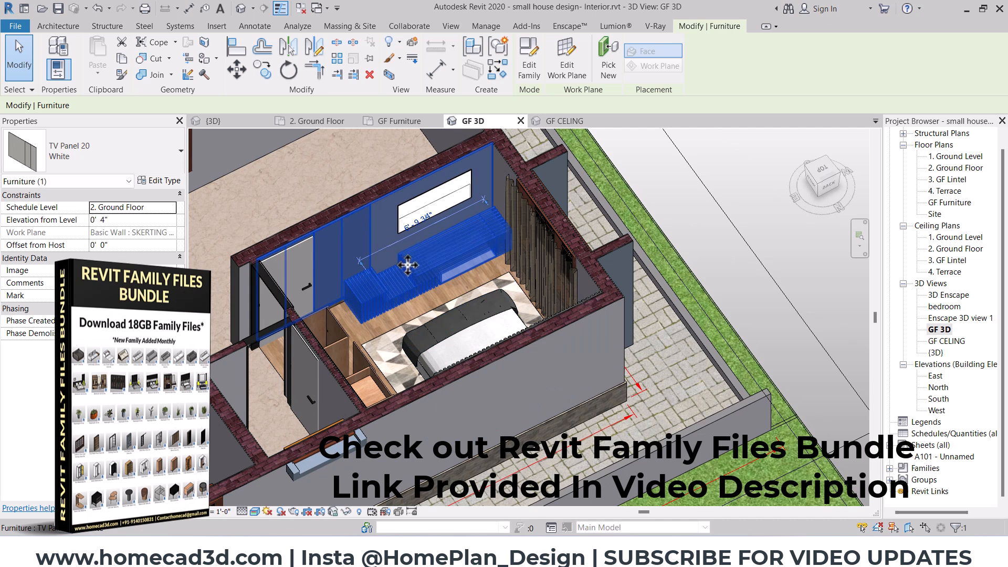
pyautogui.keyDown('shift'); pyautogui.moveTo(415, 270); pyautogui.dragTo(677, 224, button='middle'); pyautogui.keyUp('shift')
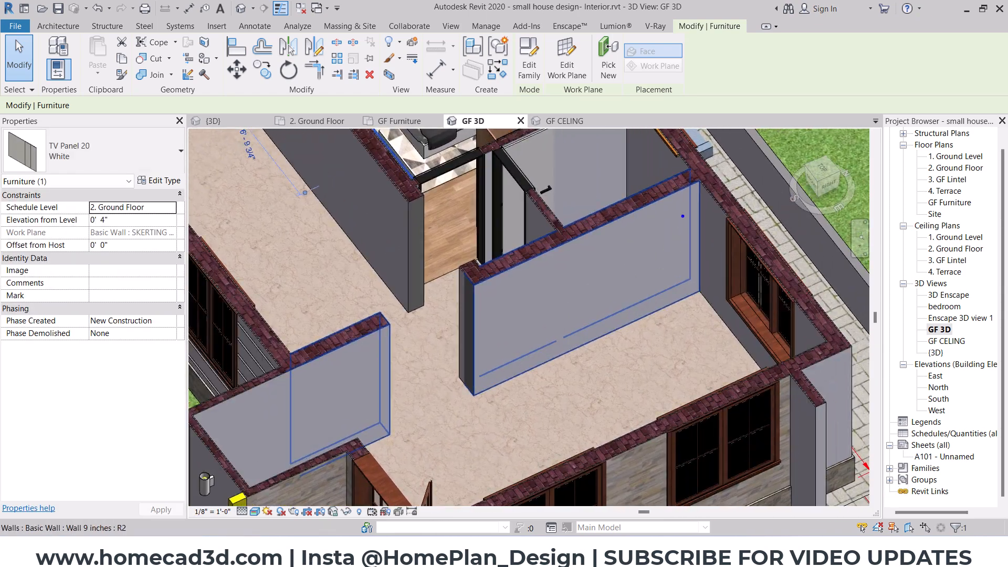
pyautogui.moveTo(702, 183)
pyautogui.mouseDown()
pyautogui.moveTo(488, 263)
pyautogui.moveTo(494, 388)
pyautogui.moveTo(674, 320)
pyautogui.moveTo(694, 197)
pyautogui.mouseUp()
pyautogui.press('Escape')
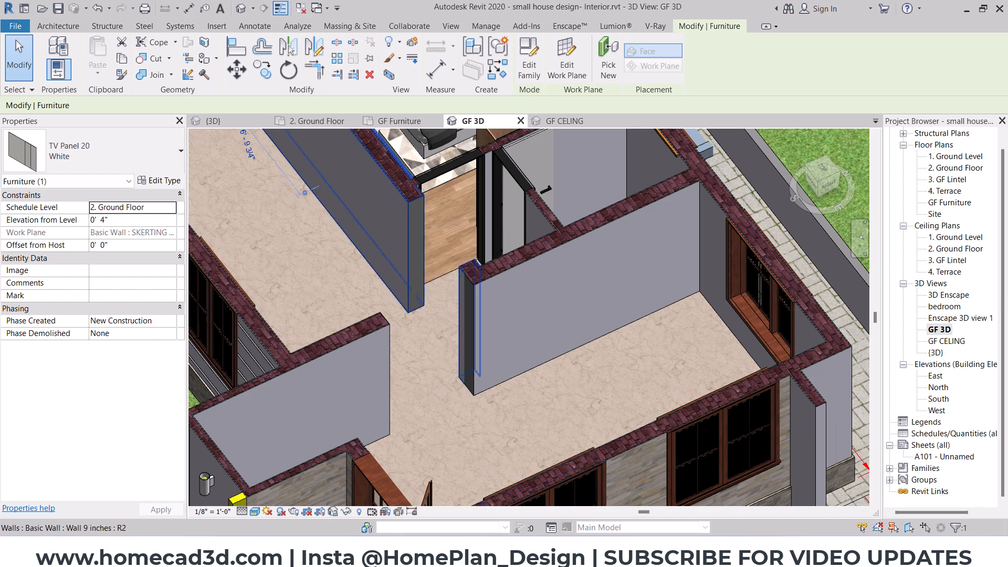
# Switch to Chrome and open the Google home page.
pyautogui.moveTo(370, 0); pyautogui.dragTo(442, 182)
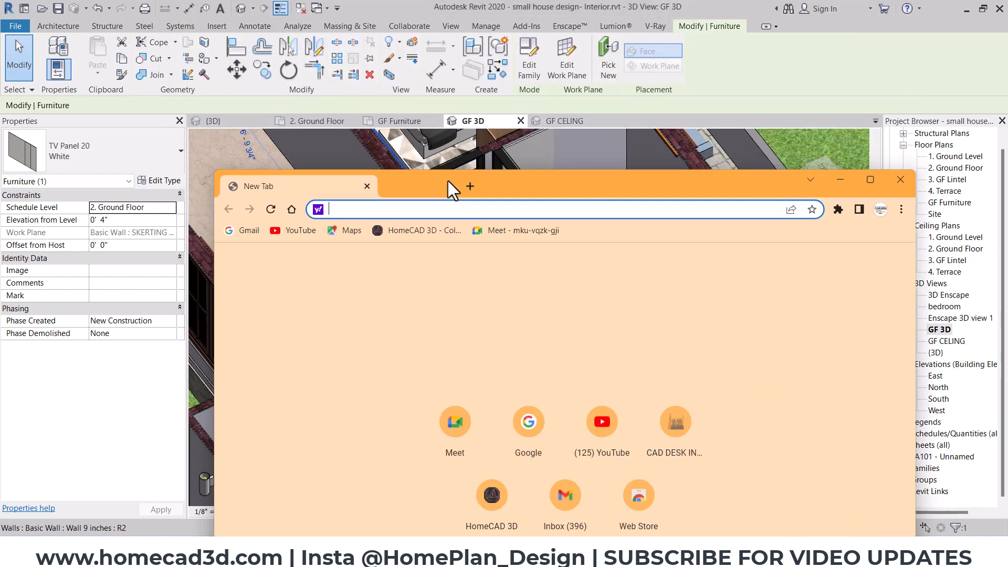
pyautogui.doubleClick(471, 174)
pyautogui.write('goo')
pyautogui.press('Return')
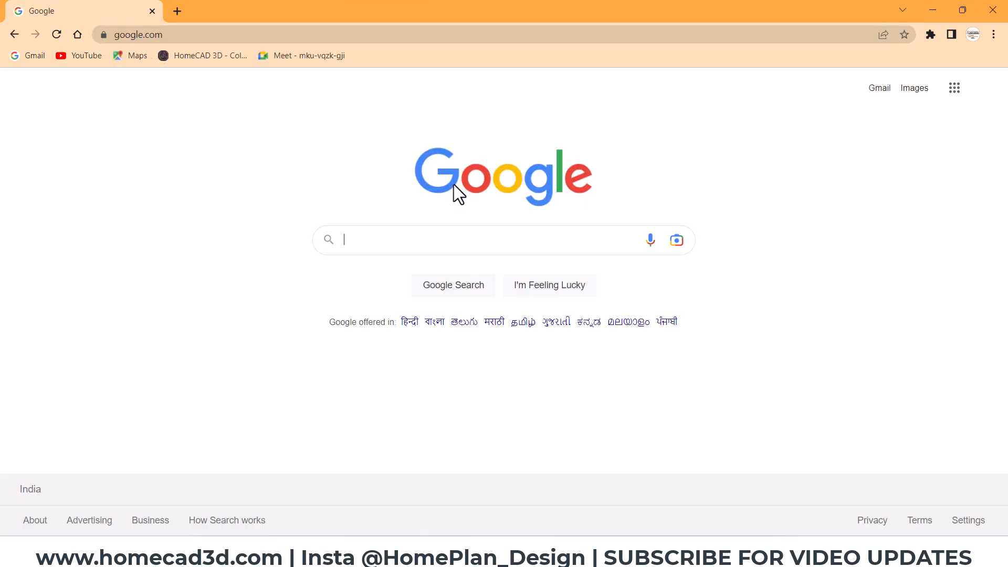
# Search Google Images for "living room tv unit design" and browse the results for a reference design.
pyautogui.click(482, 238)
pyautogui.write('livin')
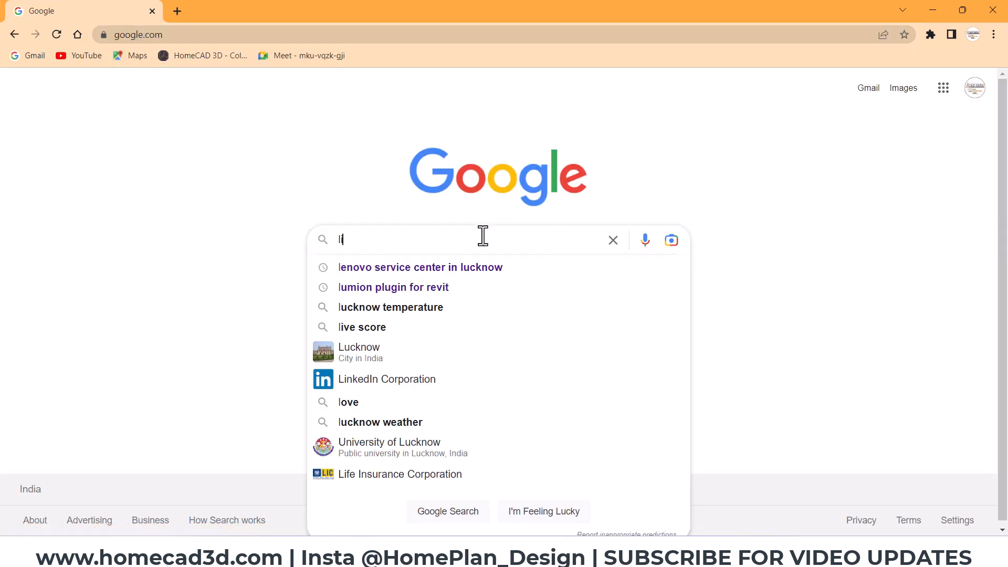
pyautogui.write('g r')
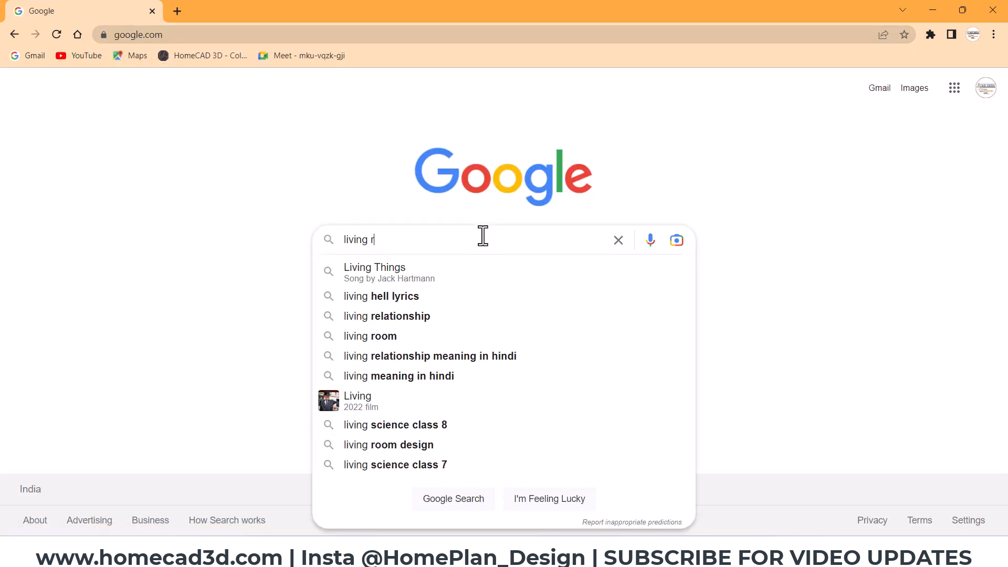
pyautogui.write('oom tv unit design')
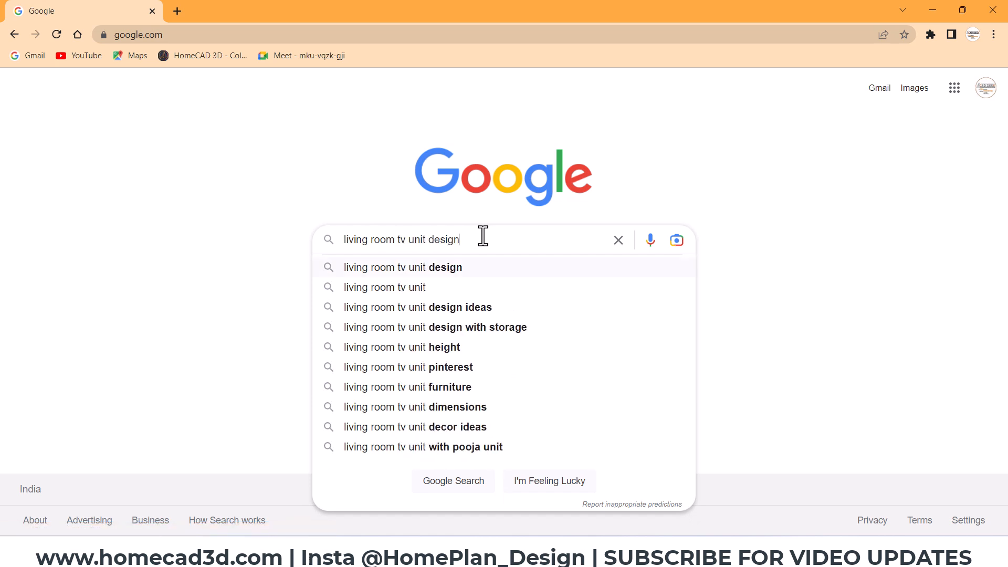
pyautogui.press('Return')
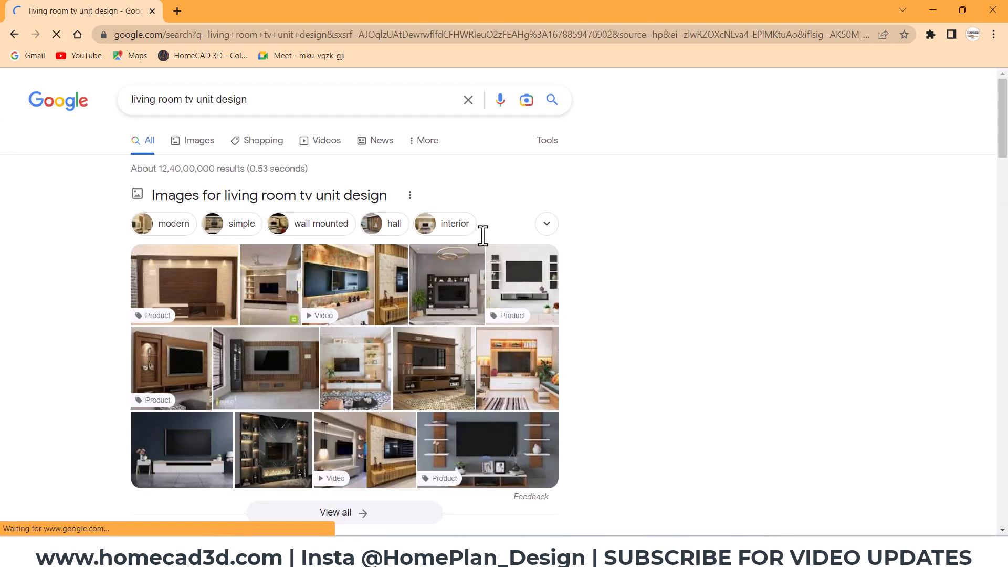
pyautogui.click(192, 151)
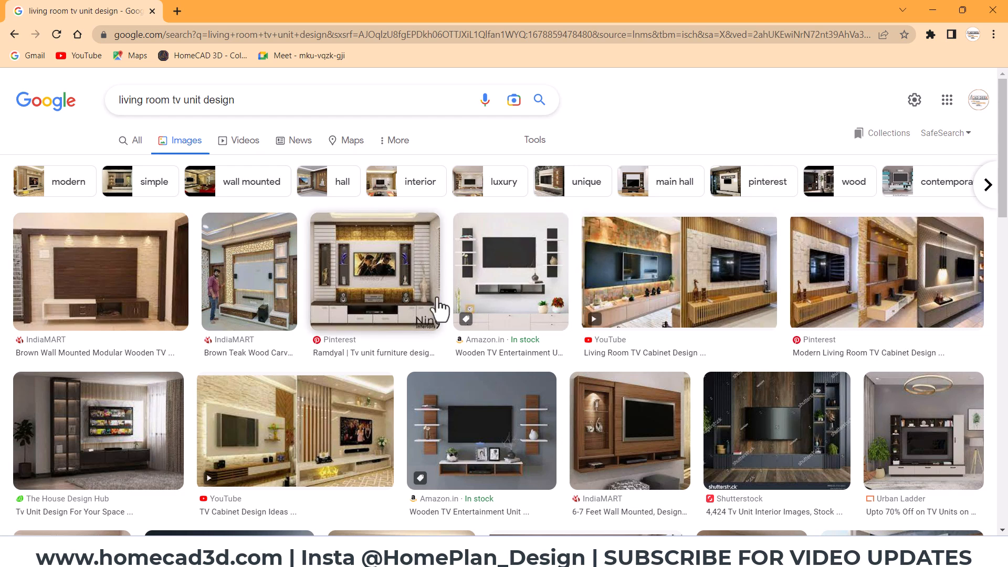
pyautogui.scroll(-1, 441, 312)
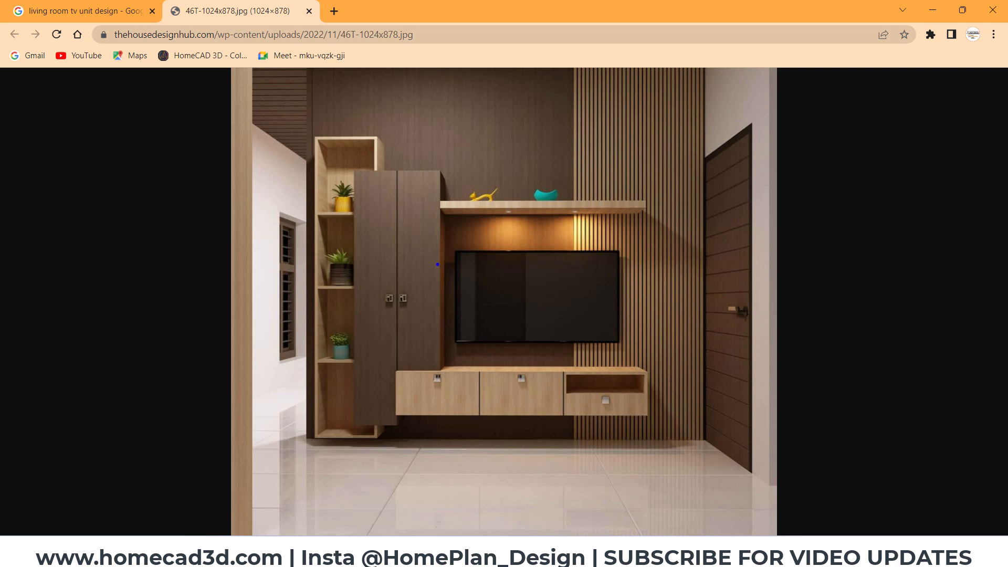
pyautogui.moveTo(347, 165); pyautogui.dragTo(448, 427)
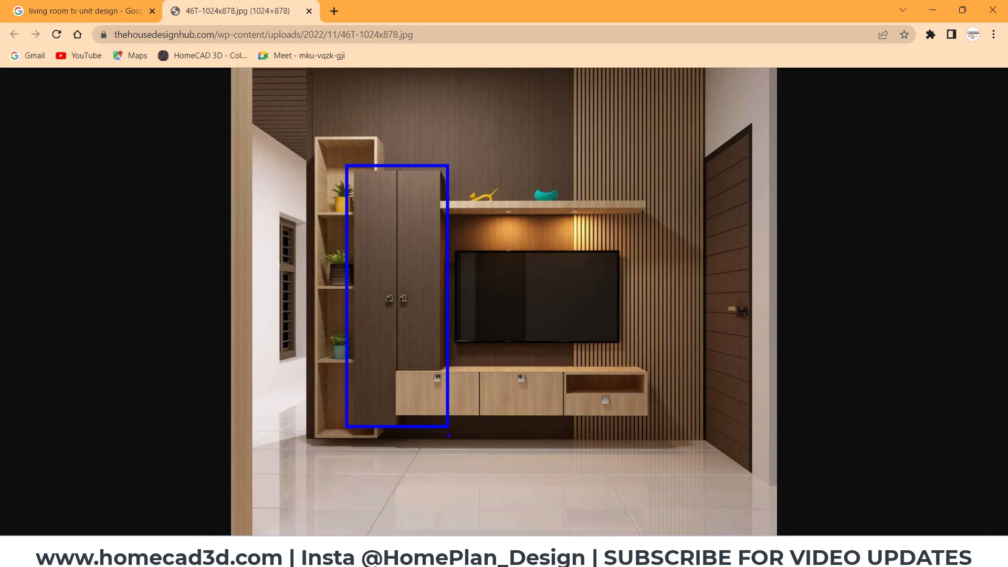
pyautogui.press('Escape')
pyautogui.hotkey('ctrl', '2')
pyautogui.moveTo(454, 127); pyautogui.dragTo(473, 118)
pyautogui.moveTo(457, 132); pyautogui.dragTo(475, 130)
pyautogui.moveTo(629, 138); pyautogui.dragTo(631, 155)
pyautogui.moveTo(641, 129); pyautogui.dragTo(644, 153)
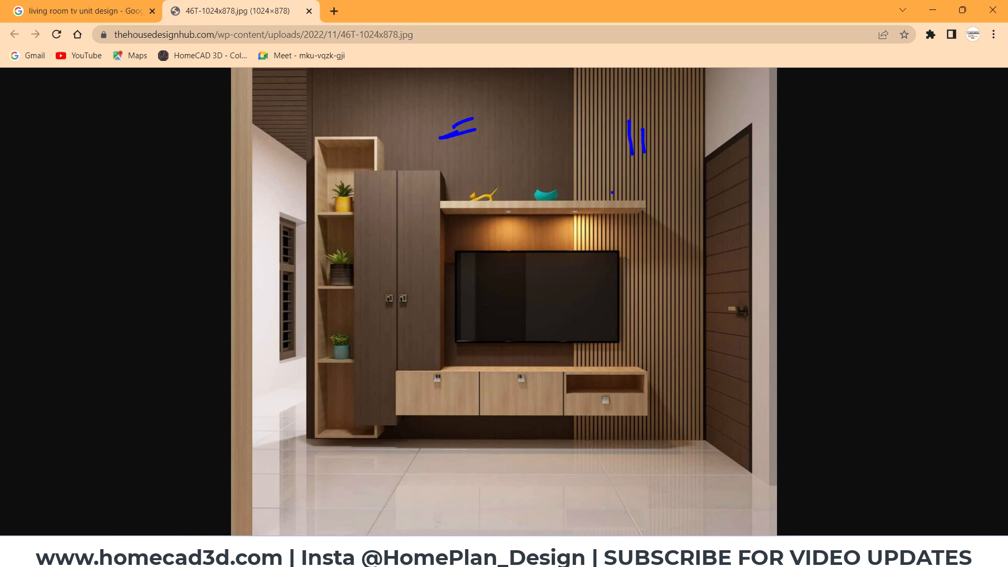
pyautogui.keyDown('ctrl'); pyautogui.moveTo(316, 133); pyautogui.dragTo(382, 440); pyautogui.keyUp('ctrl')
pyautogui.moveTo(394, 369)
pyautogui.keyDown('ctrl'); pyautogui.mouseDown()
pyautogui.moveTo(477, 399)
pyautogui.moveTo(652, 416)
pyautogui.moveTo(641, 417)
pyautogui.mouseUp(); pyautogui.keyUp('ctrl')
pyautogui.keyDown('ctrl'); pyautogui.moveTo(450, 249); pyautogui.dragTo(614, 342); pyautogui.keyUp('ctrl')
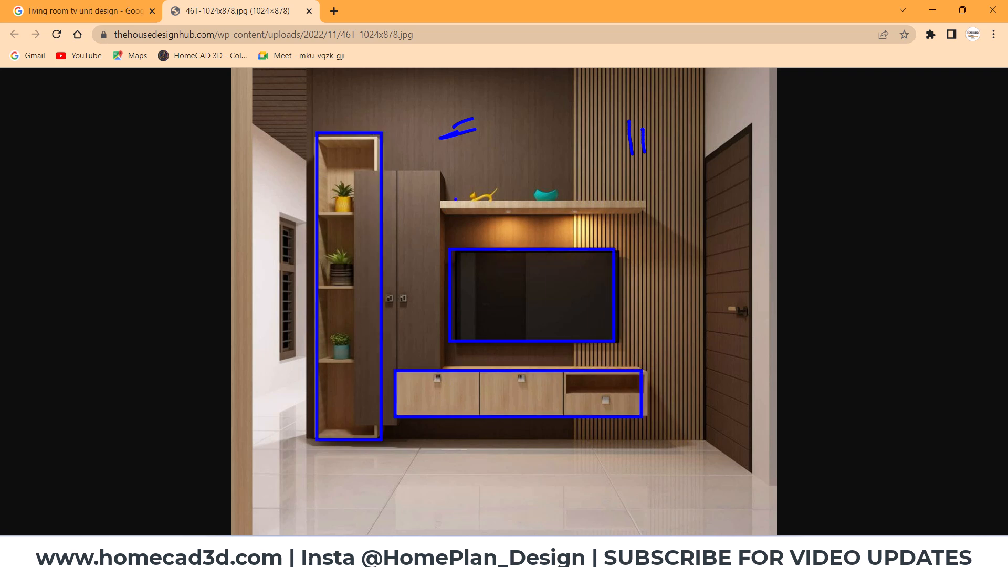
pyautogui.moveTo(430, 204)
pyautogui.keyDown('ctrl'); pyautogui.mouseDown()
pyautogui.moveTo(669, 205)
pyautogui.moveTo(655, 203)
pyautogui.mouseUp(); pyautogui.keyUp('ctrl')
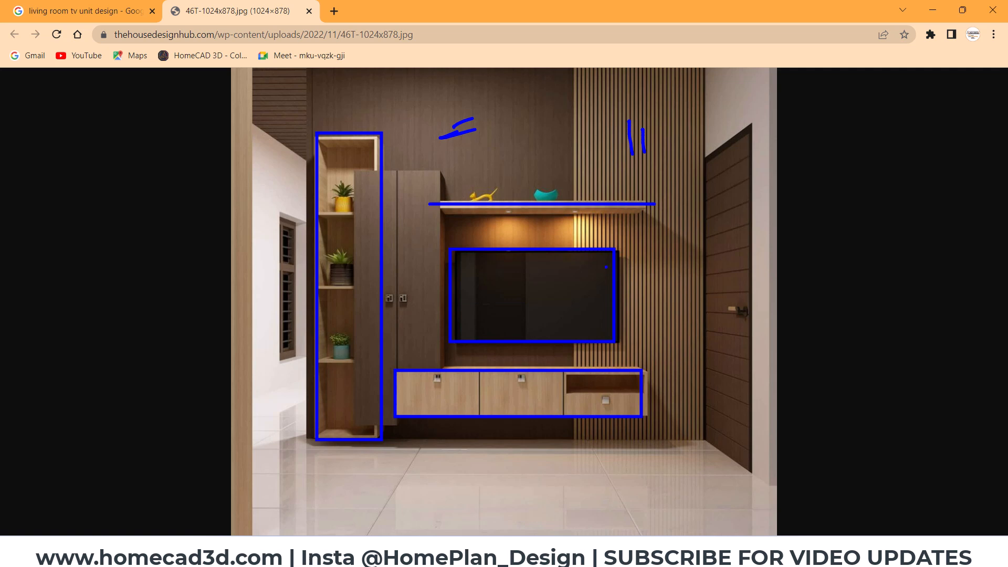
pyautogui.press('Escape')
# Switch back to Revit, open the GF Furniture floor plan and clear the TV panel selection.
pyautogui.hotkey('alt', 'Tab')
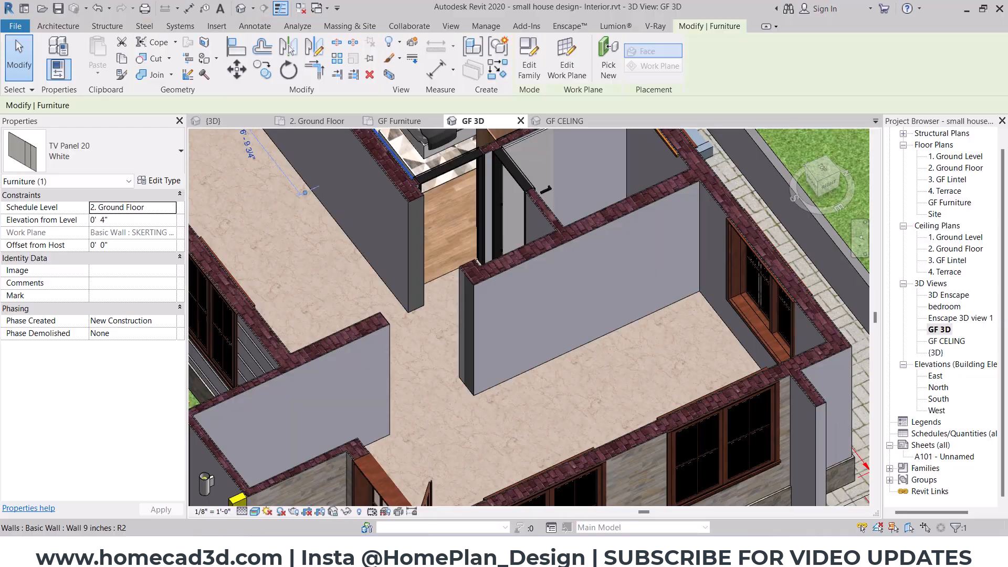
pyautogui.scroll(-3, 521, 264)
pyautogui.moveTo(521, 265); pyautogui.dragTo(588, 240, button='middle')
pyautogui.moveTo(732, 264); pyautogui.dragTo(684, 284, button='middle')
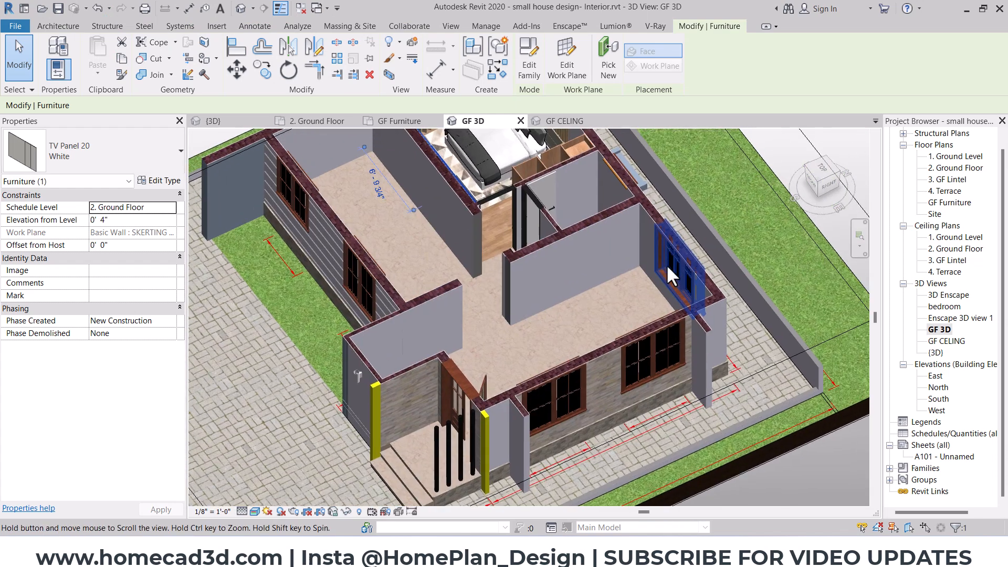
pyautogui.doubleClick(951, 202)
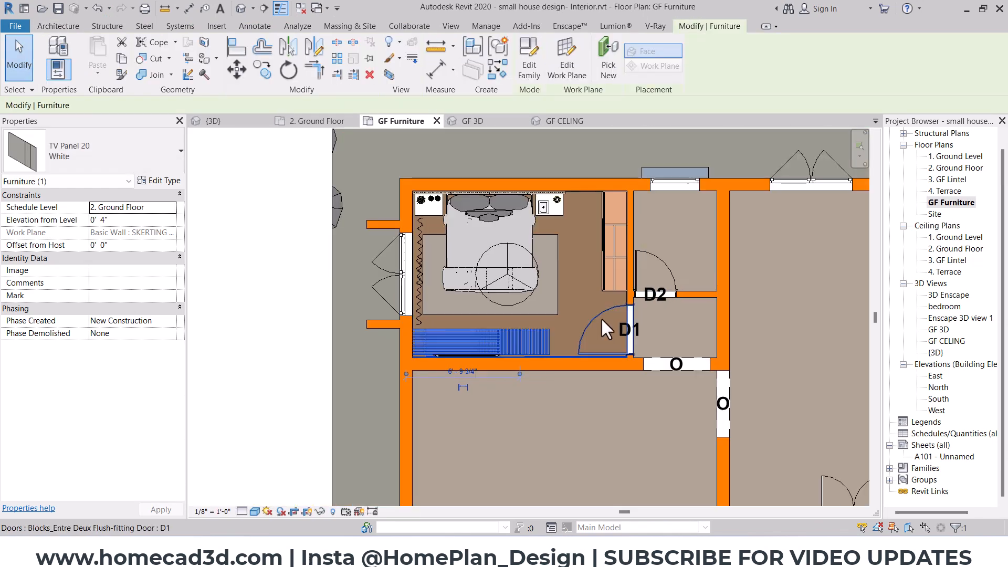
pyautogui.scroll(-3, 600, 317)
pyautogui.moveTo(691, 320); pyautogui.dragTo(585, 227, button='middle')
pyautogui.press('Escape')
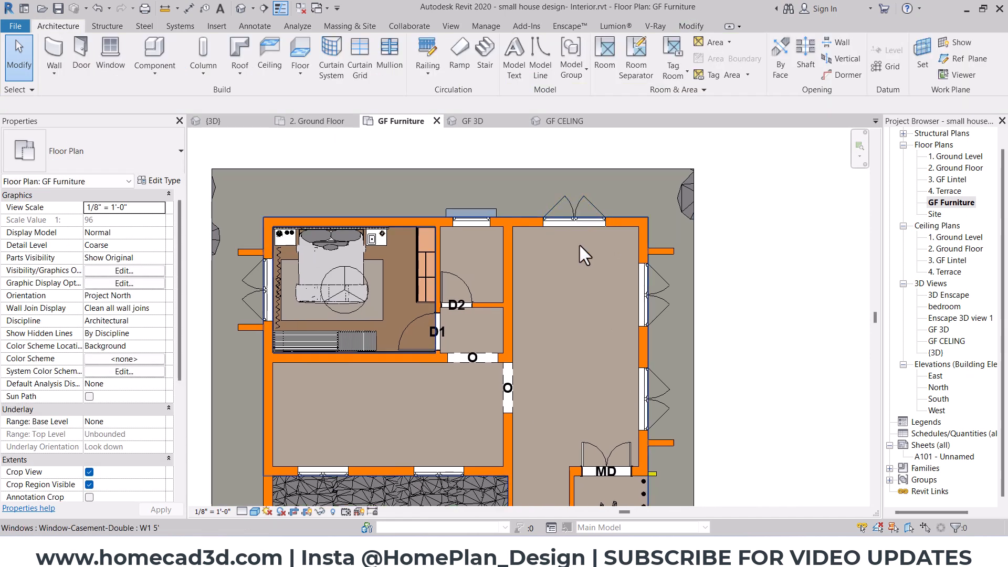
pyautogui.scroll(2, 527, 263)
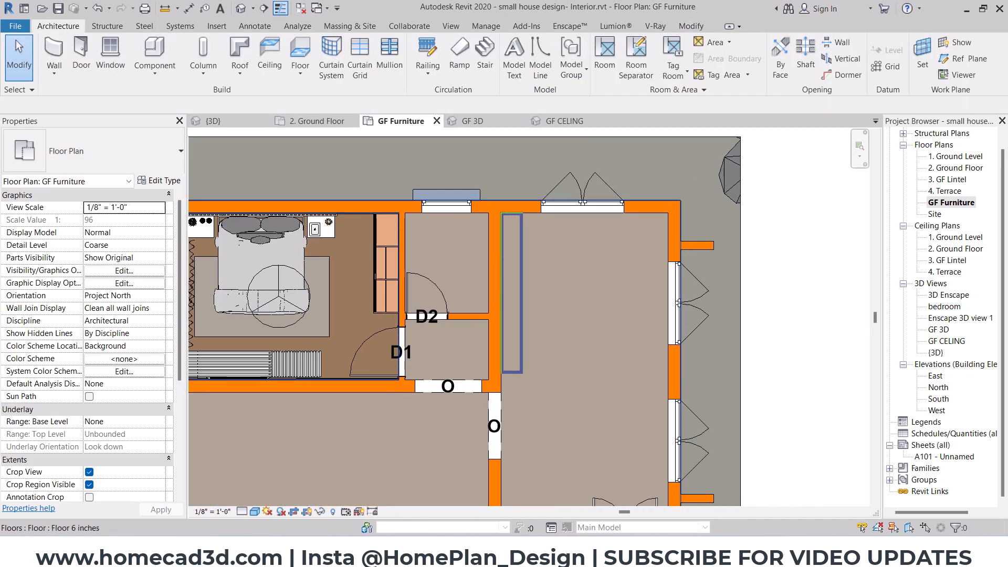
pyautogui.moveTo(606, 293); pyautogui.dragTo(529, 286)
pyautogui.moveTo(526, 288); pyautogui.dragTo(552, 306)
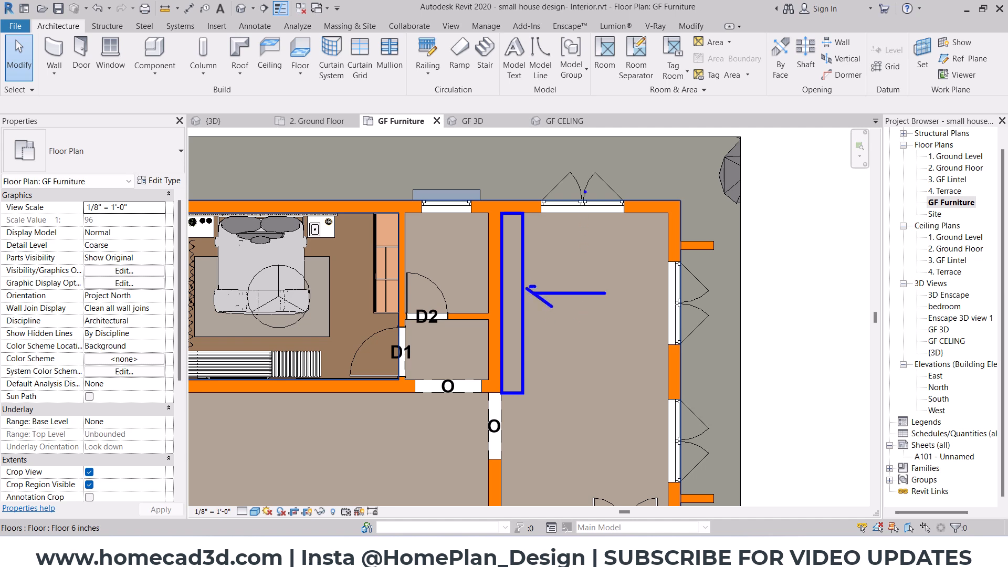
pyautogui.moveTo(593, 145); pyautogui.dragTo(595, 449)
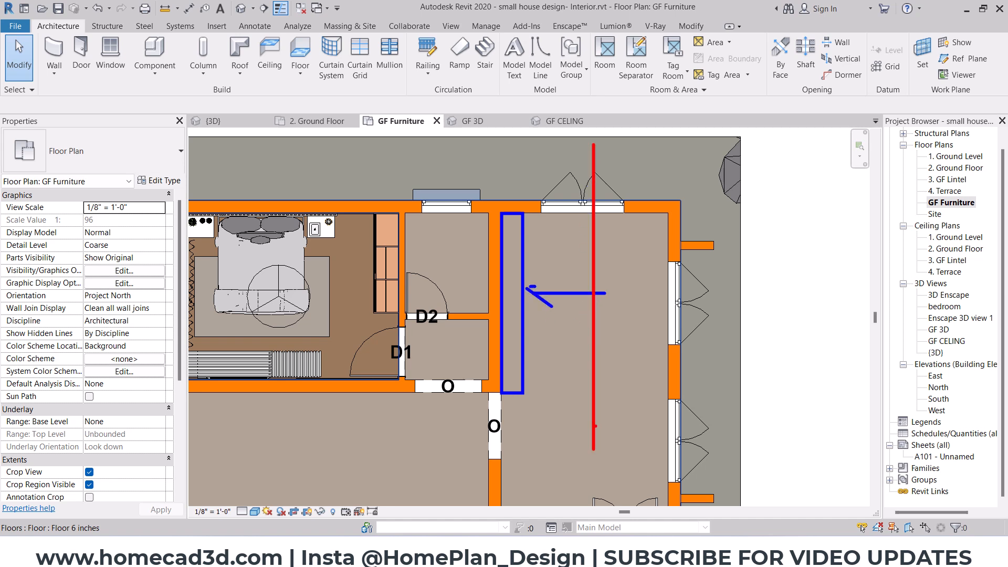
pyautogui.moveTo(565, 340); pyautogui.dragTo(580, 359)
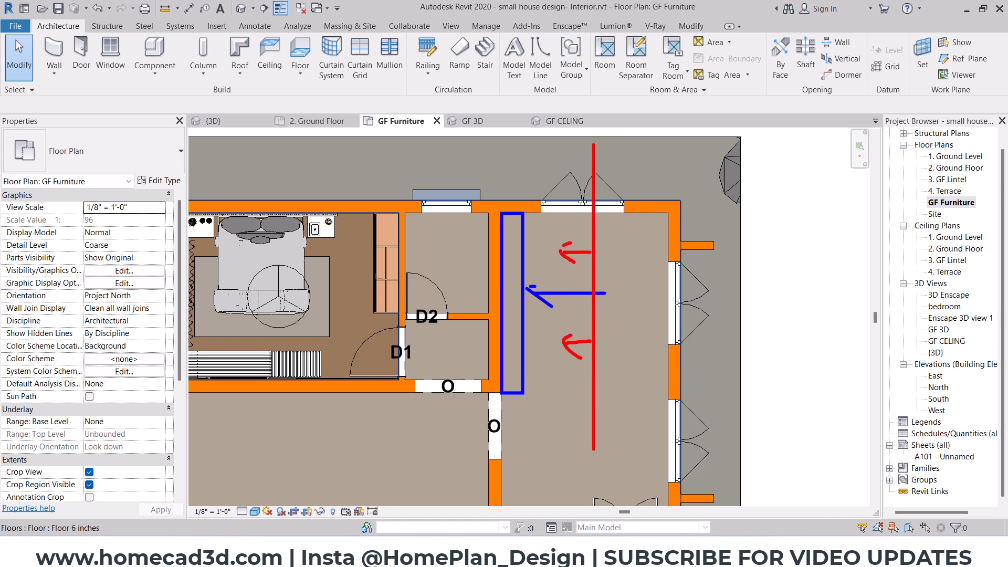
pyautogui.moveTo(493, 189); pyautogui.dragTo(493, 407)
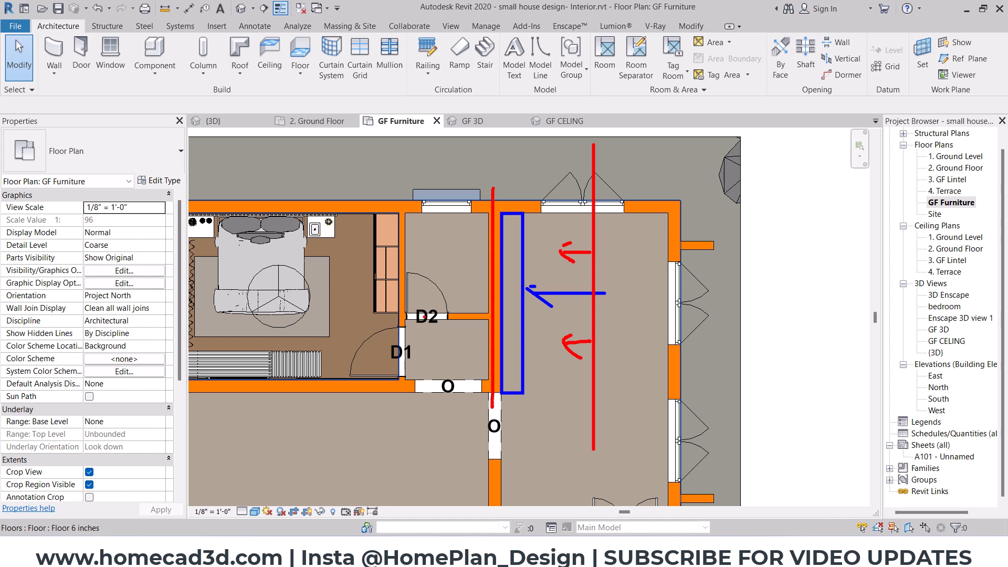
pyautogui.press('Escape')
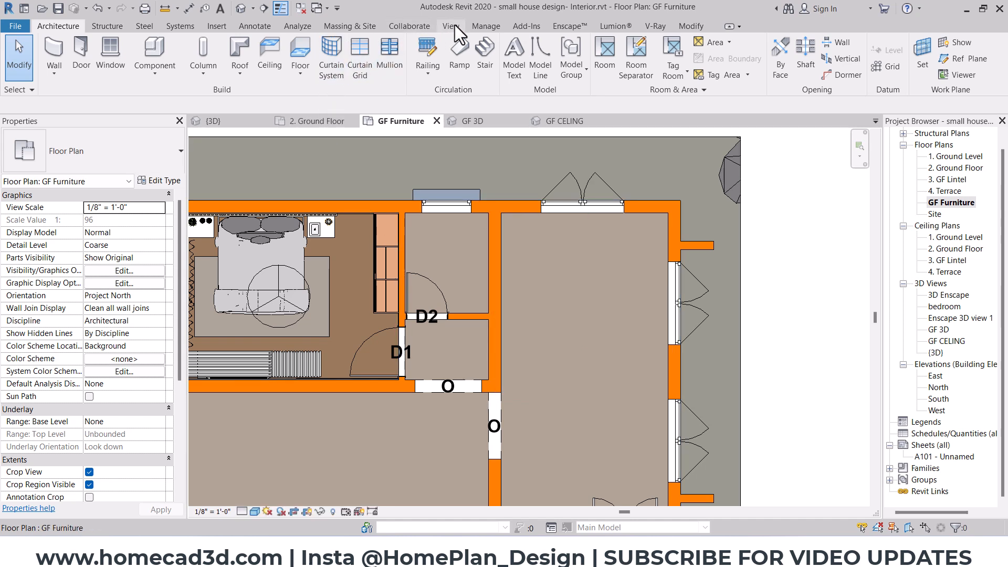
# Create a building section lengthwise through the living room, running out past the north window and facing the TV wall.
pyautogui.click(453, 26)
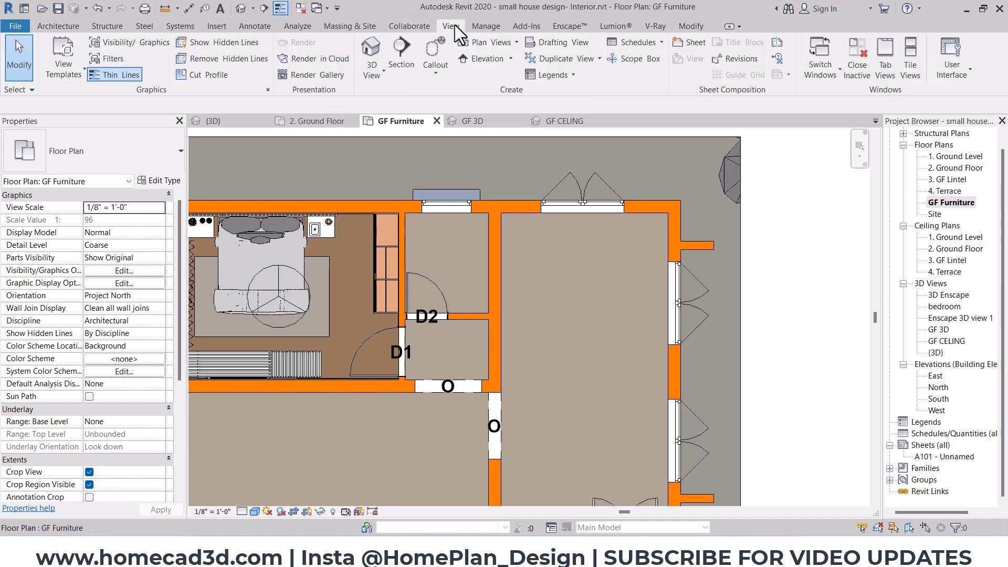
pyautogui.click(399, 55)
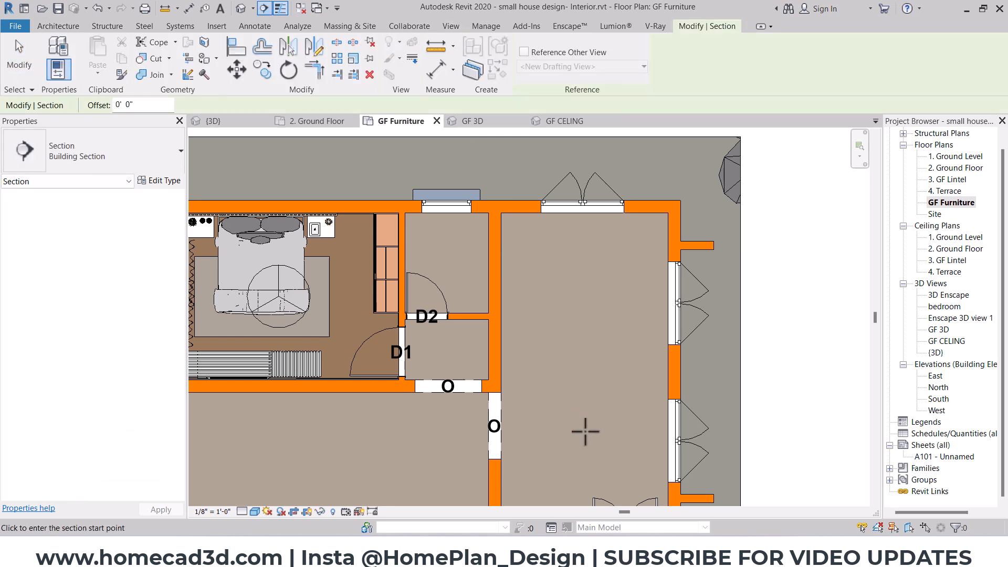
pyautogui.click(584, 431)
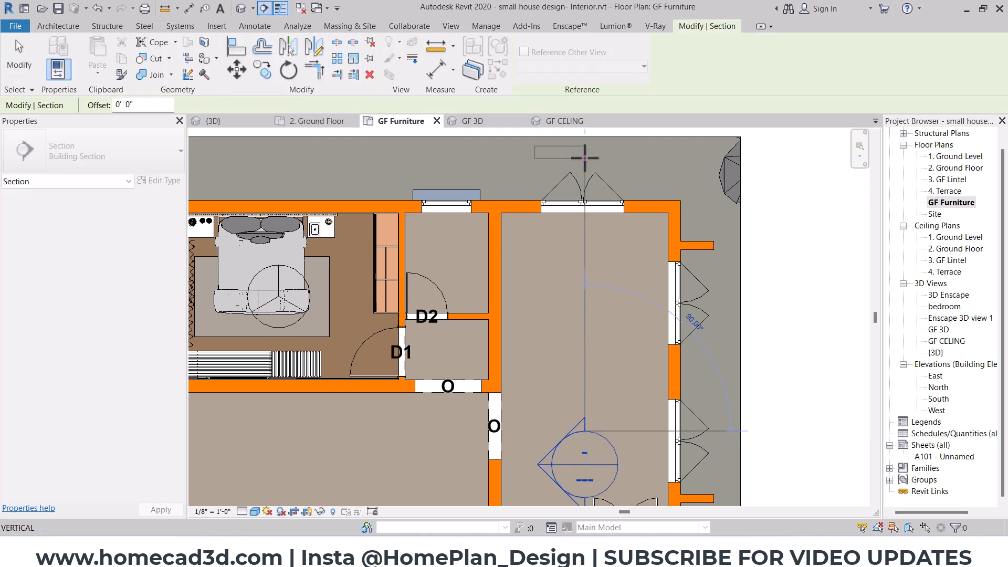
pyautogui.click(584, 155)
pyautogui.moveTo(566, 435)
pyautogui.mouseDown()
pyautogui.moveTo(527, 465)
pyautogui.moveTo(570, 497)
pyautogui.mouseUp()
pyautogui.moveTo(532, 341); pyautogui.dragTo(556, 339)
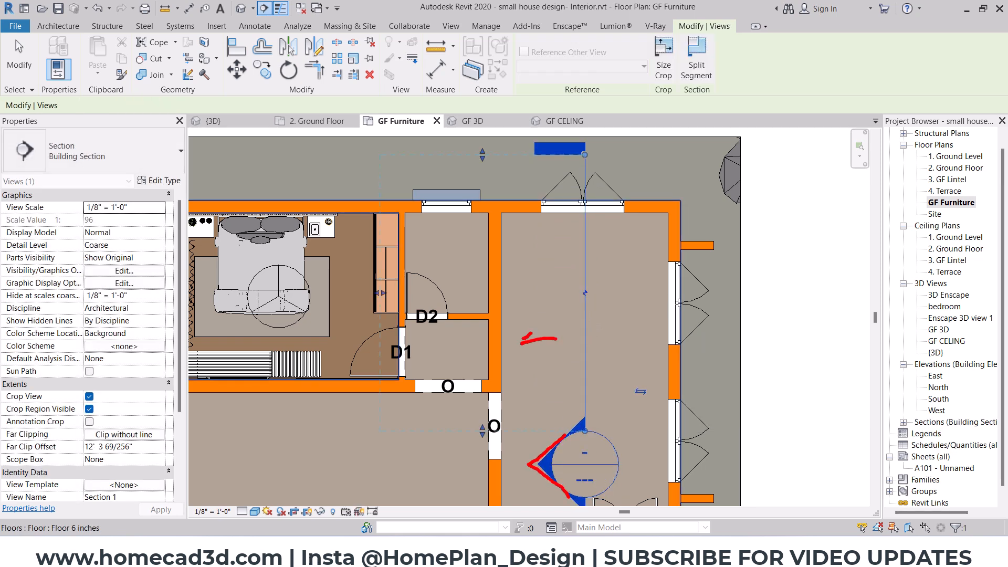
# Flip the section's viewing direction toward the exterior window wall, and flip it back toward the TV wall.
pyautogui.click(639, 390)
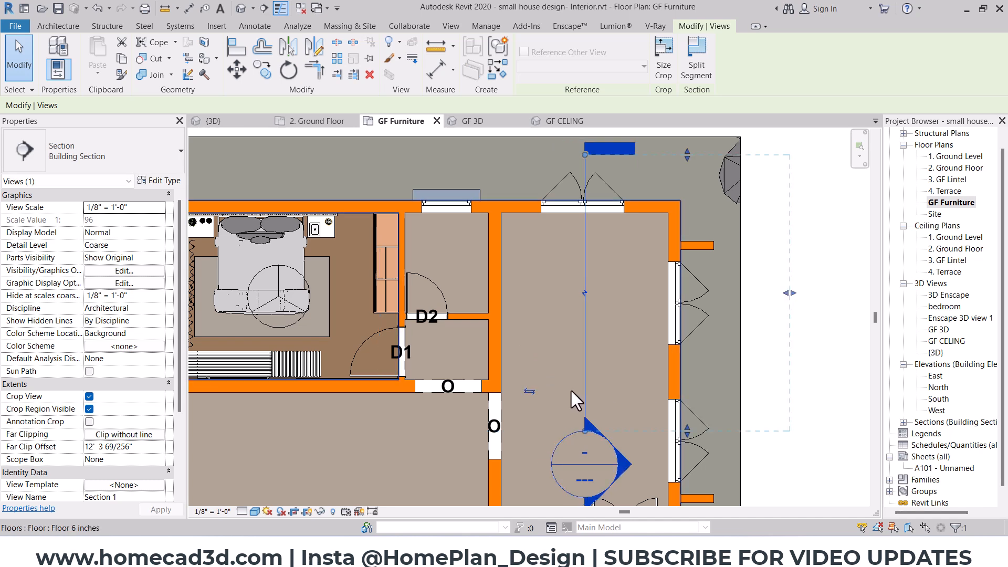
pyautogui.moveTo(583, 415)
pyautogui.mouseDown()
pyautogui.moveTo(633, 450)
pyautogui.moveTo(597, 502)
pyautogui.mouseUp()
pyautogui.moveTo(621, 341)
pyautogui.mouseDown()
pyautogui.moveTo(659, 340)
pyautogui.moveTo(648, 362)
pyautogui.mouseUp()
pyautogui.moveTo(653, 264); pyautogui.dragTo(653, 429)
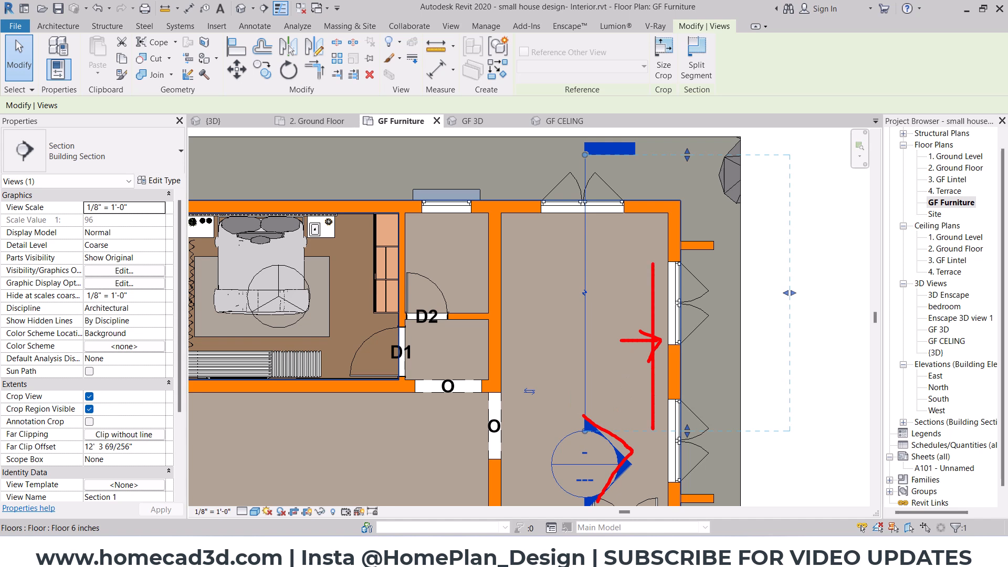
pyautogui.click(528, 392)
pyautogui.moveTo(566, 298)
pyautogui.mouseDown()
pyautogui.moveTo(512, 303)
pyautogui.moveTo(531, 321)
pyautogui.mouseUp()
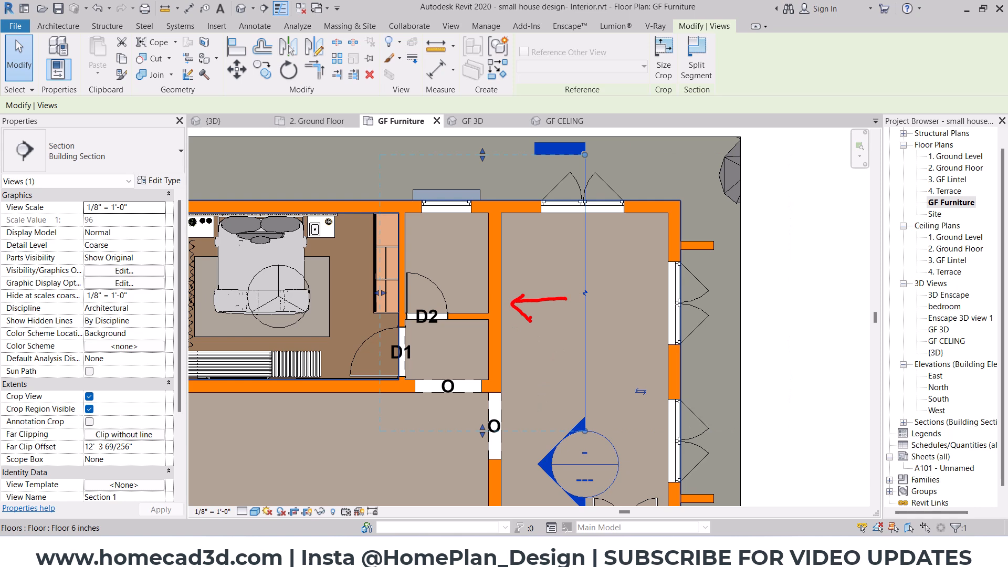
pyautogui.press('Escape')
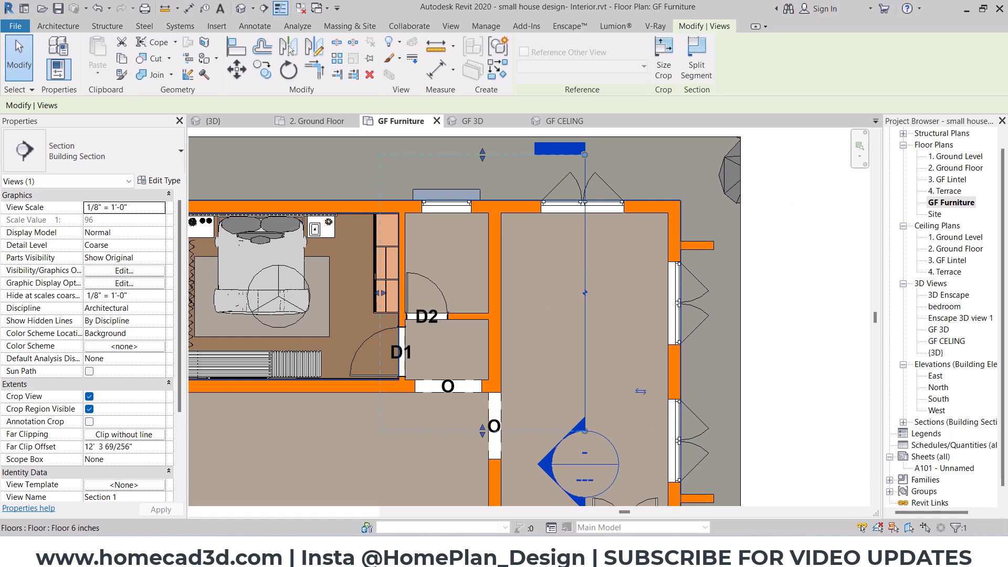
# Open the new Section 1 view and clear the selection.
pyautogui.rightClick(584, 254)
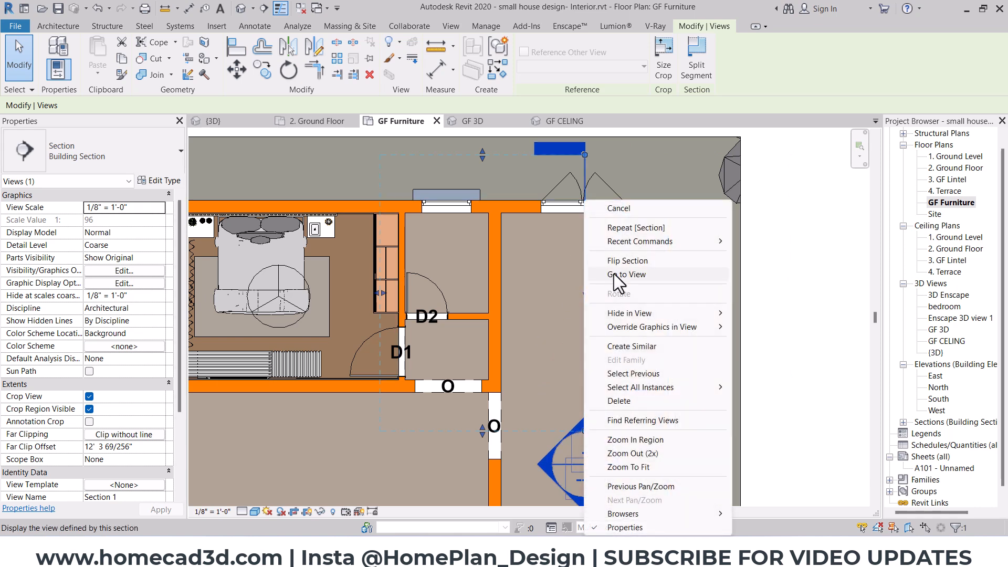
pyautogui.click(797, 335)
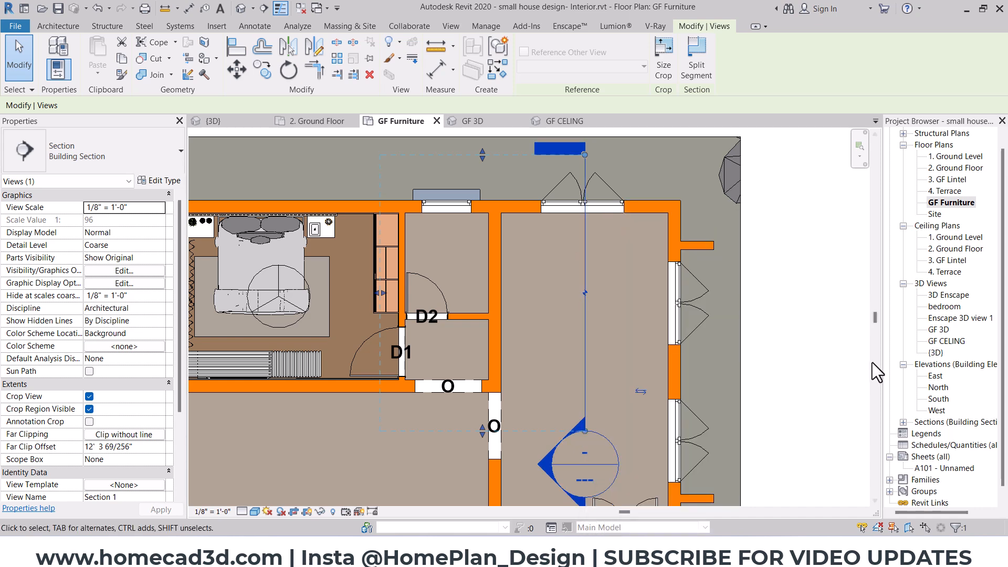
pyautogui.scroll(-1, 926, 418)
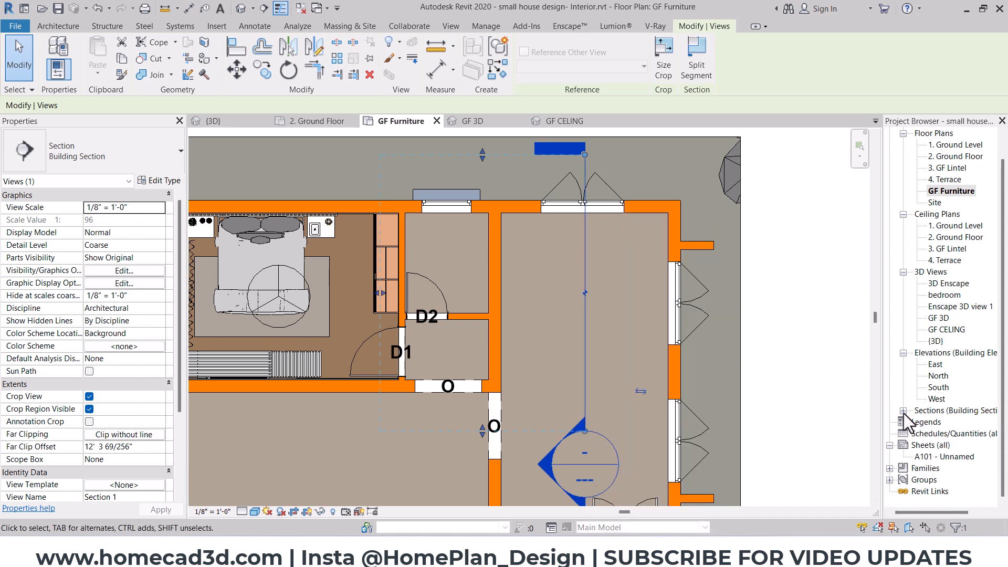
pyautogui.click(903, 412)
pyautogui.click(939, 423)
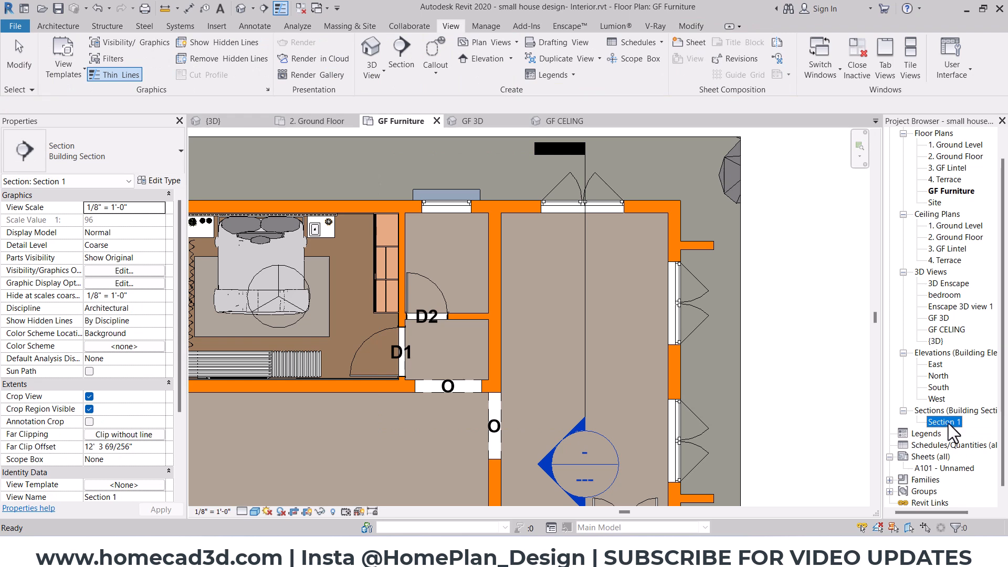
pyautogui.doubleClick(942, 422)
pyautogui.scroll(2, 482, 313)
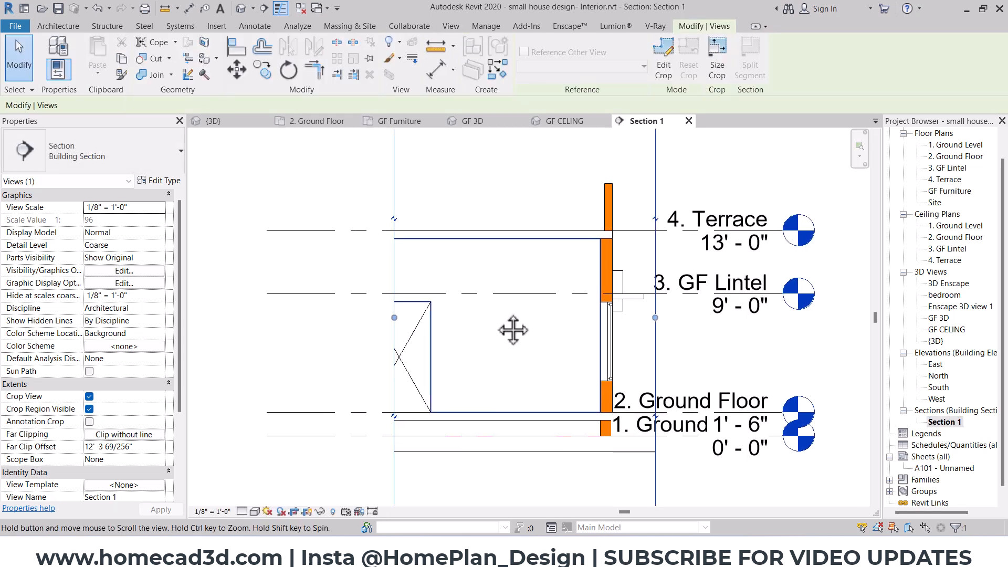
pyautogui.press('Escape')
# Set the section view's scale to 1/4" = 1'-0" and move the level heads outward from the building.
pyautogui.click(215, 508)
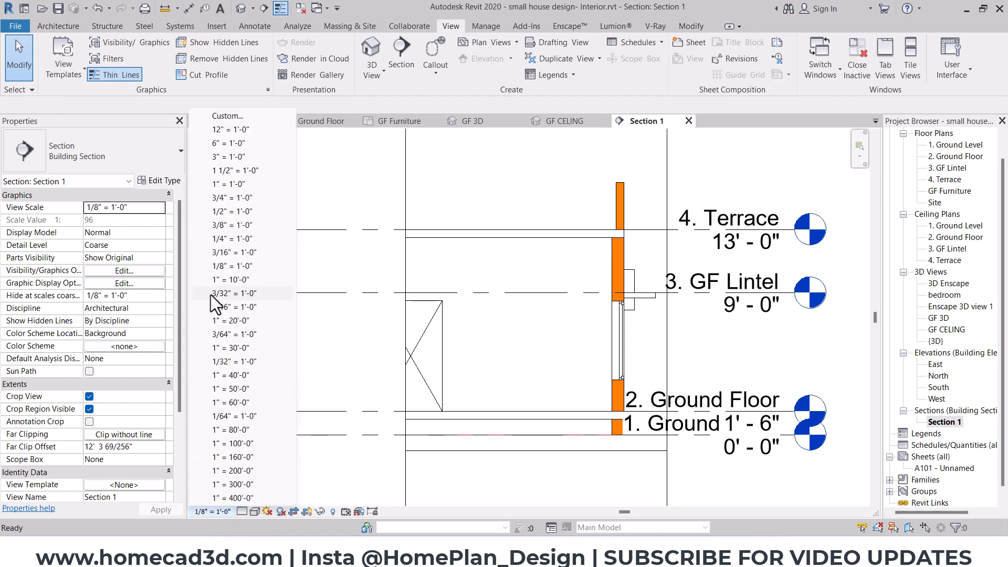
pyautogui.click(239, 239)
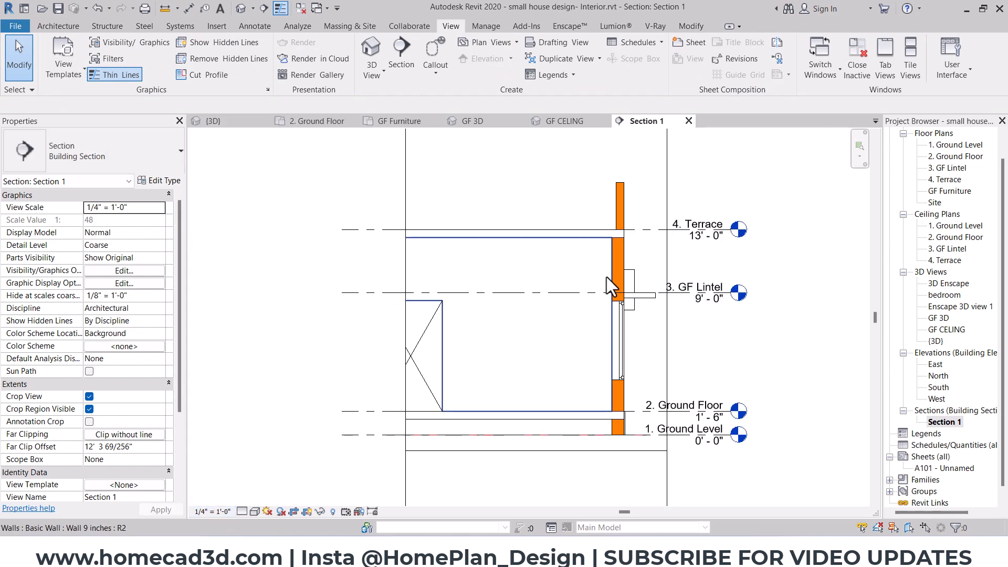
pyautogui.click(726, 232)
pyautogui.moveTo(731, 229); pyautogui.dragTo(773, 230)
pyautogui.click(690, 335)
pyautogui.scroll(-1, 682, 335)
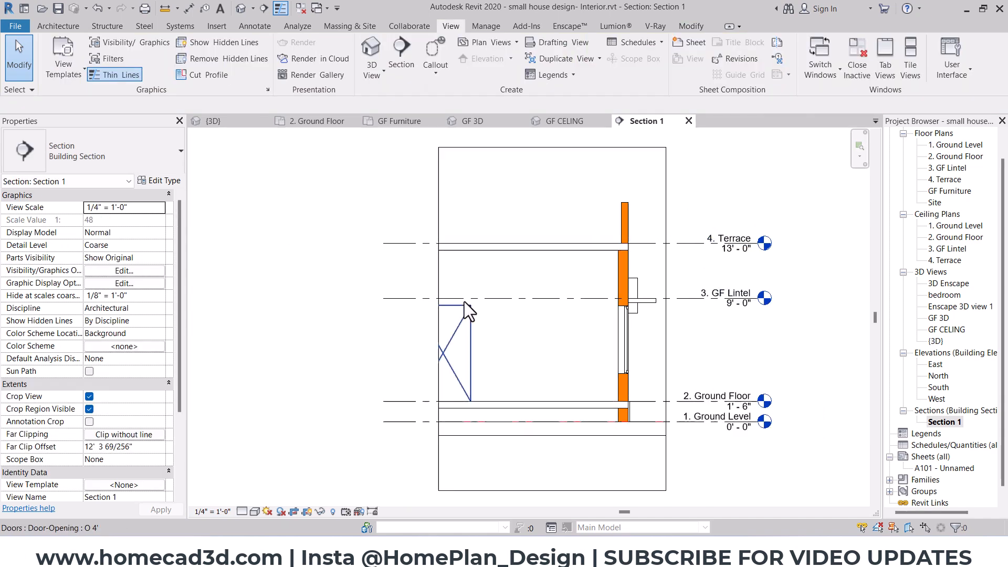
# Resize the section's crop region to show the whole door opening and trim the excess above the terrace and below the ground floor.
pyautogui.click(437, 326)
pyautogui.moveTo(437, 328); pyautogui.dragTo(404, 320)
pyautogui.moveTo(533, 147); pyautogui.dragTo(535, 190)
pyautogui.moveTo(533, 490); pyautogui.dragTo(538, 409)
pyautogui.scroll(2, 512, 396)
pyautogui.scroll(1, 511, 396)
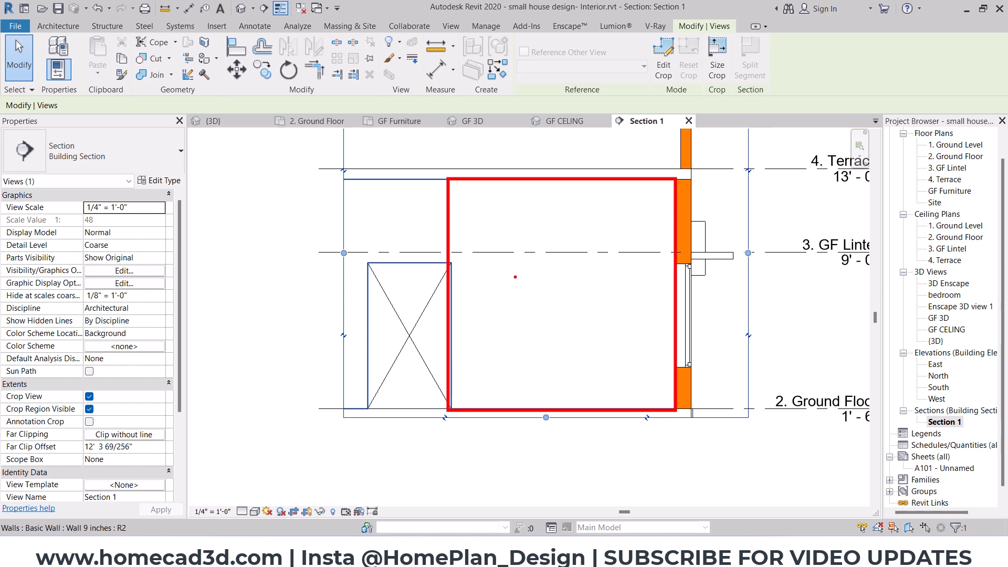
# Examine the TV wall area in the section, highlighting the terrace floor slab above it.
pyautogui.scroll(2, 630, 184)
pyautogui.click(612, 180)
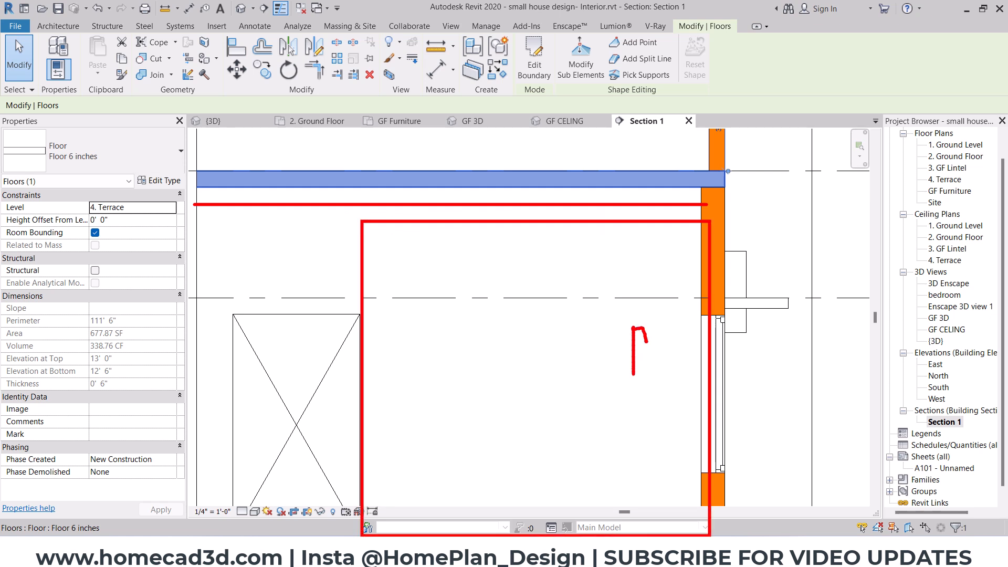
pyautogui.scroll(-3, 587, 337)
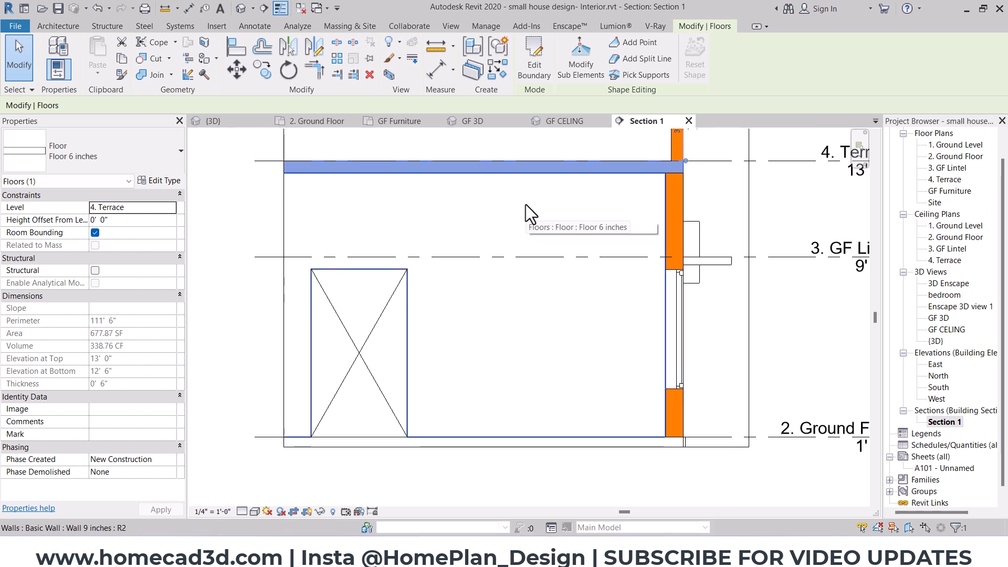
pyautogui.click(783, 212)
pyautogui.scroll(1, 582, 289)
pyautogui.moveTo(623, 290); pyautogui.dragTo(624, 298, button='middle')
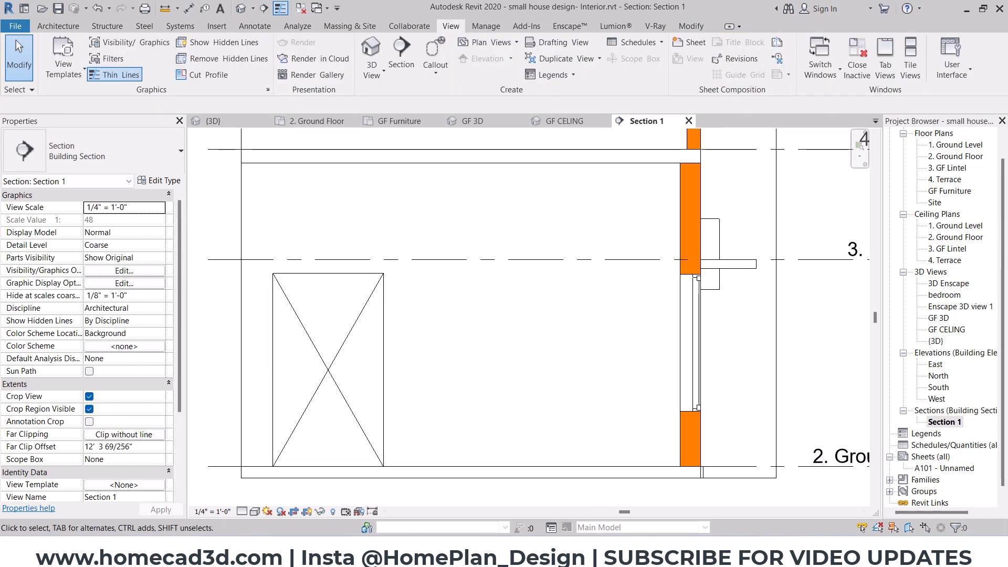
# Switch to Chrome to review the TV unit reference image, and return to Revit.
pyautogui.hotkey('alt', 'Tab')
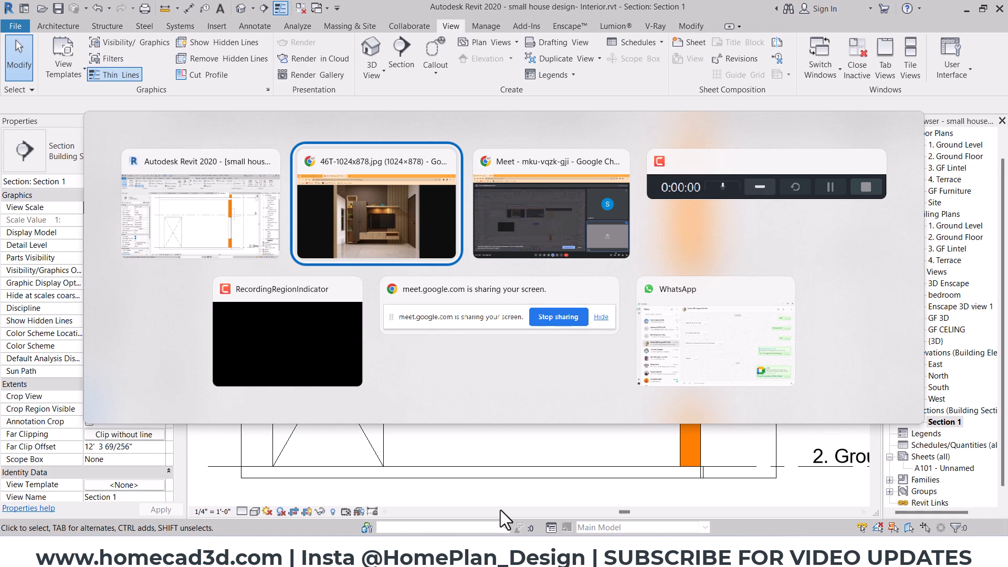
pyautogui.moveTo(306, 50)
pyautogui.mouseDown()
pyautogui.moveTo(371, 162)
pyautogui.moveTo(701, 440)
pyautogui.mouseUp()
pyautogui.press('Escape')
pyautogui.click(932, 11)
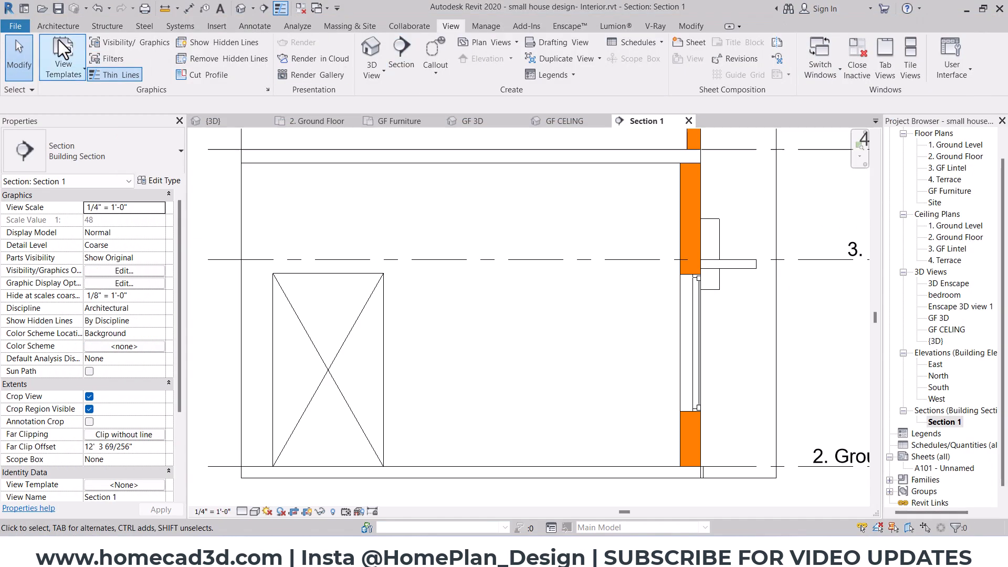
# Start an in-place model in the Generic Models category and name it "living TV UNIT".
pyautogui.click(56, 23)
pyautogui.click(151, 73)
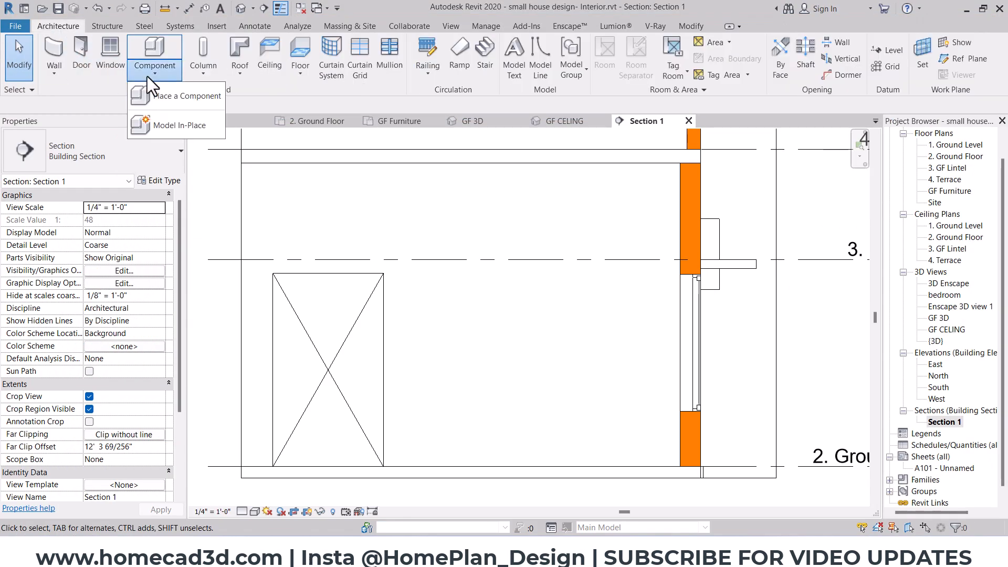
pyautogui.click(171, 126)
pyautogui.scroll(-2, 477, 238)
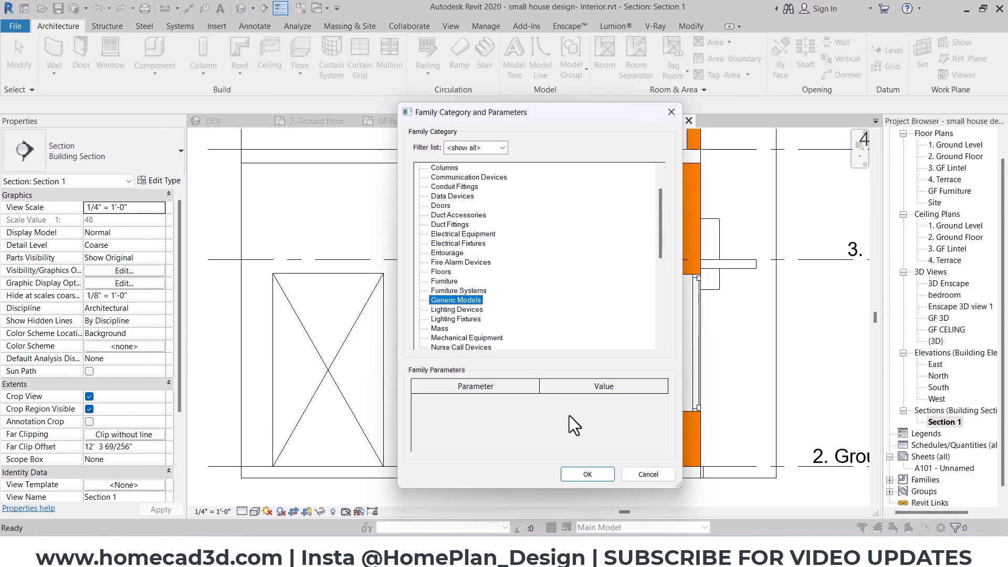
pyautogui.click(589, 474)
pyautogui.write('living')
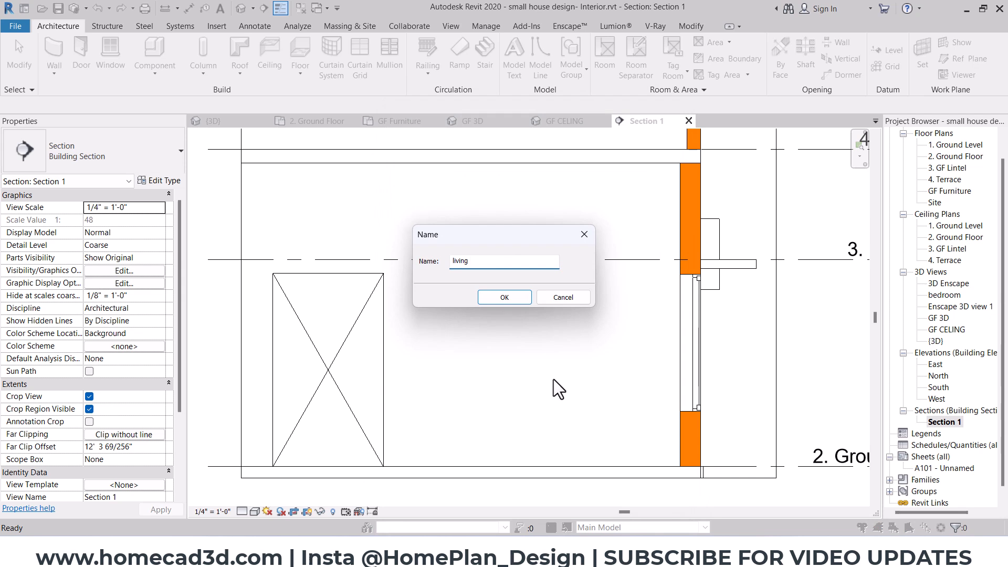
pyautogui.press('capslock')
pyautogui.write('TV UNIT')
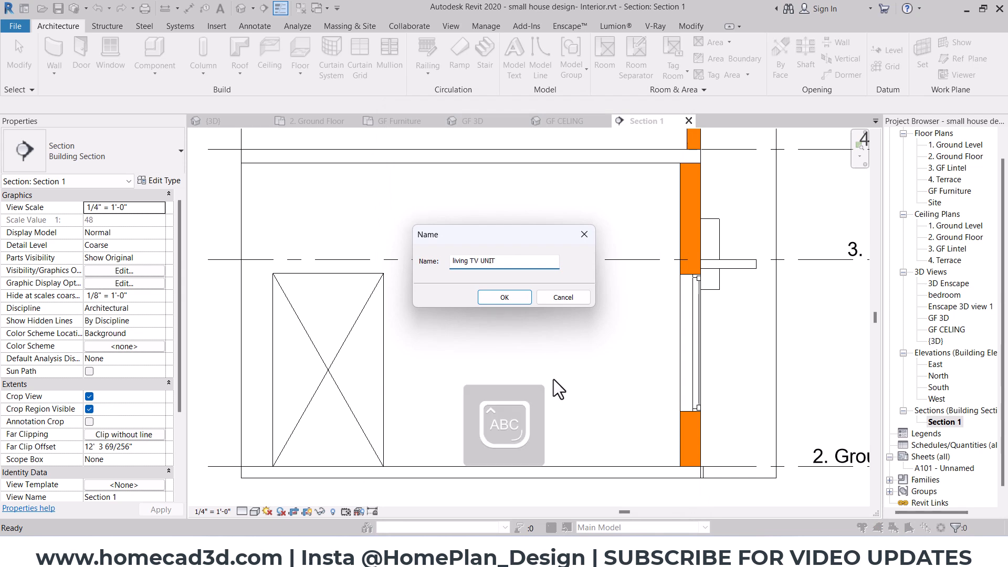
pyautogui.click(504, 302)
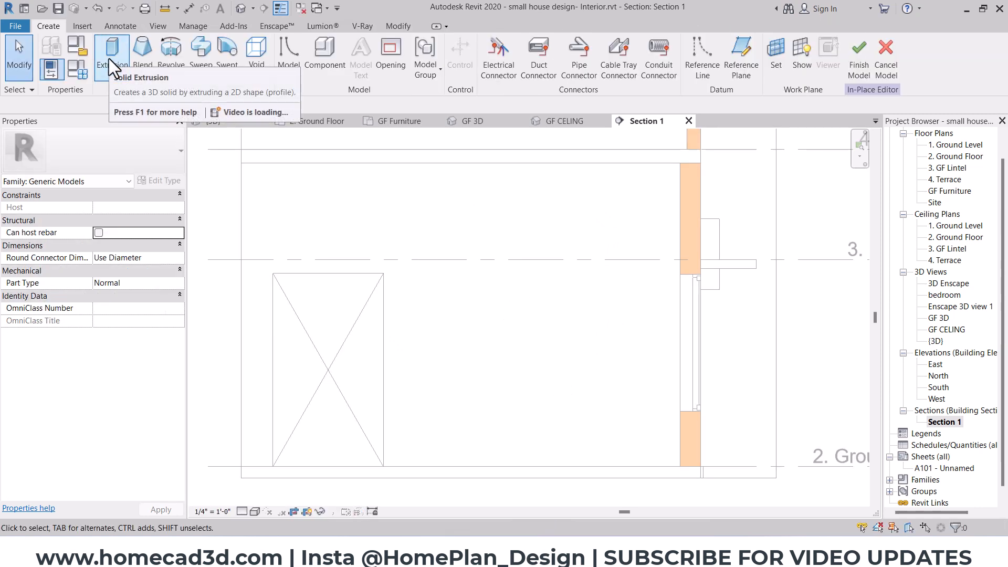
# Start a solid extrusion using the face of the living room's 9-inch TV wall as the work plane.
pyautogui.click(109, 59)
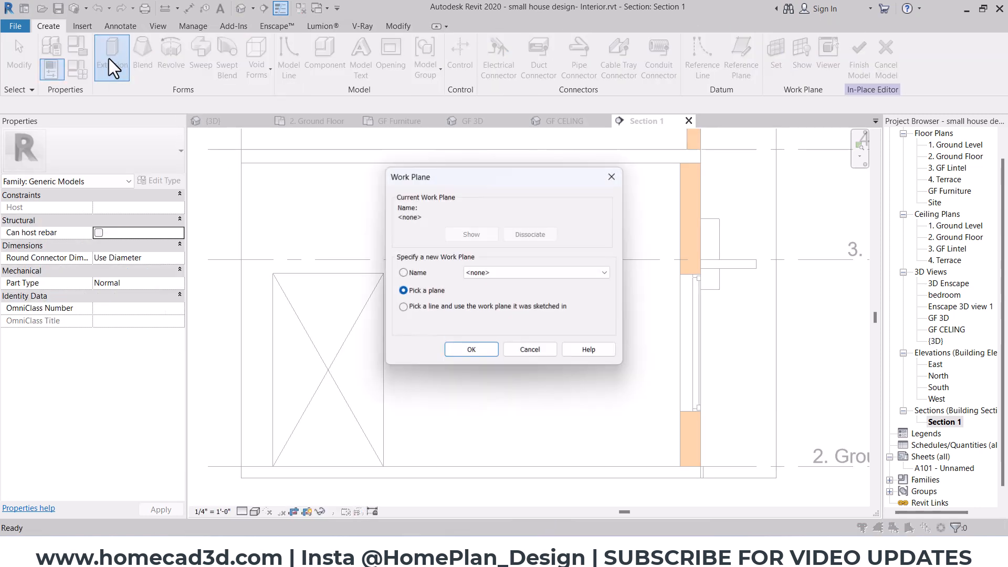
pyautogui.click(469, 350)
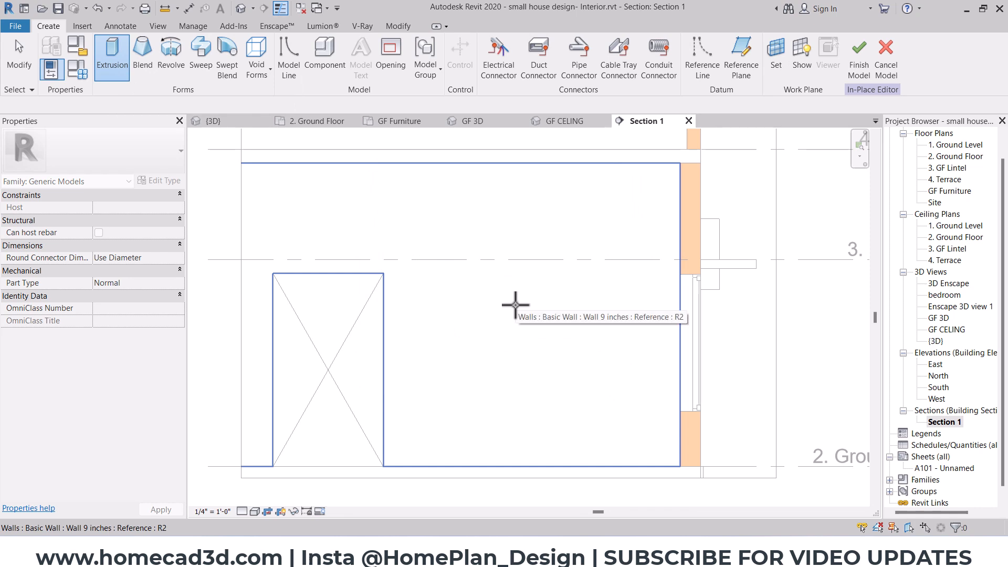
pyautogui.click(515, 304)
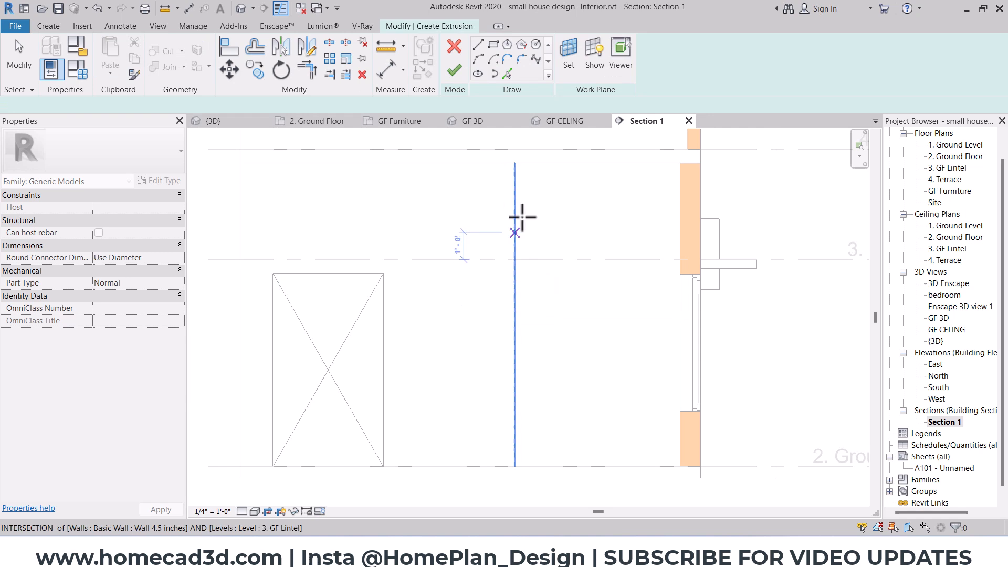
# Sketch a rectangle 11'-0" high from the door opening's bottom corner to where the window wall meets the ceiling slab.
pyautogui.click(493, 46)
pyautogui.scroll(3, 391, 475)
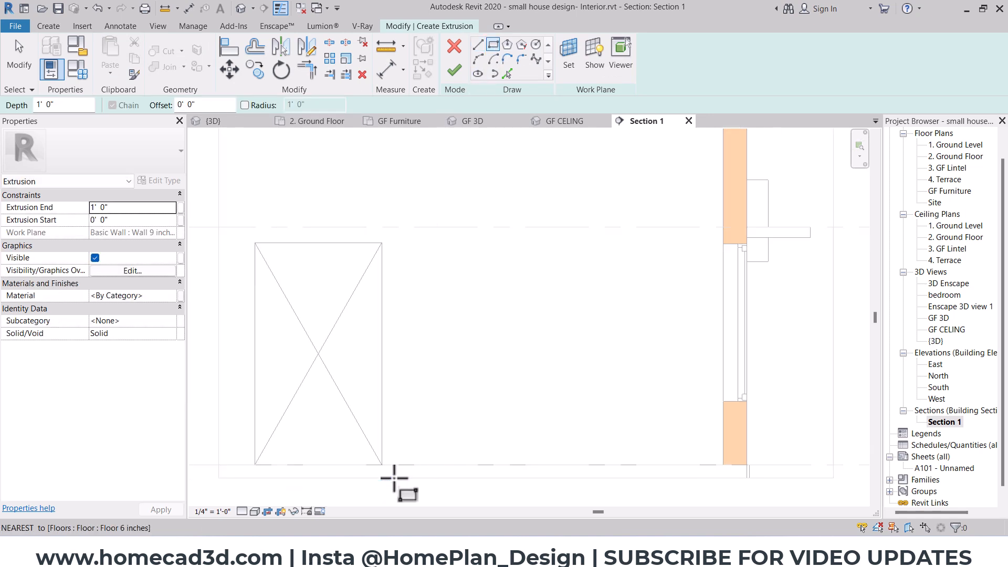
pyautogui.click(373, 457)
pyautogui.scroll(-3, 427, 412)
pyautogui.moveTo(636, 208); pyautogui.dragTo(629, 266, button='middle')
pyautogui.scroll(2, 640, 248)
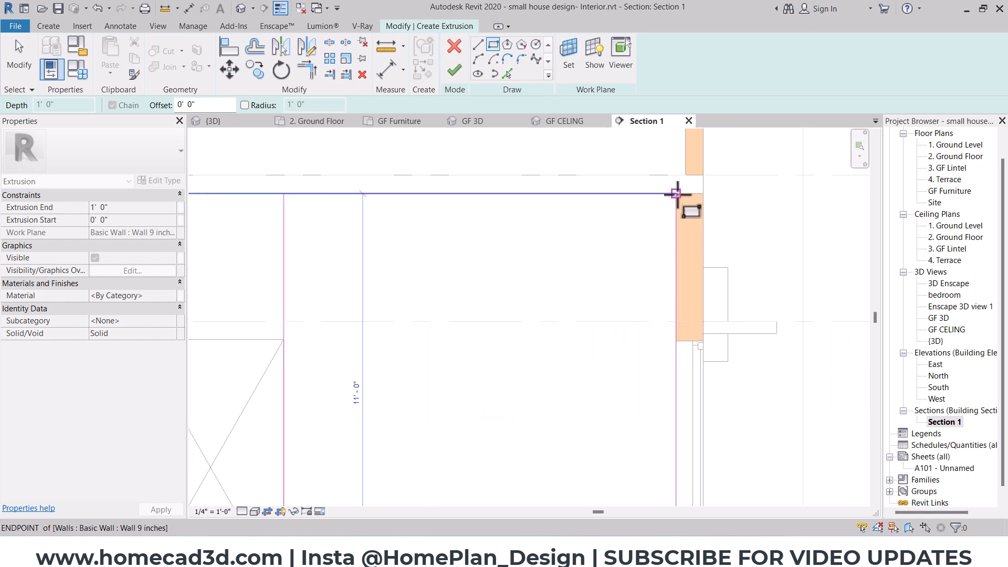
pyautogui.click(675, 196)
pyautogui.scroll(-3, 607, 277)
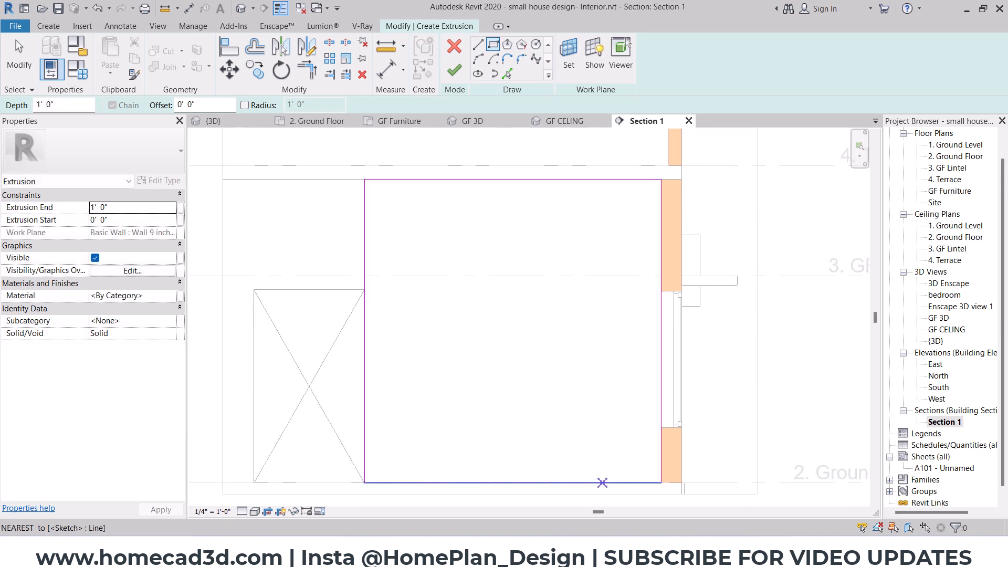
# Check the TV unit reference image in Chrome against the sketched panel outline, and return to Revit.
pyautogui.click(566, 557)
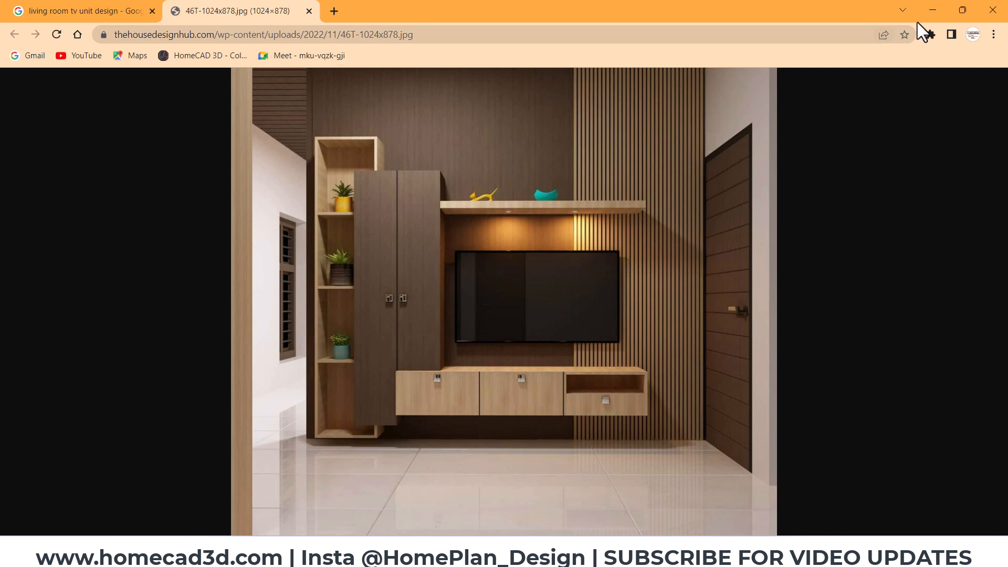
pyautogui.click(932, 10)
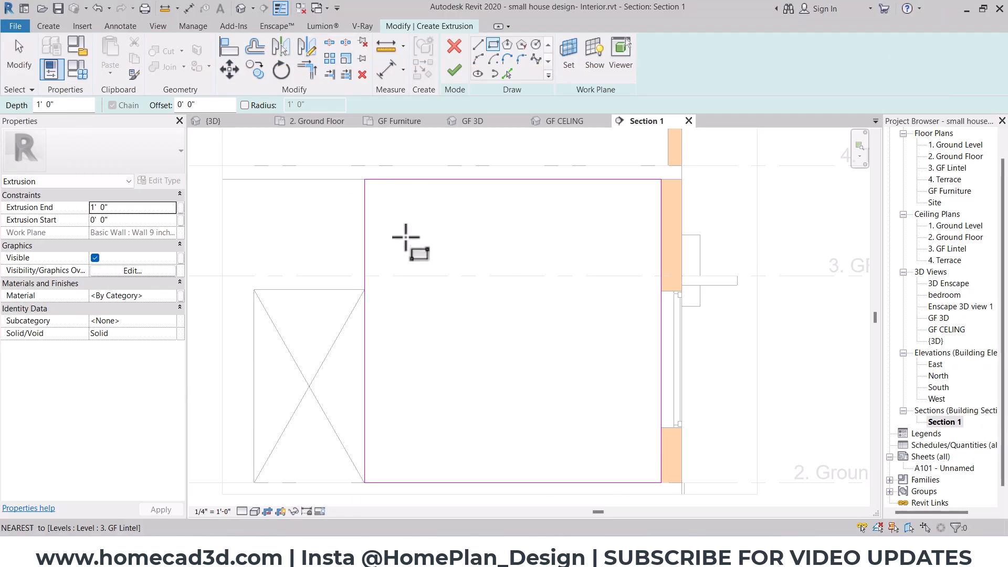
# Finish the TV wall panel's extrusion sketch and show the panel in the GF 3D view in a simpler, non-realistic visual style.
pyautogui.press('Escape')
pyautogui.click(453, 70)
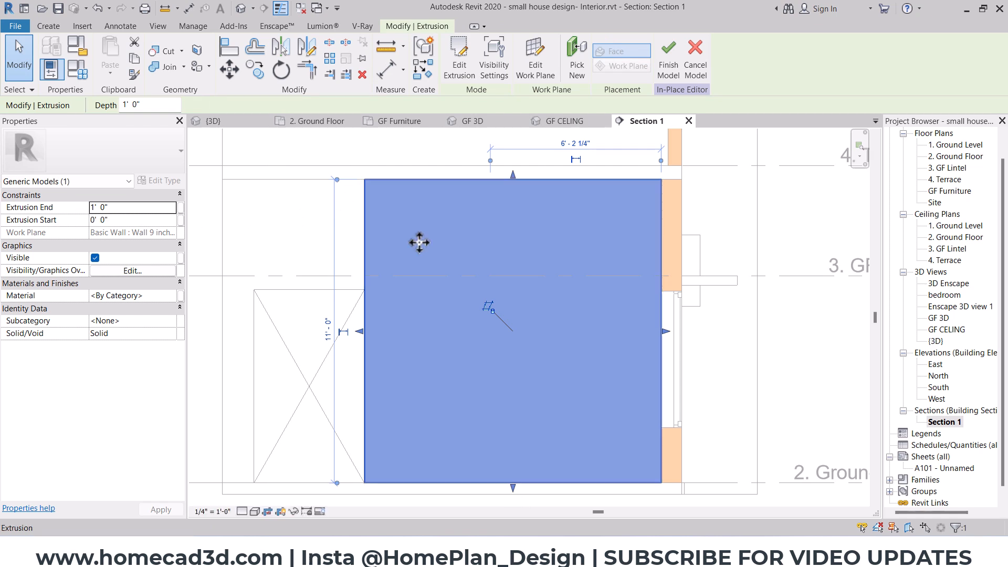
pyautogui.click(475, 121)
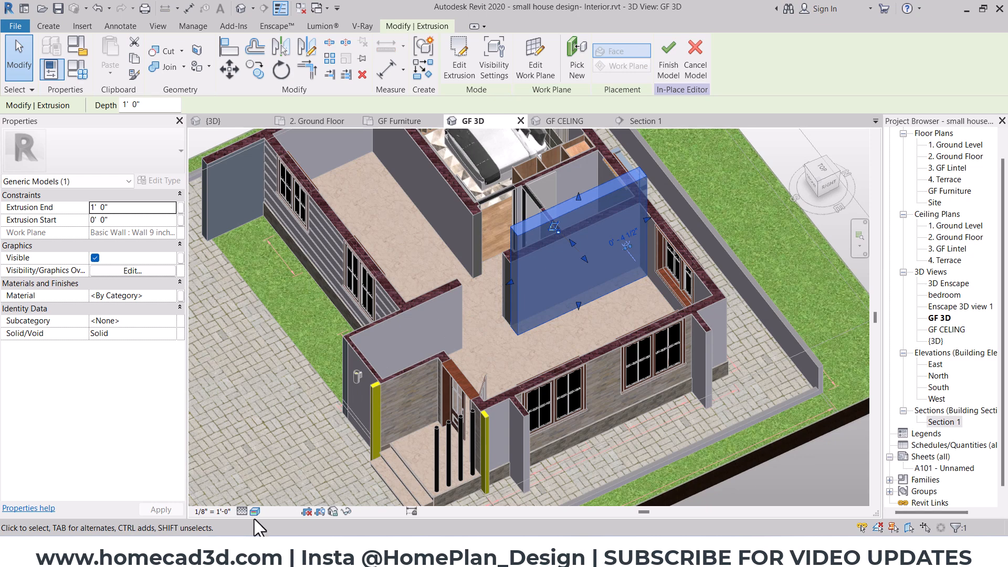
pyautogui.click(255, 511)
pyautogui.click(284, 472)
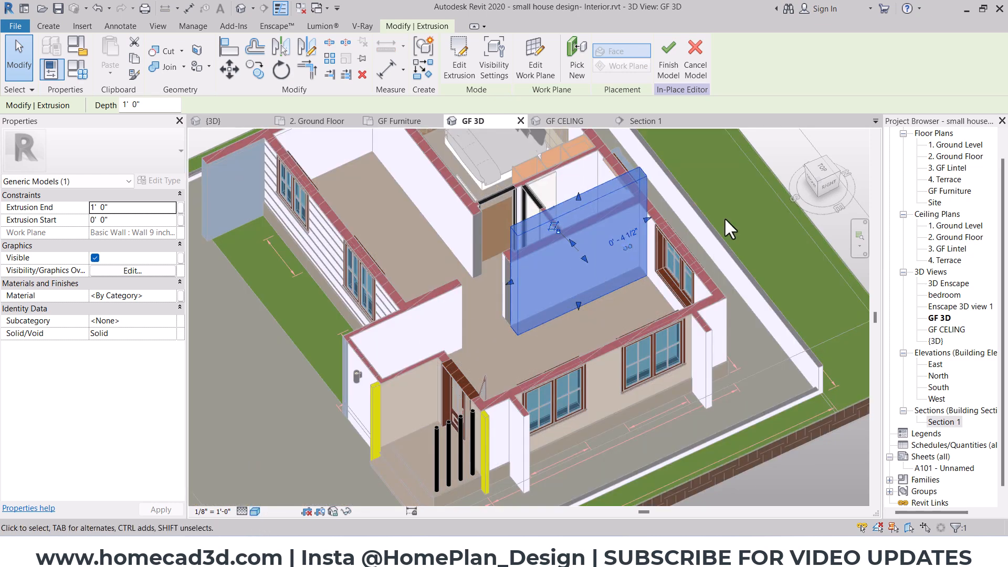
pyautogui.click(707, 235)
pyautogui.scroll(5, 481, 301)
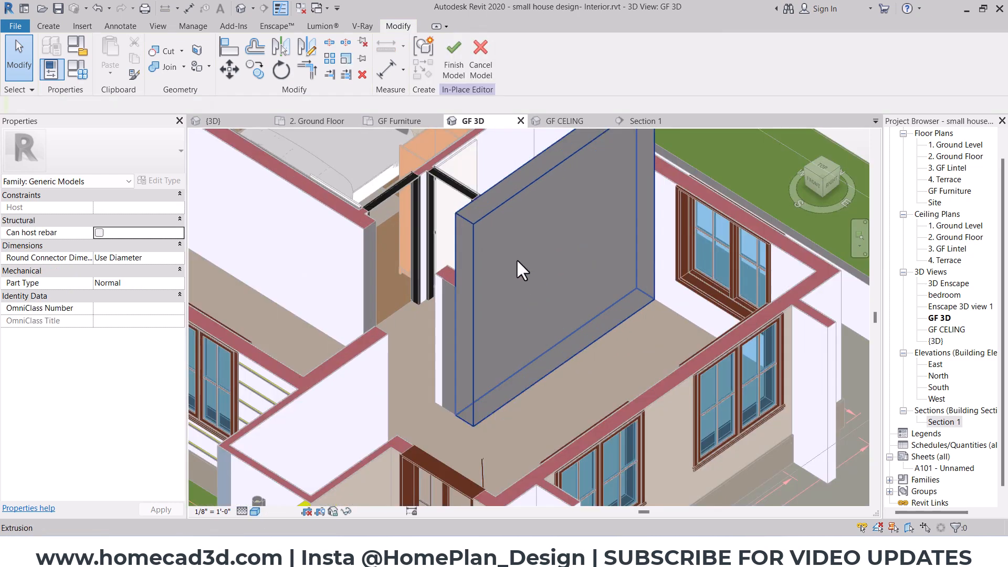
# Set the TV wall panel's extrusion end to 1" and inspect the thinner panel in 3D.
pyautogui.click(466, 313)
pyautogui.scroll(4, 453, 294)
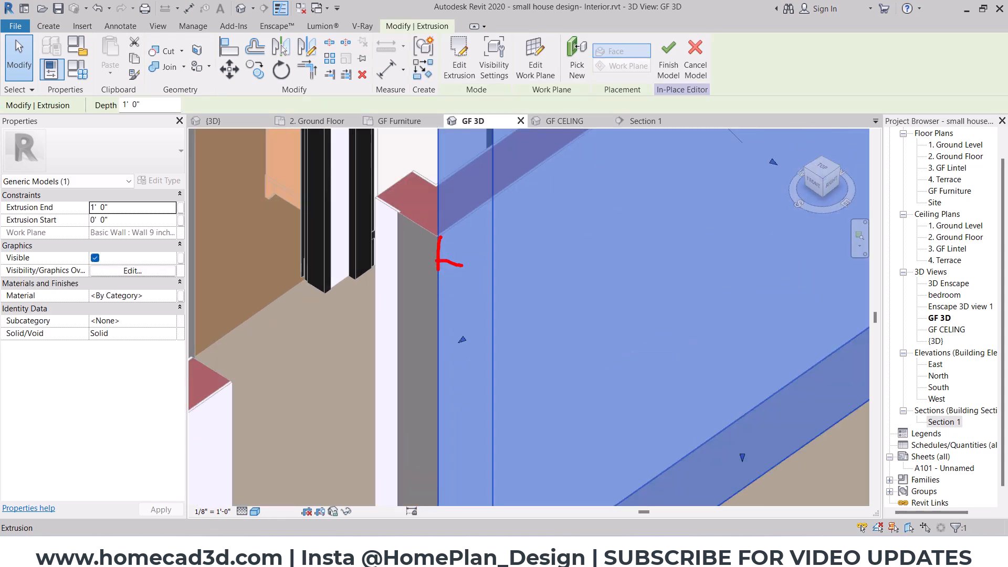
pyautogui.press('Escape')
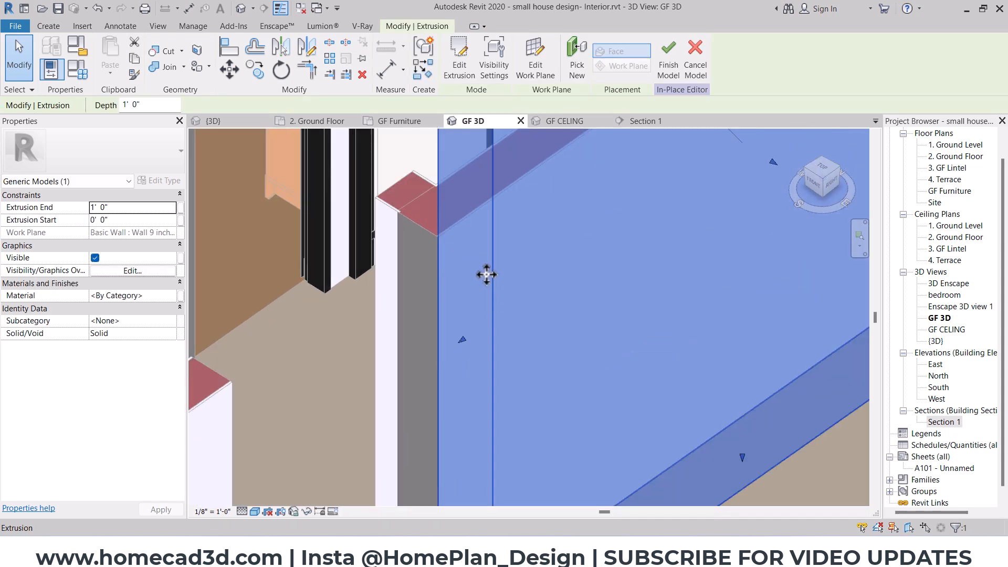
pyautogui.click(137, 213)
pyautogui.press('BackSpace')
pyautogui.write('1"')
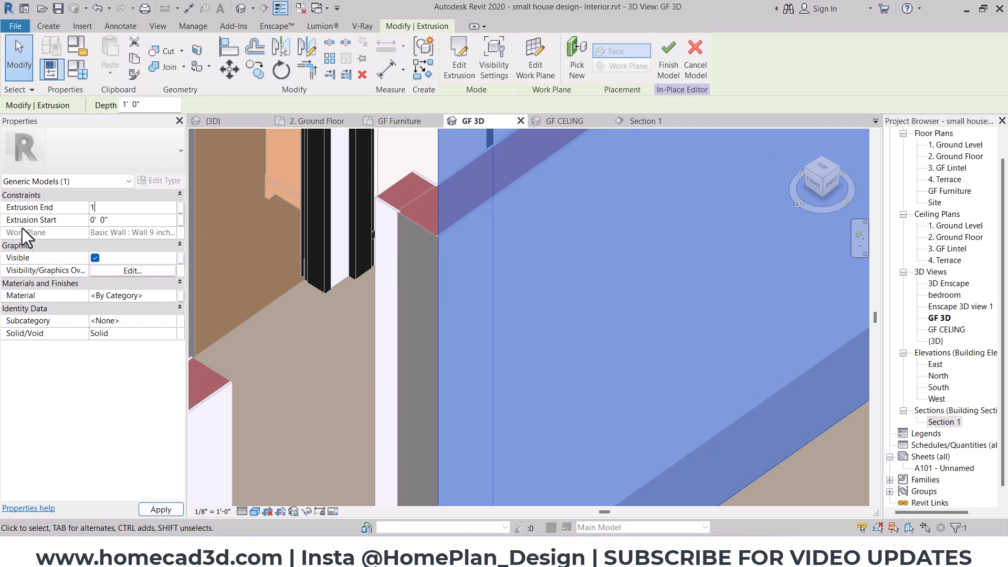
pyautogui.press('Return')
pyautogui.press('Escape')
pyautogui.scroll(-3, 464, 289)
pyautogui.click(554, 275)
pyautogui.keyDown('shift'); pyautogui.moveTo(555, 275); pyautogui.dragTo(535, 268, button='middle'); pyautogui.keyUp('shift')
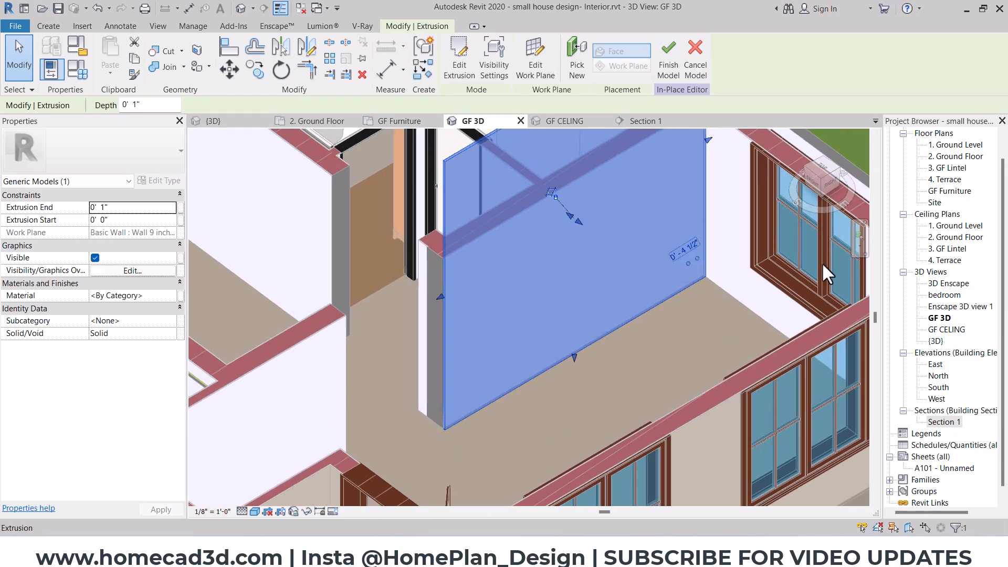
# Start a new solid extrusion in the Section 1 view, picking the face of the TV wall panel as the work plane.
pyautogui.doubleClick(943, 422)
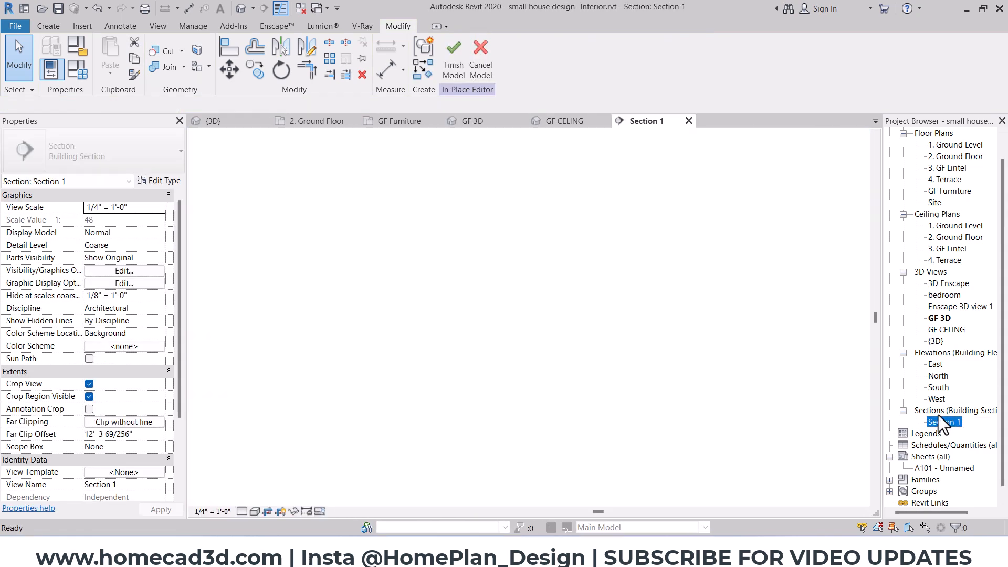
pyautogui.scroll(-2, 656, 301)
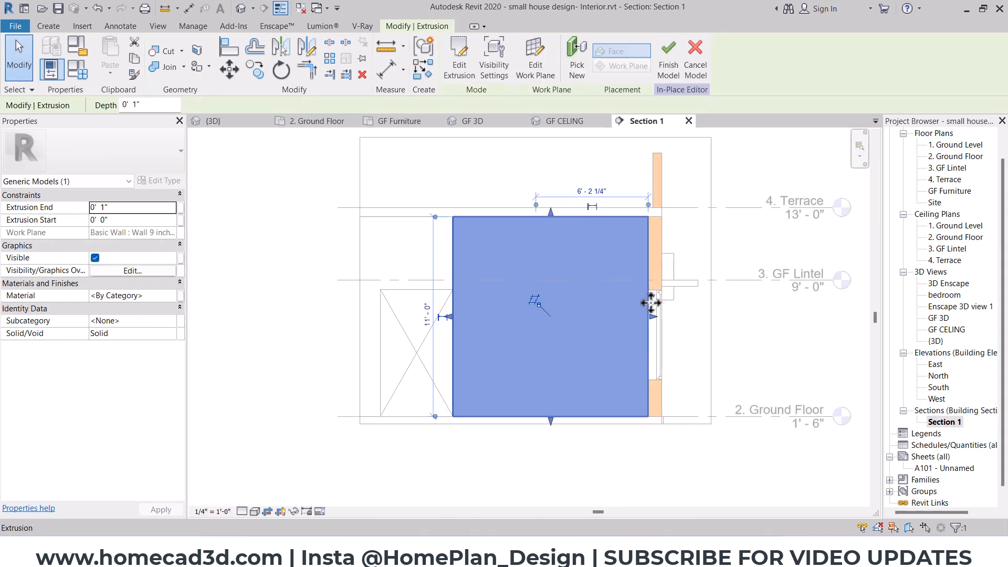
pyautogui.click(47, 27)
pyautogui.click(112, 67)
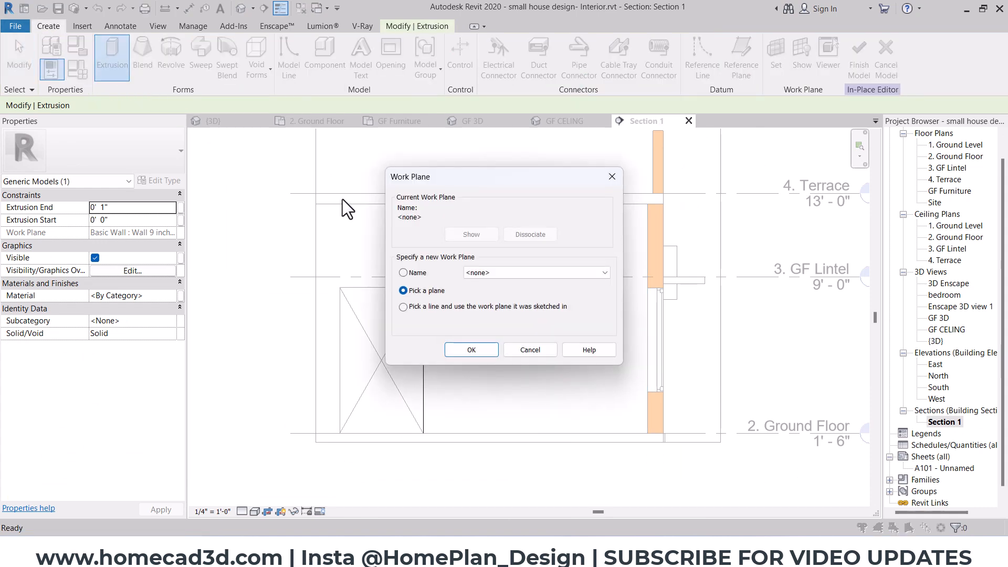
pyautogui.click(466, 349)
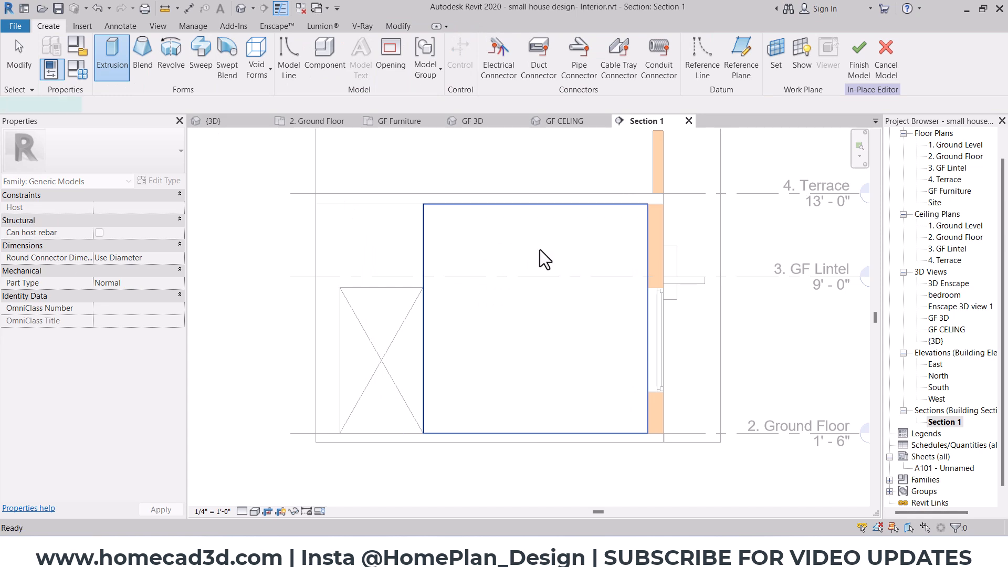
pyautogui.click(540, 255)
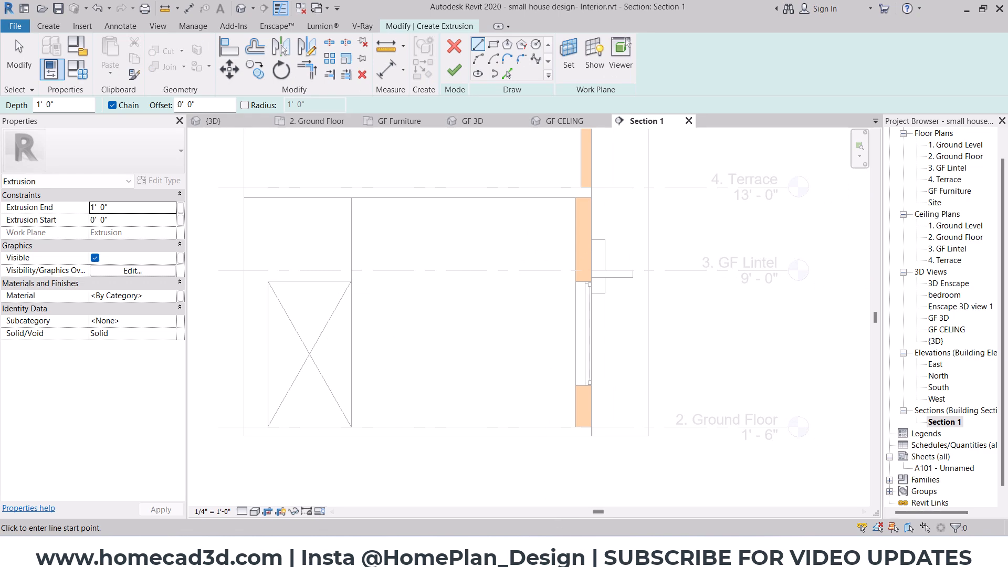
# Check the vertical slats in the TV unit reference image in Chrome, and return to Revit.
pyautogui.click(570, 503)
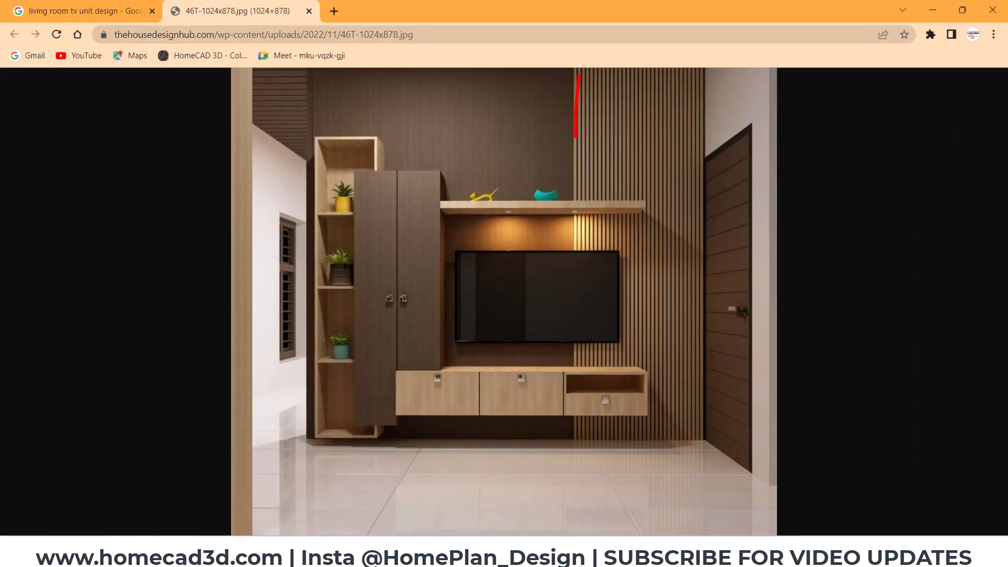
pyautogui.press('Escape')
pyautogui.click(934, 10)
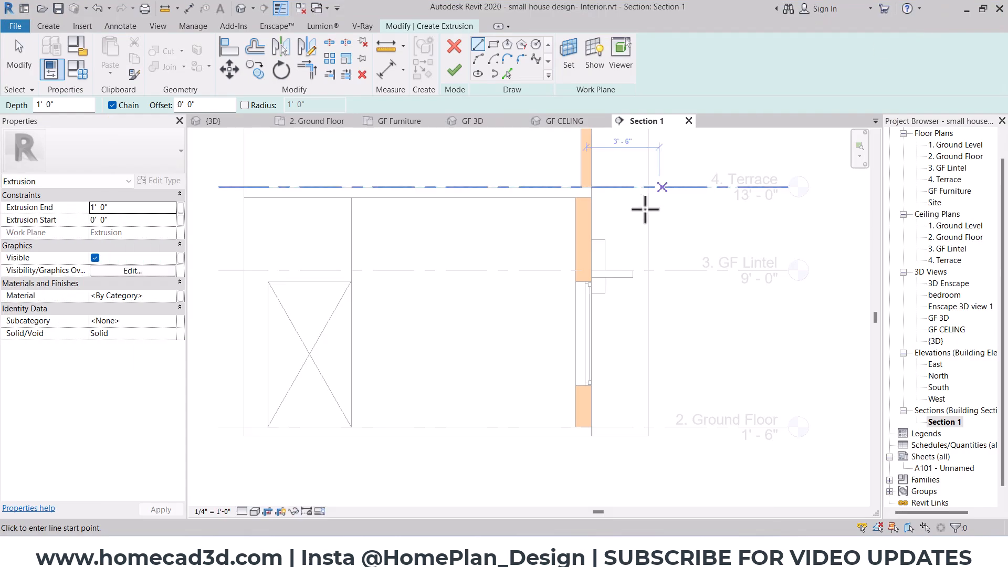
# Sketch a rectangle 11'-0" high and about 6" wide against the window wall, from the ceiling slab to the floor.
pyautogui.scroll(6, 603, 198)
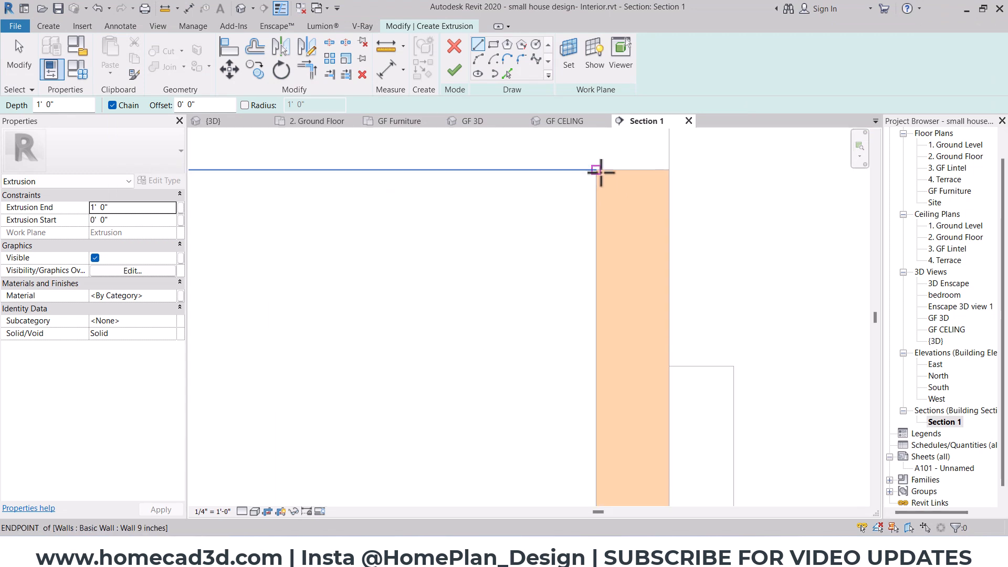
pyautogui.click(492, 44)
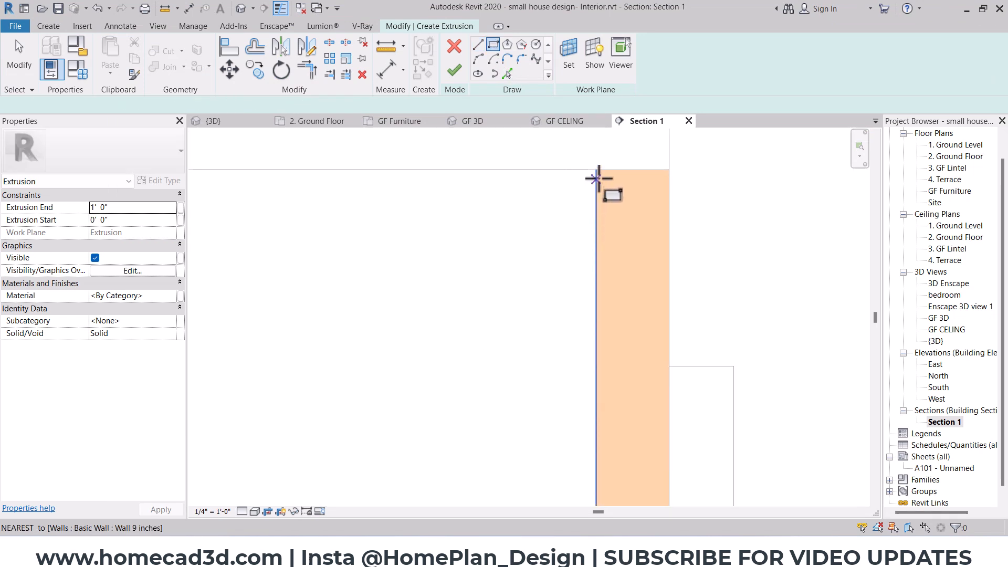
pyautogui.click(600, 170)
pyautogui.scroll(-4, 580, 270)
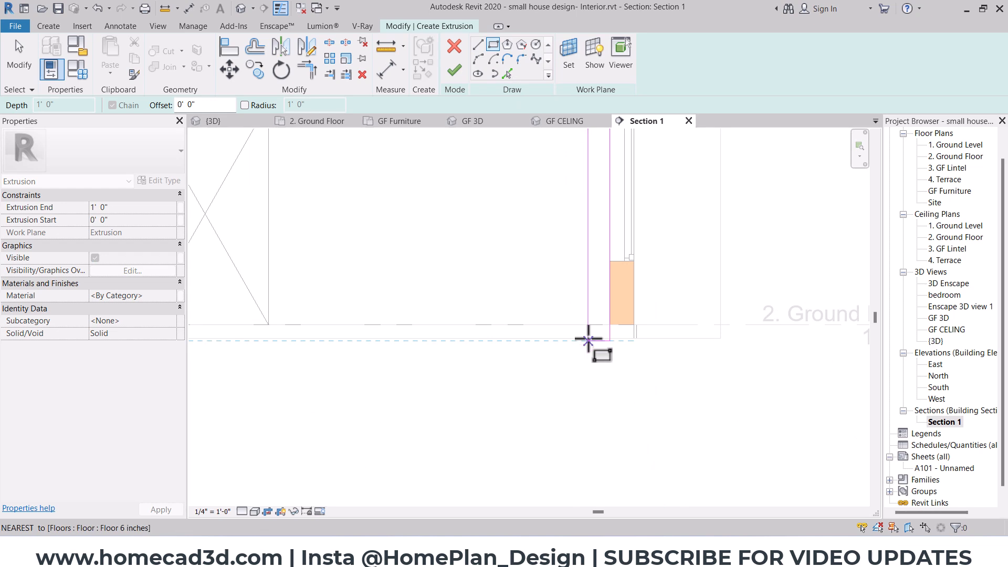
pyautogui.scroll(4, 597, 318)
pyautogui.click(602, 303)
pyautogui.scroll(-2, 620, 303)
pyautogui.moveTo(630, 303); pyautogui.dragTo(603, 486, button='middle')
pyautogui.moveTo(601, 215); pyautogui.dragTo(603, 472, button='middle')
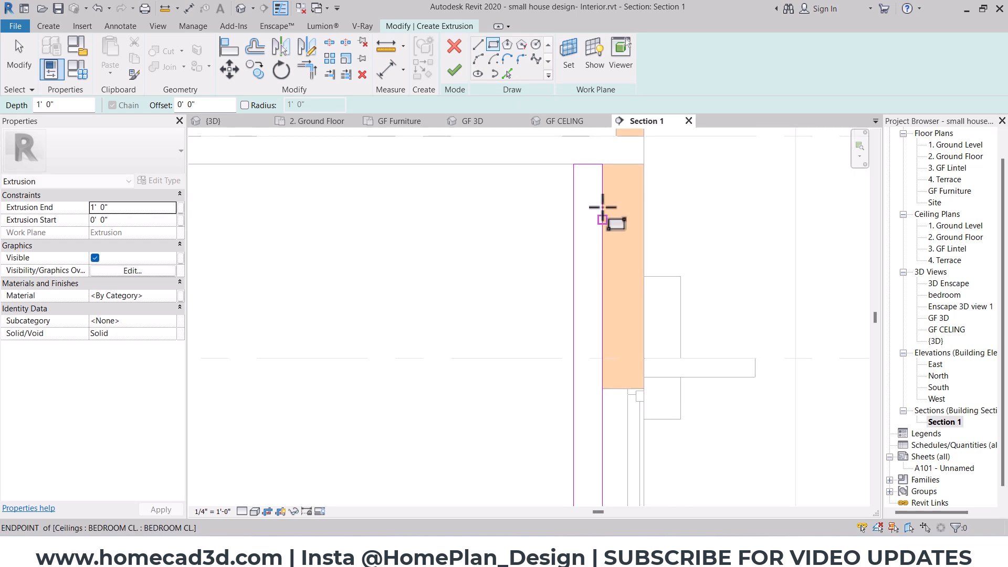
pyautogui.moveTo(603, 174); pyautogui.dragTo(603, 233, button='middle')
pyautogui.scroll(1, 603, 230)
pyautogui.press('Escape')
# Set the slat rectangle's width to 1".
pyautogui.scroll(2, 587, 184)
pyautogui.click(547, 260)
pyautogui.scroll(-7, 569, 225)
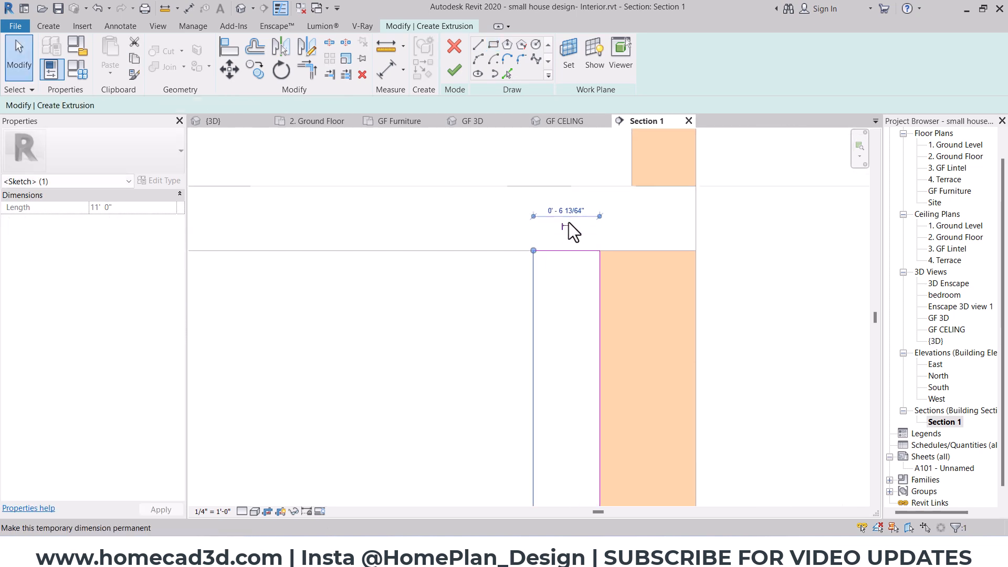
pyautogui.click(565, 206)
pyautogui.scroll(4, 584, 239)
pyautogui.click(580, 269)
pyautogui.scroll(2, 615, 230)
pyautogui.click(603, 203)
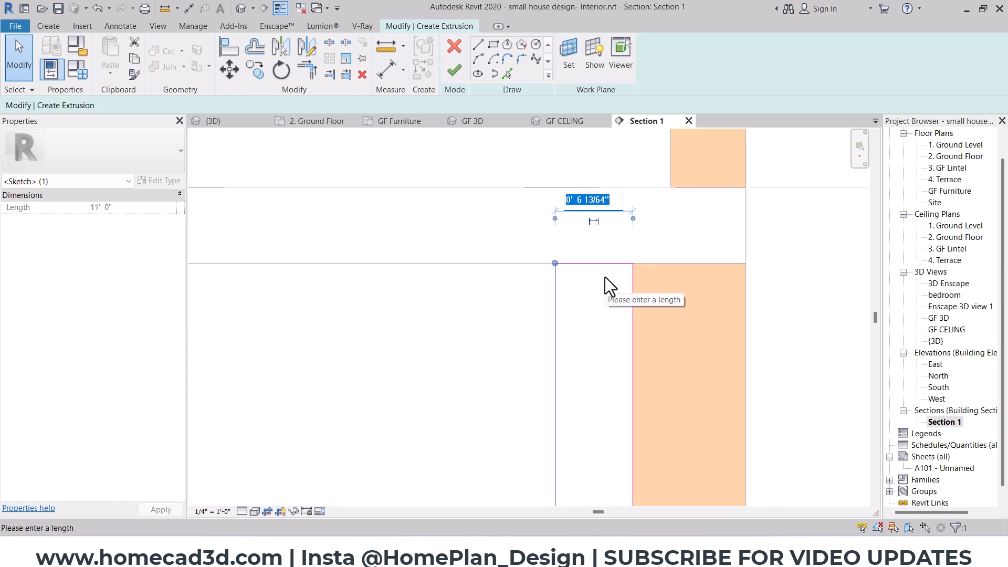
pyautogui.write('1')
pyautogui.press('Return')
pyautogui.scroll(-5, 652, 277)
# Set the slat rectangle's width to 1 1/2", keeping its other long edge against the window wall.
pyautogui.moveTo(644, 279); pyautogui.dragTo(700, 231, button='middle')
pyautogui.scroll(4, 675, 155)
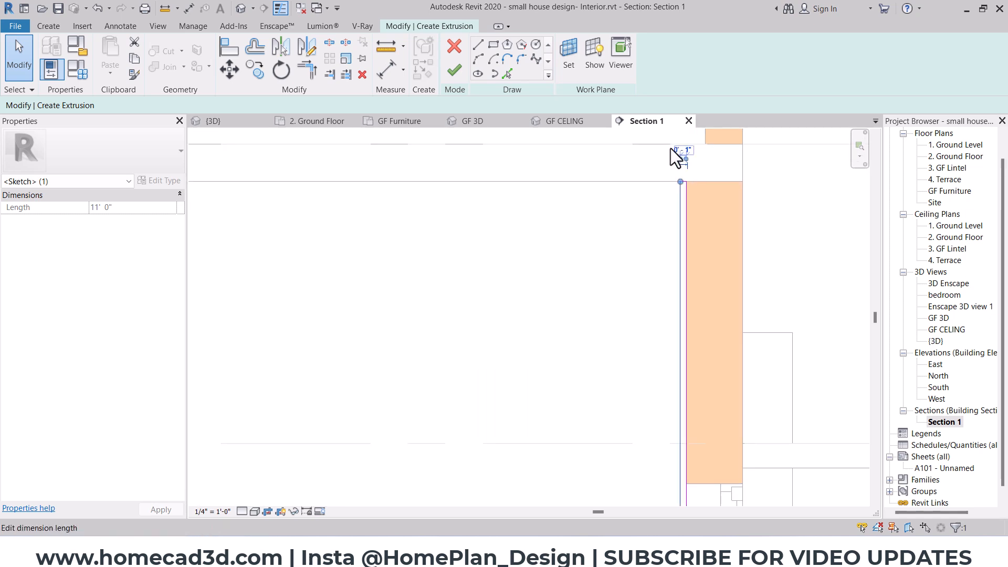
pyautogui.click(691, 155)
pyautogui.write('1')
pyautogui.write('.5')
pyautogui.press('Return')
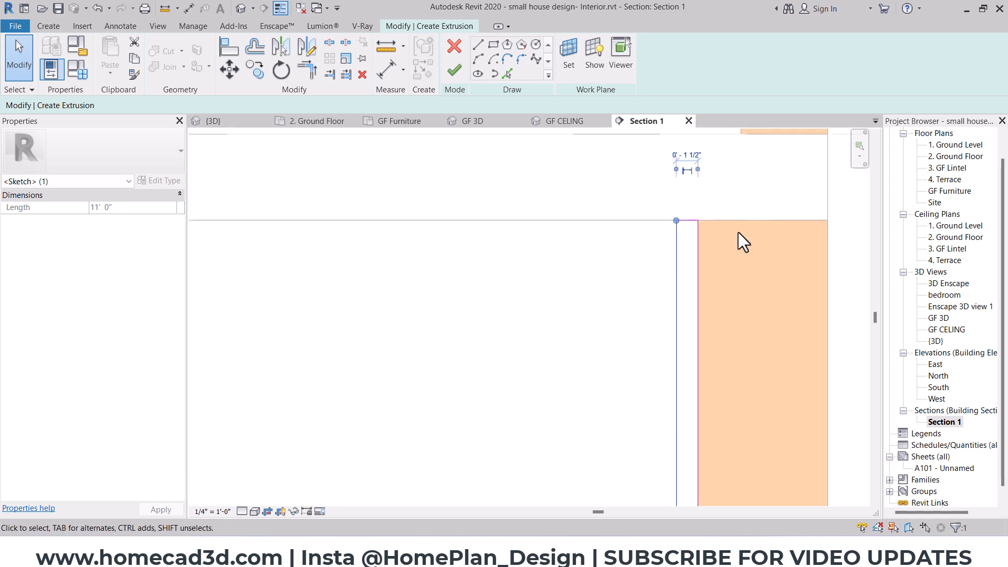
pyautogui.click(691, 216)
pyautogui.scroll(-2, 691, 216)
pyautogui.moveTo(697, 227); pyautogui.dragTo(741, 221, button='middle')
pyautogui.scroll(-1, 720, 226)
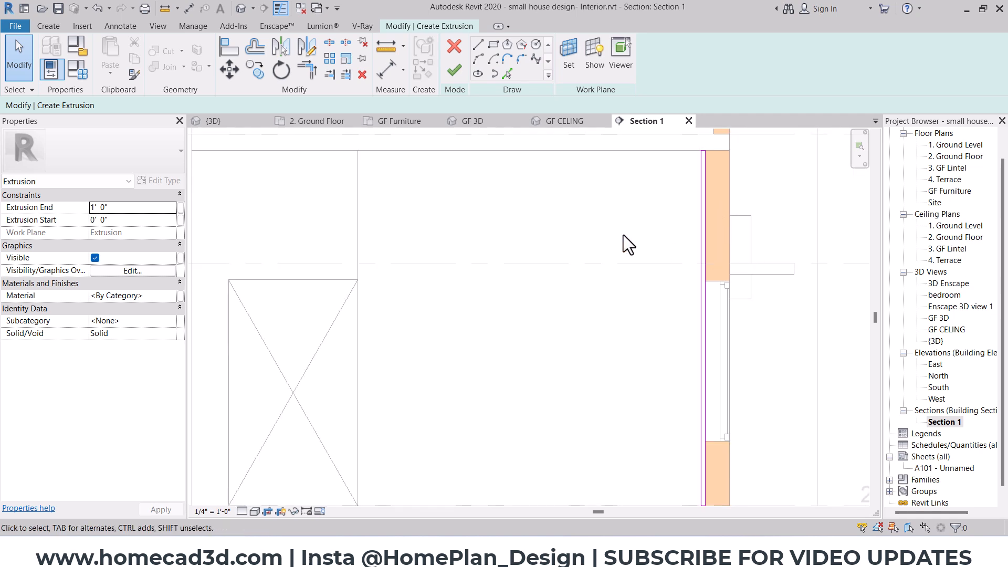
pyautogui.scroll(-1, 698, 213)
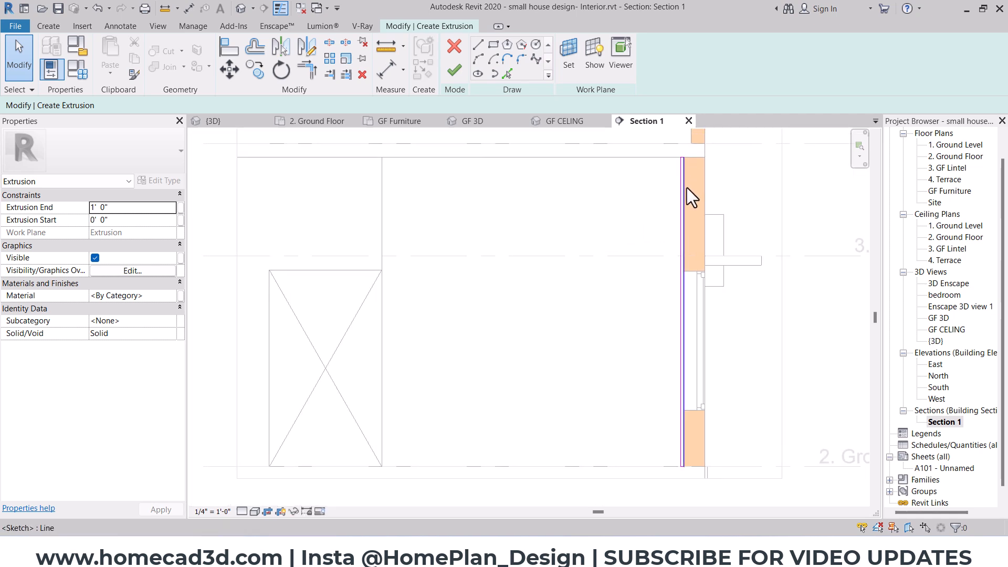
# Move the whole slat rectangle horizontally away from the window wall, leaving a gap about as wide as the slat.
pyautogui.scroll(2, 677, 173)
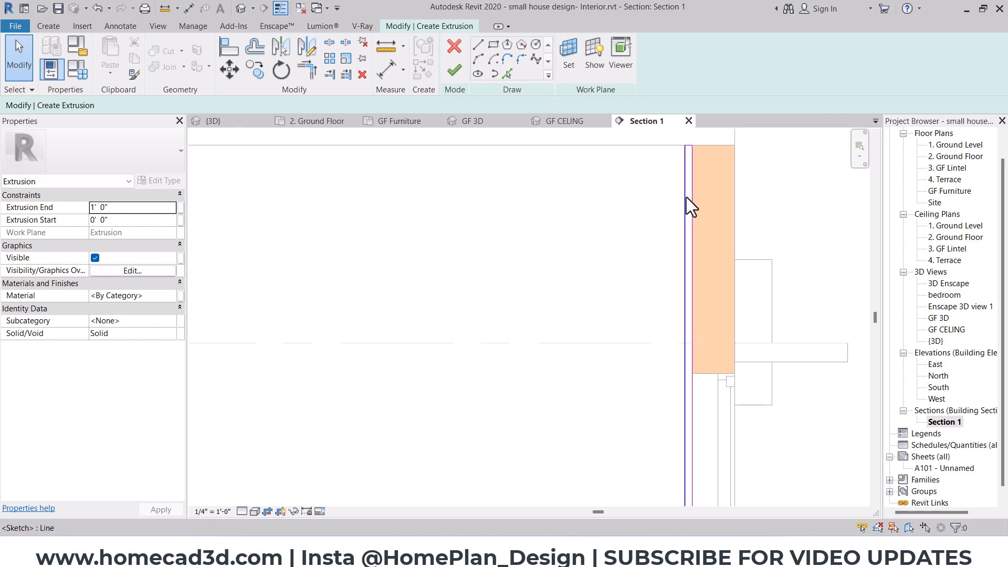
pyautogui.scroll(-2, 693, 236)
pyautogui.moveTo(695, 249); pyautogui.dragTo(646, 180, button='middle')
pyautogui.scroll(2, 675, 199)
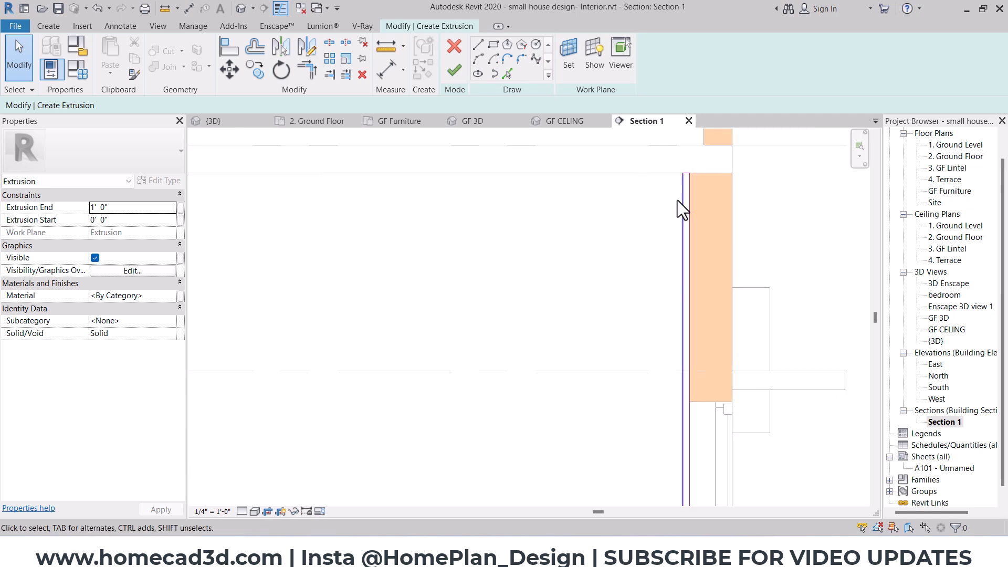
pyautogui.press('Tab')
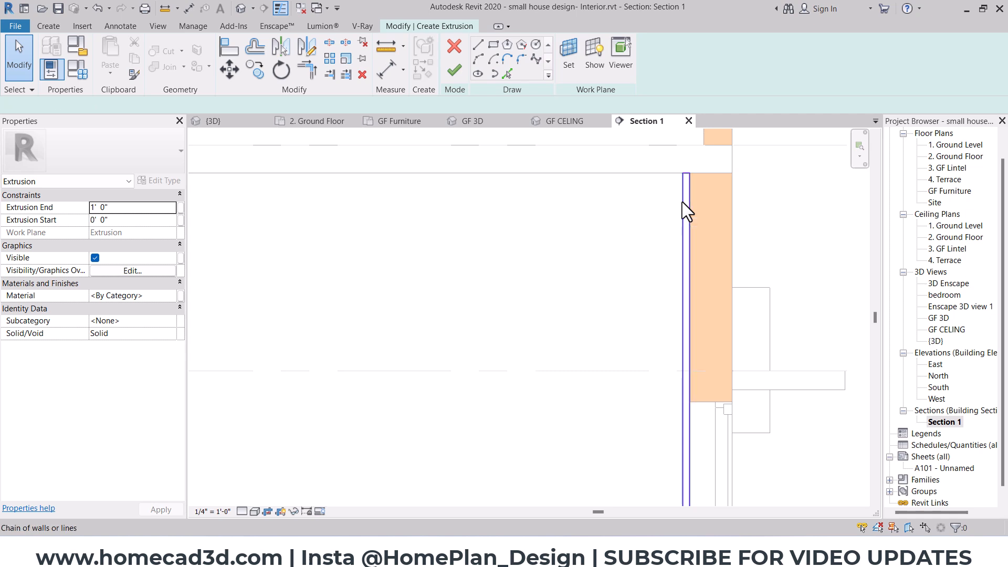
pyautogui.click(682, 202)
pyautogui.click(231, 72)
pyautogui.scroll(5, 692, 179)
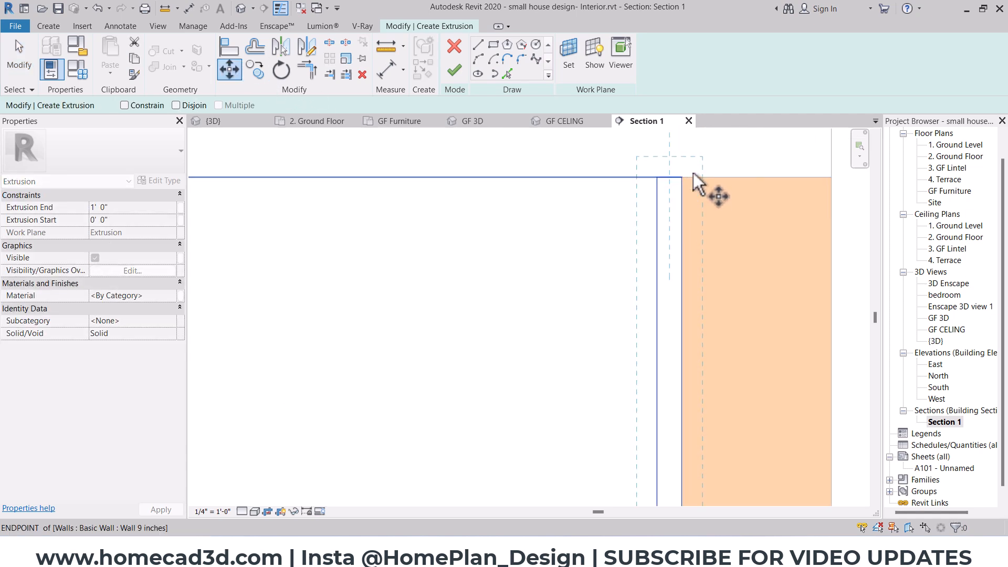
pyautogui.click(638, 177)
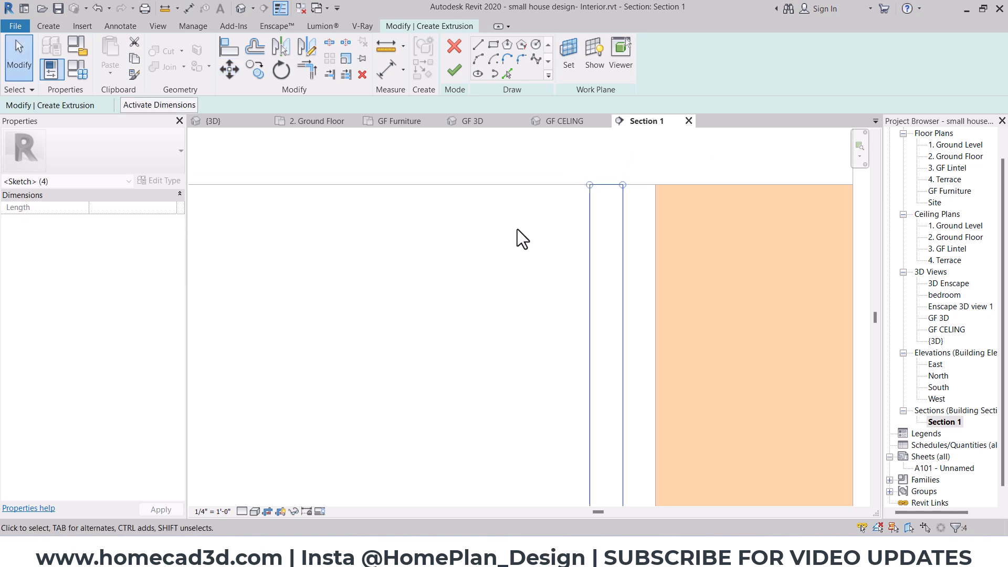
pyautogui.scroll(-6, 578, 216)
pyautogui.press('Escape')
# Copy the whole slat rectangle horizontally to its side away from the window wall, leaving a narrow gap between the two slats.
pyautogui.scroll(-2, 613, 223)
pyautogui.scroll(2, 601, 226)
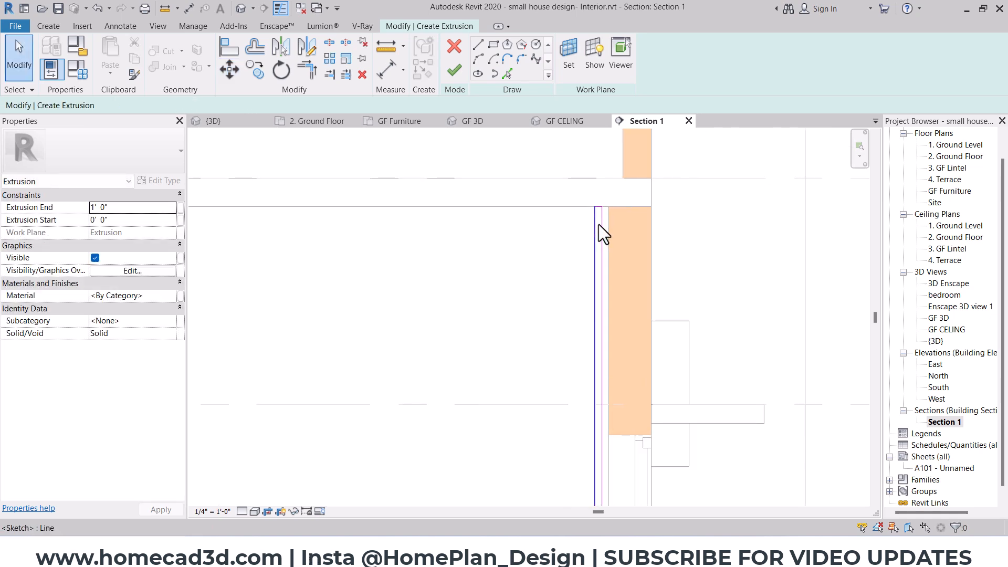
pyautogui.press('Tab')
pyautogui.click(595, 224)
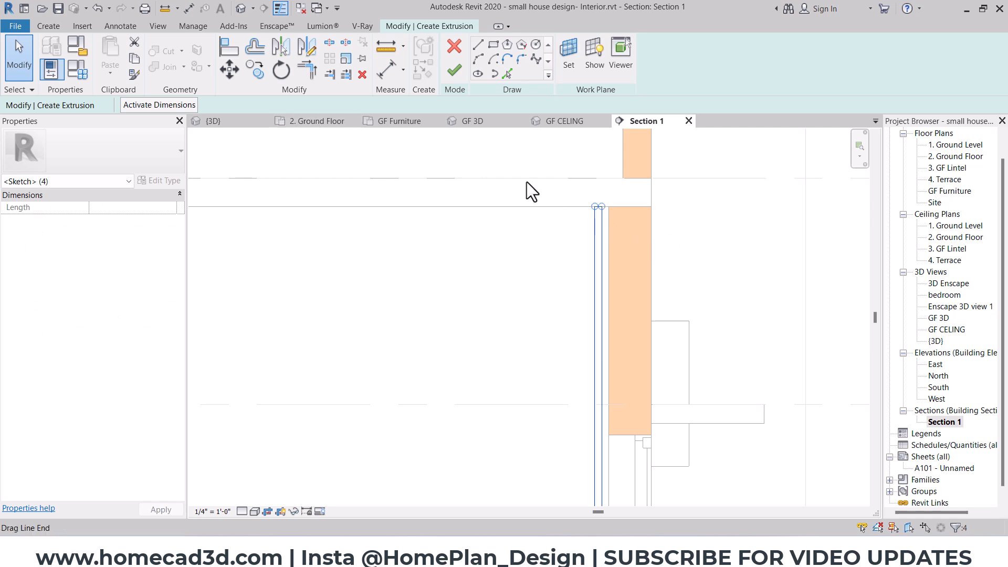
pyautogui.click(255, 69)
pyautogui.scroll(2, 604, 204)
pyautogui.click(605, 227)
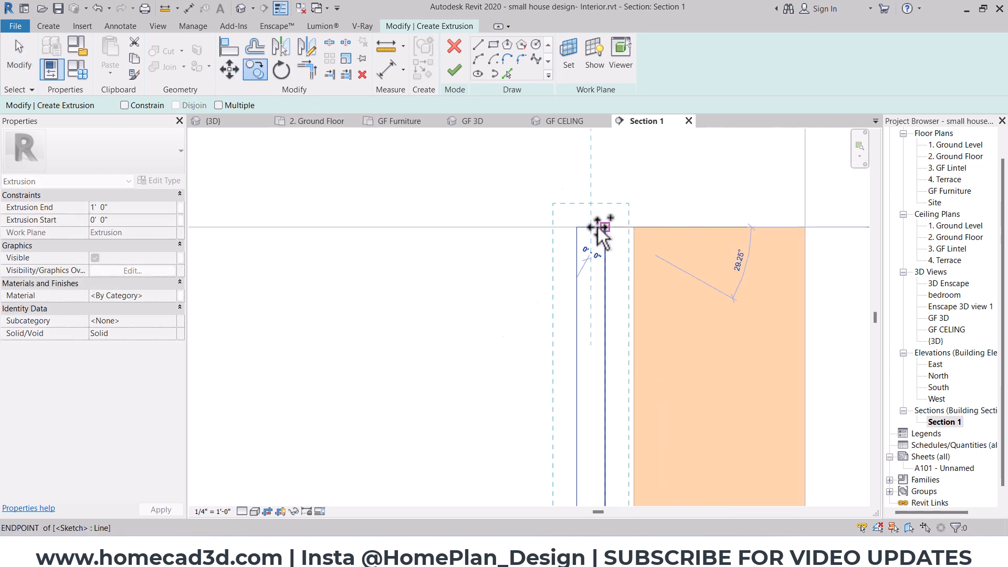
pyautogui.click(557, 227)
pyautogui.scroll(-3, 629, 221)
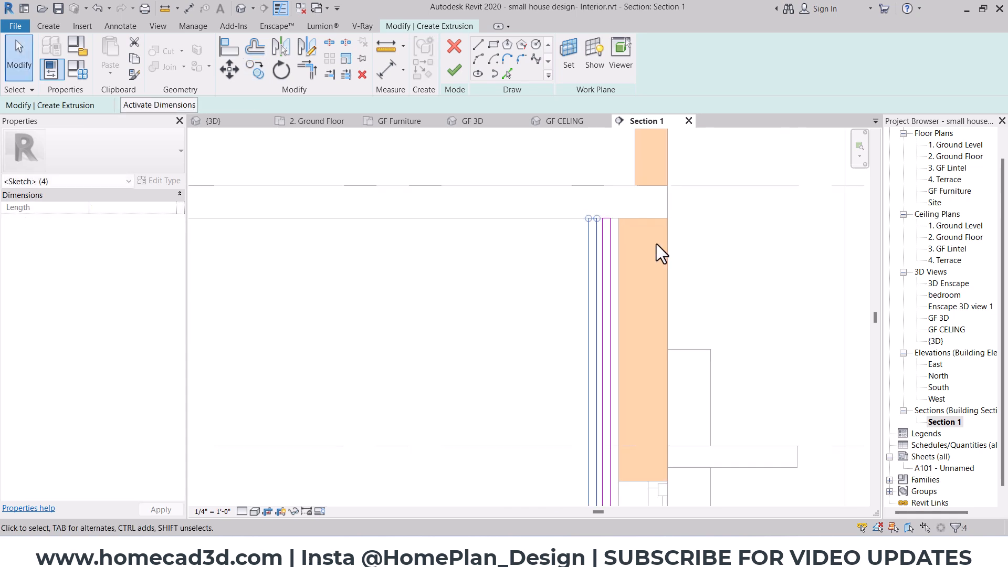
pyautogui.moveTo(715, 280); pyautogui.dragTo(738, 210, button='middle')
pyautogui.click(647, 169)
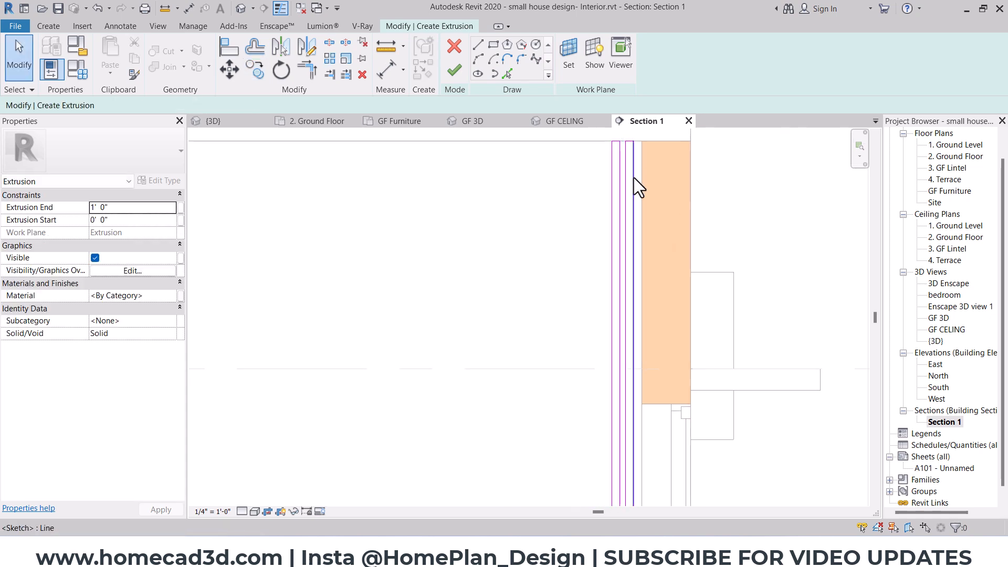
# Copy the outermost slat rectangle repeatedly with Multiple enabled, extending the row away from the window wall with 1" gaps between slats.
pyautogui.press('Tab')
pyautogui.click(616, 163)
pyautogui.scroll(3, 603, 173)
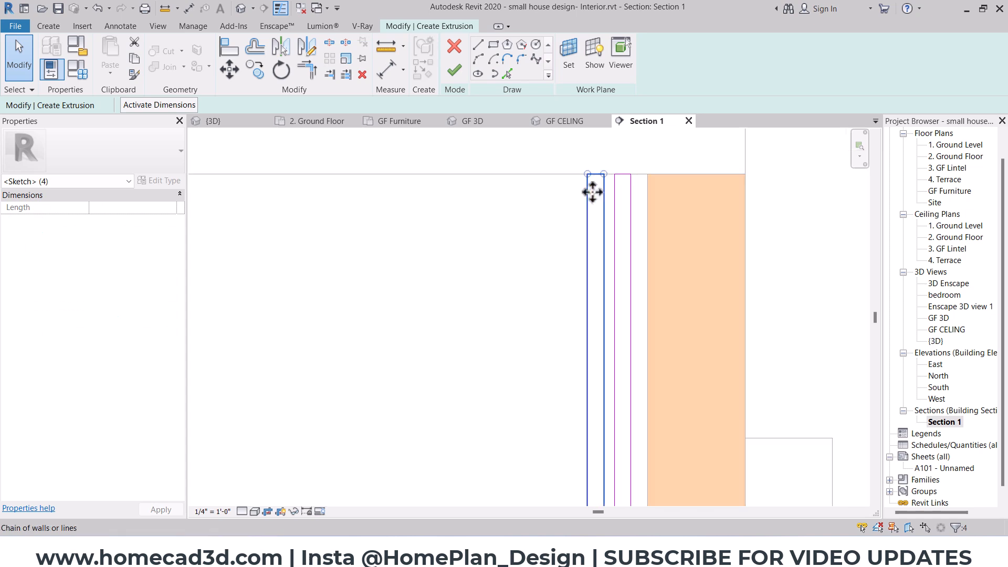
pyautogui.click(254, 70)
pyautogui.click(237, 105)
pyautogui.scroll(2, 632, 176)
pyautogui.click(539, 156)
pyautogui.click(455, 156)
pyautogui.click(372, 156)
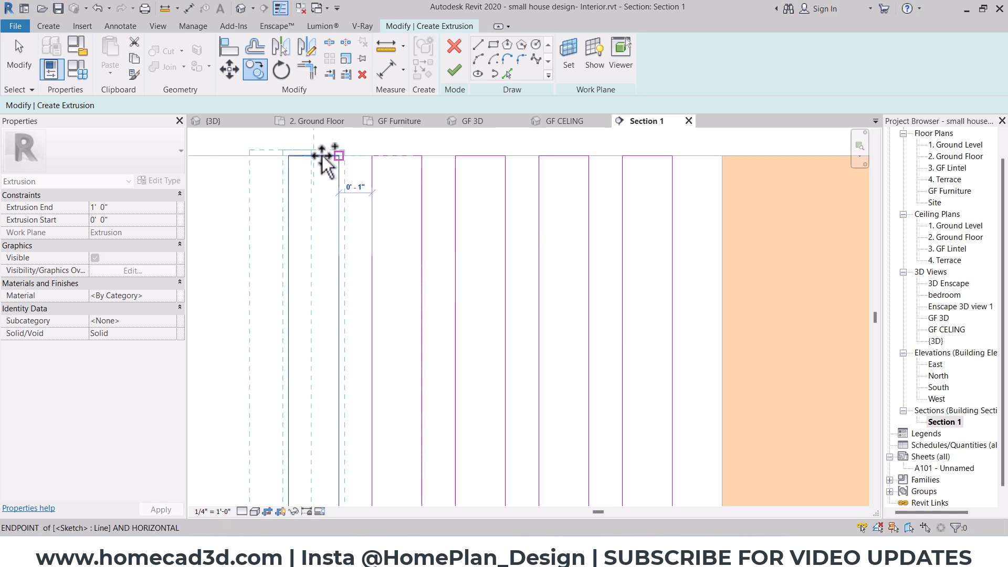
pyautogui.click(288, 157)
pyautogui.scroll(-2, 288, 162)
pyautogui.moveTo(288, 162); pyautogui.dragTo(636, 179, button='middle')
pyautogui.click(593, 176)
pyautogui.click(553, 176)
pyautogui.click(511, 176)
pyautogui.click(470, 176)
pyautogui.scroll(-6, 530, 205)
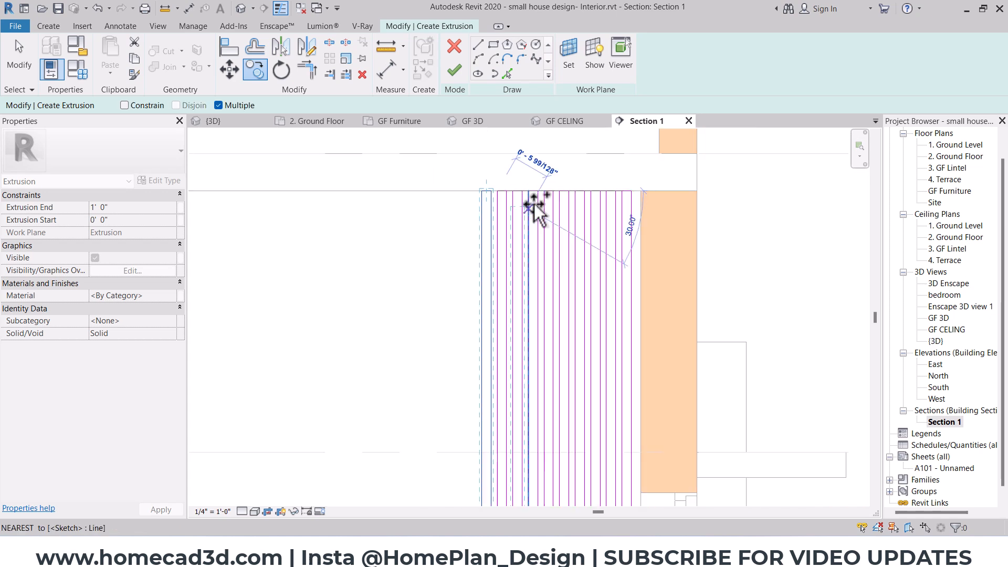
pyautogui.press('Escape')
# Lengthen the slat row by copying the end slat rectangle farther from the window wall at the same 2 1/2" spacing.
pyautogui.moveTo(637, 316); pyautogui.dragTo(671, 297, button='middle')
pyautogui.scroll(5, 572, 190)
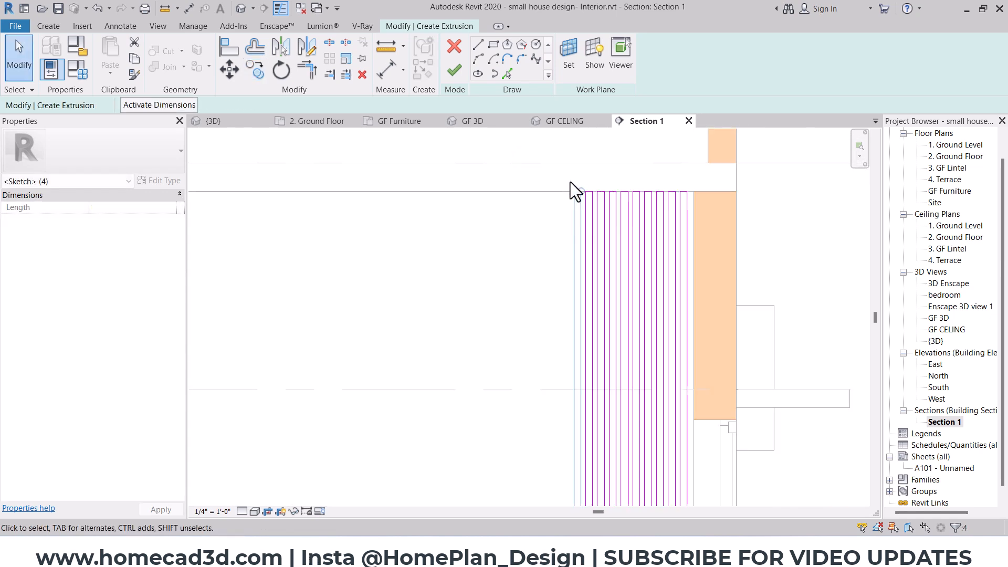
pyautogui.scroll(3, 557, 199)
pyautogui.press('c')
pyautogui.press('o')
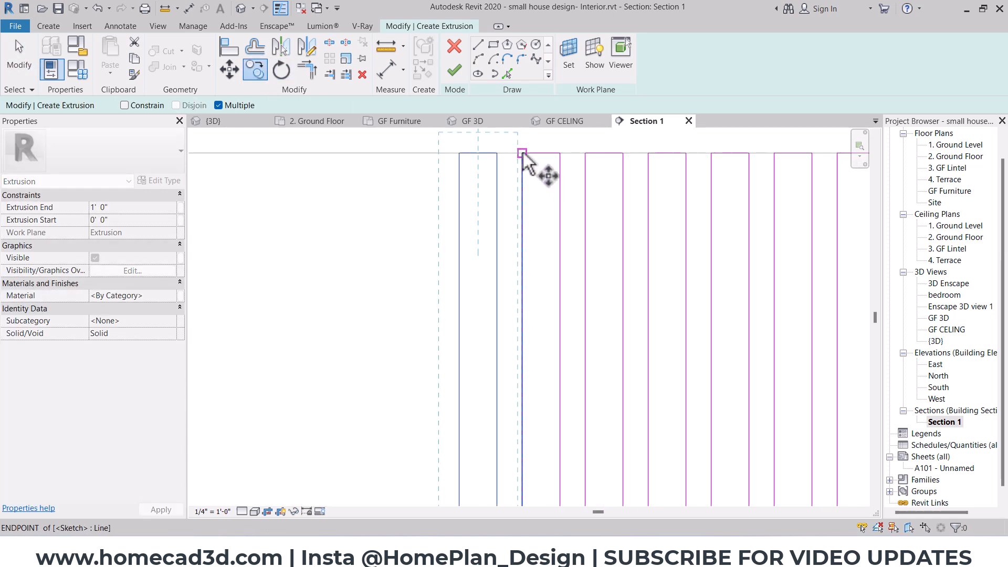
pyautogui.click(521, 153)
pyautogui.press('Escape')
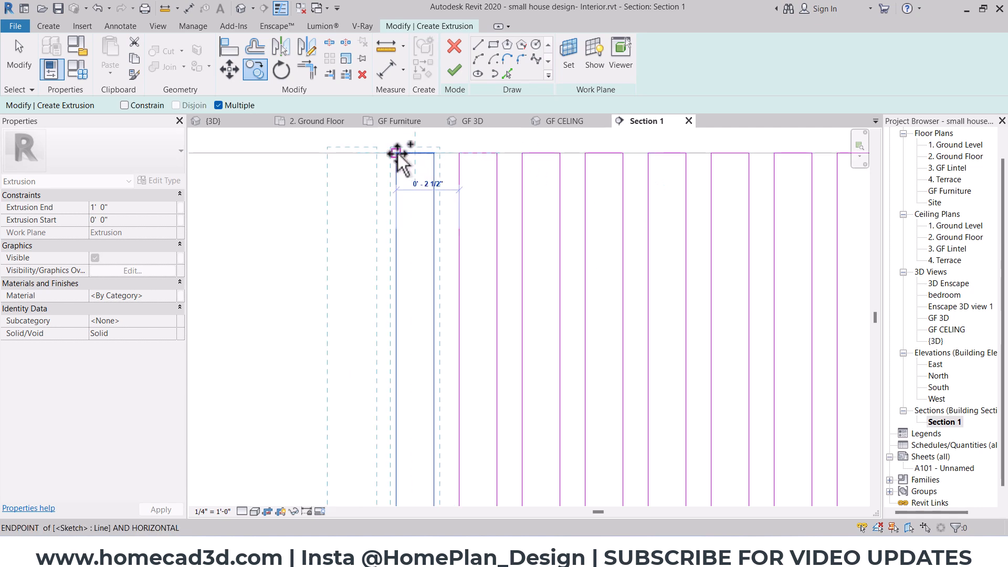
pyautogui.scroll(-3, 396, 153)
pyautogui.scroll(3, 525, 231)
pyautogui.scroll(-2, 599, 283)
pyautogui.moveTo(602, 287); pyautogui.dragTo(693, 235, button='middle')
pyautogui.press('Escape')
pyautogui.scroll(1, 652, 338)
pyautogui.hotkey('ctrl', '2')
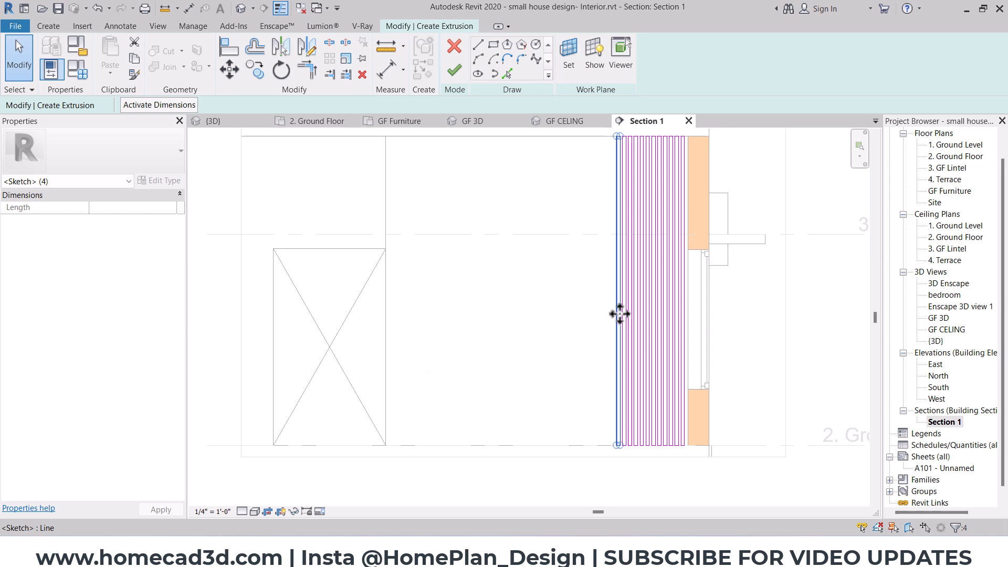
# Finish the slat extrusion sketch and open the GF 3D view at the slats' upper ends.
pyautogui.click(506, 262)
pyautogui.click(473, 121)
pyautogui.scroll(6, 583, 173)
pyautogui.moveTo(668, 220); pyautogui.dragTo(624, 272, button='middle')
pyautogui.click(458, 73)
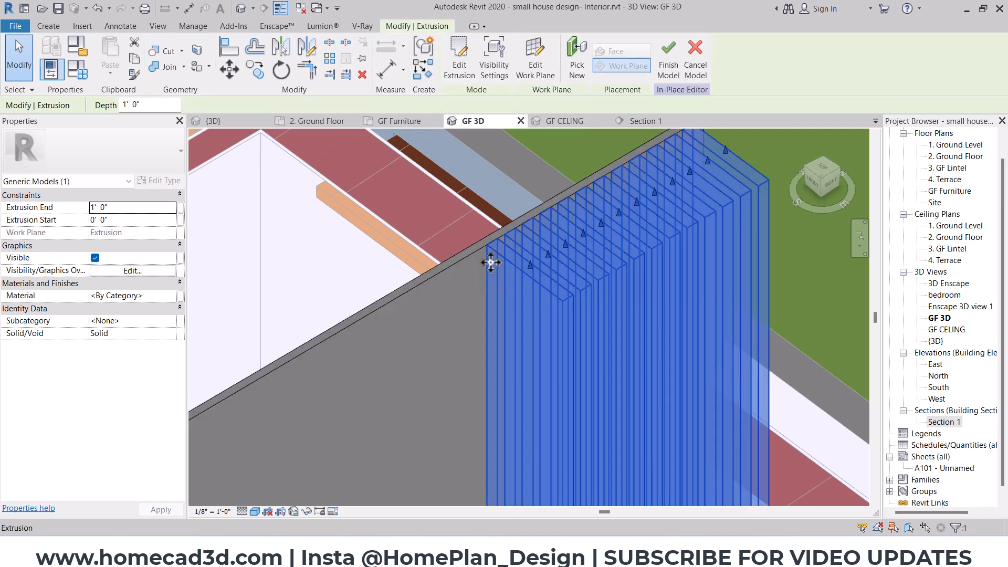
# Set the slat extrusion's end to .5 and view the slats on the back panel in 3D.
pyautogui.click(129, 210)
pyautogui.write('.5')
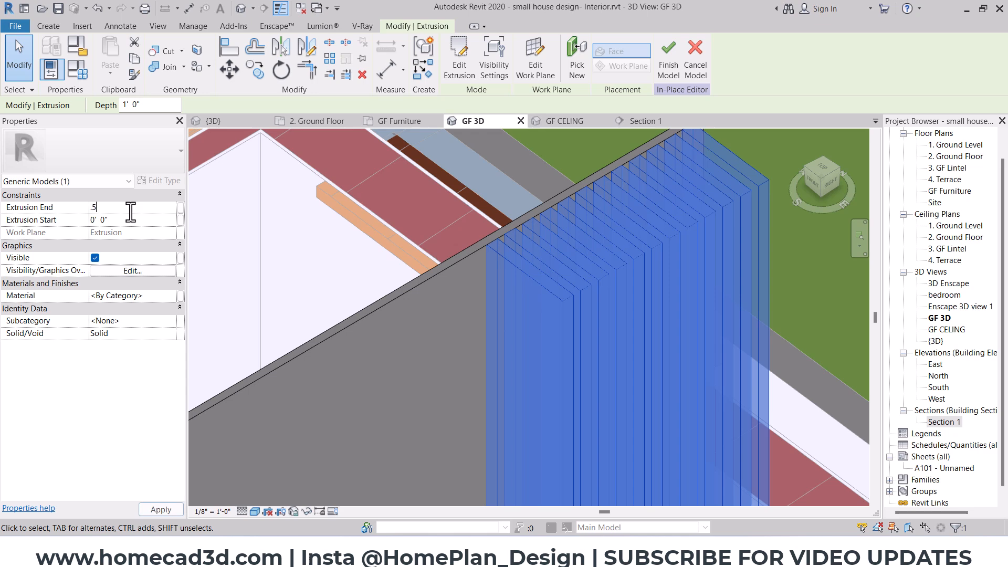
pyautogui.press('Return')
pyautogui.press('Escape')
pyautogui.scroll(-3, 574, 240)
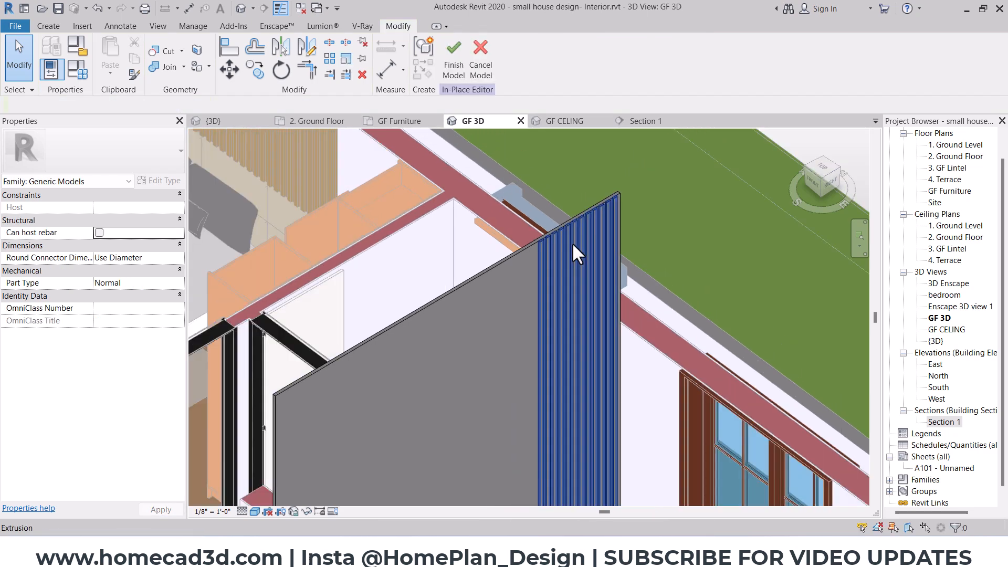
pyautogui.click(572, 243)
pyautogui.keyDown('shift'); pyautogui.moveTo(686, 336); pyautogui.dragTo(650, 307, button='middle'); pyautogui.keyUp('shift')
pyautogui.click(651, 307)
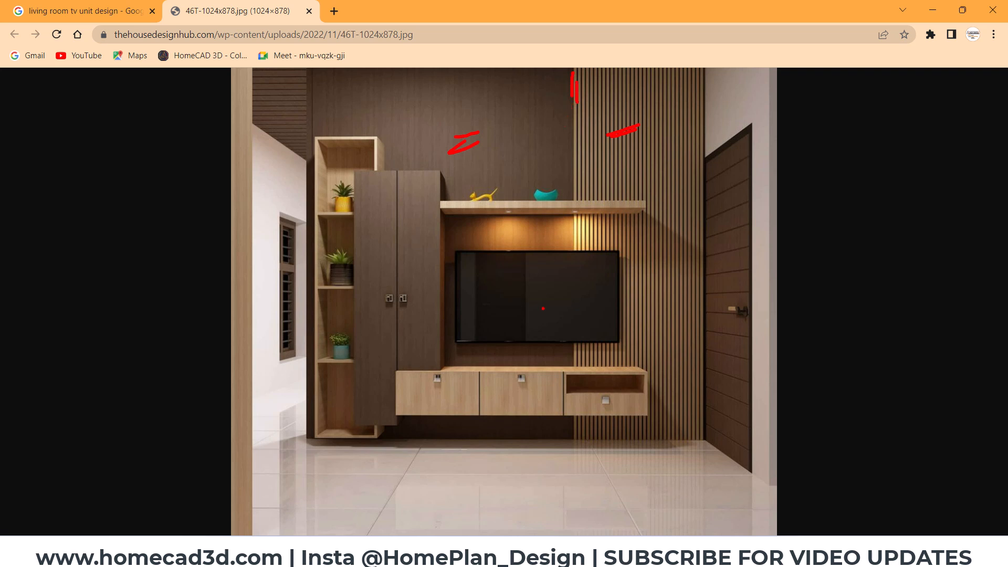
# In the browser's reference image, examine the low drawer cabinet below the TV and its clearance above the floor.
pyautogui.moveTo(393, 369)
pyautogui.mouseDown()
pyautogui.moveTo(567, 419)
pyautogui.moveTo(649, 418)
pyautogui.mouseUp()
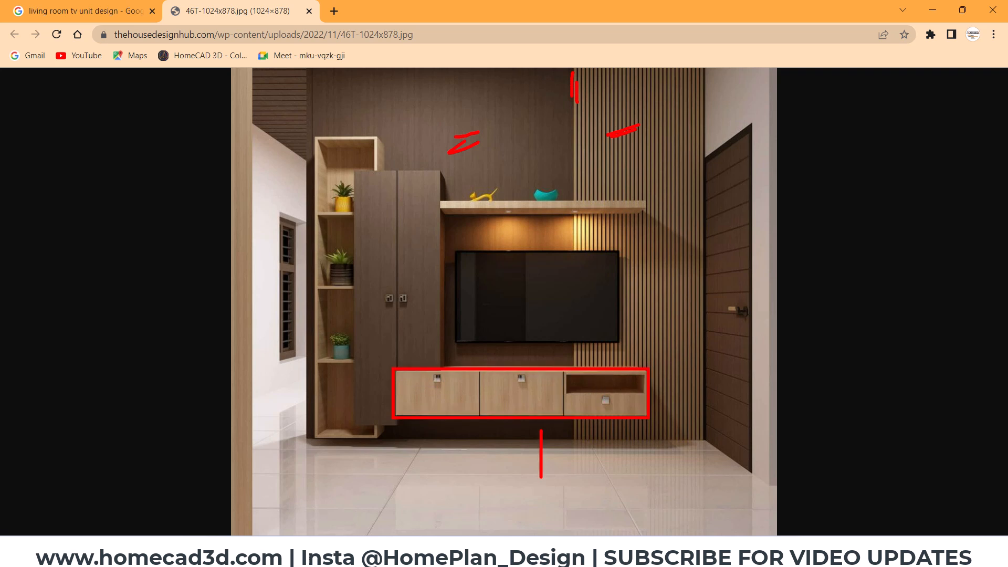
pyautogui.press('Escape')
pyautogui.hotkey('alt', 'Tab')
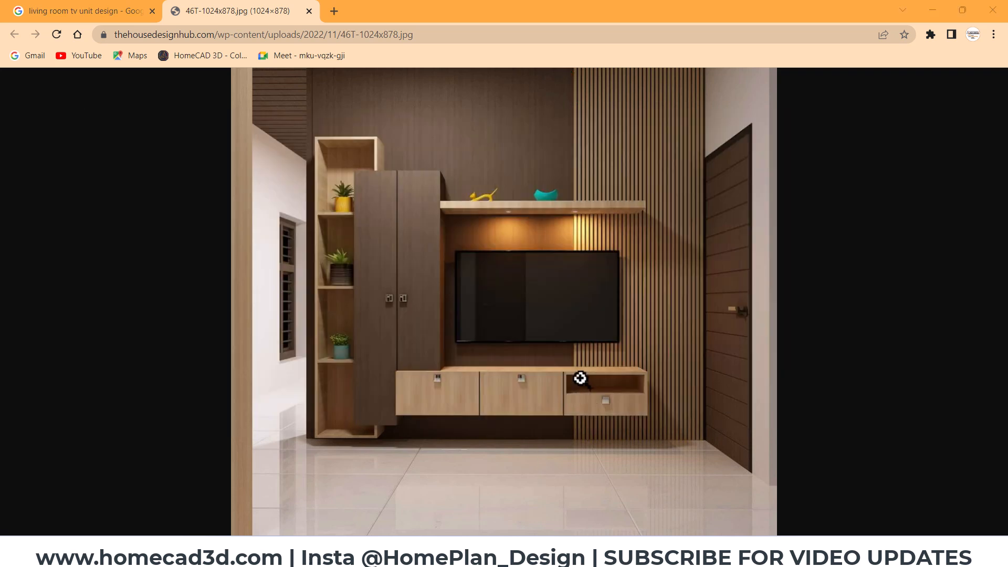
pyautogui.hotkey('alt', 'Tab')
pyautogui.hotkey('alt', 'Tab')
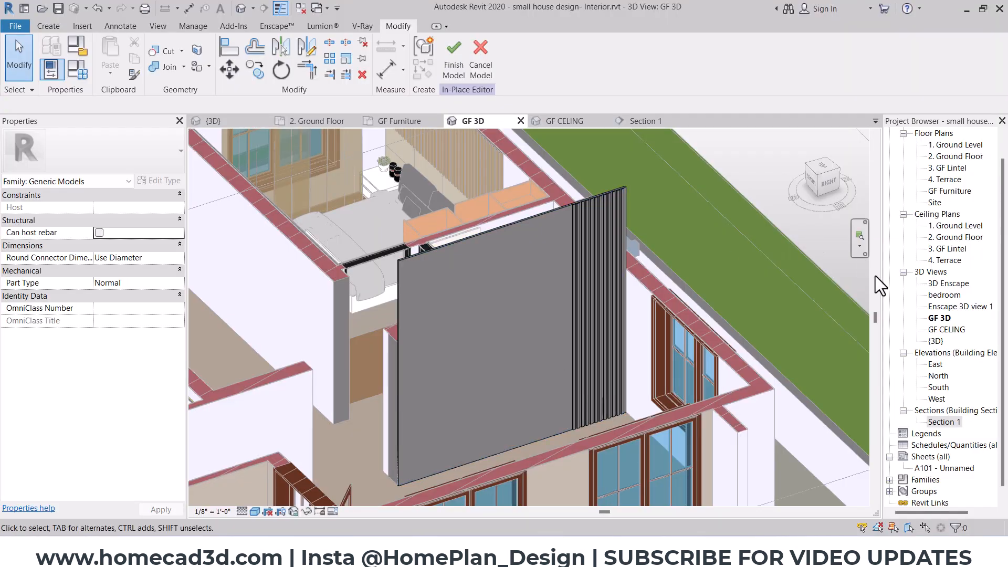
# In the Section 1 view, pick the back panel's face as the work plane for drawing model lines.
pyautogui.doubleClick(944, 420)
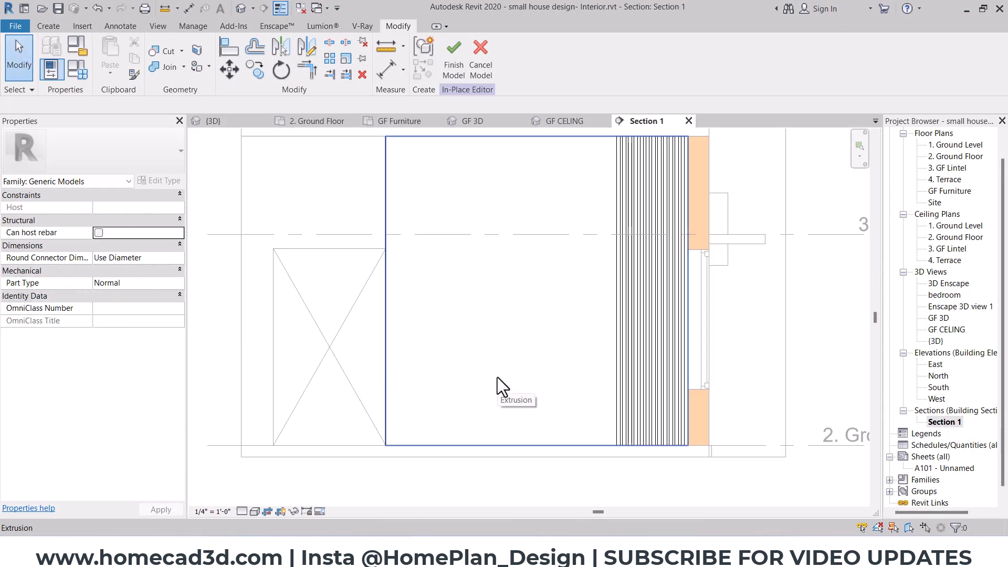
pyautogui.click(49, 26)
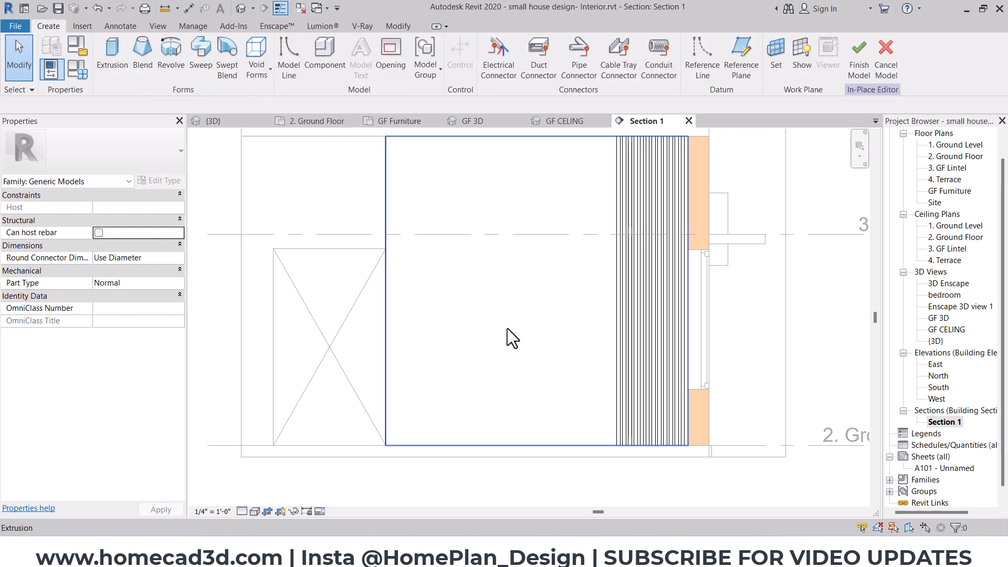
pyautogui.click(286, 63)
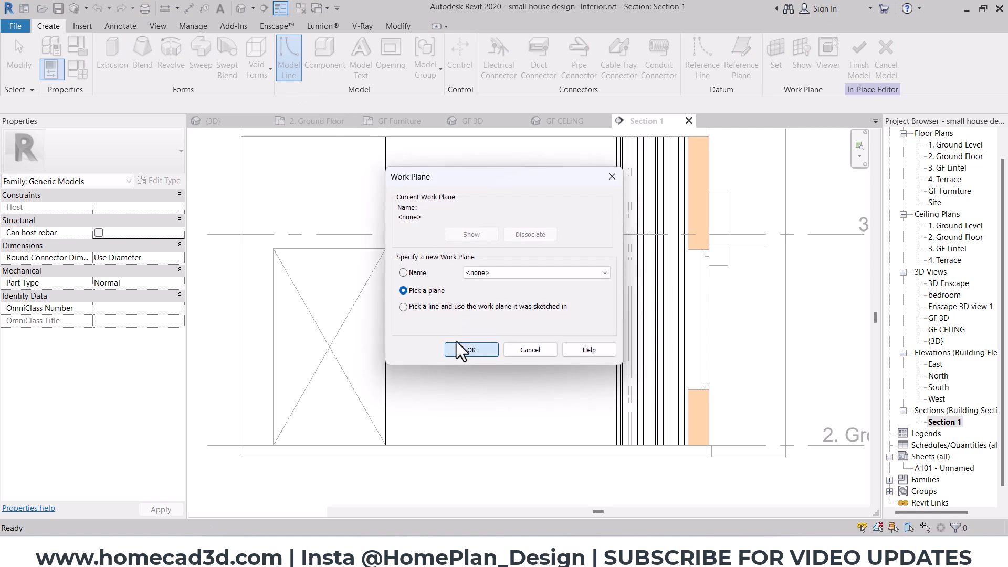
pyautogui.click(471, 350)
pyautogui.click(553, 330)
# Draw a horizontal model line about 10' 9" long across the whole back panel, about 1' 6" above the floor.
pyautogui.click(448, 45)
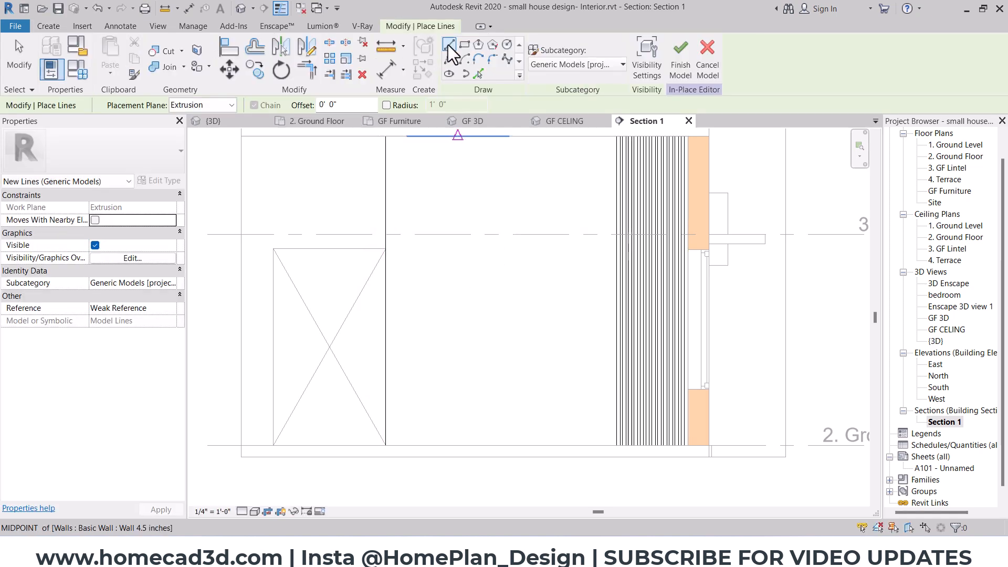
pyautogui.scroll(2, 400, 412)
pyautogui.click(382, 400)
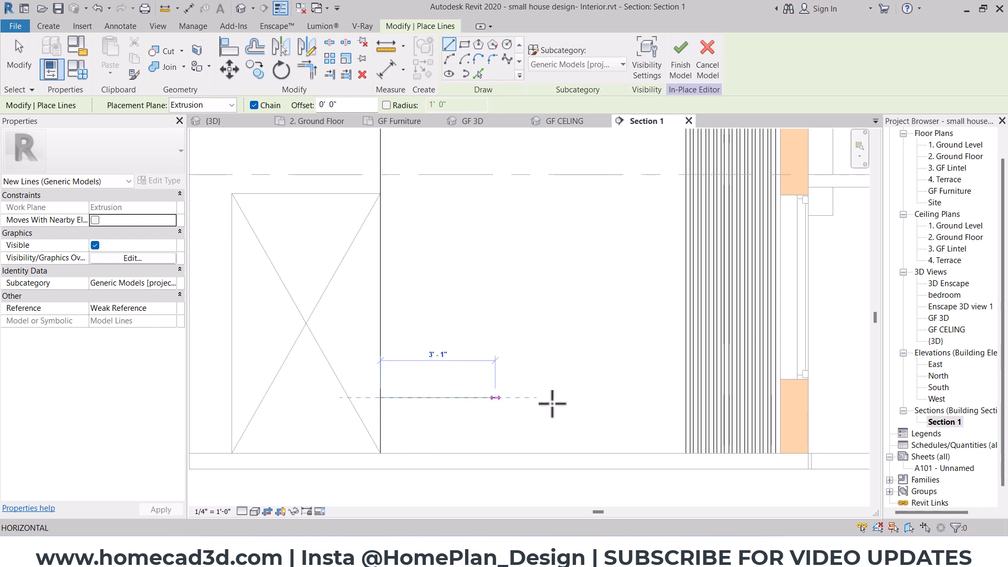
pyautogui.scroll(2, 734, 404)
pyautogui.click(814, 390)
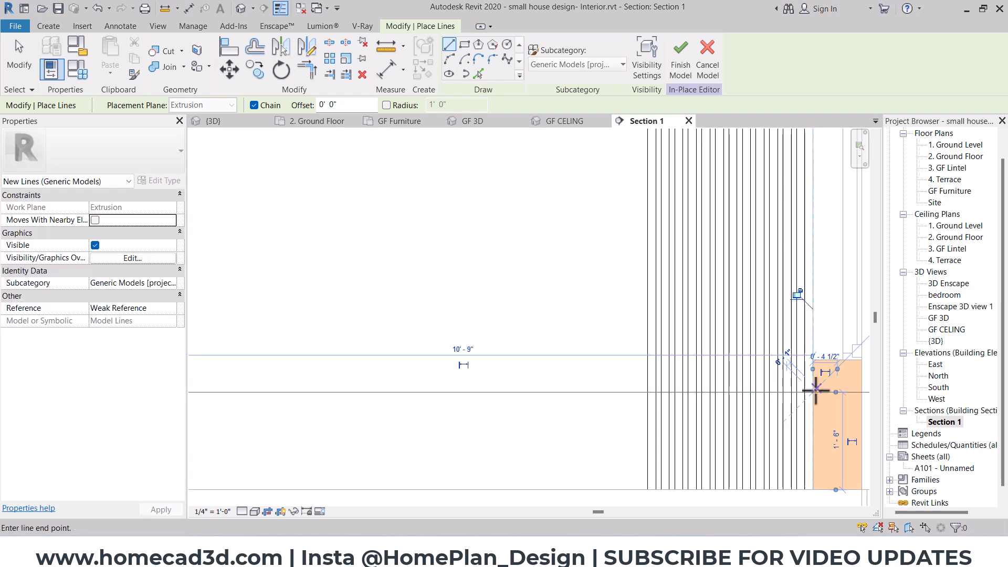
pyautogui.scroll(-4, 536, 386)
pyautogui.press('Escape')
pyautogui.moveTo(544, 401); pyautogui.dragTo(580, 379, button='middle')
pyautogui.scroll(1, 553, 394)
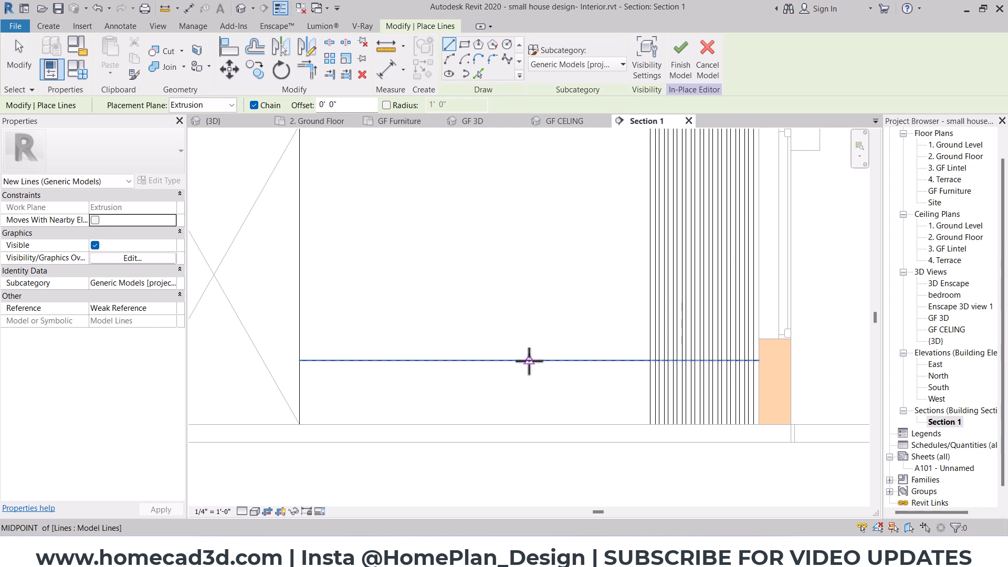
# Draw a vertical model line from the horizontal line's midpoint down to the floor.
pyautogui.click(529, 360)
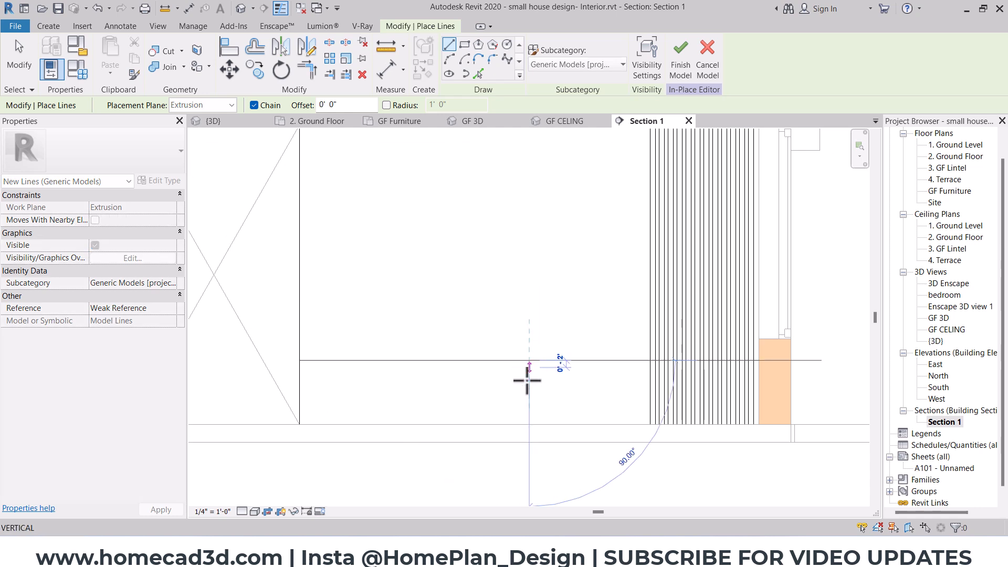
pyautogui.click(529, 424)
pyautogui.press('Escape')
pyautogui.press('Escape')
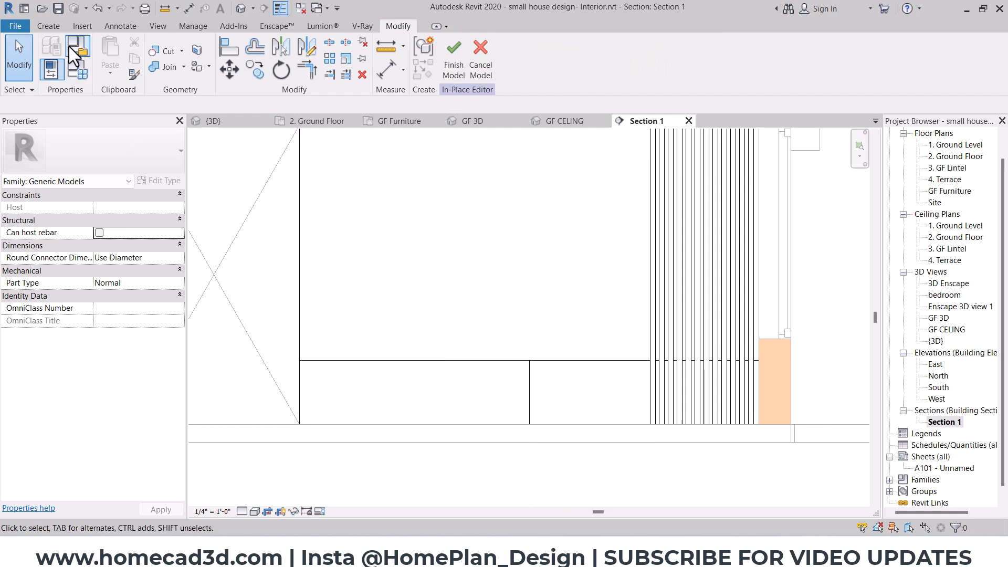
# Start a new extrusion sketch and draw a horizontal line across the panel's full width, offset 0' 6" above the floor.
pyautogui.click(52, 26)
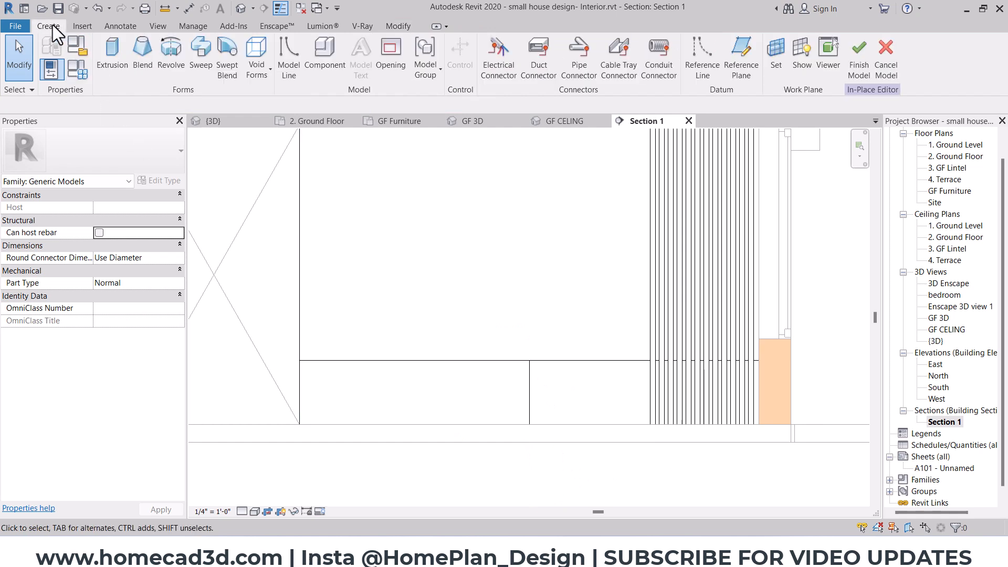
pyautogui.click(111, 60)
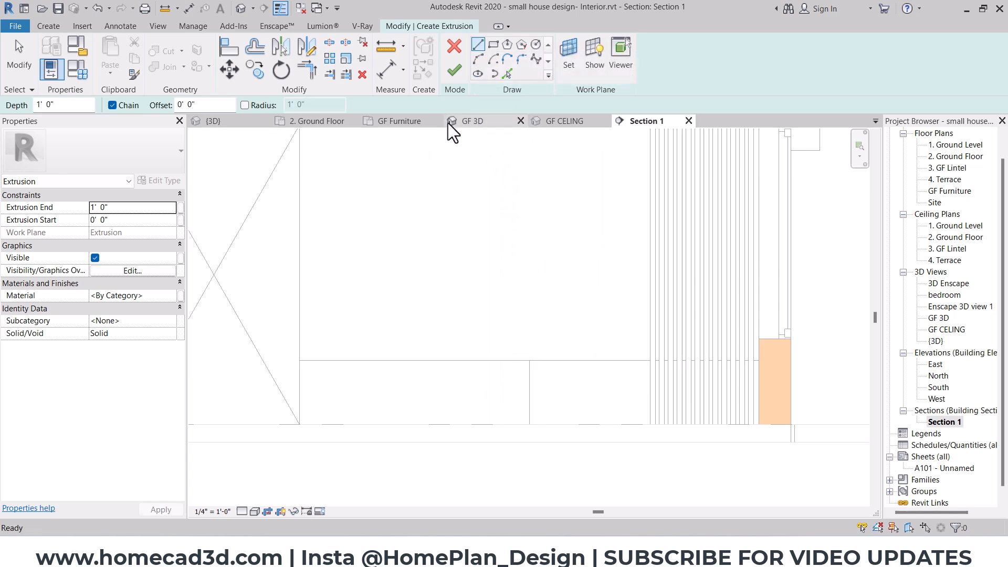
pyautogui.click(206, 108)
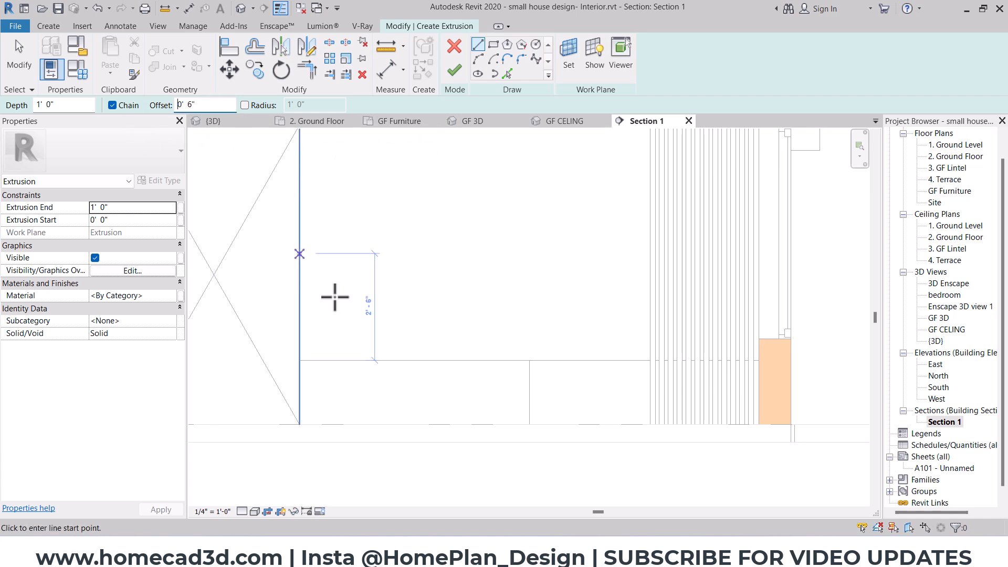
pyautogui.click(299, 424)
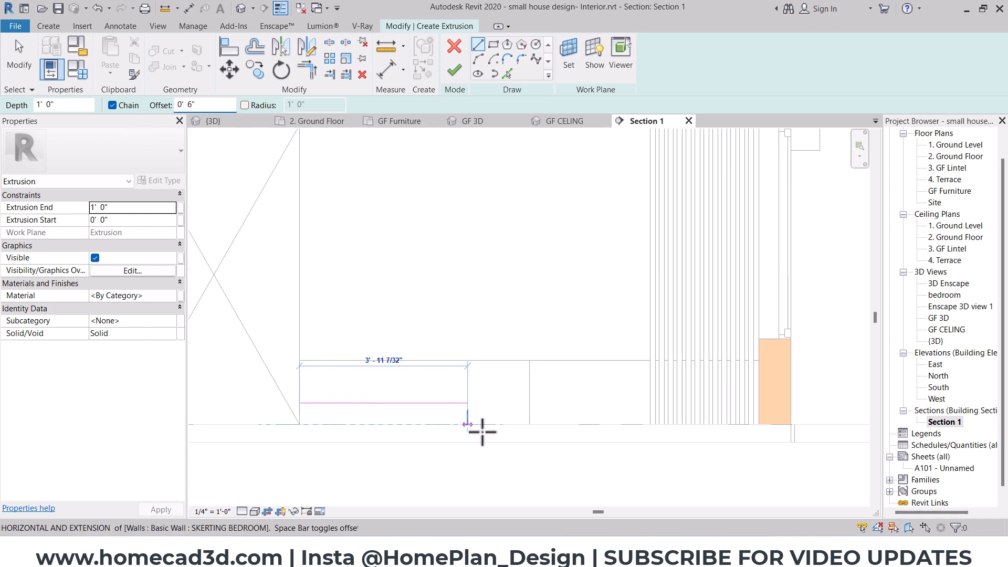
pyautogui.scroll(5, 759, 424)
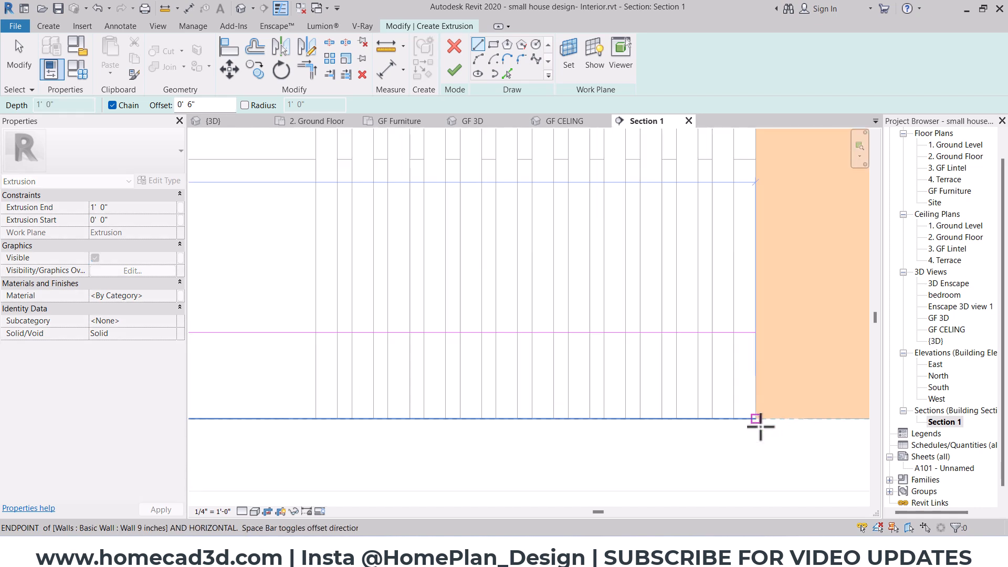
pyautogui.click(760, 420)
pyautogui.press('Escape')
pyautogui.scroll(-3, 620, 389)
pyautogui.scroll(-2, 525, 390)
pyautogui.moveTo(479, 385); pyautogui.dragTo(635, 379, button='middle')
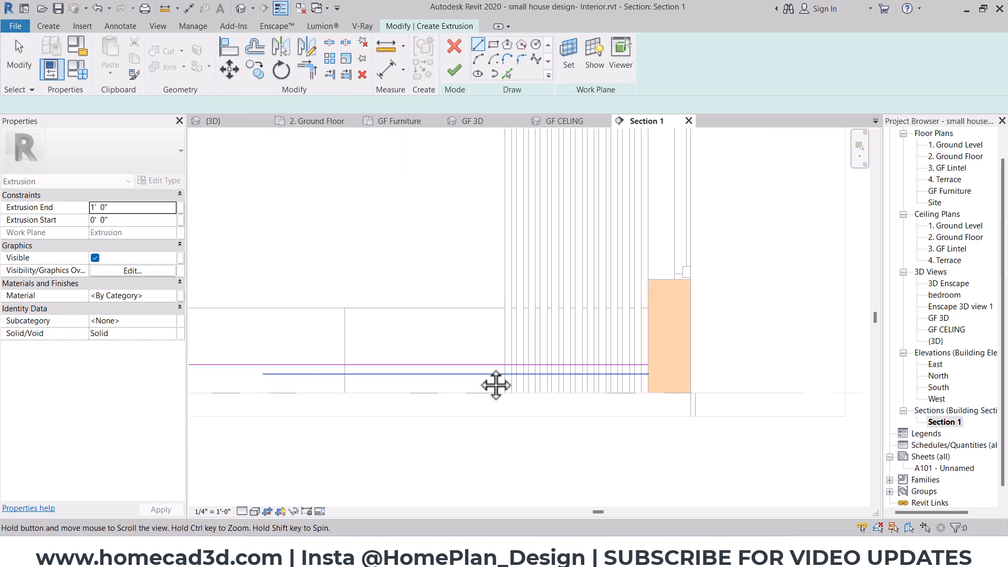
pyautogui.moveTo(467, 299); pyautogui.dragTo(501, 305, button='middle')
# Check the reference image in the browser for the drawer cabinet's upper and lower edges relative to the floor.
pyautogui.doubleClick(191, 105)
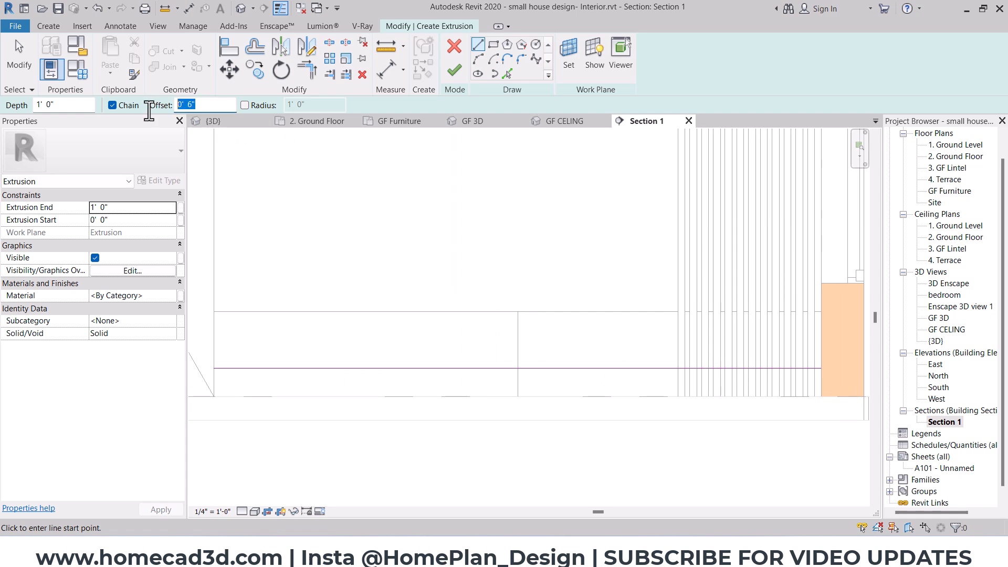
pyautogui.moveTo(504, 550)
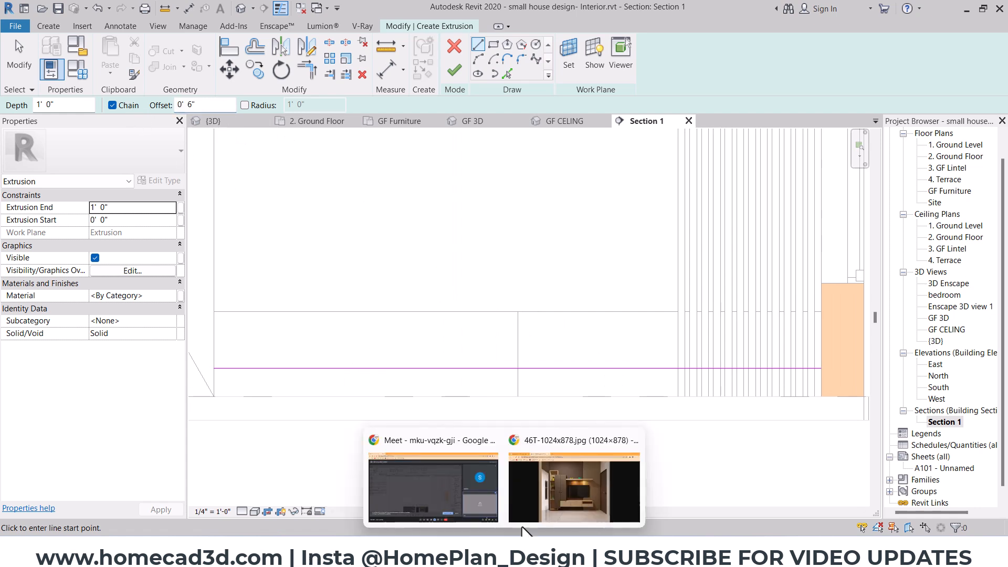
pyautogui.click(552, 500)
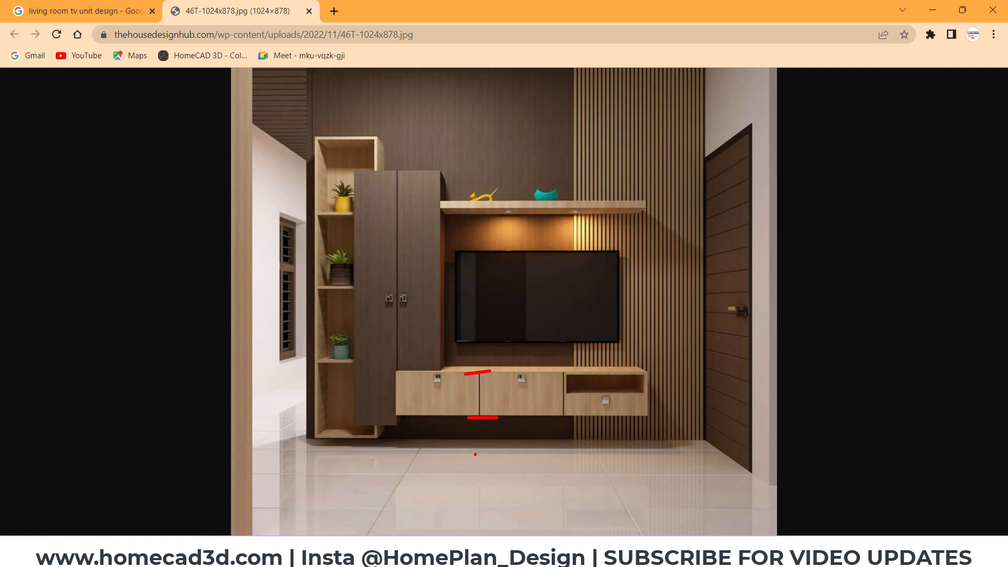
pyautogui.press('Escape')
pyautogui.hotkey('alt', 'Tab')
pyautogui.press('Escape')
# Offset the horizontal sketch line upward by 0' 6" without keeping a copy.
pyautogui.click(254, 48)
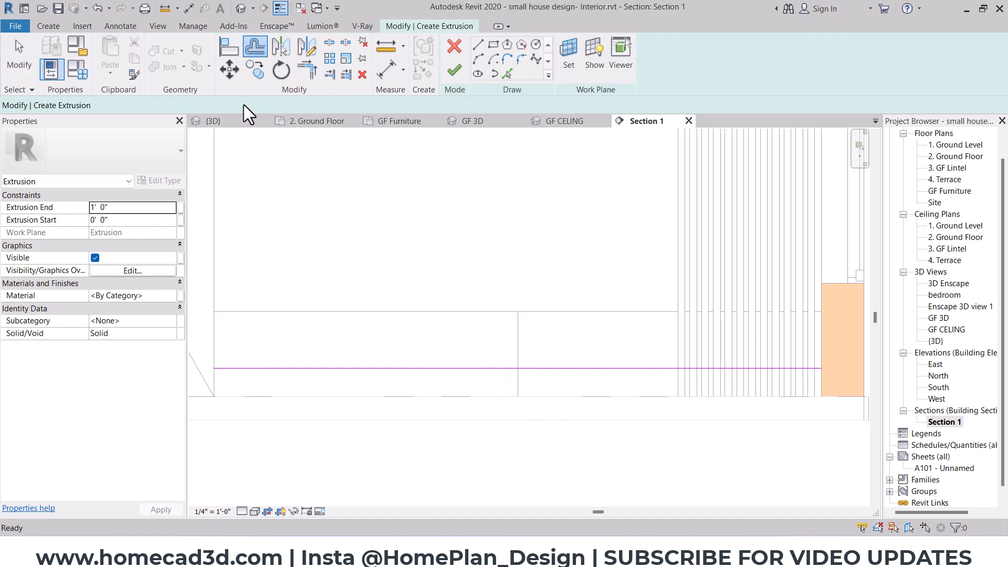
pyautogui.doubleClick(265, 104)
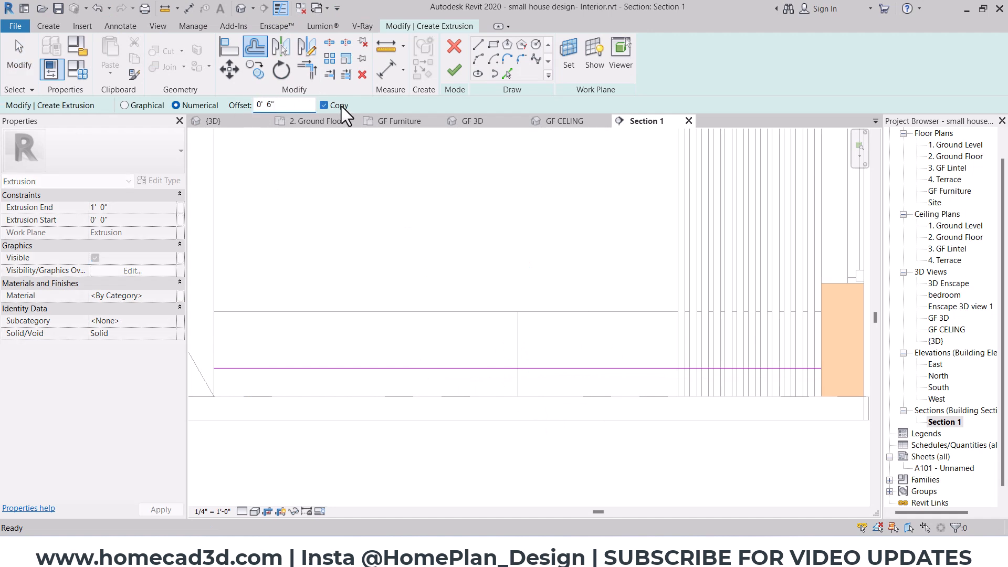
pyautogui.click(457, 367)
pyautogui.press('Escape')
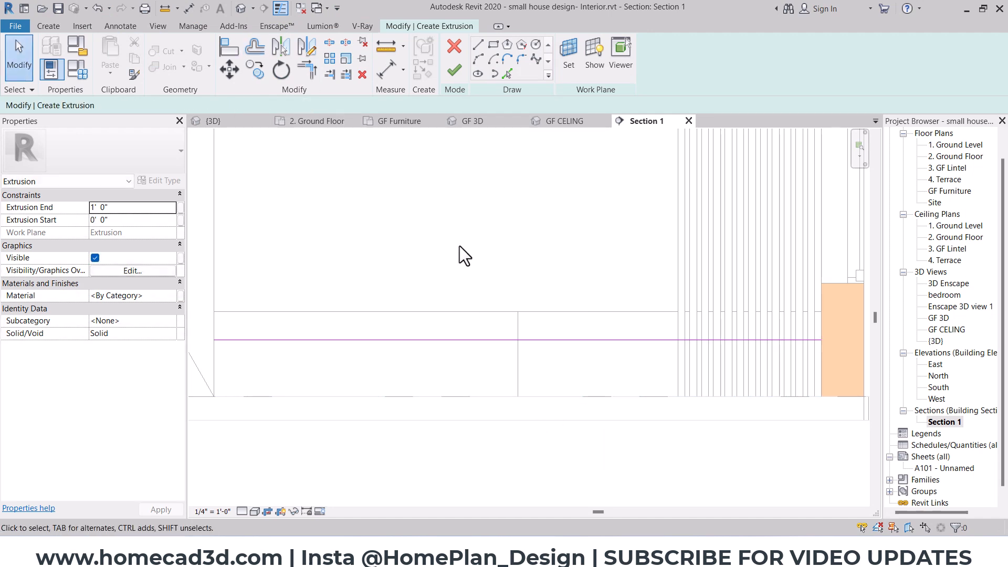
# Check the cabinet height in the reference image, then offset the horizontal sketch line 1' 6" upward, keeping a copy.
pyautogui.hotkey('alt', 'Tab')
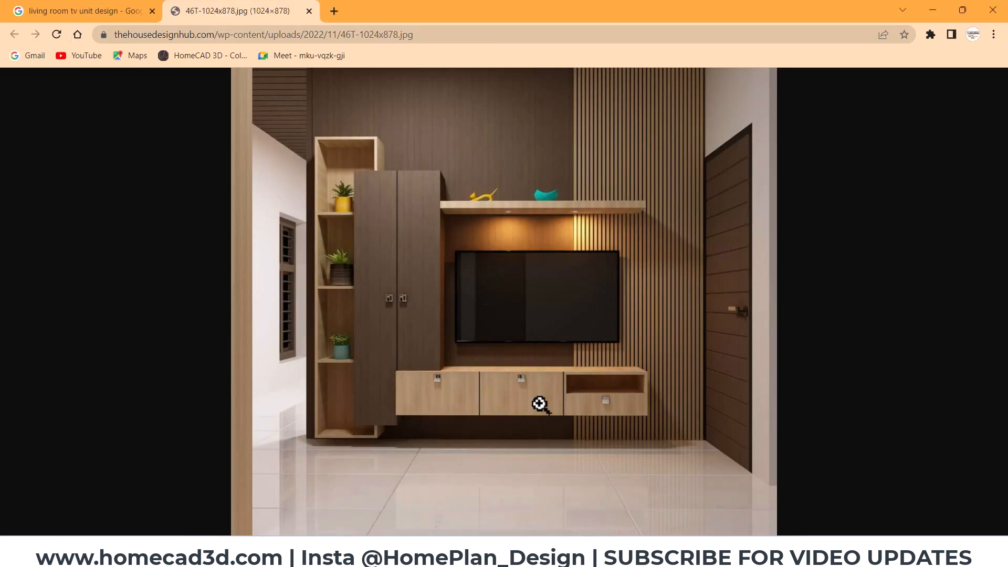
pyautogui.hotkey('alt', 'Tab')
pyautogui.click(255, 48)
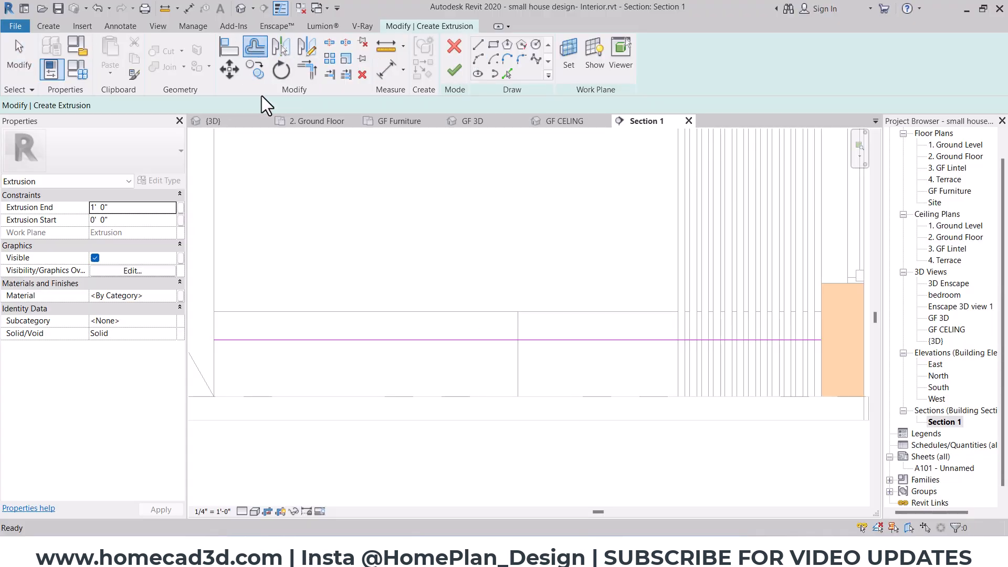
pyautogui.write('1\'6"')
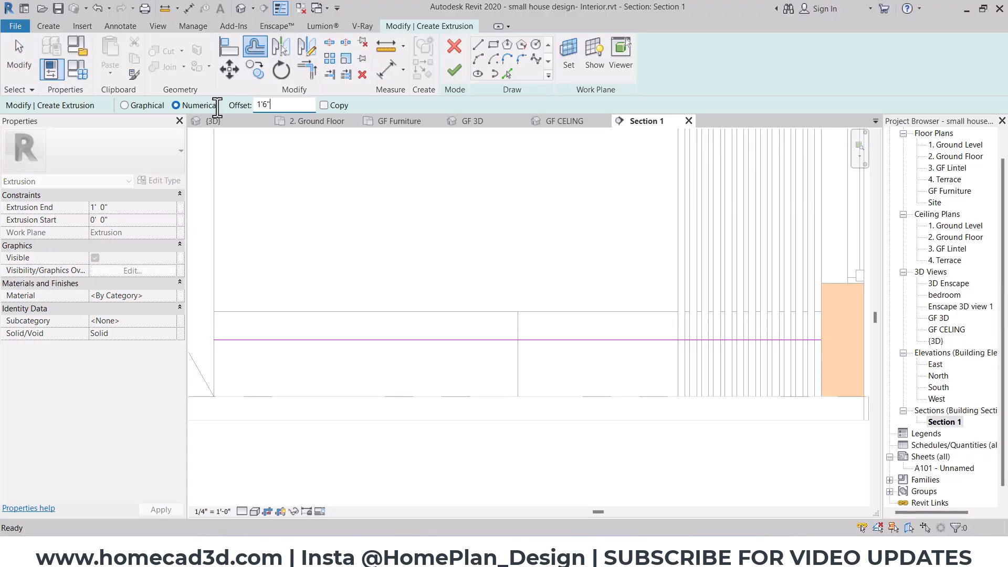
pyautogui.press('Return')
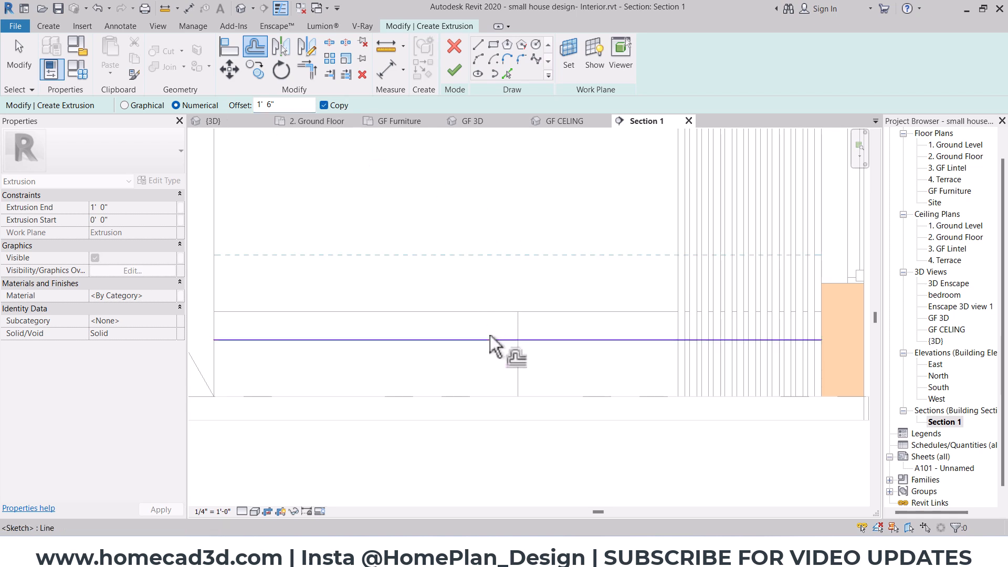
pyautogui.scroll(-3, 490, 335)
pyautogui.moveTo(490, 336); pyautogui.dragTo(490, 419, button='middle')
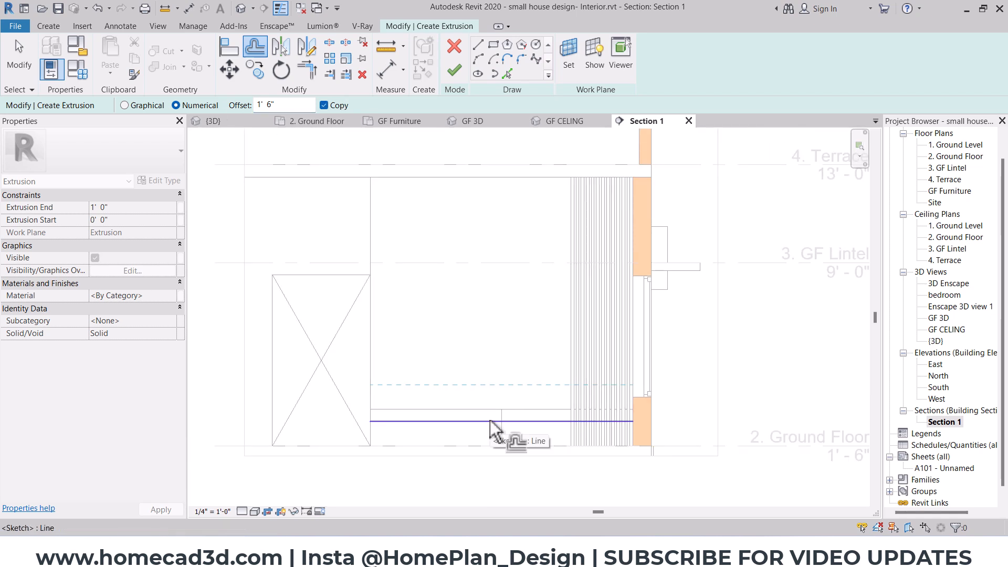
pyautogui.scroll(1, 490, 420)
pyautogui.click(490, 420)
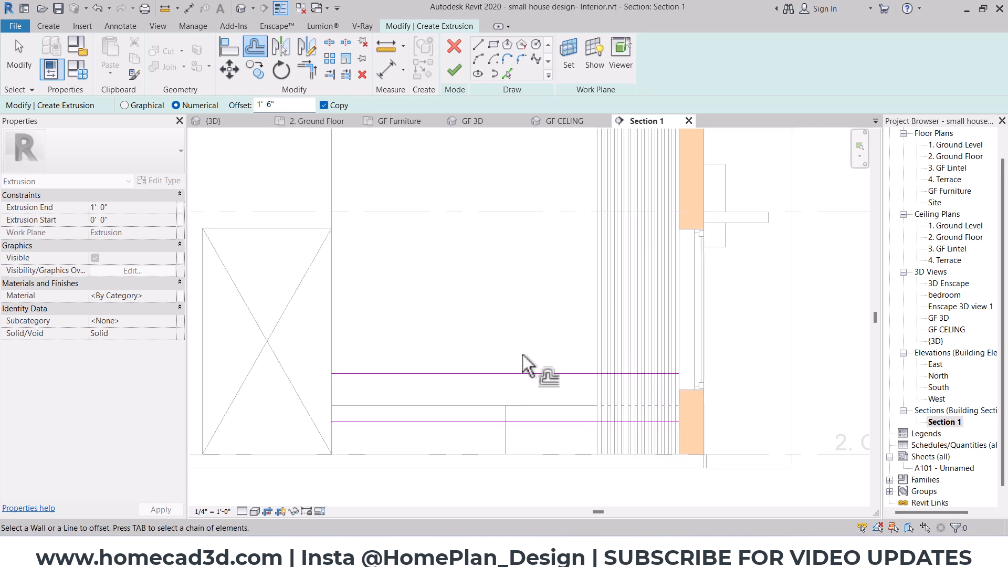
pyautogui.press('Escape')
# Draw a vertical sketch line joining the two horizontal lines, aligned with the vertical model line below.
pyautogui.scroll(2, 521, 417)
pyautogui.click(477, 45)
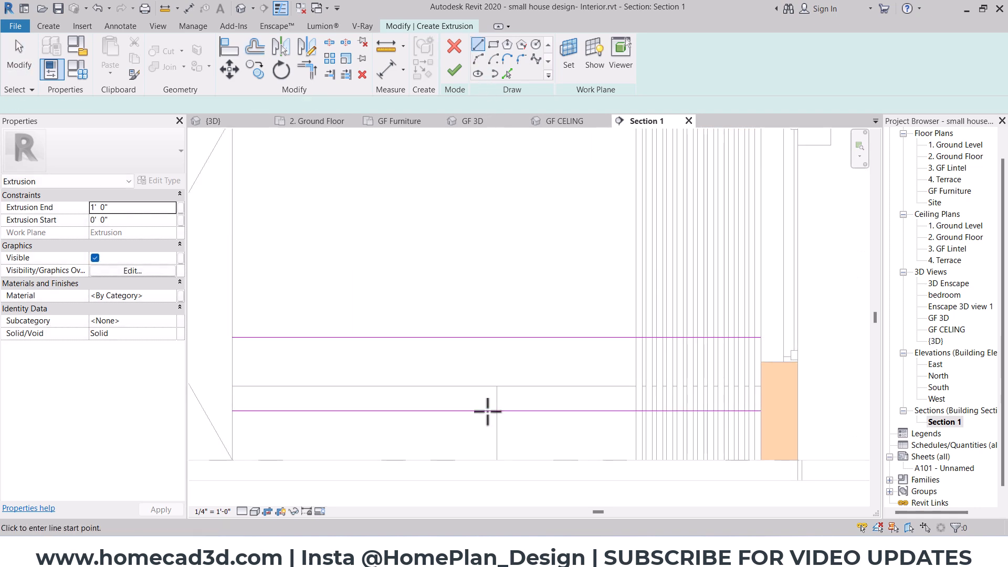
pyautogui.click(496, 410)
pyautogui.click(496, 337)
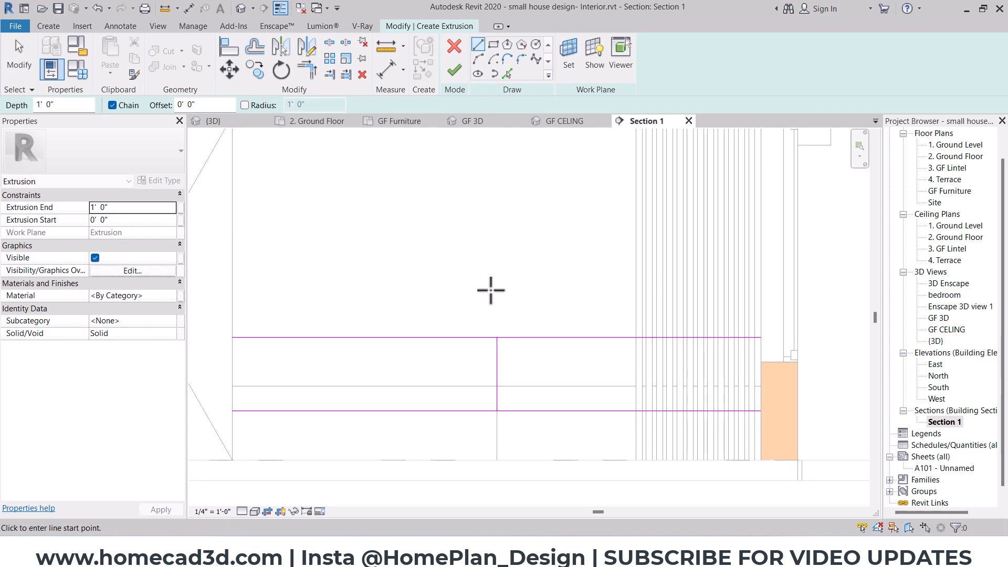
# Offset copies of the vertical sketch line 3' to each side.
pyautogui.click(255, 46)
pyautogui.click(305, 107)
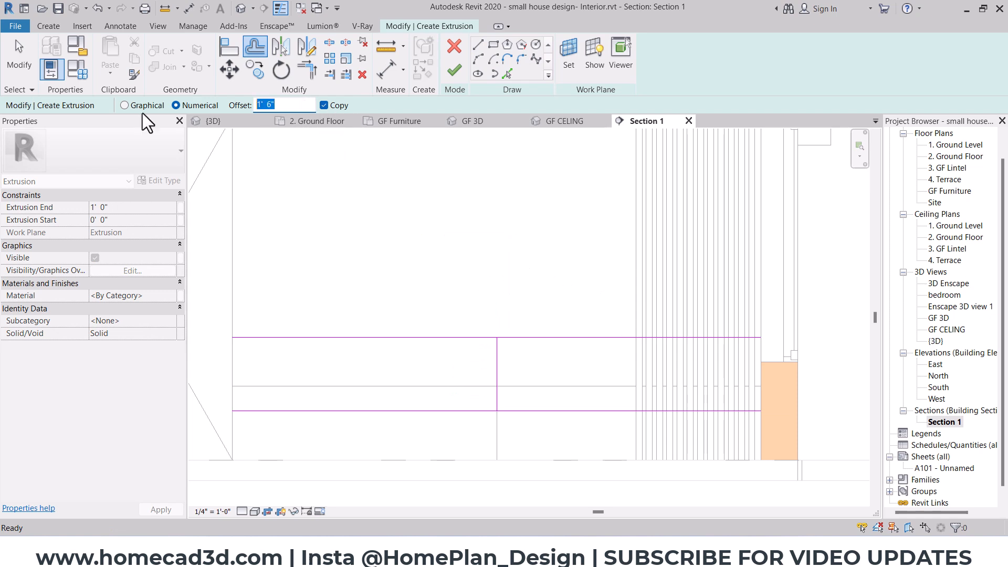
pyautogui.write('3')
pyautogui.press('Return')
pyautogui.click(493, 373)
pyautogui.click(498, 367)
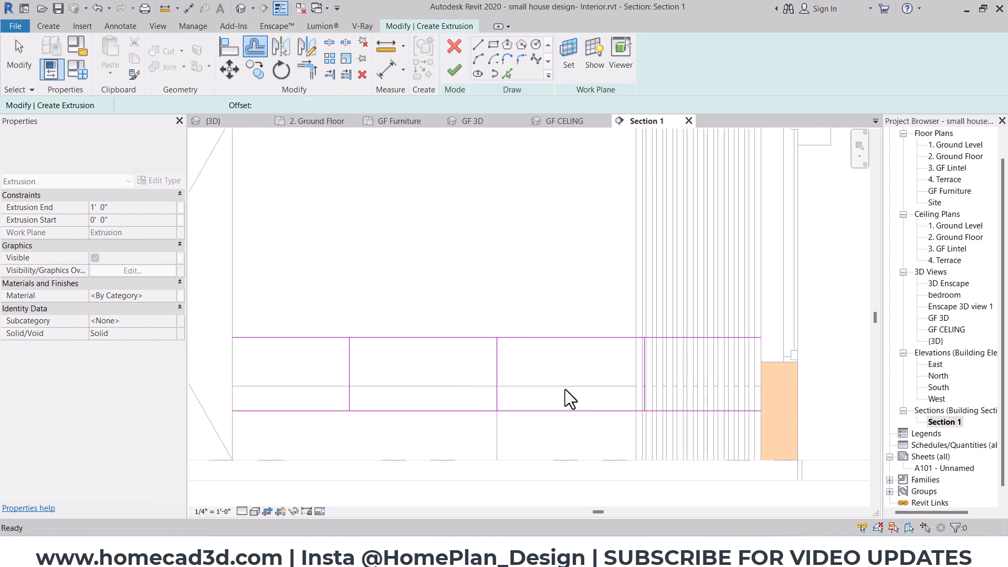
pyautogui.press('Escape')
# Trim the outer vertical and horizontal sketch lines to a closed rectangle and delete the centre line.
pyautogui.click(376, 338)
pyautogui.click(349, 362)
pyautogui.click(349, 377)
pyautogui.click(360, 411)
pyautogui.click(604, 411)
pyautogui.click(645, 404)
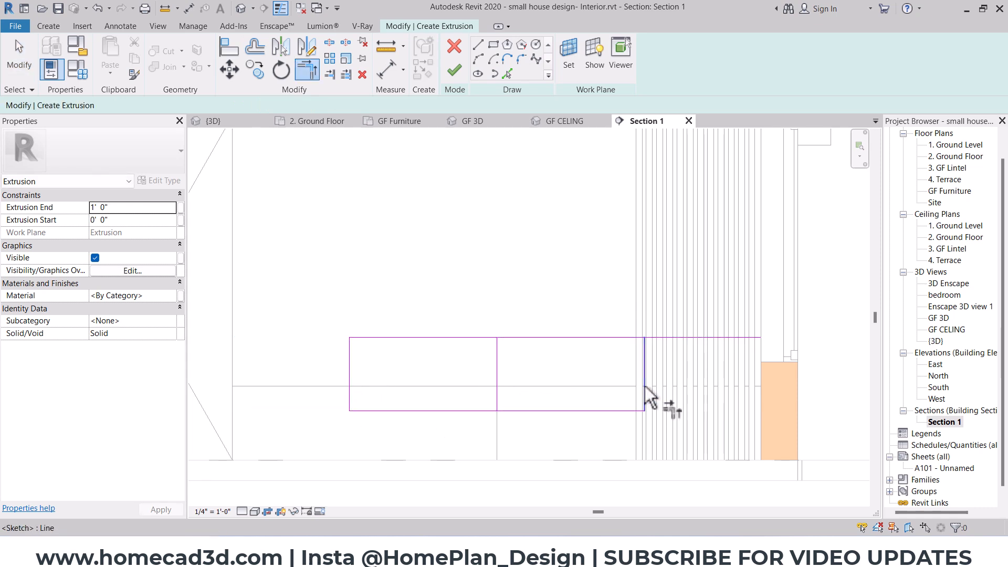
pyautogui.click(635, 338)
pyautogui.click(644, 363)
pyautogui.press('Escape')
pyautogui.click(497, 367)
pyautogui.press('Delete')
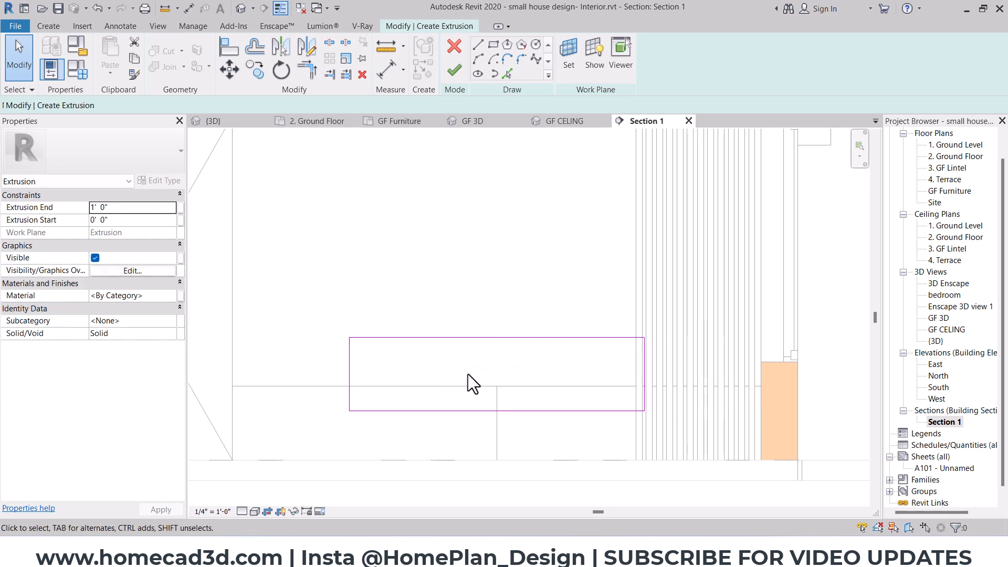
pyautogui.moveTo(466, 391); pyautogui.dragTo(473, 357, button='middle')
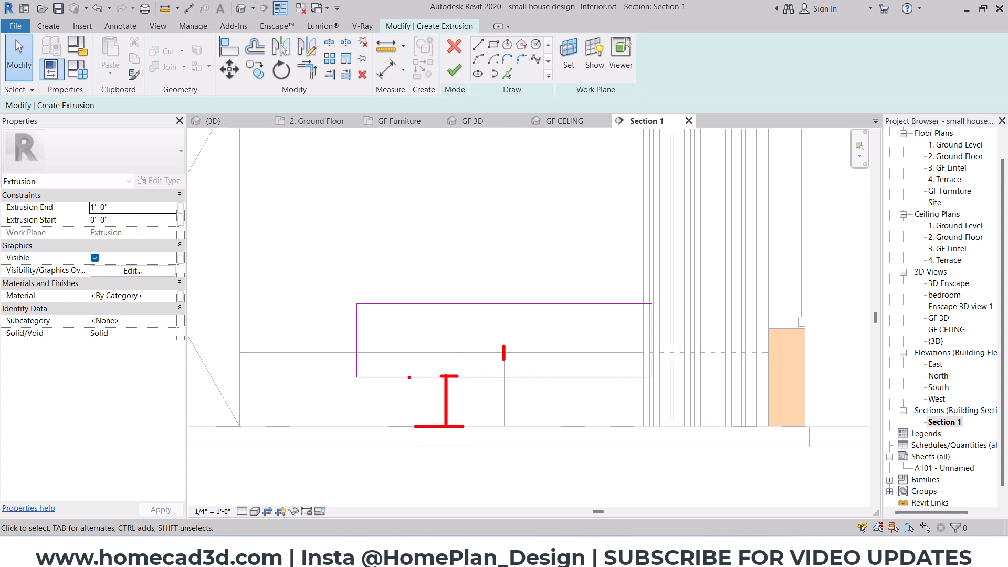
pyautogui.moveTo(421, 378); pyautogui.dragTo(420, 303)
pyautogui.moveTo(355, 292); pyautogui.dragTo(656, 292)
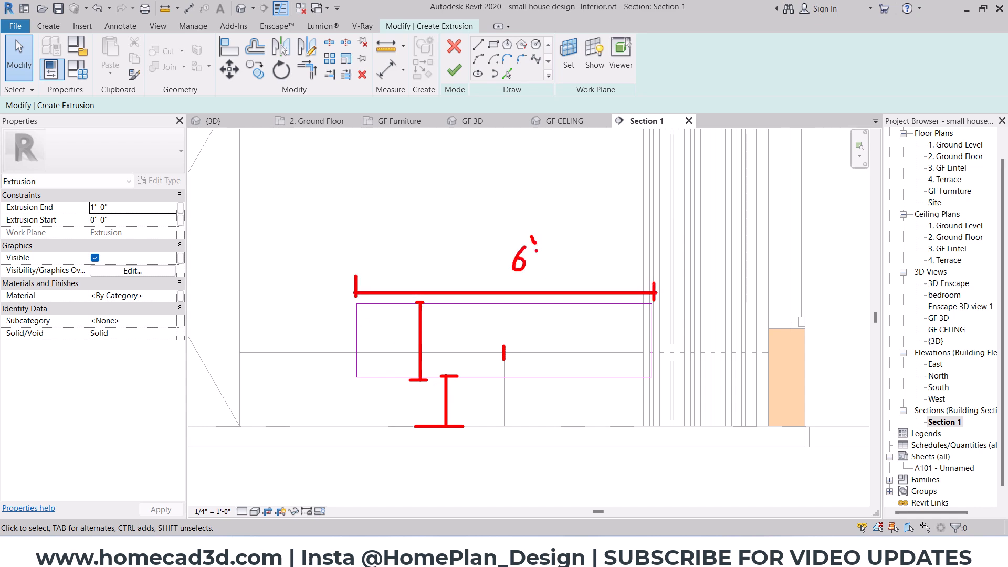
pyautogui.press('Escape')
# Place aligned dimensions on the cabinet rectangle's width and height.
pyautogui.click(188, 8)
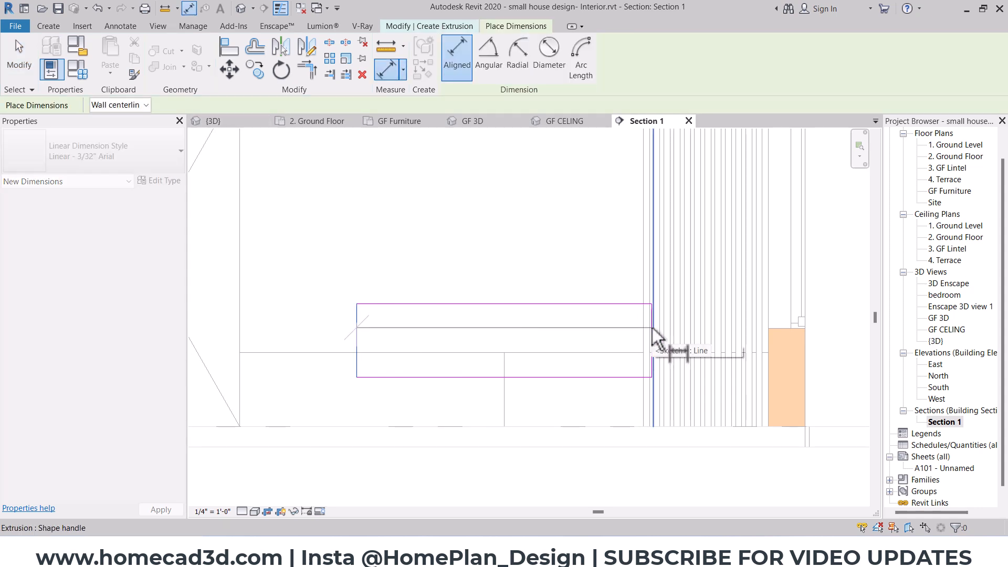
pyautogui.scroll(3, 653, 329)
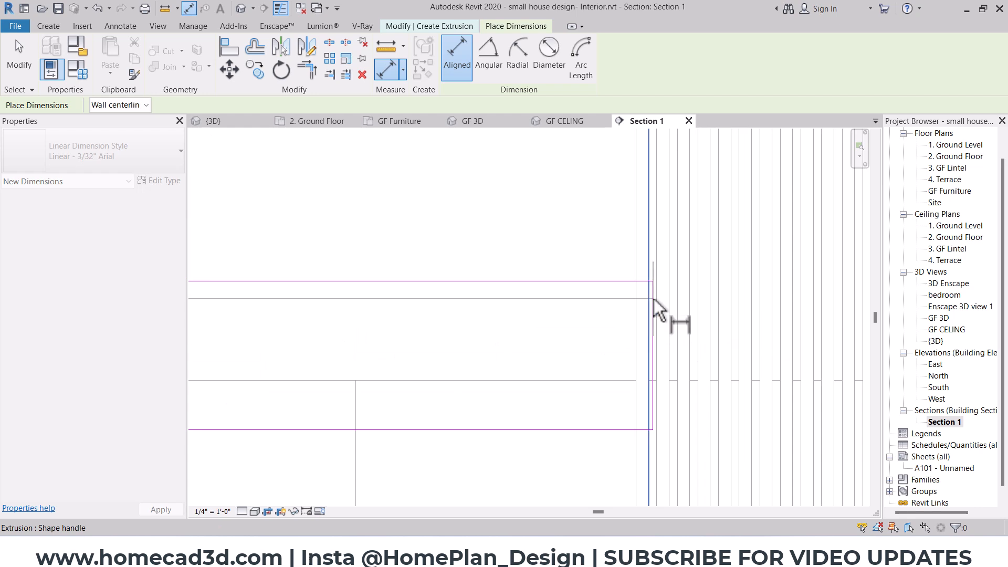
pyautogui.press('Tab')
pyautogui.click(653, 299)
pyautogui.scroll(-2, 521, 263)
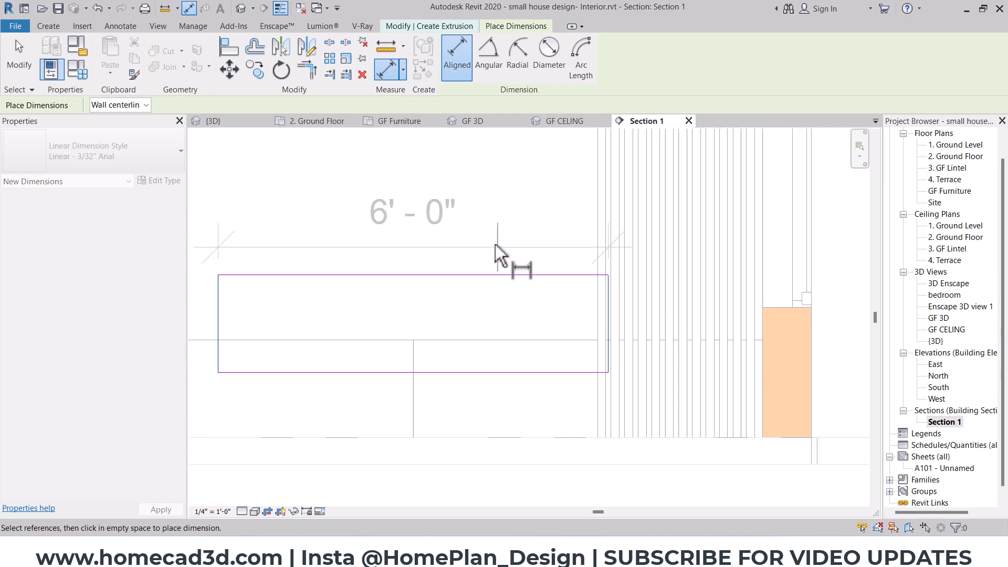
pyautogui.click(500, 239)
pyautogui.click(502, 275)
pyautogui.click(521, 371)
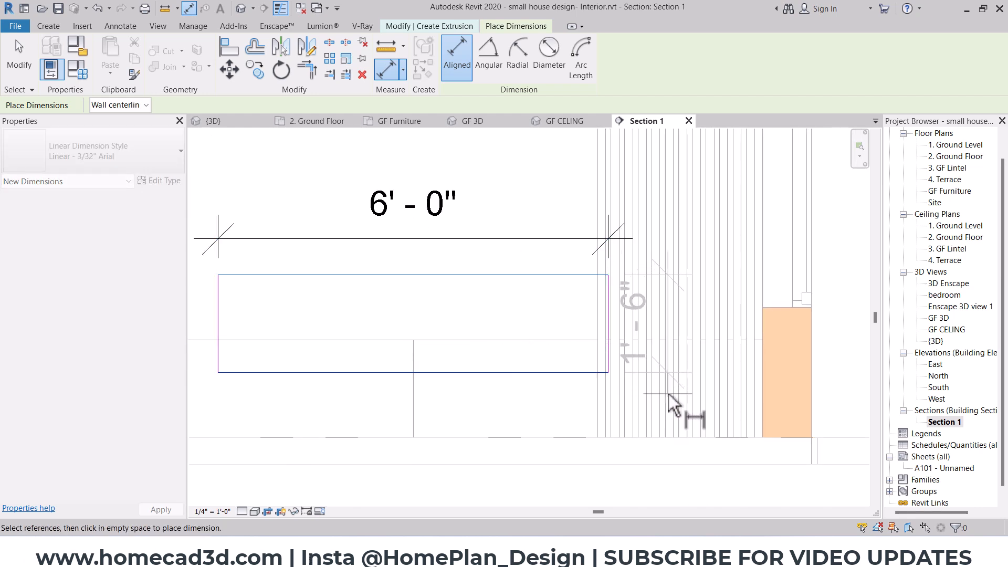
pyautogui.click(682, 391)
pyautogui.press('Escape')
pyautogui.press('Escape')
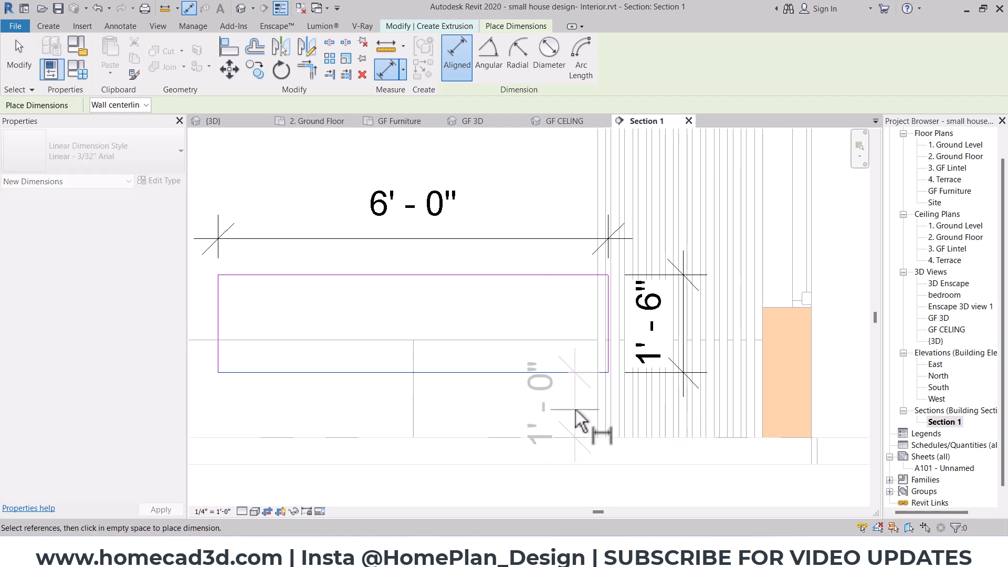
# Delete the width and height dimensions from the cabinet sketch.
pyautogui.click(488, 247)
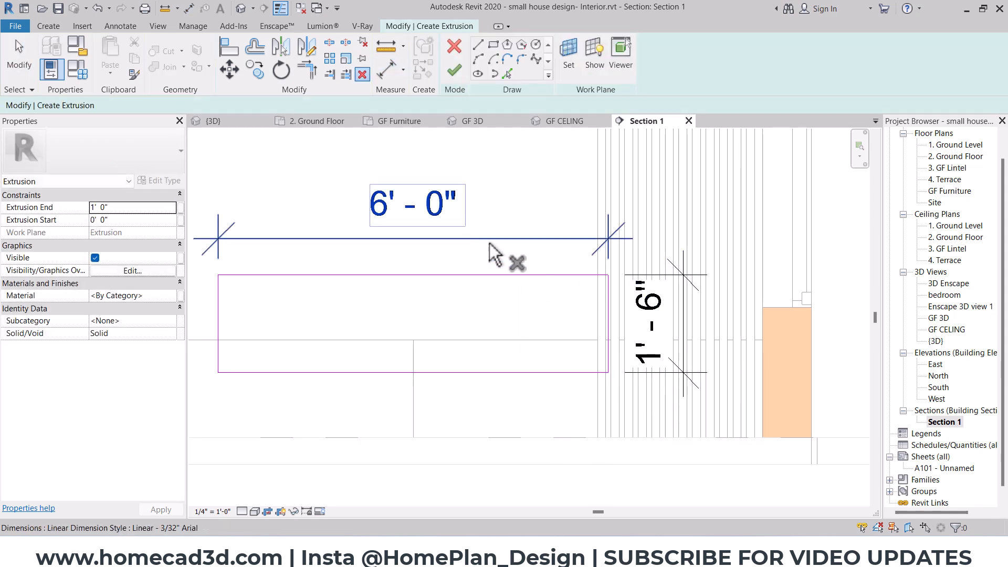
pyautogui.press('Delete')
pyautogui.click(685, 279)
pyautogui.press('Delete')
# Finish the cabinet extrusion with the end at 1' 0" and inspect it in the GF 3D view.
pyautogui.scroll(-3, 496, 295)
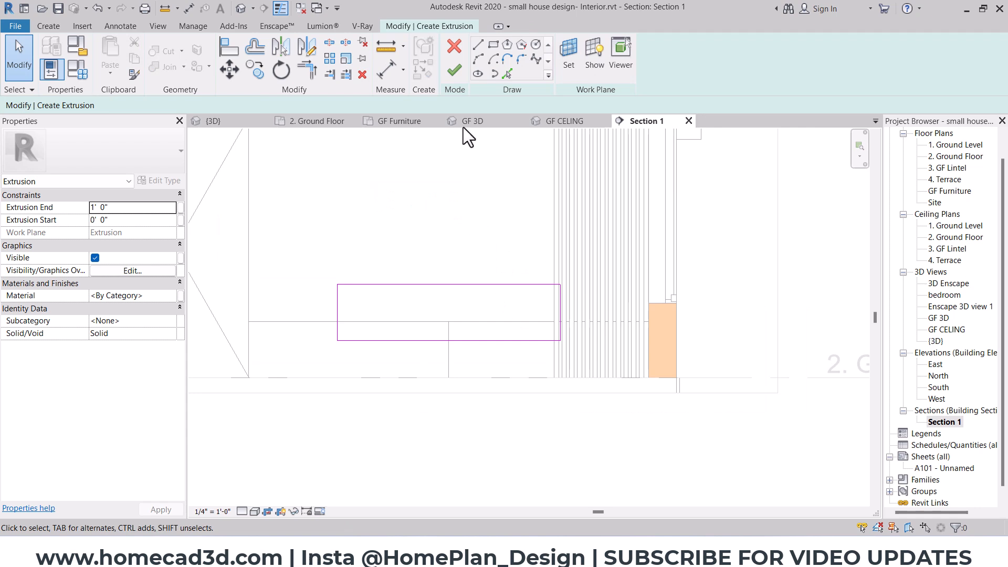
pyautogui.click(454, 71)
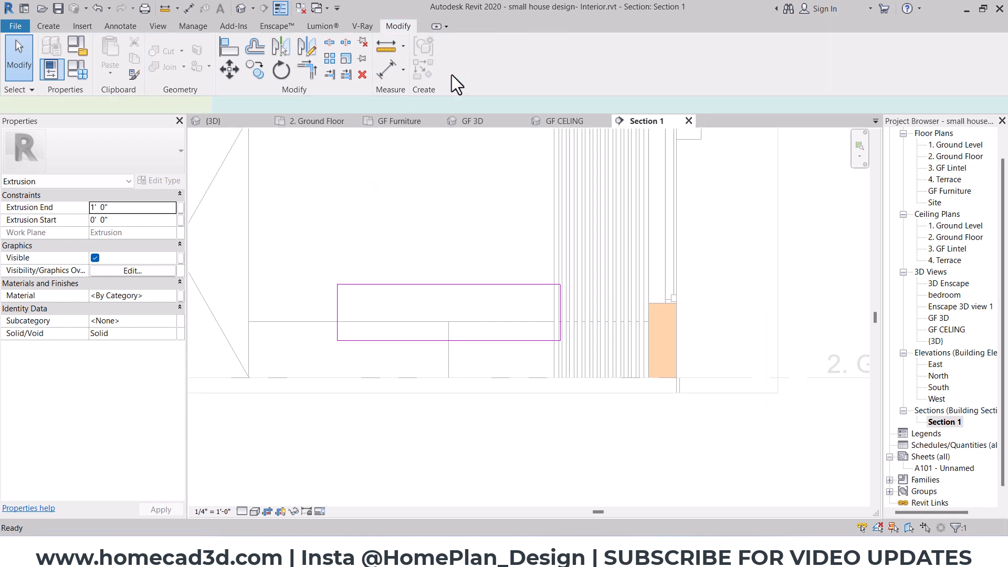
pyautogui.click(524, 124)
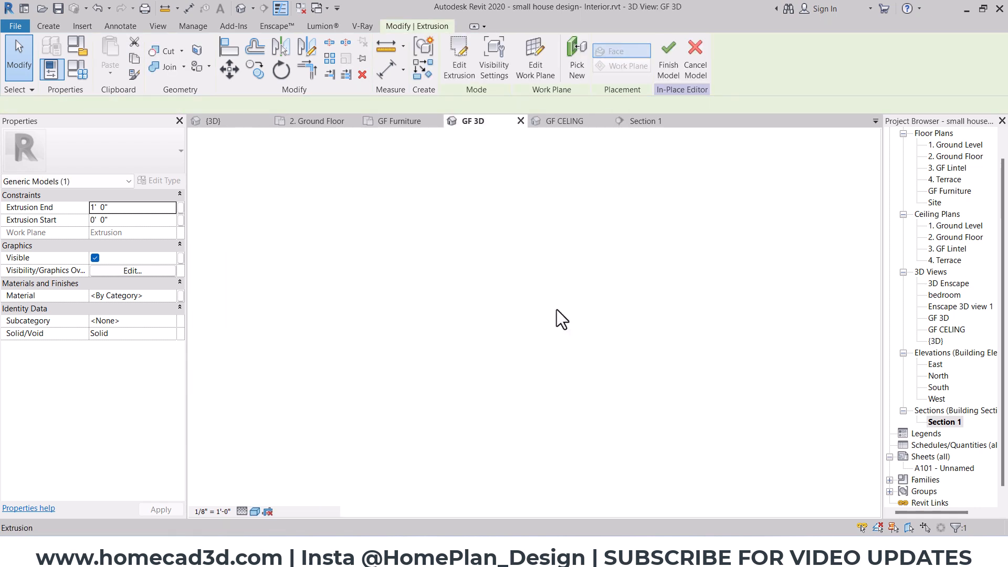
pyautogui.keyDown('shift'); pyautogui.moveTo(606, 410); pyautogui.dragTo(617, 357, button='middle'); pyautogui.keyUp('shift')
pyautogui.scroll(4, 535, 362)
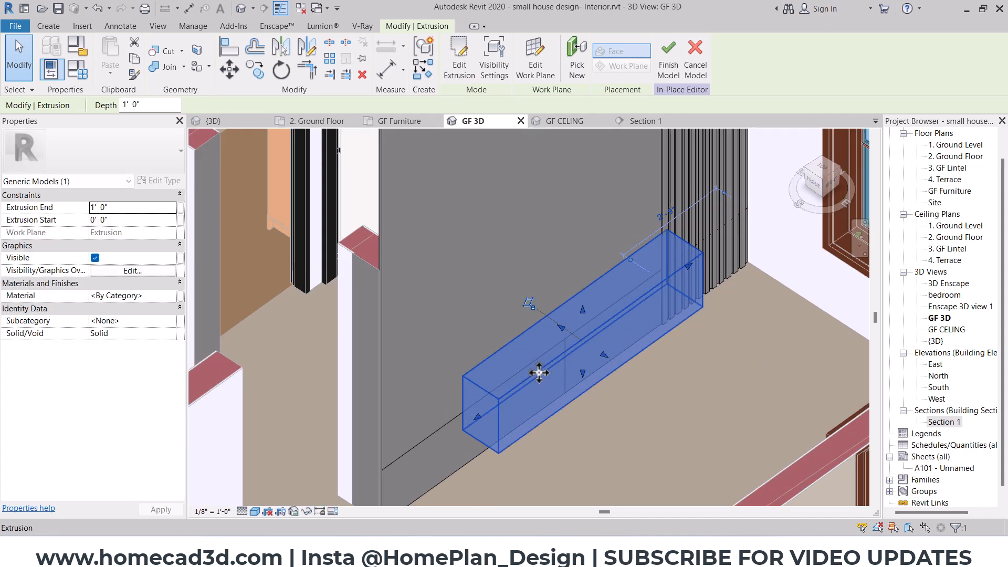
pyautogui.press('Escape')
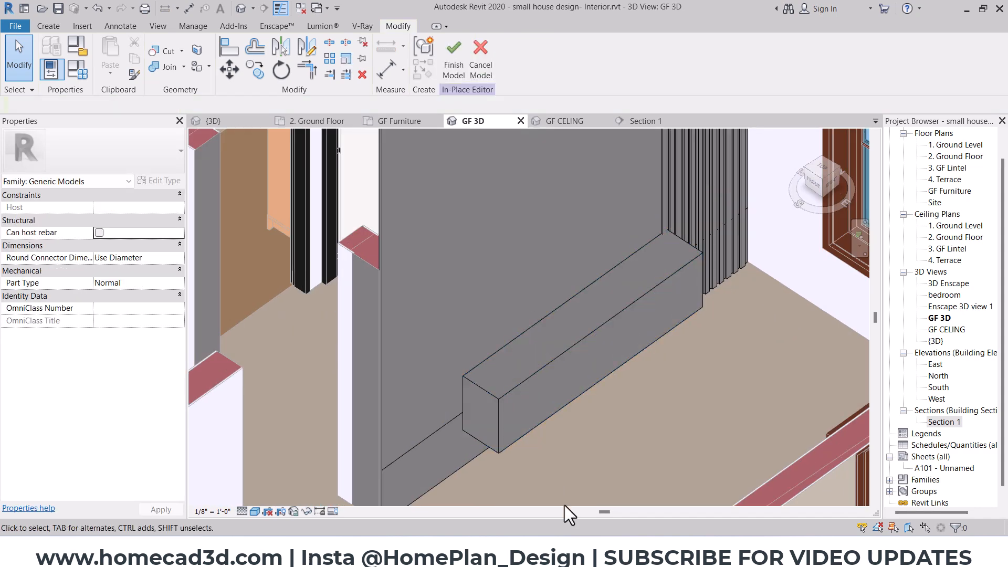
# Check the reference image in the browser for the cabinet's drawer divisions and return to the Section 1 view in Revit.
pyautogui.hotkey('alt', 'Tab')
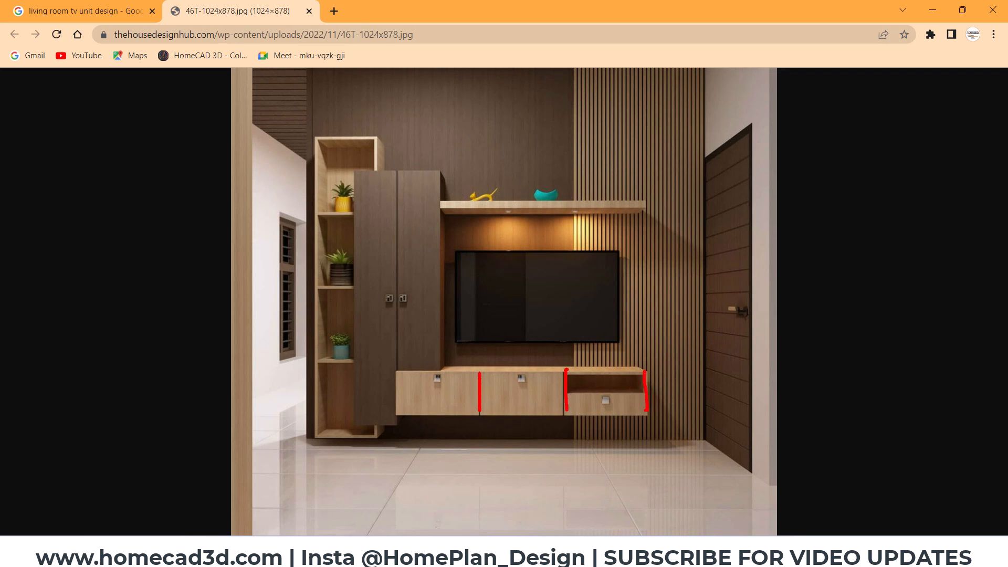
pyautogui.press('Escape')
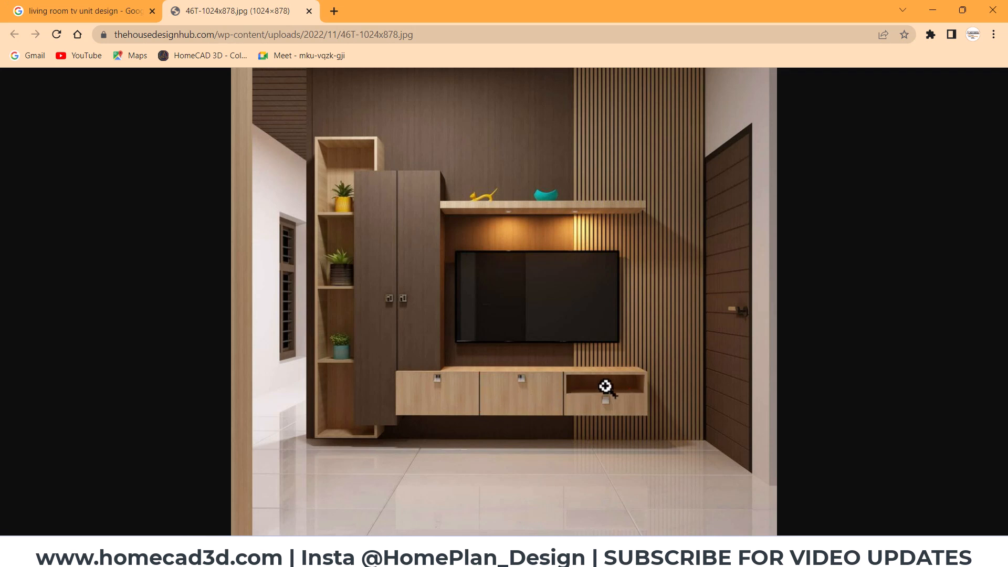
pyautogui.hotkey('alt', 'Tab')
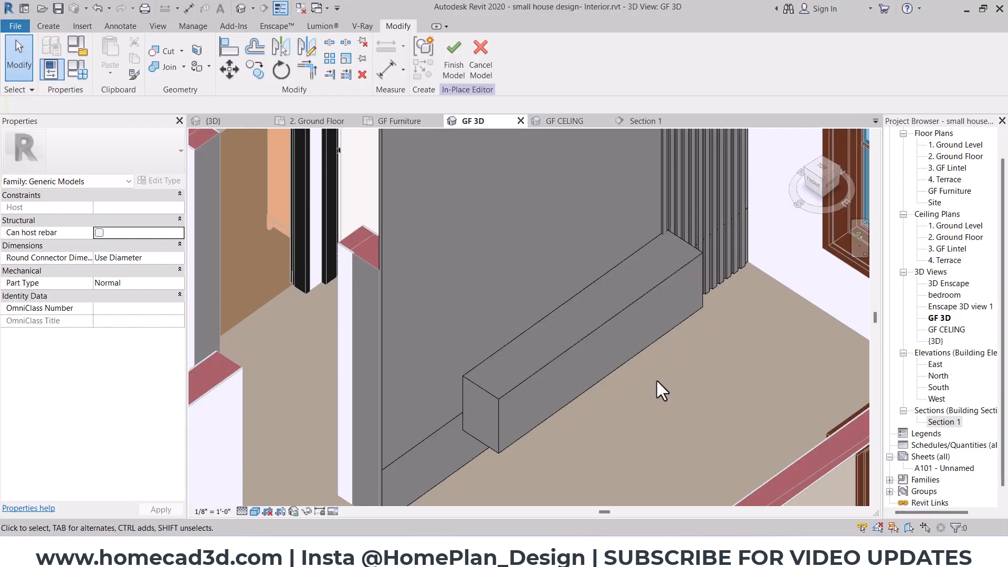
pyautogui.click(627, 122)
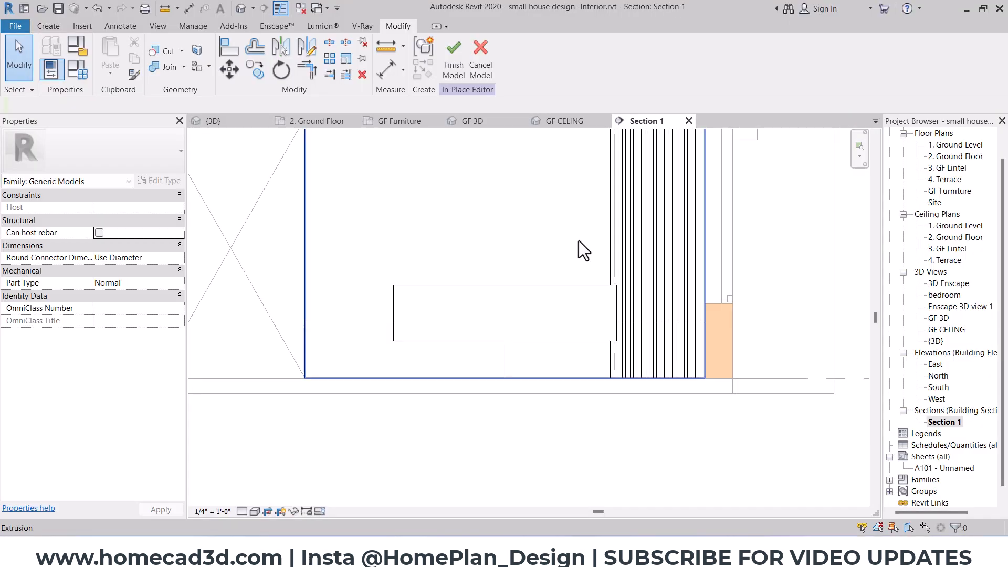
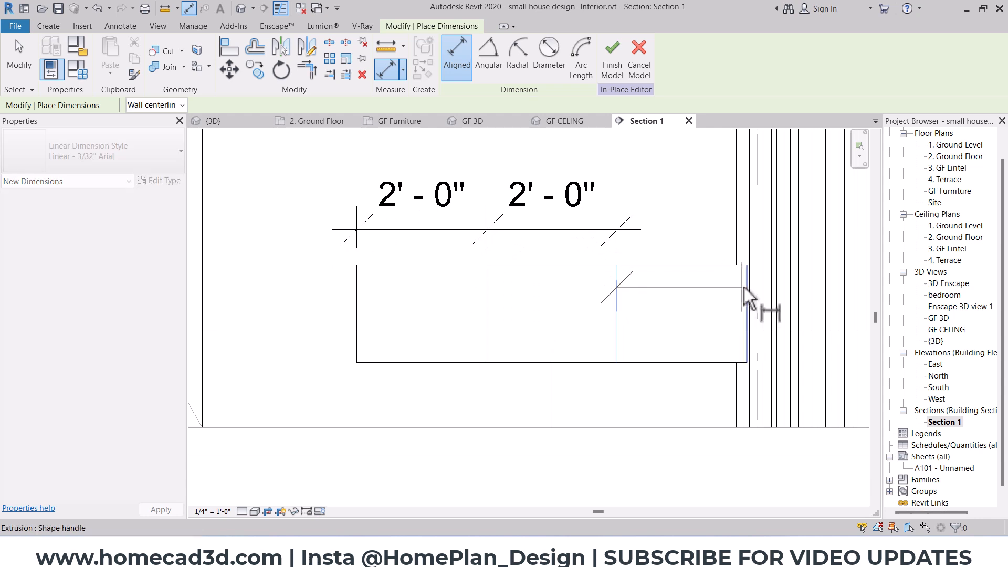
# Complete the aligned dimension across the cabinet's right-hand compartment, in line with the other compartment dimensions.
pyautogui.click(746, 287)
pyautogui.click(707, 231)
pyautogui.press('Escape')
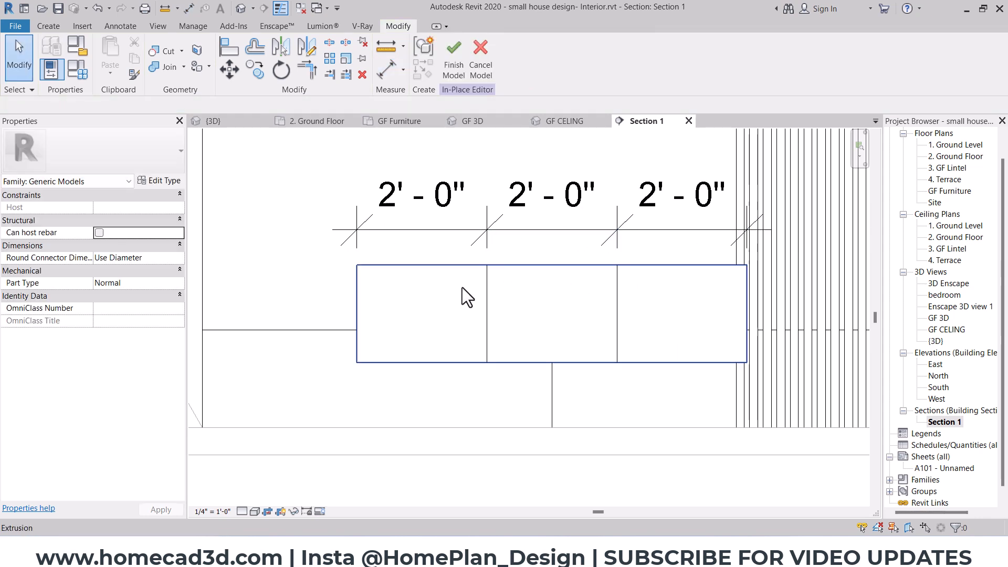
# Delete the three compartment width dimensions above the cabinet.
pyautogui.click(462, 230)
pyautogui.press('Delete')
pyautogui.click(668, 232)
pyautogui.press('Delete')
pyautogui.click(505, 232)
pyautogui.press('Delete')
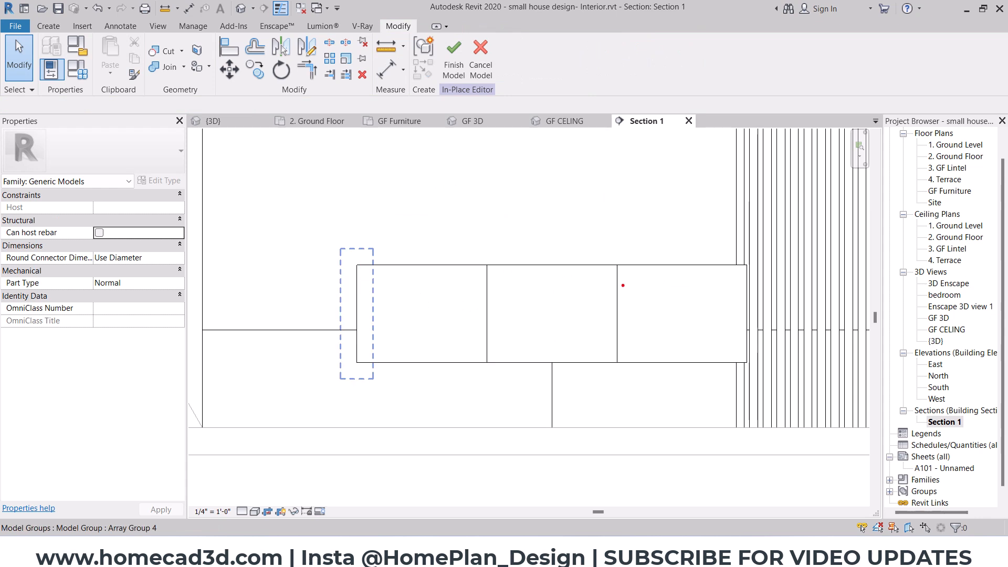
# Draw a horizontal model line at mid-height across the cabinet's right-hand compartment.
pyautogui.scroll(3, 576, 294)
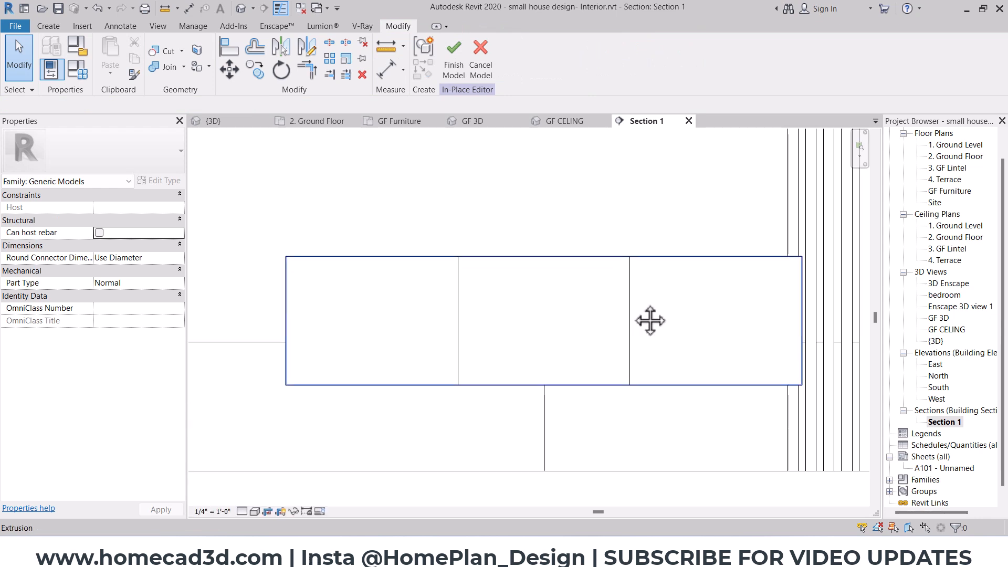
pyautogui.click(48, 26)
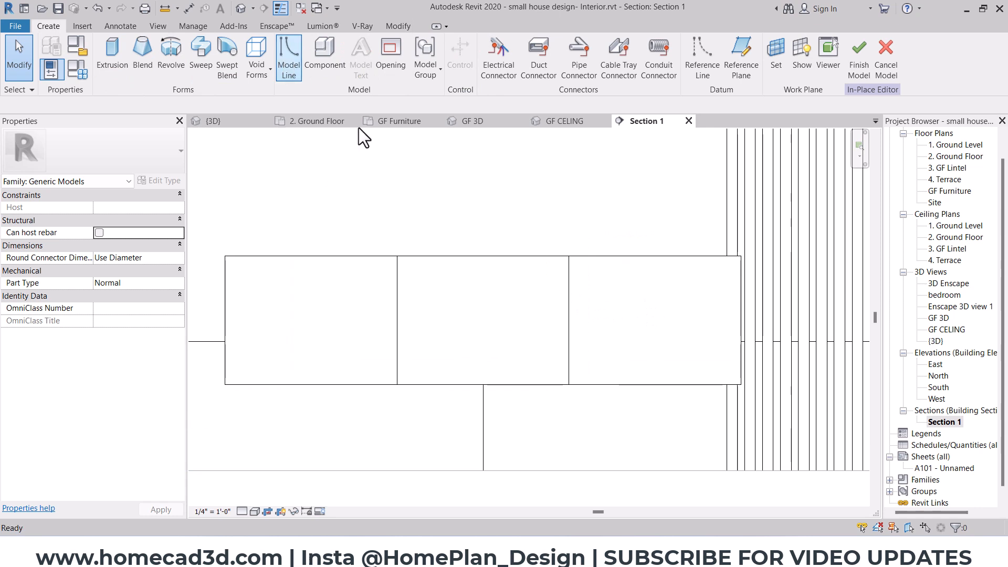
pyautogui.click(567, 319)
pyautogui.scroll(3, 686, 319)
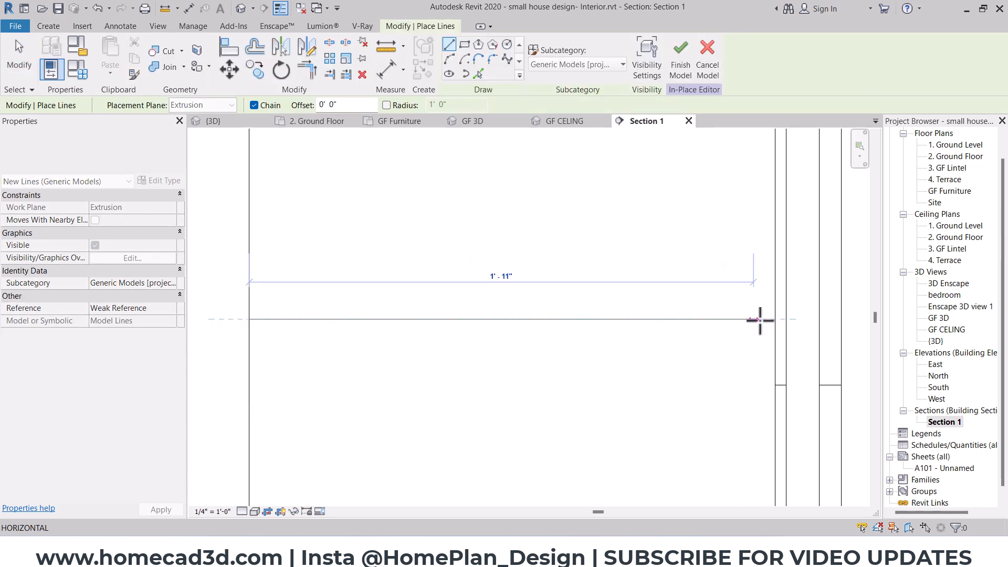
pyautogui.click(775, 319)
pyautogui.press('Escape')
pyautogui.press('Escape')
pyautogui.scroll(-2, 483, 314)
pyautogui.moveTo(641, 331); pyautogui.dragTo(665, 332, button='middle')
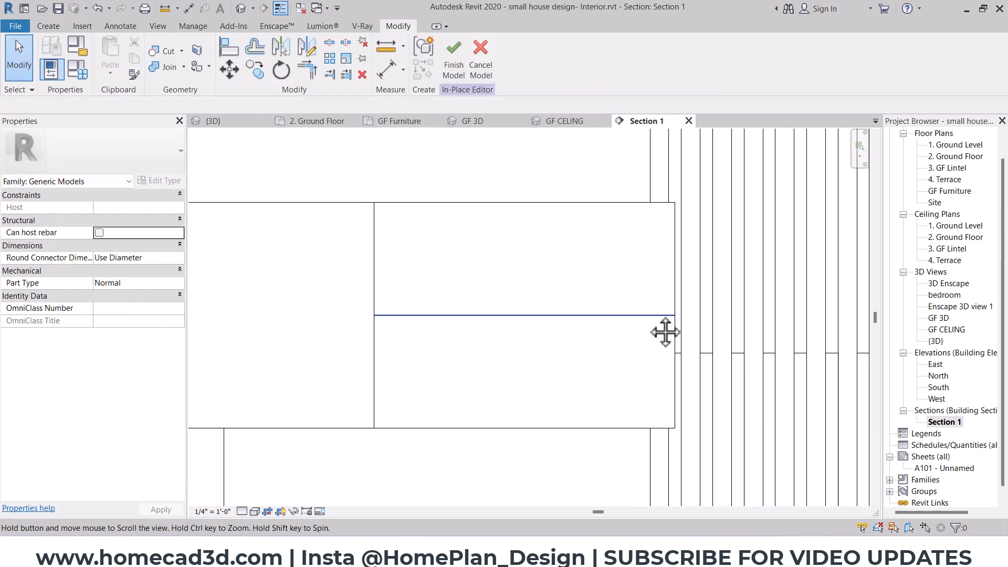
# Check the lower cabinet's open niche in the reference image, then start a void extrusion with the cabinet's front face as work plane.
pyautogui.moveTo(403, 212); pyautogui.dragTo(695, 316)
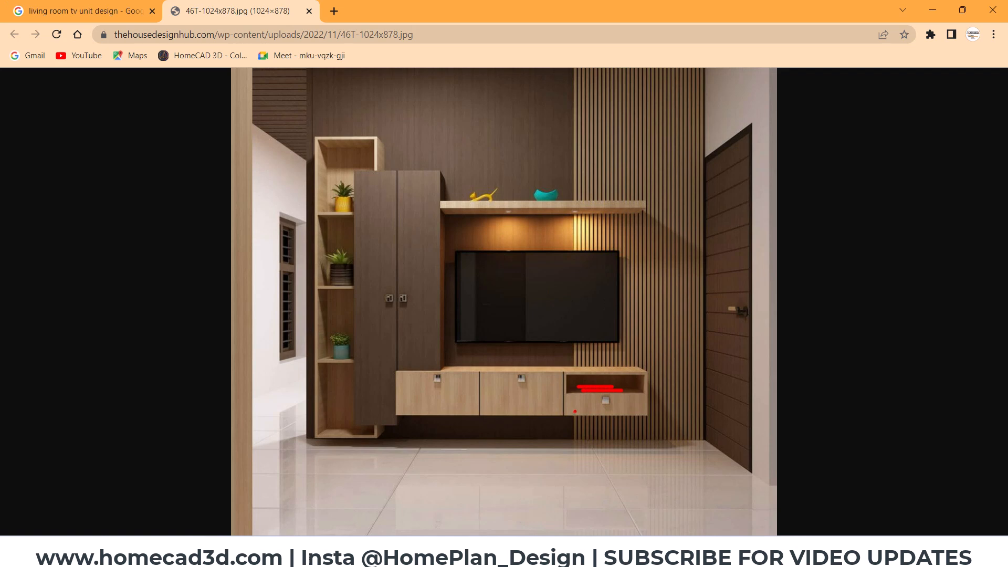
pyautogui.hotkey('alt', 'Tab')
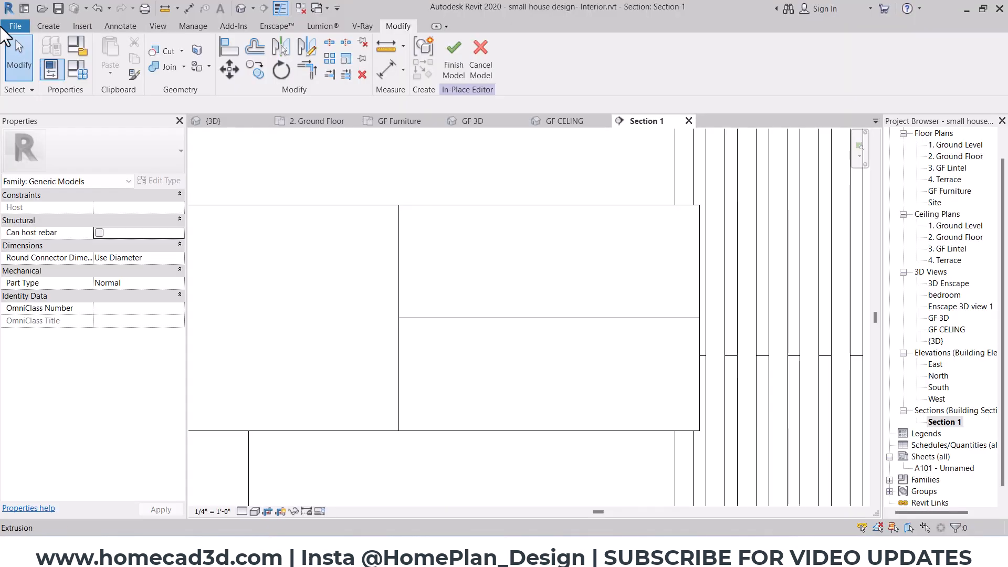
pyautogui.click(48, 27)
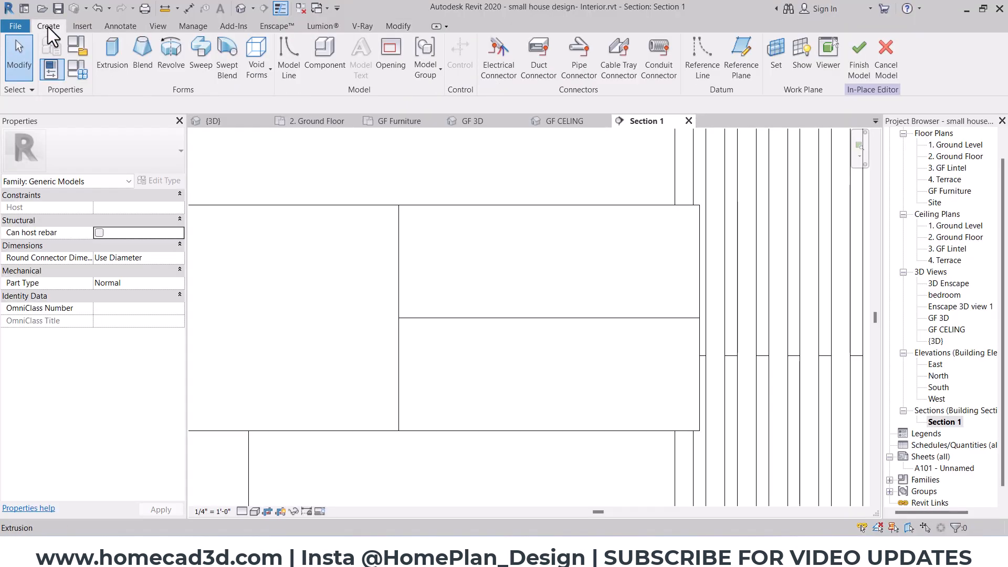
pyautogui.click(255, 76)
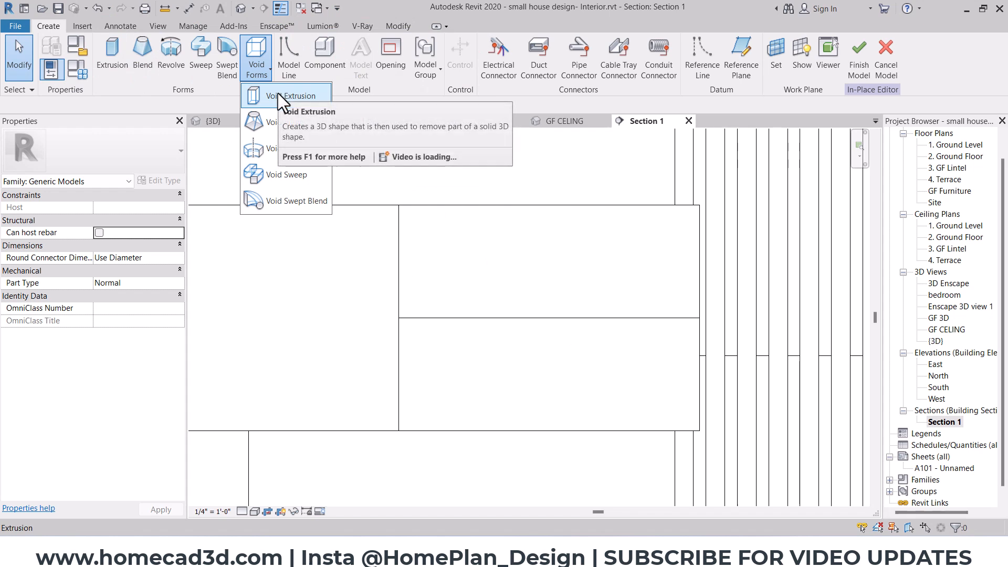
pyautogui.click(279, 95)
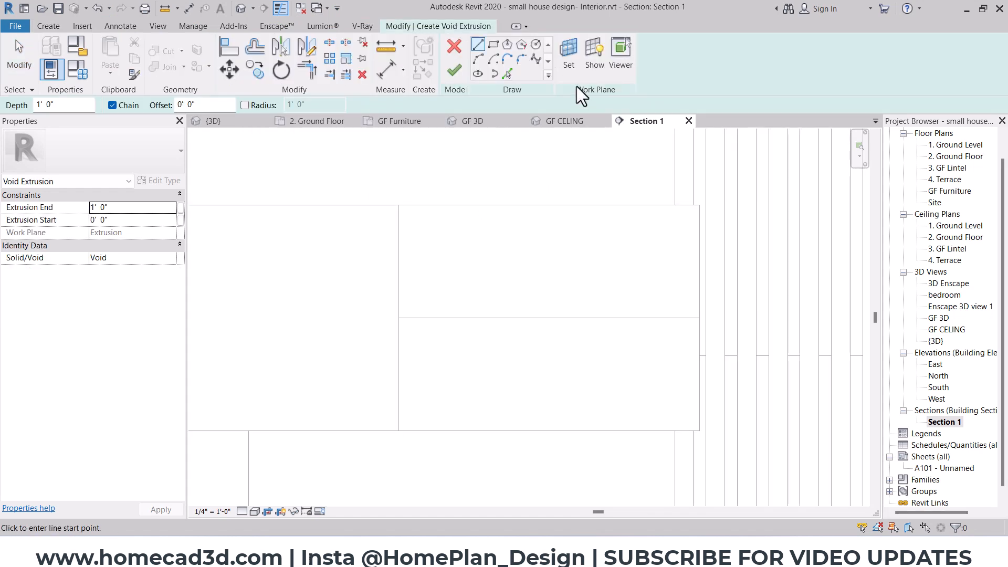
pyautogui.click(566, 57)
pyautogui.click(471, 350)
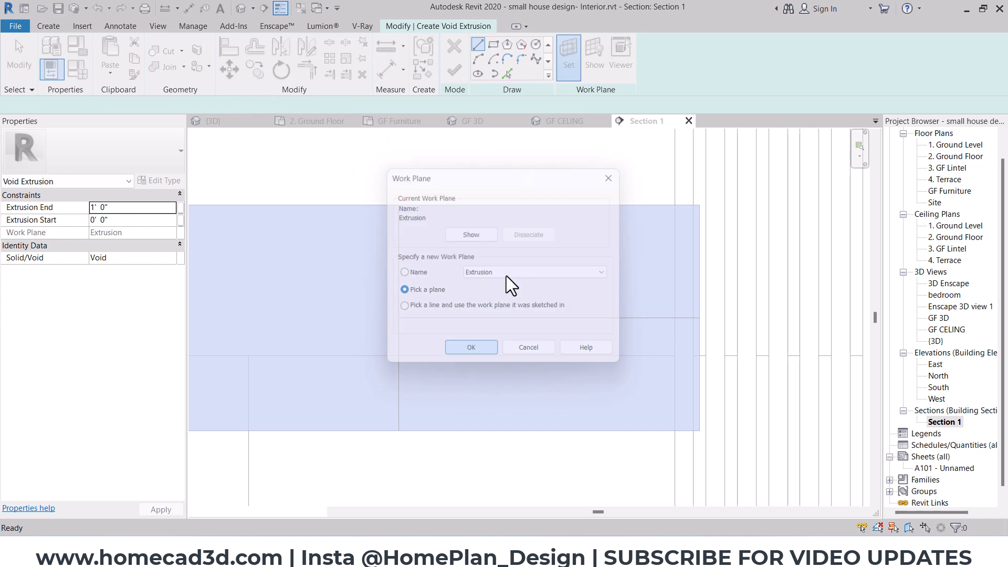
pyautogui.click(526, 265)
# Sketch the void's rectangle inside the upper half of the right-hand compartment with a 1/2" inward offset.
pyautogui.click(493, 45)
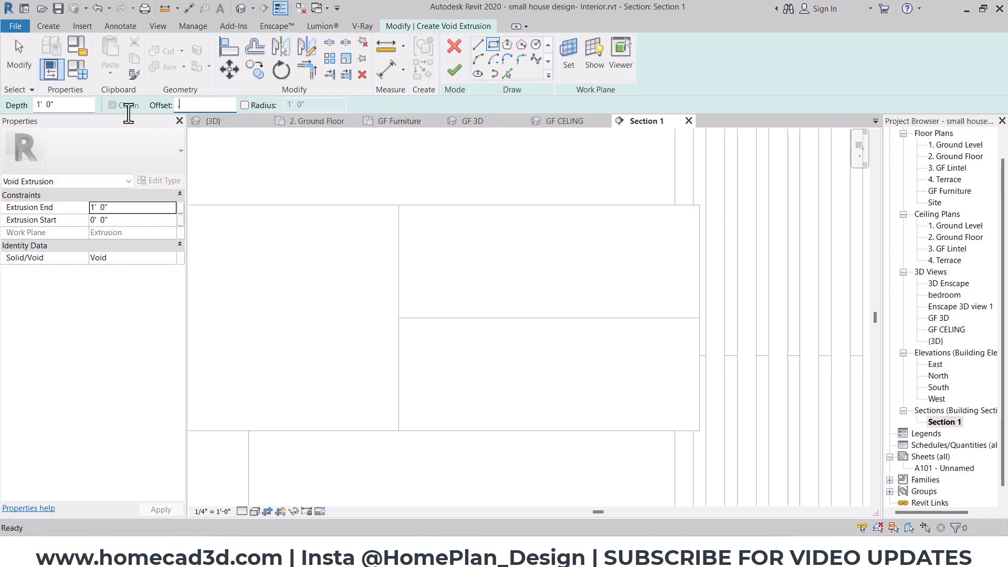
pyautogui.press('Return')
pyautogui.click(405, 312)
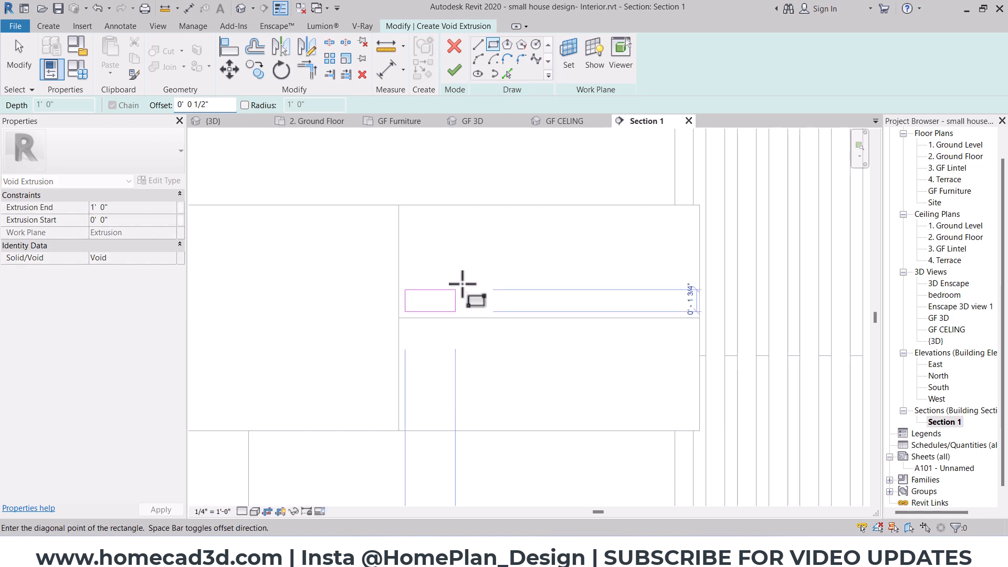
pyautogui.scroll(2, 684, 226)
pyautogui.click(712, 190)
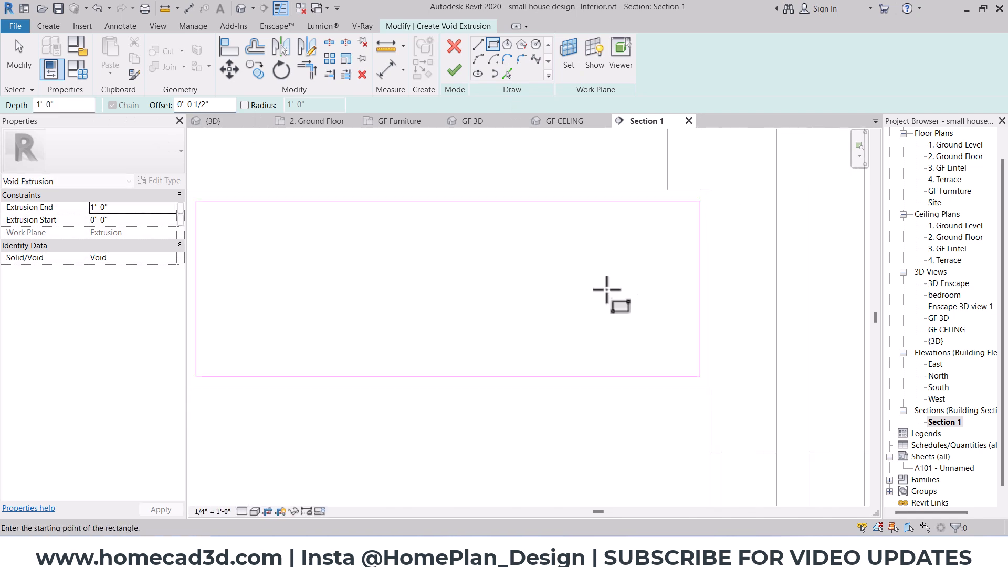
# Finish the void sketch, set its Extrusion End to 11", and inspect the niche in the GF 3D view.
pyautogui.scroll(-2, 606, 288)
pyautogui.press('Escape')
pyautogui.click(453, 71)
pyautogui.click(496, 235)
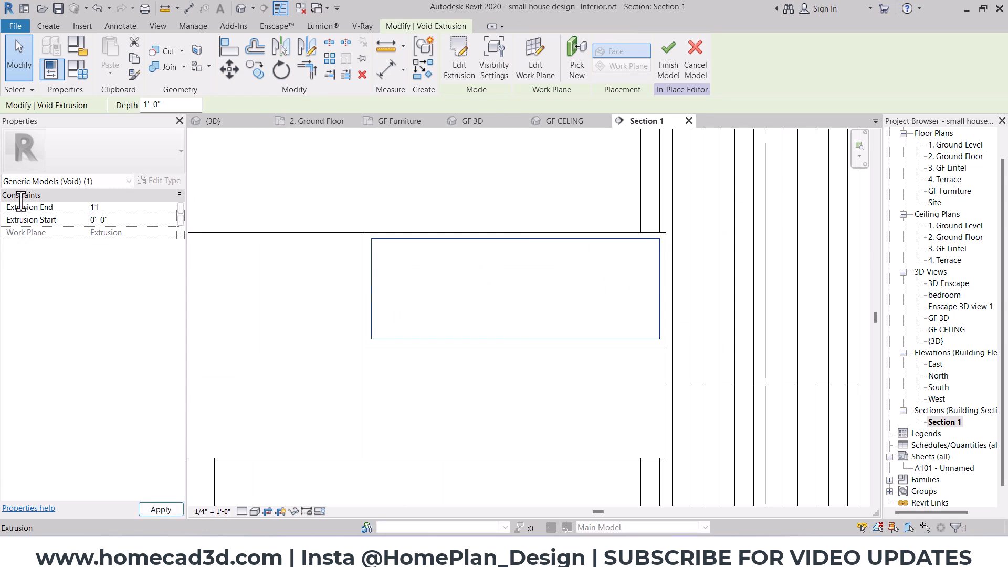
pyautogui.click(475, 121)
pyautogui.keyDown('shift'); pyautogui.moveTo(677, 348); pyautogui.dragTo(776, 378, button='middle'); pyautogui.keyUp('shift')
pyautogui.scroll(3, 616, 334)
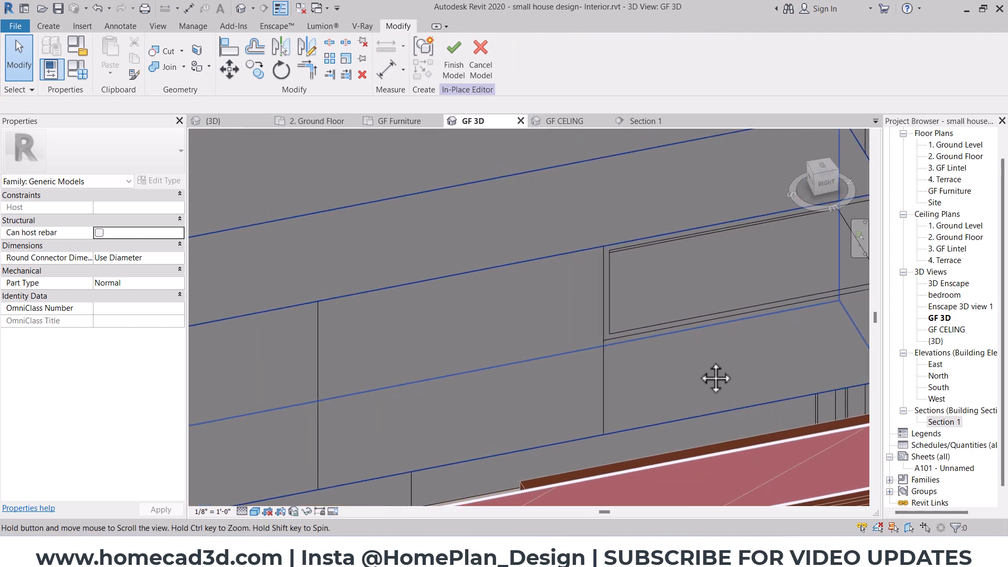
pyautogui.click(603, 362)
pyautogui.press('Escape')
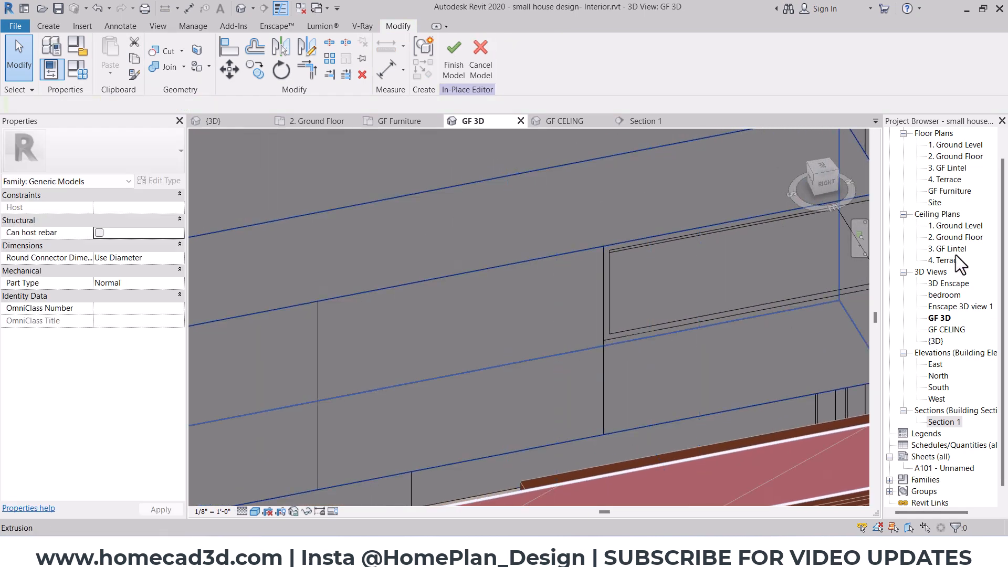
# Start a solid extrusion in the Section 1 view and sketch a rectangle tracing the cabinet's left-hand compartment.
pyautogui.click(642, 121)
pyautogui.scroll(-2, 527, 291)
pyautogui.moveTo(490, 311); pyautogui.dragTo(627, 302, button='middle')
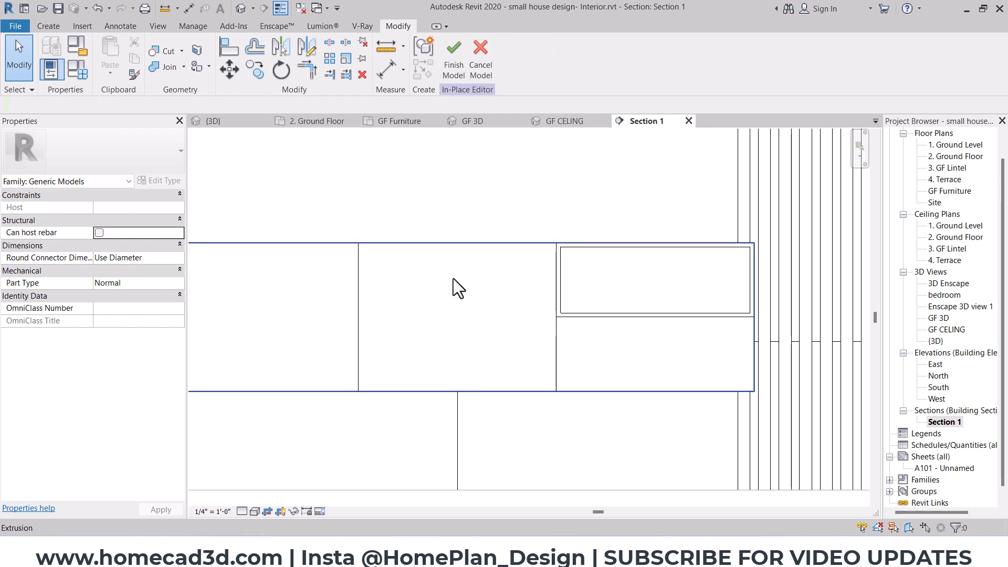
pyautogui.moveTo(453, 279); pyautogui.dragTo(566, 286, button='middle')
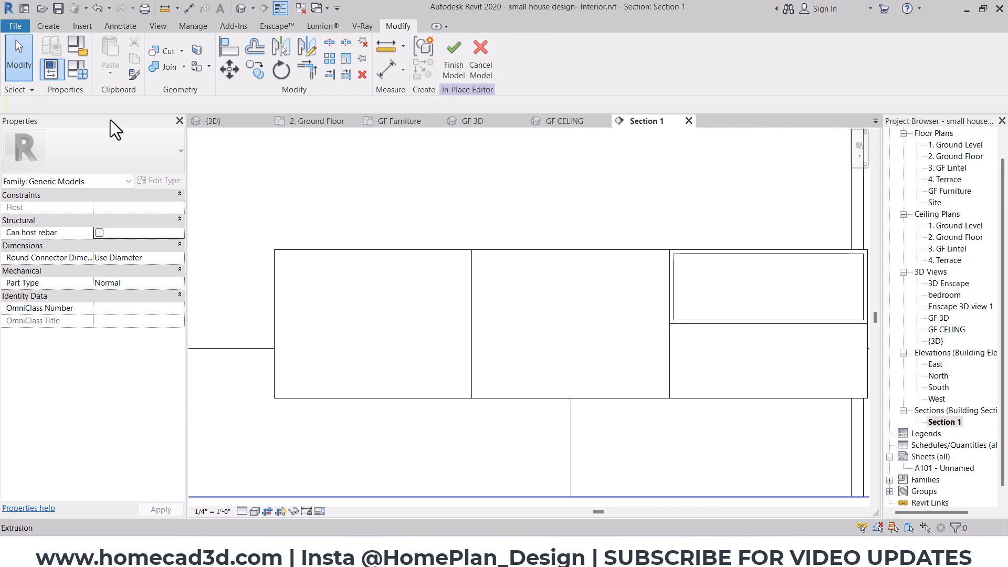
pyautogui.click(48, 26)
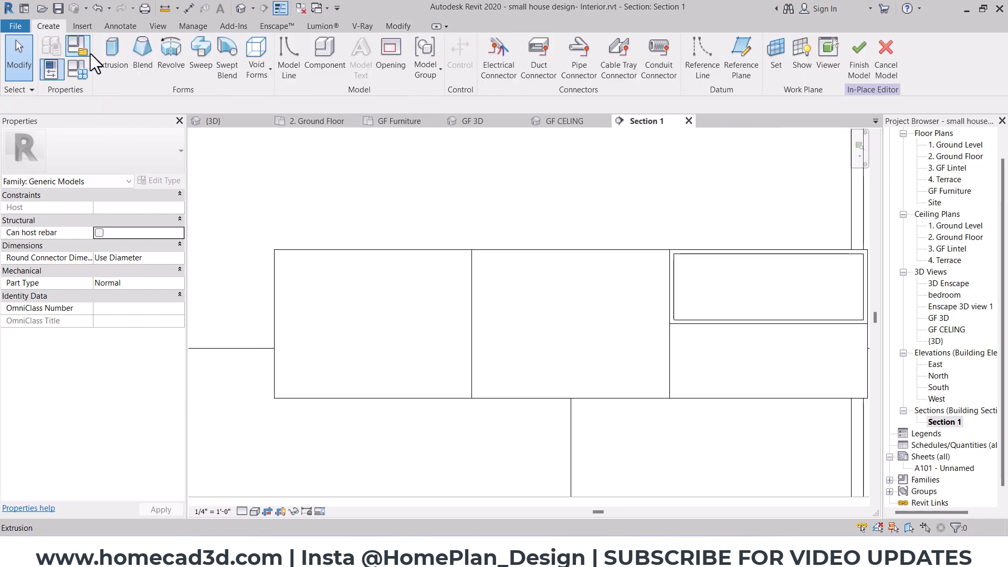
pyautogui.click(109, 49)
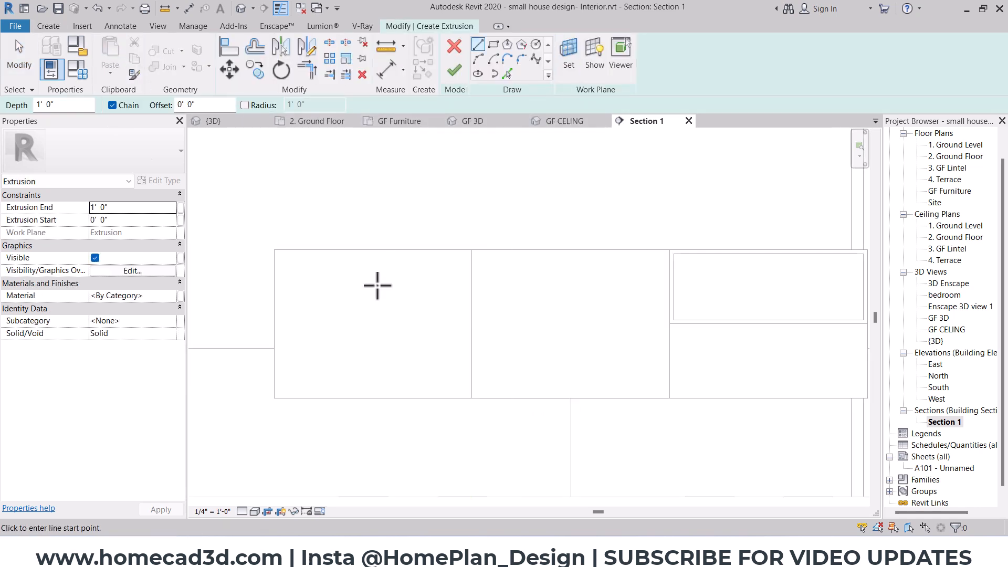
pyautogui.click(499, 47)
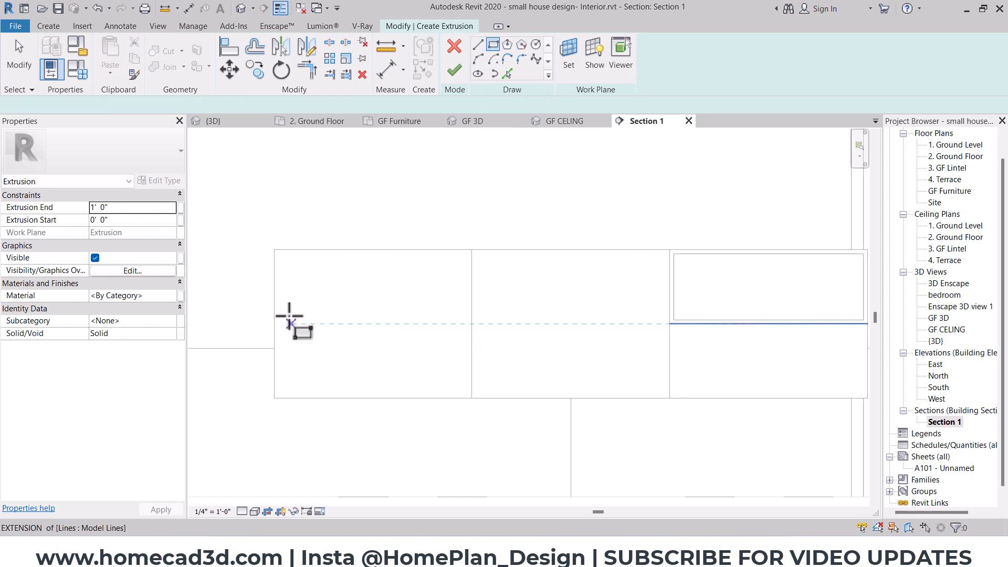
pyautogui.scroll(2, 288, 314)
pyautogui.click(270, 217)
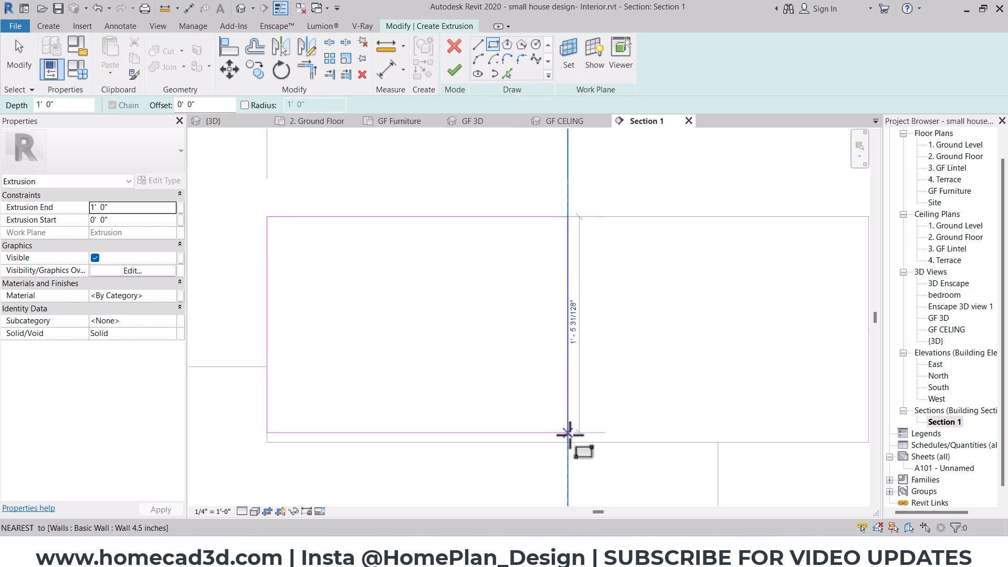
pyautogui.click(568, 441)
pyautogui.press('Escape')
# Offset the left rectangle's right edge 1/4" inward without copying it.
pyautogui.press('o')
pyautogui.press('f')
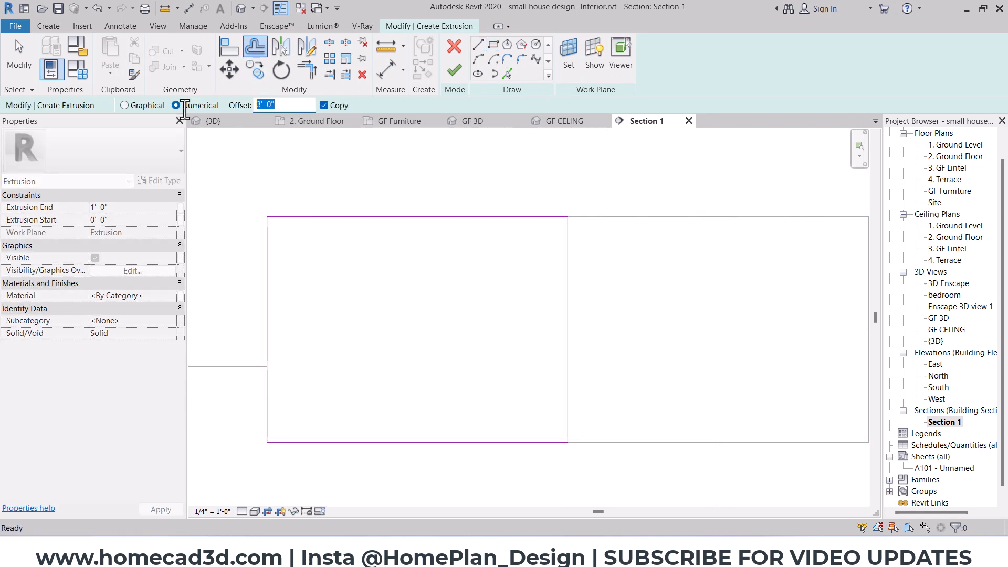
pyautogui.click(337, 107)
pyautogui.scroll(1, 545, 286)
pyautogui.click(573, 263)
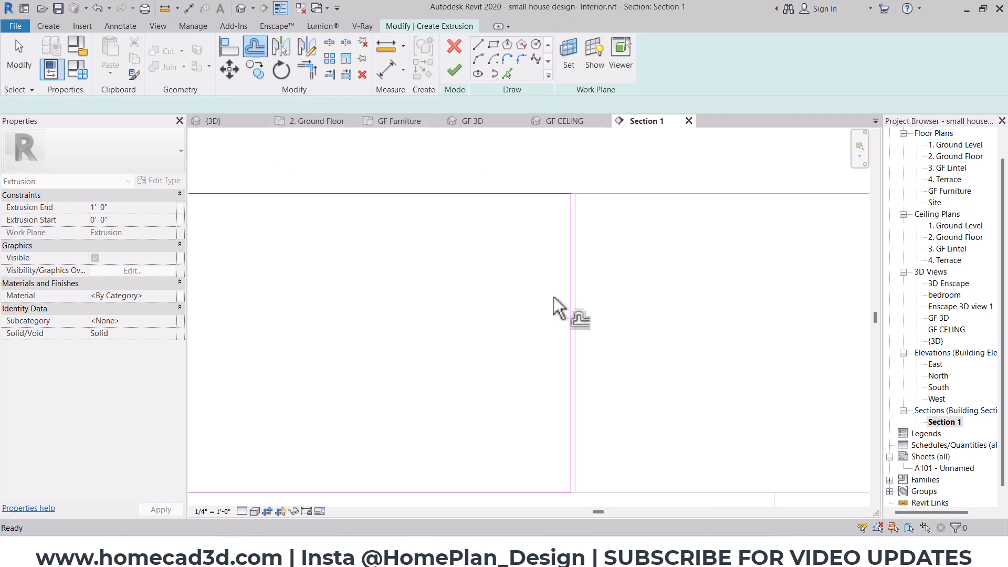
pyautogui.press('Escape')
# Mirror the left drawer-front rectangle about the compartment division line onto the middle compartment.
pyautogui.scroll(-2, 556, 220)
pyautogui.moveTo(300, 161); pyautogui.dragTo(604, 441)
pyautogui.click(281, 52)
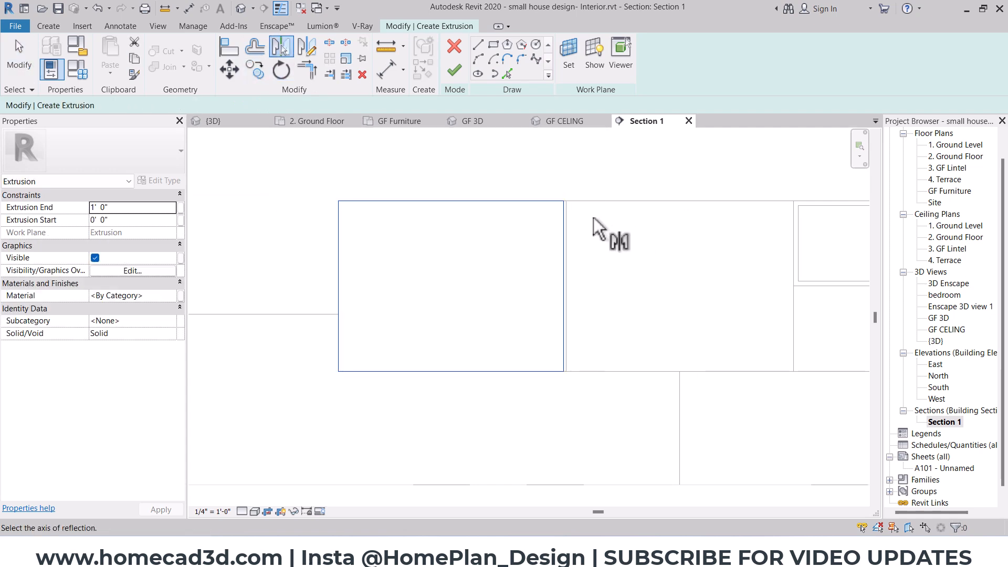
pyautogui.scroll(4, 593, 218)
pyautogui.scroll(-4, 506, 226)
pyautogui.click(655, 298)
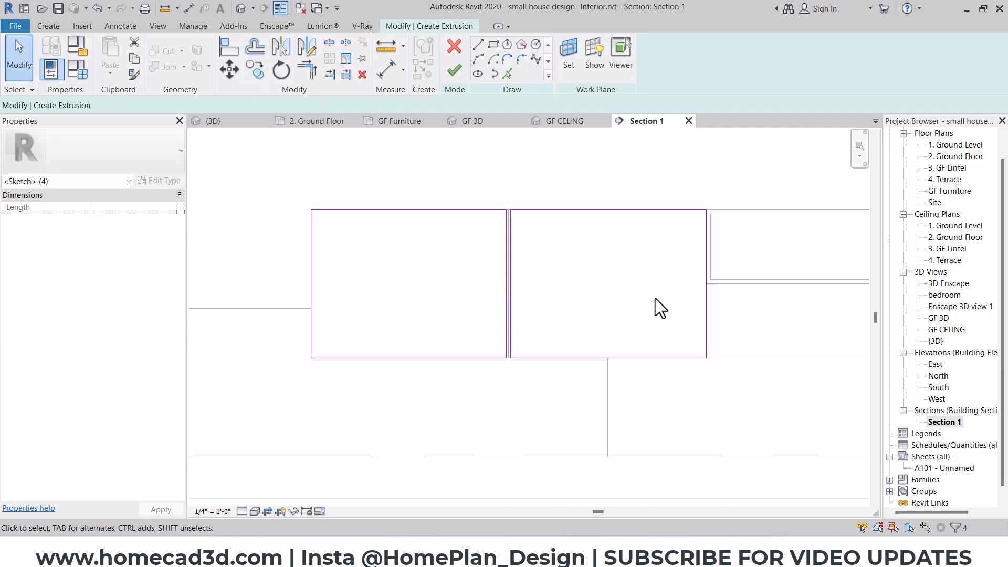
# Offset the middle rectangle's right edge 1/4" inward without copying it.
pyautogui.moveTo(833, 295); pyautogui.dragTo(642, 277, button='middle')
pyautogui.scroll(1, 633, 276)
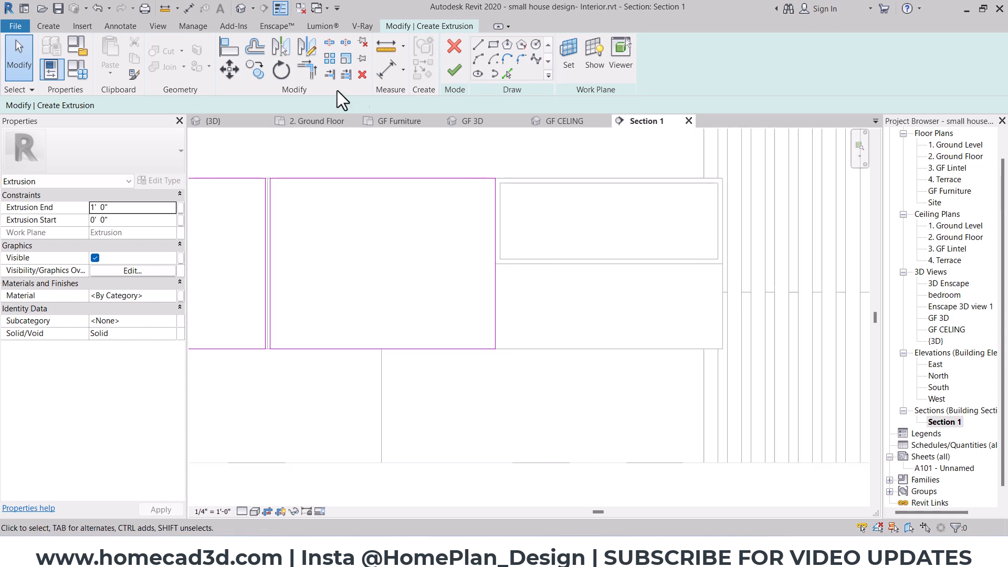
pyautogui.click(255, 47)
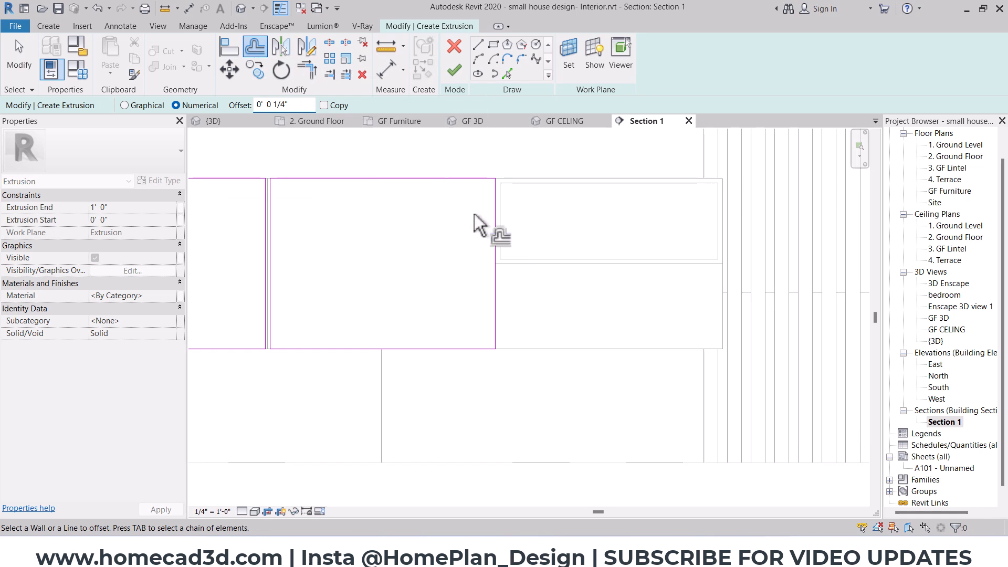
pyautogui.click(493, 219)
pyautogui.press('Escape')
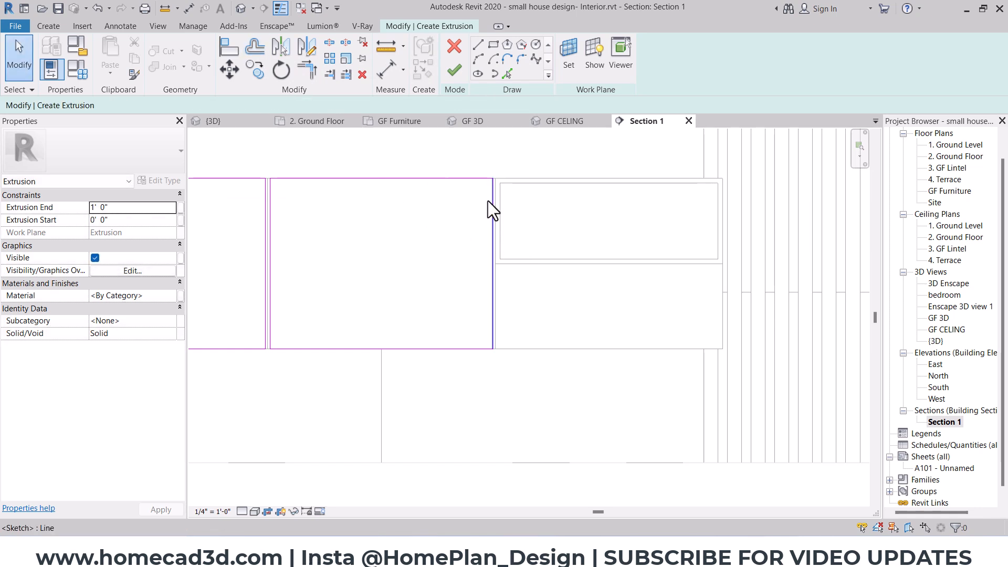
# Sketch a rectangle over the lower half of the right-hand compartment, below the open niche.
pyautogui.click(493, 45)
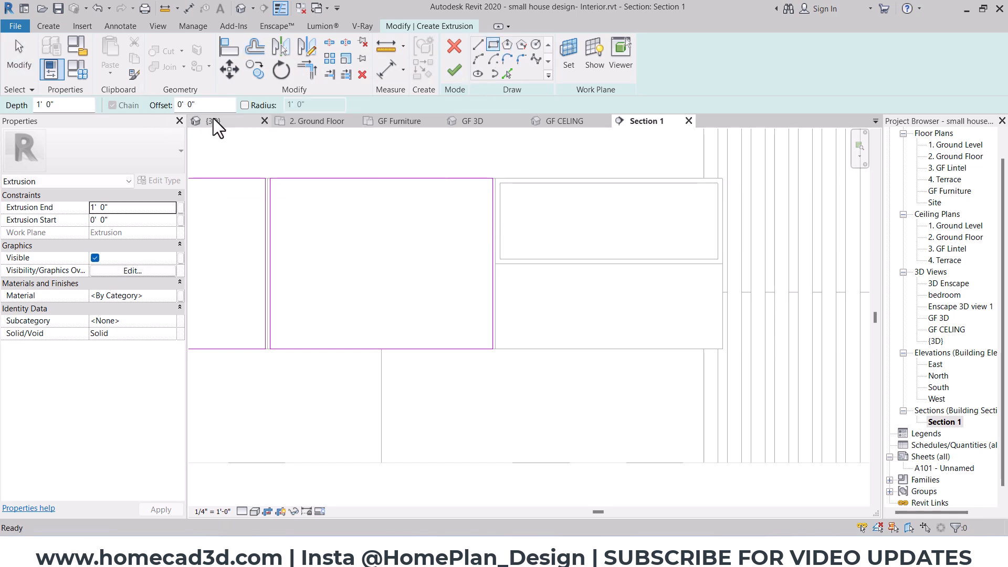
pyautogui.scroll(4, 535, 302)
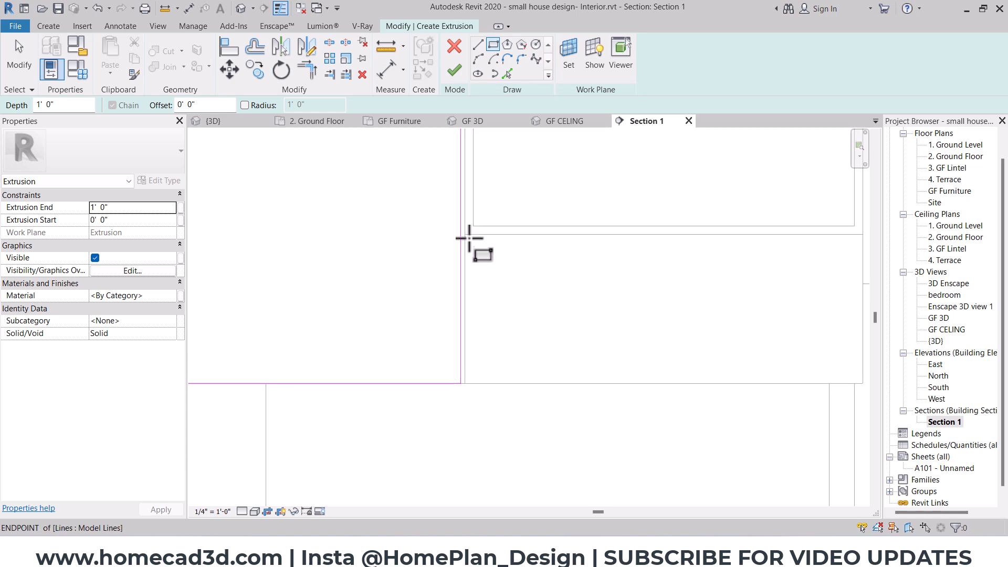
pyautogui.click(467, 237)
pyautogui.scroll(1, 613, 320)
pyautogui.moveTo(613, 321); pyautogui.dragTo(531, 310, button='middle')
pyautogui.click(816, 381)
pyautogui.press('Escape')
pyautogui.press('Escape')
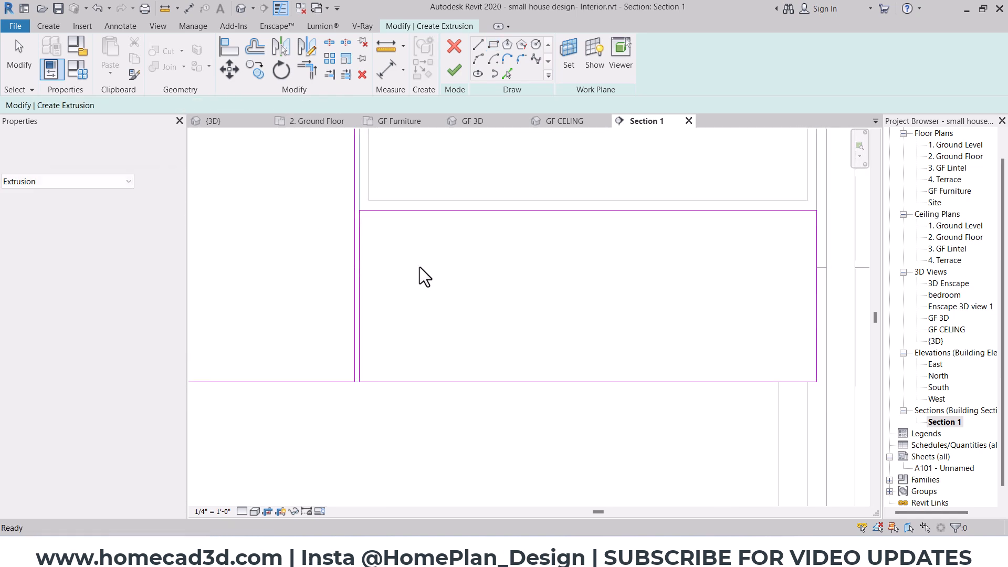
# Offset the left edge of the lower right drawer-front rectangle 0.25" inward without copying it.
pyautogui.click(255, 46)
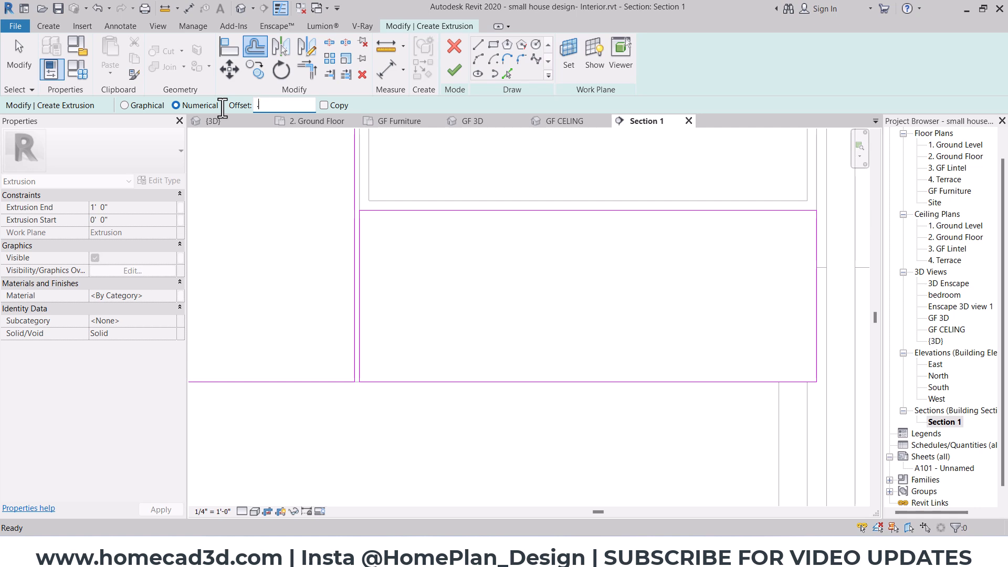
pyautogui.write('.25"')
pyautogui.click(364, 225)
pyautogui.press('Escape')
pyautogui.scroll(-4, 421, 284)
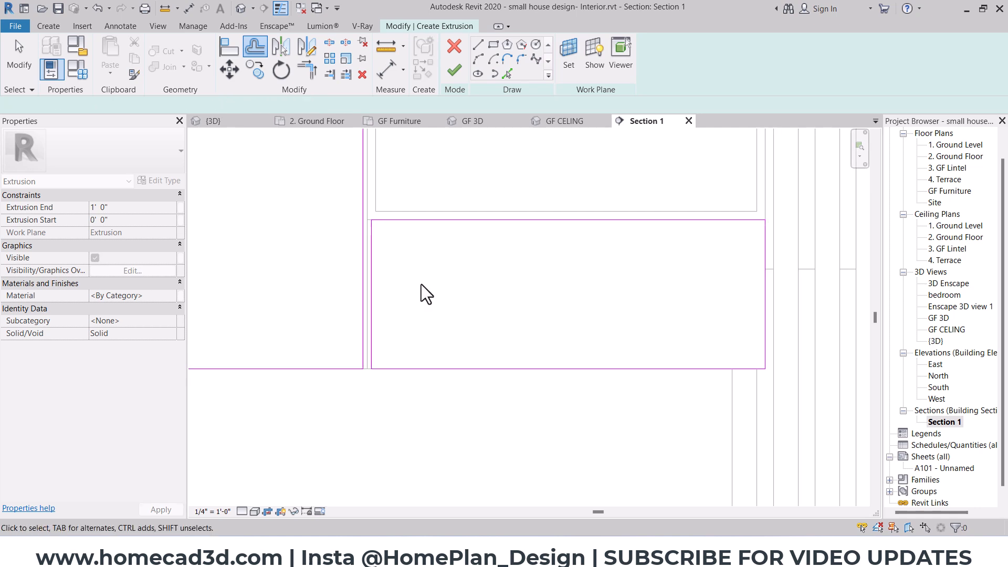
# Finish the drawer-front sketch and set the extrusion end of the three fronts to 0.75".
pyautogui.moveTo(431, 279); pyautogui.dragTo(638, 315, button='middle')
pyautogui.scroll(-1, 549, 279)
pyautogui.click(397, 121)
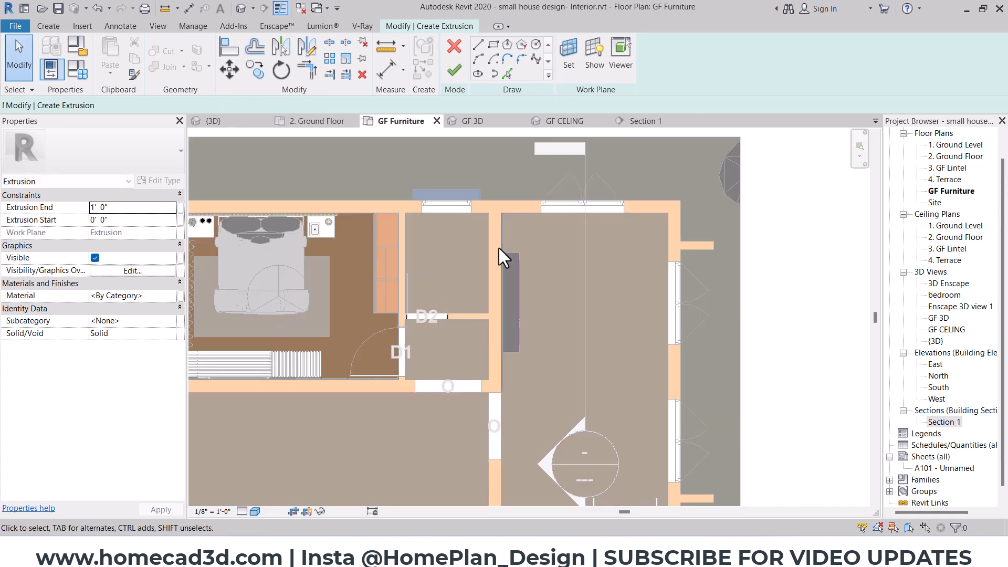
pyautogui.click(471, 121)
pyautogui.scroll(-3, 585, 294)
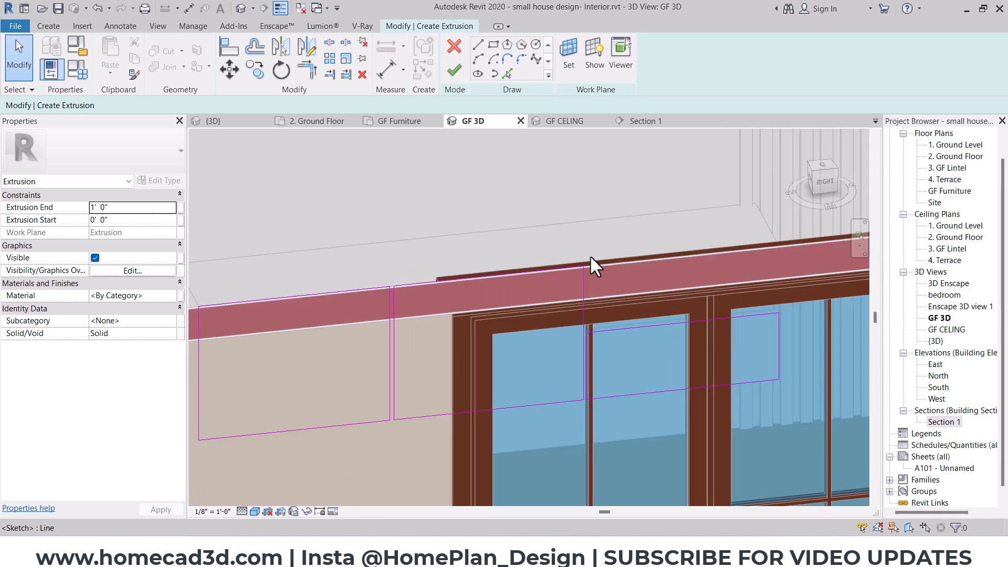
pyautogui.scroll(-1, 599, 301)
pyautogui.keyDown('shift'); pyautogui.moveTo(600, 301); pyautogui.dragTo(635, 322, button='middle'); pyautogui.keyUp('shift')
pyautogui.scroll(1, 514, 326)
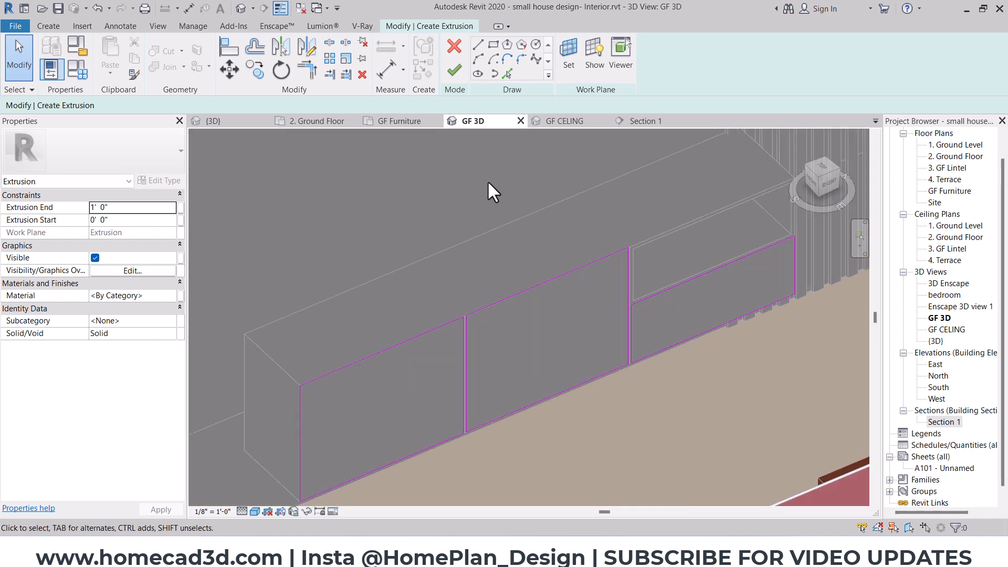
pyautogui.click(455, 71)
pyautogui.scroll(2, 560, 319)
pyautogui.click(137, 213)
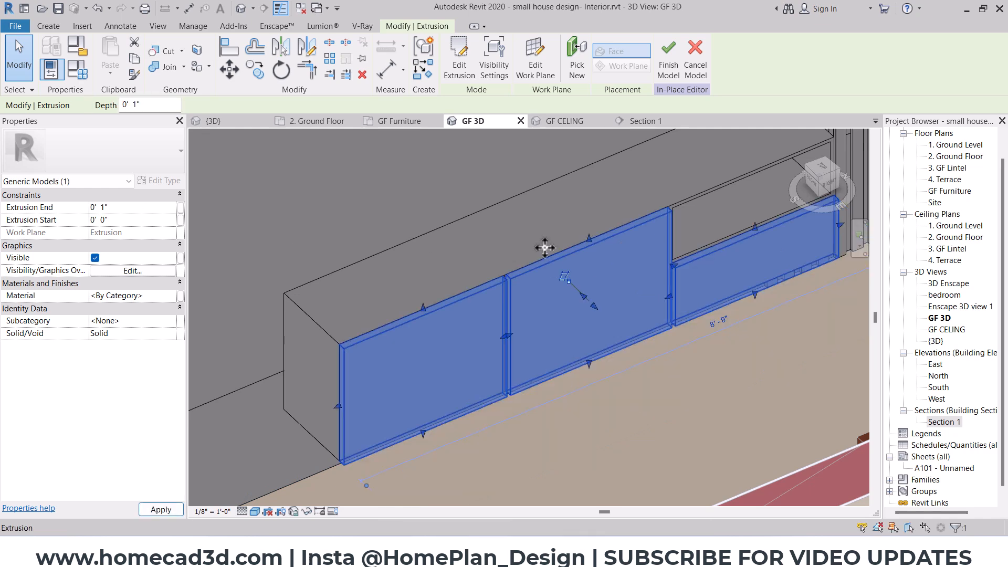
pyautogui.click(136, 211)
pyautogui.write('.75"')
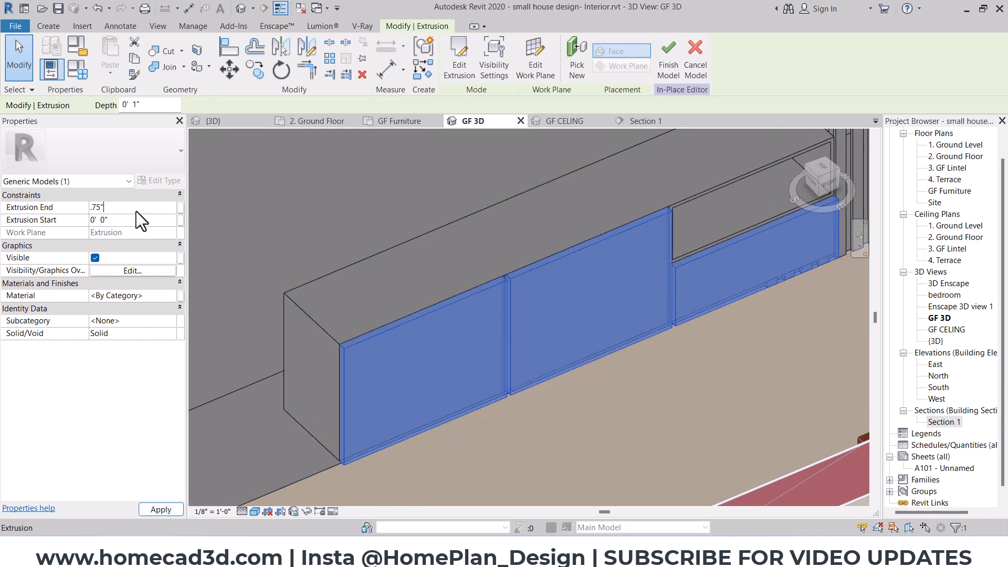
pyautogui.press('Escape')
# Examine the cabinet's drawer fronts and the gaps between them in the 3D view.
pyautogui.moveTo(603, 309); pyautogui.dragTo(691, 354, button='middle')
pyautogui.click(549, 317)
pyautogui.press('Escape')
pyautogui.scroll(3, 431, 260)
pyautogui.scroll(2, 438, 255)
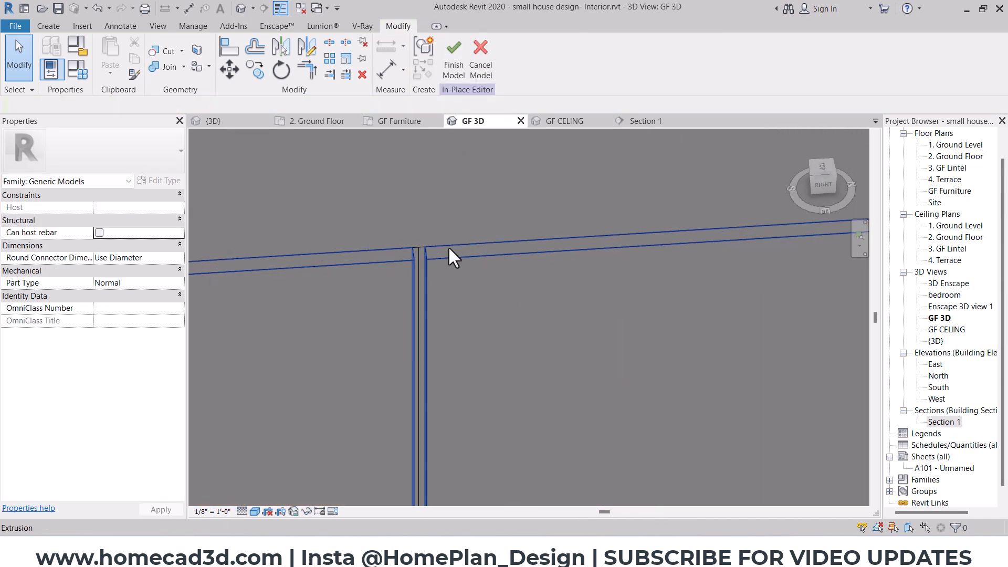
pyautogui.scroll(-2, 450, 249)
pyautogui.click(470, 286)
pyautogui.scroll(-3, 473, 288)
pyautogui.moveTo(580, 365)
pyautogui.keyDown('shift'); pyautogui.mouseDown(button='middle')
pyautogui.moveTo(589, 373)
pyautogui.moveTo(556, 362)
pyautogui.moveTo(592, 371)
pyautogui.moveTo(570, 348)
pyautogui.mouseUp(button='middle'); pyautogui.keyUp('shift')
pyautogui.press('Escape')
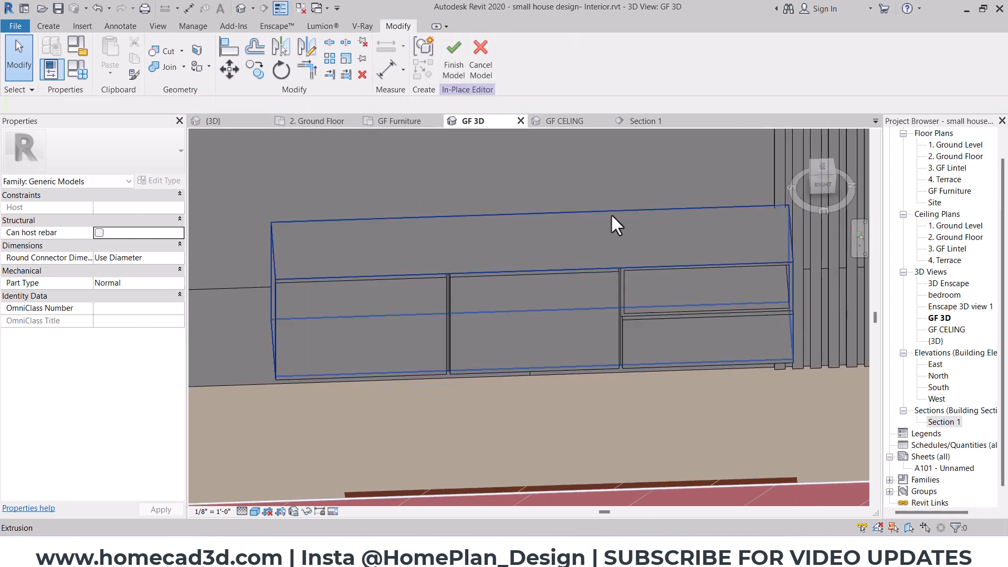
pyautogui.keyDown('shift'); pyautogui.moveTo(504, 291); pyautogui.dragTo(545, 296, button='middle'); pyautogui.keyUp('shift')
# Switch to the browser and examine the drawer handles and tall open shelf in the TV unit reference photo.
pyautogui.hotkey('alt', 'Tab')
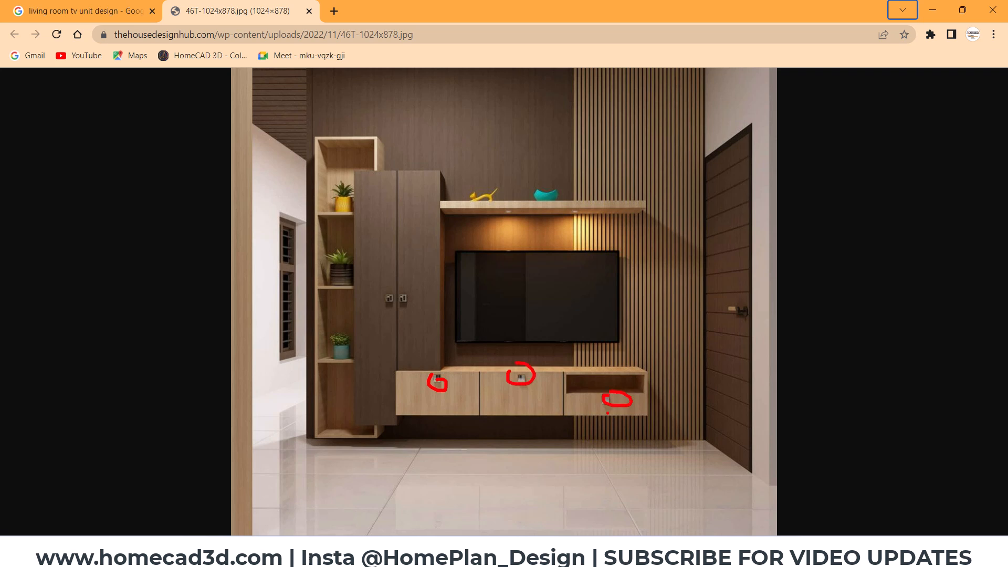
pyautogui.press('Escape')
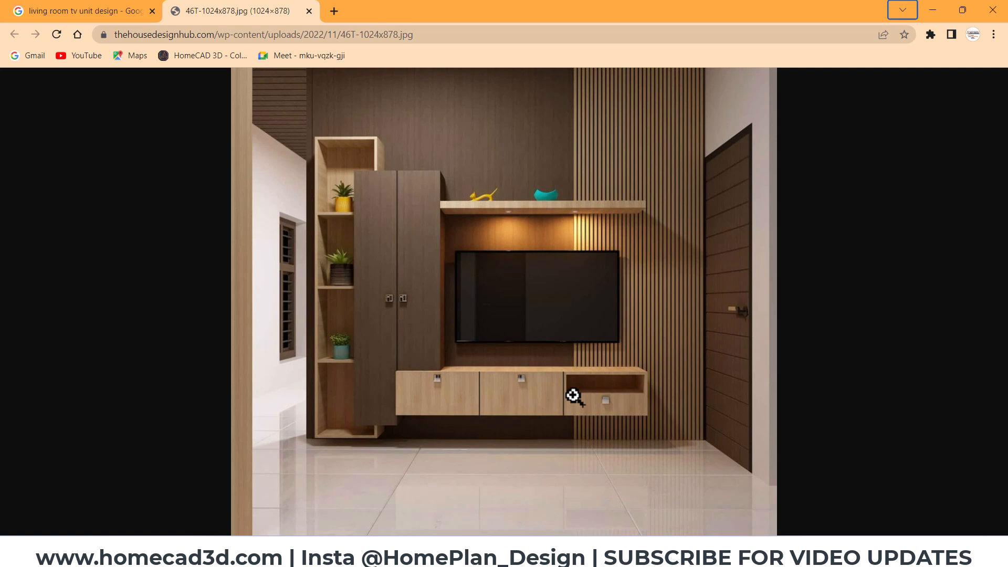
pyautogui.hotkey('alt', 'Tab')
pyautogui.hotkey('alt', 'Tab')
pyautogui.keyDown('ctrl'); pyautogui.moveTo(313, 137); pyautogui.dragTo(379, 441); pyautogui.keyUp('ctrl')
pyautogui.press('Escape')
pyautogui.hotkey('alt', 'Tab')
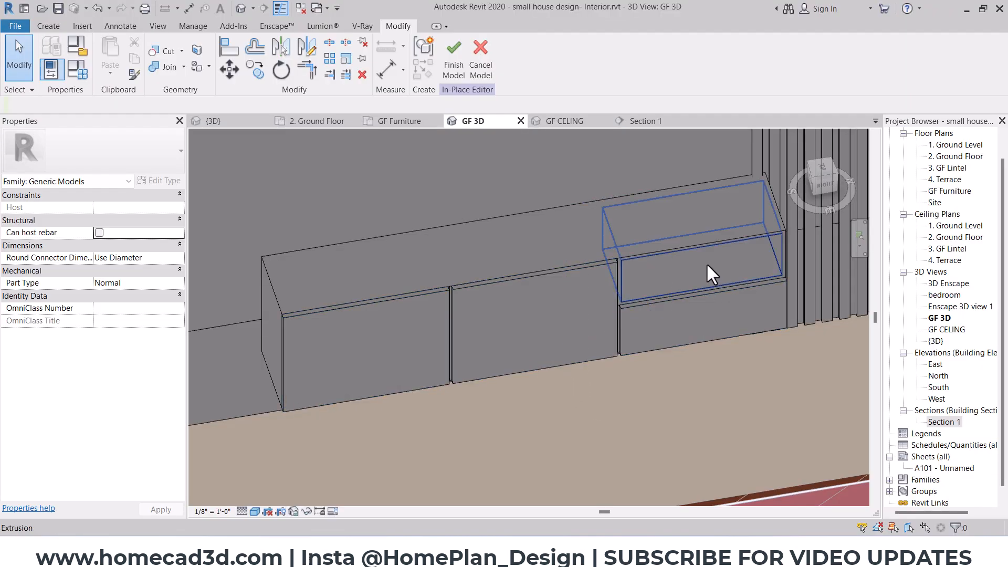
# Start a new extrusion in Section 1 with the wall back panel's face as its work plane.
pyautogui.click(646, 116)
pyautogui.scroll(-2, 565, 308)
pyautogui.moveTo(485, 277); pyautogui.dragTo(552, 399, button='middle')
pyautogui.scroll(-1, 530, 336)
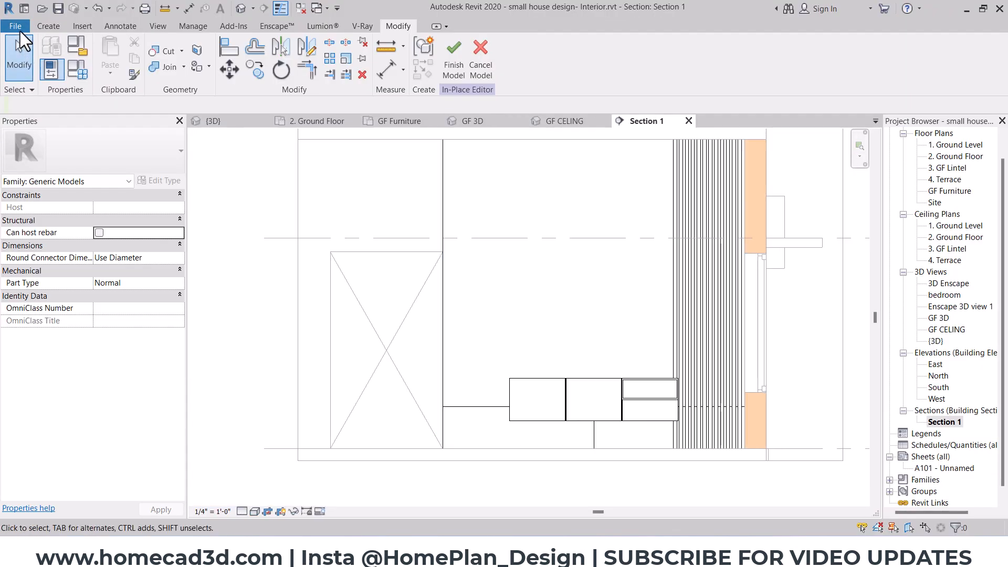
pyautogui.click(45, 28)
pyautogui.click(112, 61)
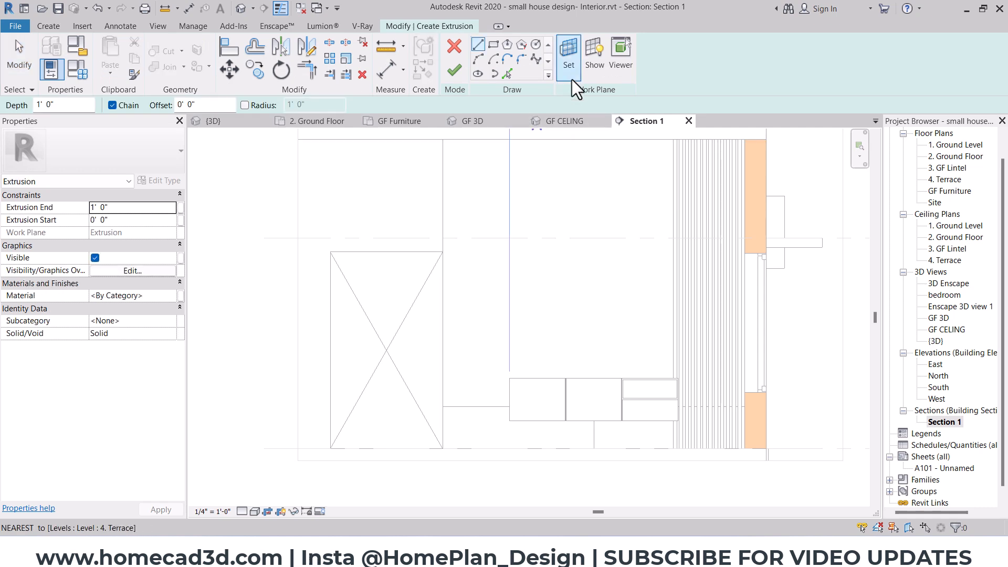
pyautogui.click(568, 56)
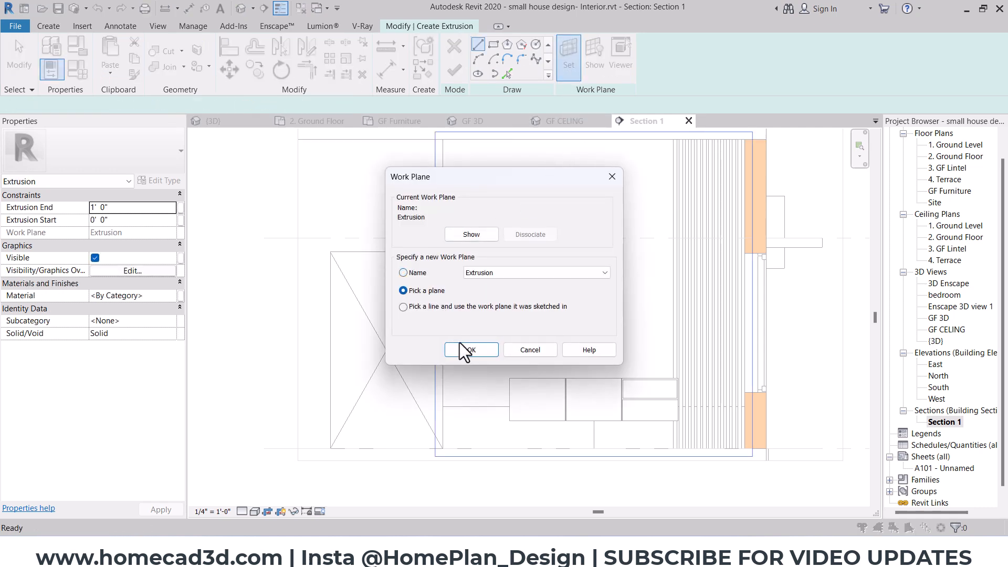
pyautogui.click(460, 349)
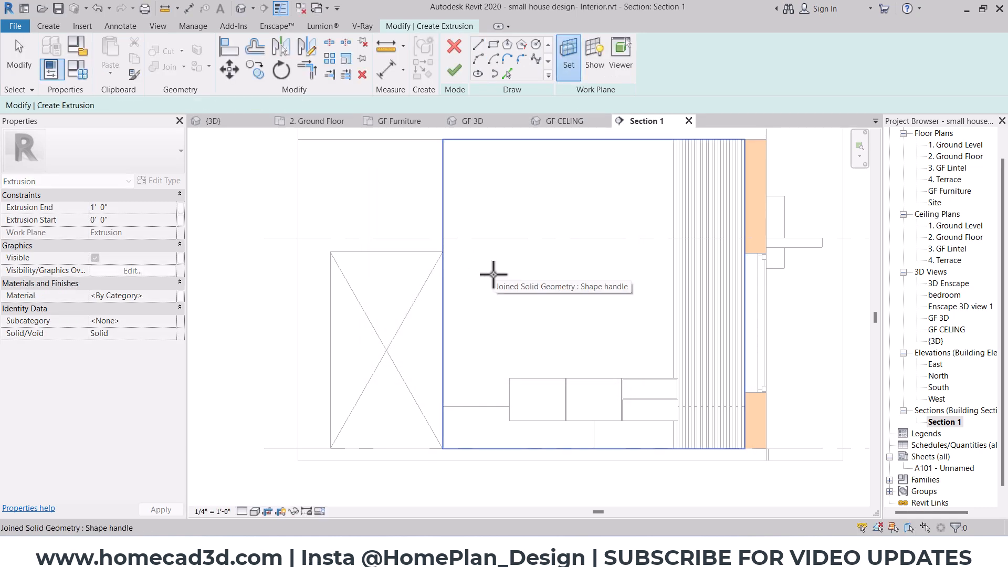
pyautogui.click(494, 274)
# Sketch a 2'-4 1/2" by 7'-6" rectangle beside the cabinet, from the ground floor up to the GF Lintel level.
pyautogui.scroll(2, 513, 388)
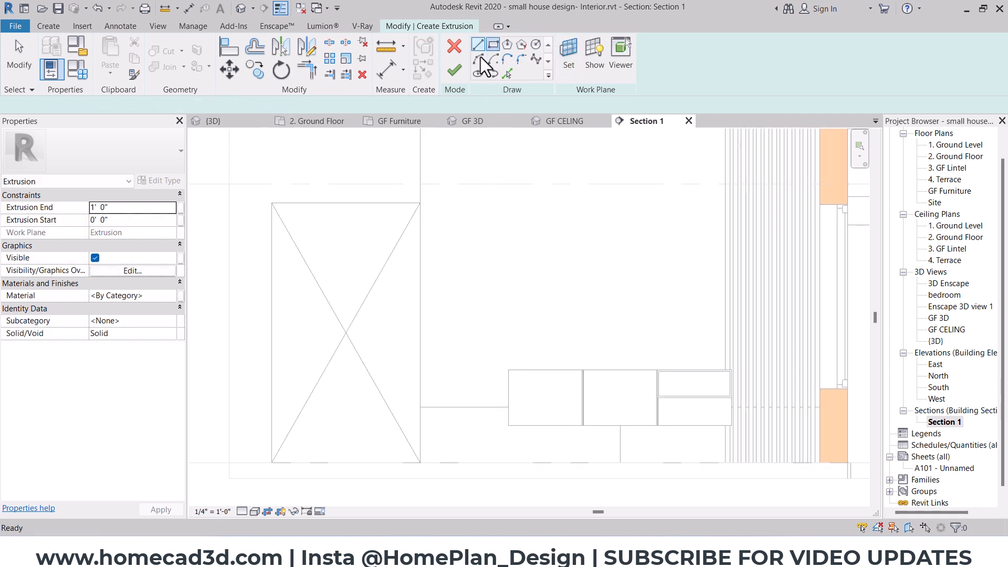
pyautogui.click(420, 462)
pyautogui.moveTo(508, 135); pyautogui.dragTo(512, 284, button='middle')
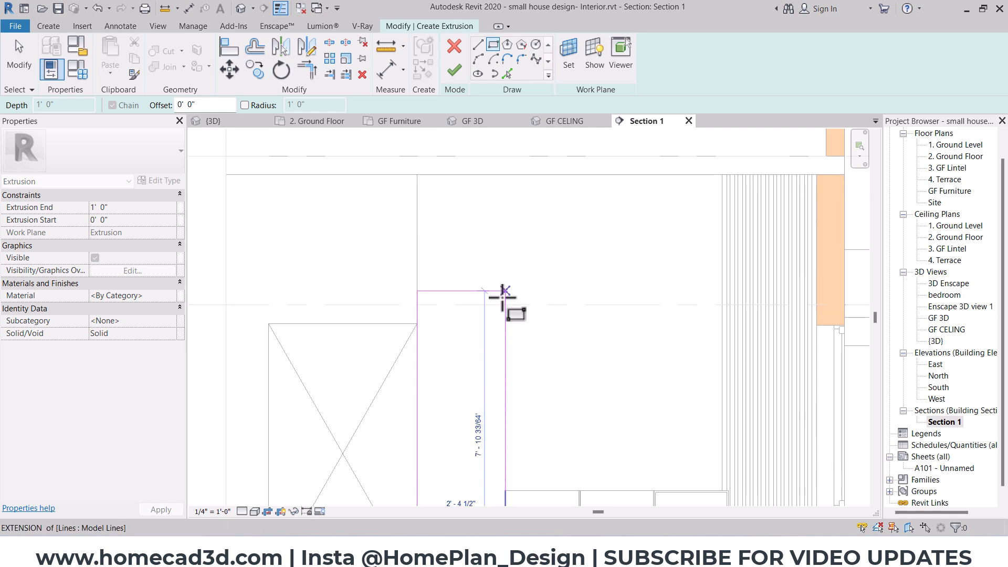
pyautogui.scroll(-2, 507, 299)
pyautogui.moveTo(509, 310); pyautogui.dragTo(408, 266, button='middle')
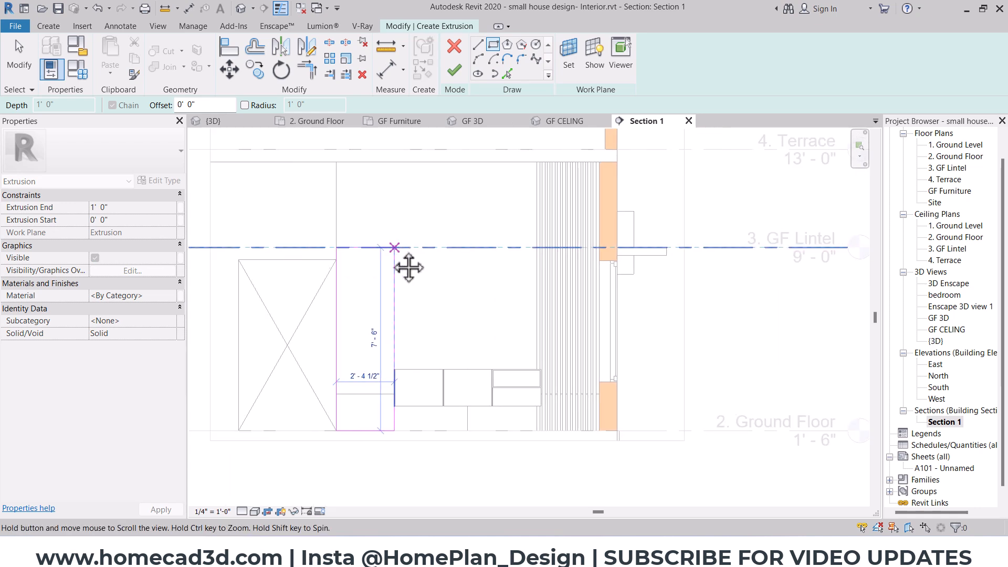
pyautogui.click(395, 247)
pyautogui.moveTo(499, 337); pyautogui.dragTo(569, 324, button='middle')
pyautogui.press('Escape')
# Offset the tall rectangle's bottom edge 6" upward without copying it.
pyautogui.scroll(2, 482, 319)
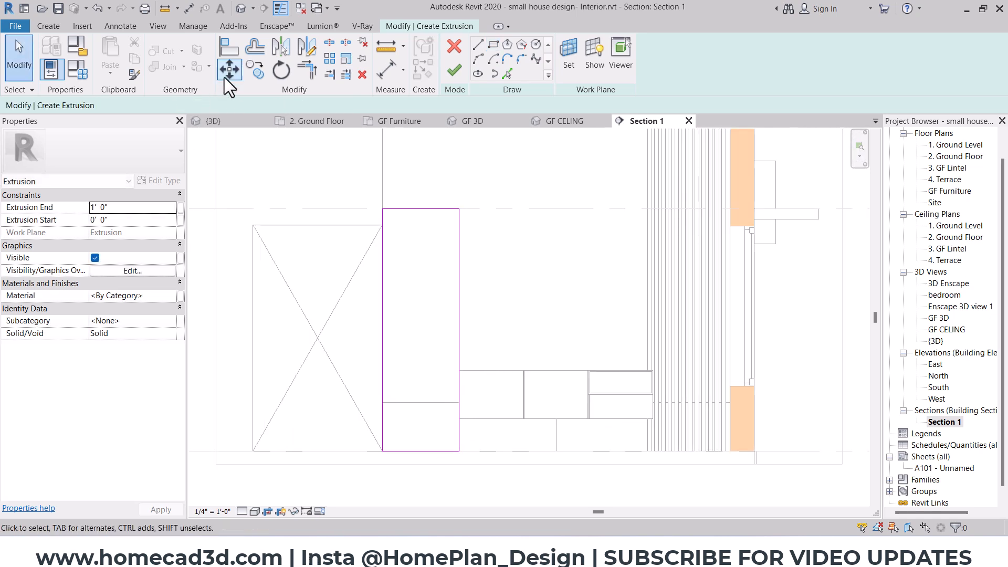
pyautogui.click(254, 46)
pyautogui.write('0 6')
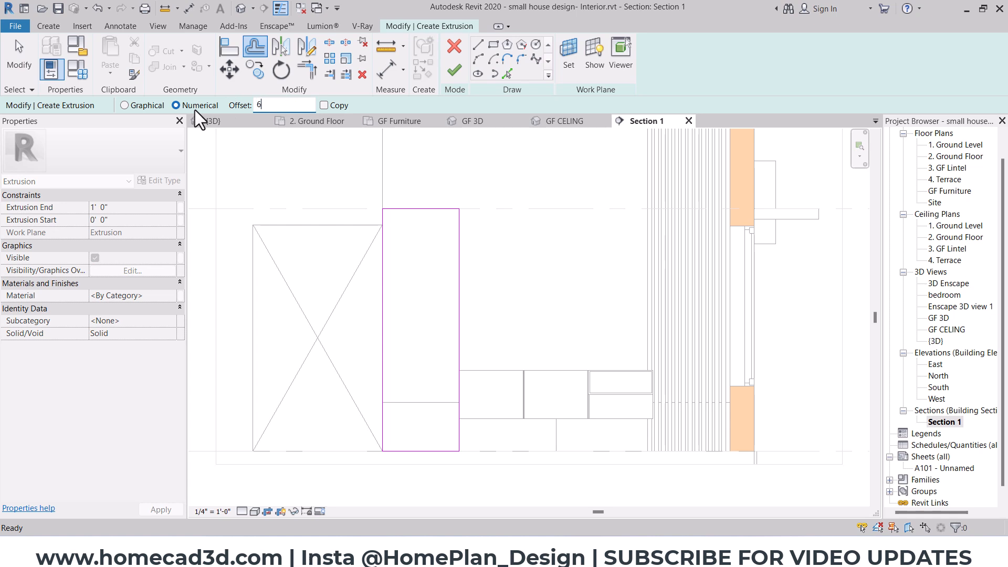
pyautogui.click(436, 451)
pyautogui.press('Escape')
pyautogui.moveTo(532, 314); pyautogui.dragTo(531, 328, button='middle')
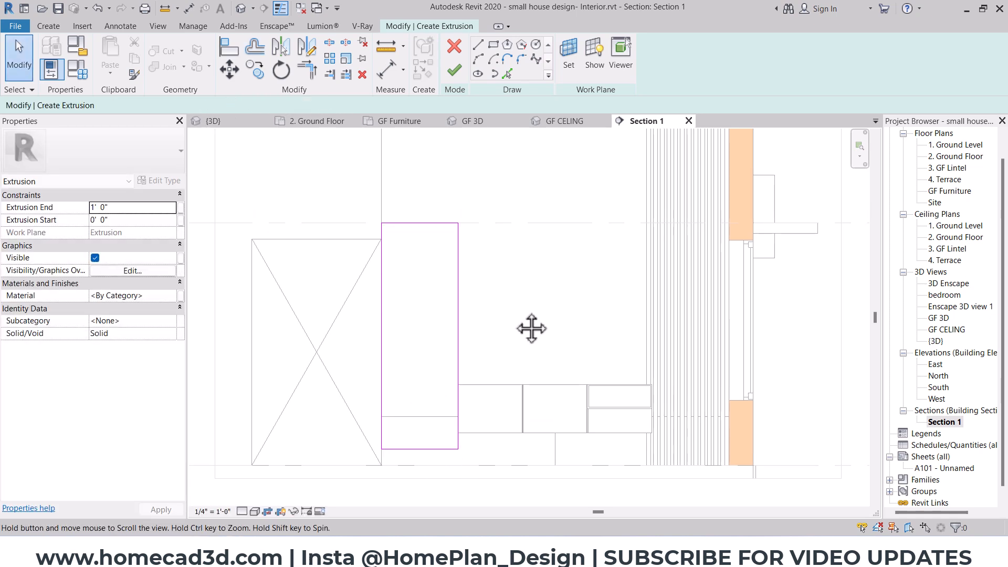
# Compare the tall rectangle with the open shelf unit in the browser's reference photo.
pyautogui.moveTo(456, 362); pyautogui.dragTo(469, 337, button='middle')
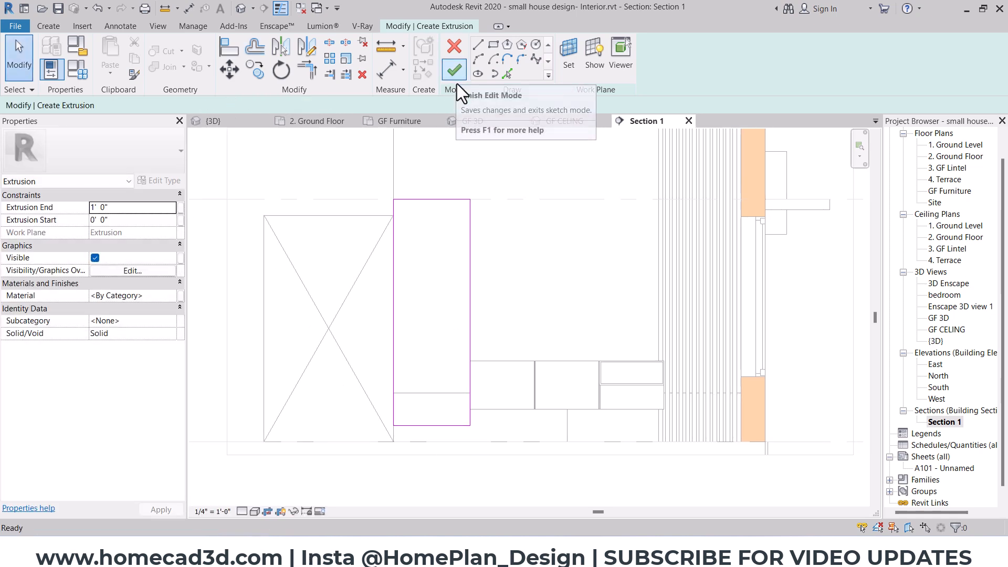
pyautogui.click(533, 550)
pyautogui.hotkey('ctrl', '2')
pyautogui.moveTo(317, 133)
pyautogui.mouseDown()
pyautogui.moveTo(384, 372)
pyautogui.moveTo(378, 440)
pyautogui.mouseUp()
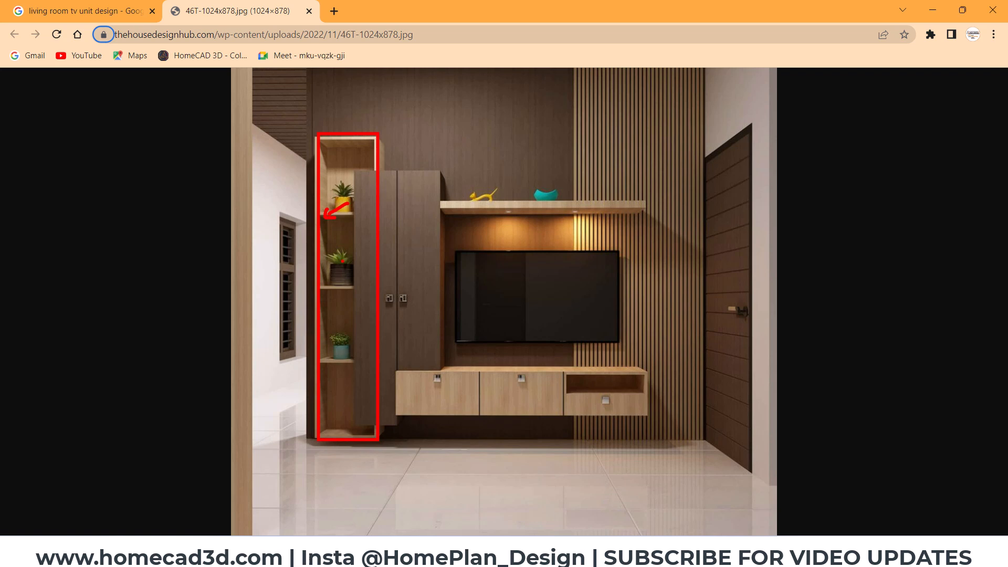
pyautogui.press('Escape')
pyautogui.hotkey('alt', 'Tab')
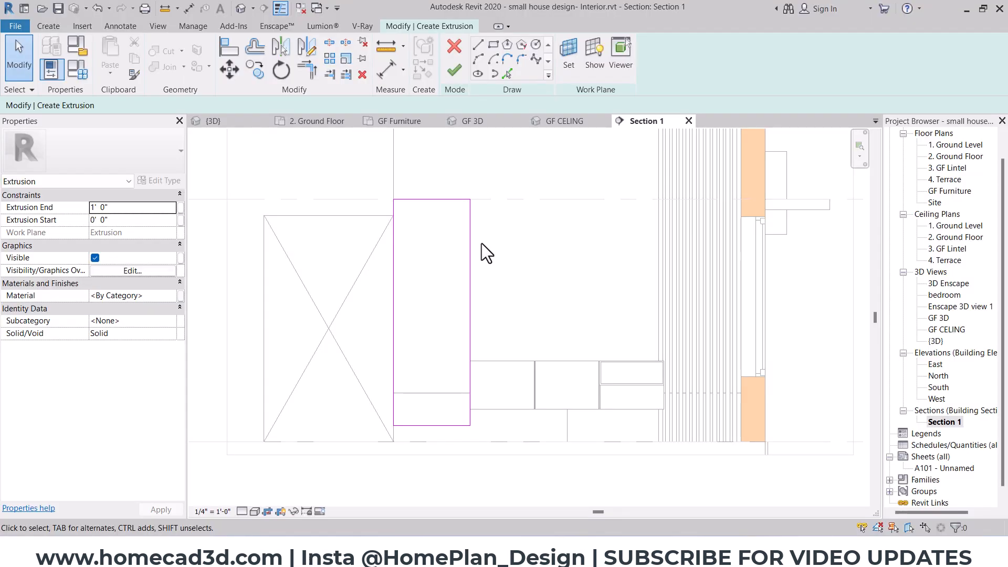
pyautogui.moveTo(398, 203); pyautogui.dragTo(470, 424)
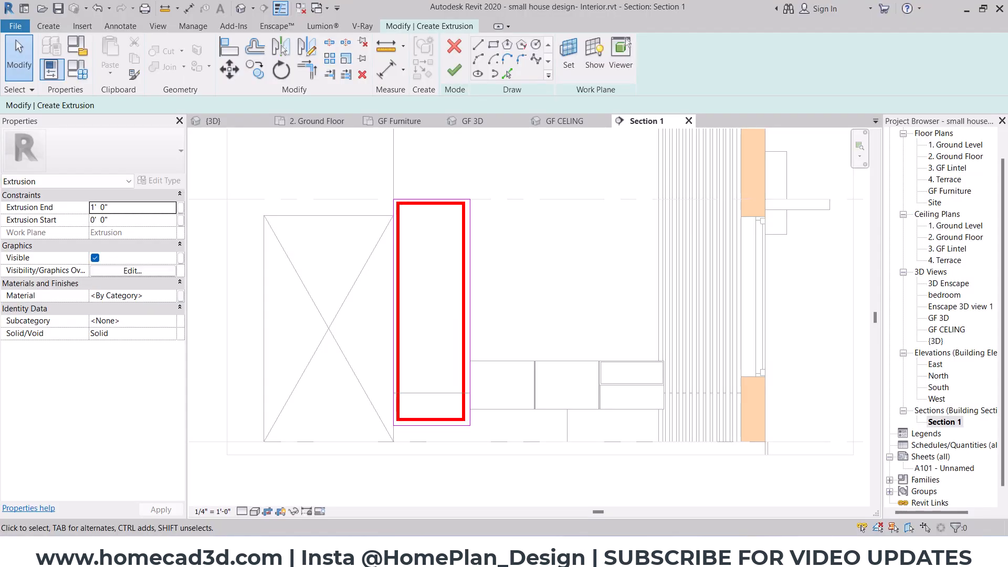
pyautogui.press('Escape')
# Finish the tall shelf unit as a 1'-0" extrusion and check it in the 3D view.
pyautogui.click(454, 70)
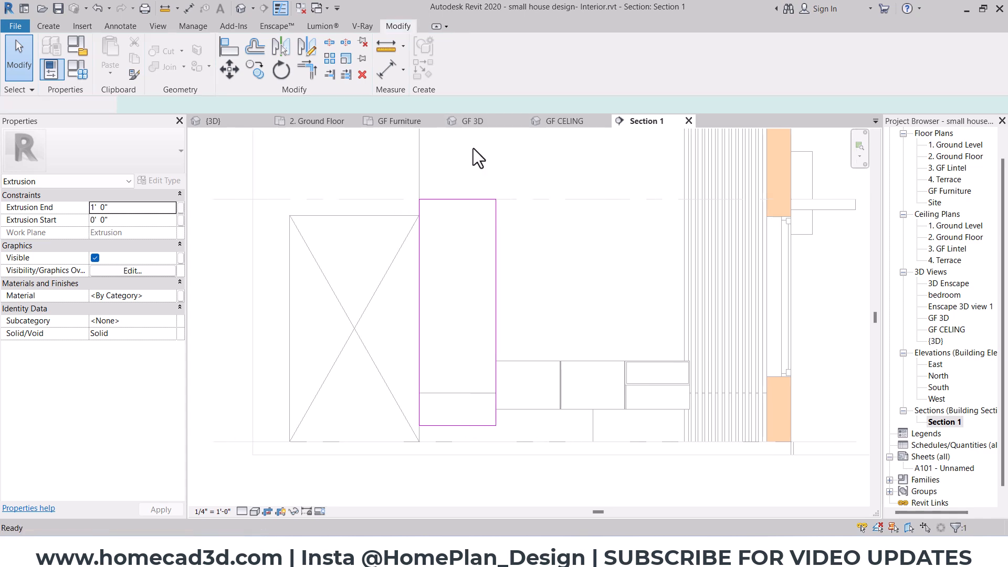
pyautogui.hotkey('alt', 'Tab')
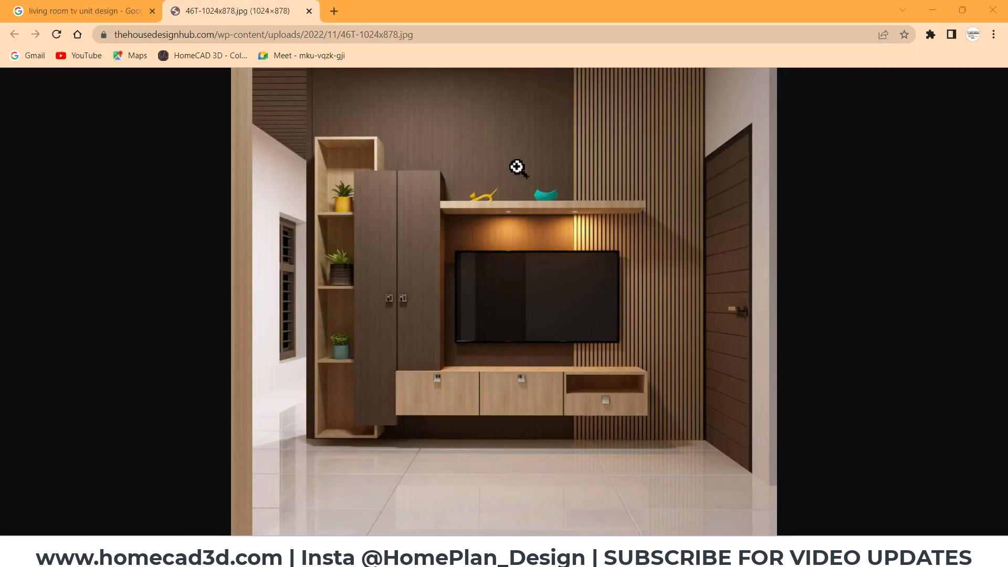
pyautogui.hotkey('alt', 'Tab')
pyautogui.click(488, 123)
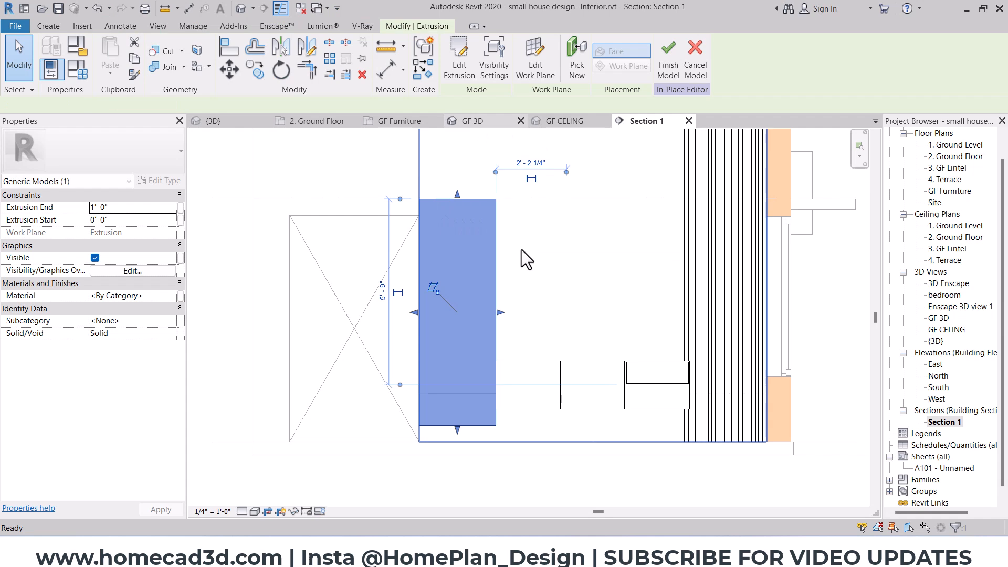
pyautogui.click(399, 310)
pyautogui.keyDown('shift'); pyautogui.moveTo(534, 298); pyautogui.dragTo(586, 384, button='middle'); pyautogui.keyUp('shift')
pyautogui.scroll(-2, 399, 310)
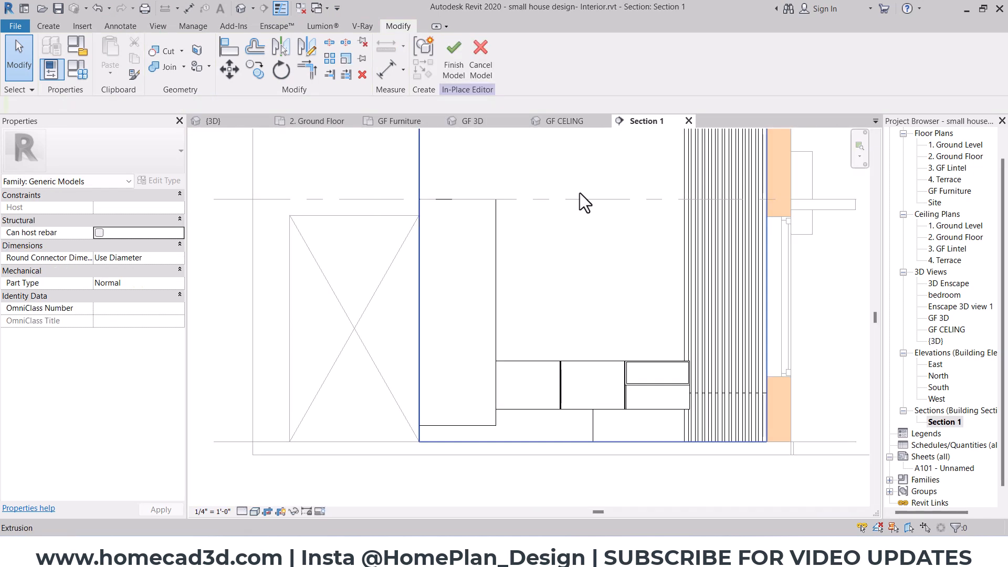
# Set the tall shelf unit's front face as the work plane in Section 1.
pyautogui.click(646, 123)
pyautogui.click(47, 26)
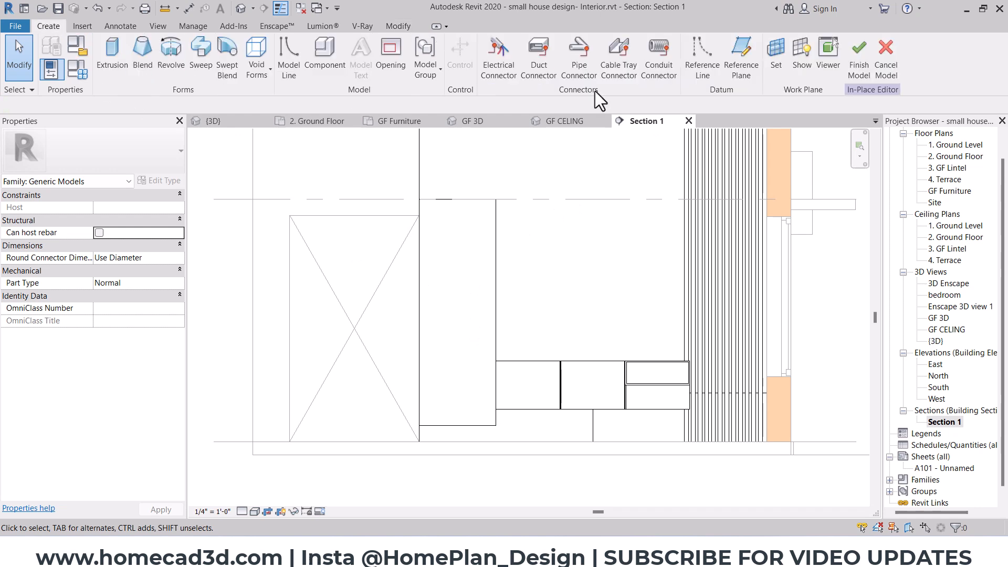
pyautogui.click(775, 57)
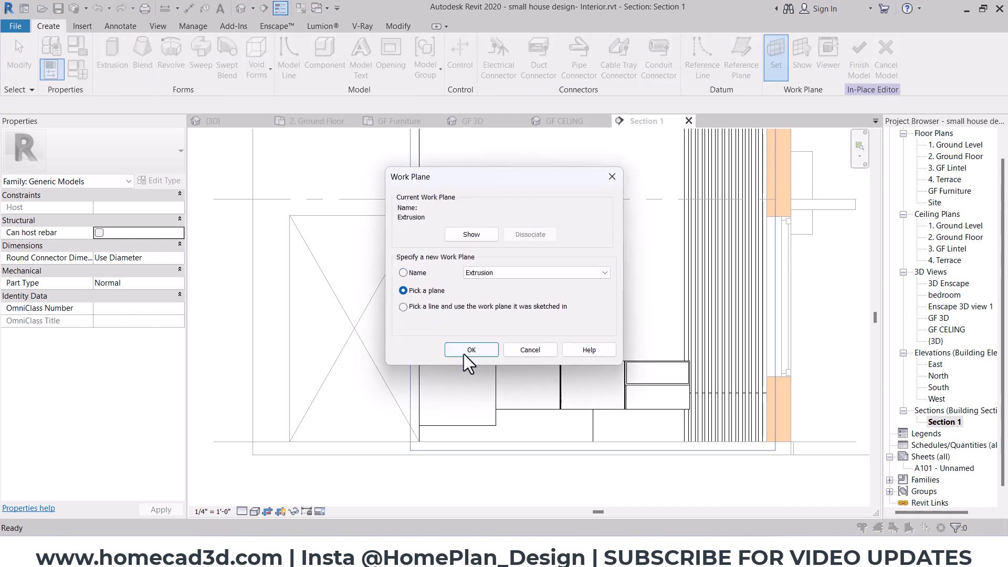
pyautogui.click(464, 352)
pyautogui.click(464, 252)
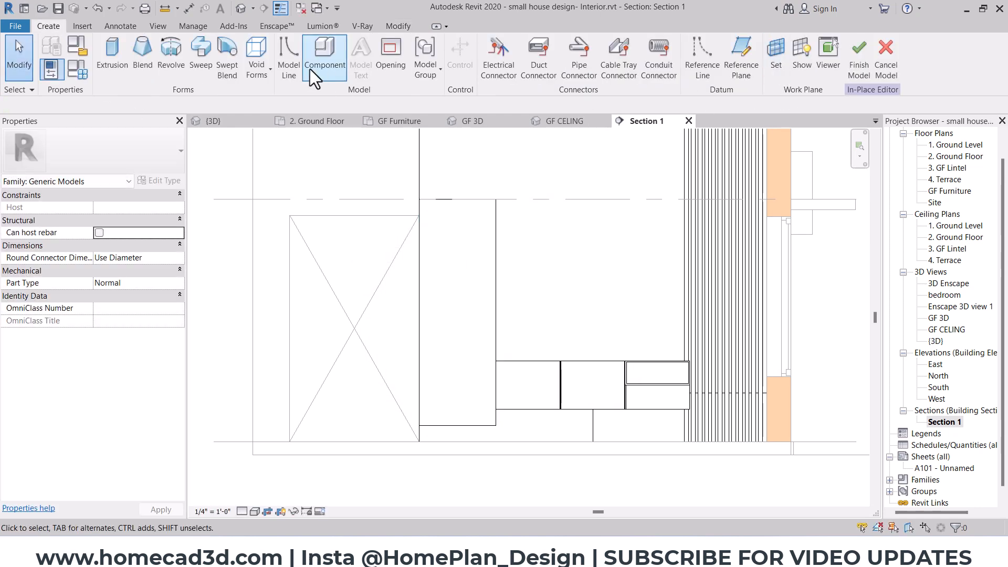
# Draw a model line along the top edge of the tall shelf unit, spanning its full width.
pyautogui.press('l')
pyautogui.press('i')
pyautogui.scroll(3, 430, 189)
pyautogui.click(394, 214)
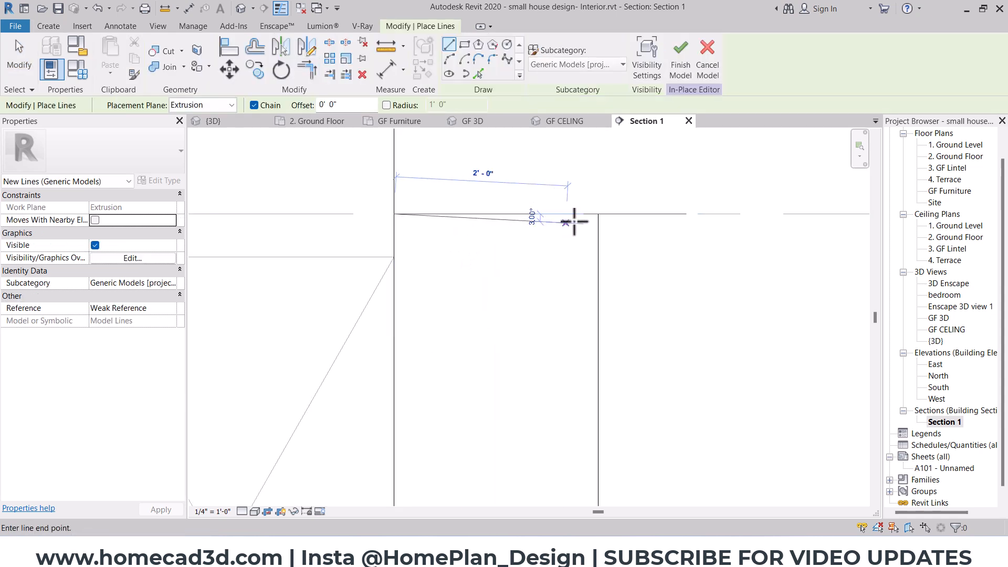
pyautogui.click(659, 216)
pyautogui.press('Escape')
pyautogui.scroll(-3, 621, 295)
pyautogui.press('Escape')
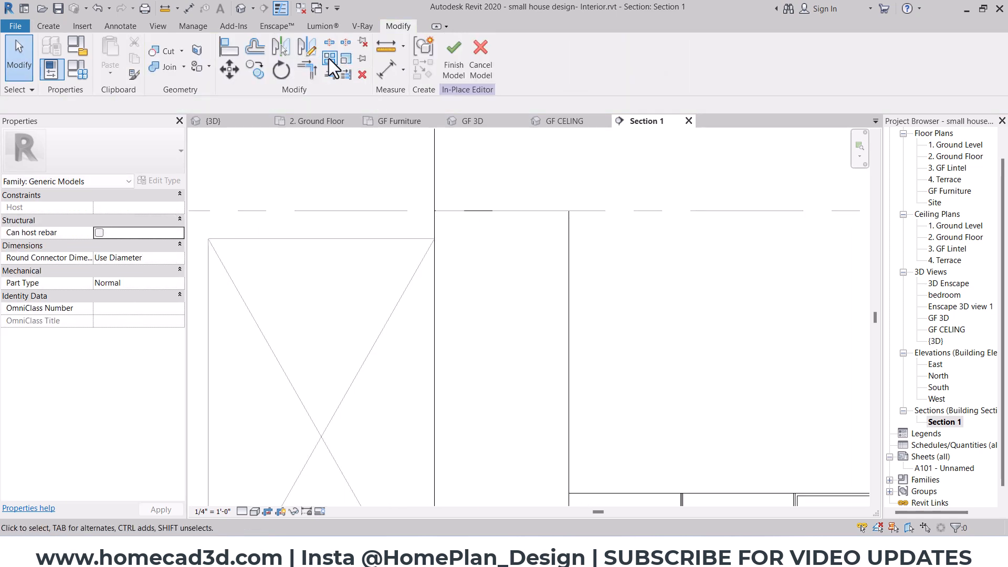
# Array the shelf unit's top model line down to its bottom edge as 5 evenly spaced lines, placing the copy as last.
pyautogui.click(329, 59)
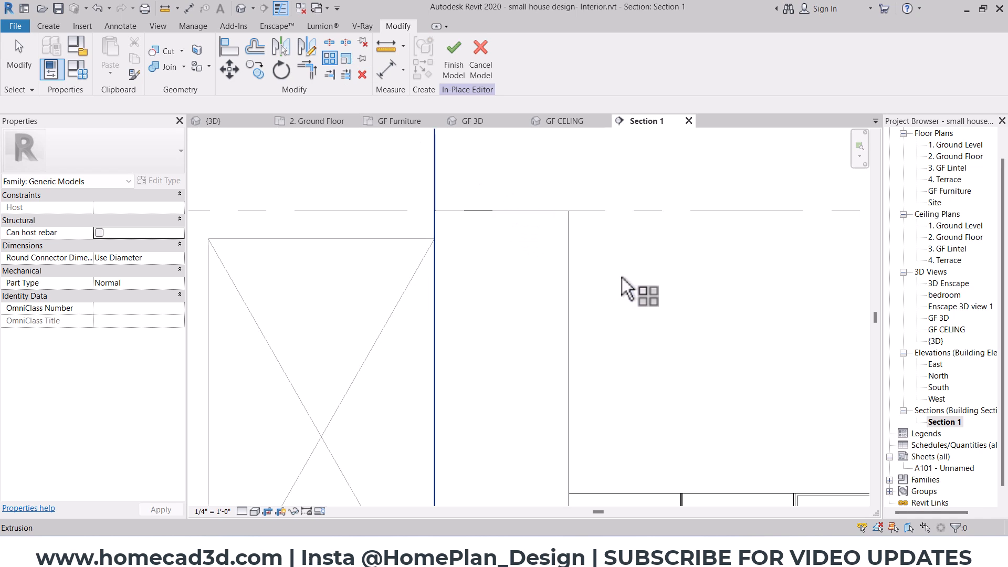
pyautogui.click(570, 211)
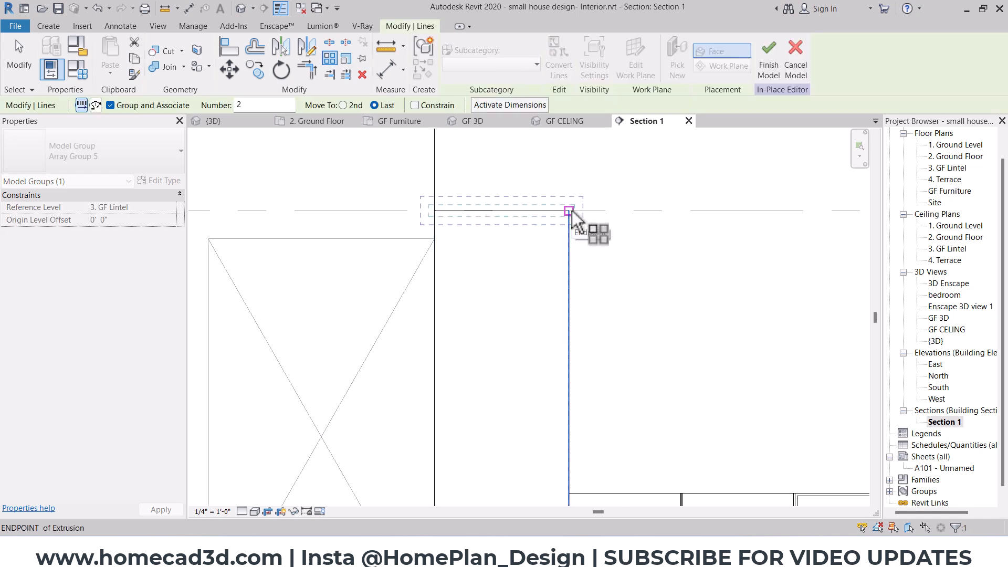
pyautogui.click(570, 211)
pyautogui.moveTo(571, 368); pyautogui.dragTo(570, 212, button='middle')
pyautogui.click(570, 449)
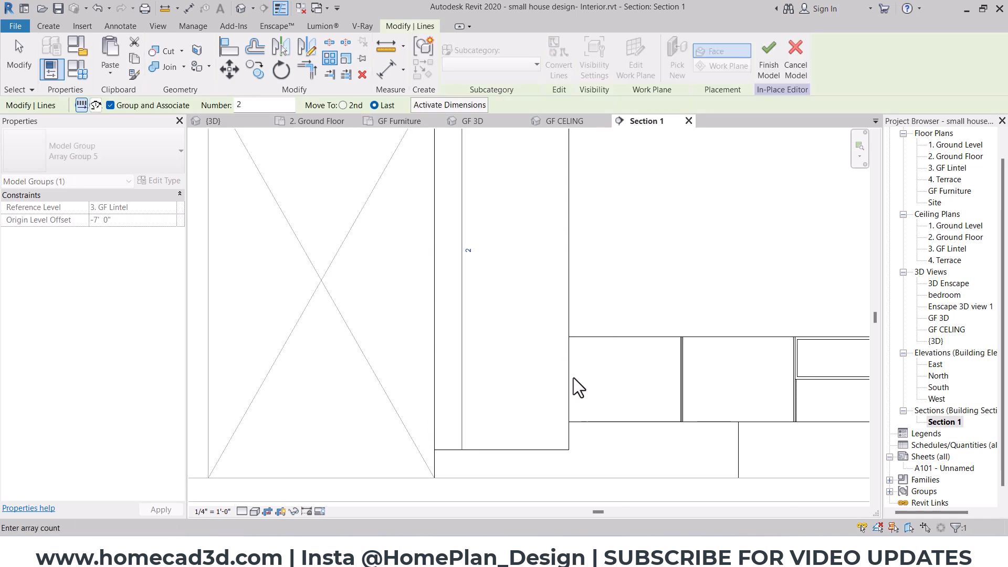
pyautogui.scroll(-1, 611, 338)
pyautogui.moveTo(648, 303); pyautogui.dragTo(627, 338, button='middle')
pyautogui.write('5')
pyautogui.press('Return')
pyautogui.moveTo(648, 288); pyautogui.dragTo(638, 298, button='middle')
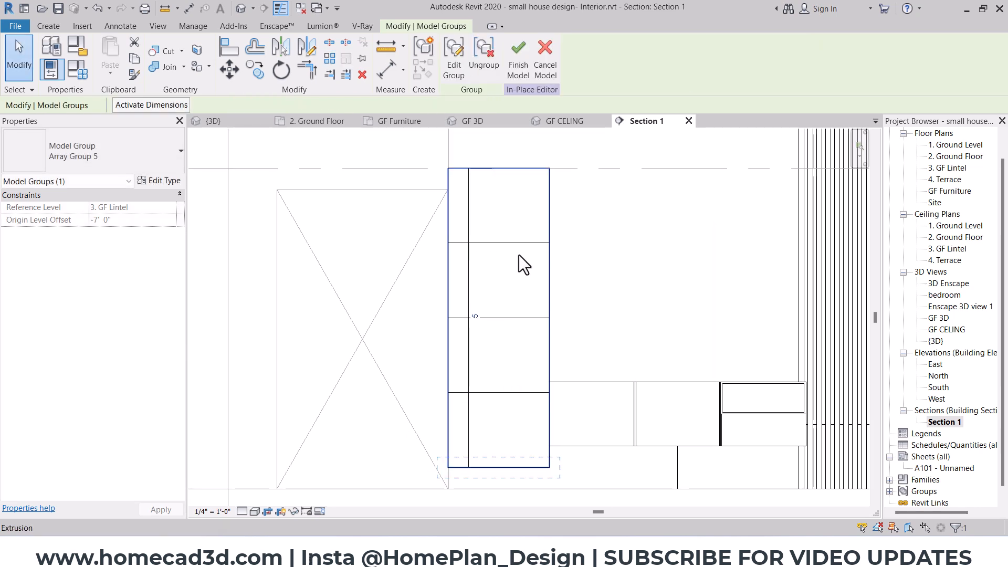
pyautogui.press('Escape')
# Start a void extrusion and pick the tall shelf unit's front face as its work plane.
pyautogui.scroll(2, 571, 207)
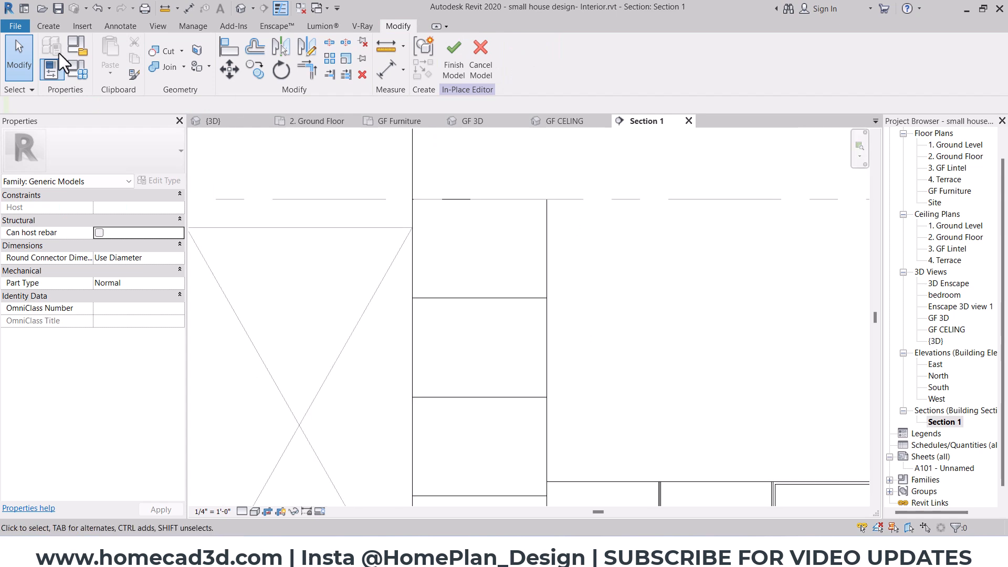
pyautogui.click(49, 26)
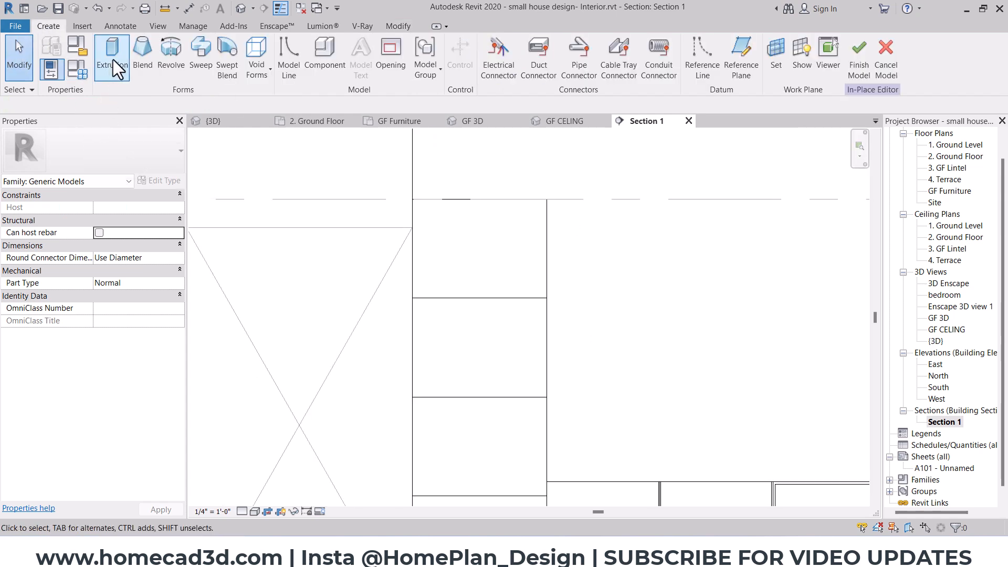
pyautogui.click(247, 70)
pyautogui.click(270, 93)
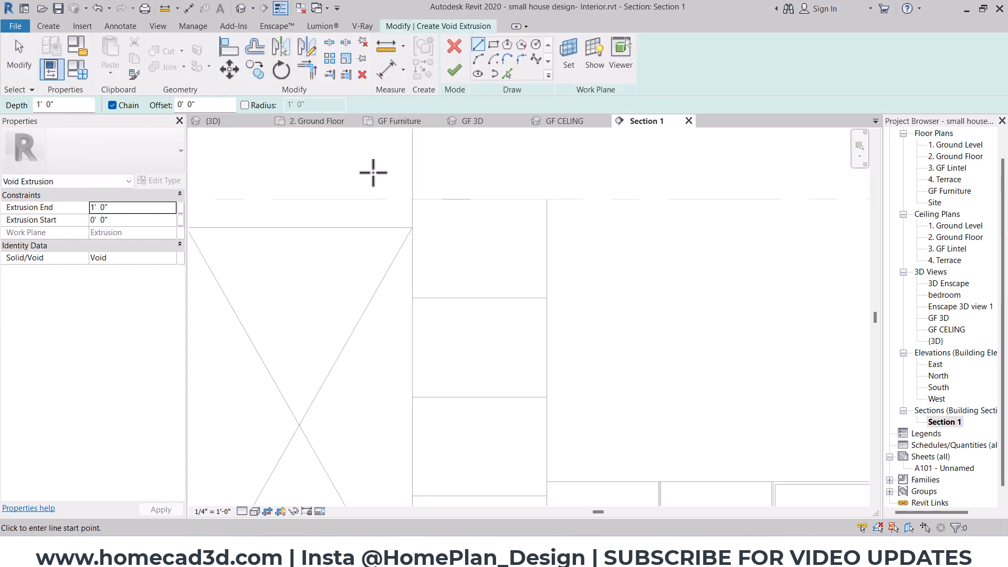
pyautogui.click(567, 61)
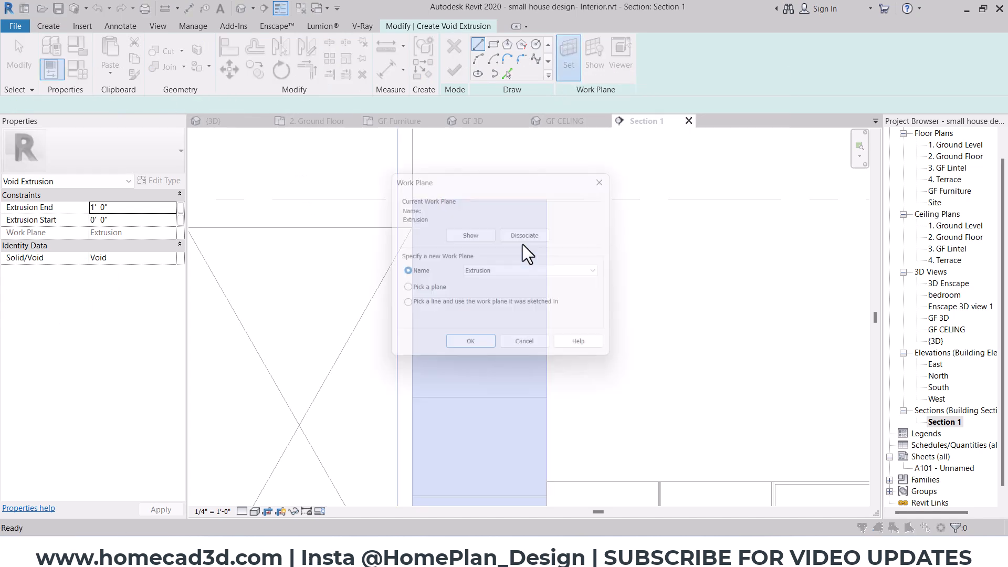
pyautogui.click(414, 291)
pyautogui.click(471, 349)
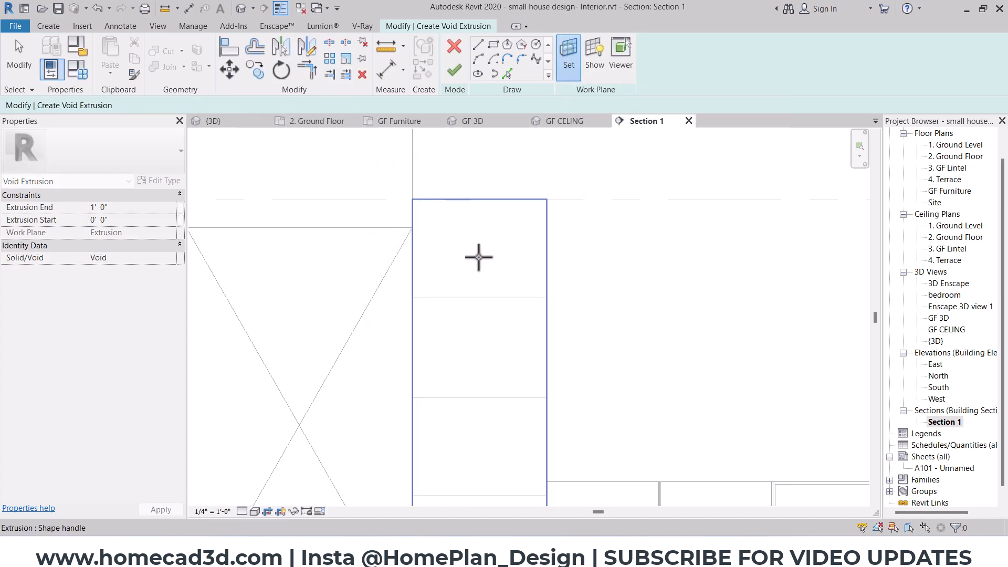
pyautogui.click(486, 200)
# Sketch a rectangle inside the top compartment, offset 1/2" inward from the compartment's edges.
pyautogui.click(493, 44)
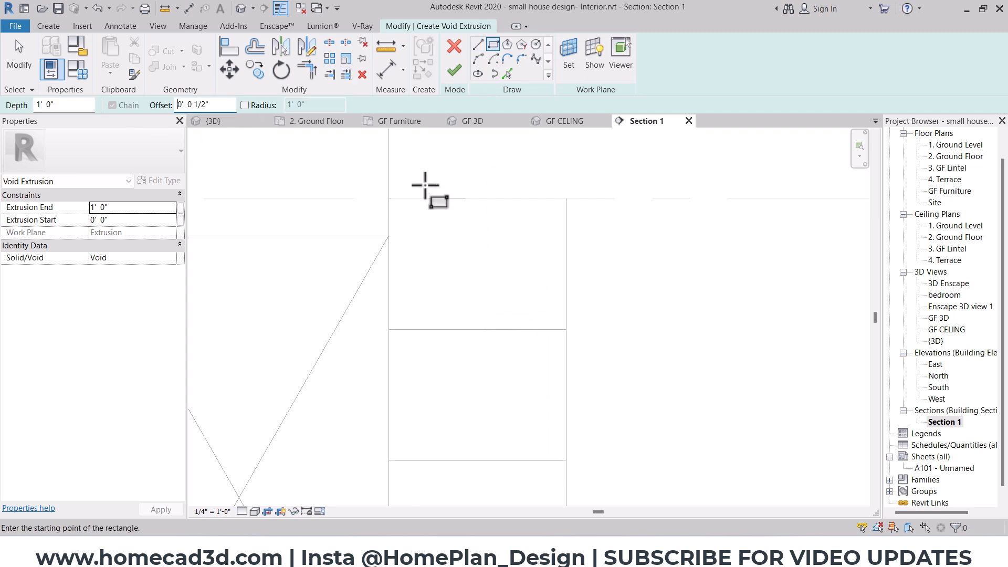
pyautogui.scroll(2, 423, 187)
pyautogui.click(375, 202)
pyautogui.scroll(1, 478, 281)
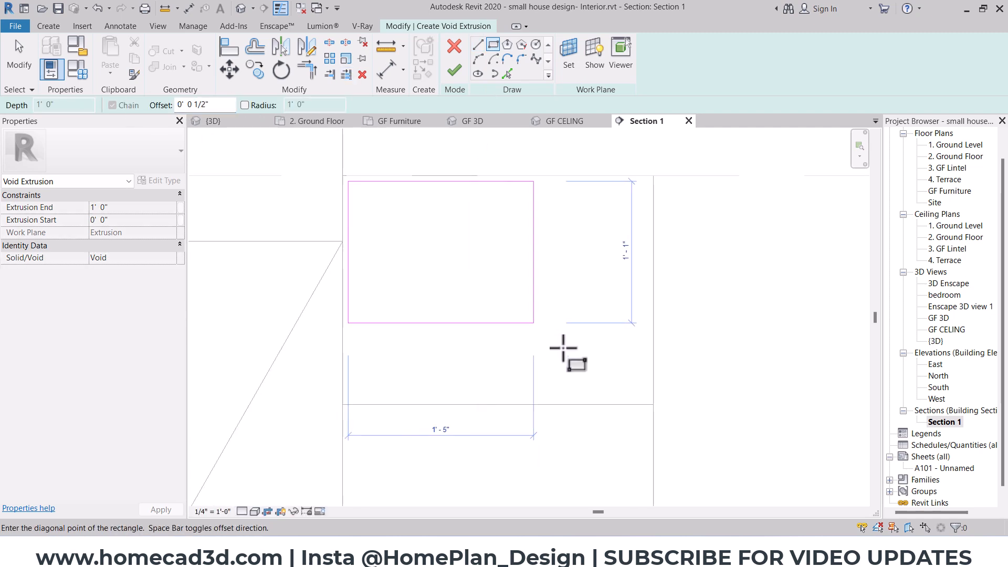
pyautogui.click(648, 399)
pyautogui.press('Escape')
pyautogui.press('Escape')
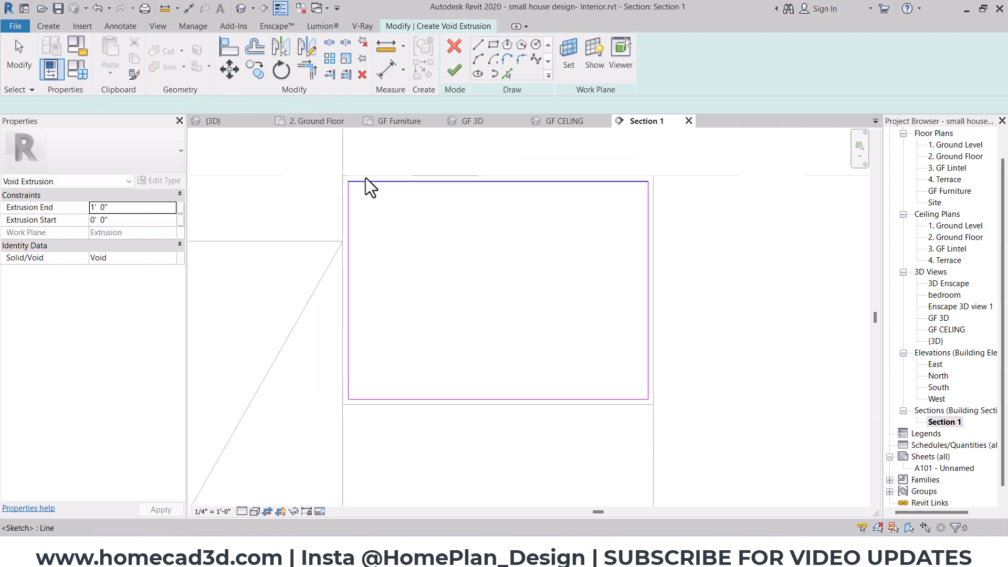
pyautogui.scroll(1, 360, 177)
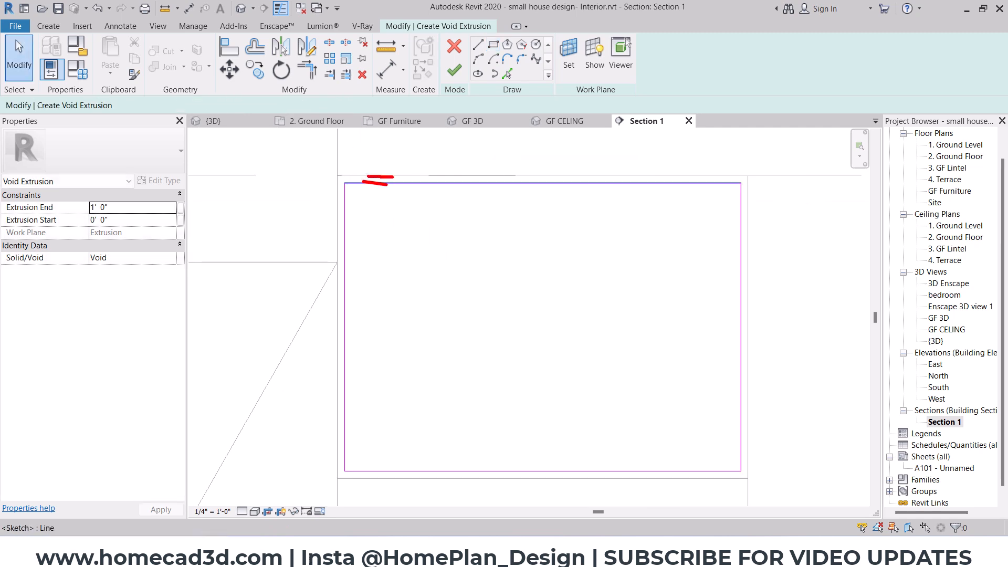
pyautogui.scroll(-2, 396, 217)
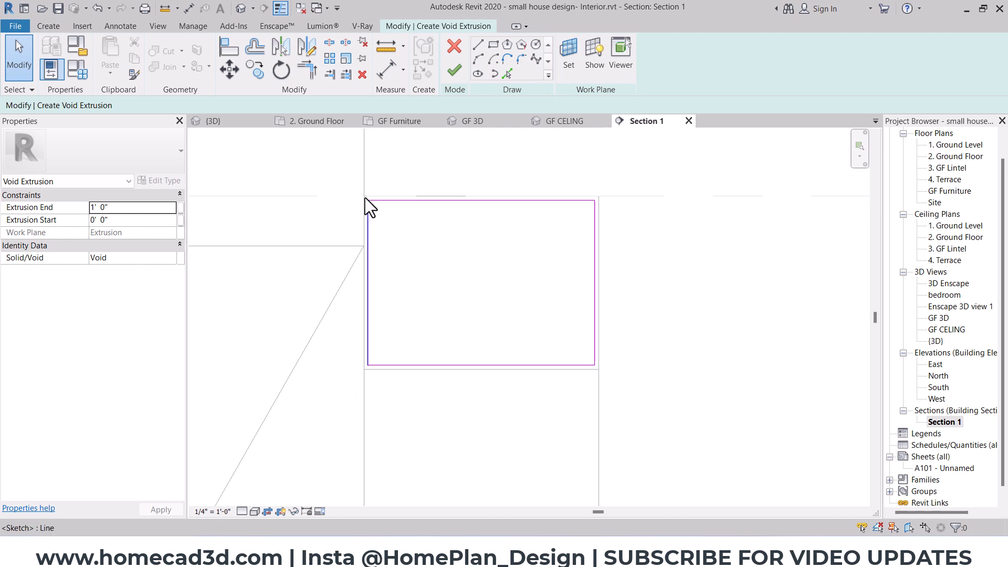
# Copy the top compartment's rectangle down into the three compartments below, using the shelf division points as references.
pyautogui.moveTo(335, 179); pyautogui.dragTo(623, 395)
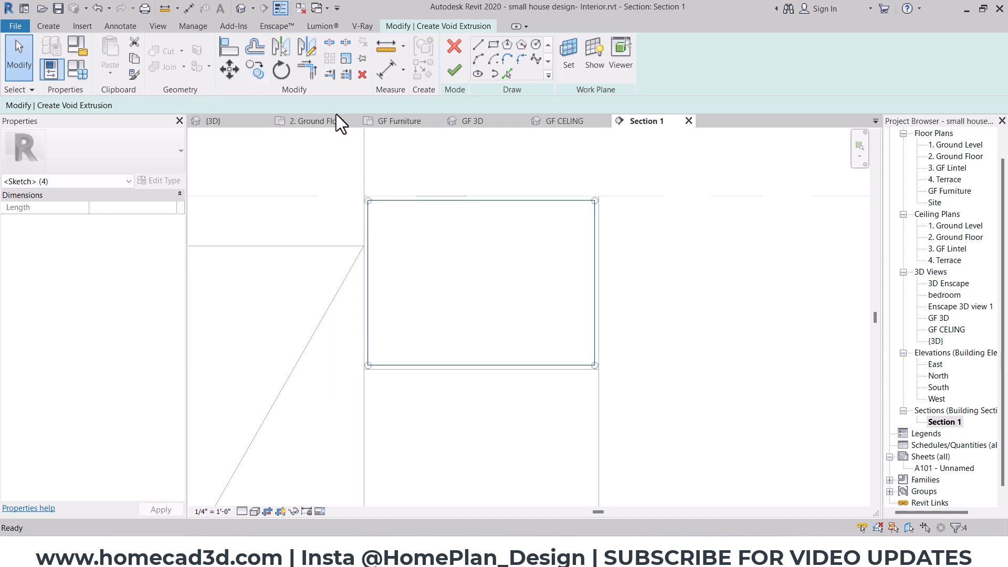
pyautogui.click(255, 69)
pyautogui.scroll(2, 602, 211)
pyautogui.click(599, 186)
pyautogui.moveTo(624, 444); pyautogui.dragTo(607, 323, button='middle')
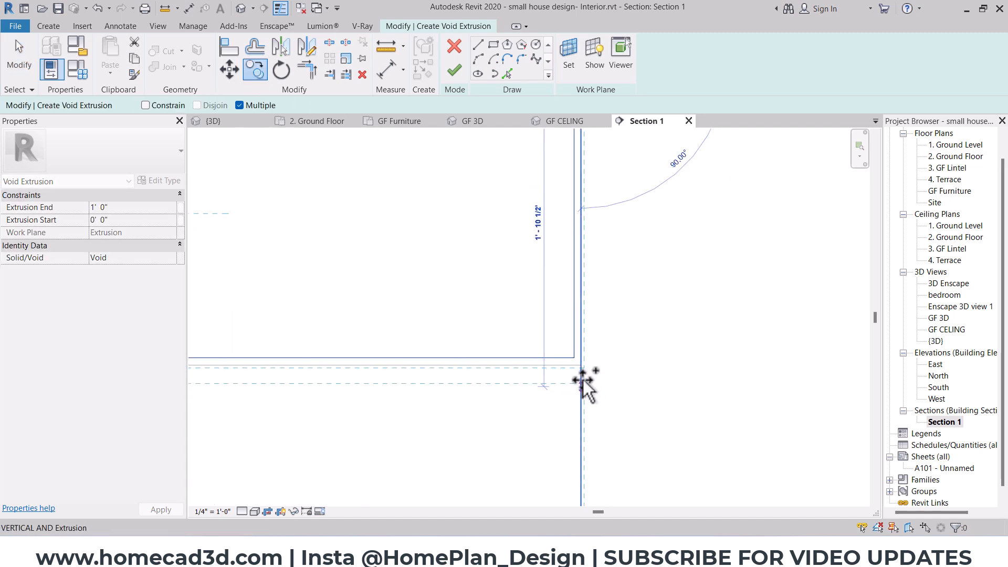
pyautogui.click(581, 366)
pyautogui.moveTo(591, 493); pyautogui.dragTo(597, 208, button='middle')
pyautogui.click(587, 386)
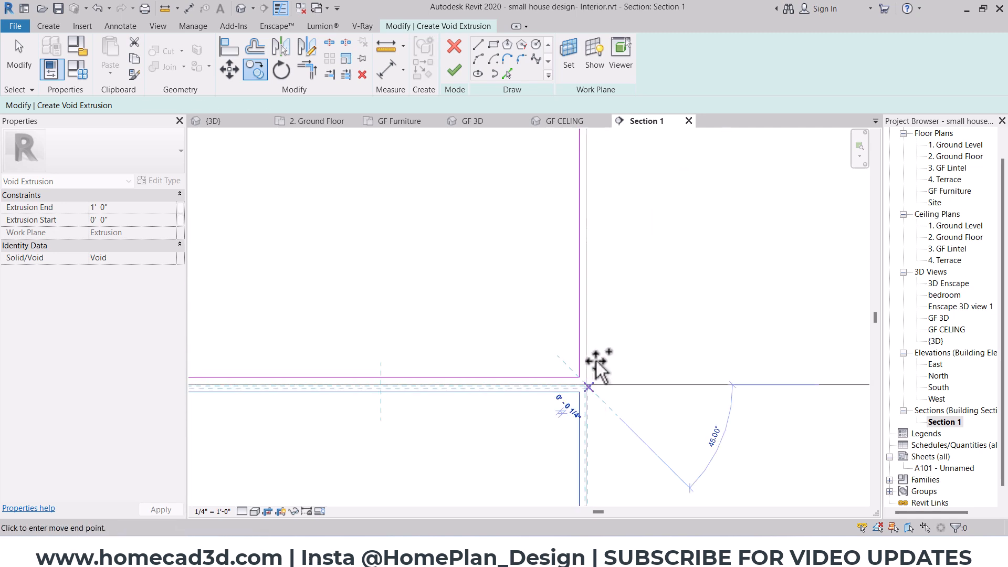
pyautogui.scroll(-1, 601, 388)
pyautogui.moveTo(608, 425); pyautogui.dragTo(611, 164, button='middle')
pyautogui.scroll(1, 602, 345)
pyautogui.click(593, 309)
pyautogui.scroll(-2, 596, 304)
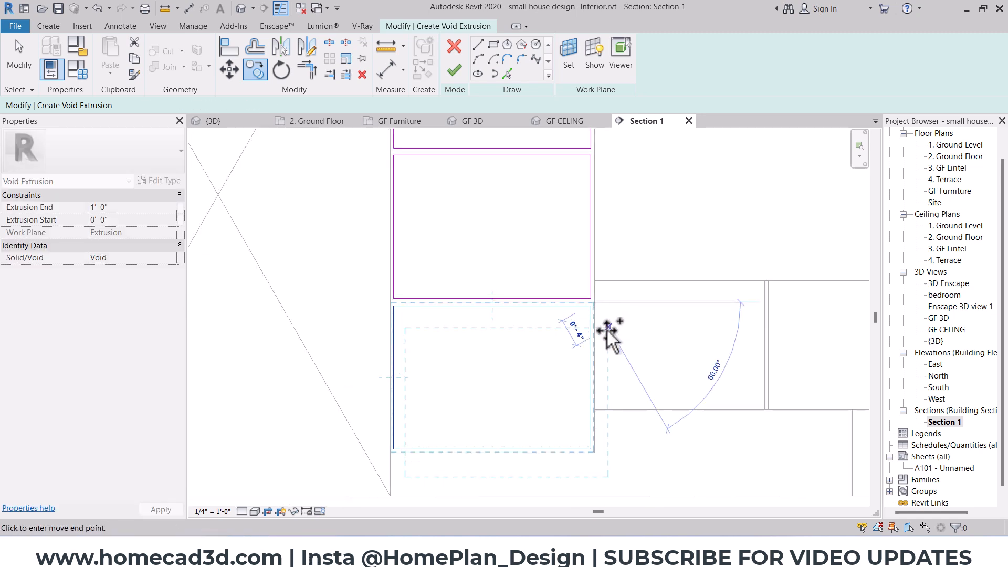
pyautogui.scroll(-1, 607, 329)
pyautogui.moveTo(625, 230); pyautogui.dragTo(610, 362, button='middle')
pyautogui.press('Escape')
# Compare the margin at the unit's outer top corner with the gap between neighbouring compartment rectangles.
pyautogui.scroll(2, 567, 330)
pyautogui.scroll(3, 565, 328)
pyautogui.moveTo(593, 236); pyautogui.dragTo(603, 472, button='middle')
pyautogui.scroll(2, 609, 237)
pyautogui.scroll(1, 625, 350)
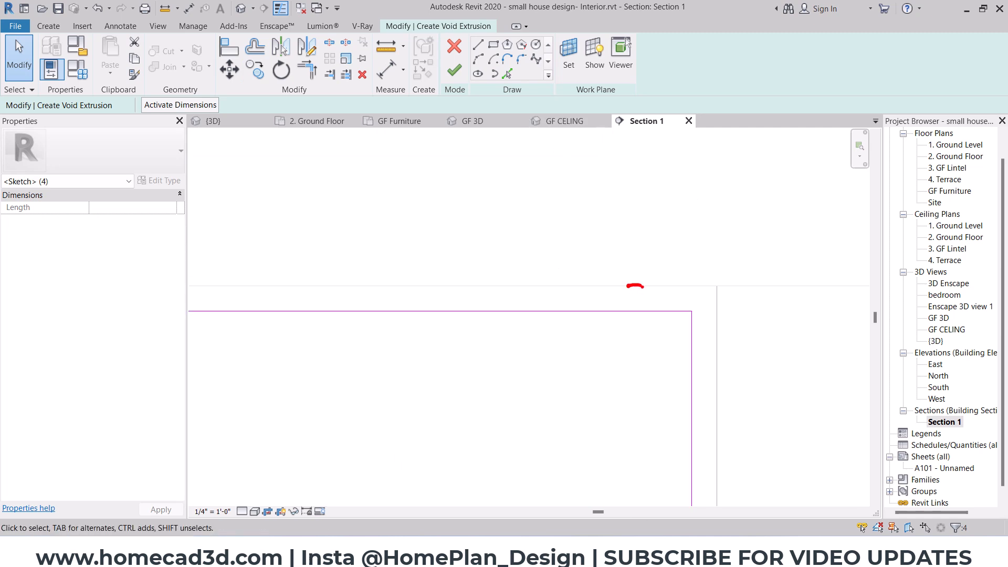
pyautogui.scroll(-1, 603, 341)
pyautogui.scroll(-1, 623, 383)
pyautogui.scroll(1, 623, 371)
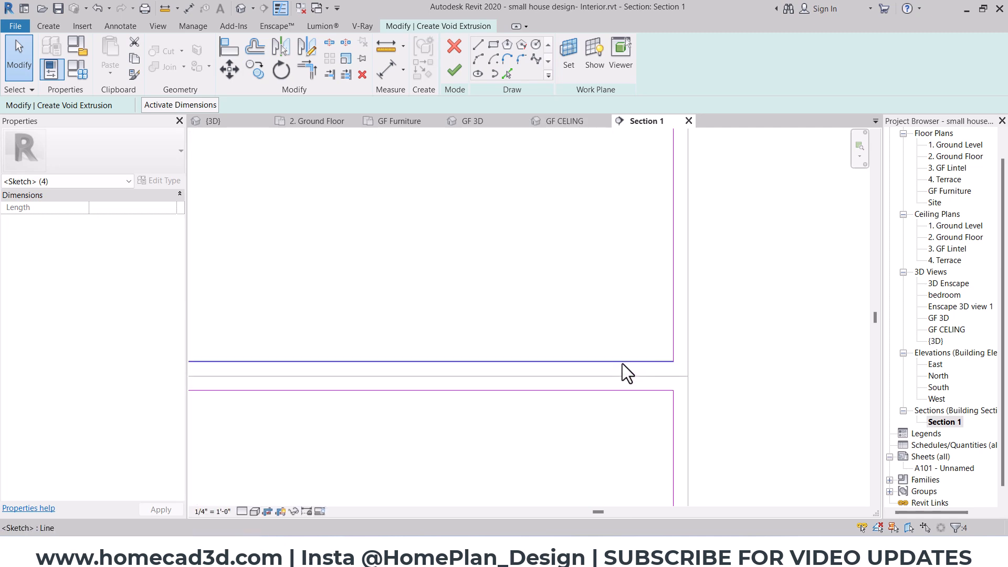
pyautogui.scroll(2, 621, 362)
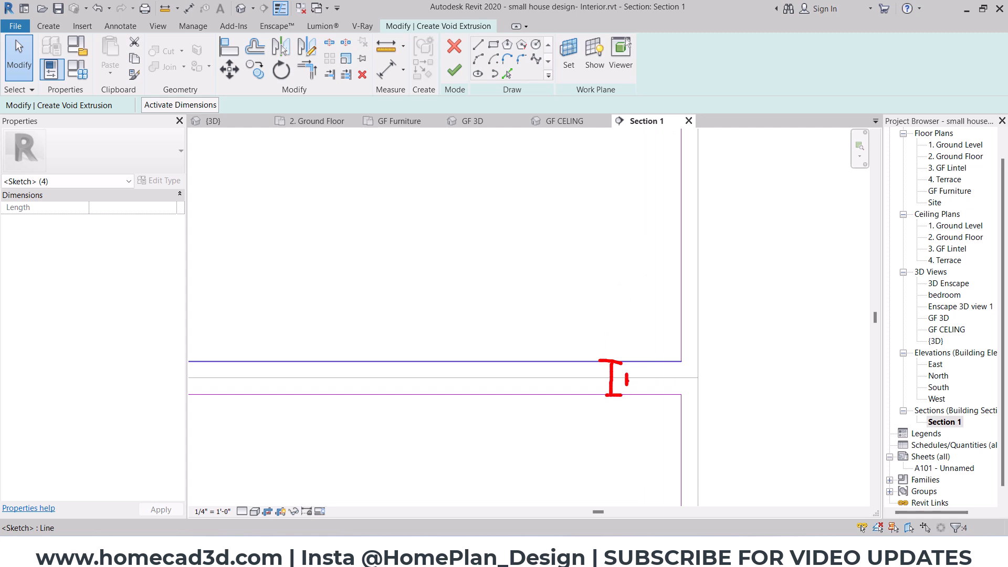
pyautogui.scroll(-2, 559, 362)
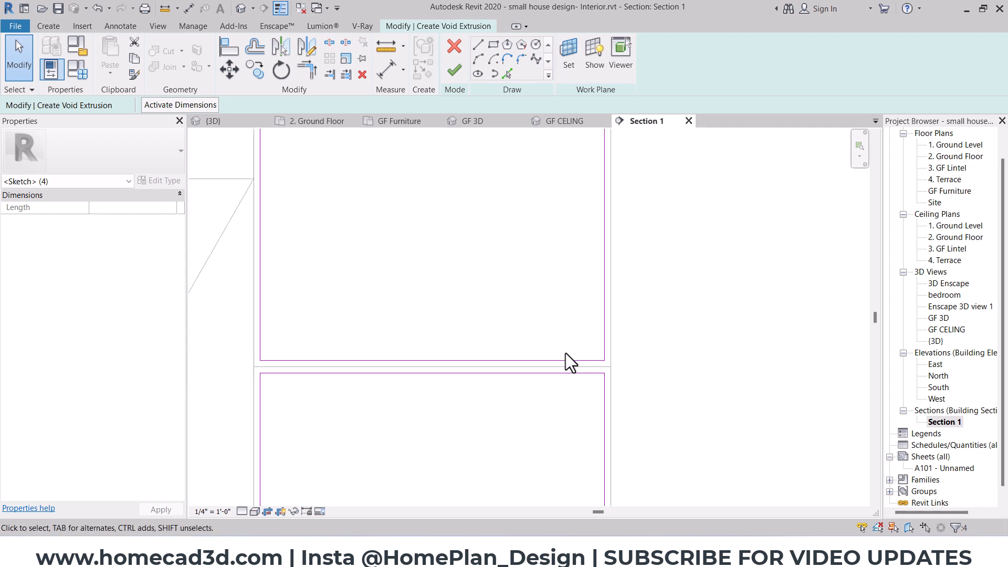
pyautogui.scroll(-2, 612, 288)
pyautogui.scroll(2, 597, 172)
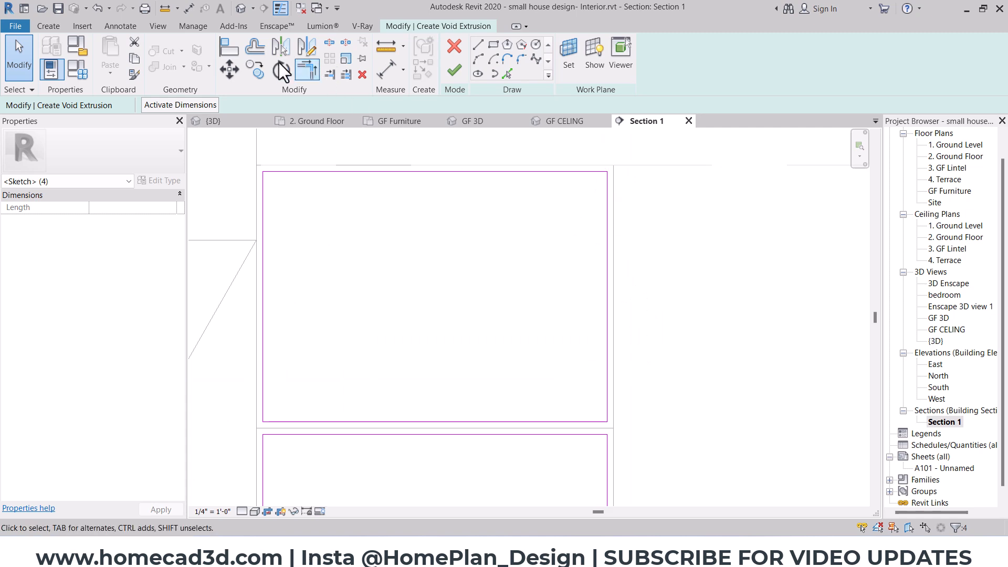
# Offset the outer sketch lines of the upper compartment rectangles 1/4" inward without keeping copies.
pyautogui.press('o')
pyautogui.press('f')
pyautogui.click(322, 104)
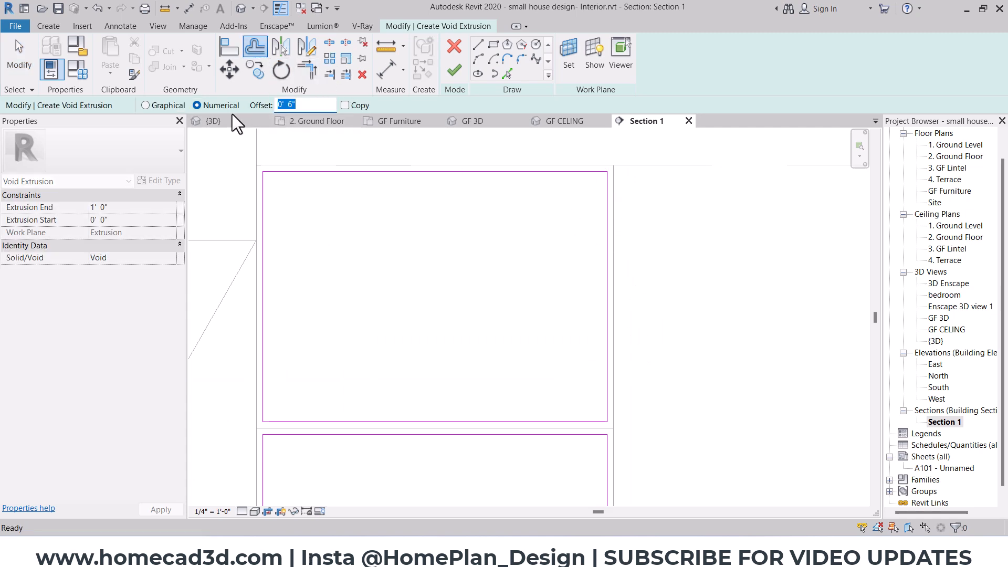
pyautogui.write('.5"')
pyautogui.moveTo(292, 107); pyautogui.dragTo(209, 109)
pyautogui.write('.25"')
pyautogui.press('Return')
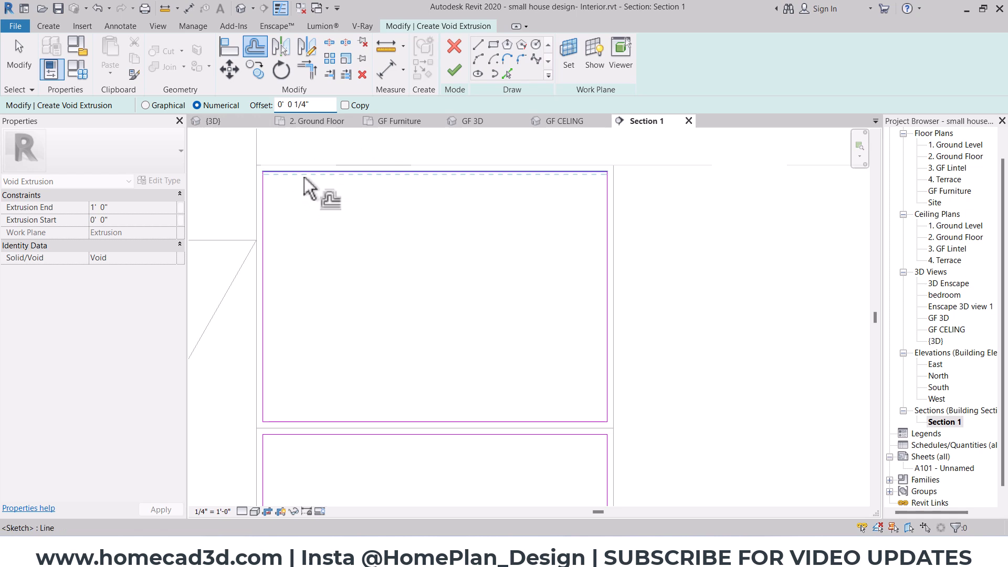
pyautogui.click(604, 228)
pyautogui.scroll(1, 569, 344)
pyautogui.moveTo(575, 438)
pyautogui.mouseDown(button='middle')
pyautogui.moveTo(569, 345)
pyautogui.moveTo(659, 312)
pyautogui.mouseUp(button='middle')
pyautogui.scroll(2, 569, 345)
pyautogui.click(630, 381)
pyautogui.scroll(-2, 597, 363)
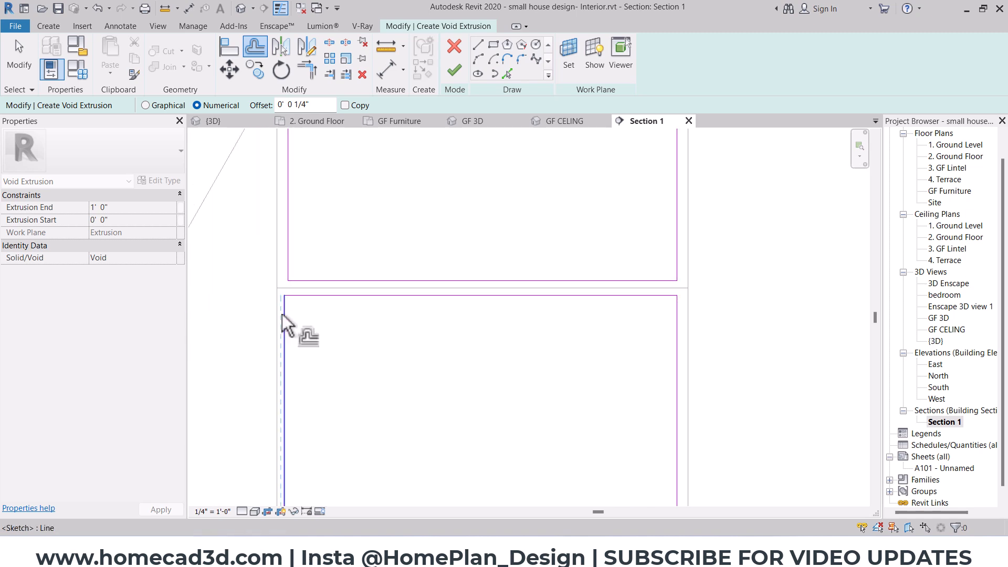
# Undo the last line offset and offset the side lines of the lower compartment rectangles 1/4" inward.
pyautogui.hotkey('ctrl', 'z')
pyautogui.scroll(-2, 341, 316)
pyautogui.moveTo(383, 373); pyautogui.dragTo(449, 414, button='middle')
pyautogui.scroll(2, 521, 344)
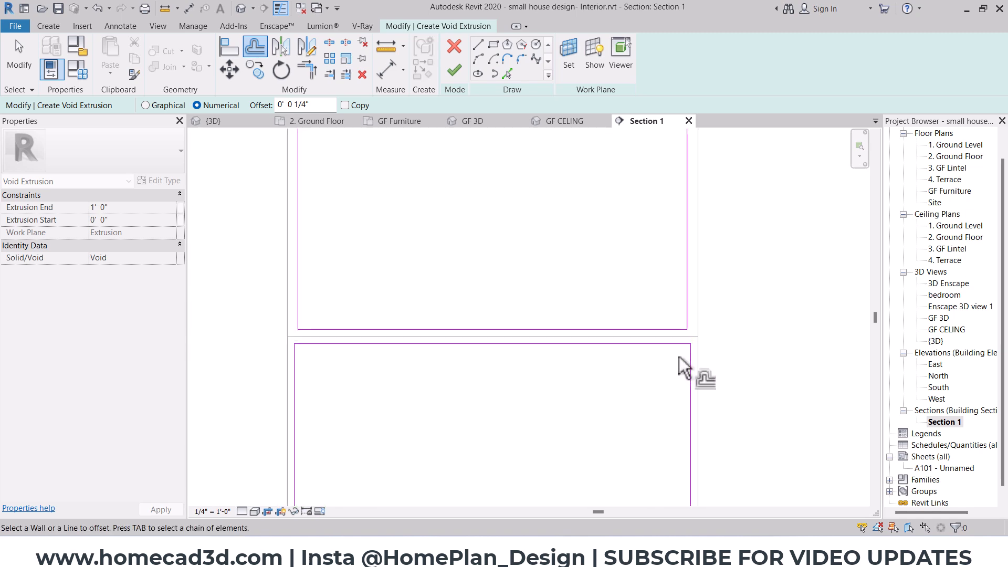
pyautogui.scroll(-2, 571, 308)
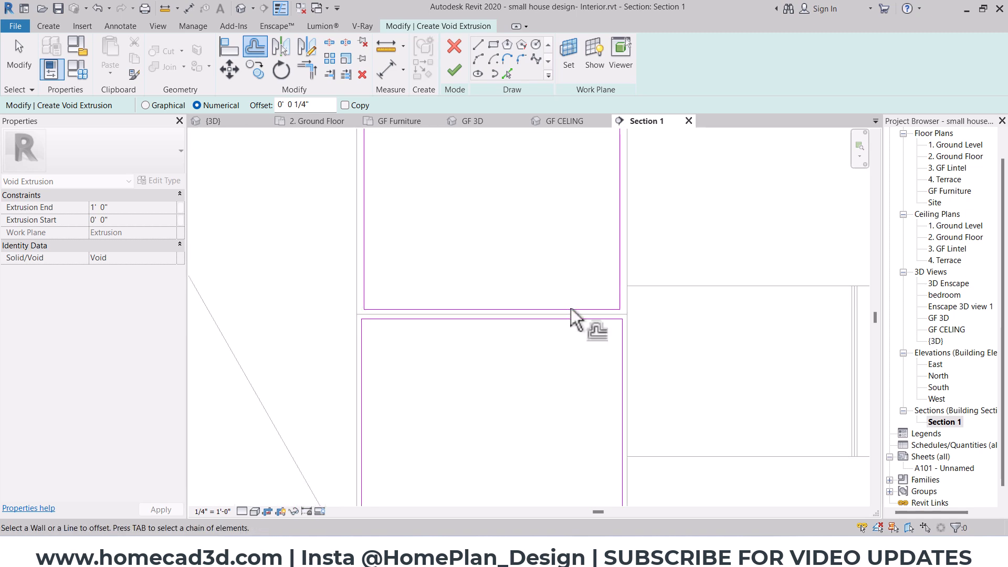
pyautogui.scroll(2, 588, 315)
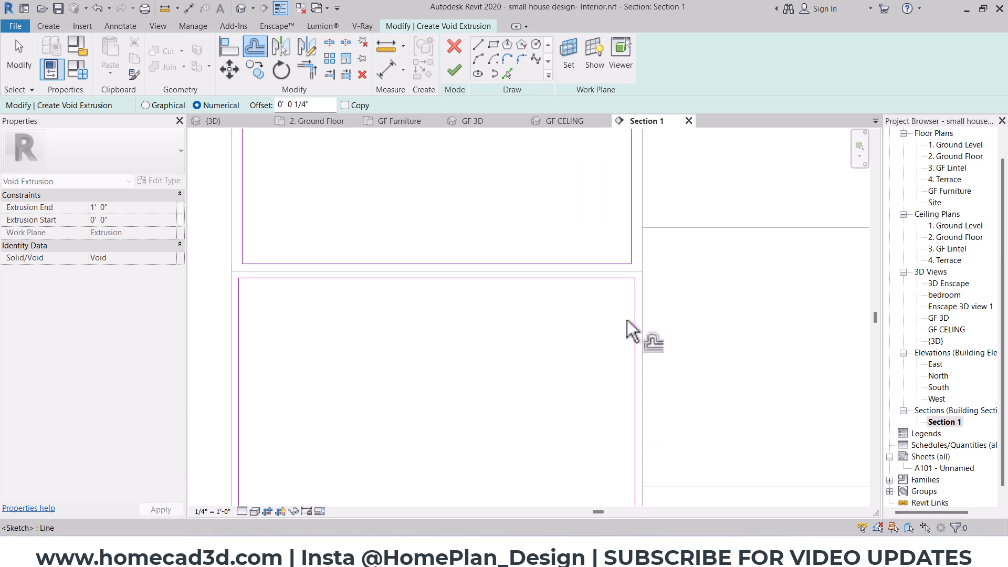
pyautogui.scroll(-2, 415, 398)
pyautogui.scroll(-1, 418, 405)
pyautogui.moveTo(419, 404); pyautogui.dragTo(459, 318, button='middle')
pyautogui.moveTo(522, 244); pyautogui.dragTo(513, 365, button='middle')
pyautogui.scroll(4, 468, 263)
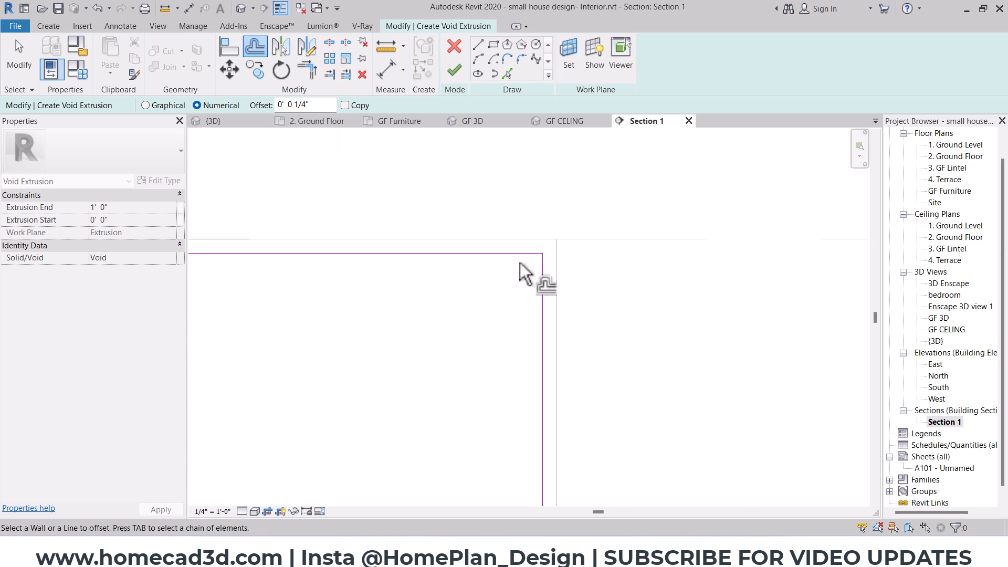
pyautogui.press('Escape')
# Check the top rectangle's adjusted margins and its spacing from the second compartment rectangle.
pyautogui.scroll(-2, 553, 242)
pyautogui.scroll(2, 539, 248)
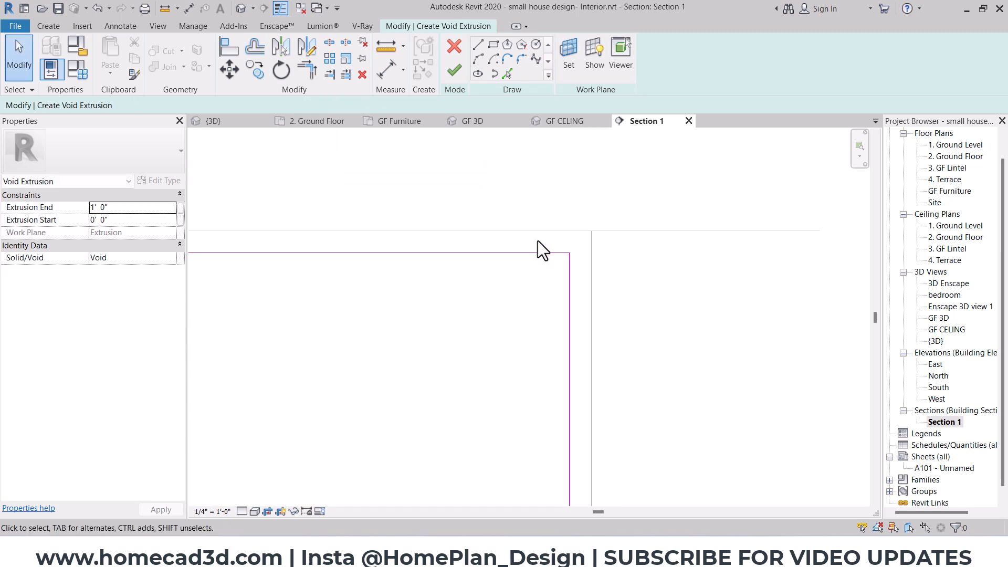
pyautogui.hotkey('ctrl', '2')
pyautogui.moveTo(529, 226); pyautogui.dragTo(555, 226)
pyautogui.press('Escape')
pyautogui.scroll(-3, 581, 311)
pyautogui.moveTo(581, 310); pyautogui.dragTo(637, 152, button='middle')
pyautogui.scroll(2, 573, 389)
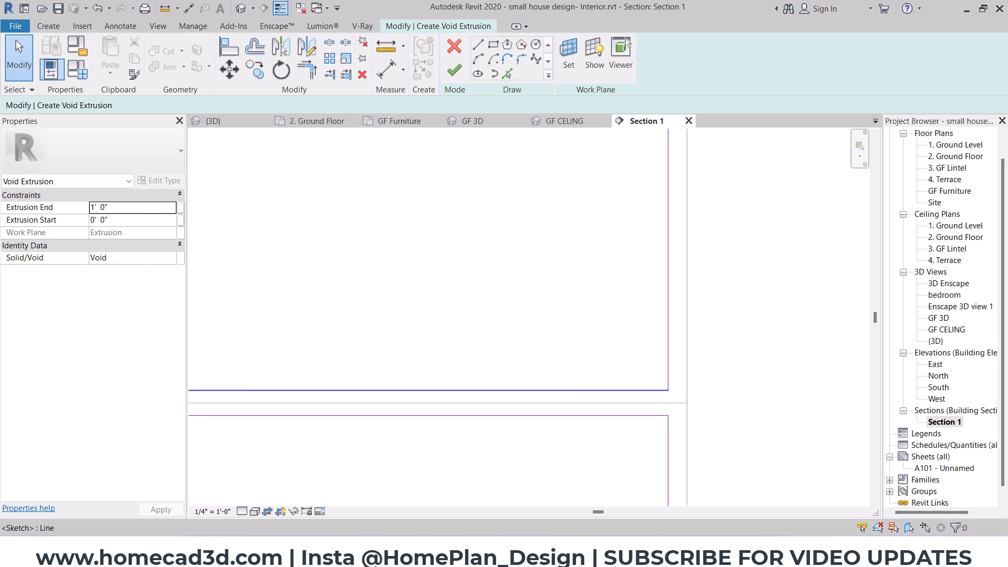
pyautogui.press('Escape')
pyautogui.scroll(-3, 530, 365)
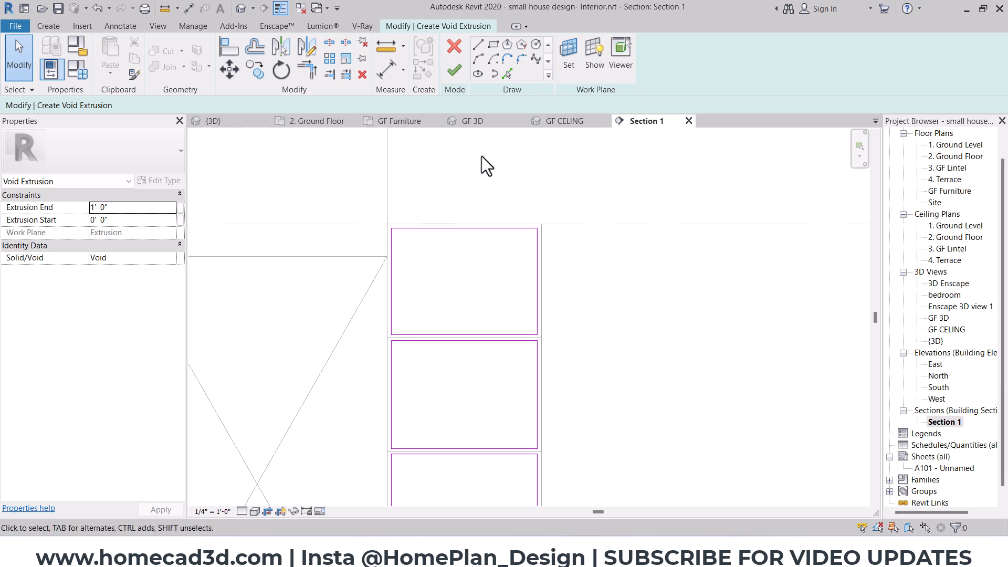
# Finish the void extrusion in the GF 3D view to cut the four compartments into the tall shelf unit.
pyautogui.click(486, 125)
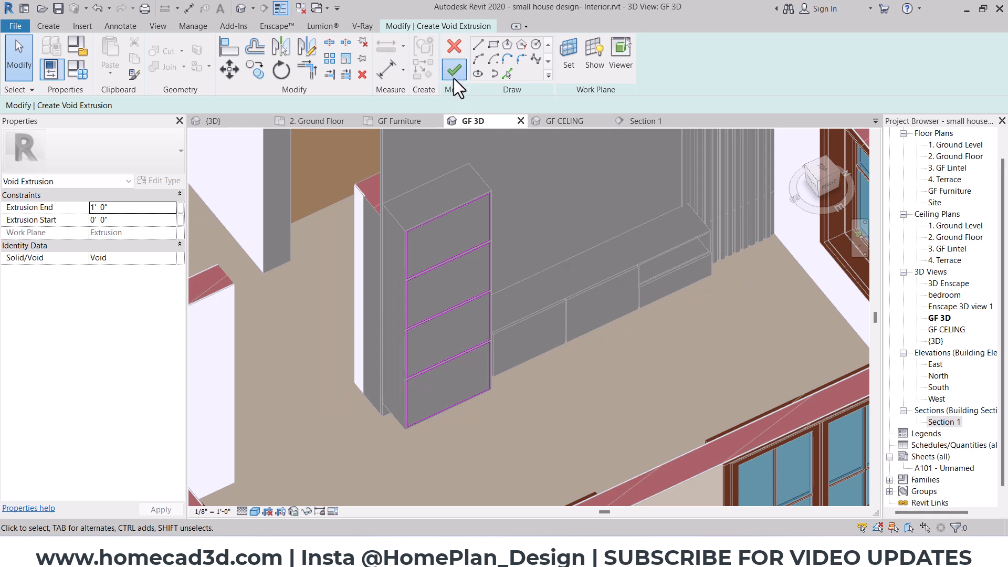
pyautogui.click(454, 73)
pyautogui.scroll(5, 496, 315)
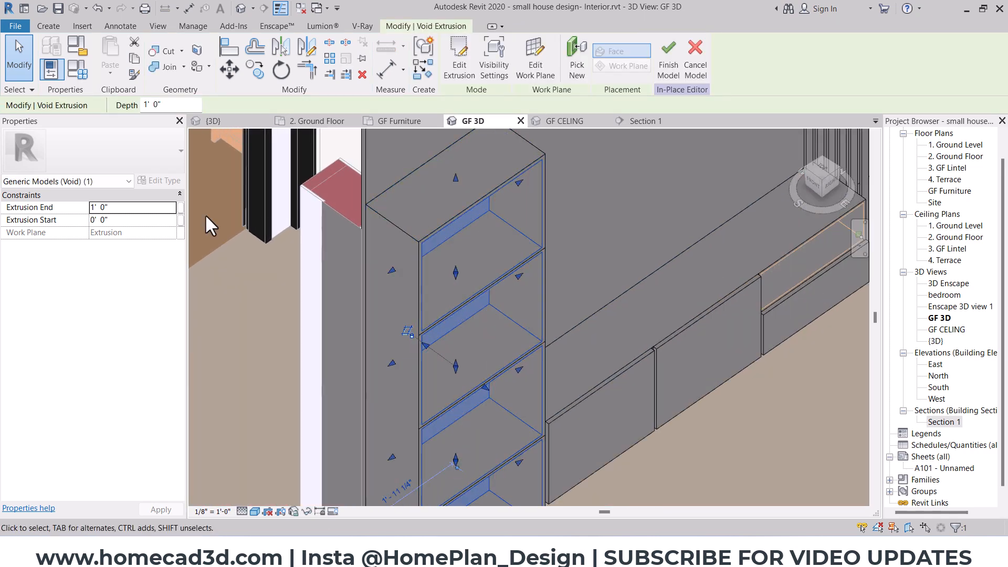
# Set the compartment void's extrusion end to 11.5 so that the tall shelf unit keeps a back panel.
pyautogui.click(130, 209)
pyautogui.write('0 11')
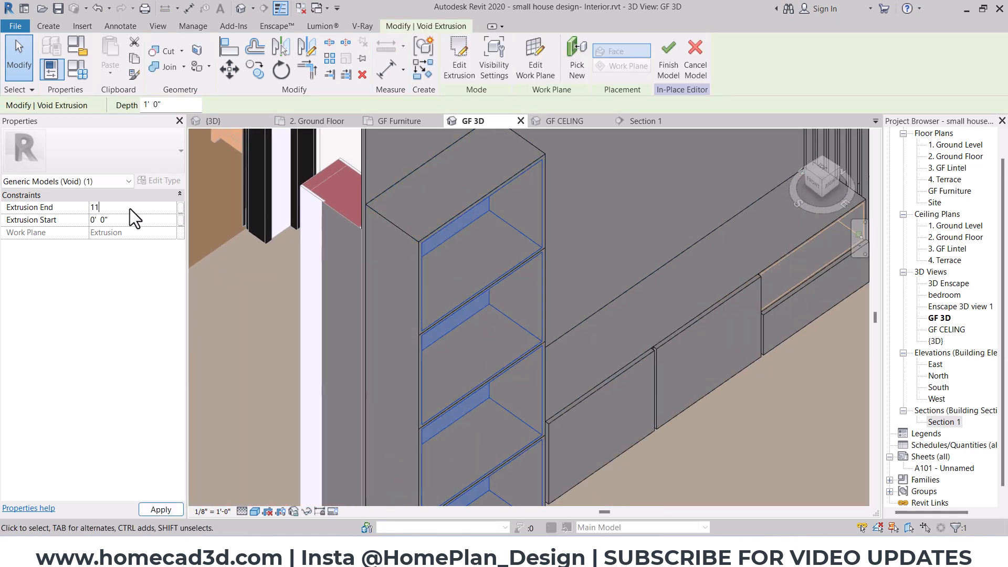
pyautogui.press('Return')
pyautogui.write('.5')
pyautogui.click(584, 275)
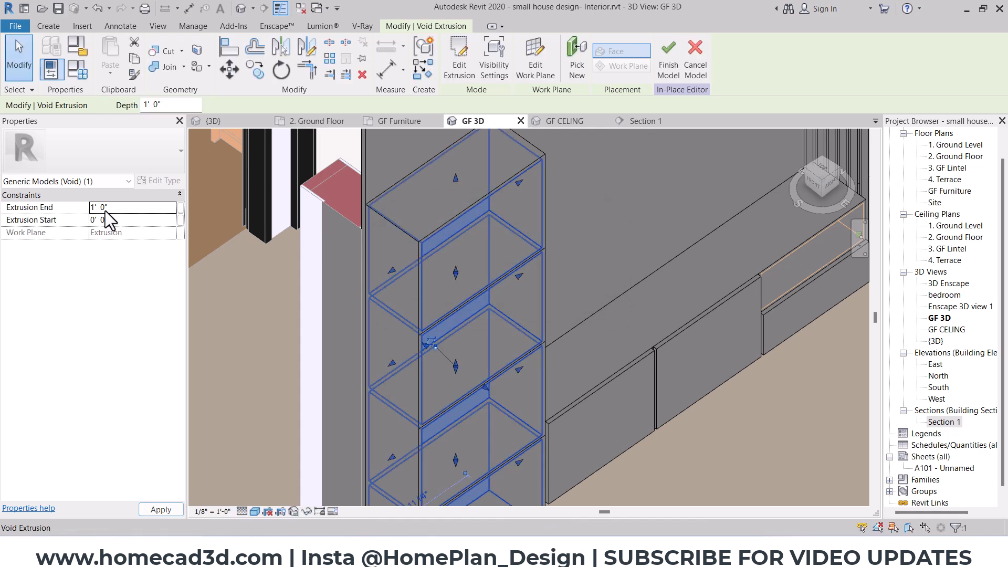
pyautogui.click(128, 207)
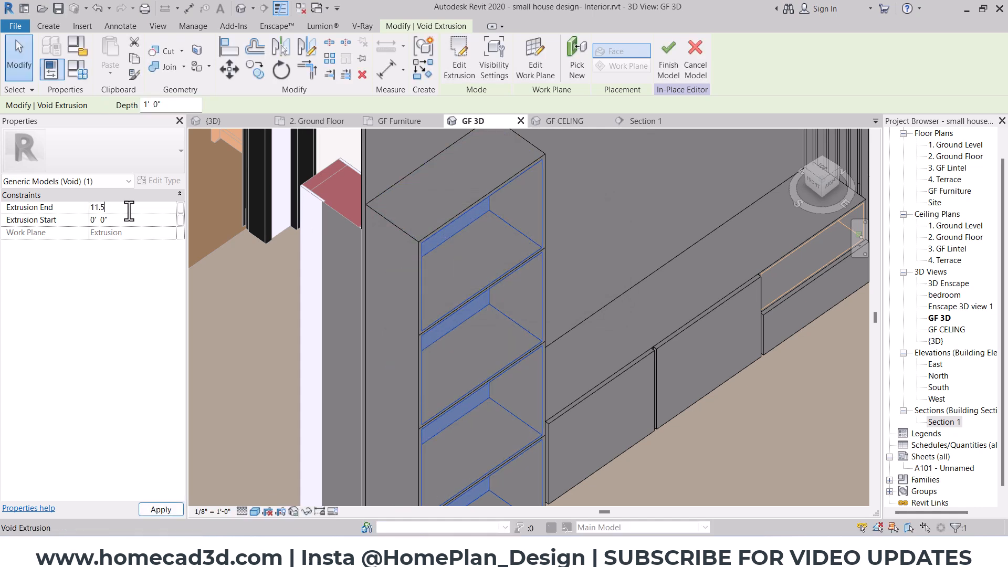
pyautogui.click(580, 293)
# Inspect the hollowed shelf unit in 3D and study the wall shelf above the TV in the browser's reference image.
pyautogui.keyDown('shift'); pyautogui.moveTo(612, 399); pyautogui.dragTo(481, 352, button='middle'); pyautogui.keyUp('shift')
pyautogui.click(461, 199)
pyautogui.keyDown('shift'); pyautogui.moveTo(461, 252); pyautogui.dragTo(509, 284, button='middle'); pyautogui.keyUp('shift')
pyautogui.click(576, 322)
pyautogui.scroll(-2, 576, 322)
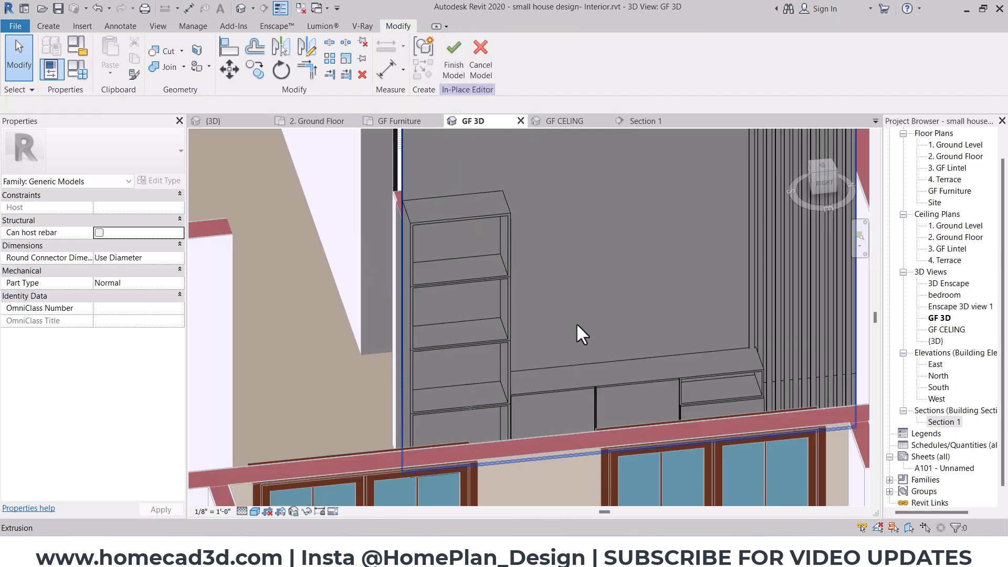
pyautogui.keyDown('shift'); pyautogui.moveTo(575, 322); pyautogui.dragTo(630, 357, button='middle'); pyautogui.keyUp('shift')
pyautogui.moveTo(629, 357)
pyautogui.mouseDown(button='middle')
pyautogui.moveTo(633, 342)
pyautogui.moveTo(614, 363)
pyautogui.mouseUp(button='middle')
pyautogui.hotkey('alt', 'Tab')
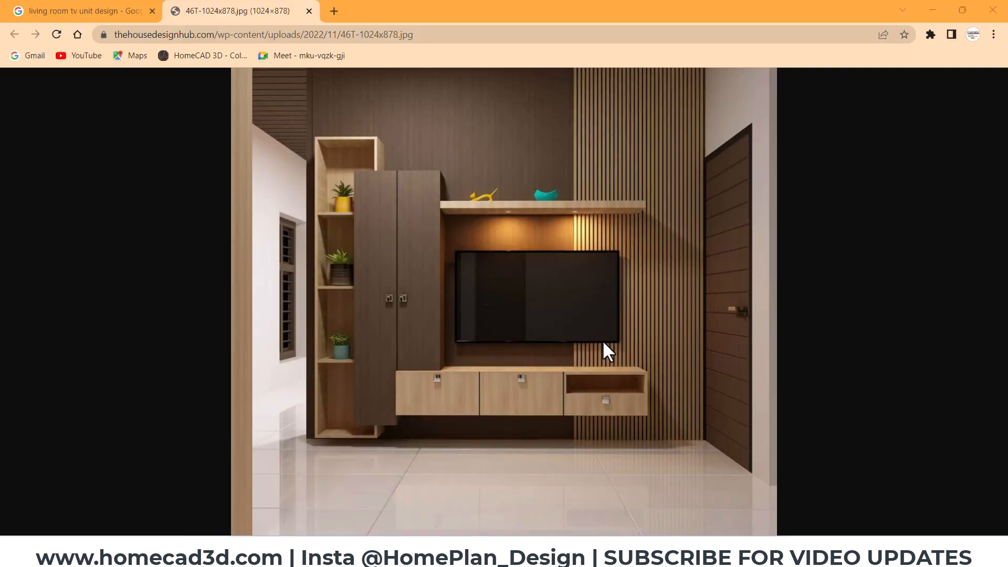
pyautogui.keyDown('shift'); pyautogui.moveTo(569, 217); pyautogui.dragTo(650, 212); pyautogui.keyUp('shift')
pyautogui.press('Escape')
pyautogui.hotkey('alt', 'Tab')
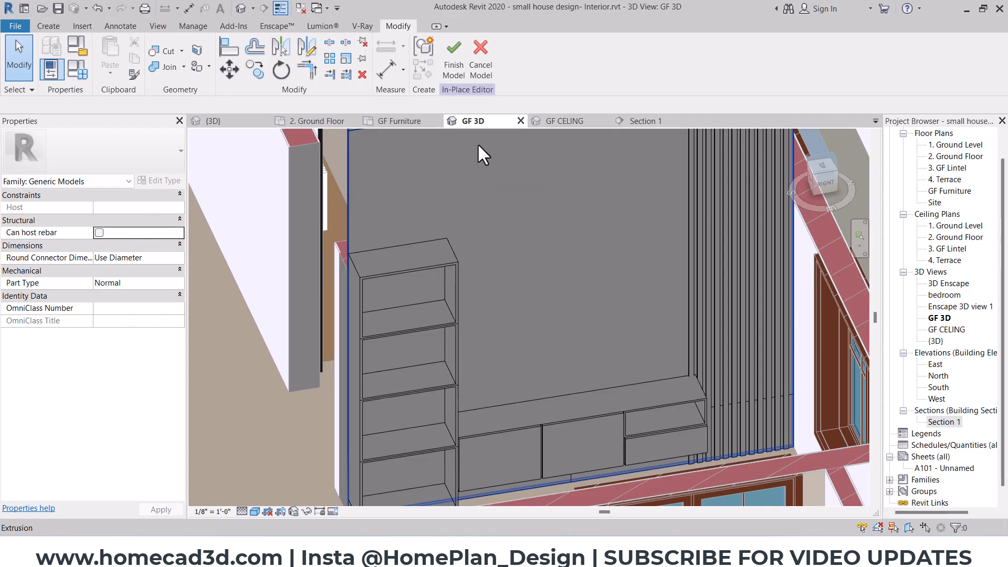
# Start a solid extrusion for the wall shelf in the Section 1 view, with its work plane specified by picking a plane.
pyautogui.click(651, 121)
pyautogui.scroll(-3, 653, 304)
pyautogui.scroll(2, 518, 270)
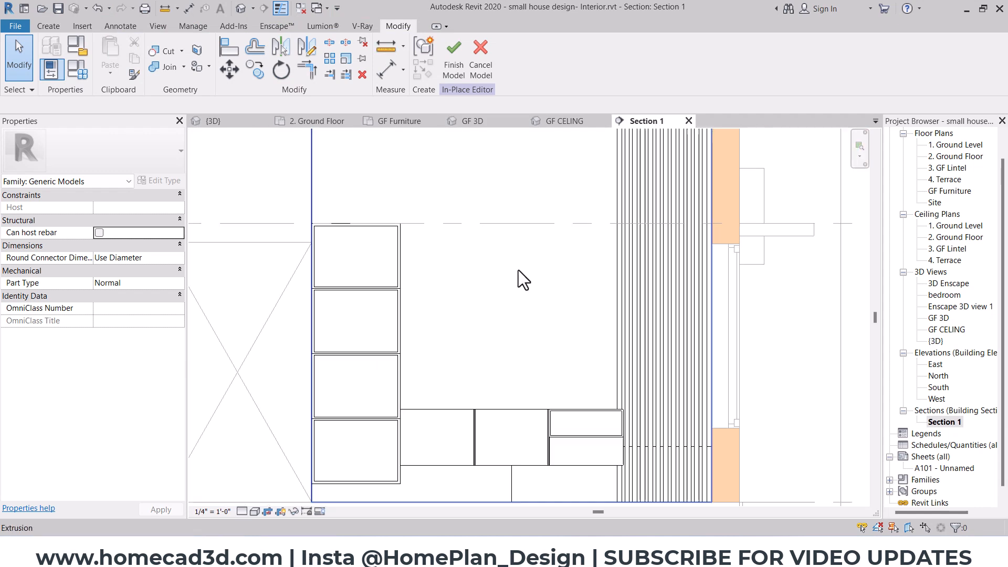
pyautogui.scroll(1, 454, 248)
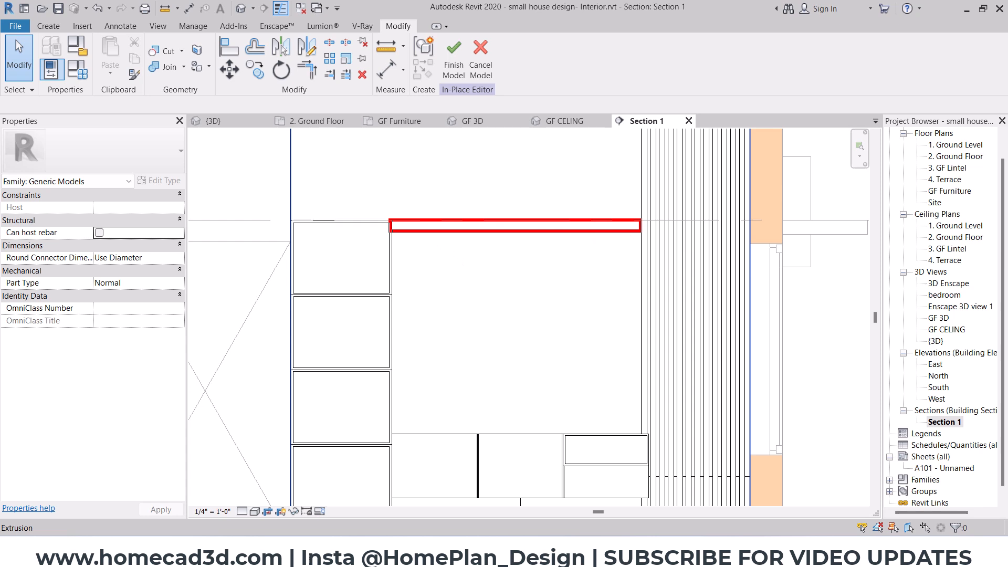
pyautogui.click(640, 232)
pyautogui.scroll(-4, 585, 284)
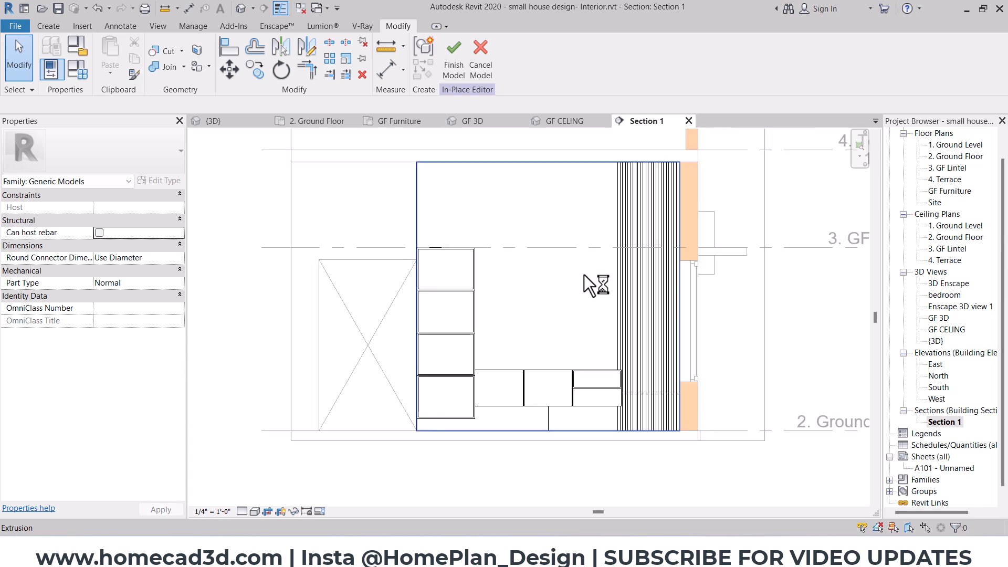
pyautogui.scroll(1, 564, 266)
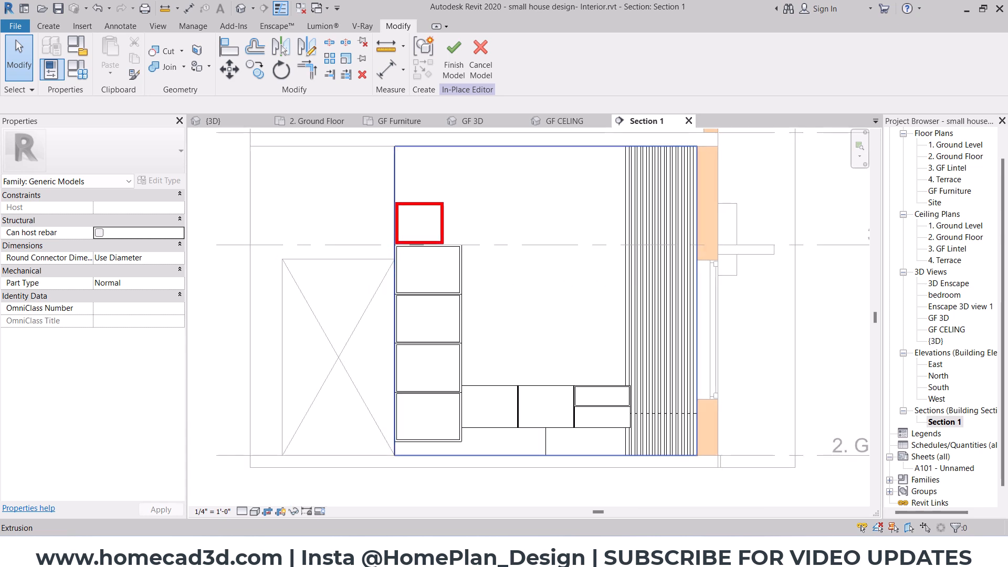
pyautogui.keyDown('ctrl'); pyautogui.moveTo(442, 203); pyautogui.dragTo(465, 194); pyautogui.keyUp('ctrl')
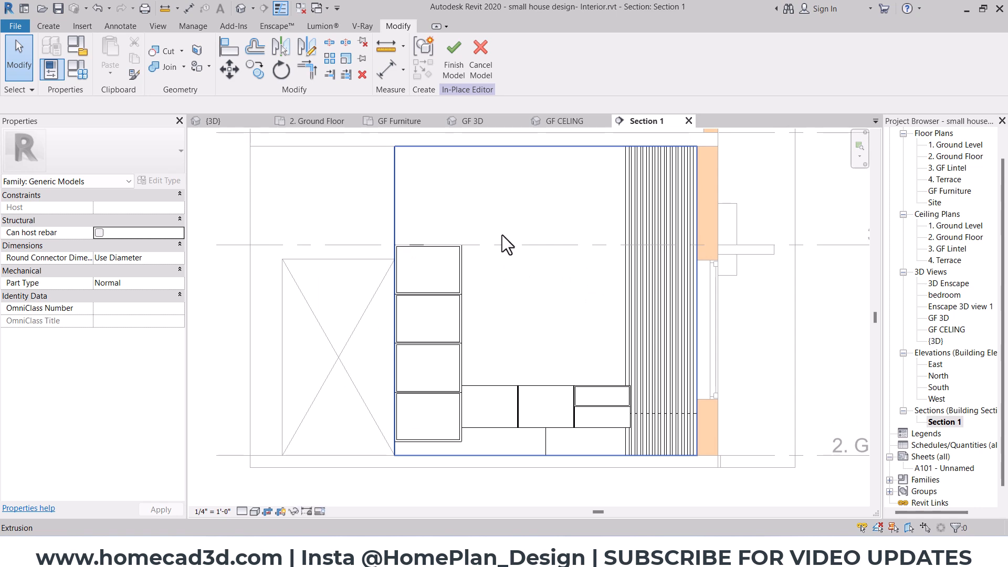
pyautogui.scroll(2, 577, 266)
pyautogui.moveTo(600, 263); pyautogui.dragTo(589, 267, button='middle')
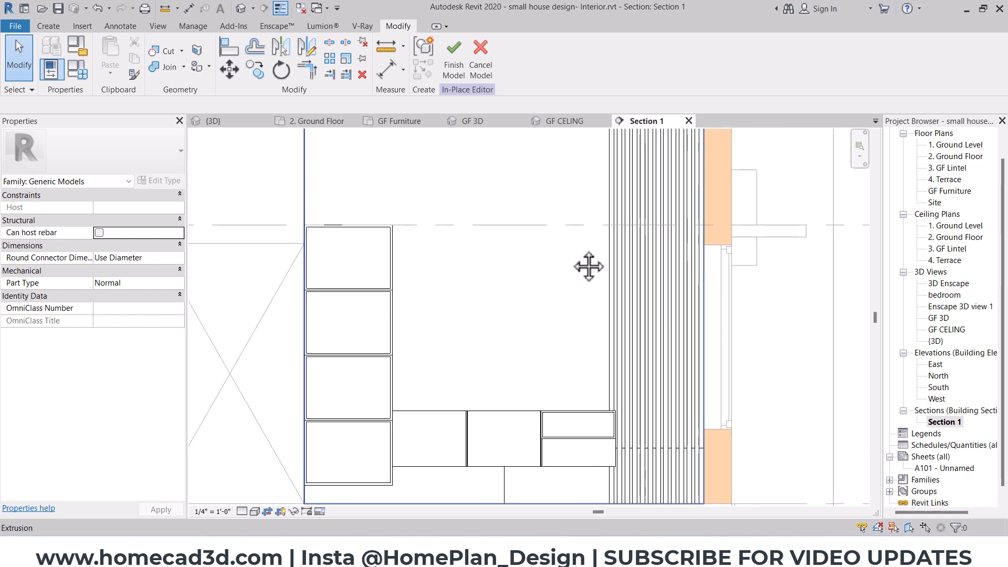
pyautogui.click(52, 27)
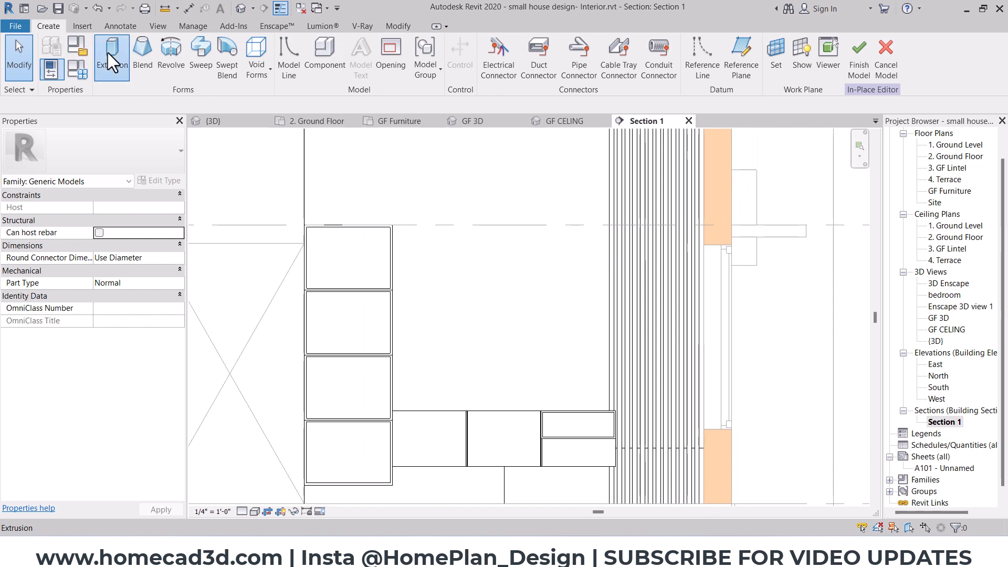
pyautogui.click(108, 52)
pyautogui.click(569, 59)
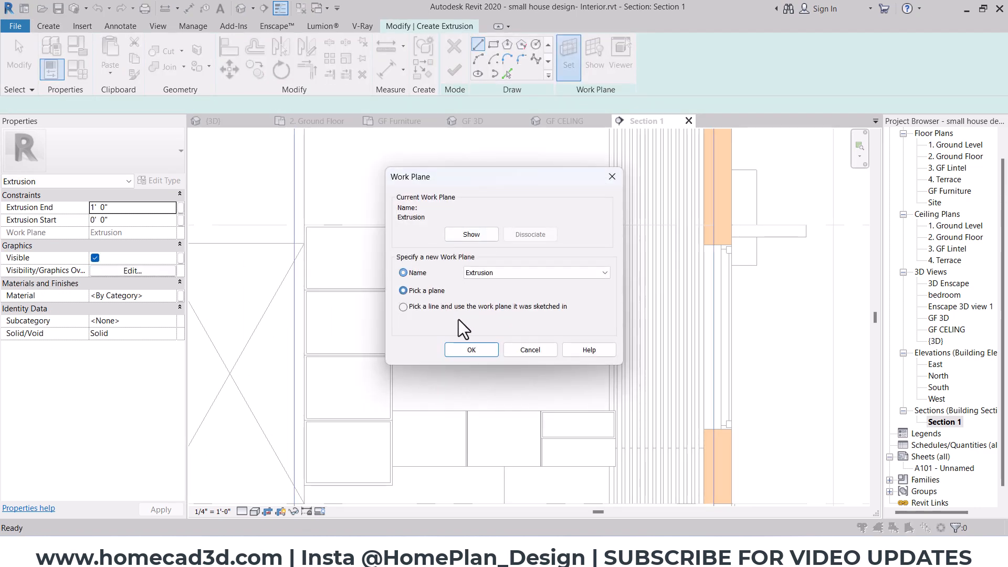
pyautogui.click(472, 349)
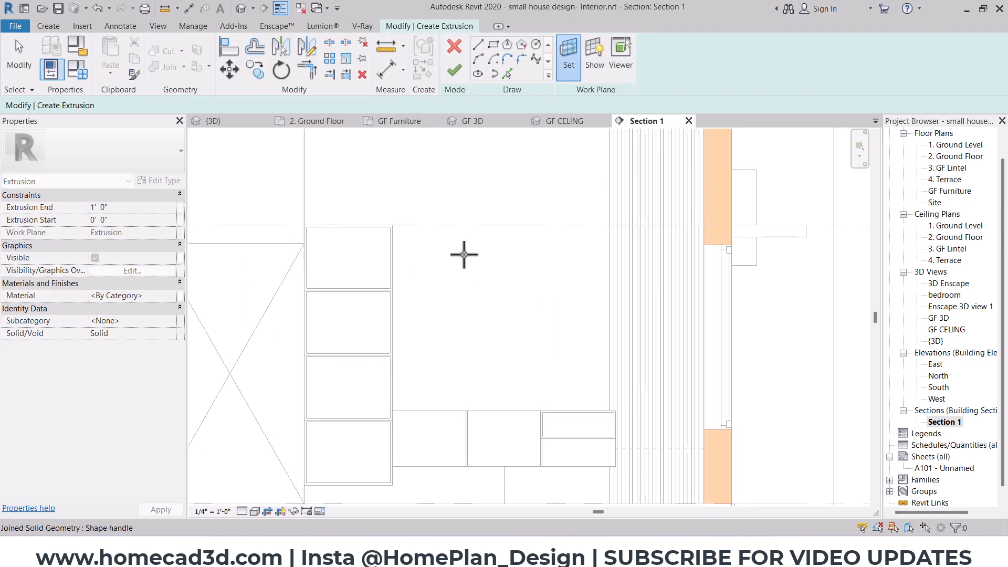
pyautogui.scroll(2, 435, 223)
pyautogui.click(353, 228)
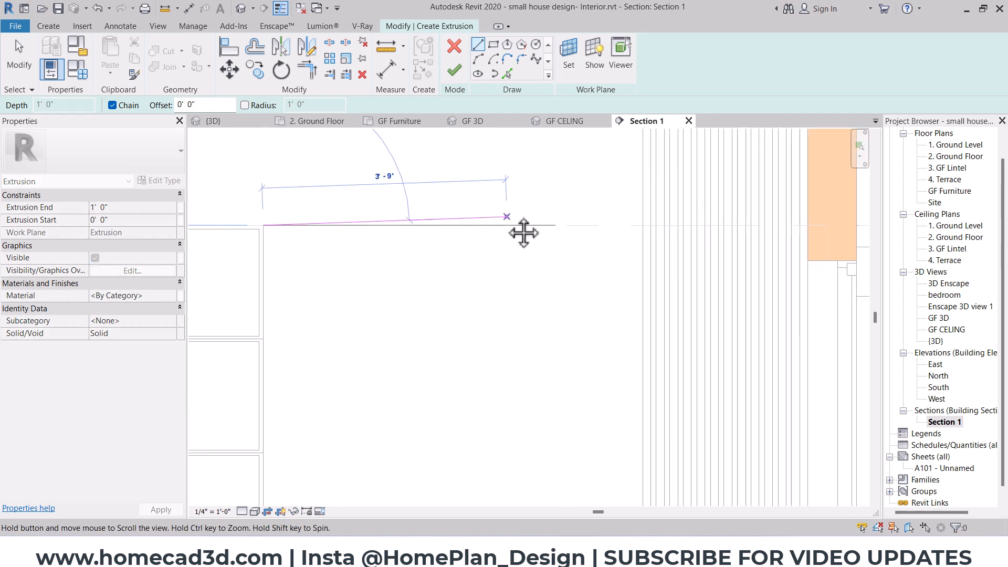
pyautogui.scroll(-3, 582, 231)
pyautogui.scroll(1, 602, 234)
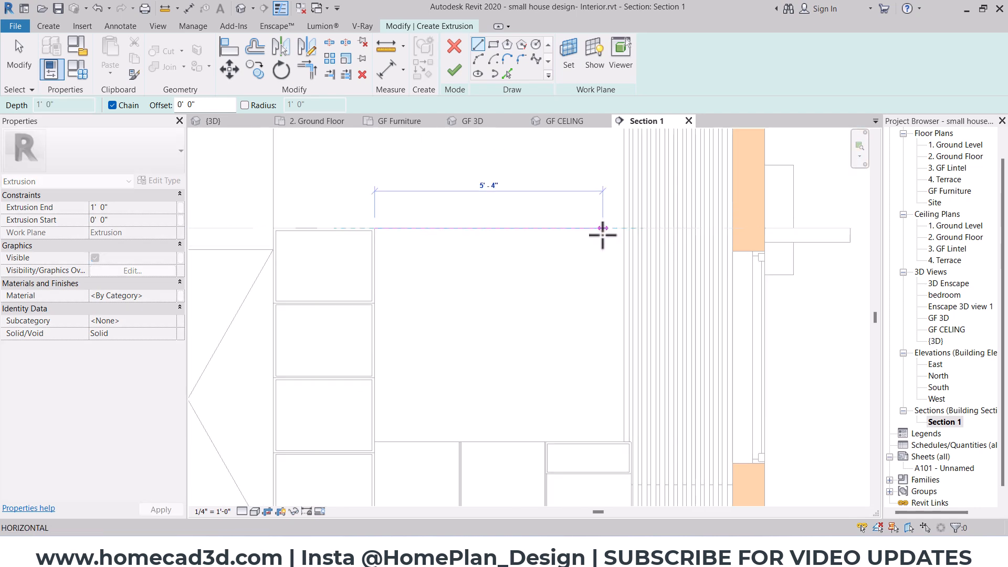
pyautogui.press('Escape')
# Sketch a closed 1" thick strip along the drawer cabinet's upper edge, from the tall shelf unit to the cabinet's far end.
pyautogui.scroll(9, 380, 430)
pyautogui.click(373, 411)
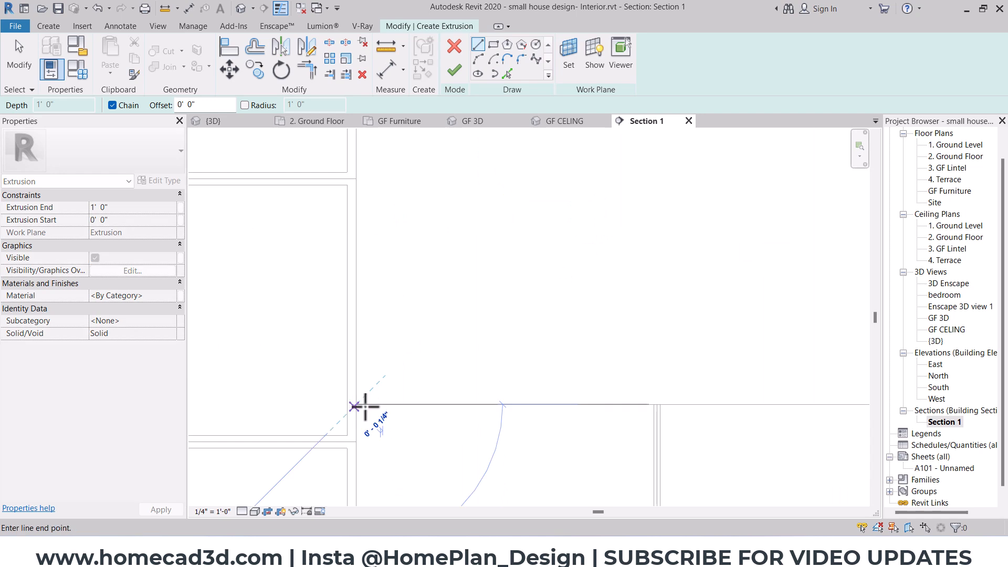
pyautogui.scroll(3, 510, 391)
pyautogui.click(641, 388)
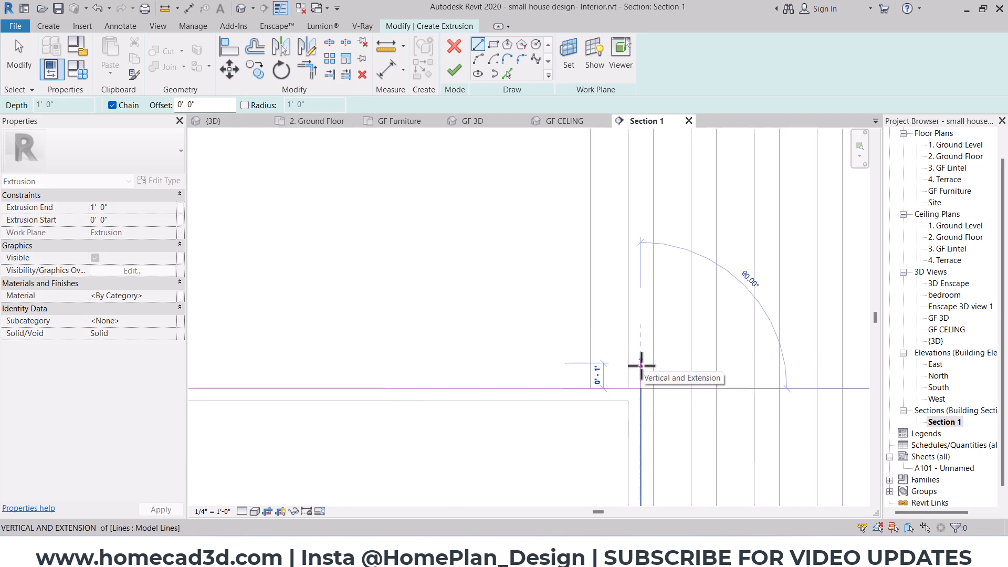
pyautogui.write('1')
pyautogui.press('Return')
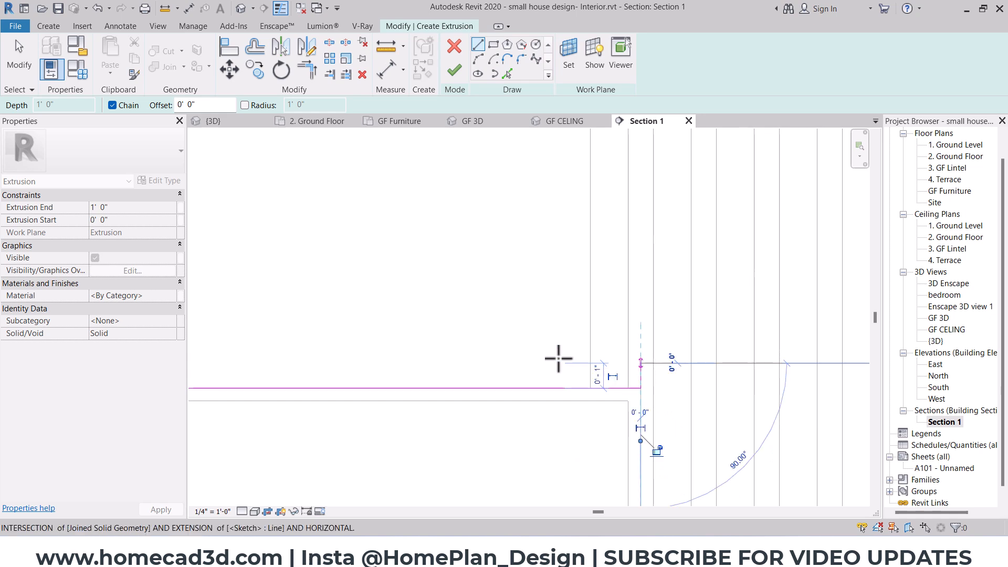
pyautogui.scroll(-2, 441, 360)
pyautogui.moveTo(370, 361)
pyautogui.mouseDown(button='middle')
pyautogui.moveTo(702, 367)
pyautogui.moveTo(373, 344)
pyautogui.mouseUp(button='middle')
pyautogui.click(320, 343)
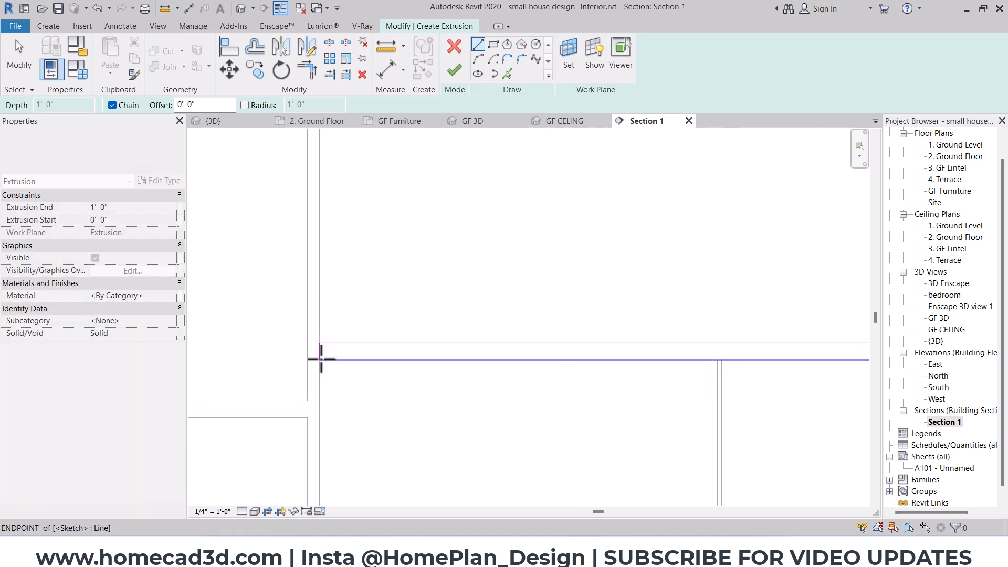
pyautogui.press('Escape')
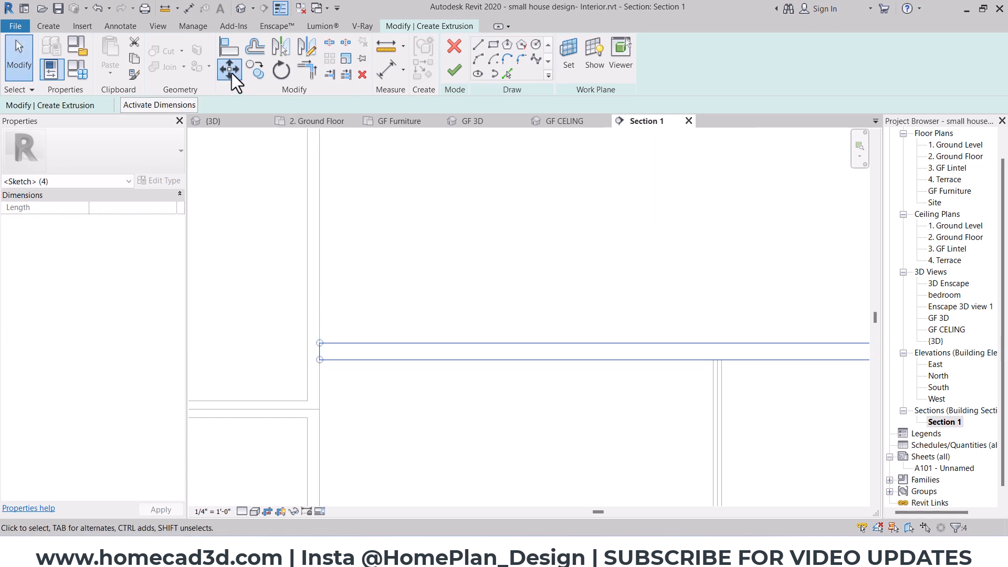
# Move the strip outline straight up the side of the tall shelf unit to align with the unit's upper corner.
pyautogui.click(229, 70)
pyautogui.click(318, 346)
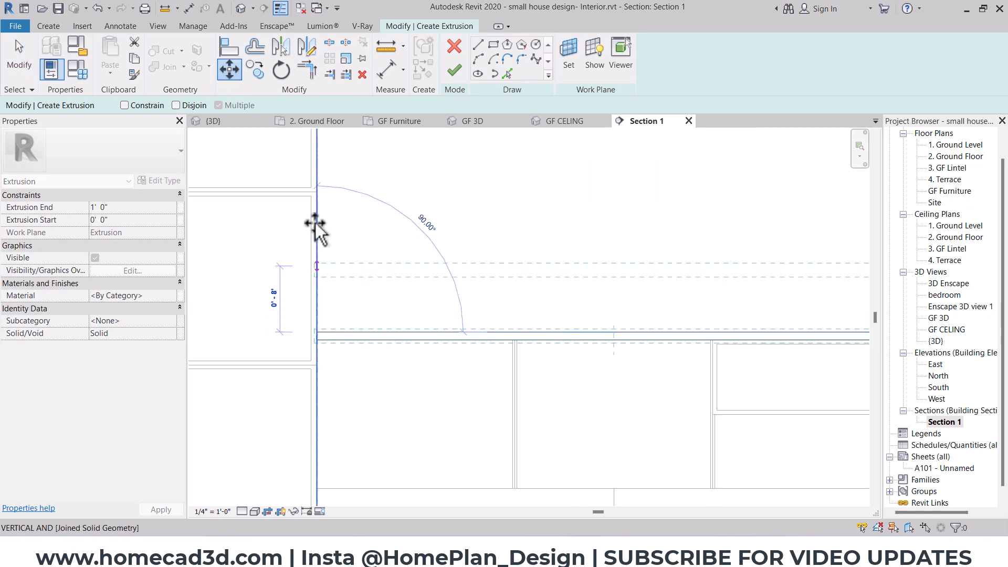
pyautogui.moveTo(317, 205)
pyautogui.mouseDown(button='middle')
pyautogui.moveTo(319, 435)
pyautogui.moveTo(336, 409)
pyautogui.mouseUp(button='middle')
pyautogui.scroll(2, 324, 298)
pyautogui.click(328, 252)
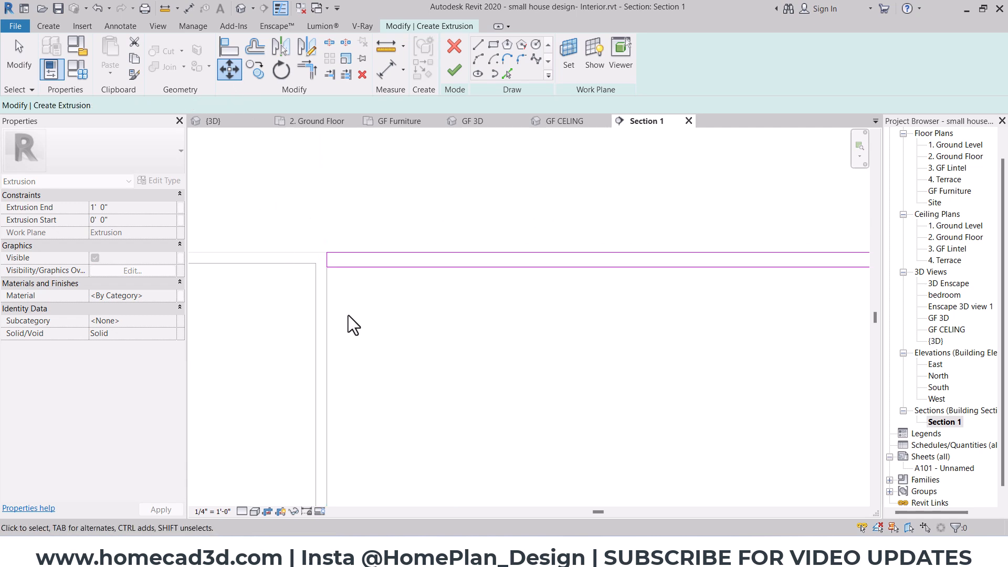
pyautogui.scroll(-4, 351, 316)
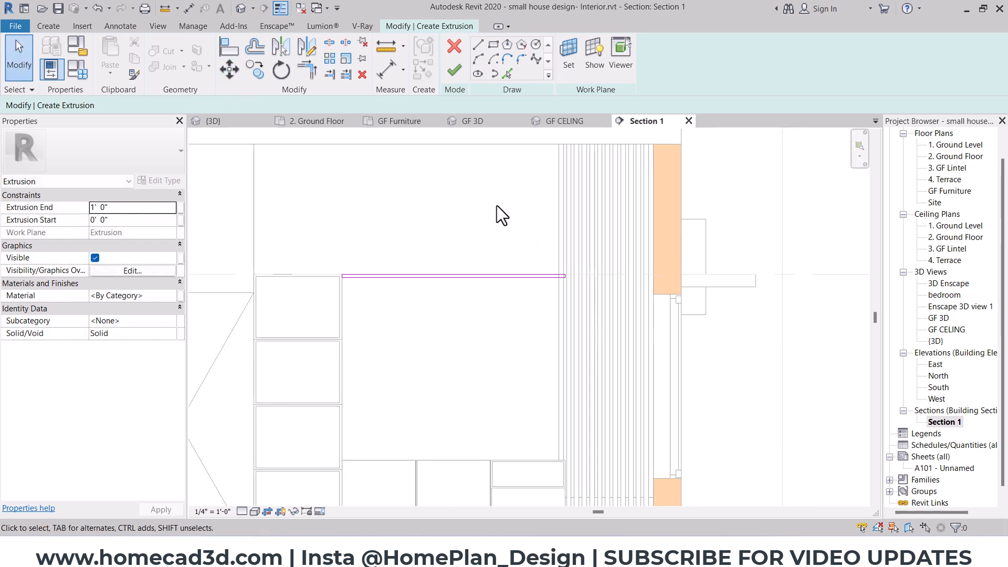
# Finish the wall shelf extrusion and check it in the GF 3D view.
pyautogui.click(454, 70)
pyautogui.hotkey('ctrl', 'Tab')
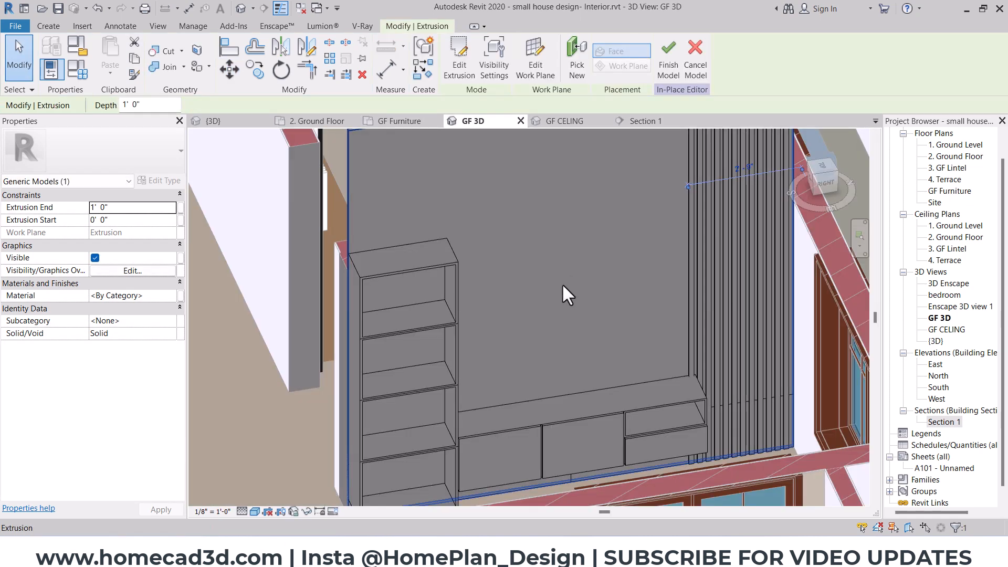
pyautogui.scroll(-4, 584, 320)
pyautogui.scroll(2, 547, 229)
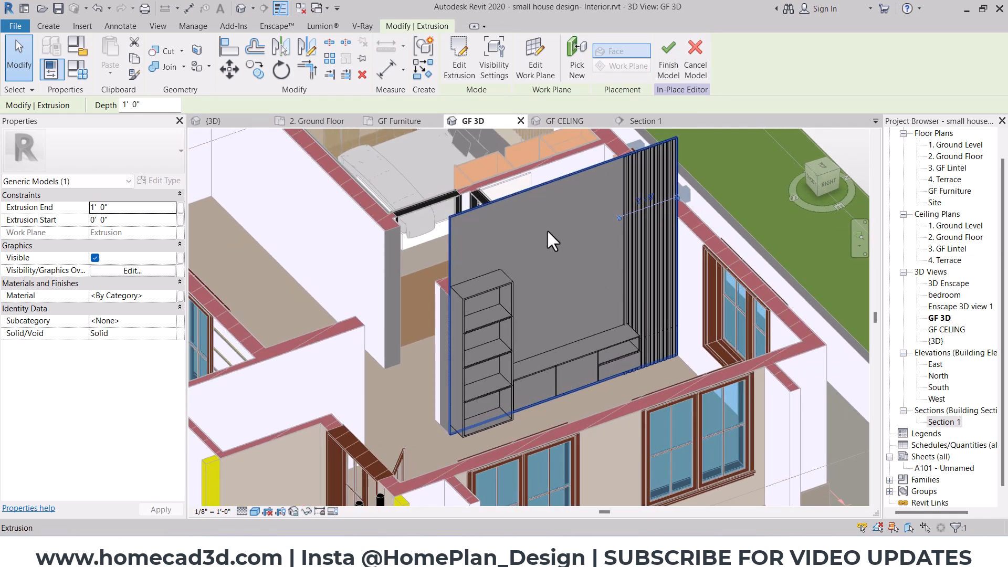
pyautogui.scroll(2, 612, 253)
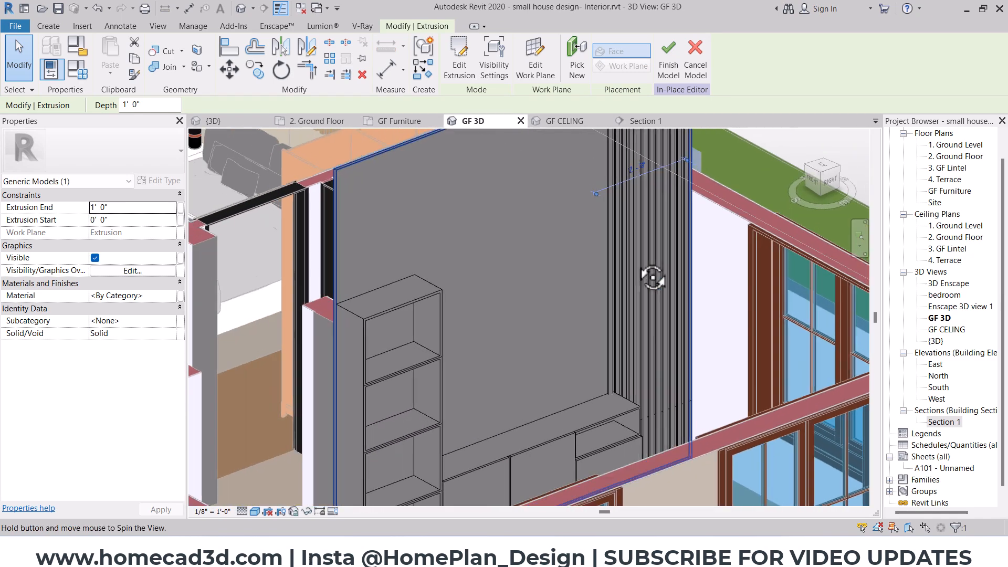
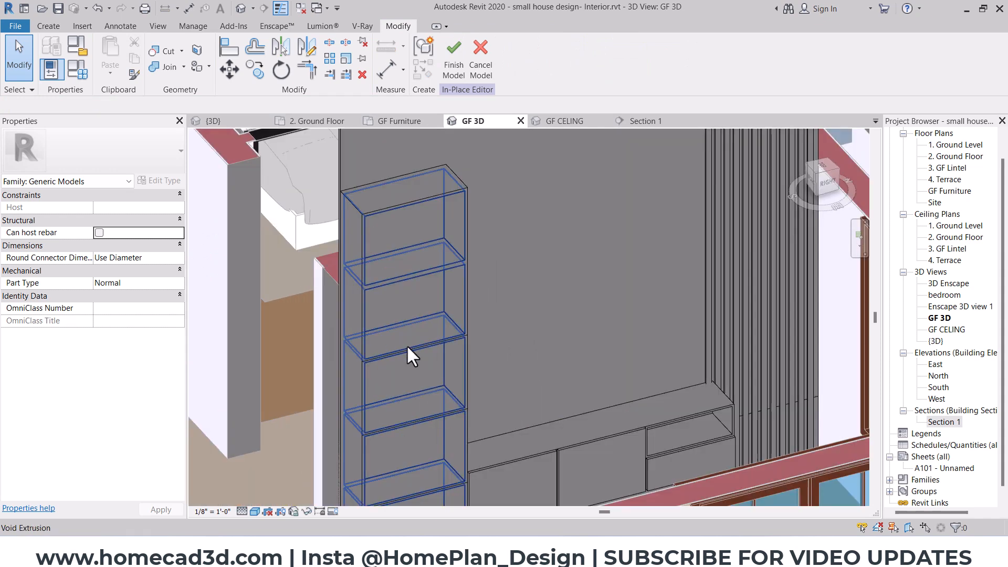
# Examine the tall shelf unit and the wall area above the drawer cabinet in the GF 3D view.
pyautogui.keyDown('shift'); pyautogui.moveTo(588, 362); pyautogui.dragTo(619, 336, button='middle'); pyautogui.keyUp('shift')
pyautogui.scroll(-2, 604, 315)
pyautogui.moveTo(598, 310); pyautogui.dragTo(576, 316, button='middle')
pyautogui.scroll(-5, 512, 326)
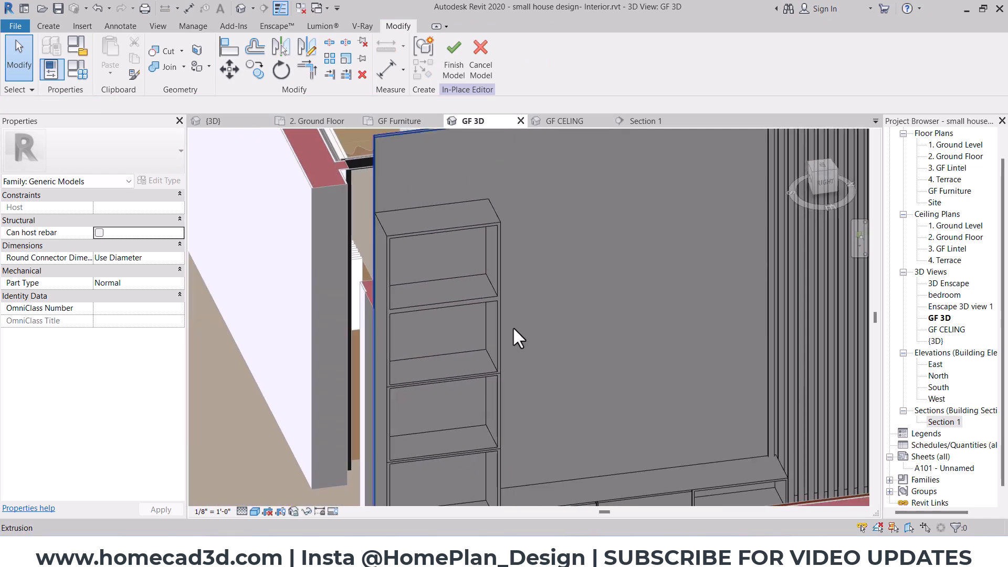
pyautogui.moveTo(490, 302); pyautogui.dragTo(693, 273)
pyautogui.press('Escape')
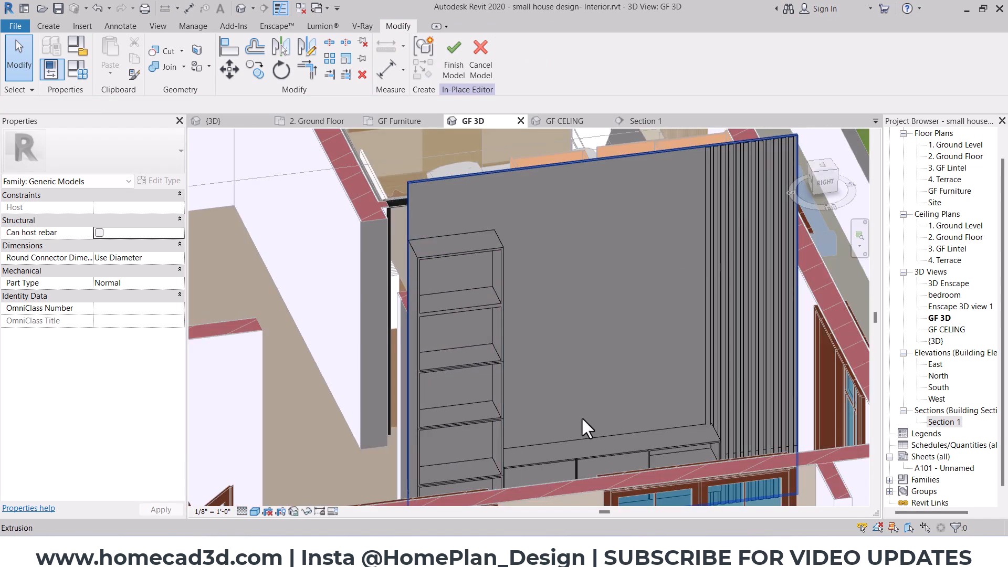
pyautogui.moveTo(539, 345)
pyautogui.mouseDown()
pyautogui.moveTo(582, 443)
pyautogui.moveTo(555, 356)
pyautogui.mouseUp()
pyautogui.press('Escape')
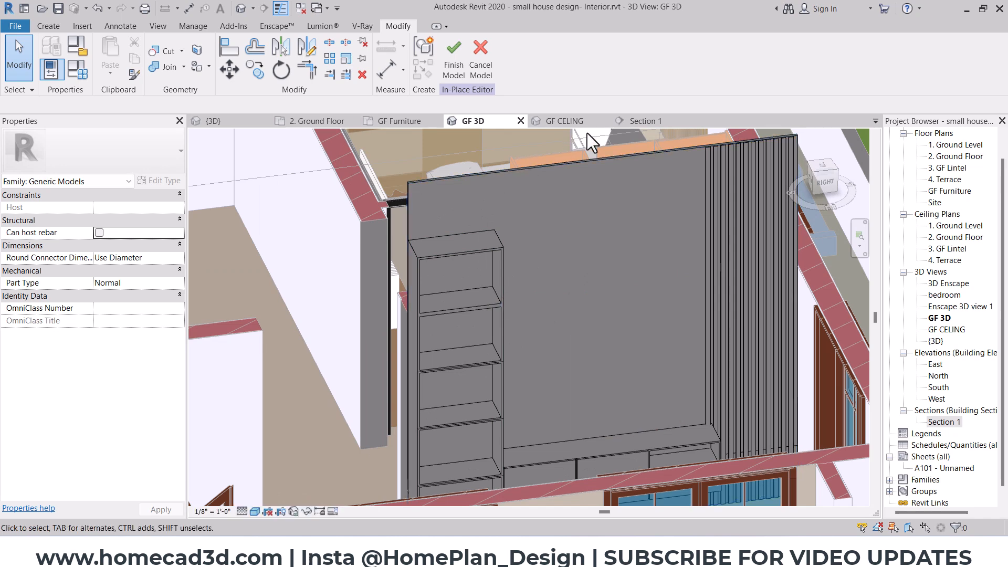
# Check the TV unit in Section 1, finish the in-place model and view it in GF 3D.
pyautogui.click(636, 124)
pyautogui.scroll(-5, 509, 251)
pyautogui.scroll(3, 557, 289)
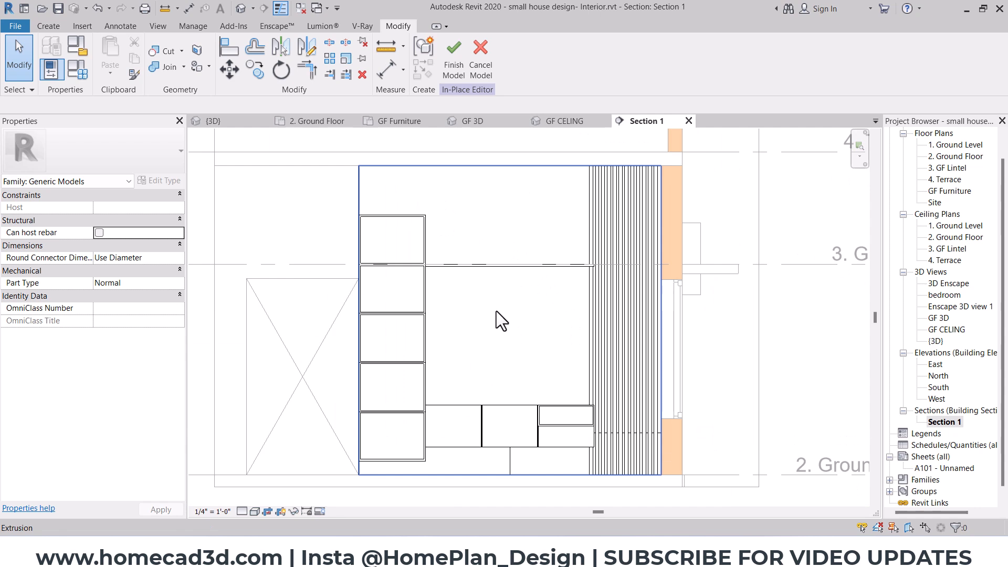
pyautogui.click(451, 58)
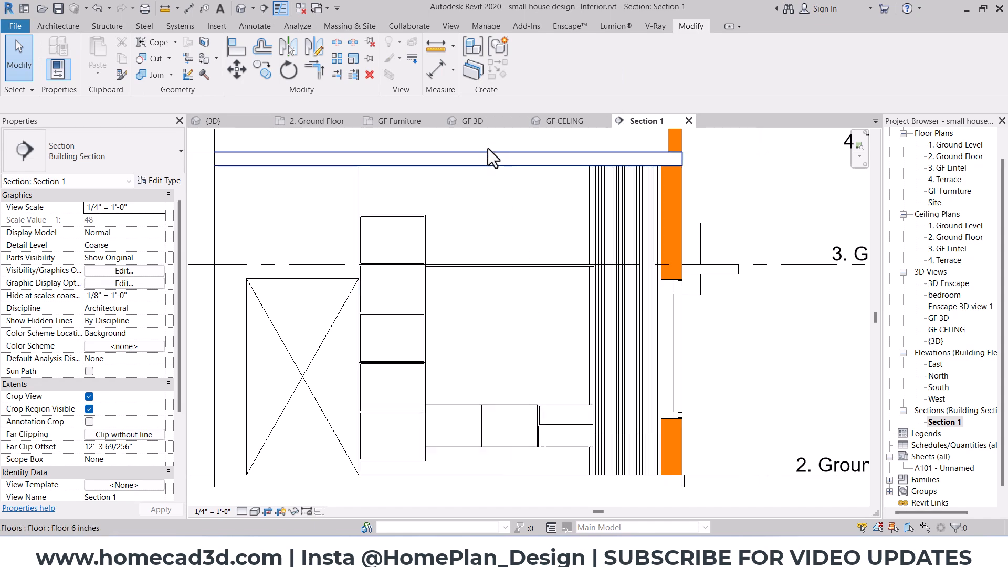
pyautogui.click(478, 122)
pyautogui.keyDown('shift'); pyautogui.moveTo(489, 294); pyautogui.dragTo(558, 353, button='middle'); pyautogui.keyUp('shift')
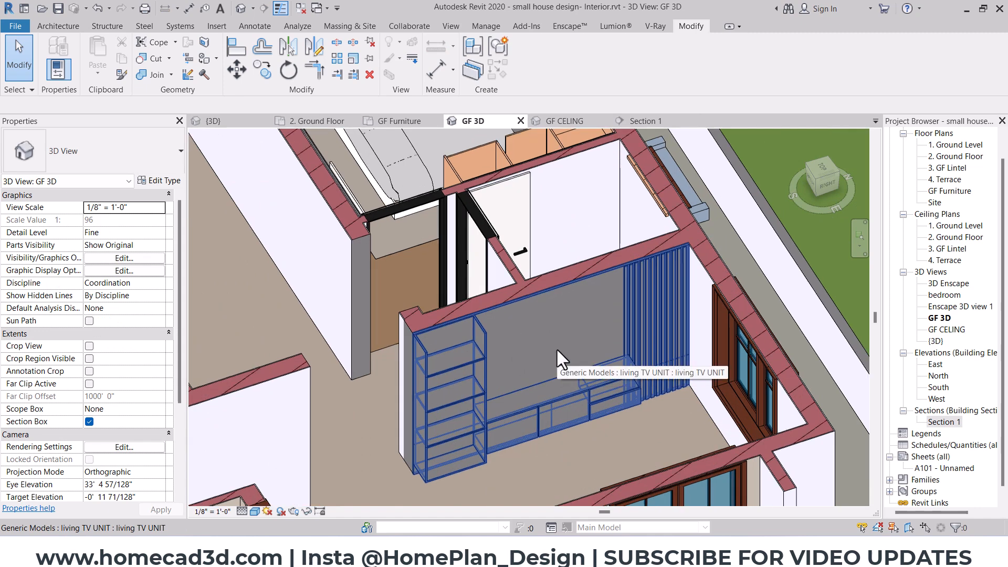
# Open the living TV unit for in-place editing and review the wood finishes in the reference photo in Chrome, returning to Revit.
pyautogui.click(532, 362)
pyautogui.click(527, 99)
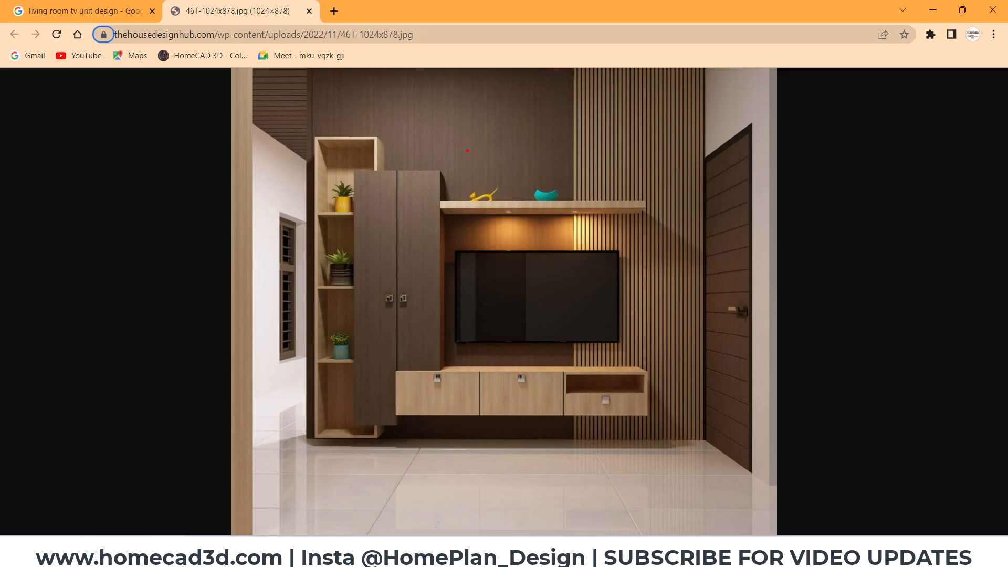
pyautogui.moveTo(467, 151); pyautogui.dragTo(522, 146)
pyautogui.press('Escape')
pyautogui.hotkey('alt', 'Tab')
# Create a new material named LIVING TV UNIT LIGHT WOOD with class Wood and use its render appearance for shading.
pyautogui.click(192, 27)
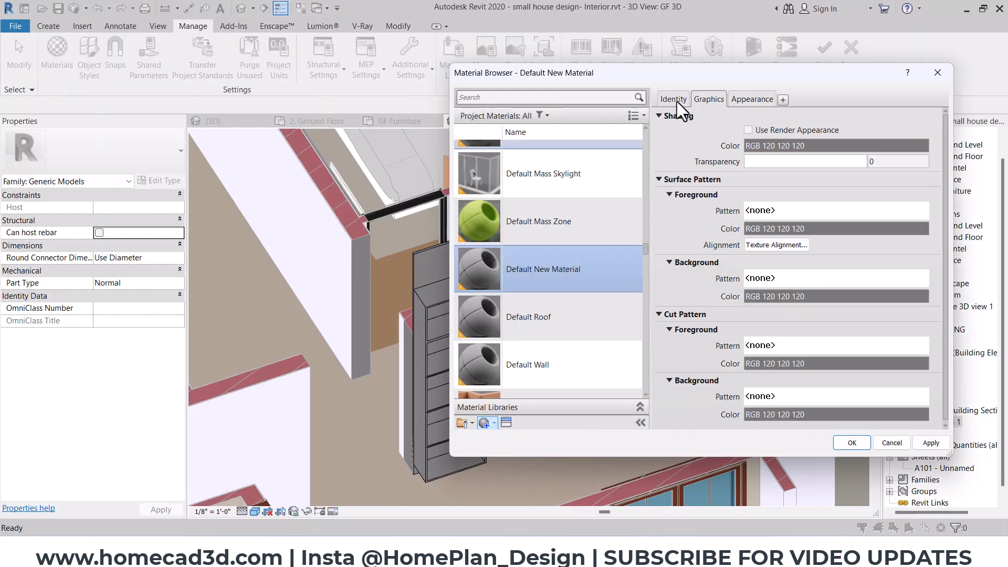
pyautogui.click(677, 101)
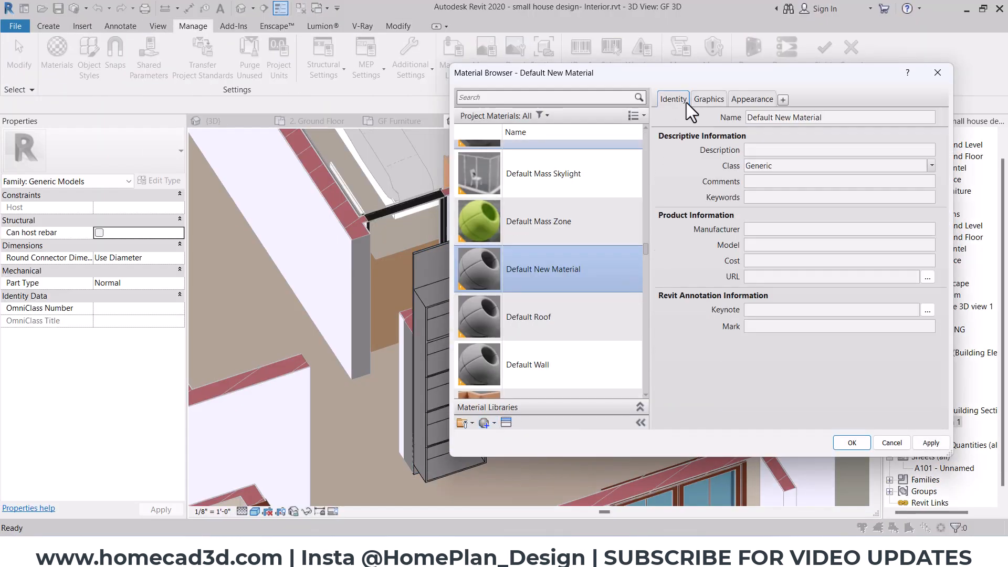
pyautogui.doubleClick(843, 118)
pyautogui.write('0')
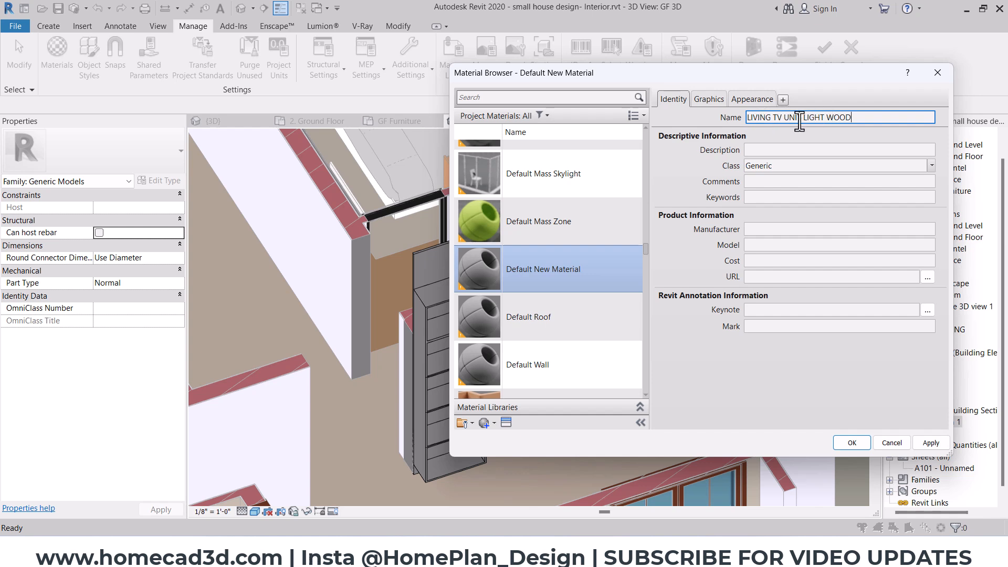
pyautogui.click(931, 166)
pyautogui.click(872, 521)
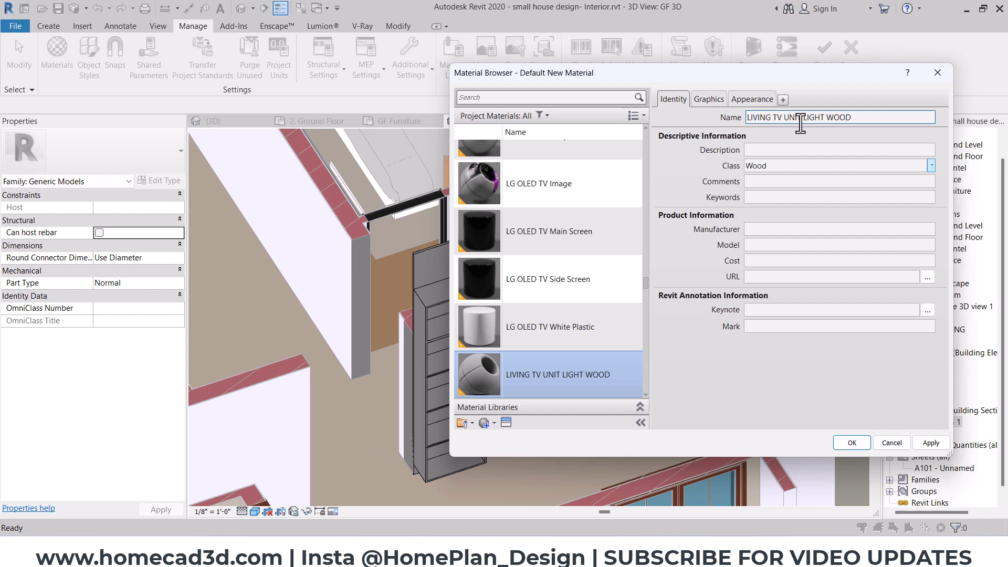
pyautogui.click(710, 100)
pyautogui.click(747, 129)
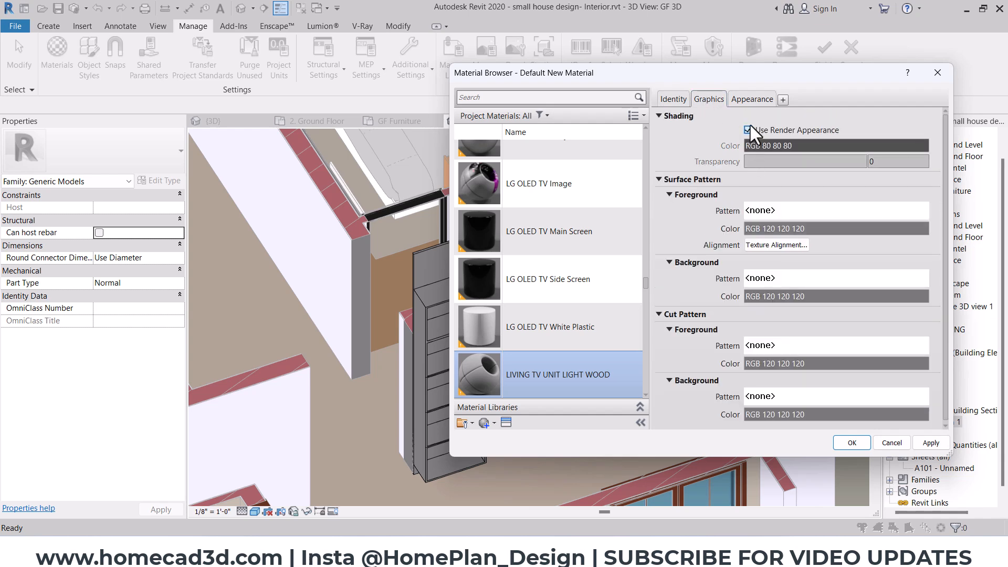
# Assign the image "66_Canadian birch light wood fine texture-seamless.jpg" from the Wood textures folder to the light wood material's appearance.
pyautogui.click(750, 98)
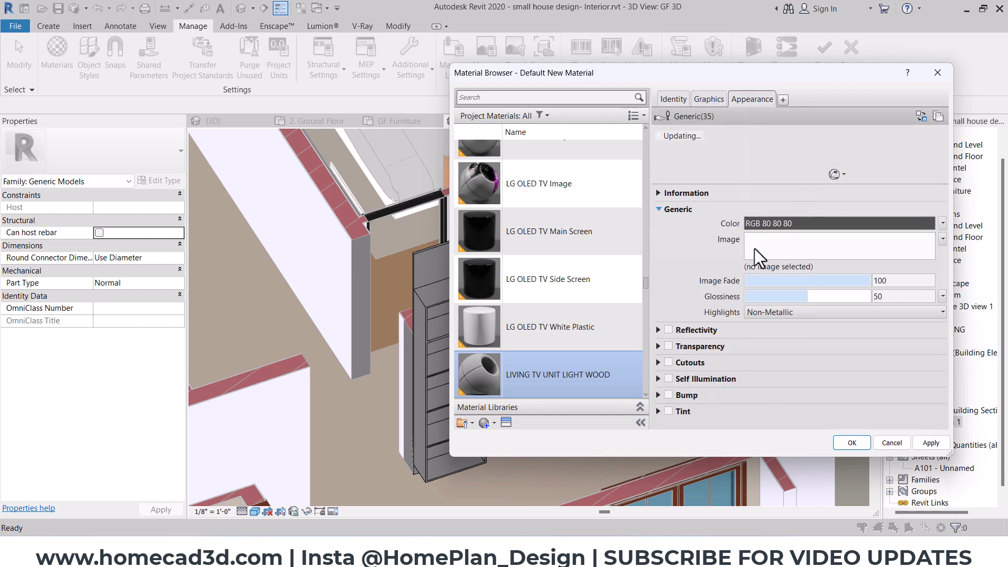
pyautogui.click(787, 245)
pyautogui.click(79, 84)
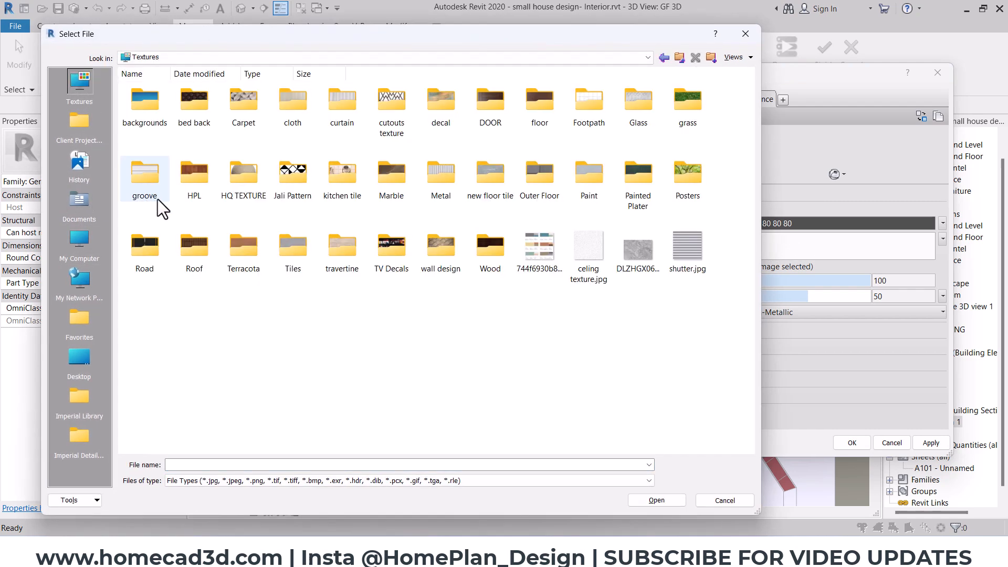
pyautogui.doubleClick(487, 249)
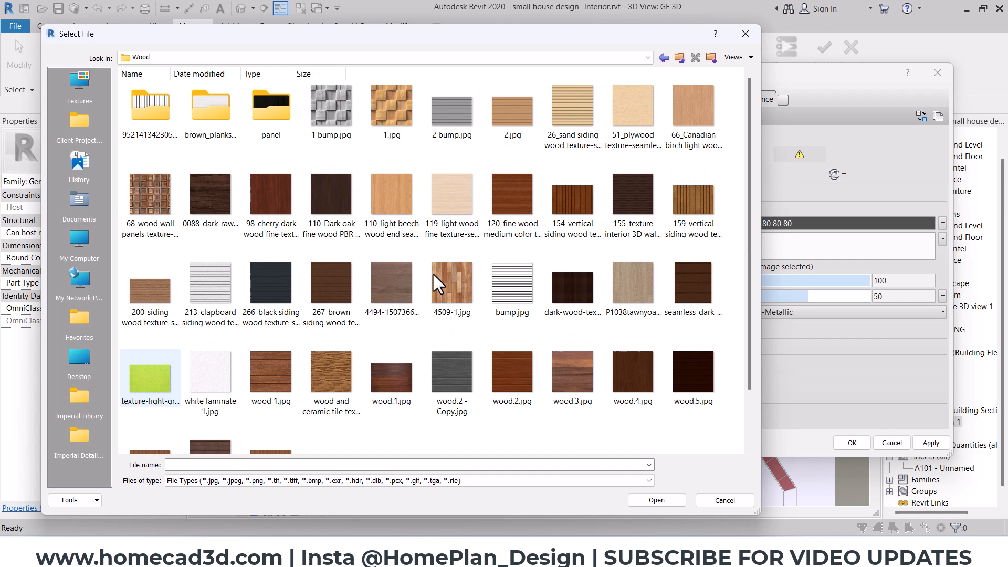
pyautogui.click(470, 232)
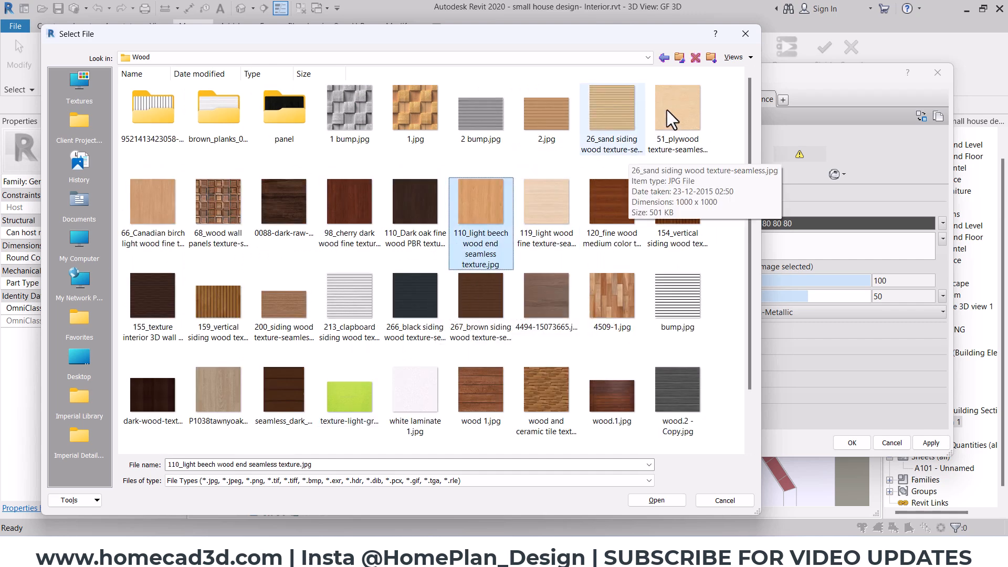
pyautogui.keyDown('ctrl'); pyautogui.scroll(2, 486, 221); pyautogui.keyUp('ctrl')
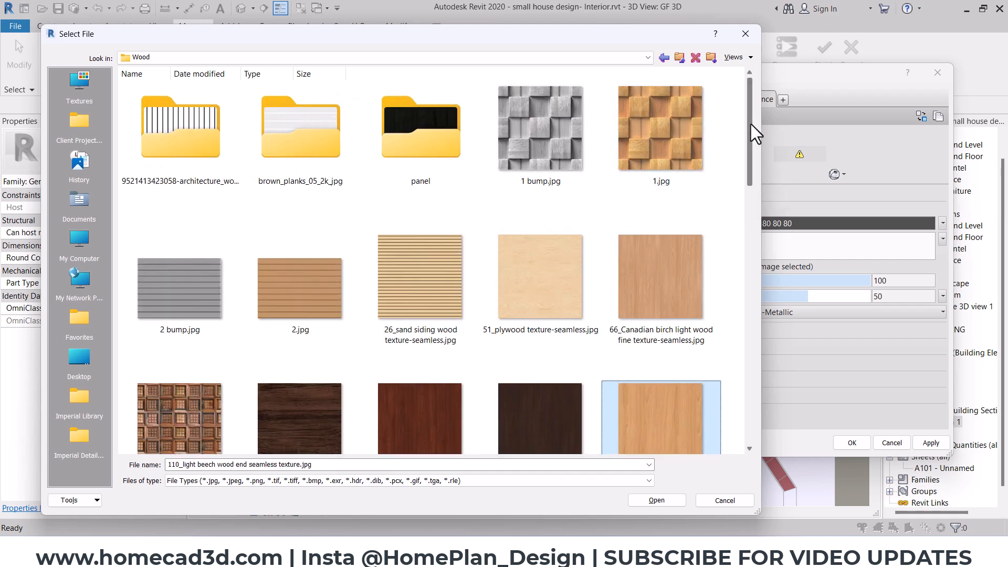
pyautogui.moveTo(751, 124); pyautogui.dragTo(770, 157)
pyautogui.click(531, 168)
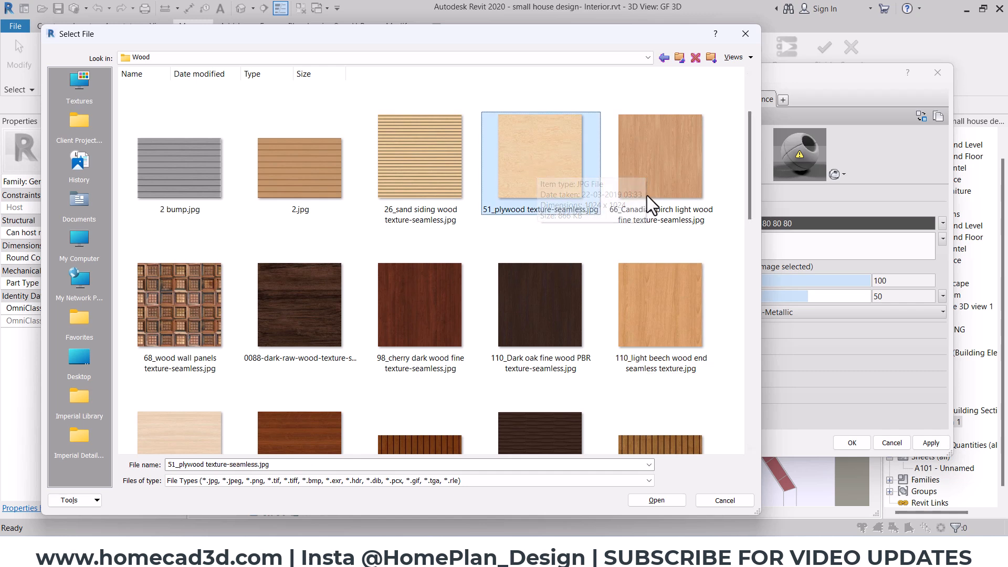
pyautogui.click(633, 173)
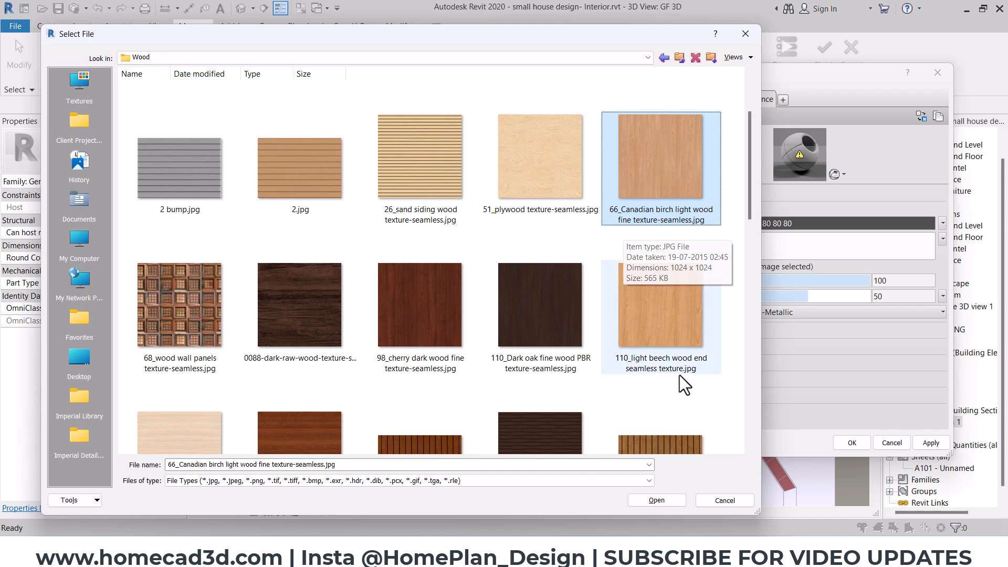
pyautogui.click(656, 500)
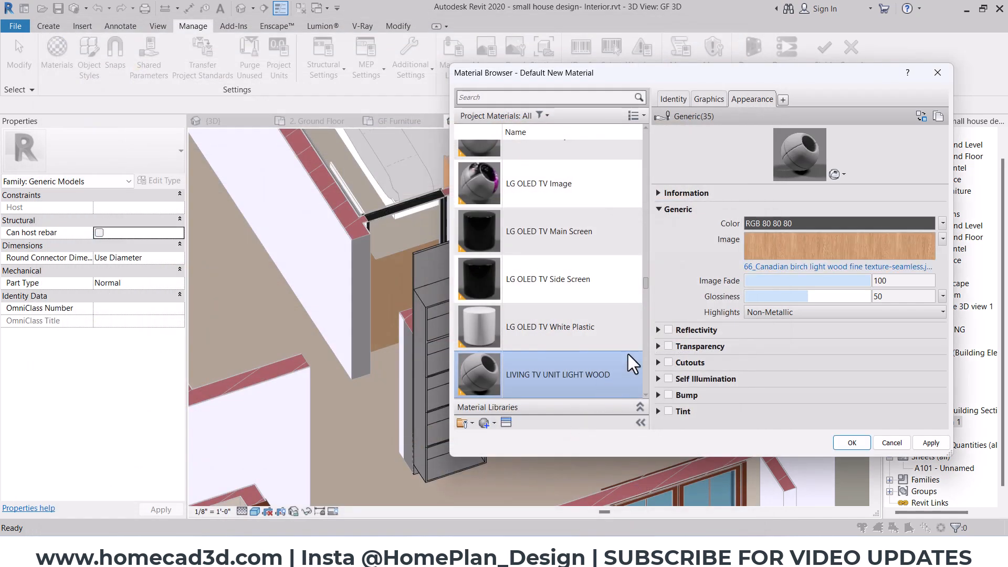
# Turn on reflectivity for the light wood material and enlarge its preview.
pyautogui.click(663, 330)
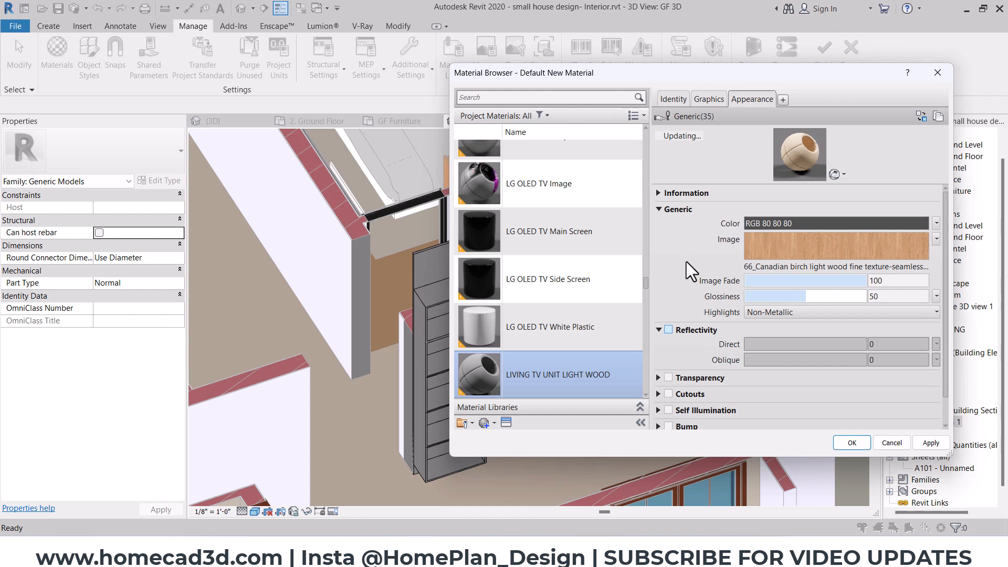
pyautogui.click(667, 329)
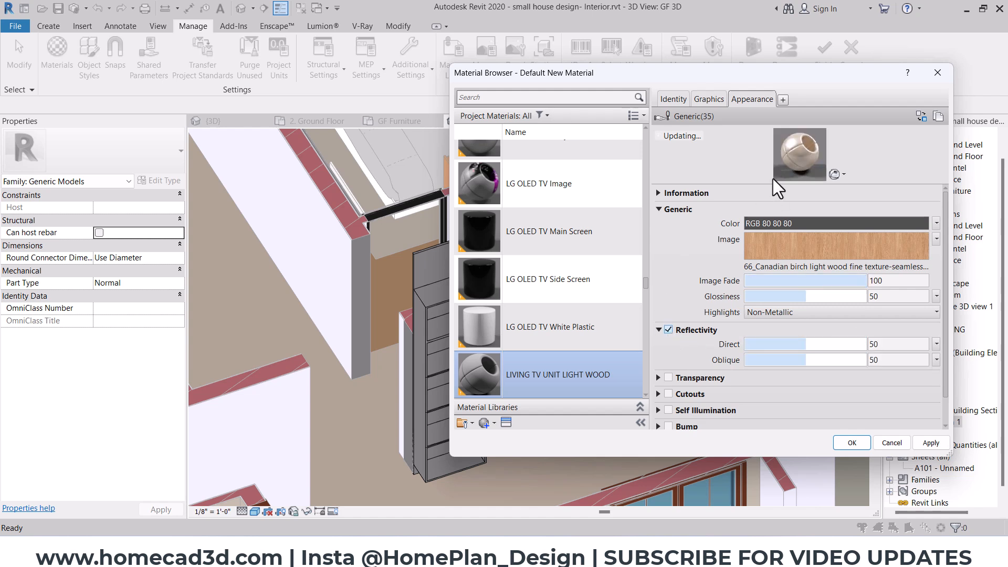
pyautogui.moveTo(779, 184); pyautogui.dragTo(781, 327)
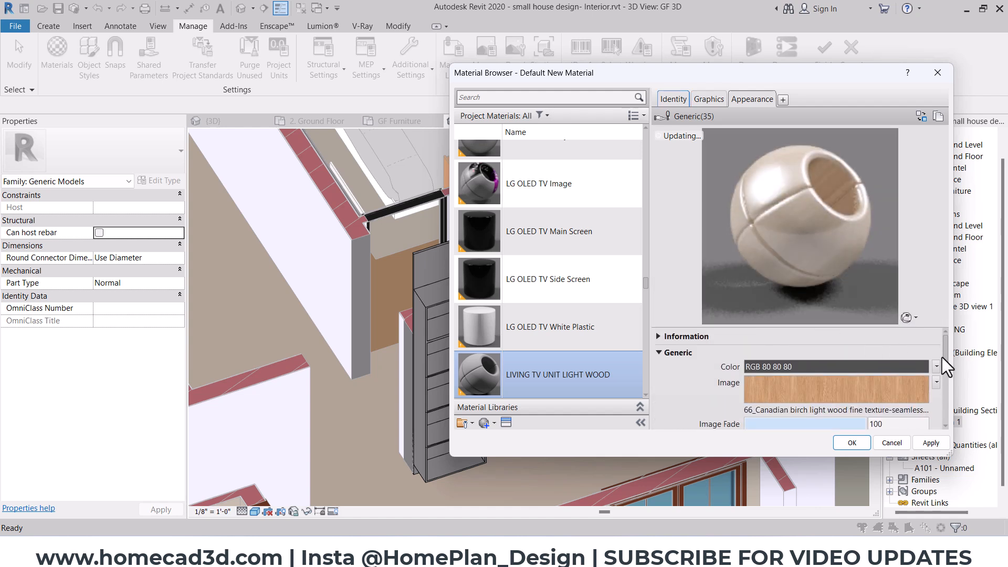
pyautogui.moveTo(943, 347); pyautogui.dragTo(948, 388)
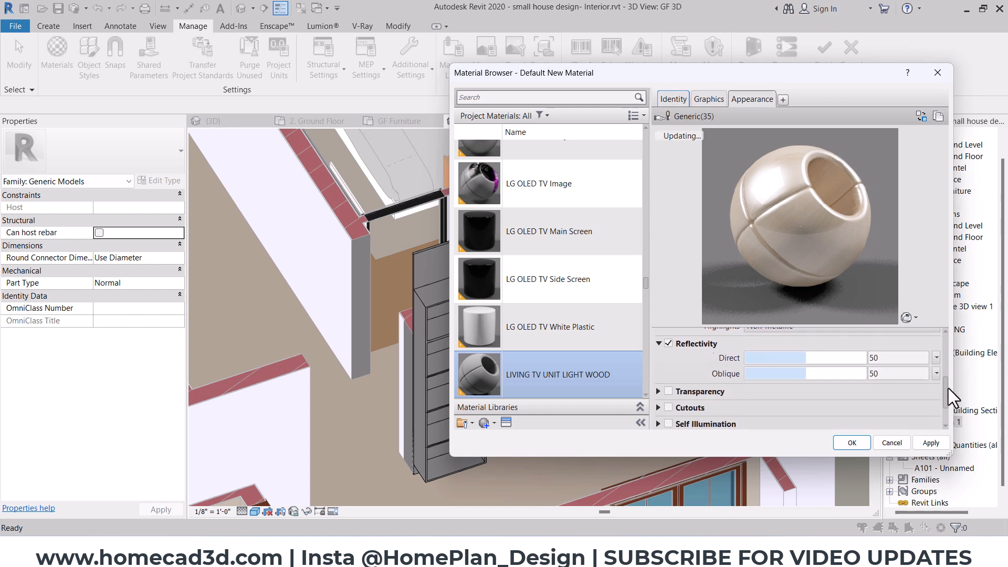
# Try direct reflectivity values of 100 and 25 and an oblique reflectivity of 10 on the light wood material.
pyautogui.doubleClick(893, 357)
pyautogui.write('100')
pyautogui.press('Return')
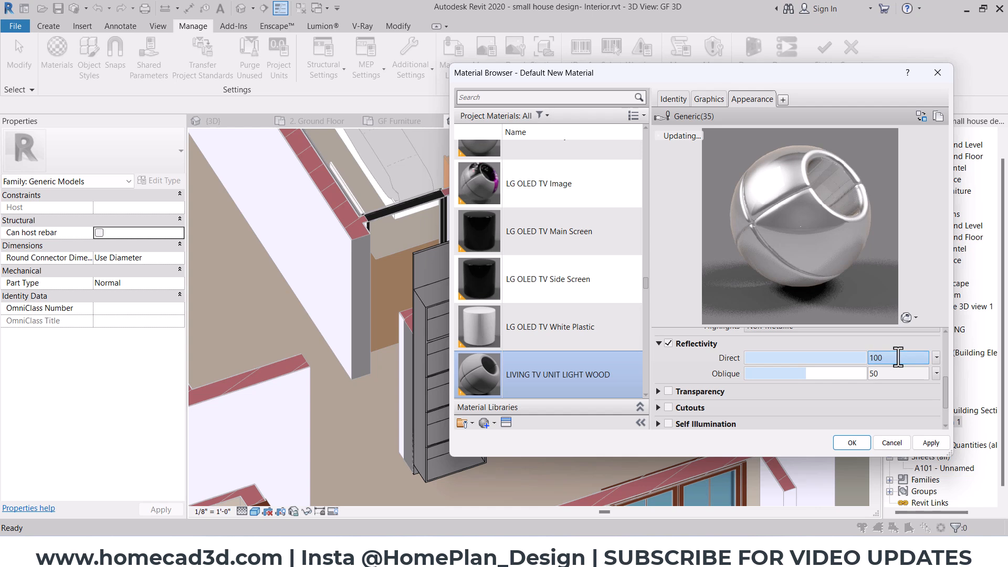
pyautogui.moveTo(897, 357); pyautogui.dragTo(857, 361)
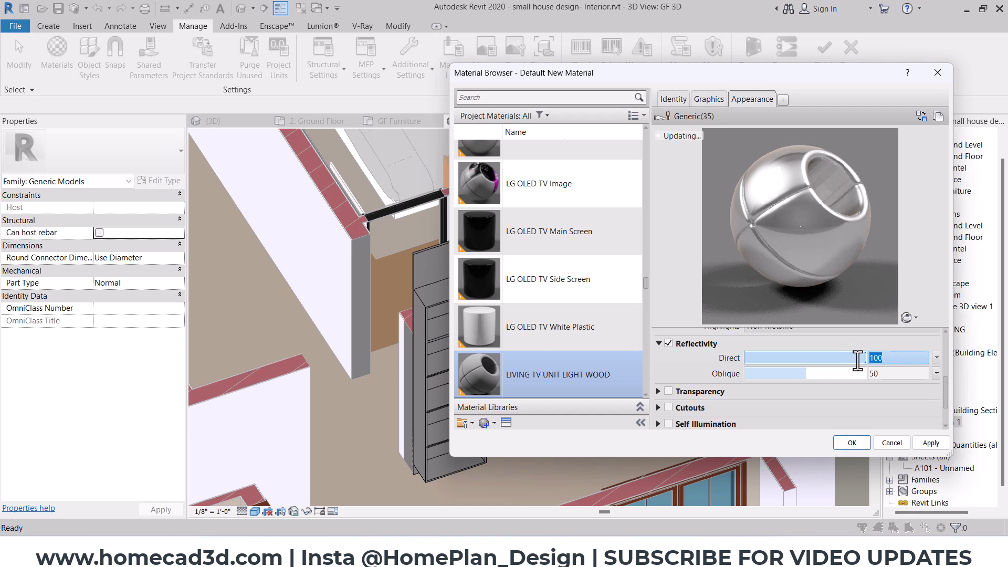
pyautogui.write('25')
pyautogui.doubleClick(891, 374)
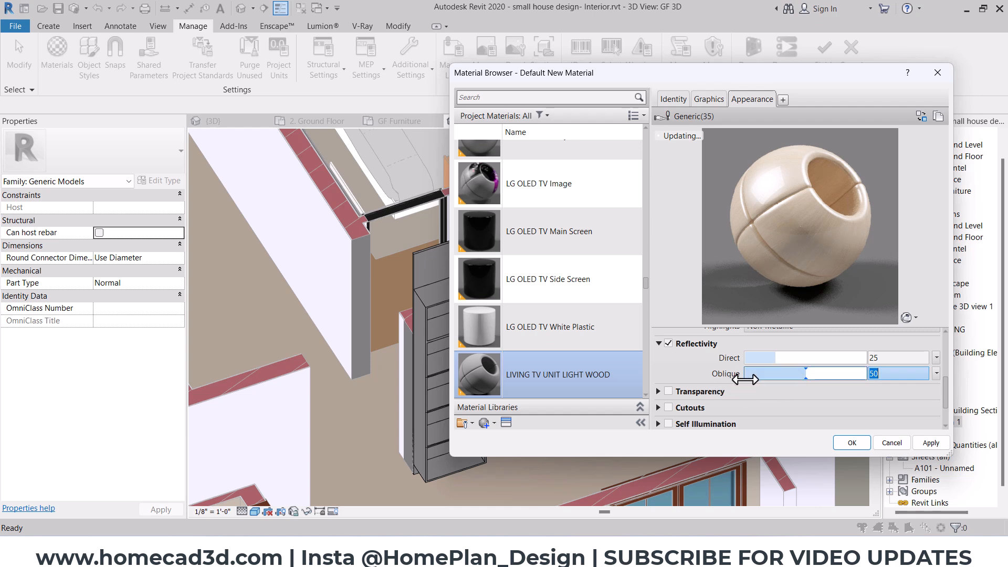
pyautogui.write('10')
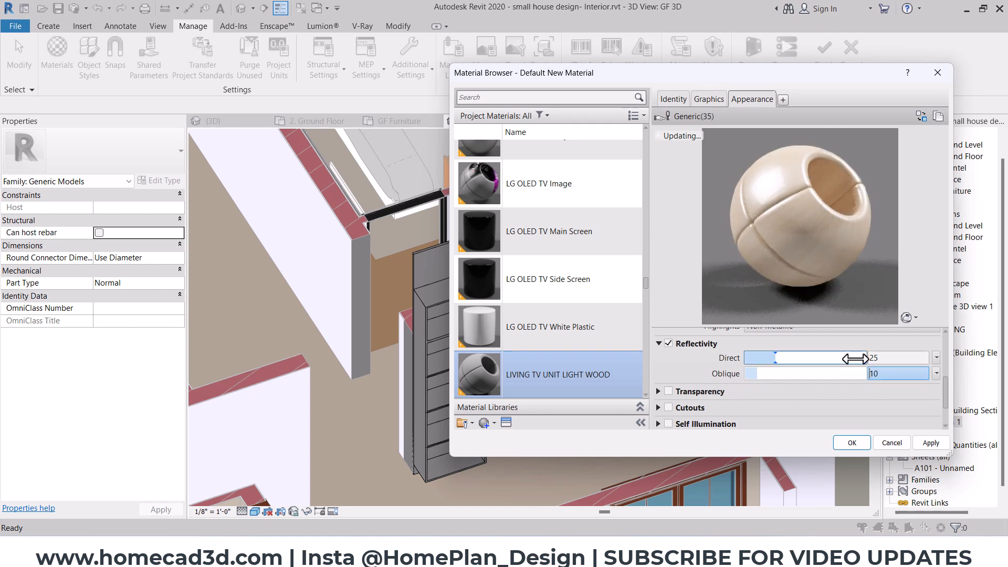
# Set the light wood material's oblique reflectivity to 5 and direct reflectivity to 15, and reduce the preview size.
pyautogui.write('5')
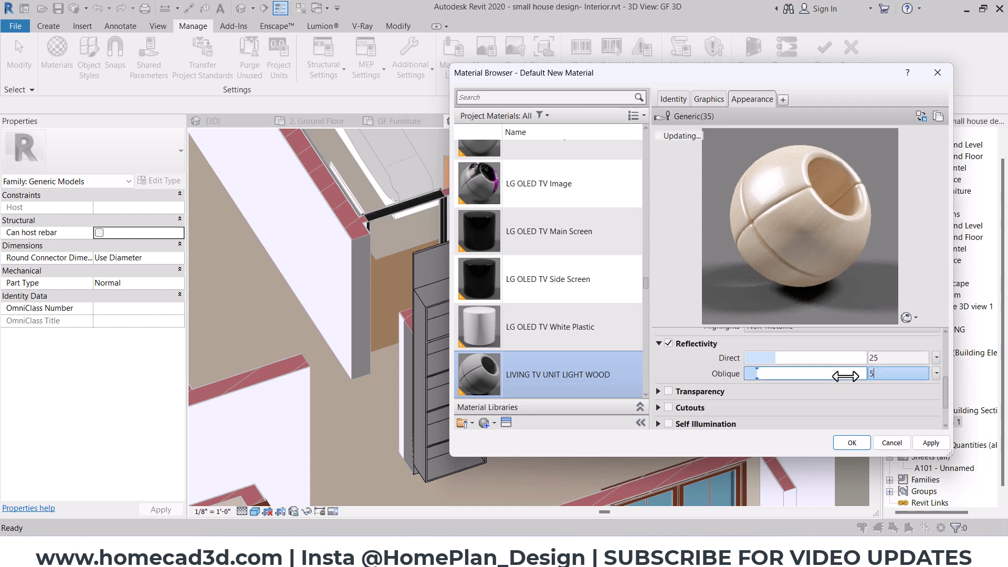
pyautogui.press('Return')
pyautogui.doubleClick(900, 359)
pyautogui.write('15')
pyautogui.press('Tab')
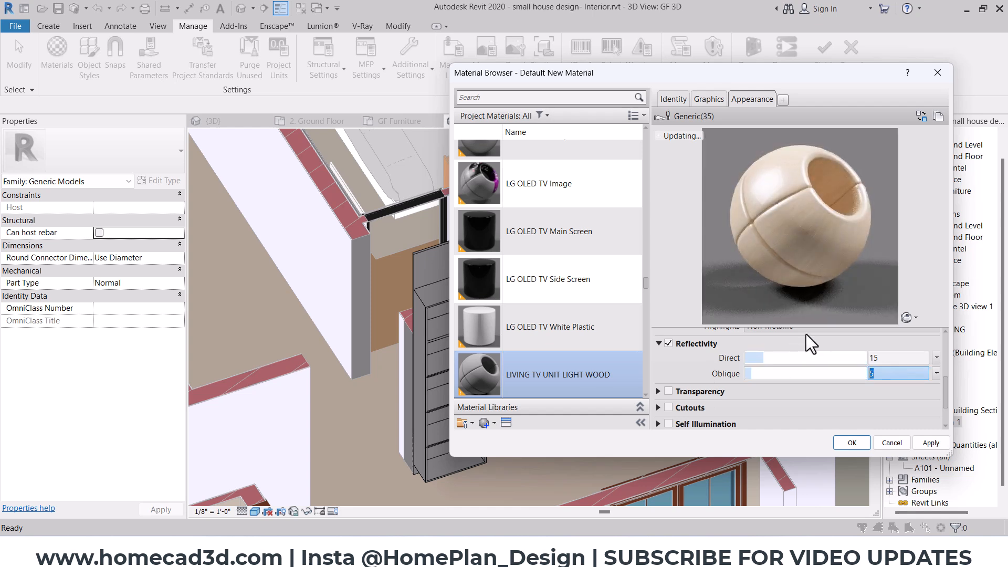
pyautogui.moveTo(813, 327); pyautogui.dragTo(814, 271)
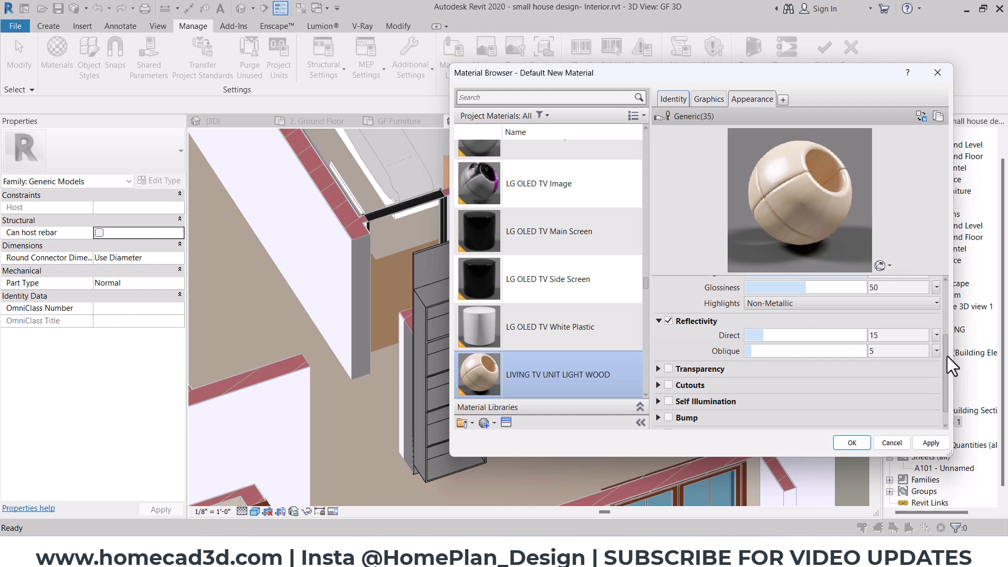
# Try glossiness values of 45, 50 and 40 on the light wood material and compare them in the preview.
pyautogui.scroll(-1, 924, 370)
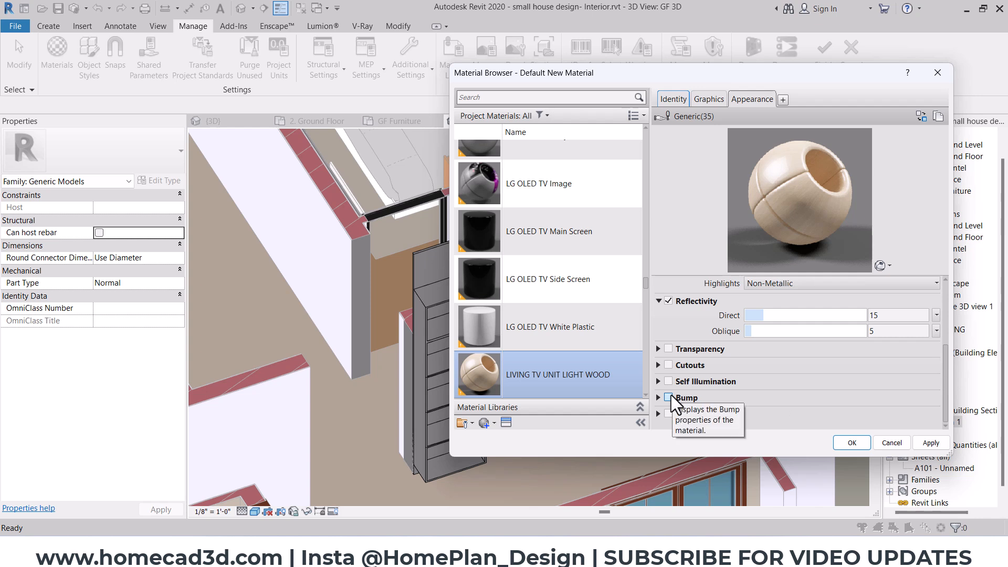
pyautogui.scroll(2, 682, 337)
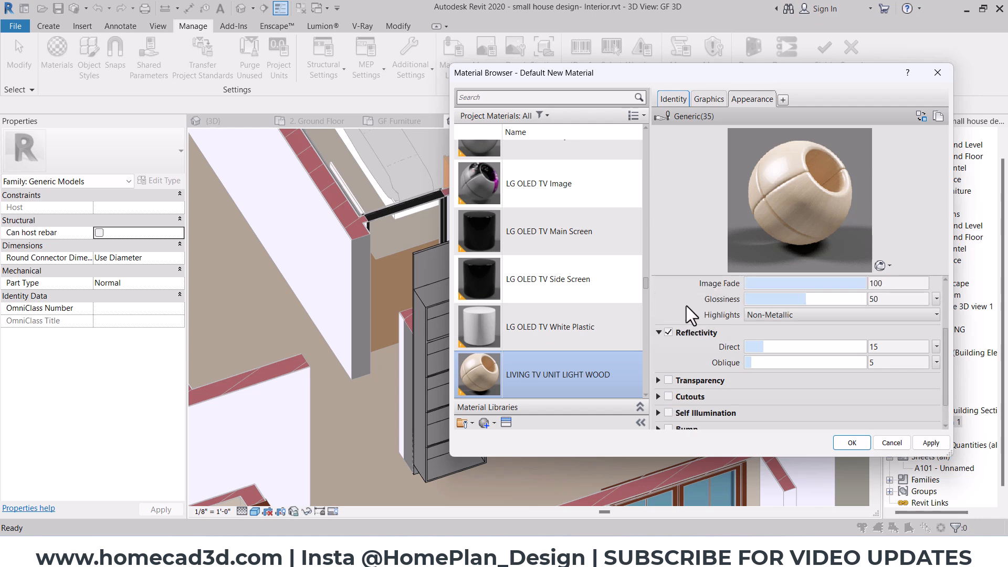
pyautogui.scroll(2, 685, 305)
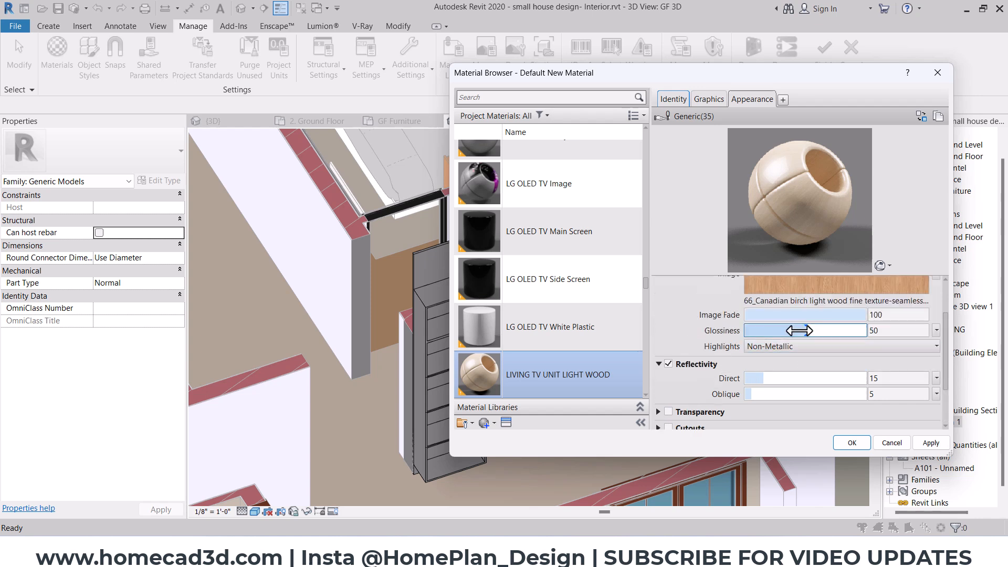
pyautogui.moveTo(796, 330)
pyautogui.mouseDown()
pyautogui.moveTo(823, 330)
pyautogui.moveTo(762, 338)
pyautogui.moveTo(802, 332)
pyautogui.mouseUp()
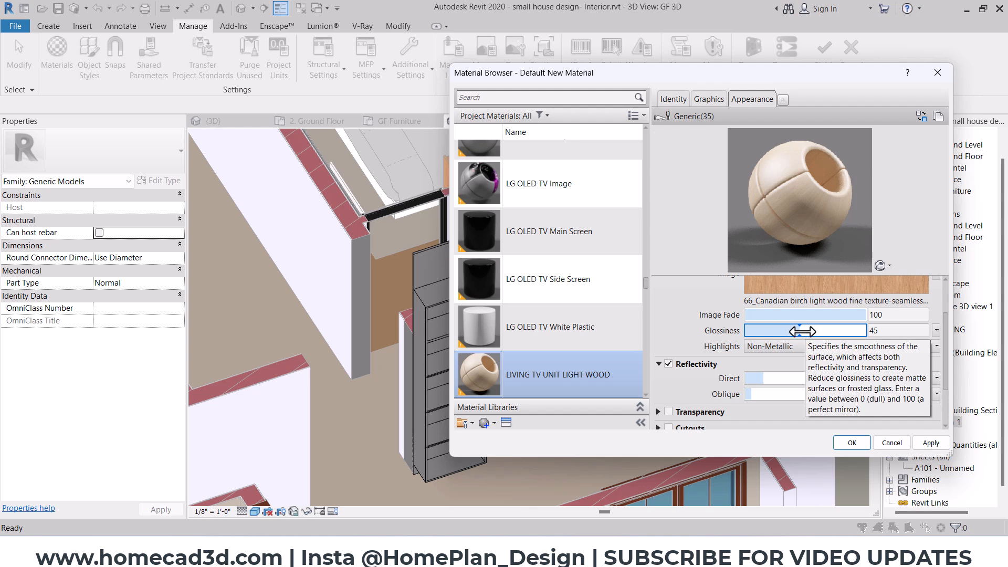
pyautogui.moveTo(802, 331); pyautogui.dragTo(805, 331)
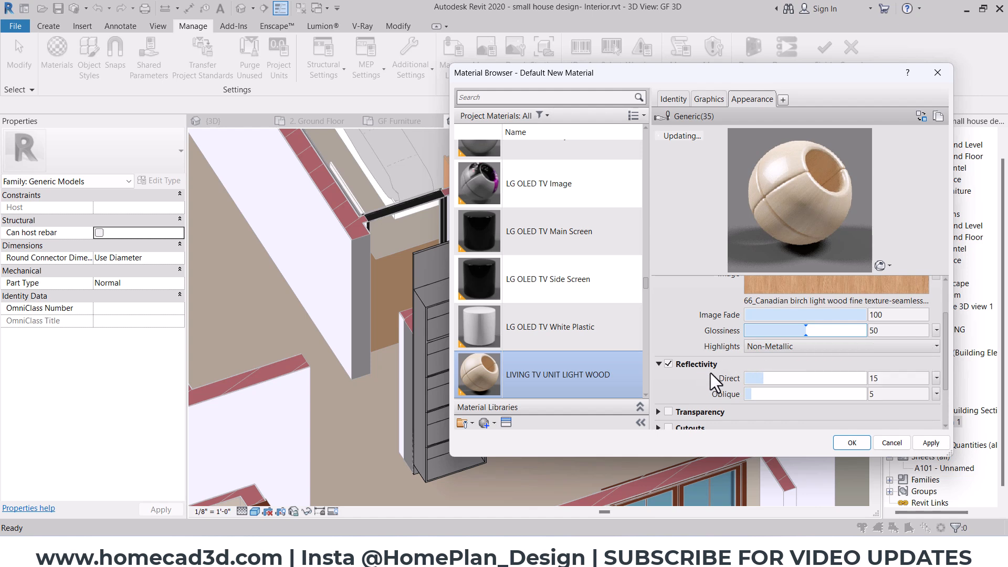
pyautogui.doubleClick(908, 330)
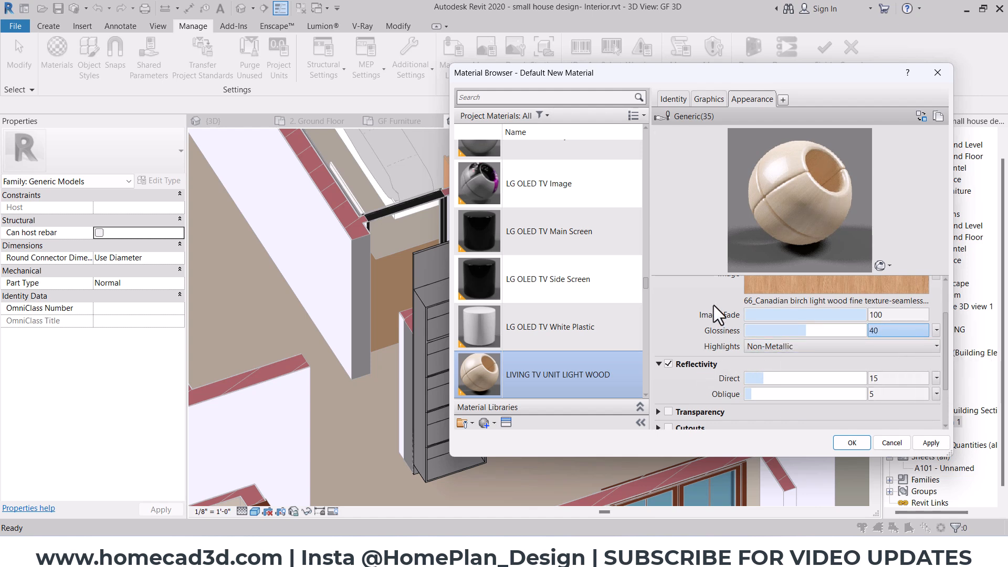
pyautogui.press('Return')
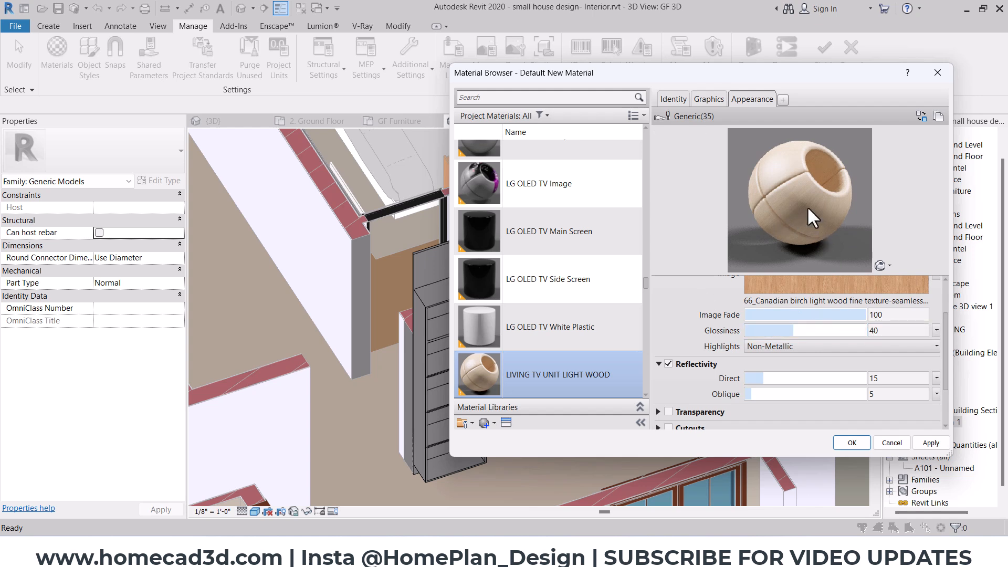
# Set the light wood material's glossiness to 45.
pyautogui.click(856, 334)
pyautogui.write('45')
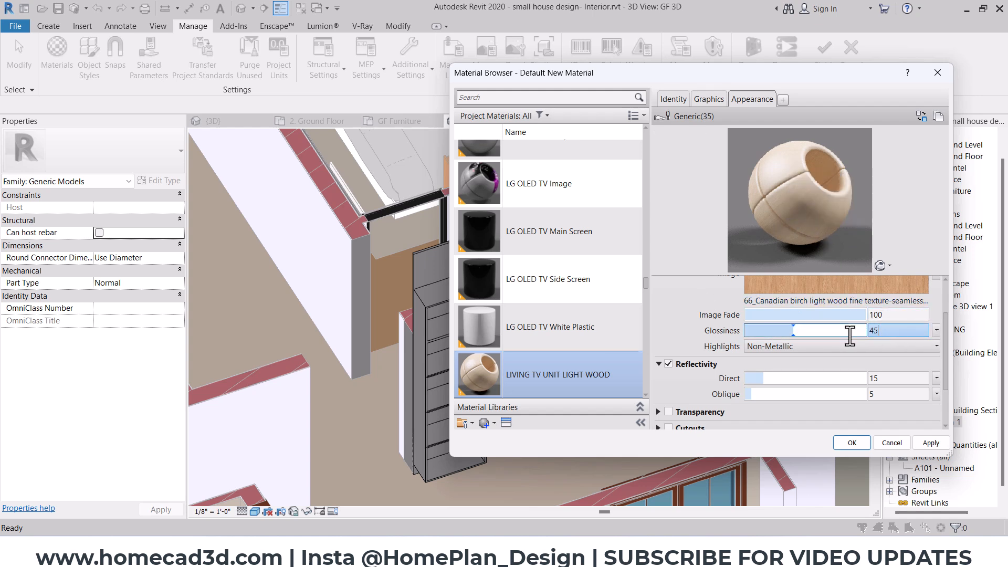
pyautogui.click(688, 216)
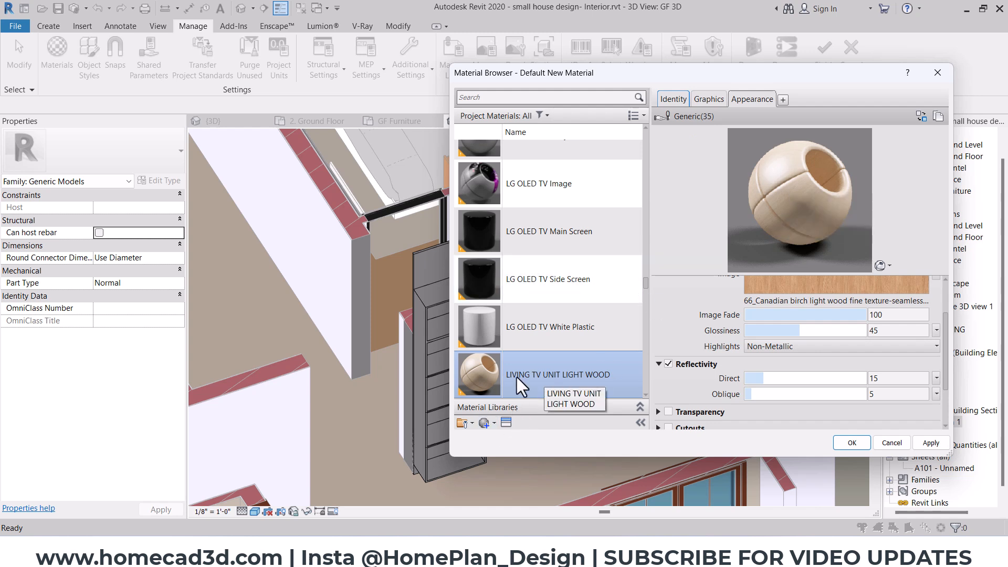
# Duplicate the LIVING TV UNIT LIGHT WOOD material and make its appearance asset an independent copy.
pyautogui.rightClick(589, 374)
pyautogui.click(613, 395)
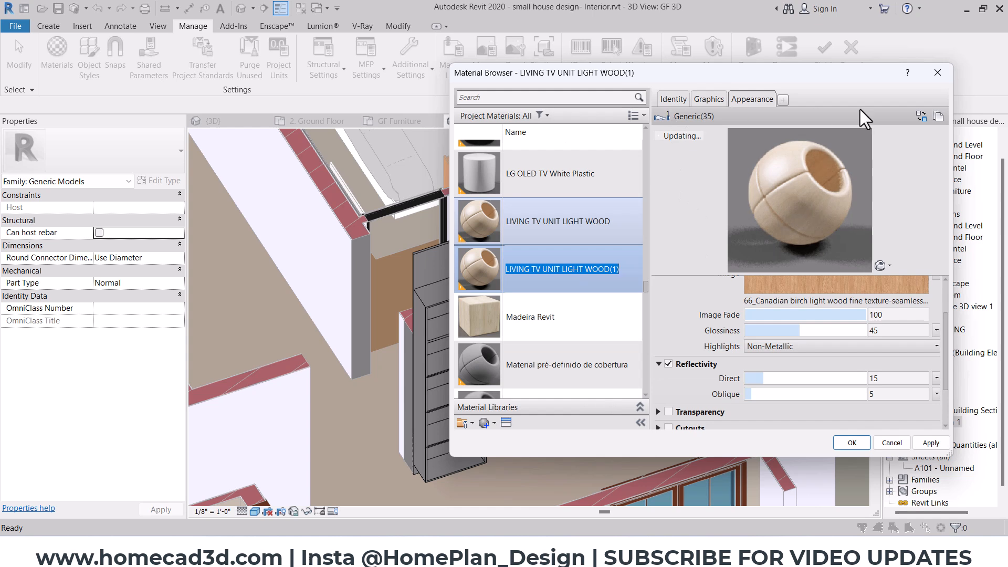
pyautogui.click(938, 116)
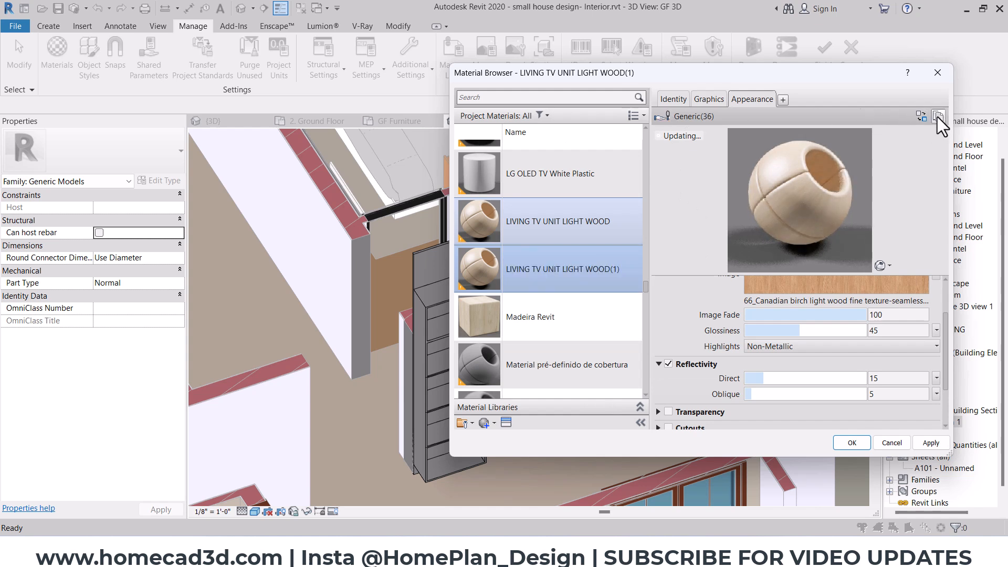
# Rename the duplicated material as LIVING TV UNIT DARK WOOD.
pyautogui.click(674, 100)
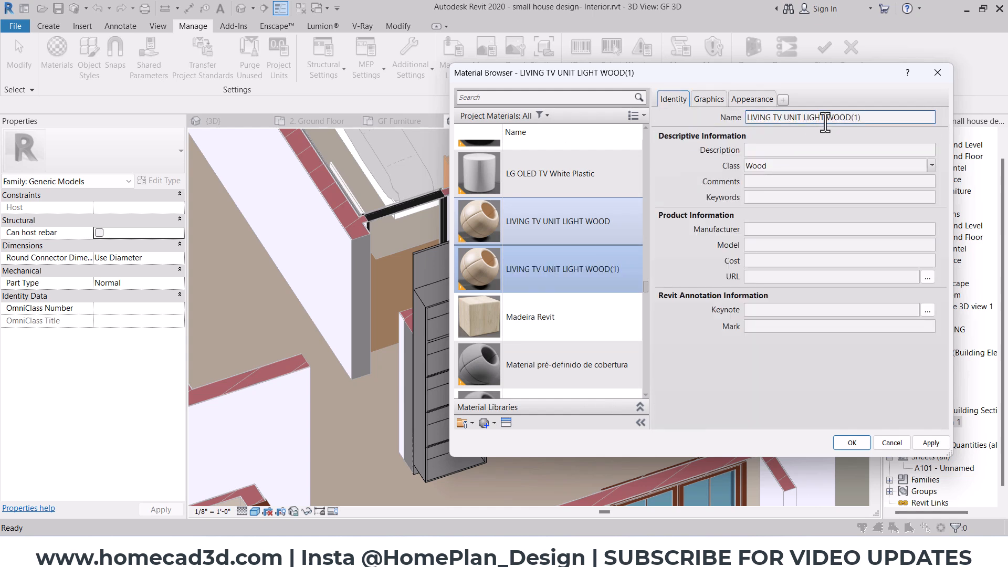
pyautogui.press('BackSpace')
pyautogui.press('BackSpace')
pyautogui.press('BackSpace')
pyautogui.press('BackSpace')
pyautogui.press('BackSpace')
pyautogui.press('BackSpace')
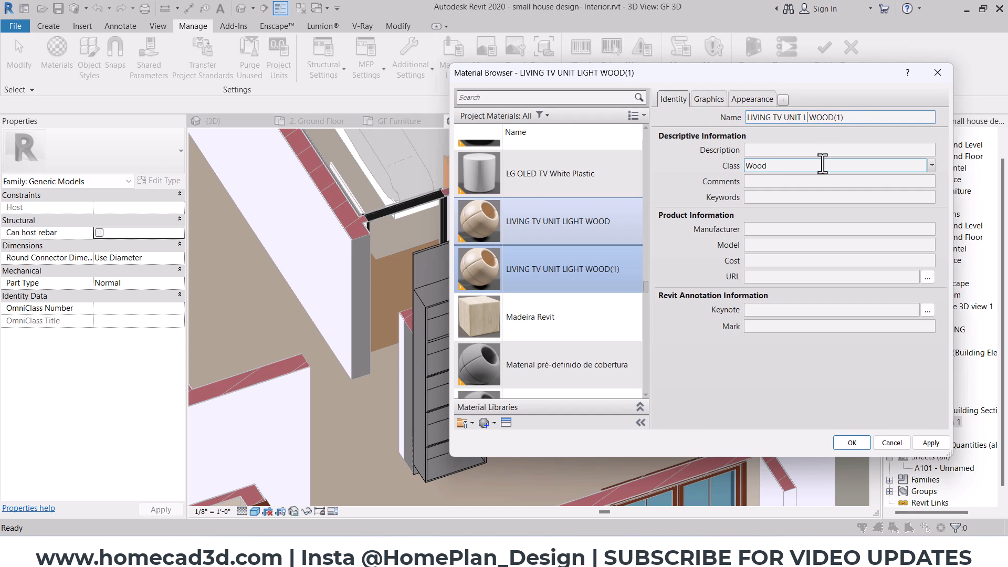
pyautogui.write('DARK')
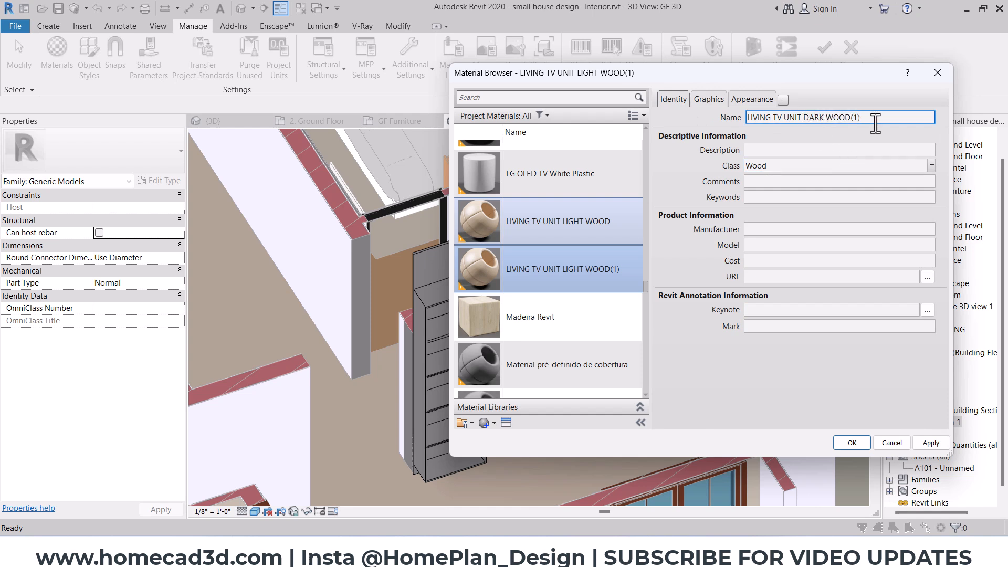
pyautogui.press('BackSpace')
pyautogui.press('BackSpace')
pyautogui.press('BackSpace')
# Browse the wood textures and replace the dark wood material's appearance image with wood.4.jpg.
pyautogui.click(751, 99)
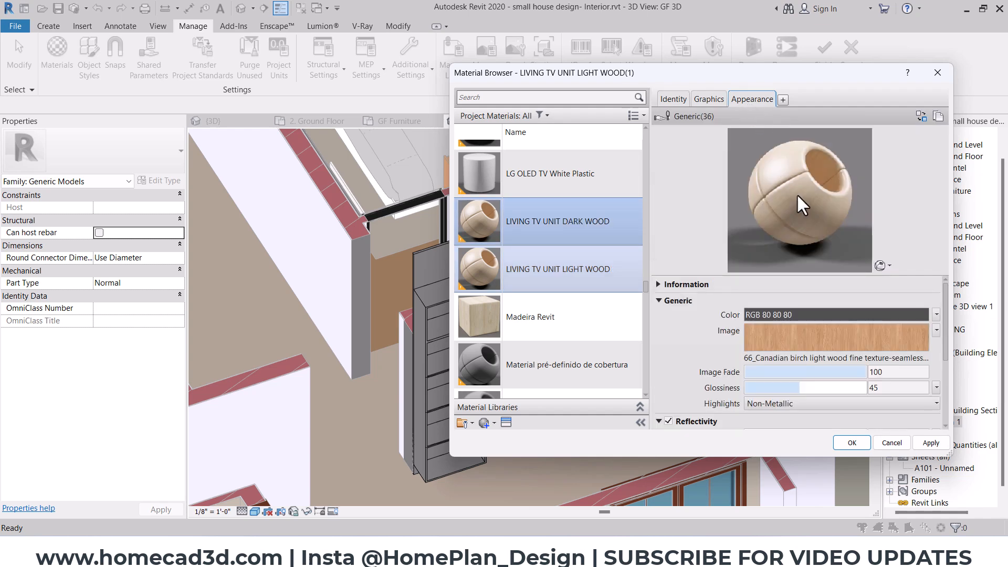
pyautogui.click(790, 357)
pyautogui.keyDown('ctrl'); pyautogui.scroll(2, 568, 309); pyautogui.keyUp('ctrl')
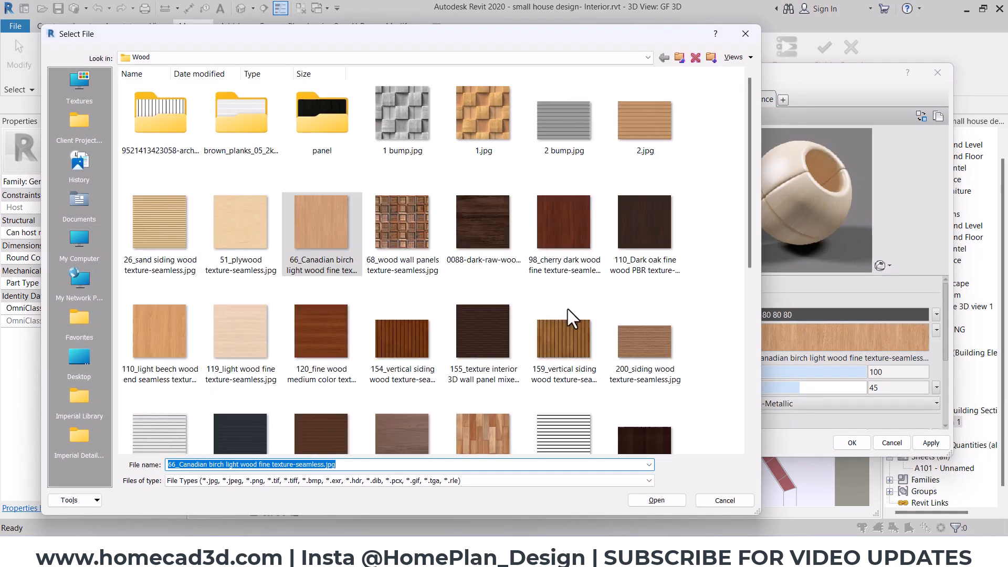
pyautogui.scroll(-6, 629, 201)
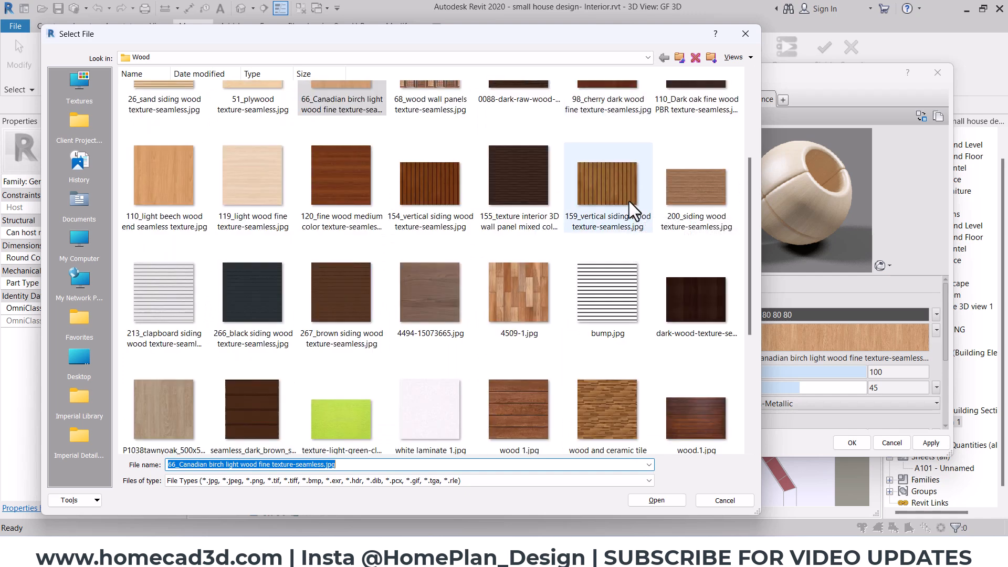
pyautogui.click(435, 299)
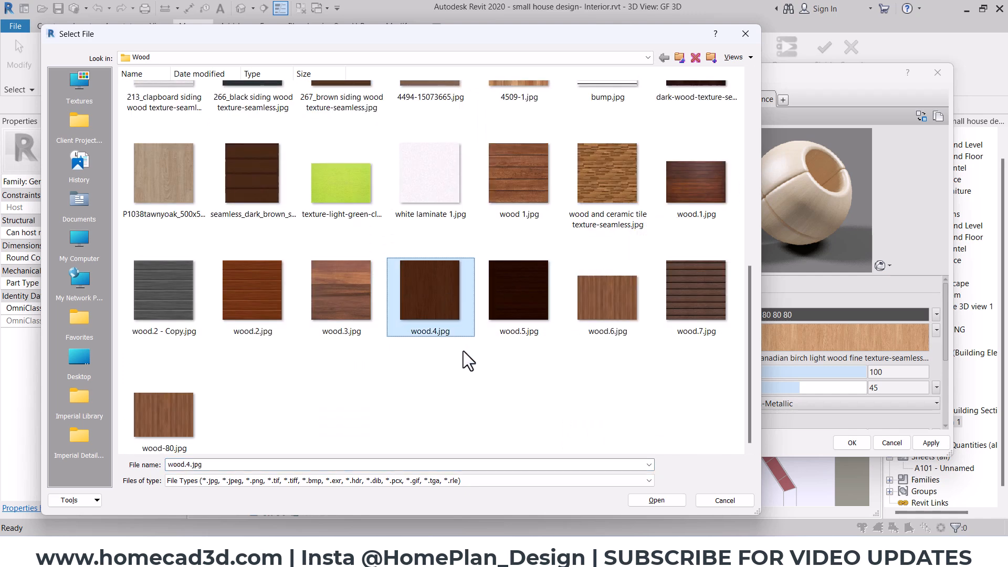
pyautogui.keyDown('ctrl'); pyautogui.scroll(2, 536, 303); pyautogui.keyUp('ctrl')
pyautogui.click(243, 278)
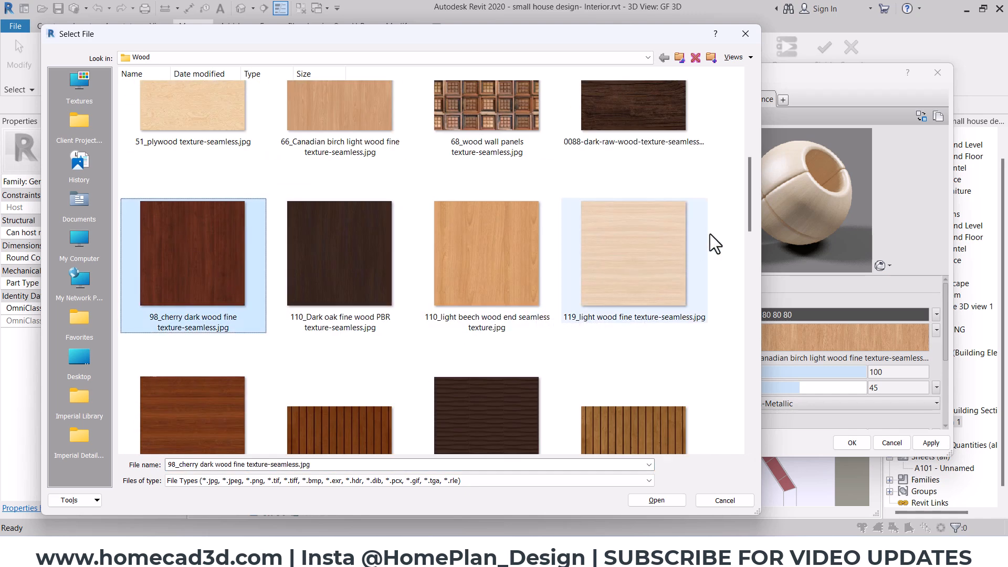
pyautogui.moveTo(749, 184); pyautogui.dragTo(752, 399)
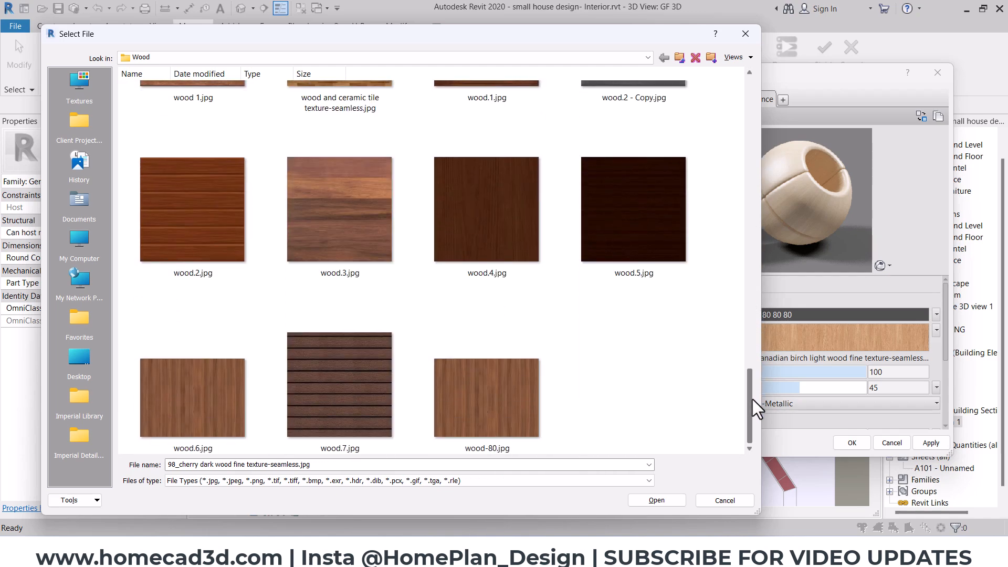
pyautogui.click(482, 239)
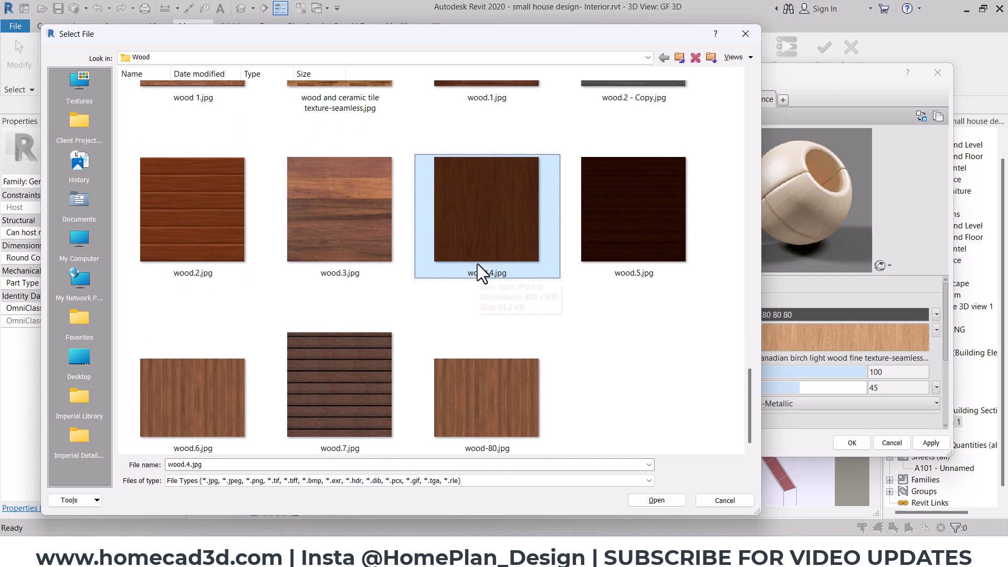
pyautogui.click(654, 501)
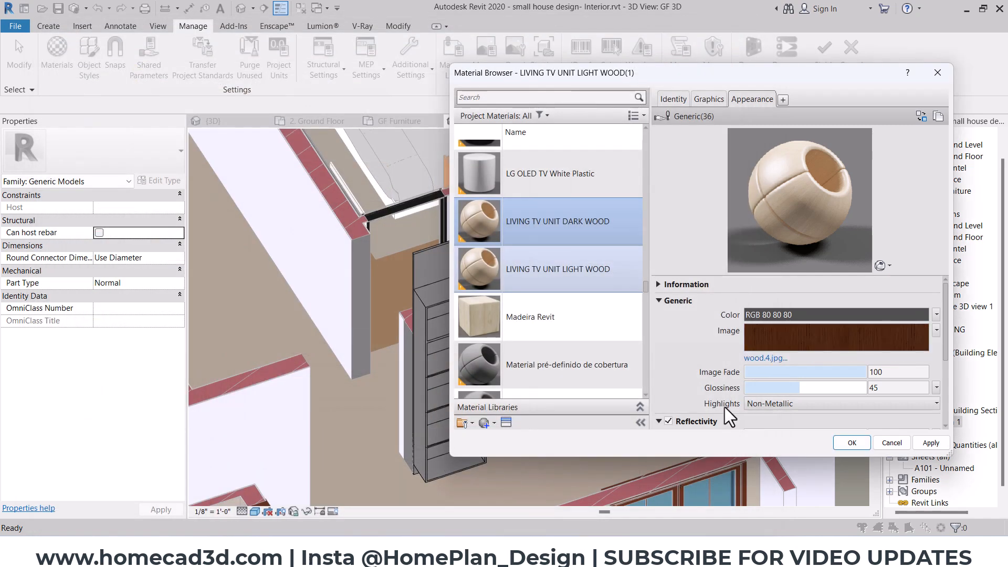
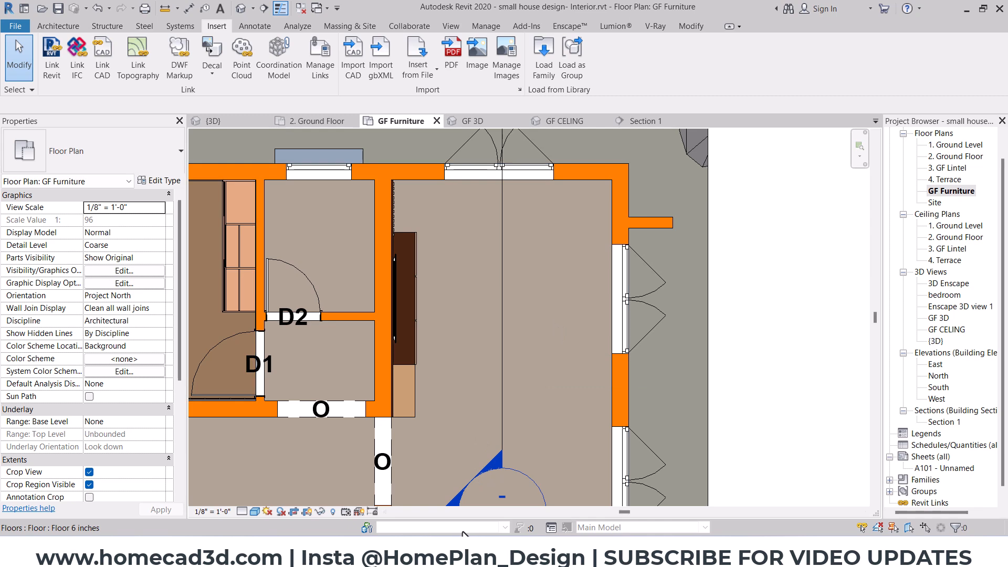
# Switch to File Explorer, open the Revit Family Files folder in HOME CAD DATA, and find the sofa family.
pyautogui.press('super+e')
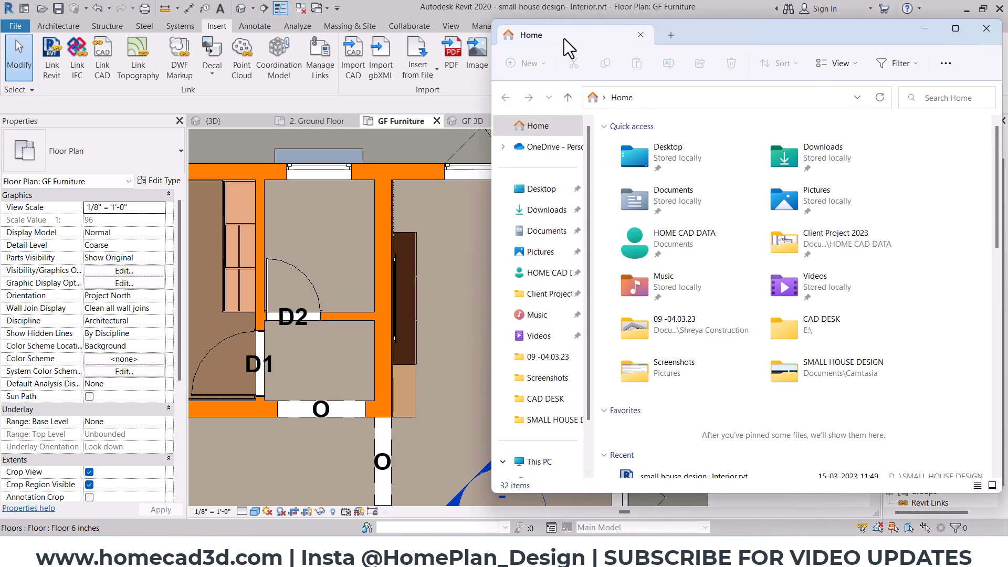
pyautogui.moveTo(564, 39); pyautogui.dragTo(393, 39)
pyautogui.click(377, 274)
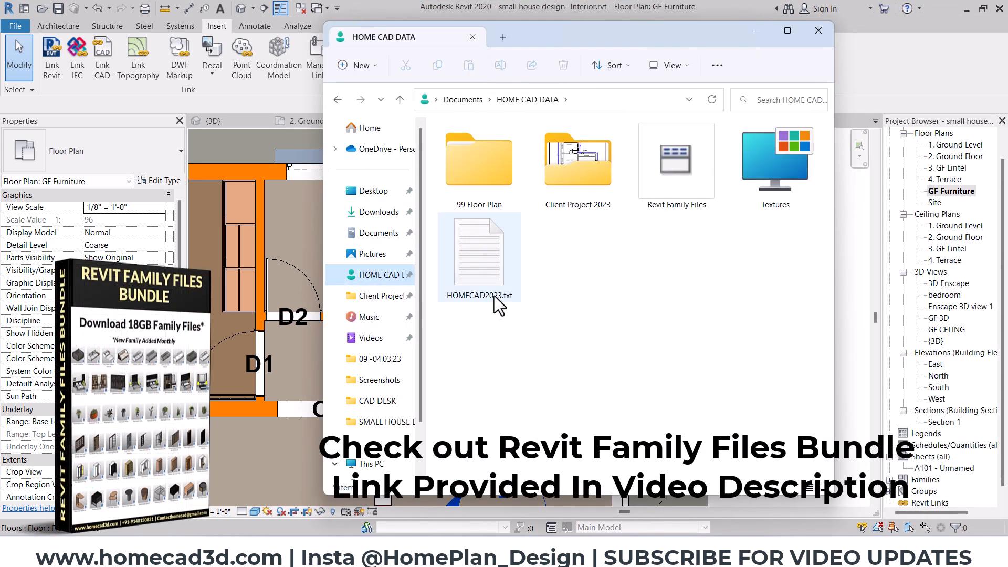
pyautogui.doubleClick(644, 166)
pyautogui.moveTo(639, 39); pyautogui.dragTo(559, 32)
pyautogui.scroll(-4, 604, 224)
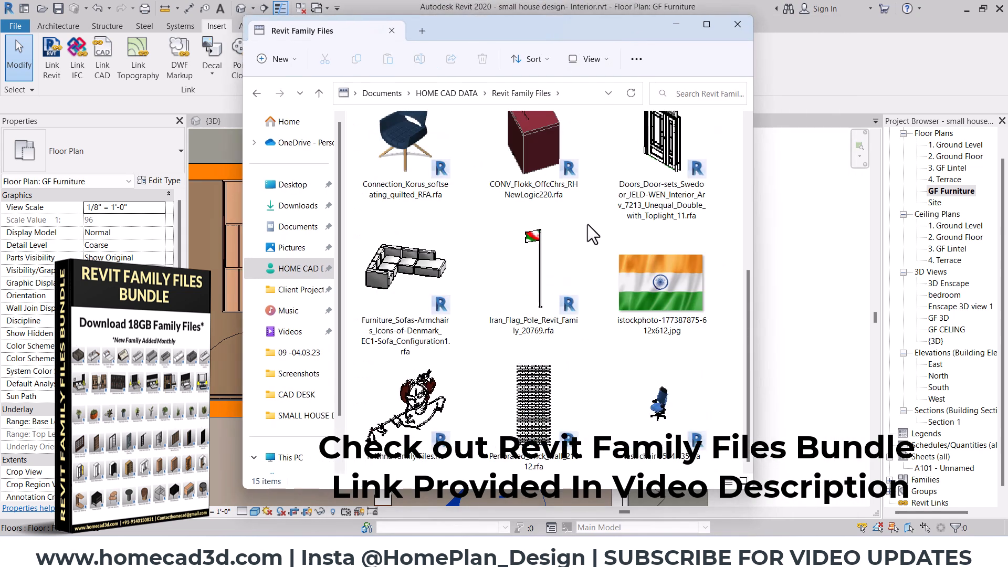
# Load the Furniture_Sofas-Armchairs_Icons-of-Denmark_EC1-Sofa_Configuration1 family from the folder into the GF Furniture floor plan.
pyautogui.click(363, 281)
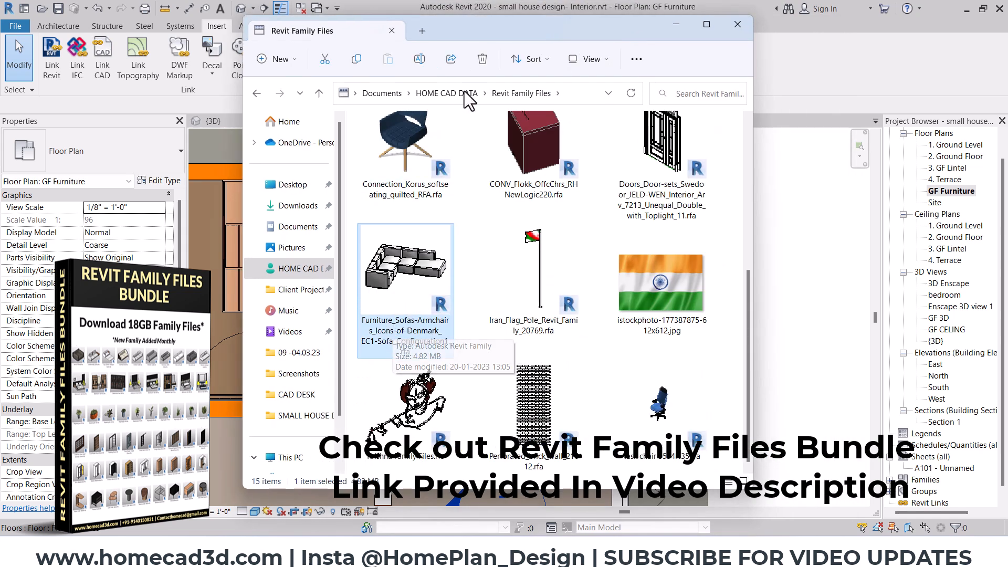
pyautogui.moveTo(451, 37); pyautogui.dragTo(162, 54)
pyautogui.moveTo(163, 252); pyautogui.dragTo(544, 345)
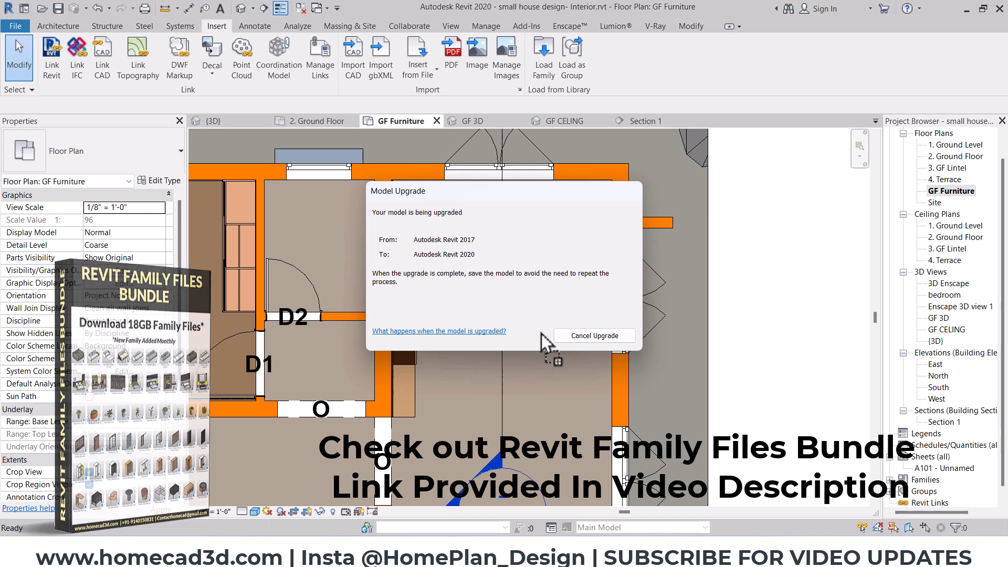
# Rotate the L-shaped sofa and place it against the living room's window walls, in the corner opposite the TV unit.
pyautogui.press('space')
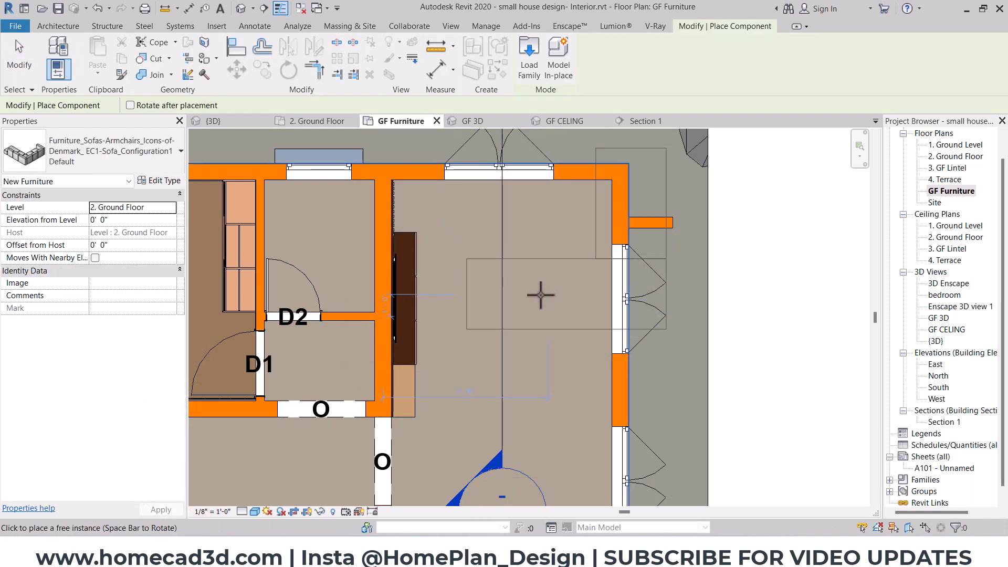
pyautogui.click(578, 291)
pyautogui.press('Escape')
pyautogui.press('Escape')
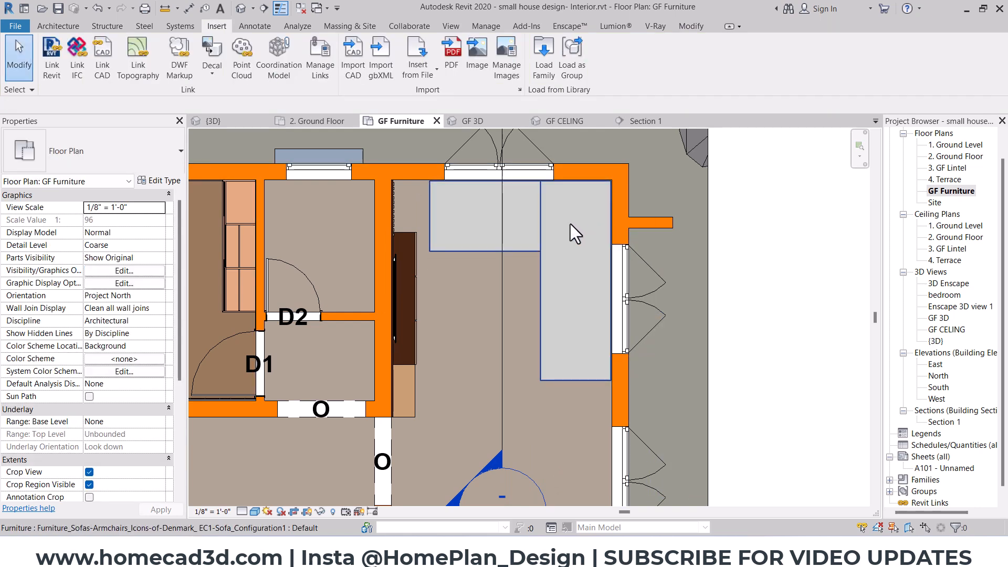
# Set the detail level of the GF Furniture plan view to Fine.
pyautogui.scroll(1, 556, 234)
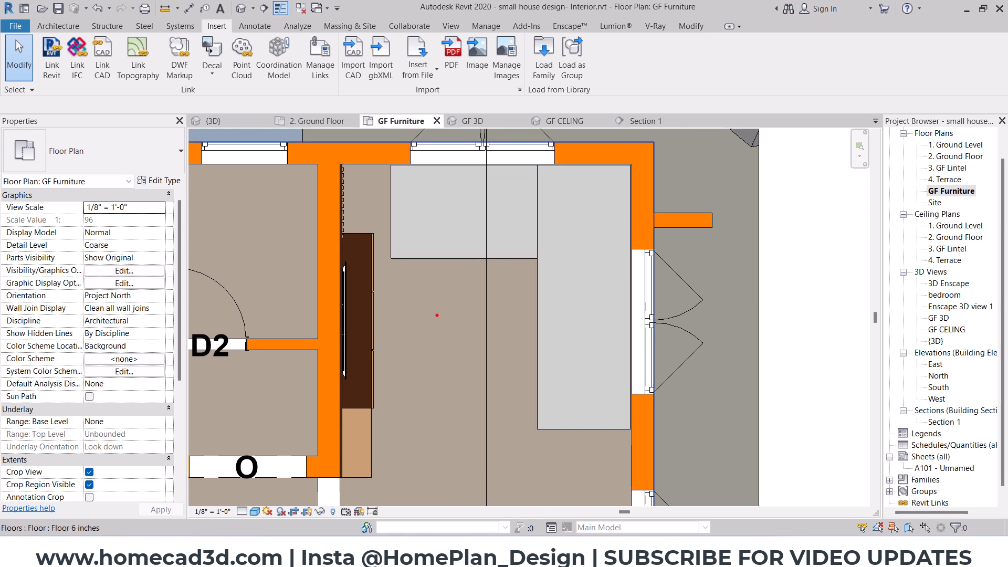
pyautogui.moveTo(458, 288)
pyautogui.keyDown('shift'); pyautogui.mouseDown()
pyautogui.moveTo(248, 501)
pyautogui.moveTo(248, 488)
pyautogui.mouseUp(); pyautogui.keyUp('shift')
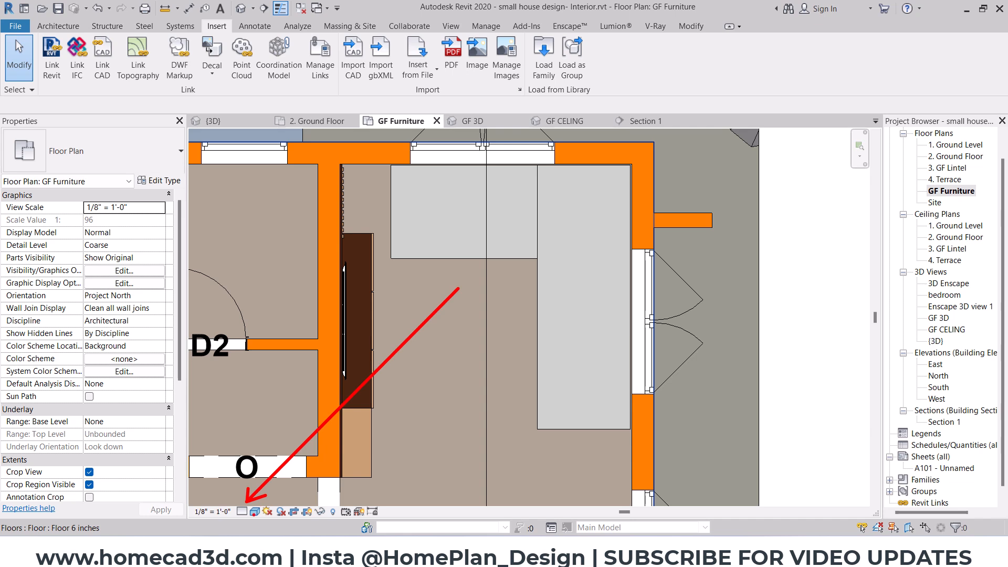
pyautogui.click(243, 512)
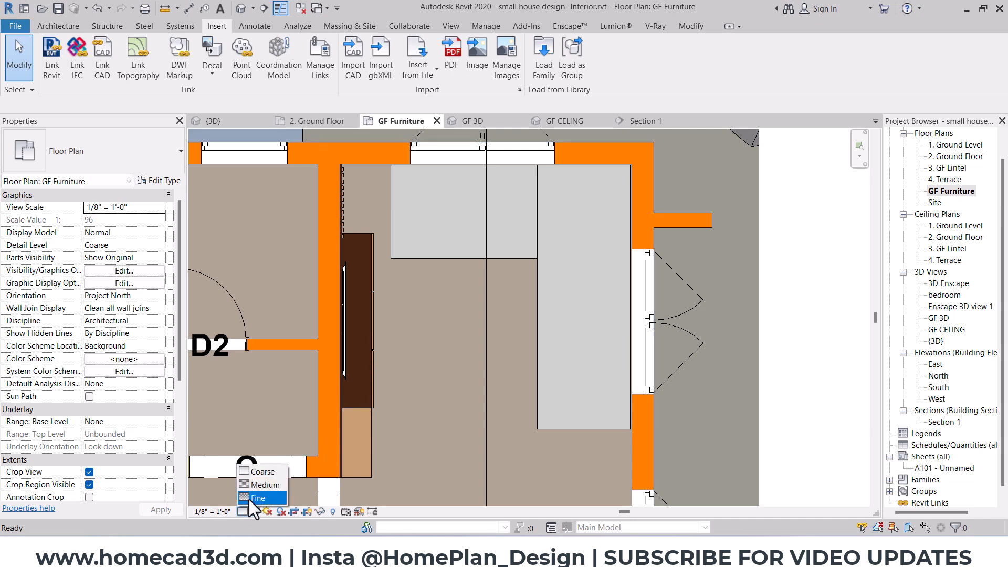
# Set the GF Furniture plan's detail level to Fine and inspect the L-shaped sofa in the GF 3D view.
pyautogui.click(253, 497)
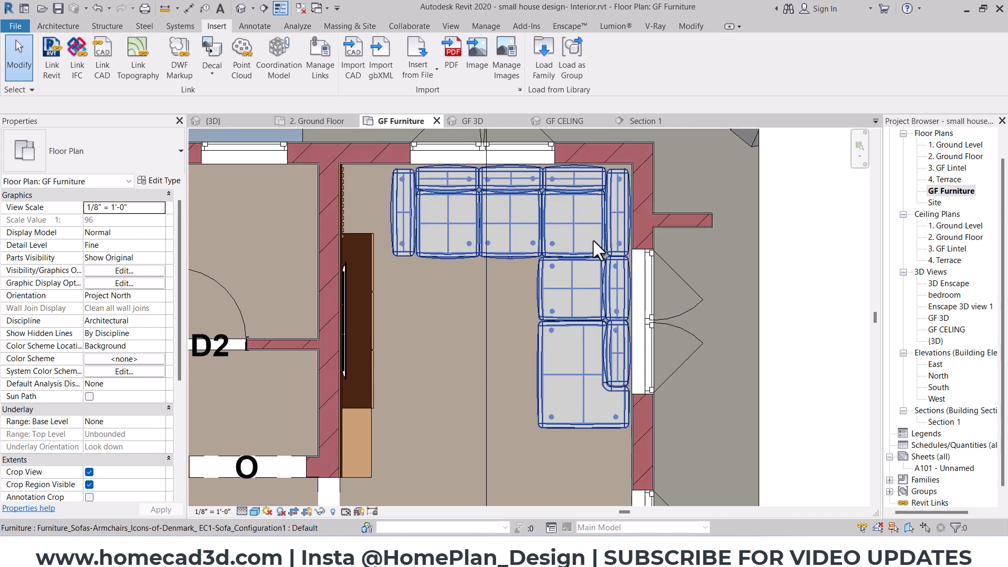
pyautogui.click(474, 121)
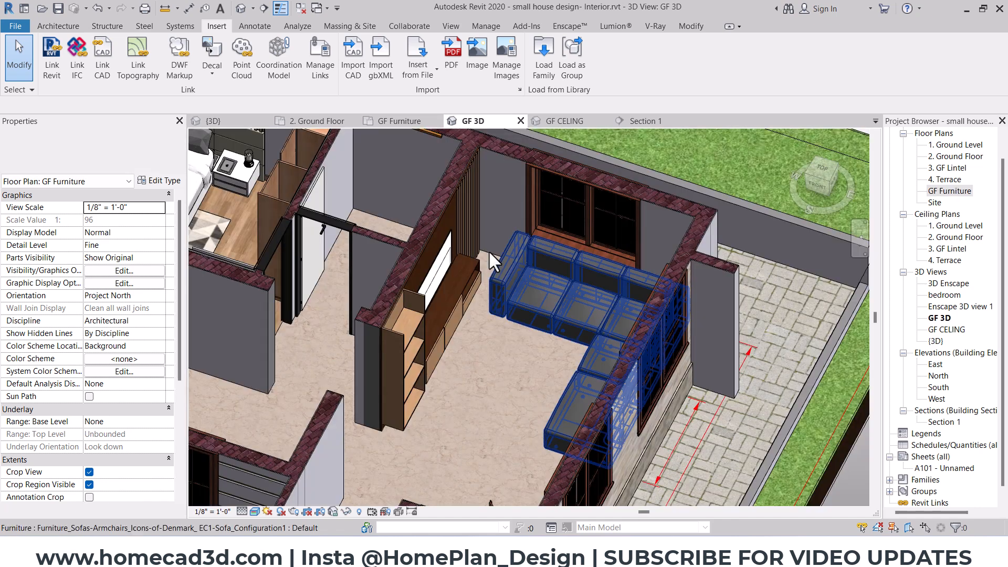
pyautogui.moveTo(539, 289)
pyautogui.keyDown('shift'); pyautogui.mouseDown(button='middle')
pyautogui.moveTo(586, 293)
pyautogui.moveTo(546, 294)
pyautogui.mouseUp(button='middle'); pyautogui.keyUp('shift')
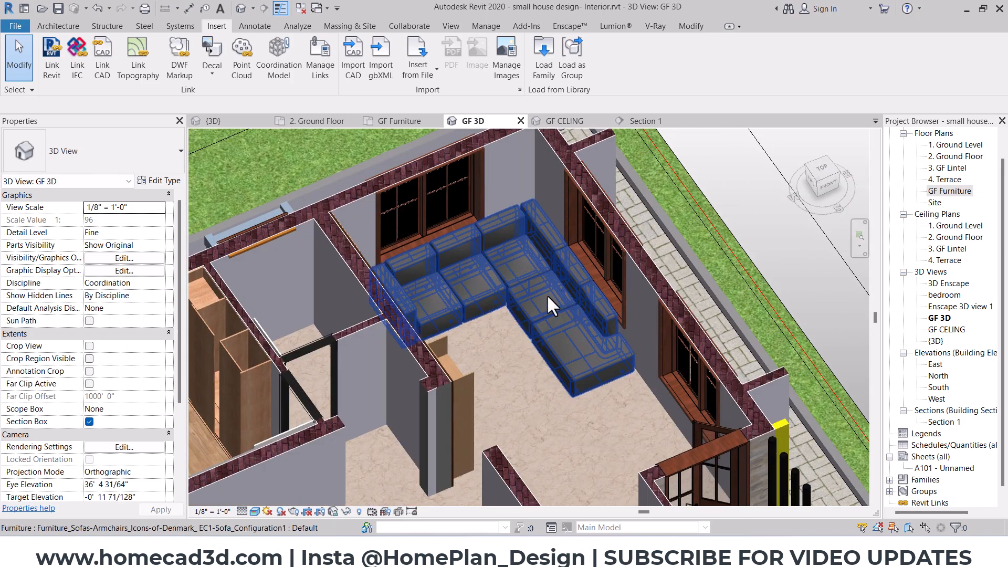
pyautogui.scroll(3, 546, 294)
pyautogui.keyDown('shift'); pyautogui.moveTo(695, 375); pyautogui.dragTo(675, 401, button='middle'); pyautogui.keyUp('shift')
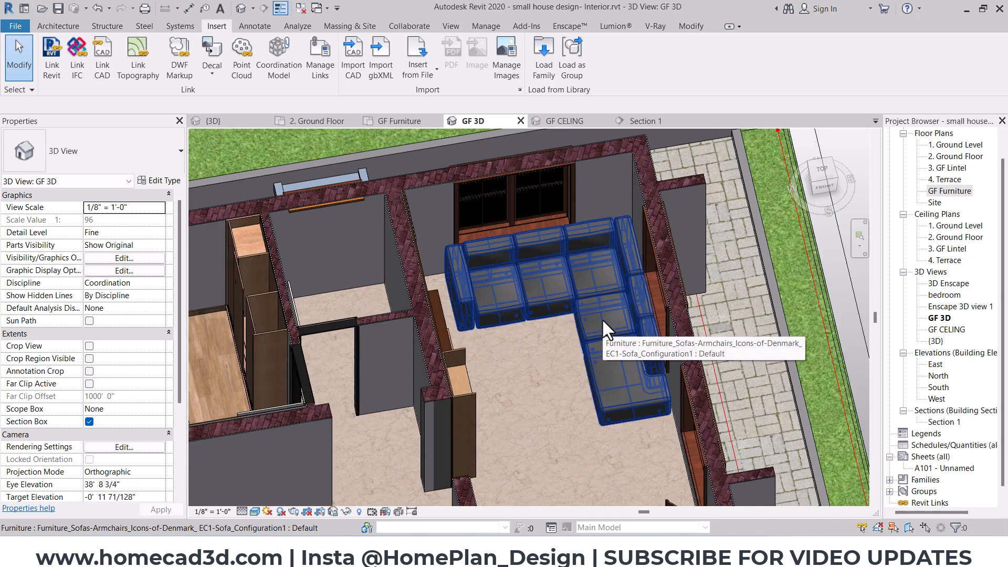
# Examine the type parameters of the L-shaped sofa selected in the GF Furniture plan, especially its materials.
pyautogui.click(400, 121)
pyautogui.click(472, 204)
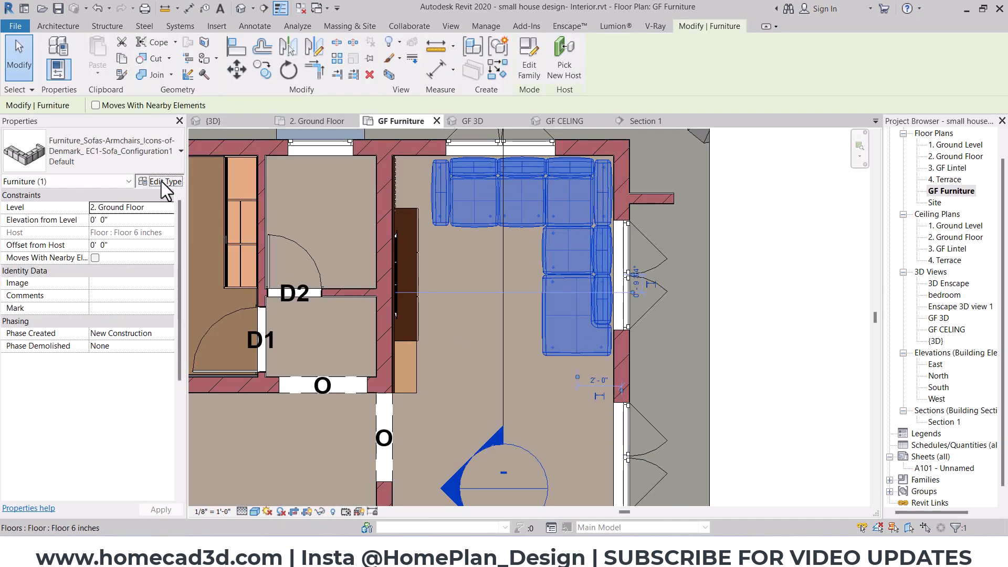
pyautogui.click(160, 181)
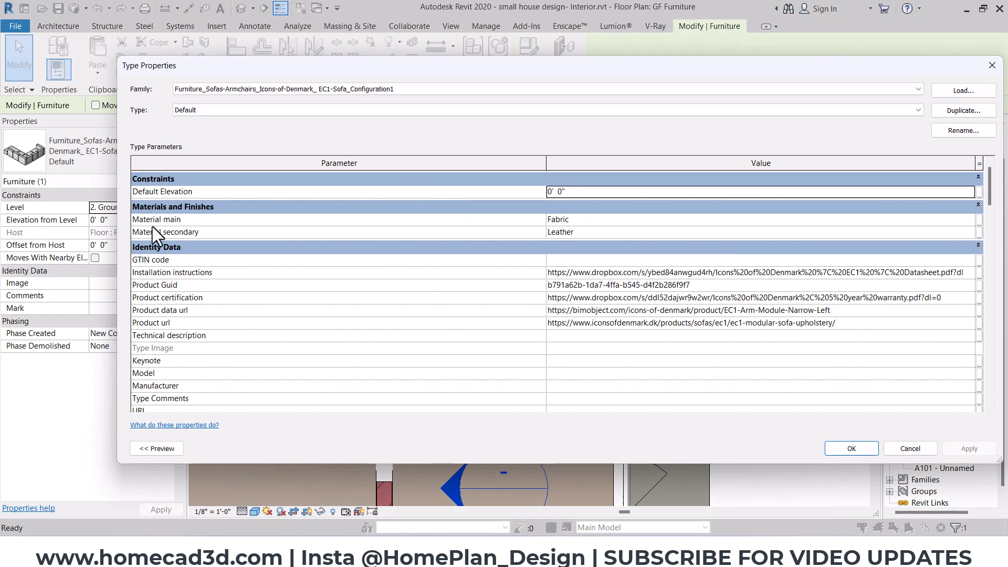
pyautogui.moveTo(153, 228); pyautogui.dragTo(172, 222)
pyautogui.scroll(-9, 652, 279)
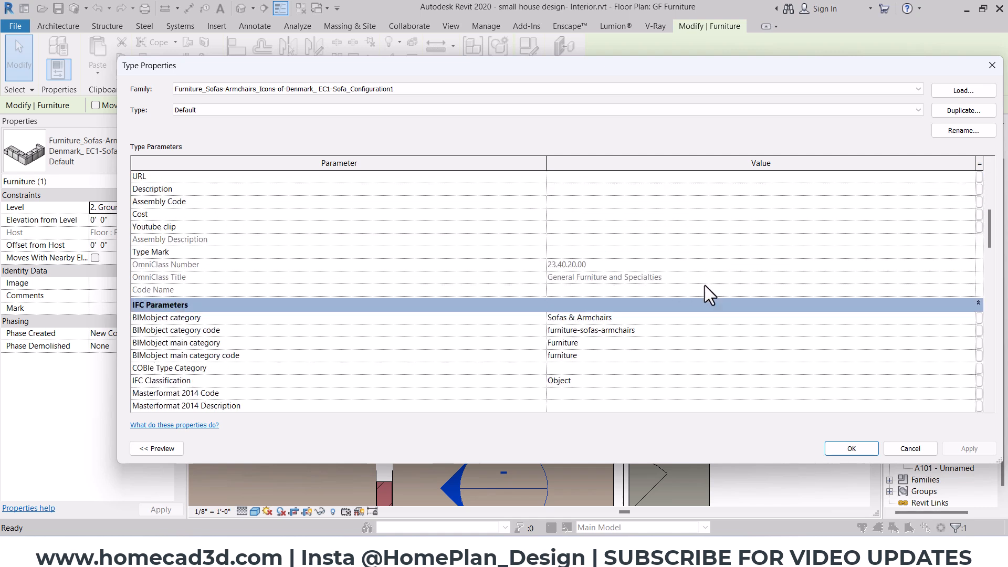
pyautogui.scroll(2, 634, 288)
pyautogui.scroll(-15, 560, 263)
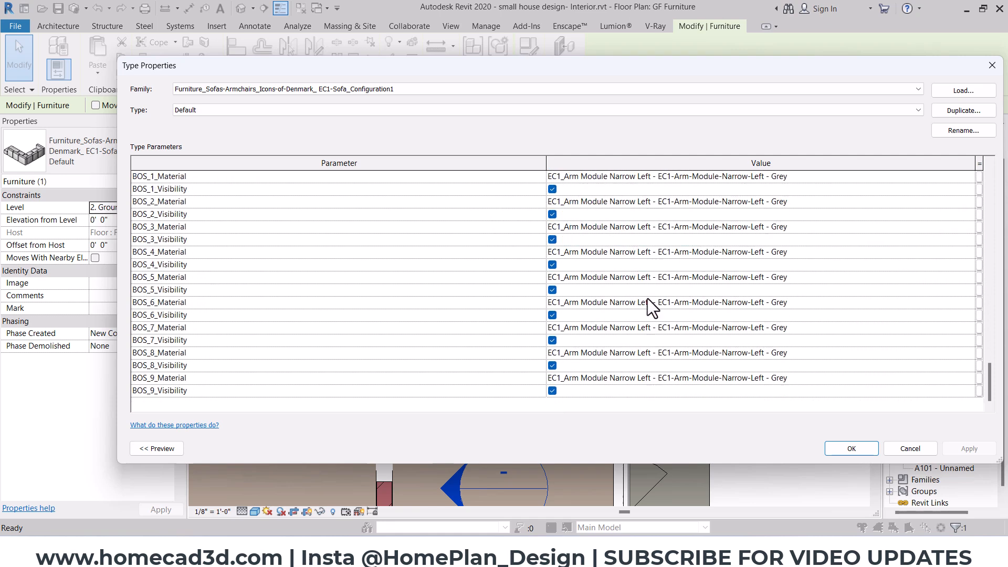
pyautogui.scroll(20, 647, 298)
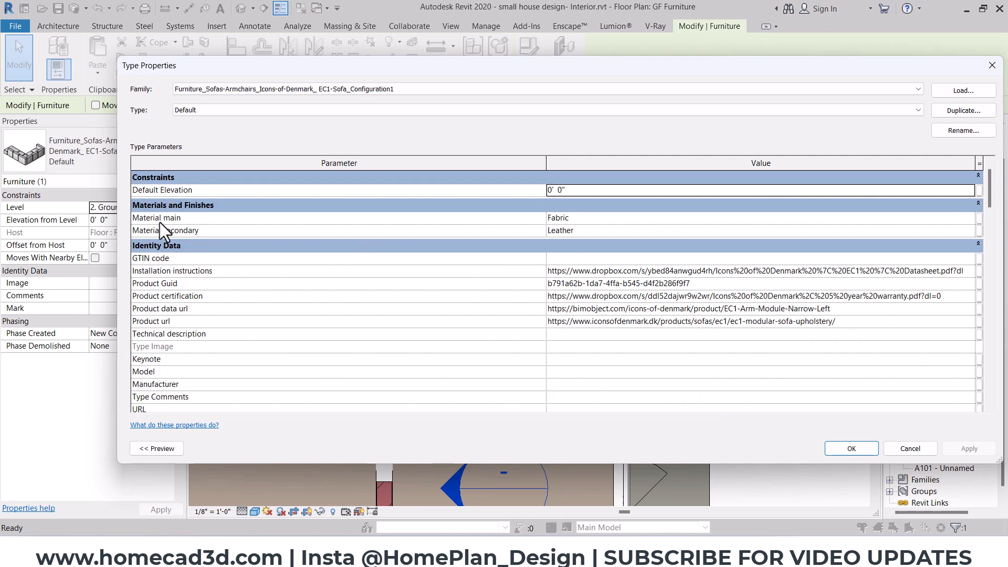
# Check the options for the sofa's secondary and main materials, keep Leather and Fabric, and accept the type properties.
pyautogui.click(961, 231)
pyautogui.click(968, 231)
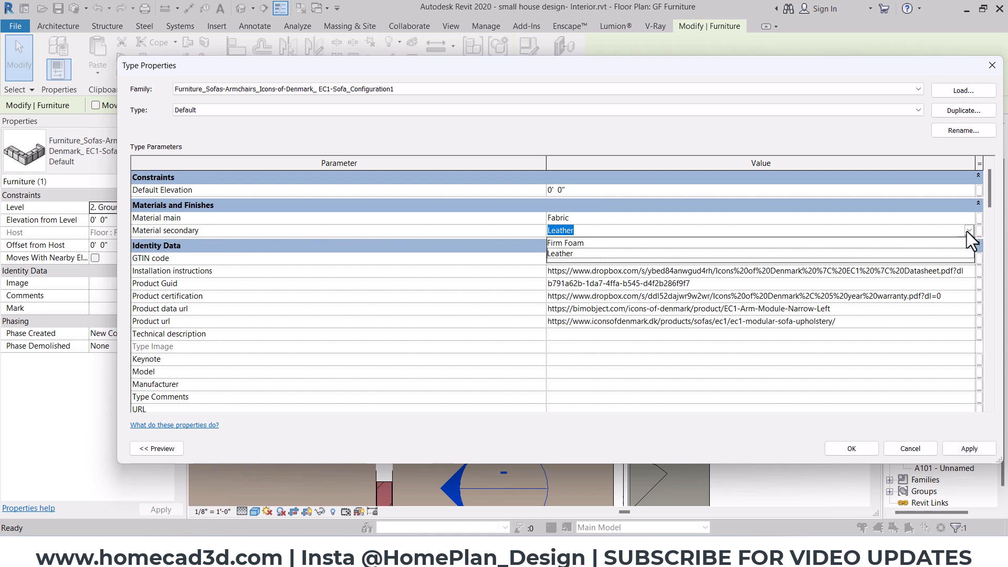
pyautogui.click(580, 229)
pyautogui.click(604, 219)
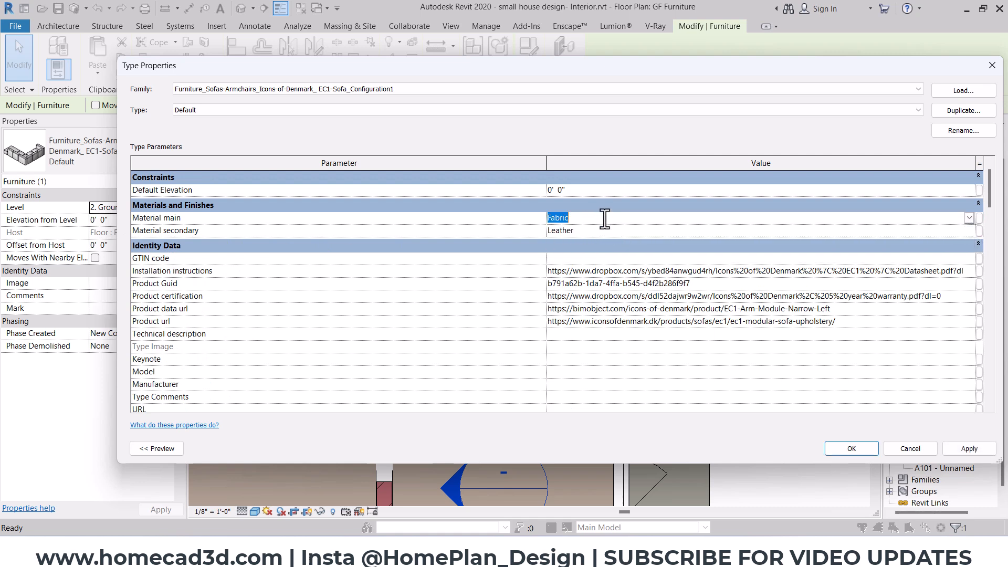
pyautogui.click(575, 218)
pyautogui.click(968, 217)
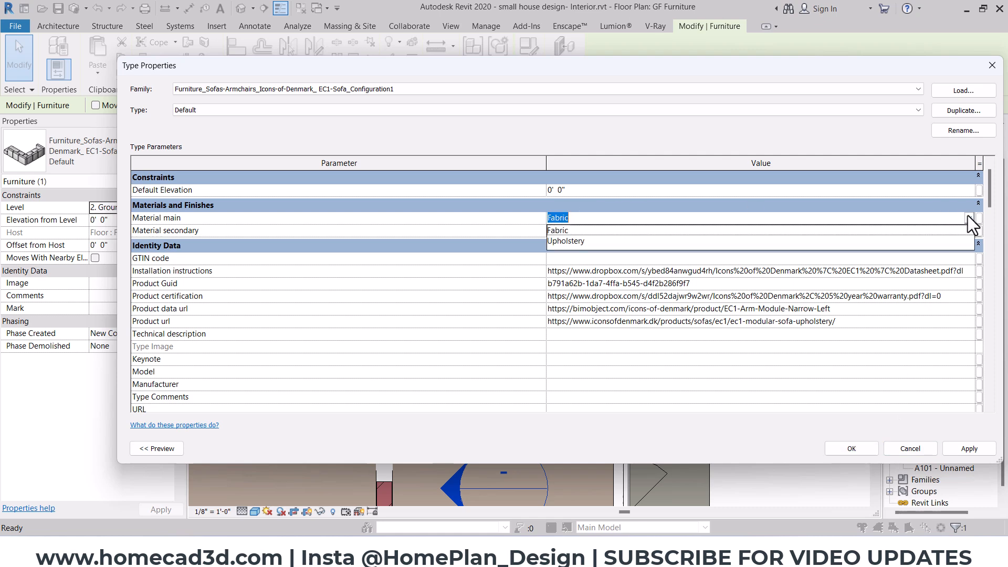
pyautogui.click(568, 234)
pyautogui.click(851, 448)
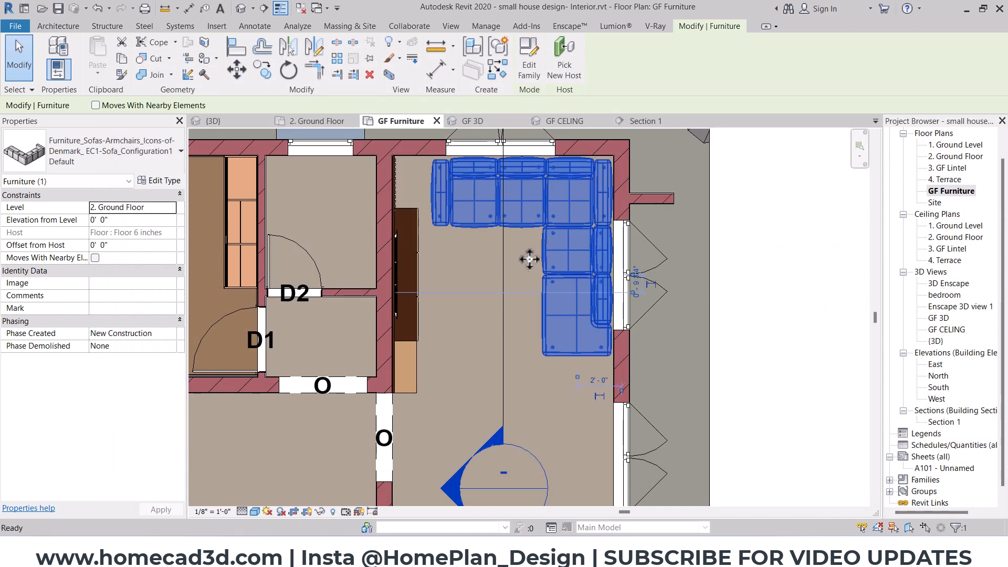
# Apply the Realistic visual style to the GF Furniture plan and to the GF 3D view.
pyautogui.press('Escape')
pyautogui.click(243, 511)
pyautogui.click(254, 512)
pyautogui.click(269, 484)
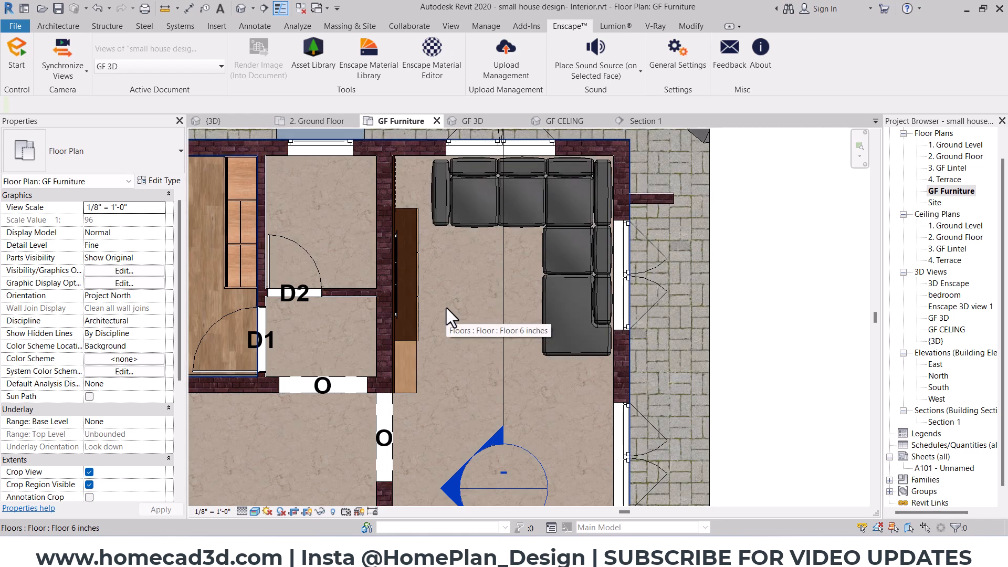
pyautogui.click(482, 121)
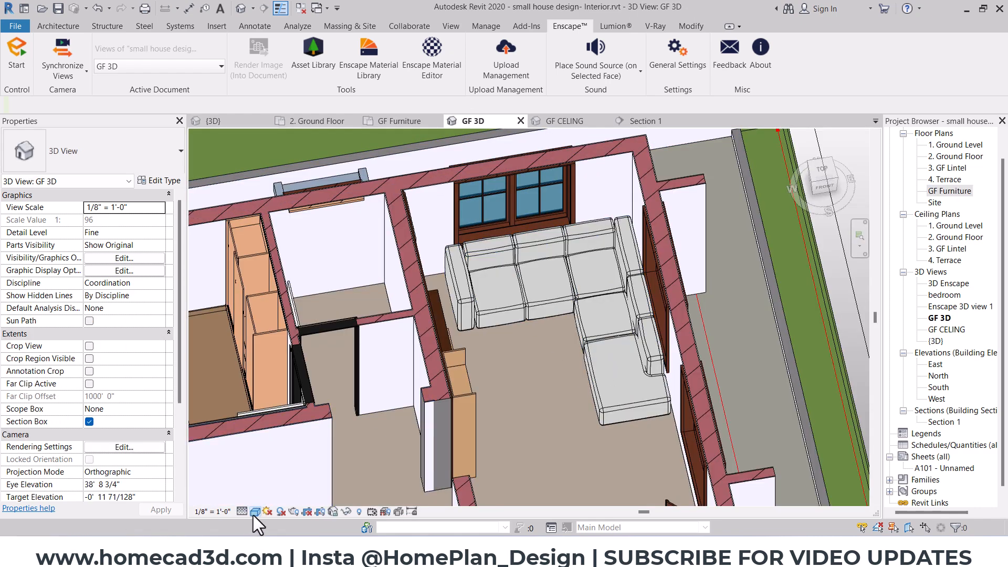
pyautogui.click(255, 511)
pyautogui.click(273, 486)
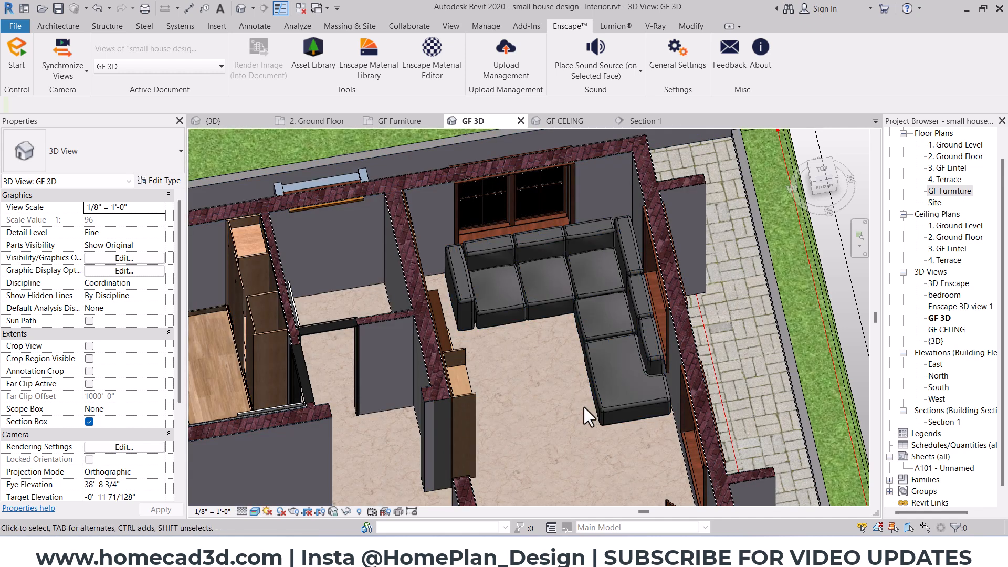
# Examine the sofa's surface material and cushion edges up close in the GF 3D view.
pyautogui.scroll(10, 603, 324)
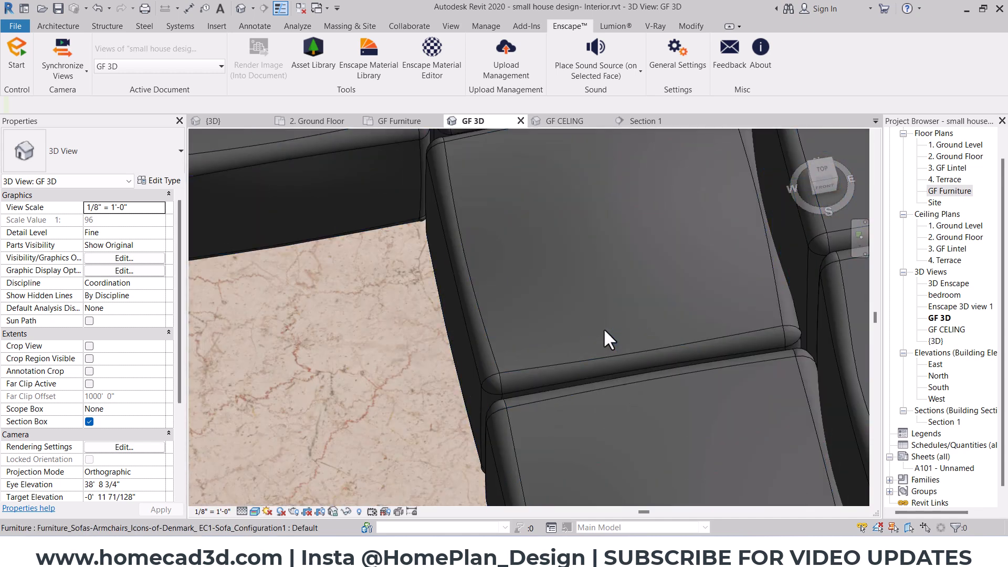
pyautogui.scroll(5, 604, 331)
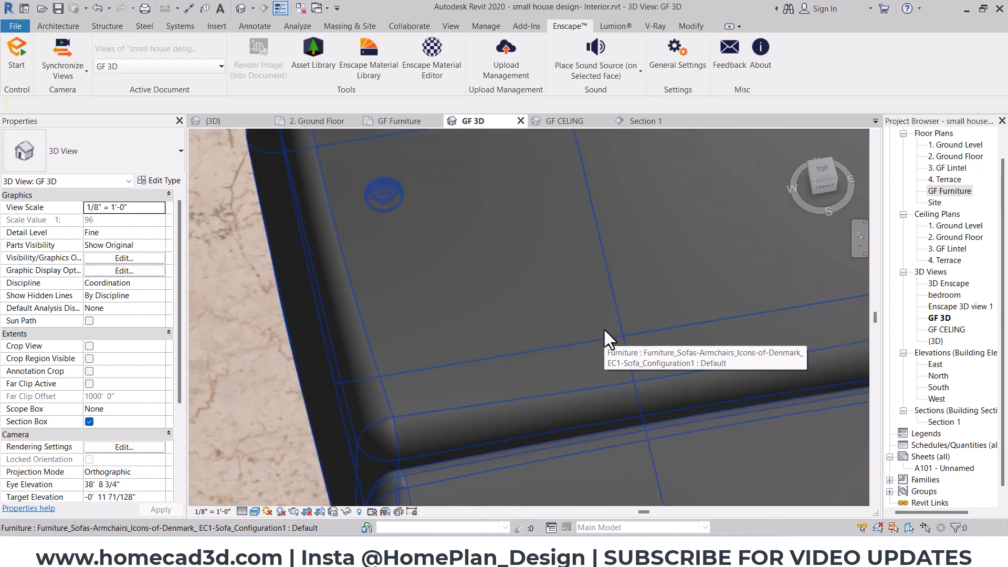
pyautogui.moveTo(361, 437); pyautogui.dragTo(472, 382, button='middle')
pyautogui.scroll(3, 574, 373)
pyautogui.scroll(2, 395, 387)
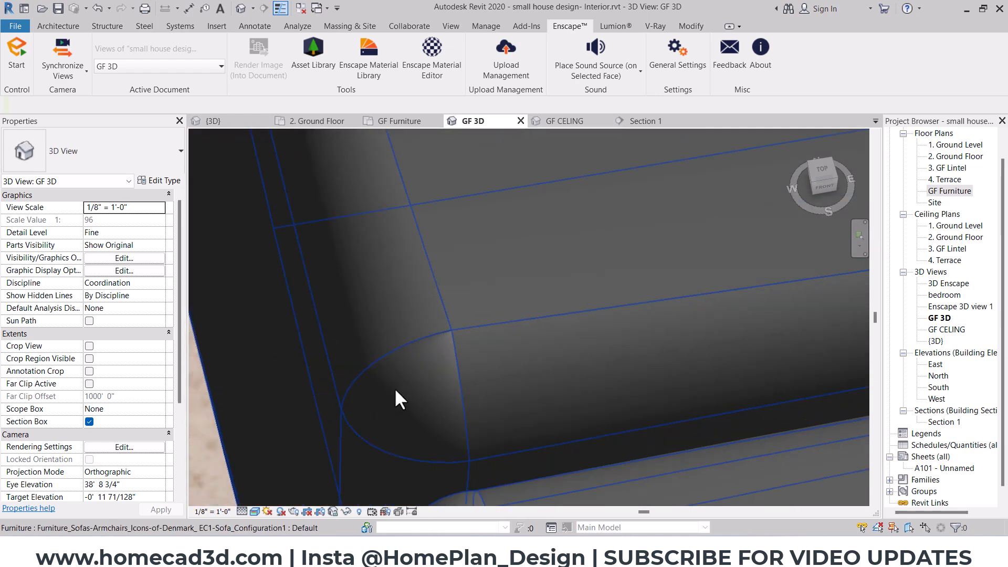
pyautogui.scroll(-2, 396, 391)
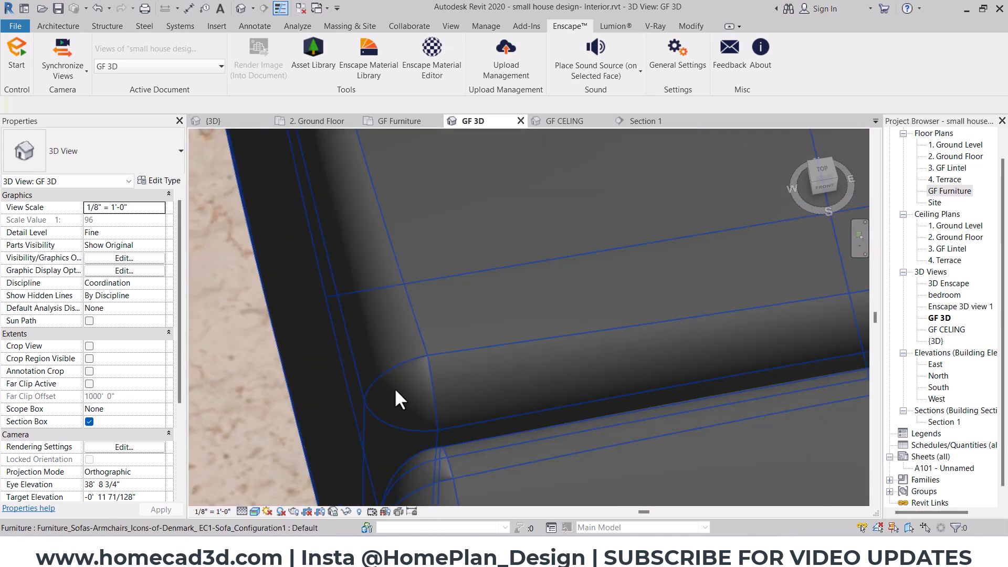
pyautogui.scroll(-5, 394, 388)
pyautogui.moveTo(417, 370); pyautogui.dragTo(505, 361, button='middle')
pyautogui.scroll(-2, 505, 361)
pyautogui.moveTo(602, 372); pyautogui.dragTo(584, 365, button='middle')
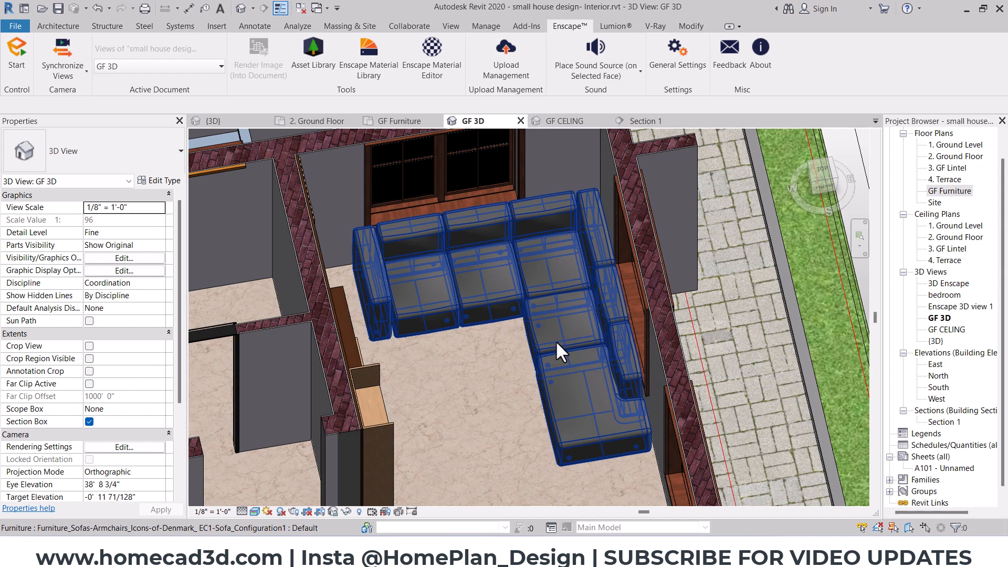
pyautogui.scroll(-3, 555, 340)
# Return to the GF Furniture plan and search the Enscape Asset Library for TABLE within the Furniture category.
pyautogui.doubleClick(950, 191)
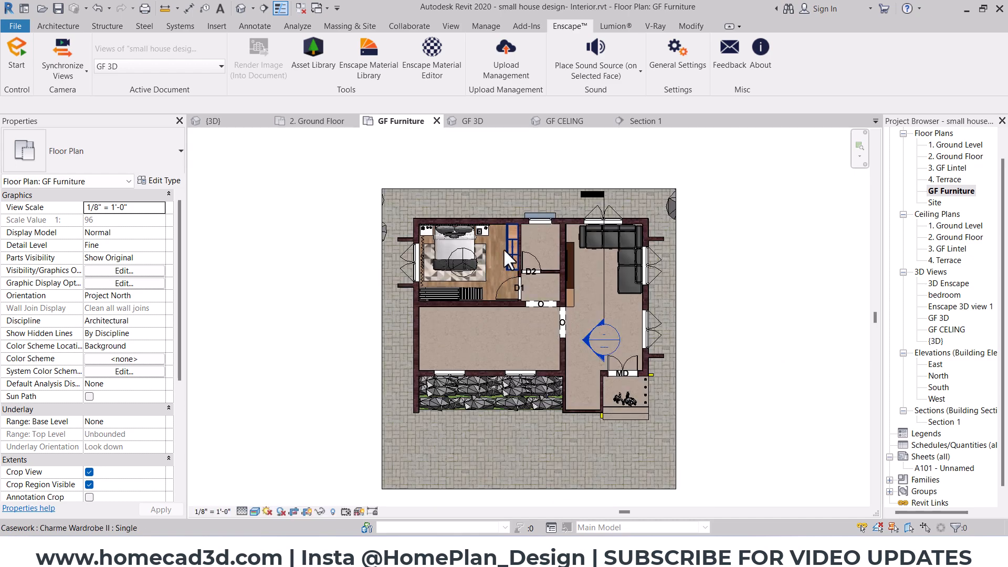
pyautogui.click(293, 76)
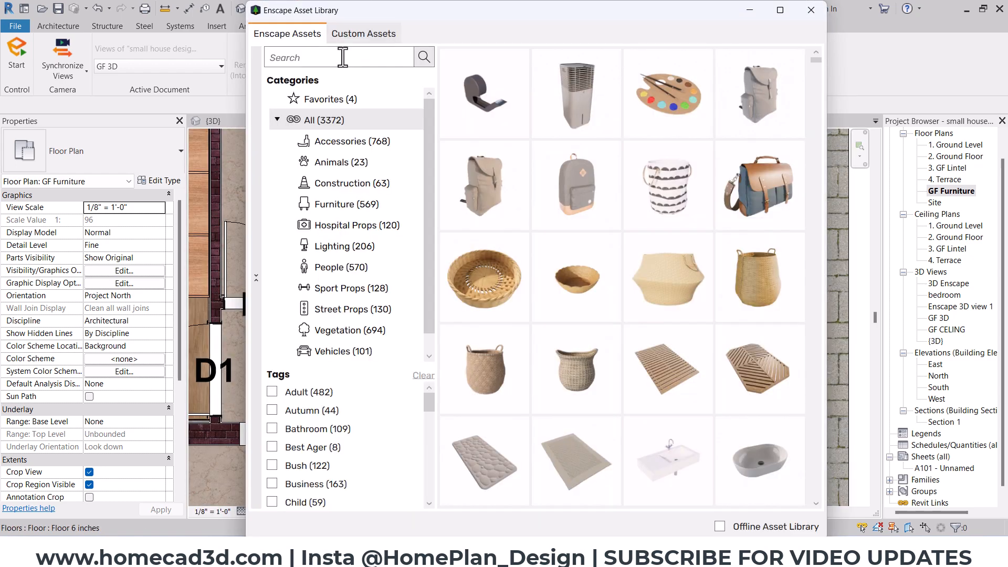
pyautogui.click(342, 57)
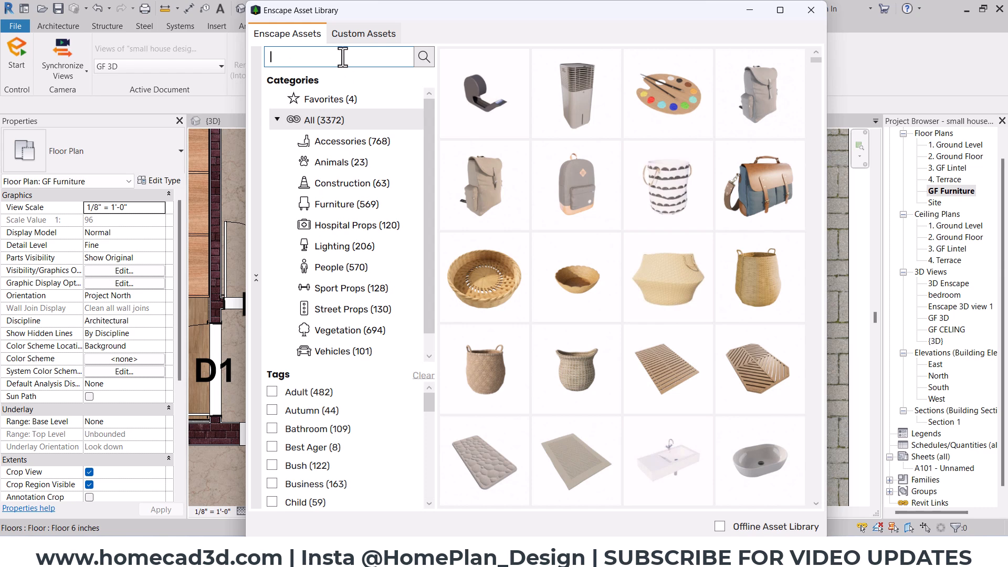
pyautogui.write('TABLE')
pyautogui.press('Return')
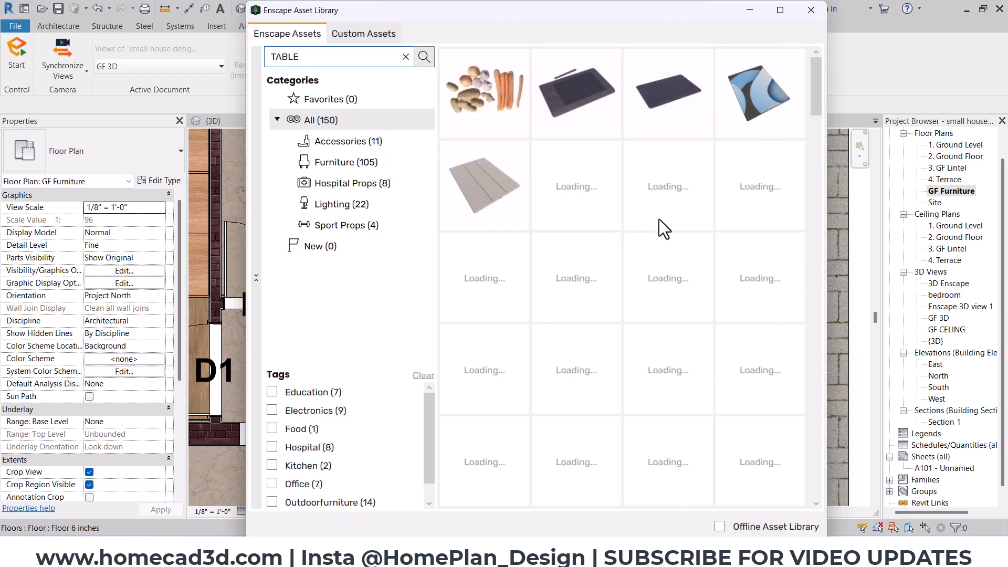
pyautogui.click(357, 162)
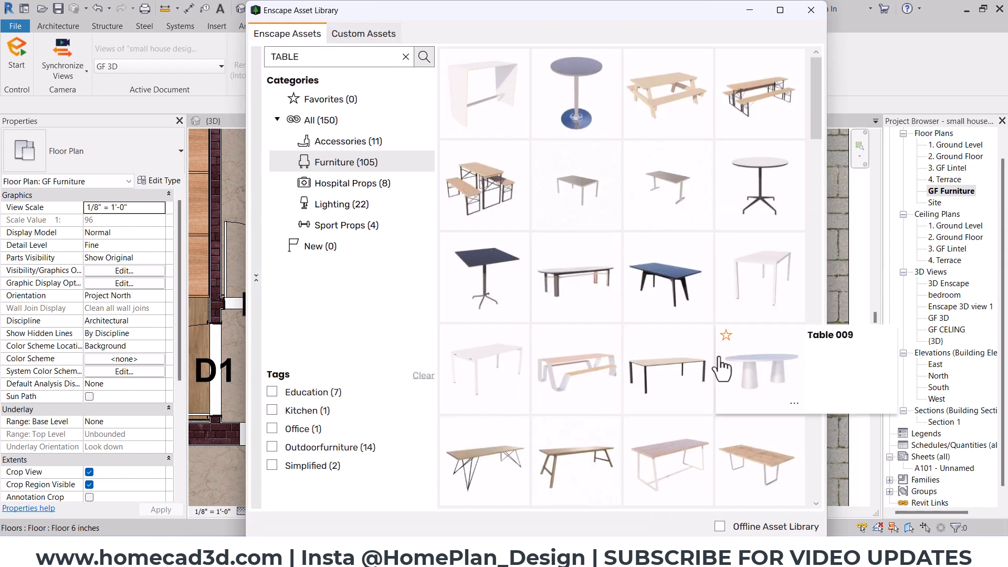
# Place the glass Table 024 in the living room between the TV unit and the L-shaped sofa.
pyautogui.scroll(-5, 616, 344)
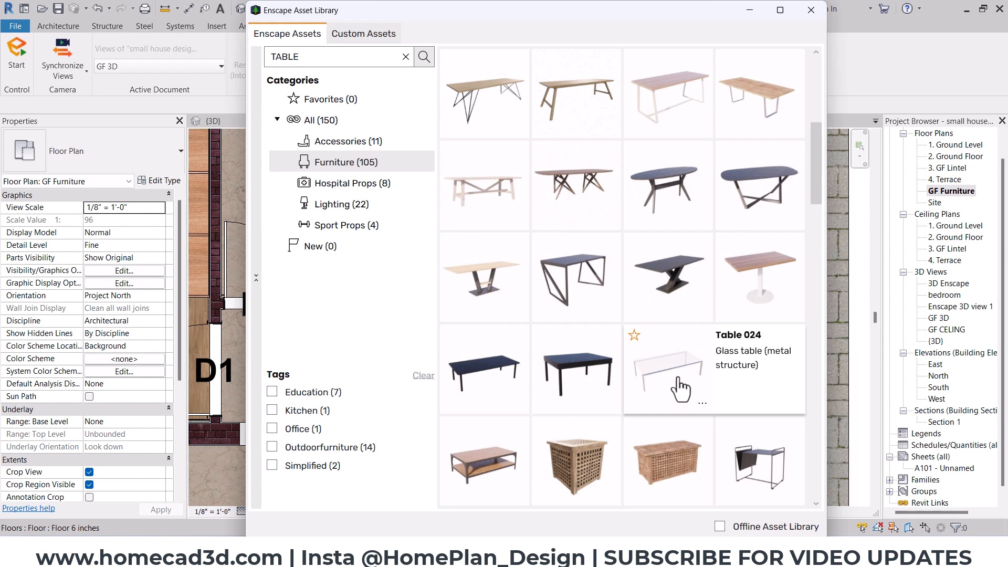
pyautogui.scroll(-2, 677, 389)
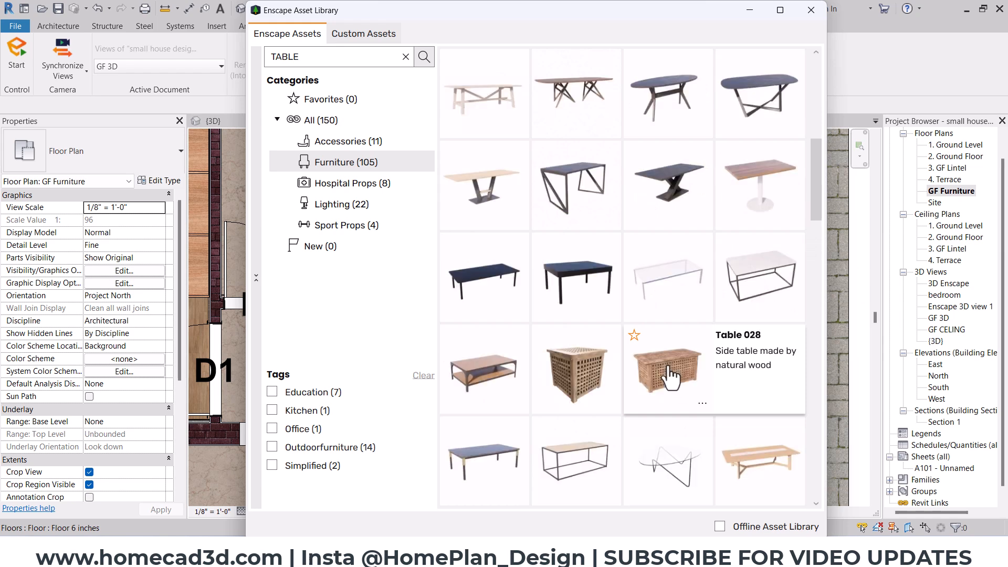
pyautogui.click(667, 289)
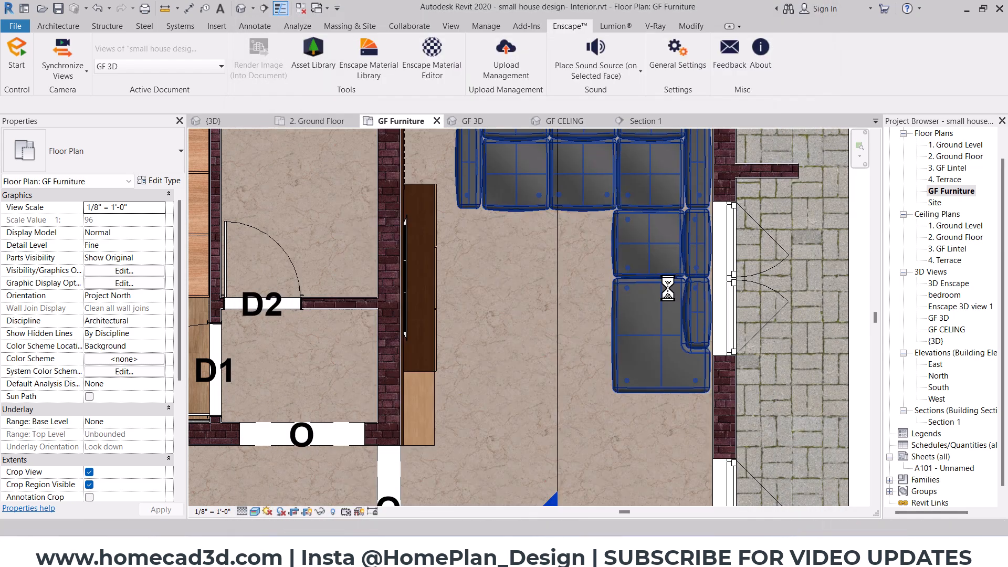
pyautogui.click(537, 321)
pyautogui.press('Escape')
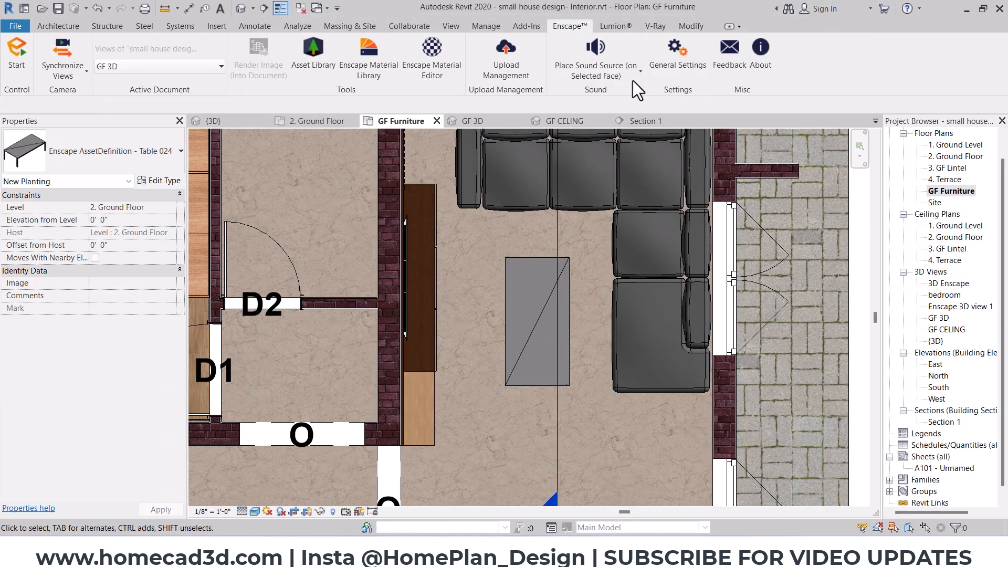
# Give the GF Furniture plan an untextured coloured visual style and open the GF CELING 3D view, seen from below.
pyautogui.scroll(-5, 615, 251)
pyautogui.moveTo(615, 250); pyautogui.dragTo(594, 315, button='middle')
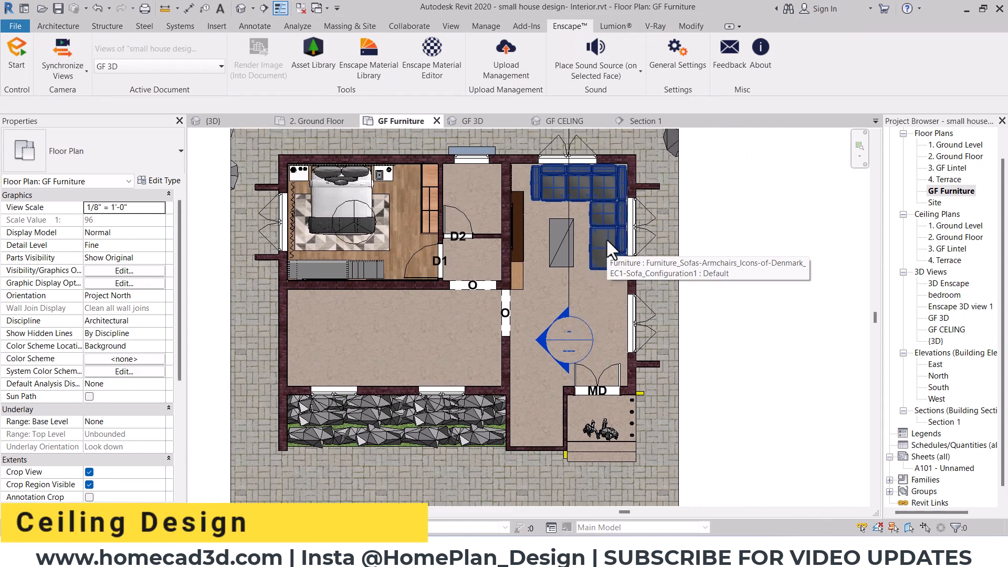
pyautogui.moveTo(605, 237); pyautogui.dragTo(593, 244, button='middle')
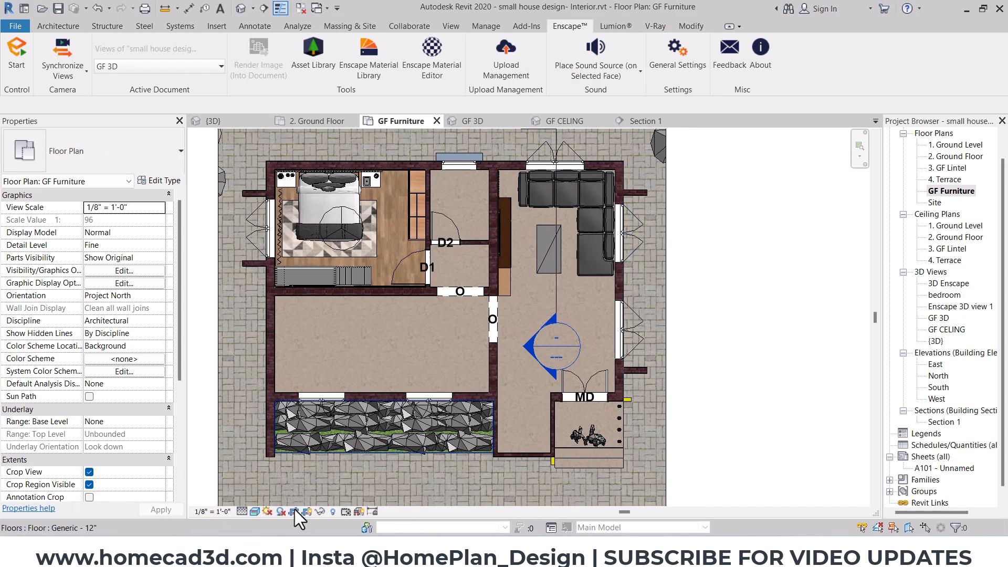
pyautogui.click(254, 510)
pyautogui.click(281, 471)
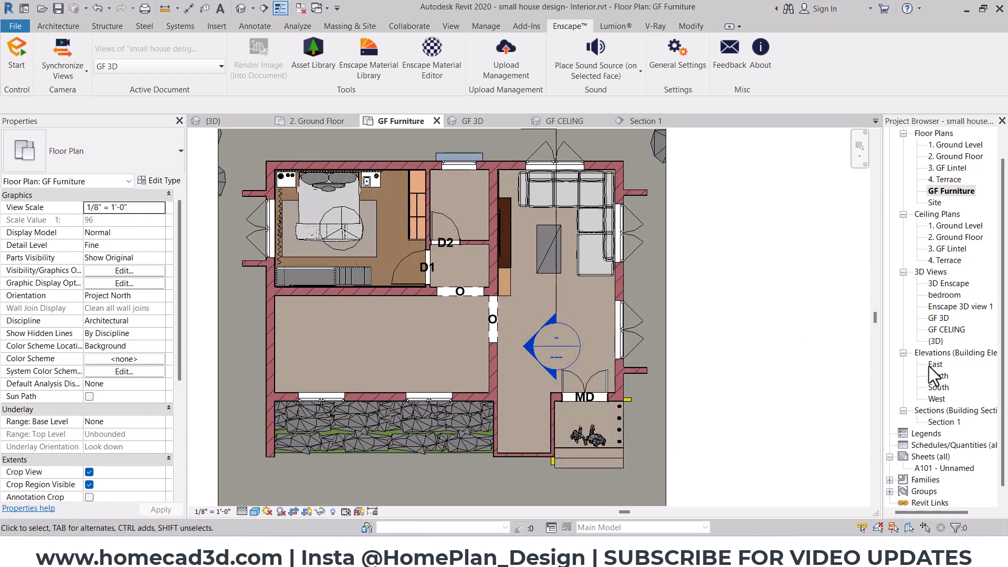
pyautogui.doubleClick(946, 329)
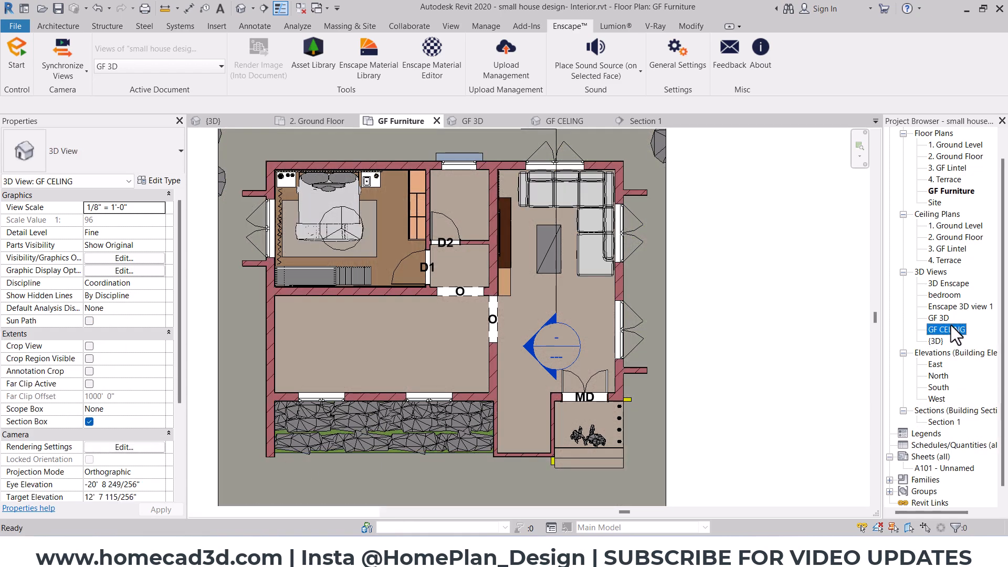
pyautogui.keyDown('shift'); pyautogui.moveTo(598, 345); pyautogui.dragTo(861, 186, button='middle'); pyautogui.keyUp('shift')
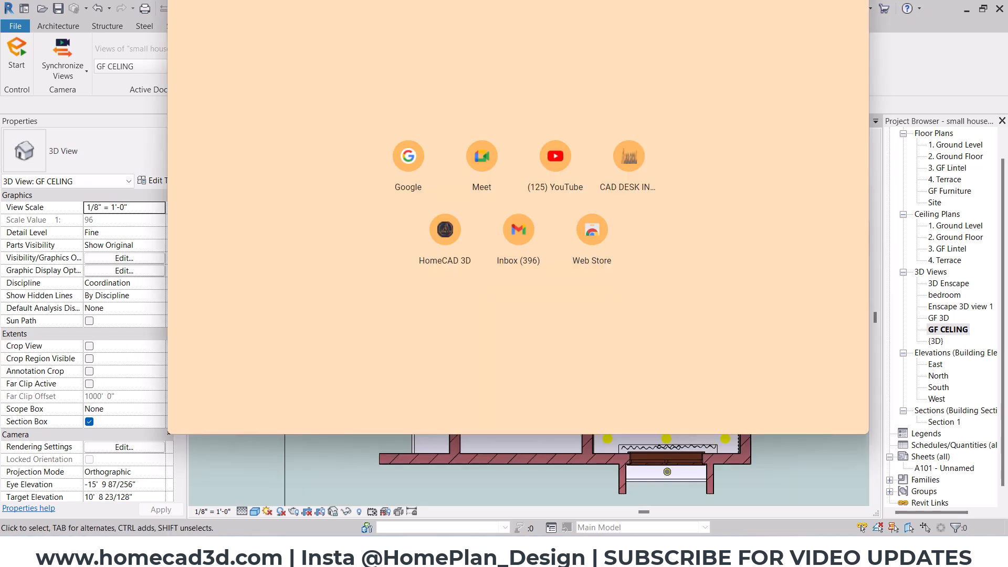
# Switch to the Chrome browser, maximize its window and open google.com.
pyautogui.moveTo(434, 0); pyautogui.dragTo(439, 130)
pyautogui.doubleClick(467, 119)
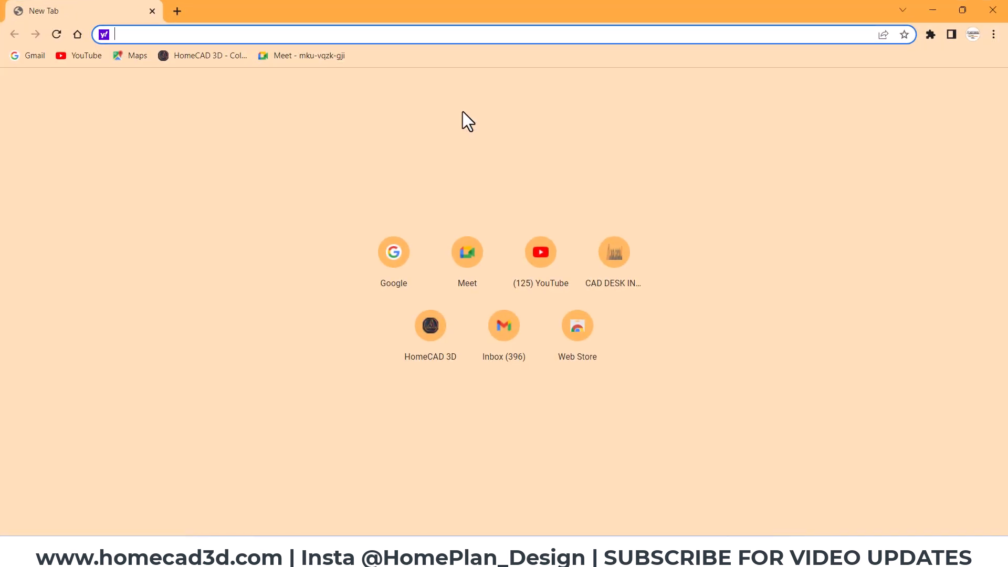
pyautogui.write('GOogle.com')
pyautogui.press('Return')
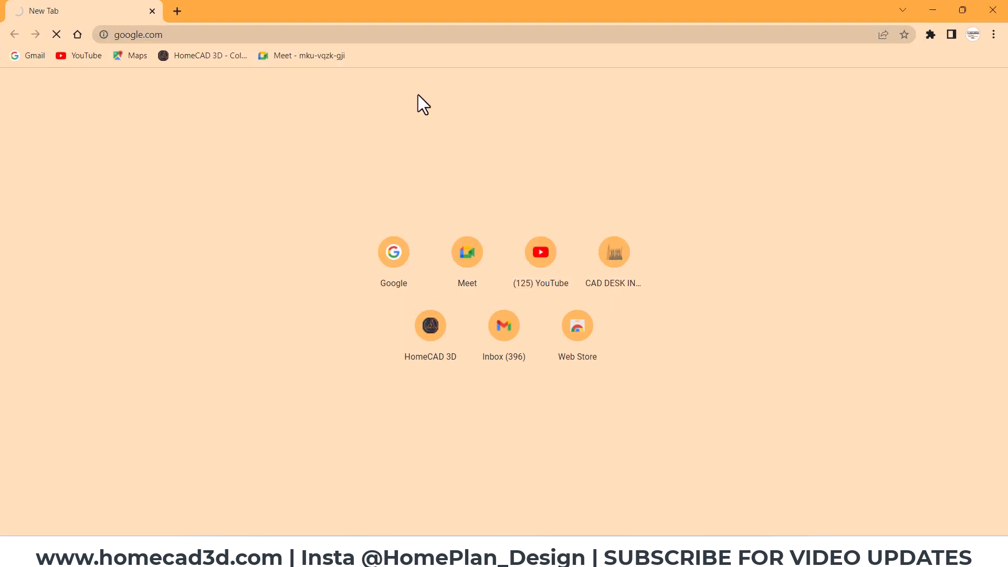
# Search Google for living room ceiling design and view the gypsum-board false-ceiling image in its own tab.
pyautogui.write('LI')
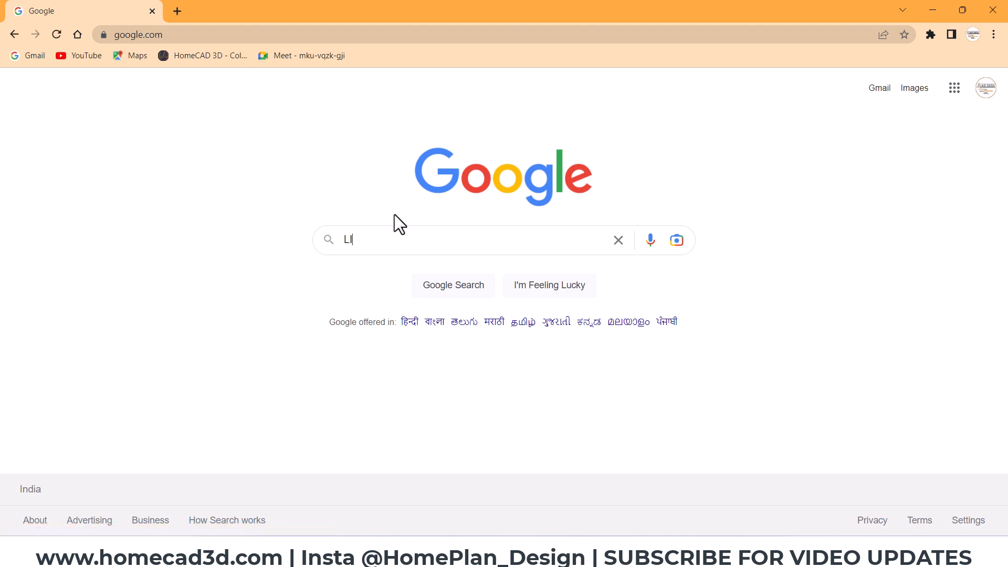
pyautogui.write('VING ROOM CE')
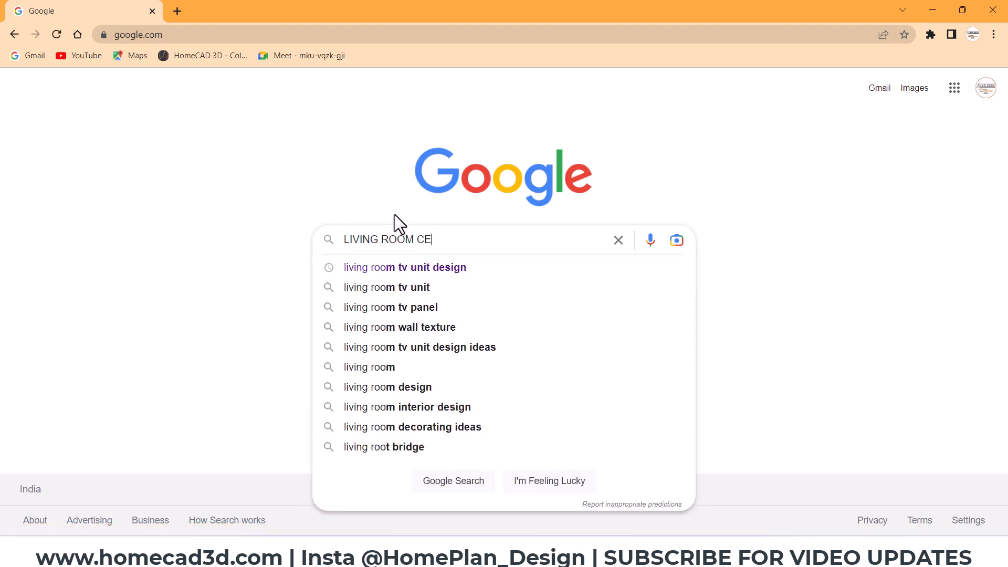
pyautogui.write('ILI')
pyautogui.press('Down')
pyautogui.press('Return')
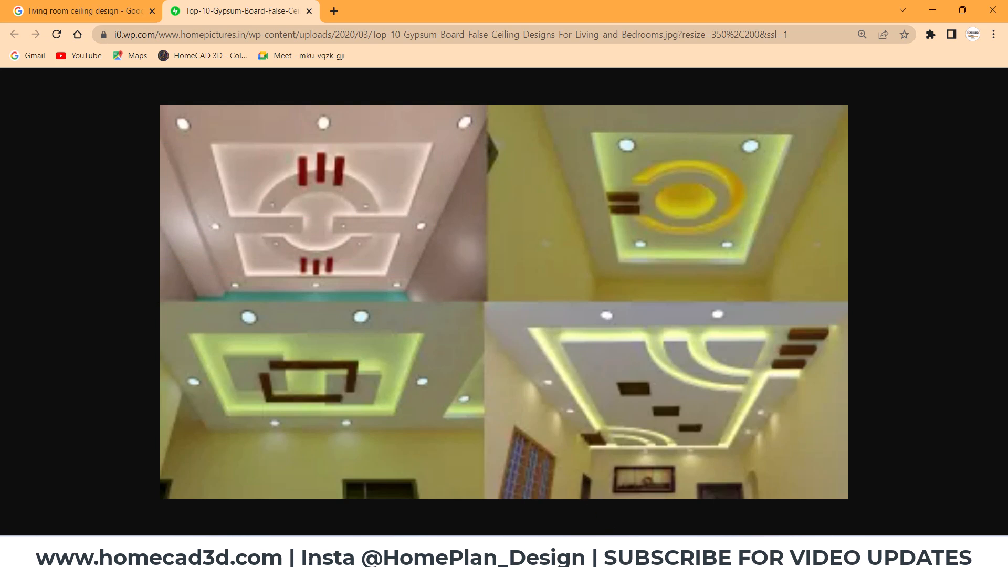
pyautogui.click(501, 464)
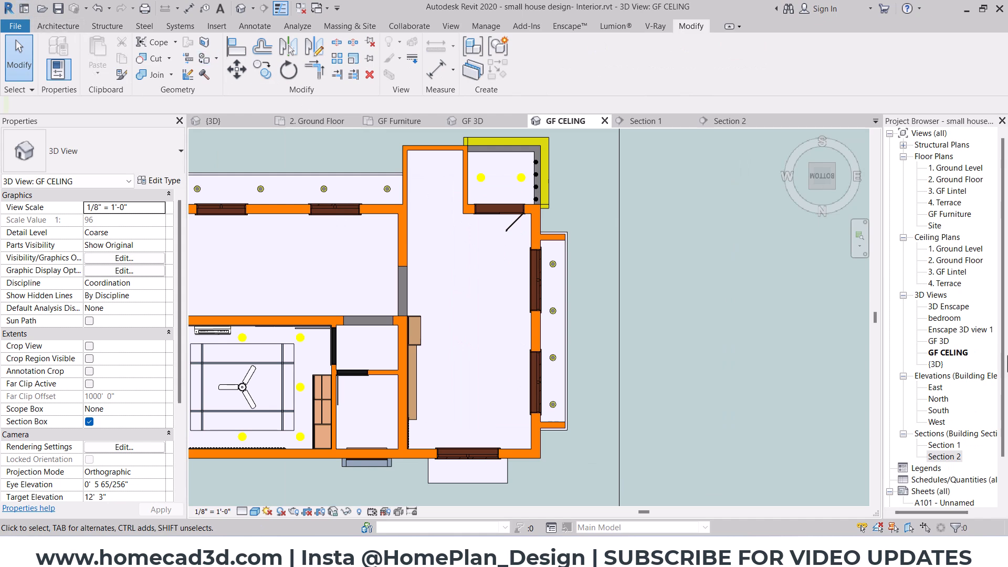
# Back in Revit, start an in-place model in the Ceilings category and accept the suggested name Ceilings 1.
pyautogui.click(58, 26)
pyautogui.click(154, 74)
pyautogui.click(173, 117)
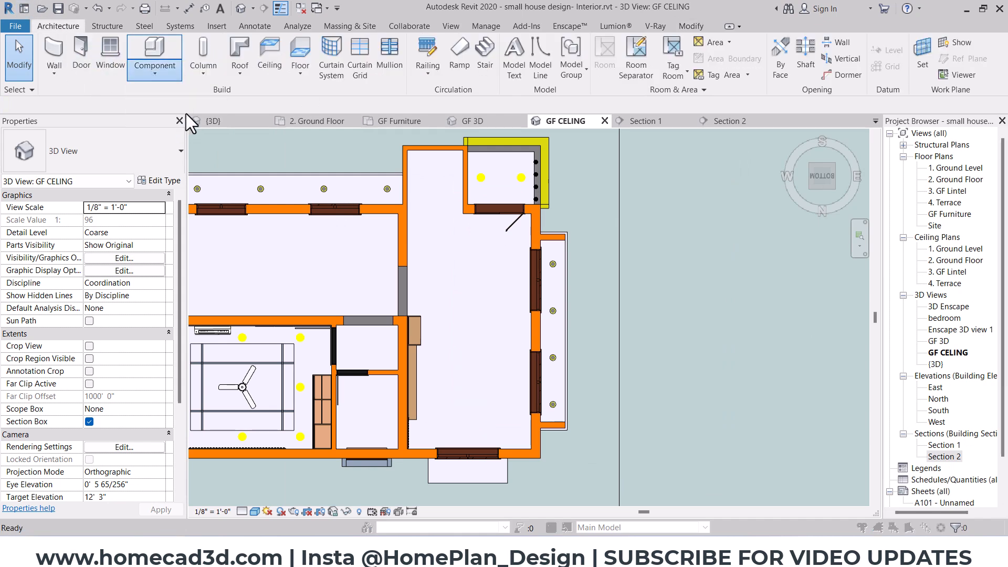
pyautogui.click(586, 473)
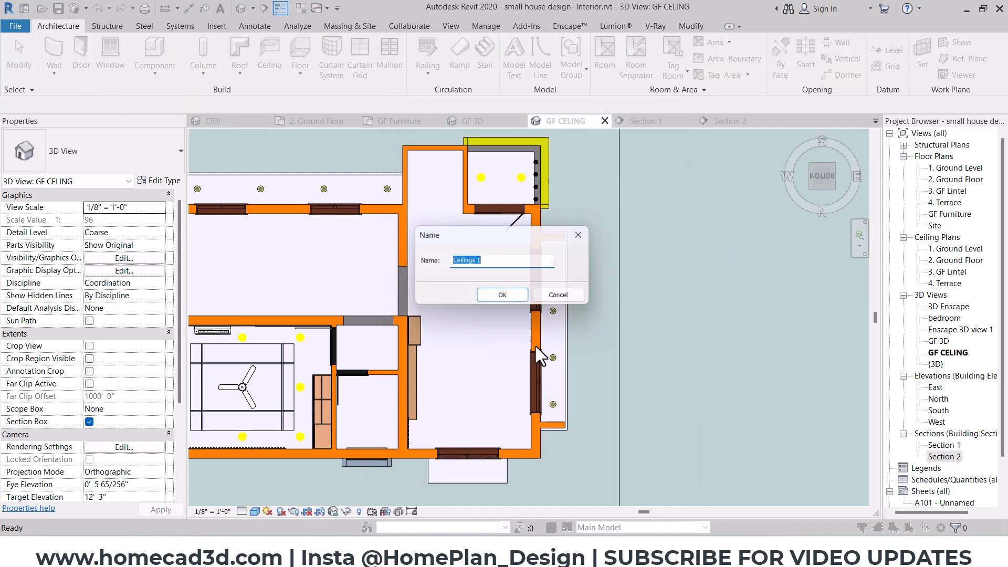
pyautogui.click(508, 300)
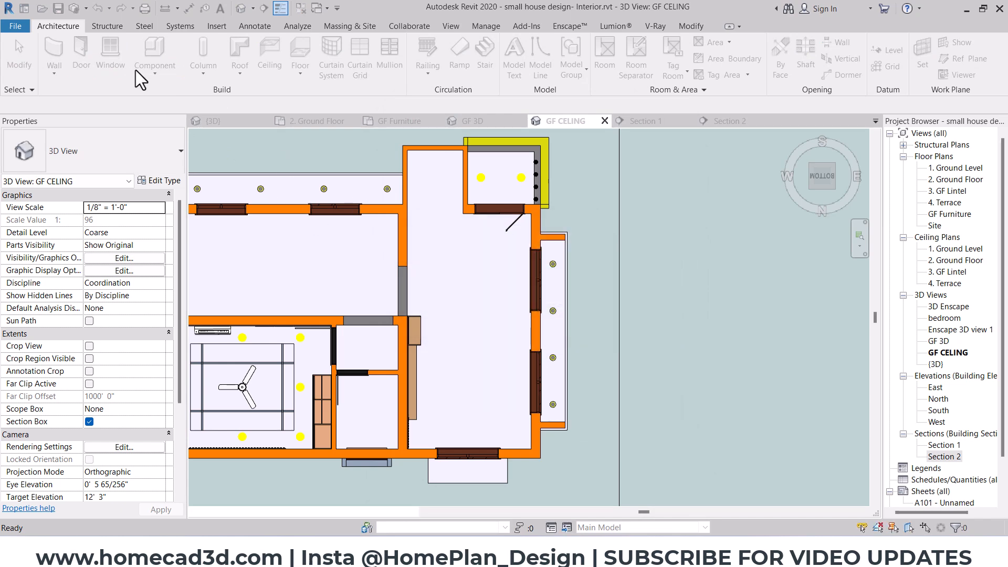
# Begin an extrusion with the underside of the 6-inch floor slab above the living room picked as its work plane.
pyautogui.click(568, 58)
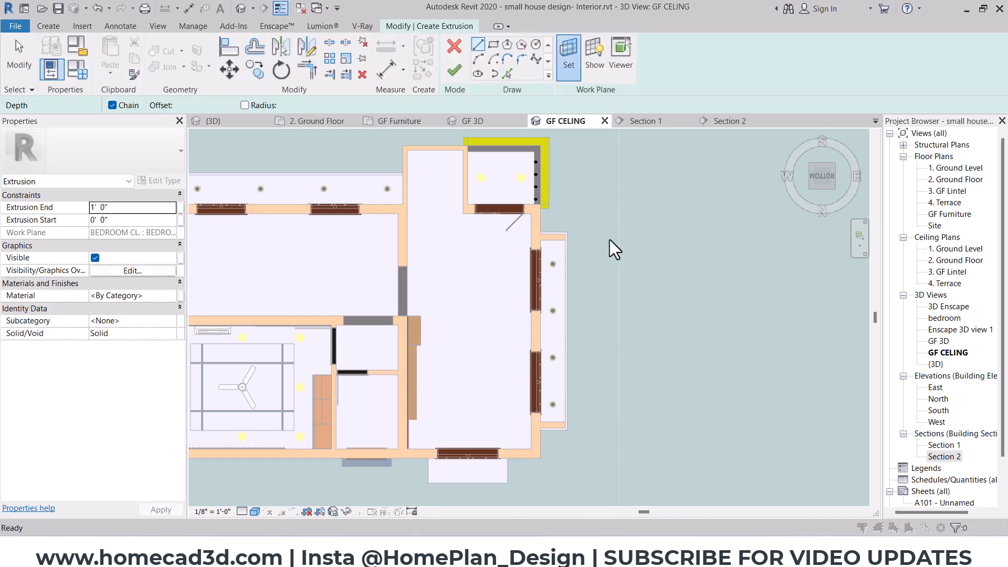
pyautogui.click(420, 290)
pyautogui.click(481, 354)
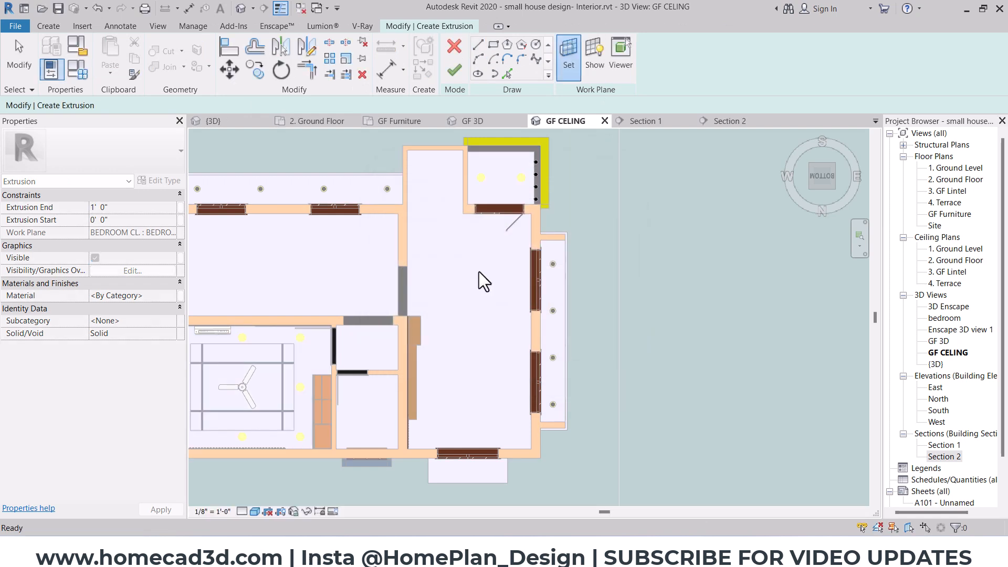
pyautogui.click(478, 272)
pyautogui.scroll(3, 528, 226)
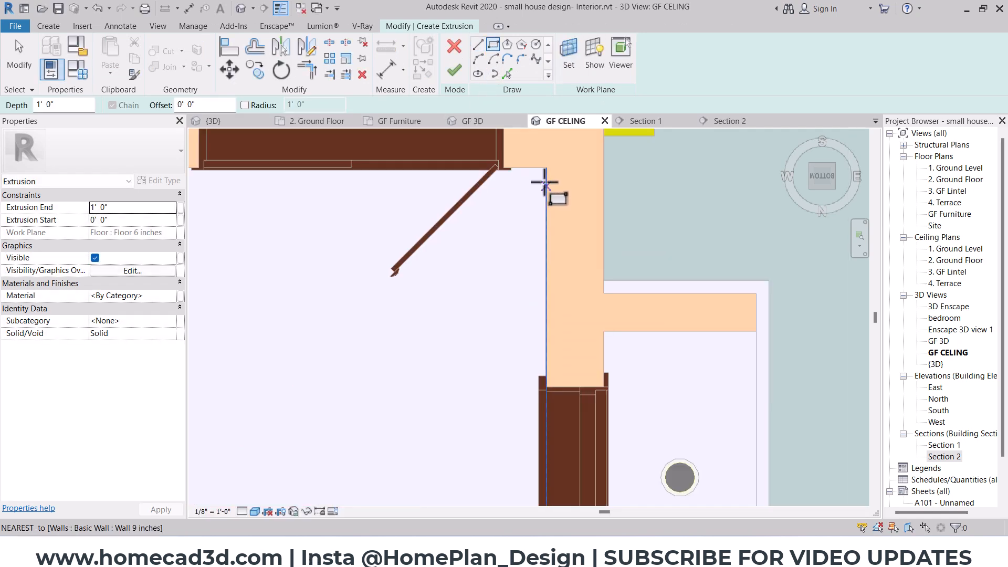
# Sketch a rectangle filling the living room ceiling, from the wall corner beside the entrance door to the diagonally opposite corner.
pyautogui.click(544, 168)
pyautogui.scroll(-3, 473, 318)
pyautogui.moveTo(402, 453); pyautogui.dragTo(530, 202, button='middle')
pyautogui.scroll(5, 415, 436)
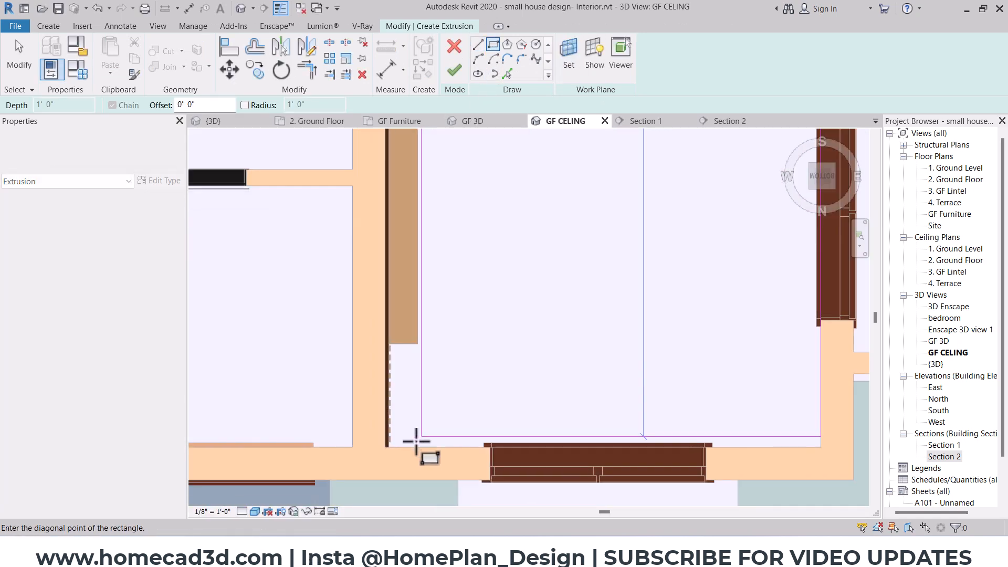
pyautogui.click(355, 424)
pyautogui.scroll(-5, 443, 360)
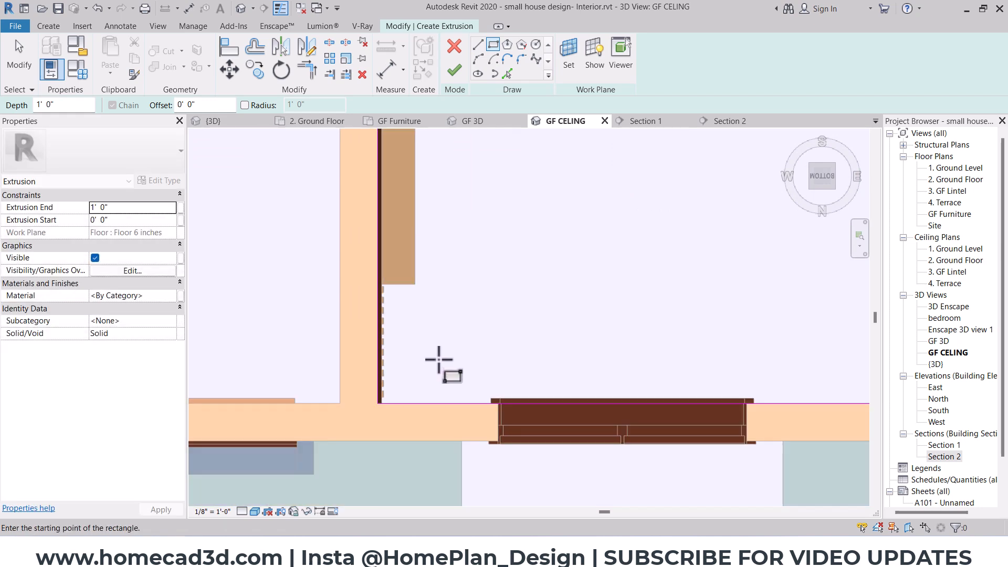
pyautogui.moveTo(477, 412); pyautogui.dragTo(642, 405, button='middle')
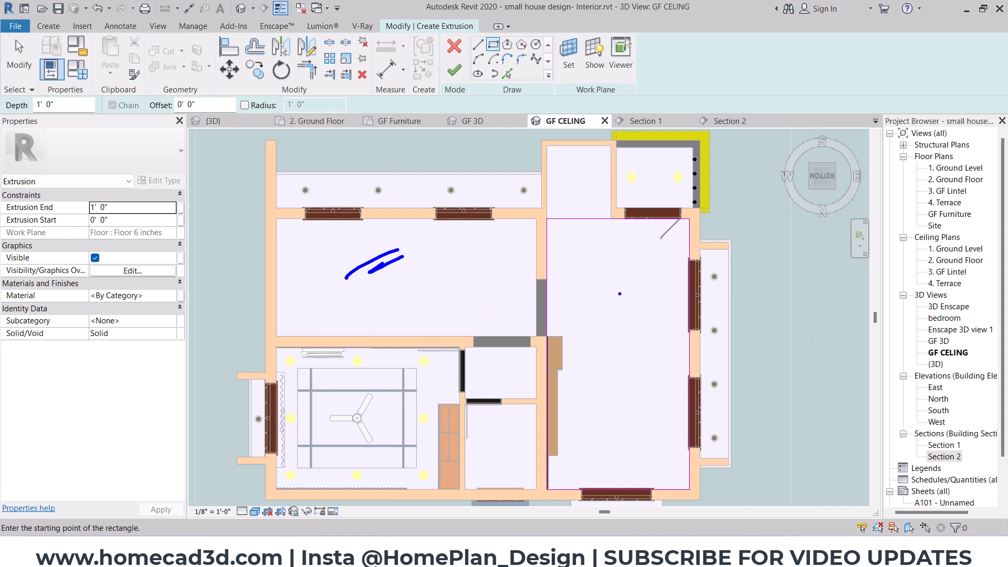
pyautogui.moveTo(643, 337); pyautogui.dragTo(555, 297, button='middle')
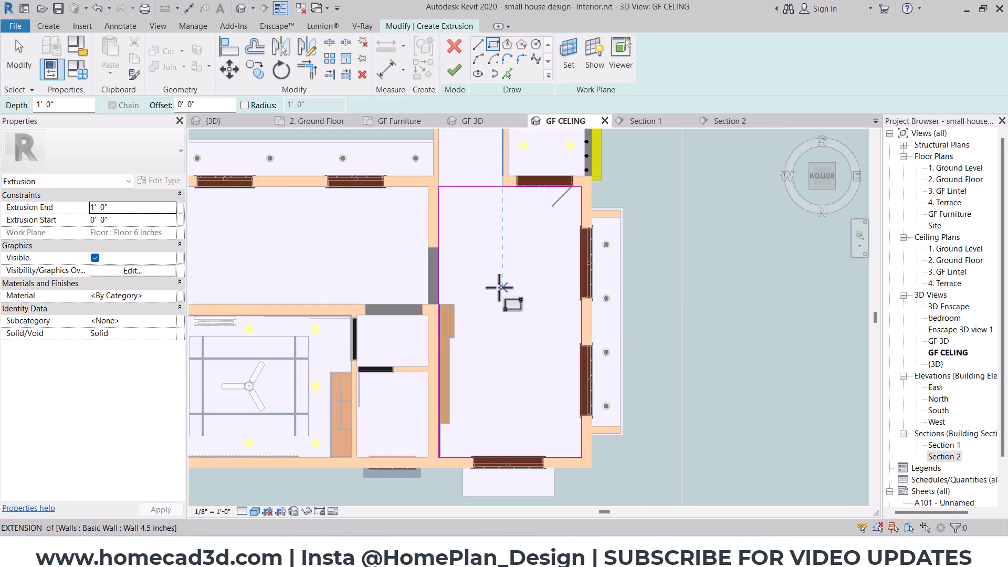
pyautogui.press('Escape')
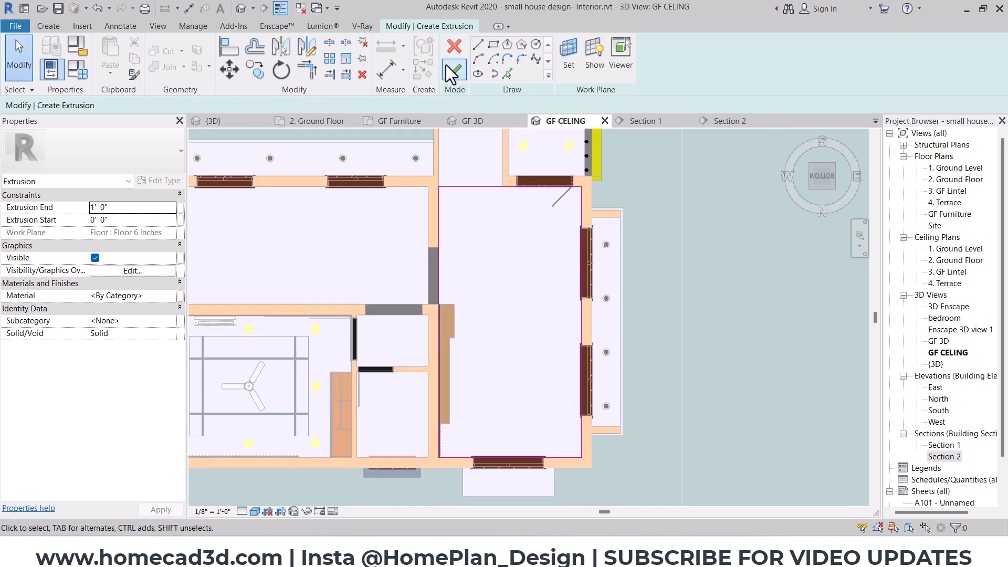
# Finish the living room ceiling extrusion and set its depth to 0' 6".
pyautogui.click(452, 70)
pyautogui.doubleClick(131, 105)
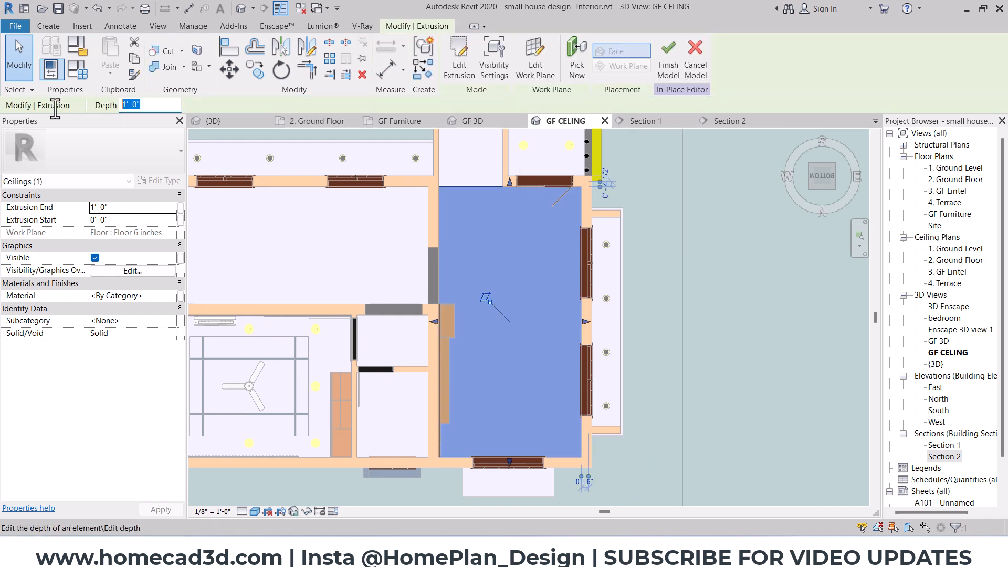
pyautogui.press('Return')
# Examine the ceiling extrusion's thickness beneath the slab in Section 1 and return to the GF CELING view.
pyautogui.doubleClick(945, 445)
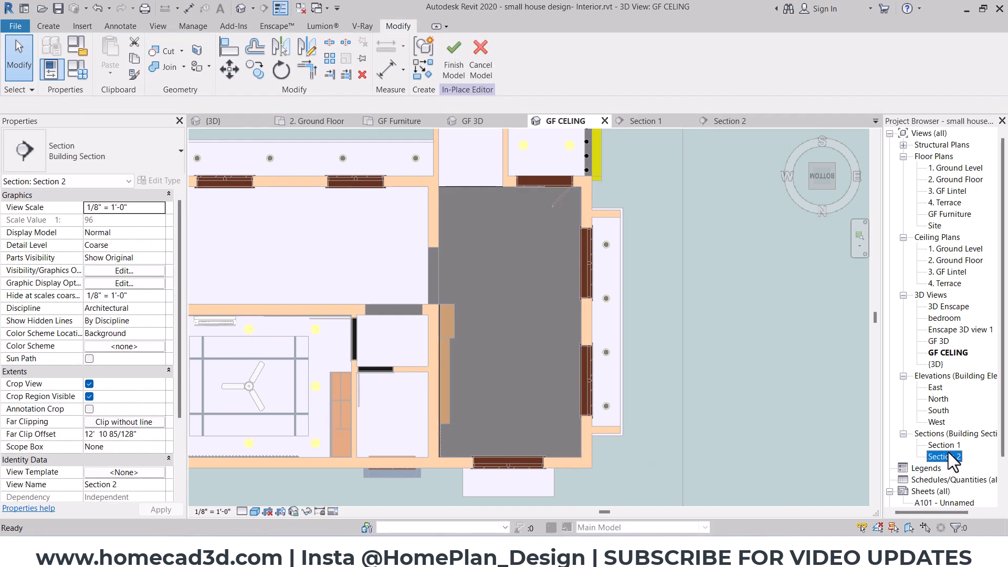
pyautogui.click(677, 230)
pyautogui.scroll(4, 679, 236)
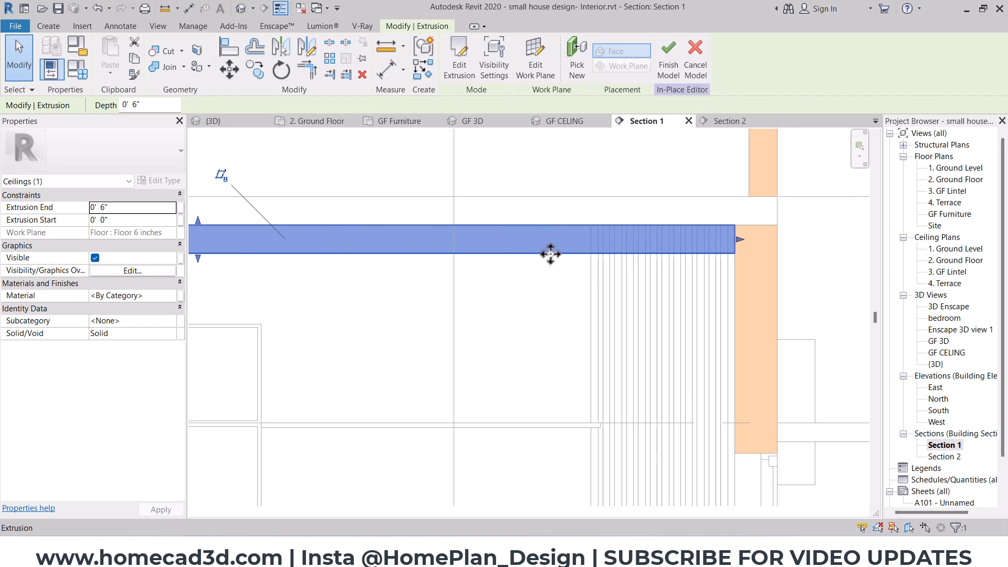
pyautogui.click(564, 121)
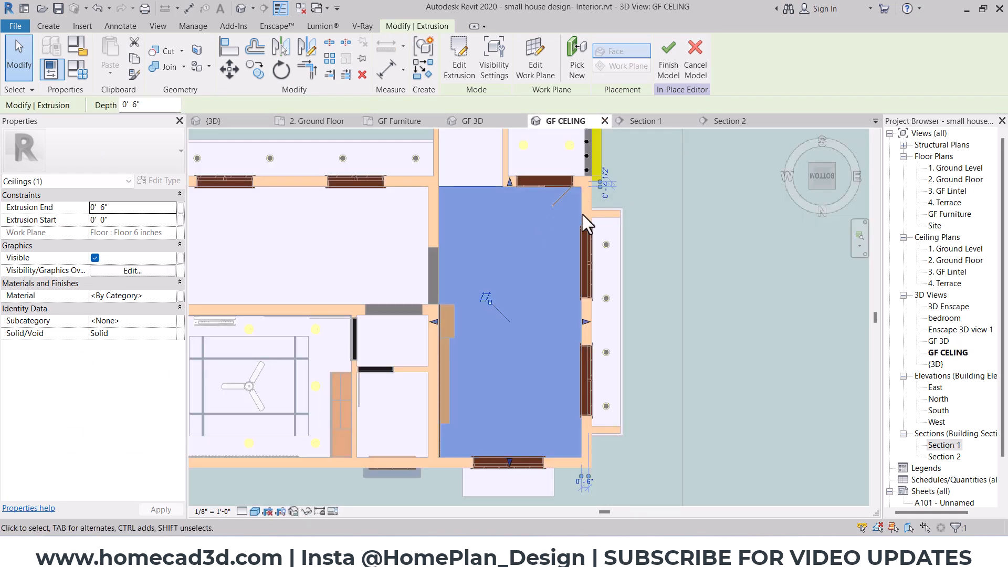
# Begin a second extrusion in the same in-place model, picking the living room ceiling block's underside as its work plane.
pyautogui.click(48, 26)
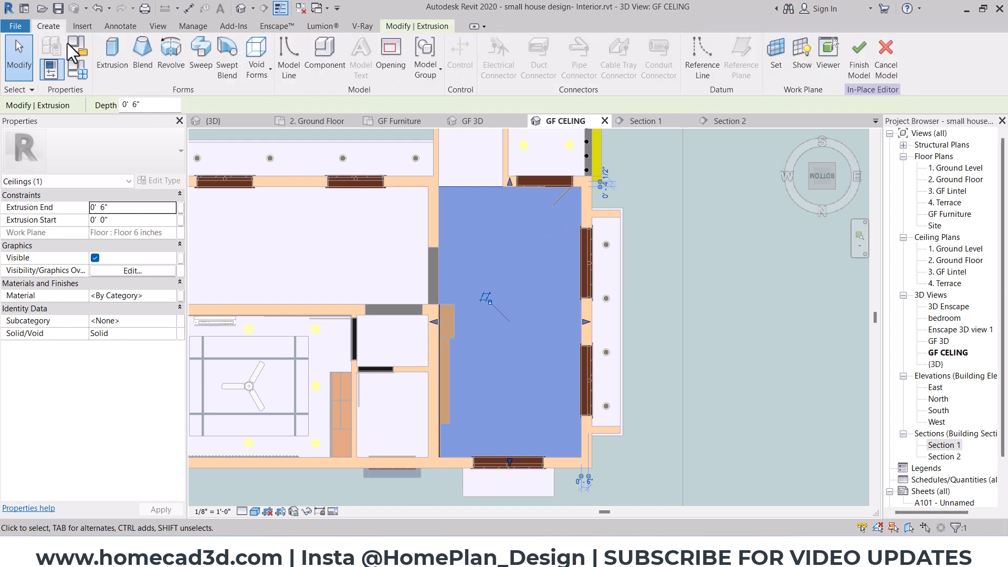
pyautogui.click(116, 52)
pyautogui.click(568, 57)
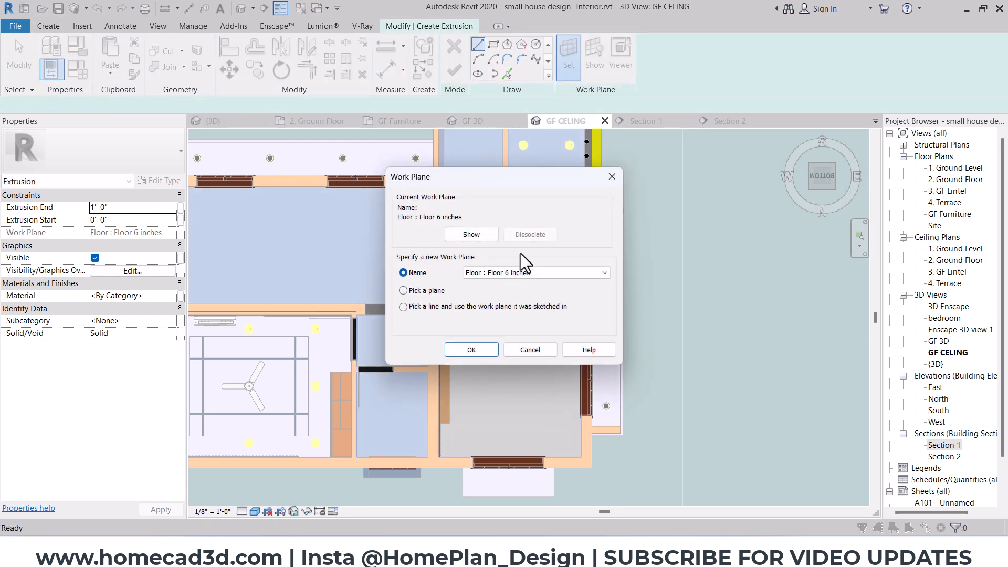
pyautogui.click(457, 349)
pyautogui.click(521, 246)
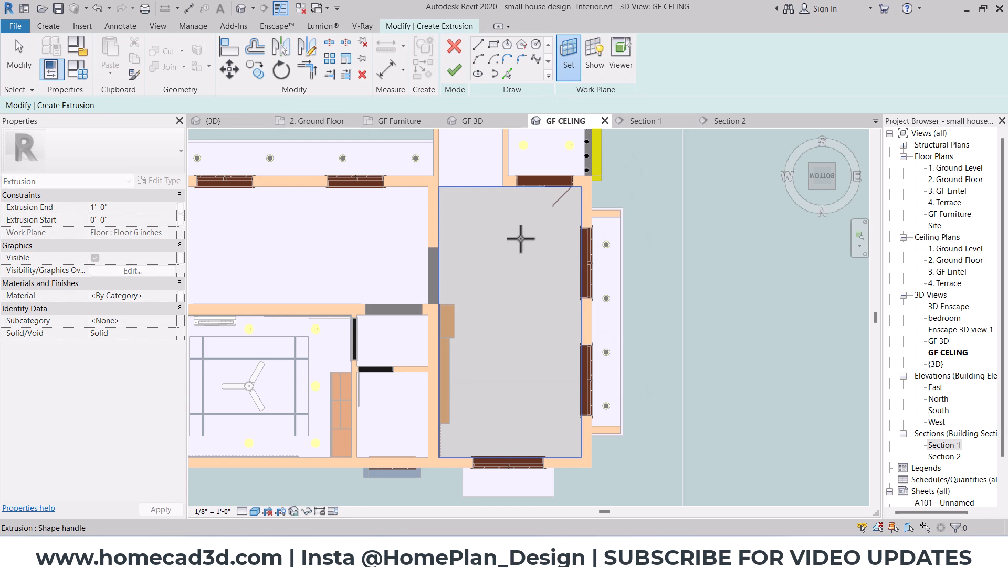
pyautogui.scroll(3, 479, 193)
# Sketch the outer rectangle of the second extrusion along the living room walls, between diagonally opposite corners.
pyautogui.click(492, 44)
pyautogui.scroll(2, 393, 185)
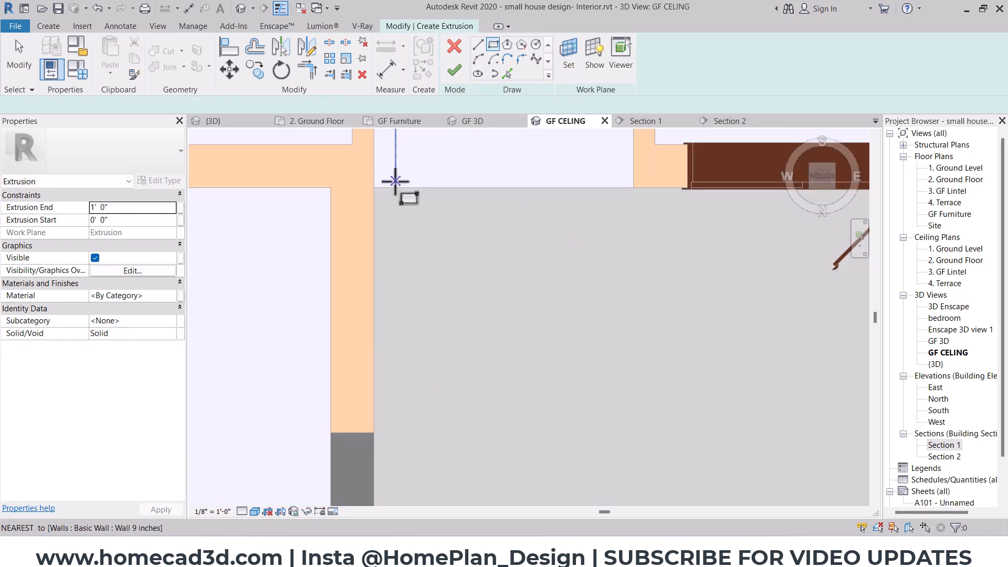
pyautogui.click(374, 190)
pyautogui.scroll(-6, 409, 262)
pyautogui.moveTo(508, 423); pyautogui.dragTo(522, 297, button='middle')
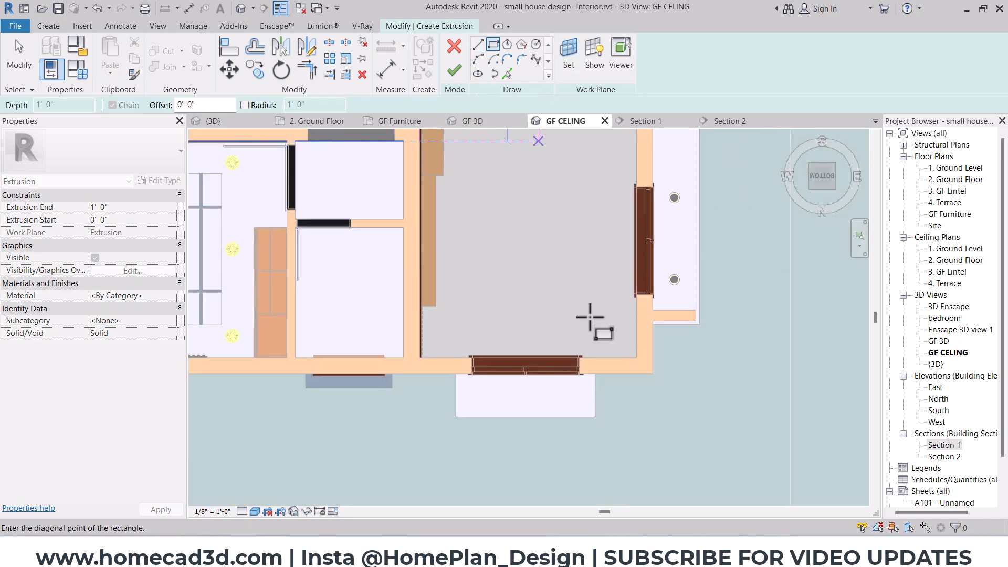
pyautogui.scroll(5, 636, 367)
pyautogui.click(637, 344)
# Sketch an inner rectangle inside the living room outline, using a 1' 6" offset from the walls.
pyautogui.click(207, 105)
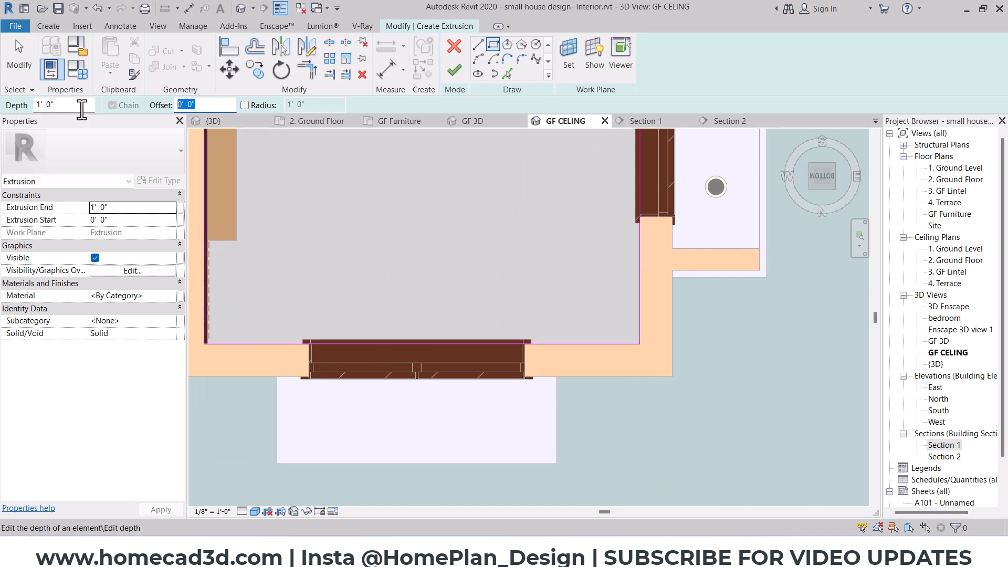
pyautogui.write("1'6")
pyautogui.click(600, 315)
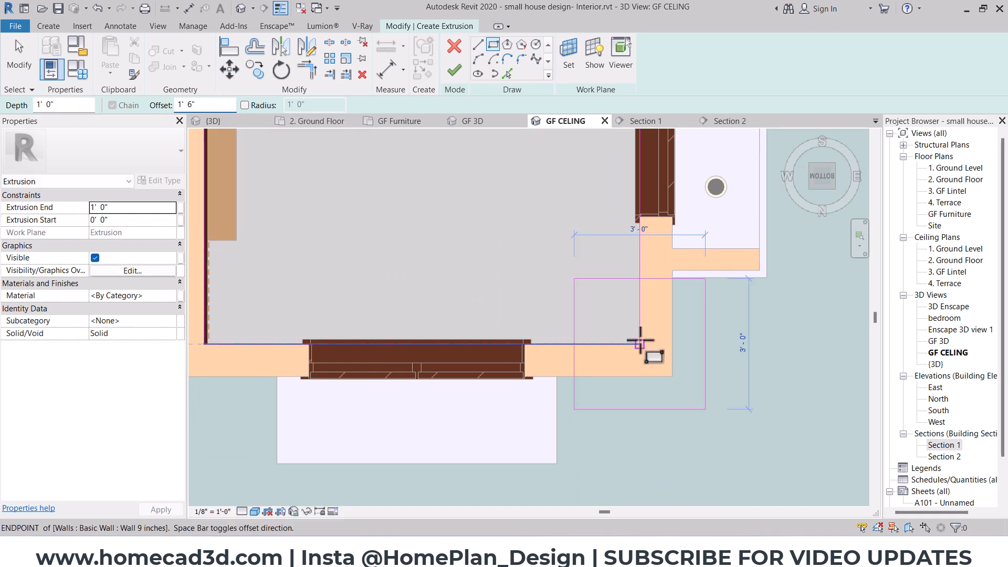
pyautogui.scroll(-5, 551, 244)
pyautogui.moveTo(526, 194); pyautogui.dragTo(575, 362, button='middle')
pyautogui.moveTo(509, 162); pyautogui.dragTo(538, 268, button='middle')
pyautogui.scroll(4, 486, 184)
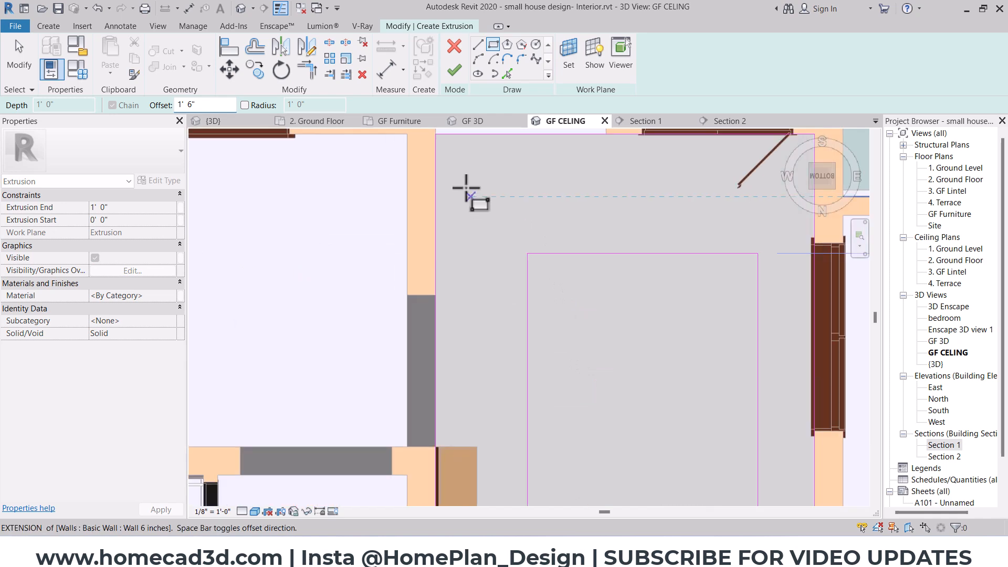
pyautogui.click(441, 140)
pyautogui.press('Escape')
pyautogui.scroll(-4, 481, 252)
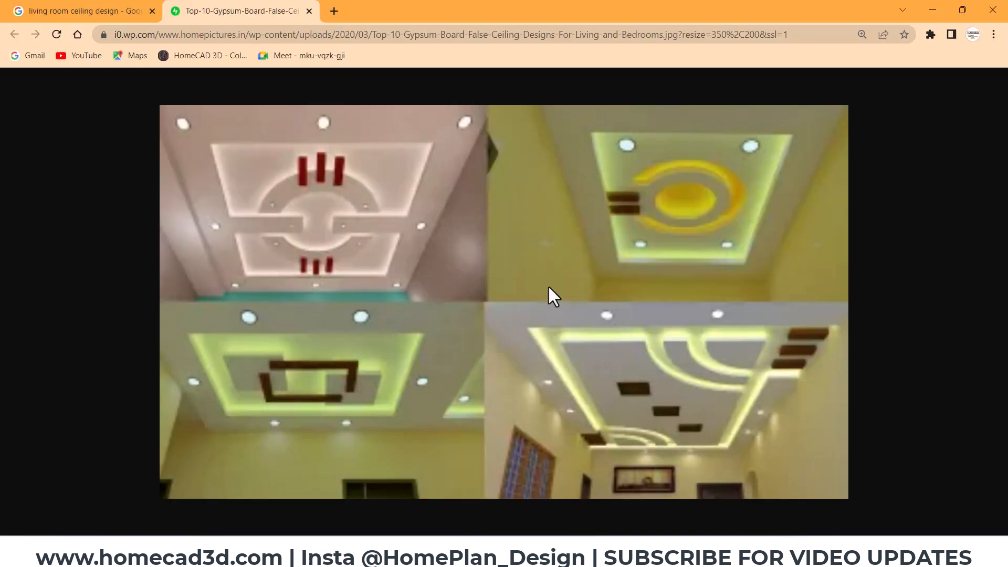
# Study the recessed rectangular centre and surrounding border of the pink ceiling in the browser's false-ceiling reference image.
pyautogui.moveTo(225, 235); pyautogui.dragTo(326, 277)
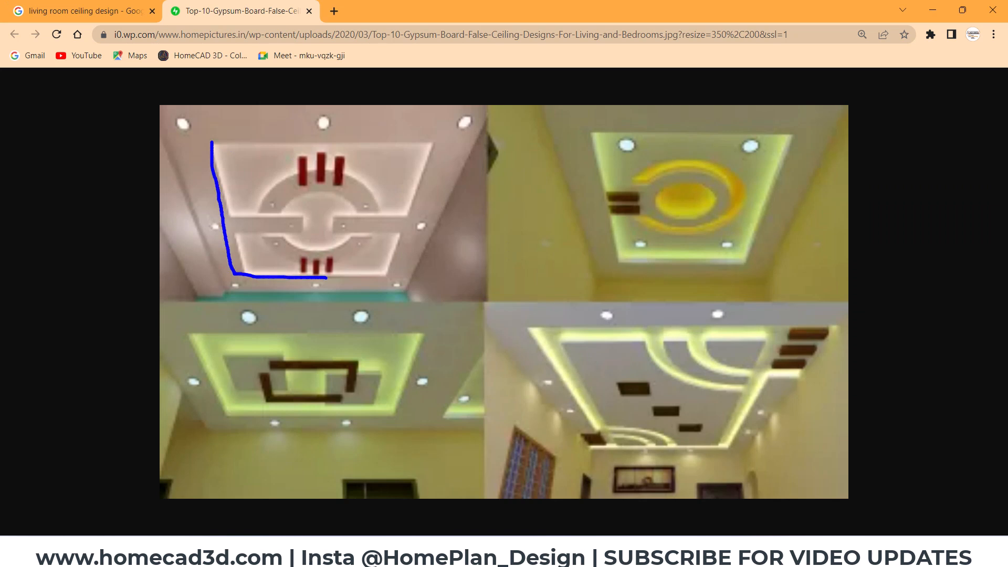
pyautogui.moveTo(423, 151); pyautogui.dragTo(224, 147)
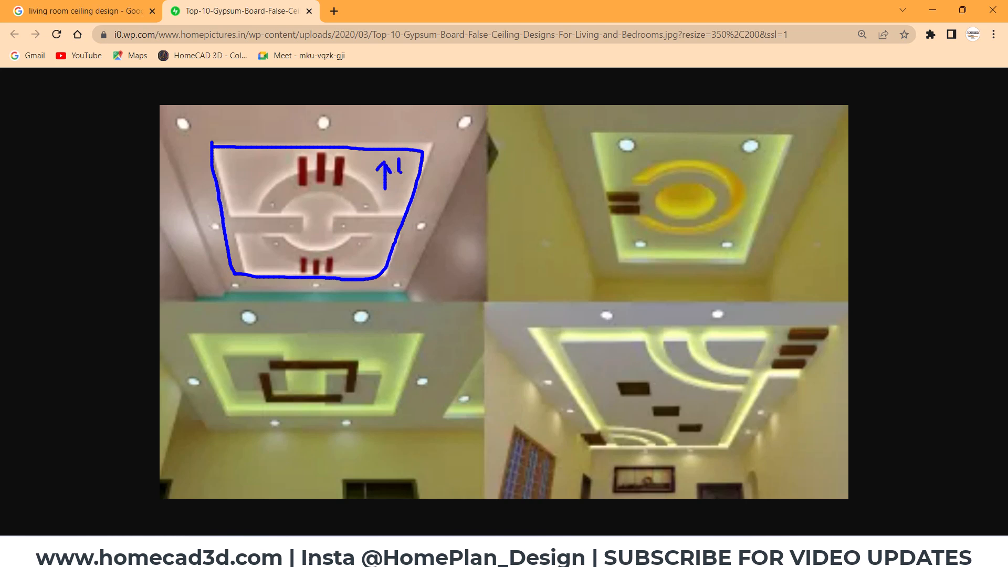
pyautogui.moveTo(145, 98)
pyautogui.mouseDown()
pyautogui.moveTo(491, 106)
pyautogui.moveTo(446, 272)
pyautogui.moveTo(201, 307)
pyautogui.moveTo(164, 105)
pyautogui.mouseUp()
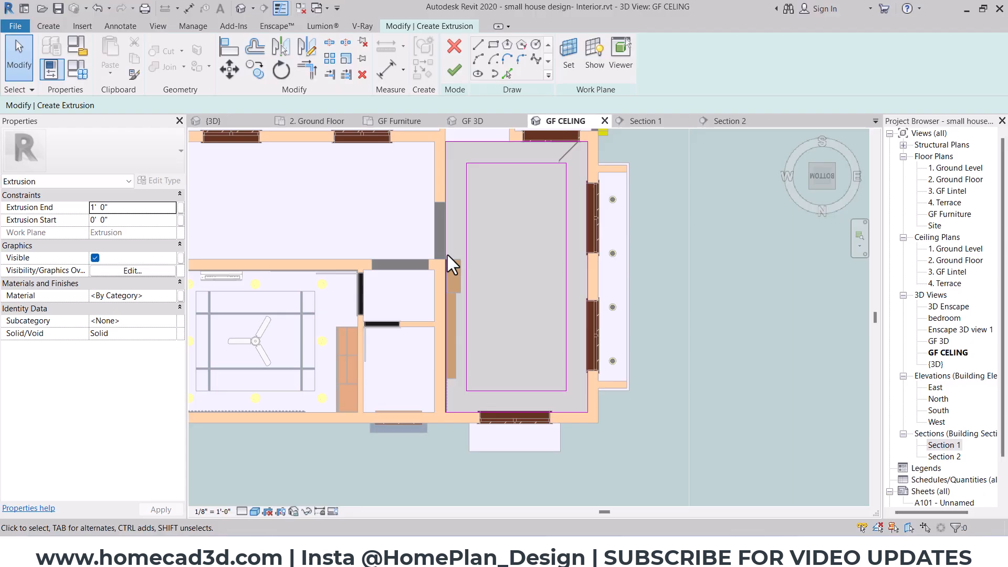
# Finish the border extrusion around the living room ceiling and view its thickness up close in Section 2.
pyautogui.click(455, 77)
pyautogui.click(738, 124)
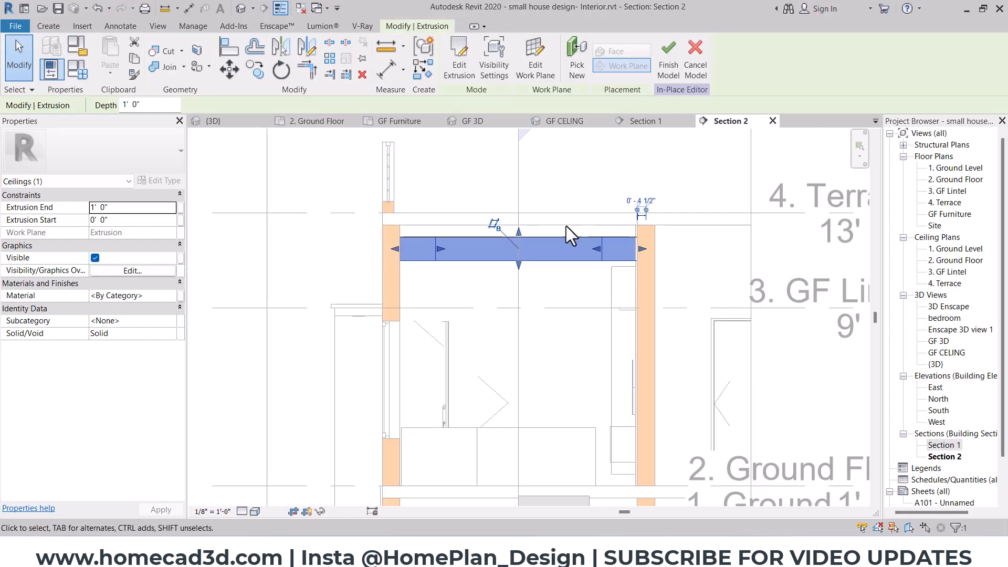
pyautogui.scroll(2, 574, 234)
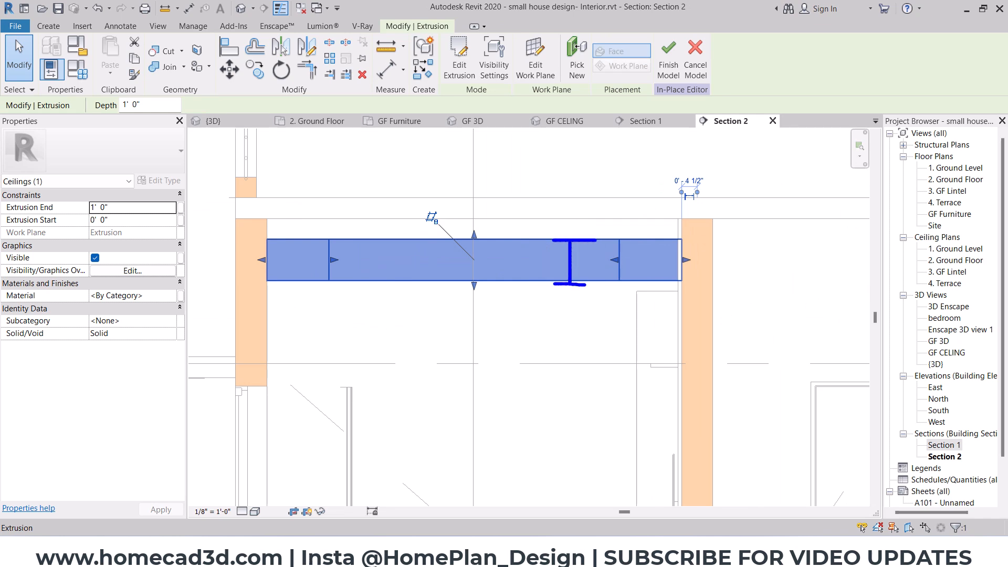
# Set the living room border extrusion's end to 6" and its start to 4".
pyautogui.scroll(2, 577, 243)
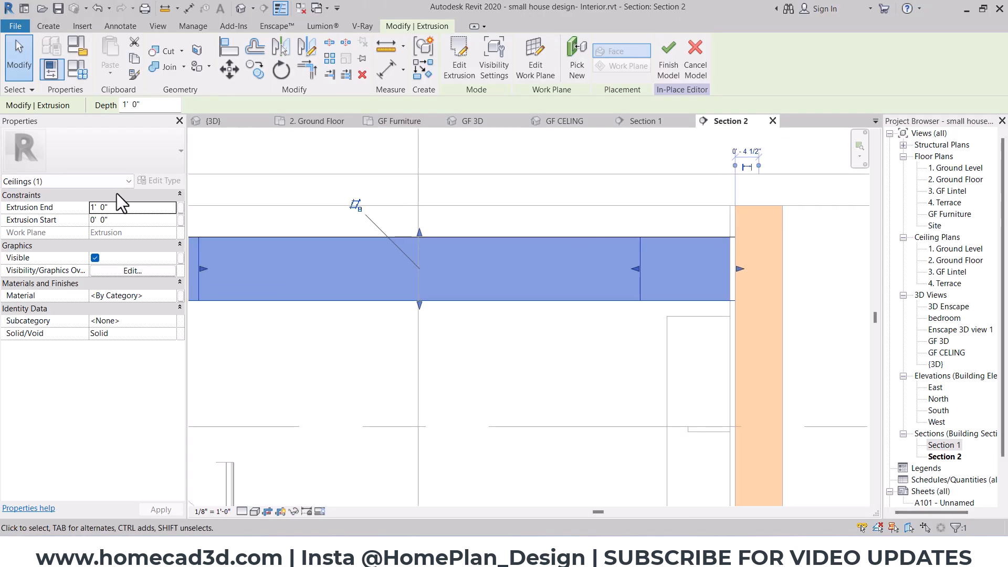
pyautogui.click(128, 207)
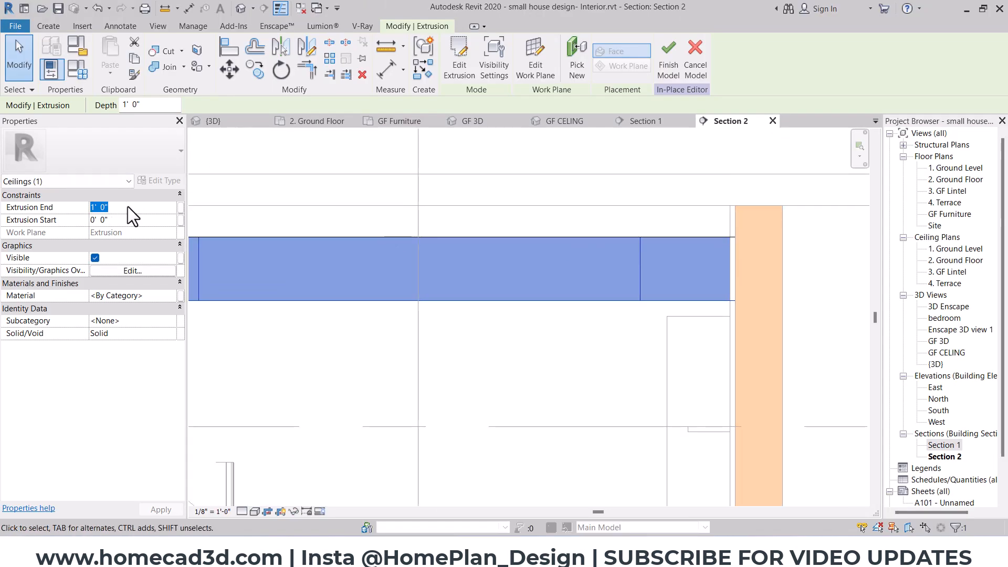
pyautogui.write('6"')
pyautogui.click(127, 220)
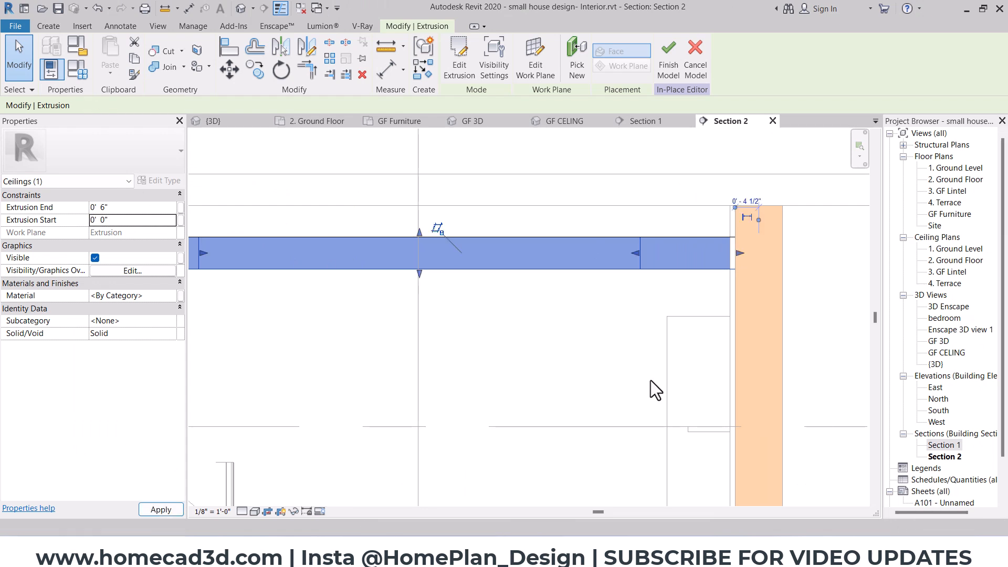
pyautogui.write('4"')
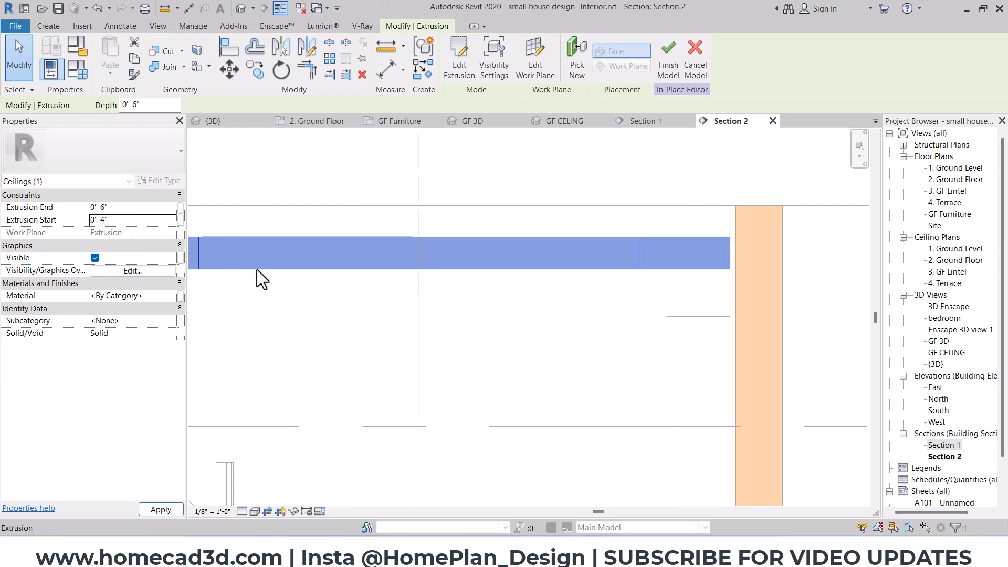
pyautogui.scroll(3, 619, 247)
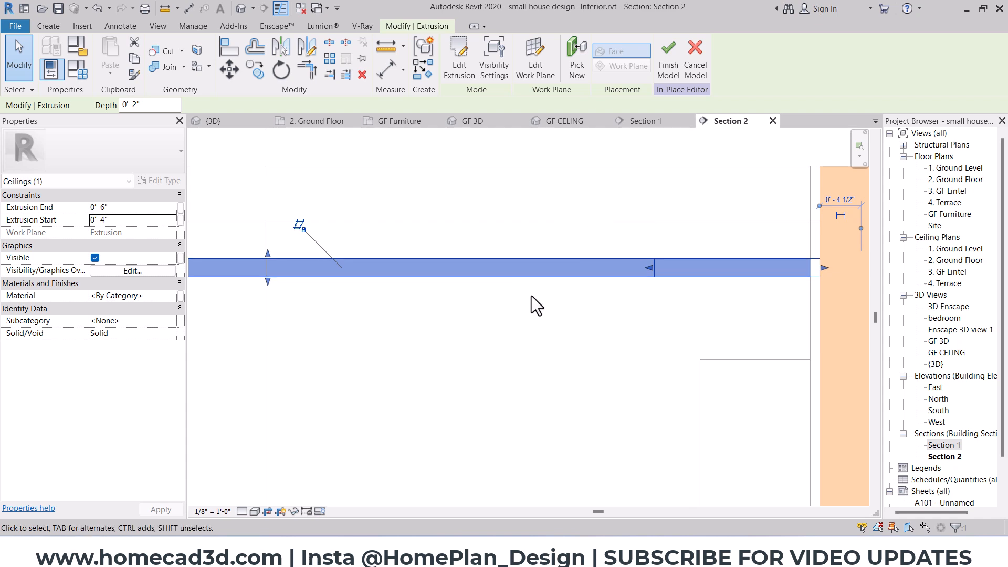
pyautogui.scroll(-4, 531, 295)
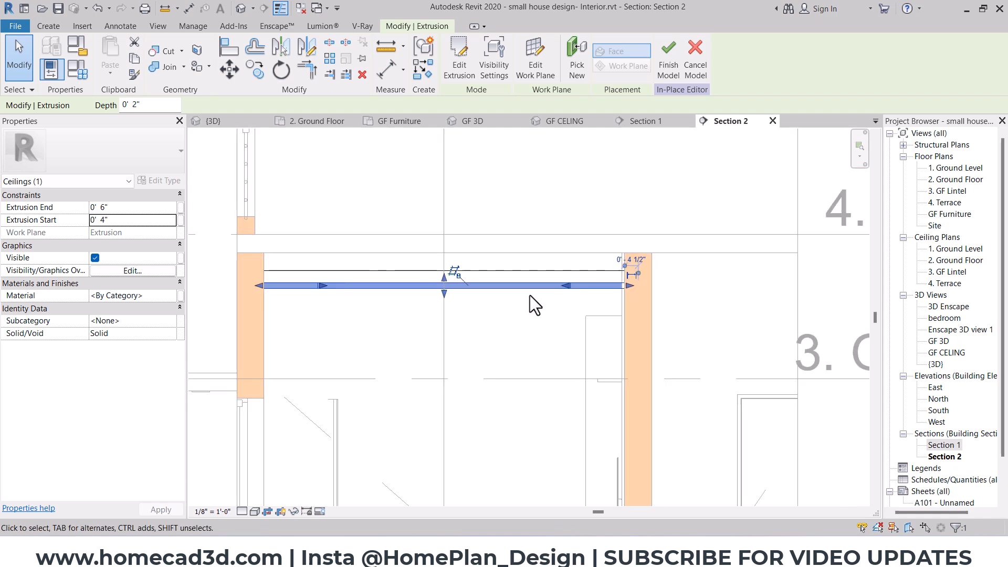
# Select both living room ceiling extrusions in the GF CELING 3D view and temporarily isolate them.
pyautogui.click(543, 122)
pyautogui.scroll(-3, 497, 281)
pyautogui.click(590, 273)
pyautogui.moveTo(359, 149); pyautogui.dragTo(592, 449)
pyautogui.keyDown('shift'); pyautogui.moveTo(515, 286); pyautogui.dragTo(616, 483, button='middle'); pyautogui.keyUp('shift')
pyautogui.scroll(3, 509, 244)
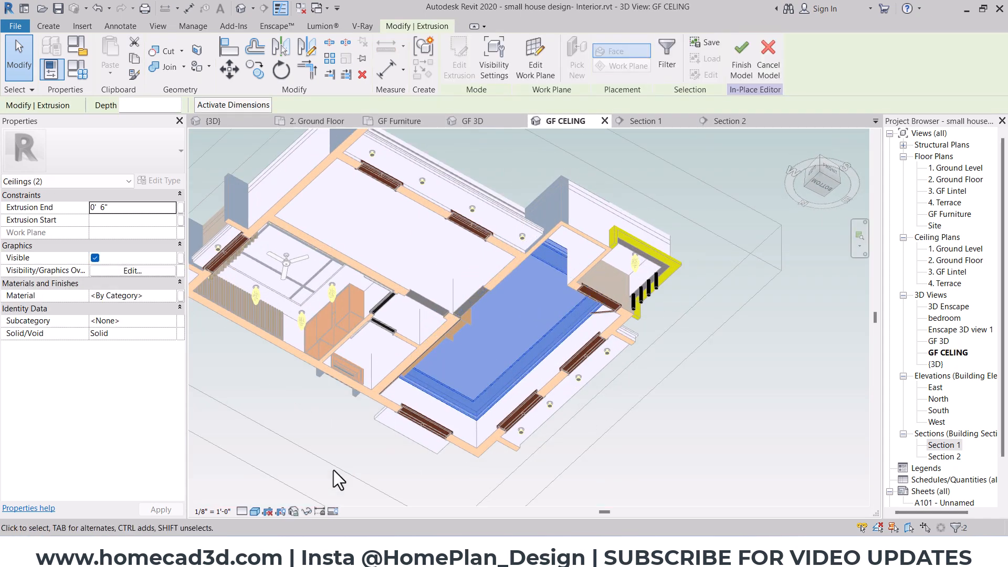
pyautogui.click(306, 511)
pyautogui.click(341, 471)
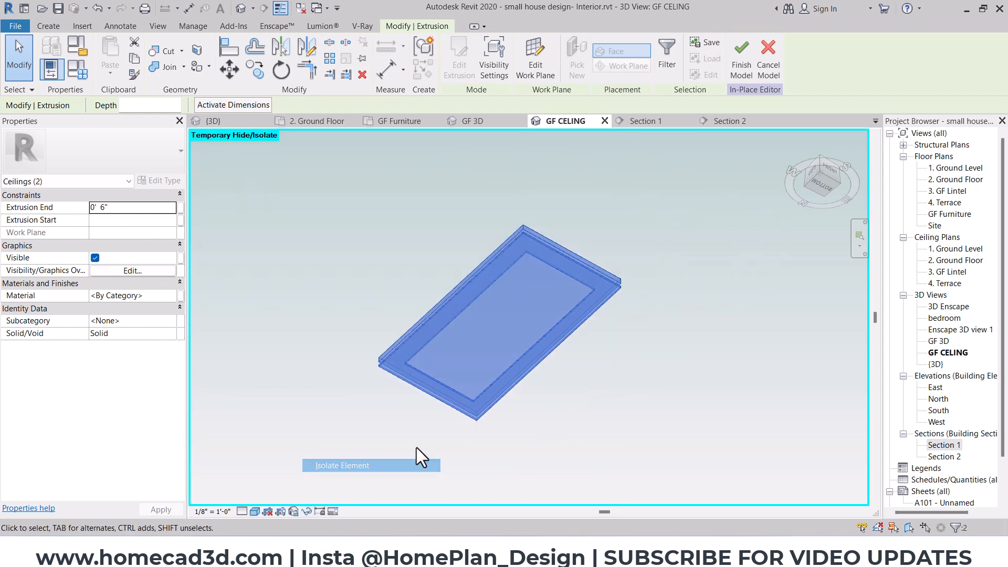
# Examine the isolated ceiling from below up close, selecting its border extrusion.
pyautogui.click(633, 320)
pyautogui.keyDown('shift'); pyautogui.moveTo(633, 319); pyautogui.dragTo(658, 384, button='middle'); pyautogui.keyUp('shift')
pyautogui.scroll(4, 575, 322)
pyautogui.click(566, 335)
pyautogui.keyDown('shift'); pyautogui.moveTo(567, 369); pyautogui.dragTo(575, 353, button='middle'); pyautogui.keyUp('shift')
# Start a new extrusion while facing the ceiling's underside, choosing to pick a plane as its work plane.
pyautogui.click(818, 186)
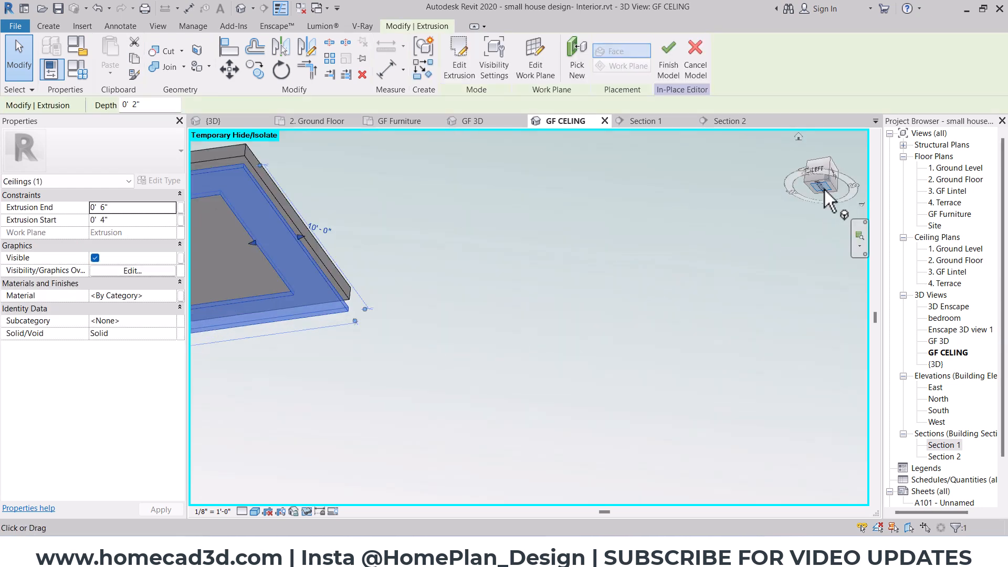
pyautogui.click(49, 25)
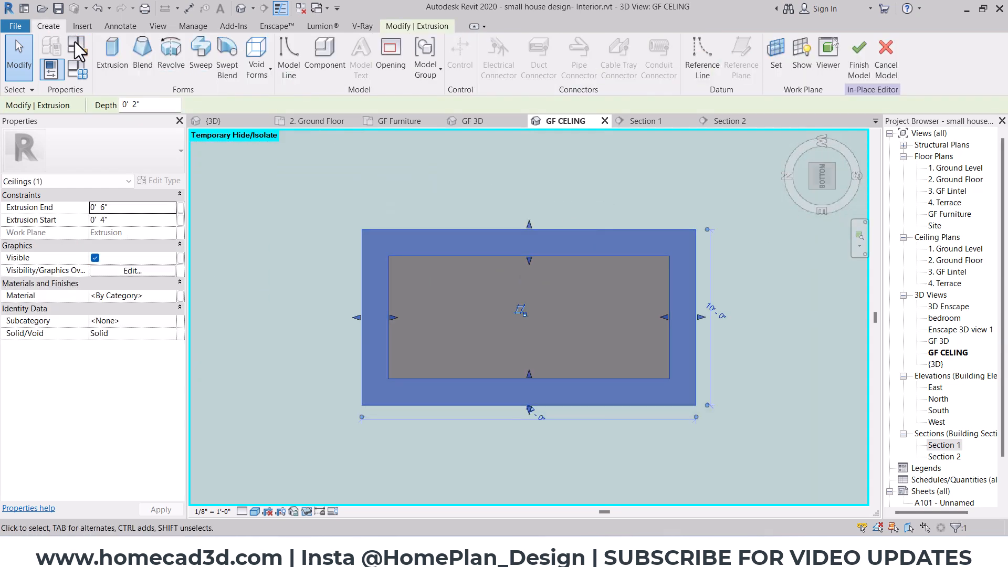
pyautogui.click(111, 55)
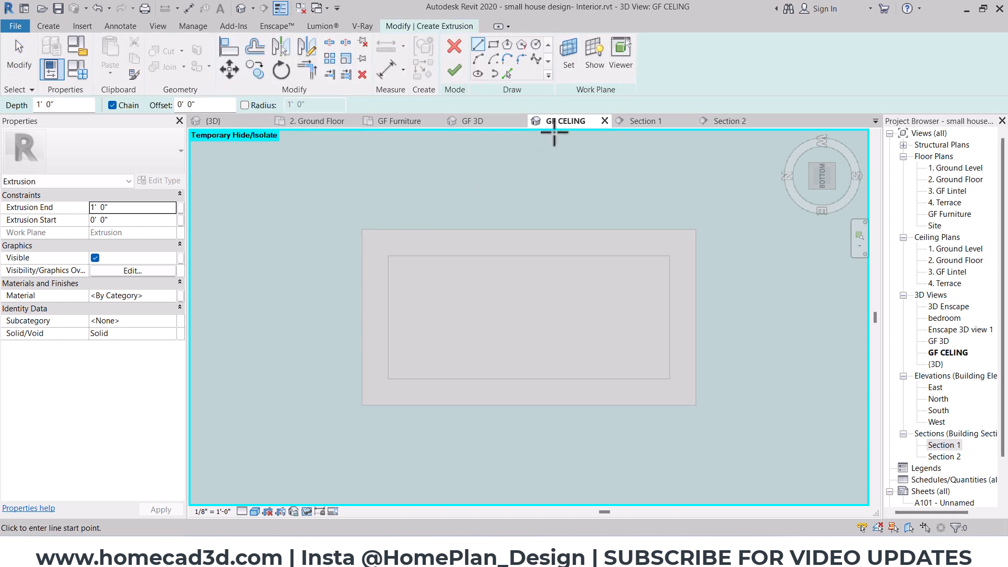
pyautogui.click(569, 59)
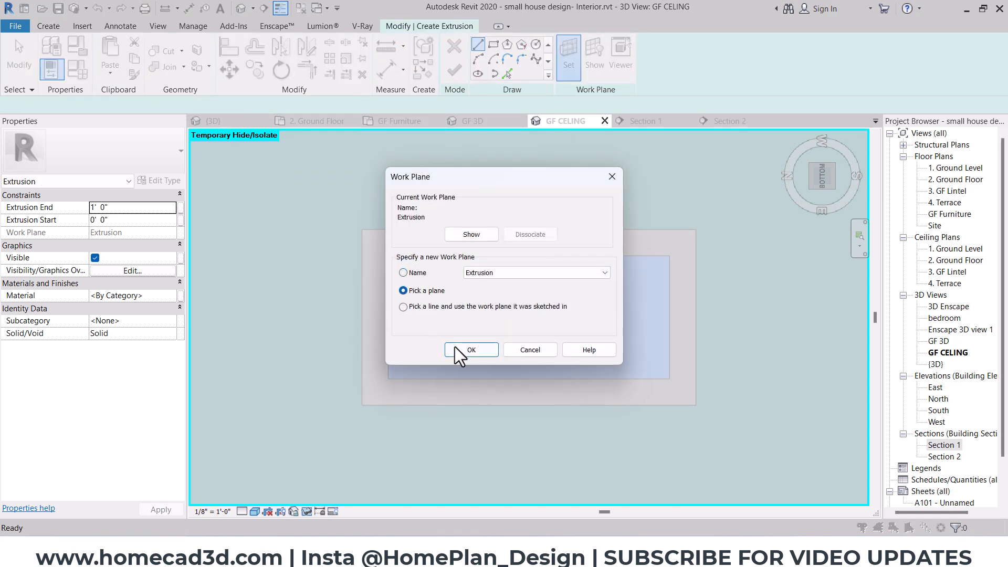
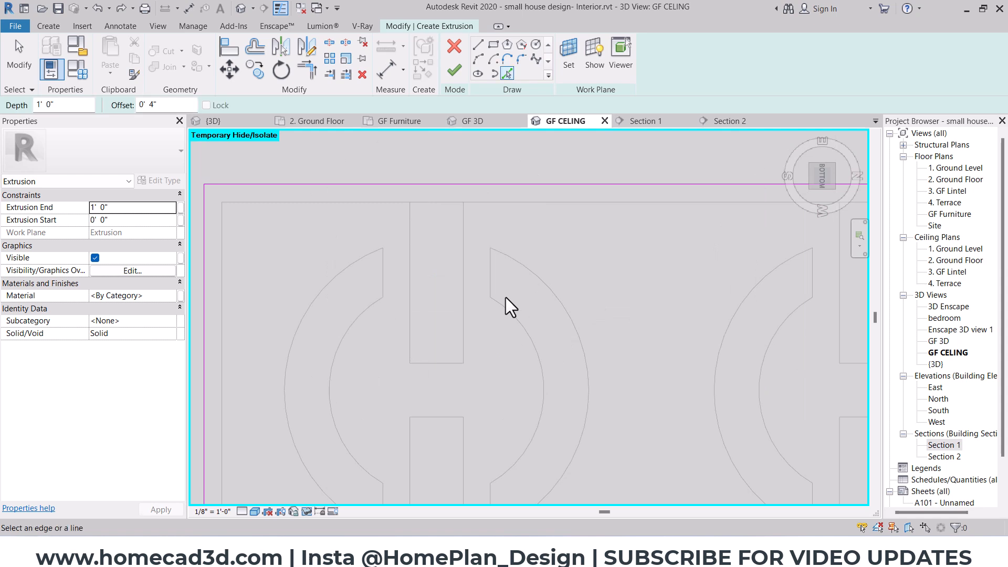
# Undo the rectangle sketched with a 4" offset and redraw it 3" outside the patterned central panel.
pyautogui.scroll(-3, 505, 297)
pyautogui.hotkey('ctrl', 'z')
pyautogui.hotkey('ctrl', 'z')
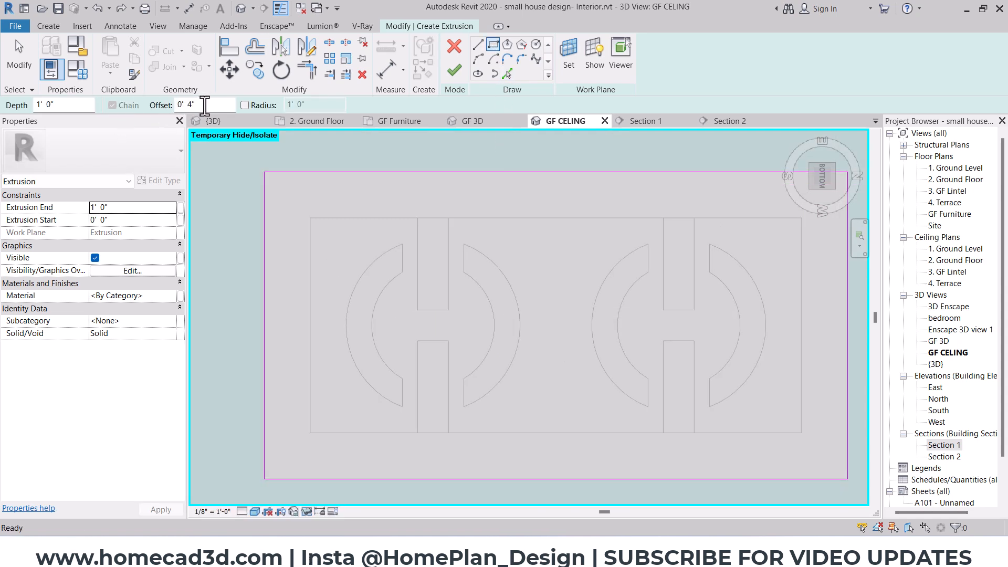
pyautogui.moveTo(205, 105); pyautogui.dragTo(116, 110)
pyautogui.write('3"')
pyautogui.click(311, 217)
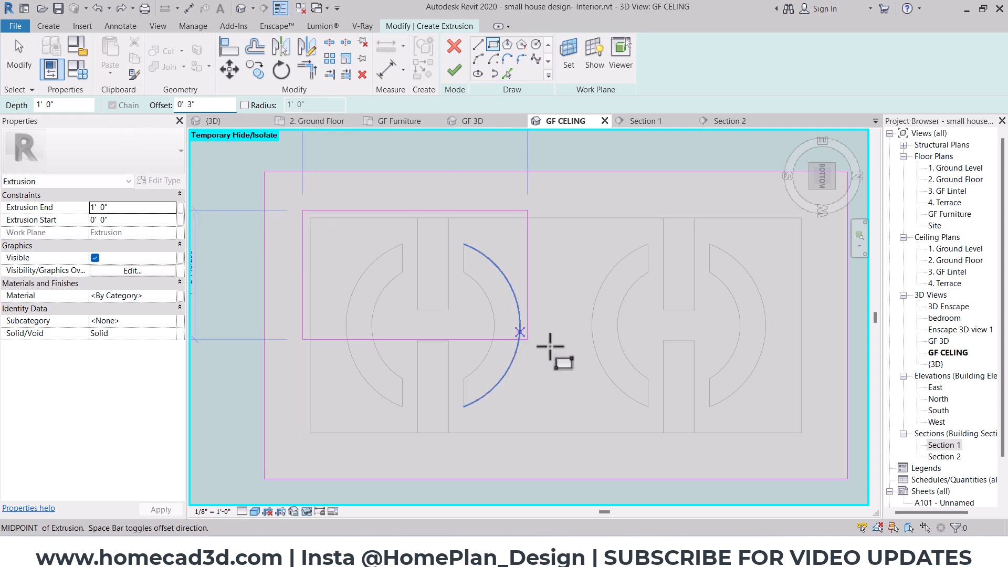
pyautogui.click(809, 440)
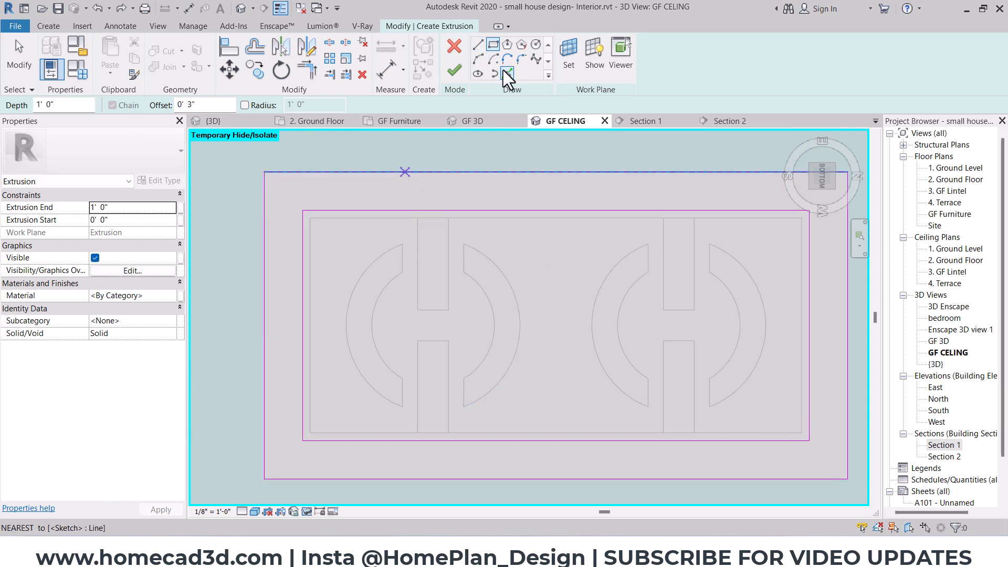
# Sketch lines offset 3" inward from the edges of the left motif's upper and lower bars.
pyautogui.click(506, 72)
pyautogui.scroll(3, 417, 215)
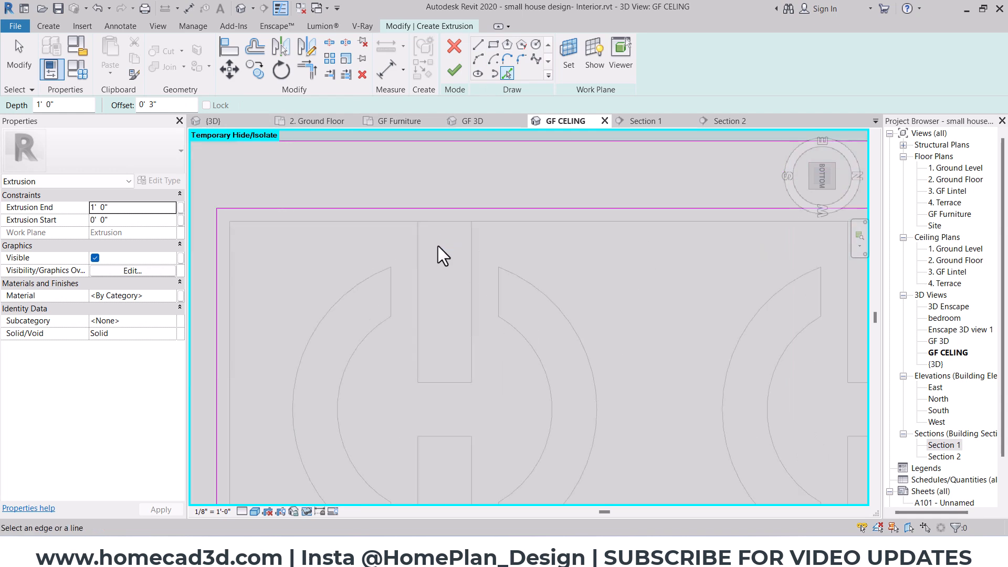
pyautogui.click(418, 247)
pyautogui.click(471, 246)
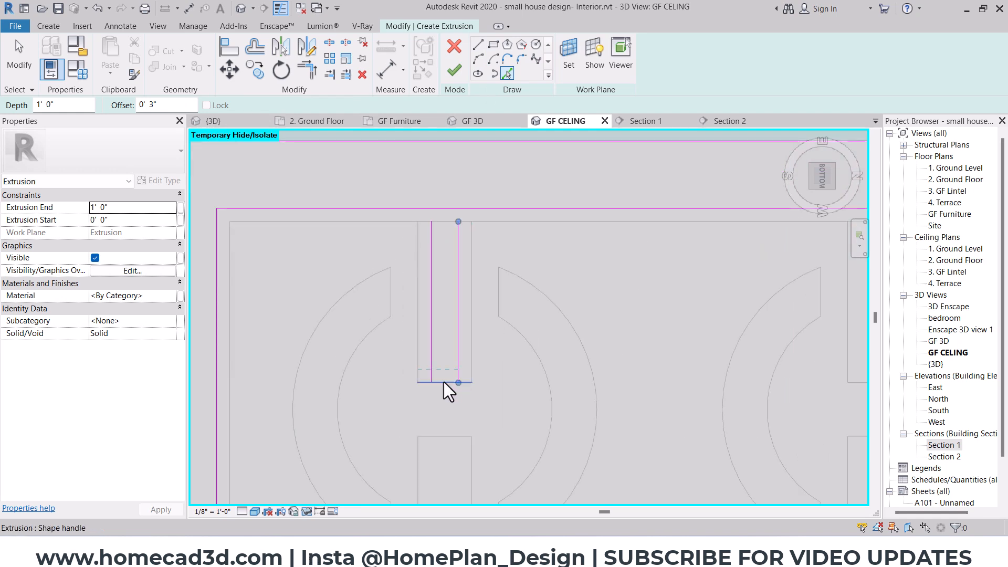
pyautogui.click(443, 382)
pyautogui.moveTo(463, 440); pyautogui.dragTo(459, 348, button='middle')
pyautogui.click(433, 345)
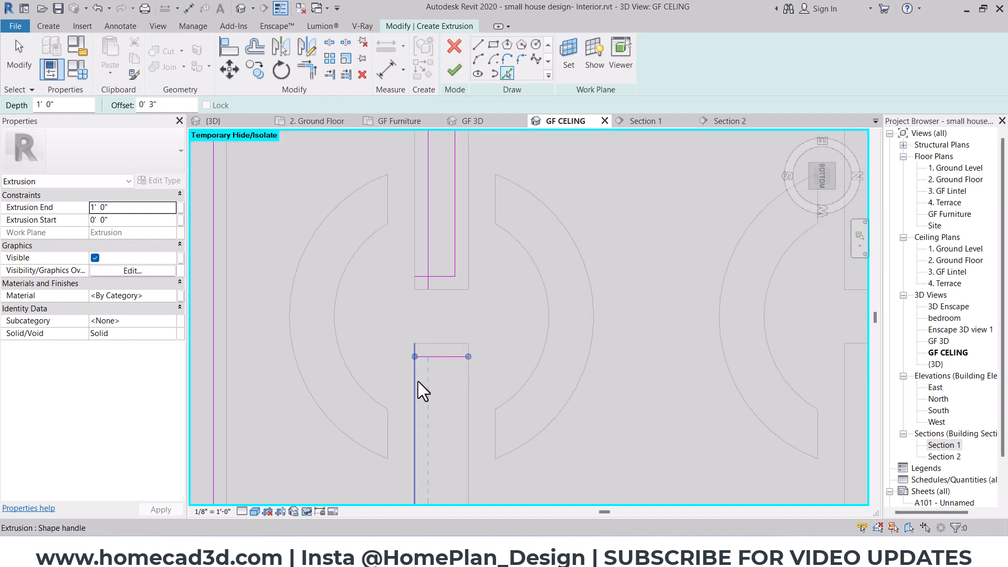
pyautogui.click(416, 383)
pyautogui.click(468, 383)
# Split the inner rectangle's lower edge and trim it to both side lines of the left motif's lower bar.
pyautogui.moveTo(501, 404); pyautogui.dragTo(497, 318, button='middle')
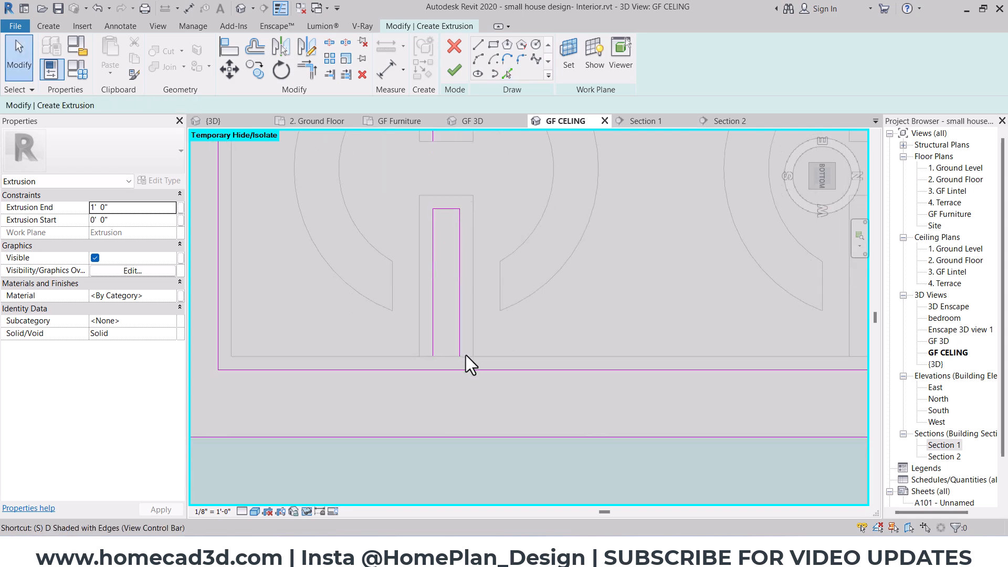
pyautogui.press('s')
pyautogui.press('l')
pyautogui.scroll(3, 473, 386)
pyautogui.press('Escape')
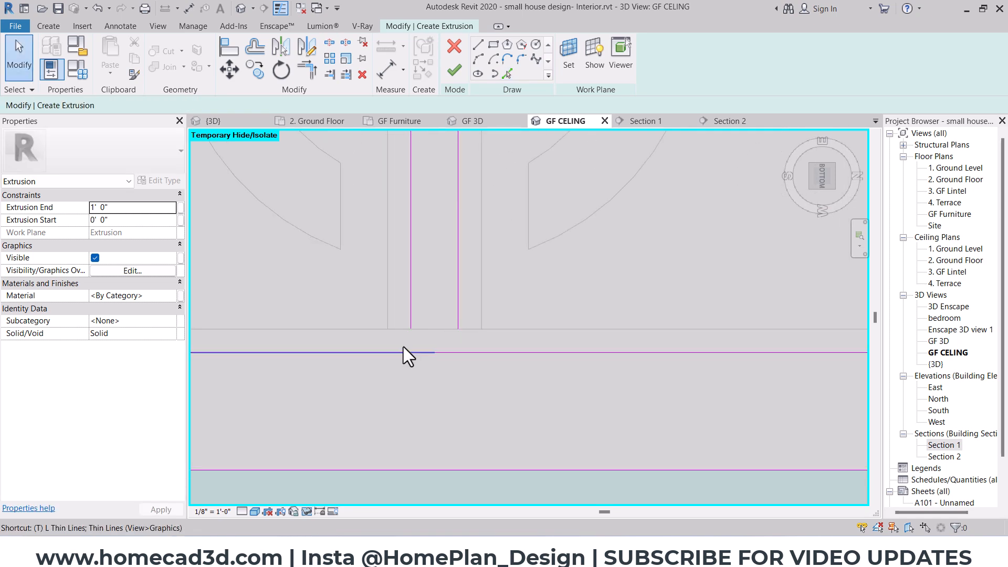
pyautogui.press('t')
pyautogui.press('r')
pyautogui.click(410, 322)
pyautogui.click(392, 351)
pyautogui.click(459, 328)
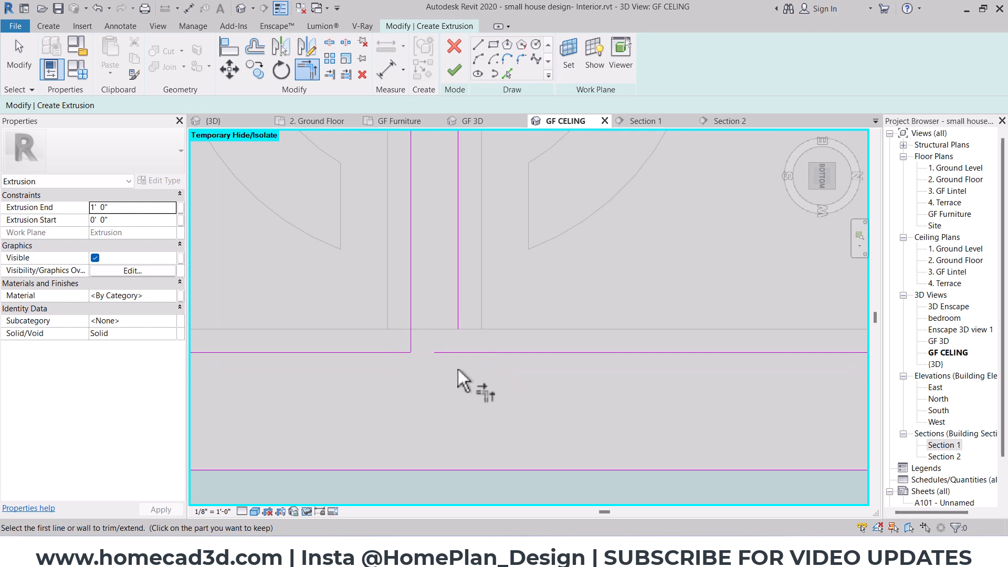
pyautogui.click(475, 355)
# Split the inner rectangle's upper edge and trim it to both side lines of the left motif's upper bar.
pyautogui.scroll(-3, 458, 331)
pyautogui.moveTo(452, 138); pyautogui.dragTo(440, 315, button='middle')
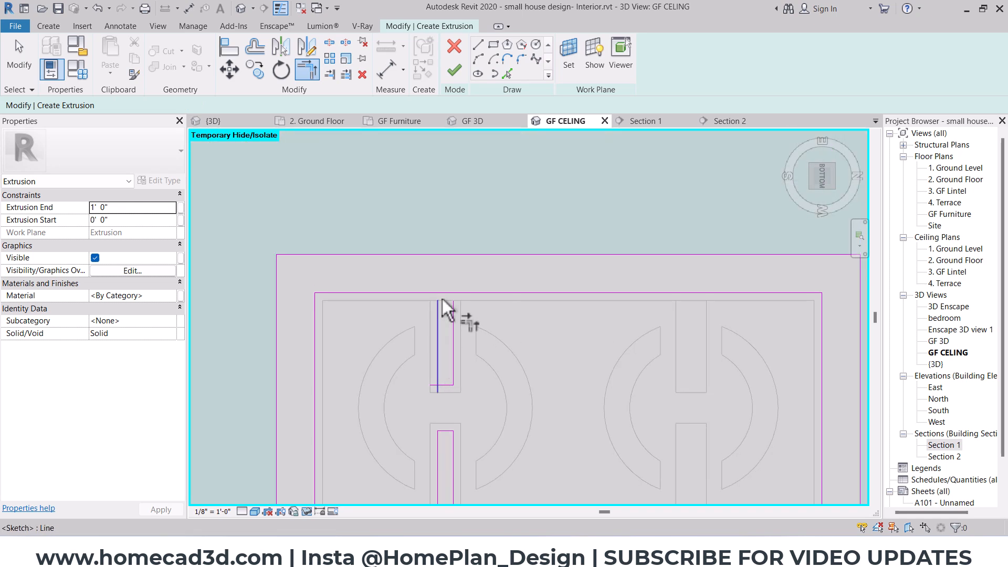
pyautogui.scroll(3, 443, 300)
pyautogui.press('Escape')
pyautogui.press('s')
pyautogui.press('l')
pyautogui.click(451, 279)
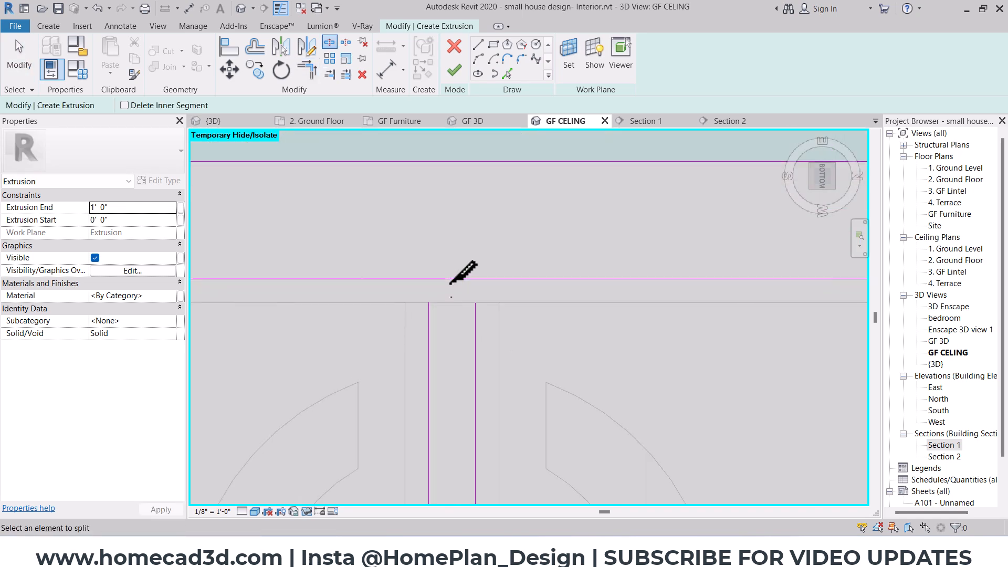
pyautogui.press('t')
pyautogui.press('r')
pyautogui.click(409, 279)
pyautogui.click(428, 318)
pyautogui.click(491, 281)
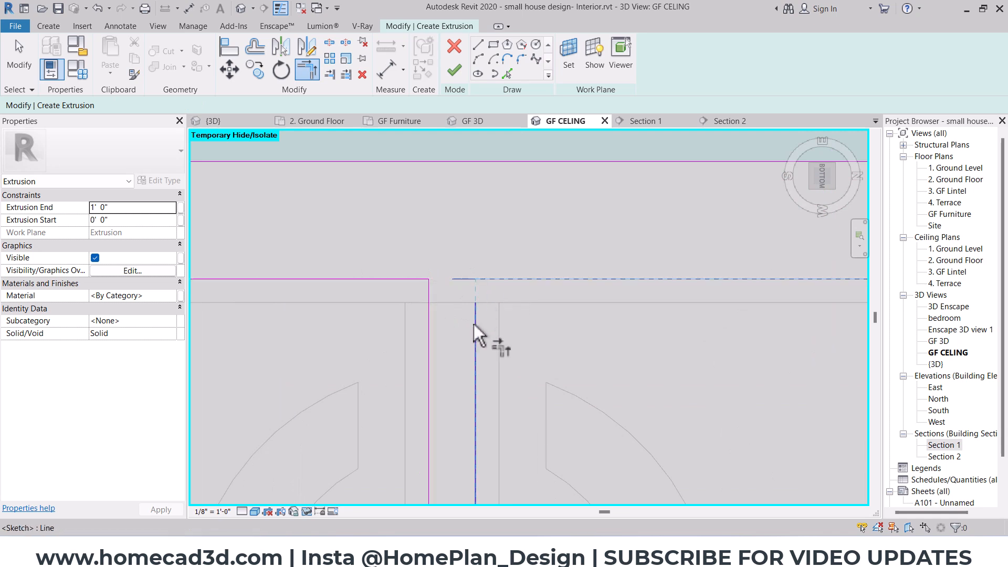
pyautogui.click(475, 326)
# Trim the overlapping lines at the inner end of the left motif's upper bar into a clean corner.
pyautogui.scroll(-4, 423, 328)
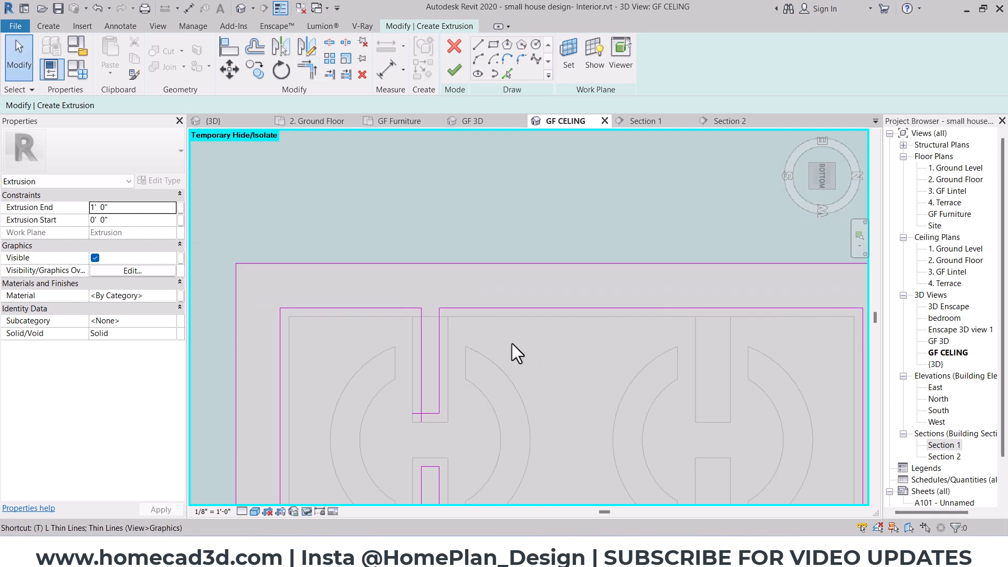
pyautogui.scroll(2, 425, 409)
pyautogui.click(425, 426)
pyautogui.scroll(-4, 504, 384)
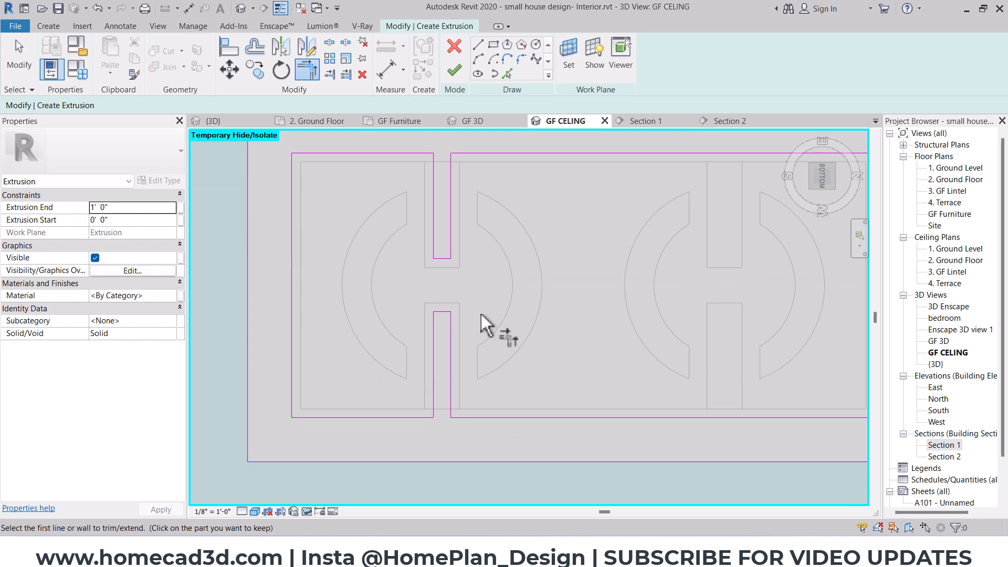
# Copy the upper and lower bar outlines from the left motif to the matching corner of the right motif.
pyautogui.moveTo(486, 327); pyautogui.dragTo(472, 343, button='middle')
pyautogui.scroll(2, 372, 302)
pyautogui.moveTo(330, 199)
pyautogui.mouseDown()
pyautogui.moveTo(395, 366)
pyautogui.moveTo(346, 203)
pyautogui.mouseUp()
pyautogui.moveTo(327, 156); pyautogui.dragTo(409, 462)
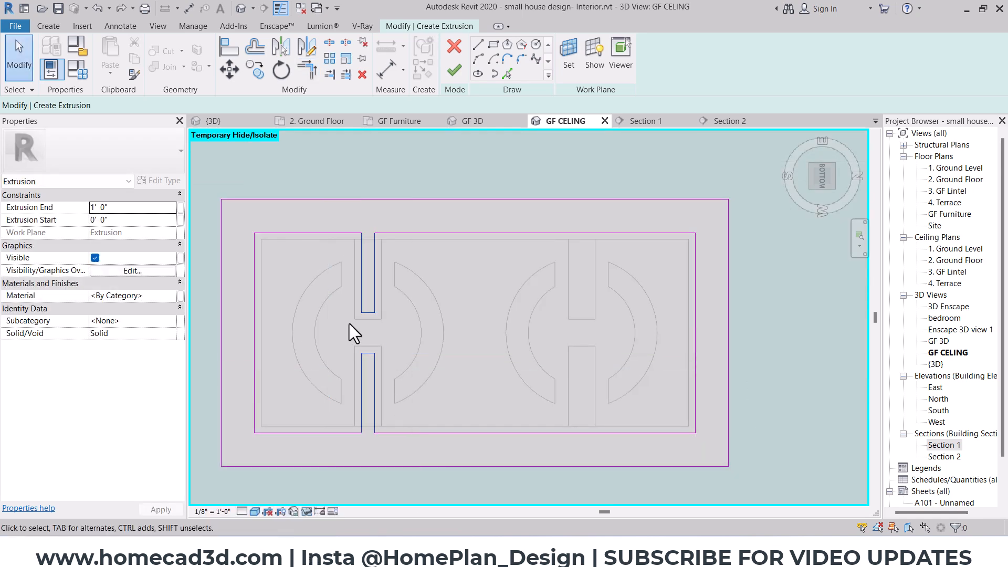
pyautogui.click(254, 71)
pyautogui.scroll(2, 369, 323)
pyautogui.click(348, 310)
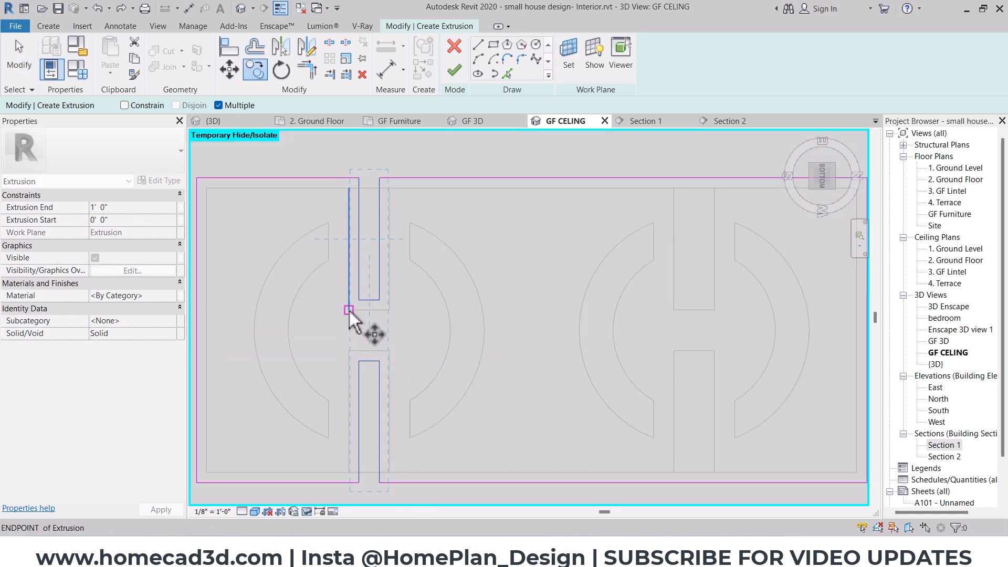
pyautogui.click(675, 311)
pyautogui.press('Escape')
pyautogui.press('Escape')
# Split the inner rectangle's upper and lower edges at the right motif and trim them to the copied bar outlines.
pyautogui.moveTo(684, 339); pyautogui.dragTo(623, 342, button='middle')
pyautogui.press('s')
pyautogui.press('l')
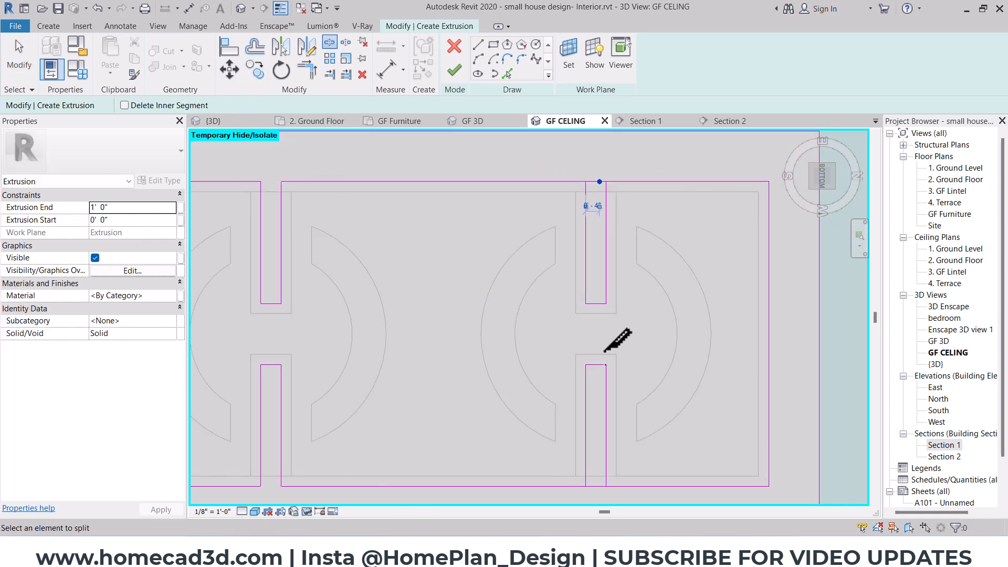
pyautogui.press('Escape')
pyautogui.press('t')
pyautogui.press('r')
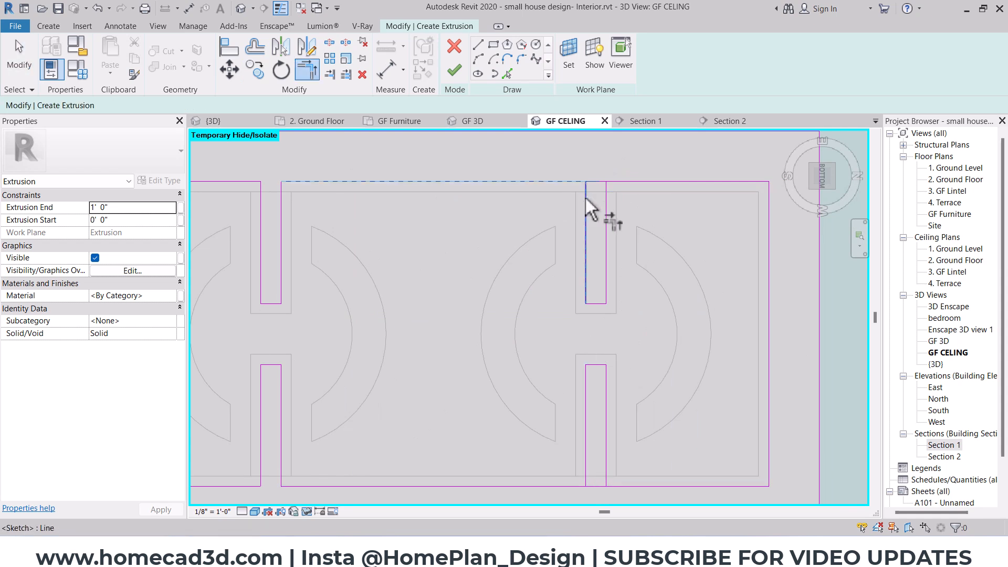
pyautogui.moveTo(602, 329); pyautogui.dragTo(602, 244, button='middle')
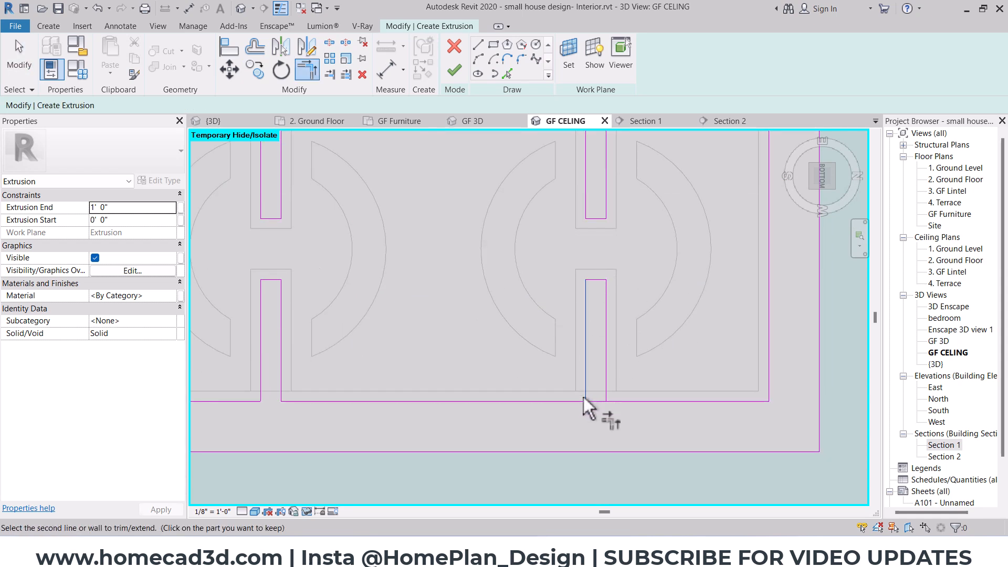
pyautogui.click(550, 401)
pyautogui.click(608, 386)
pyautogui.click(613, 400)
pyautogui.scroll(-2, 558, 396)
pyautogui.press('Escape')
pyautogui.moveTo(621, 289); pyautogui.dragTo(625, 315, button='middle')
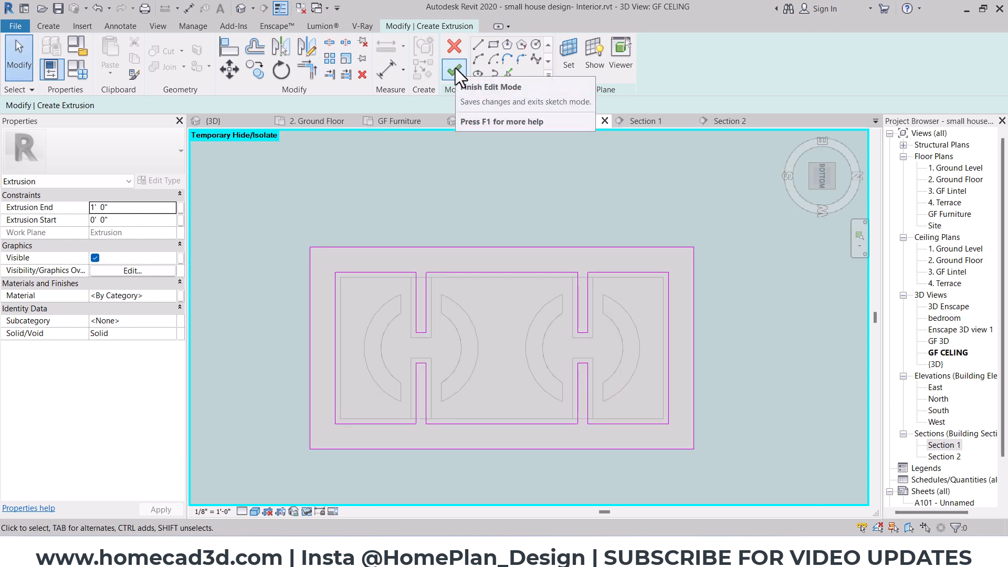
# Sketch outlines offset 3" inside both arc shapes of the left motif by picking their edges.
pyautogui.scroll(4, 395, 352)
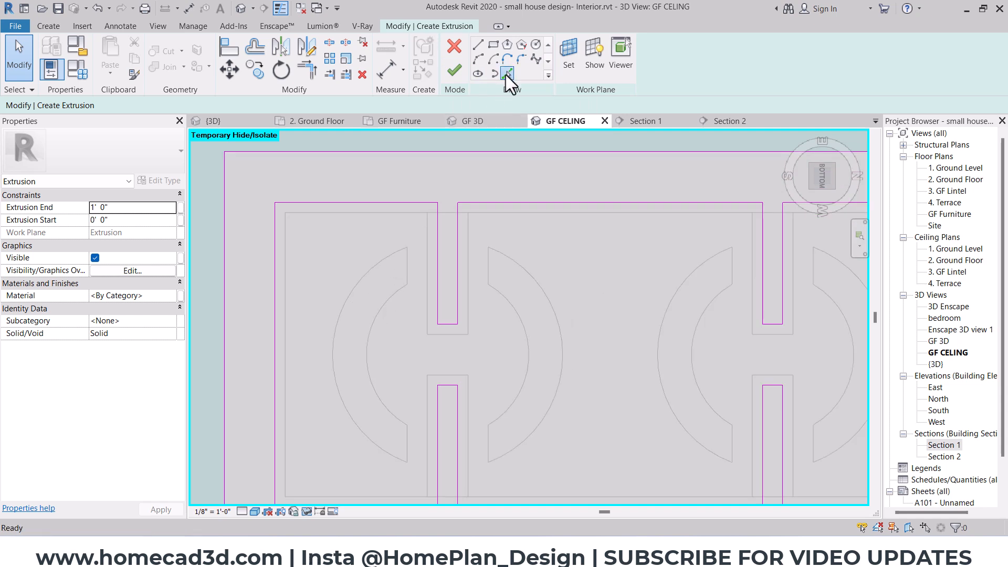
pyautogui.click(507, 74)
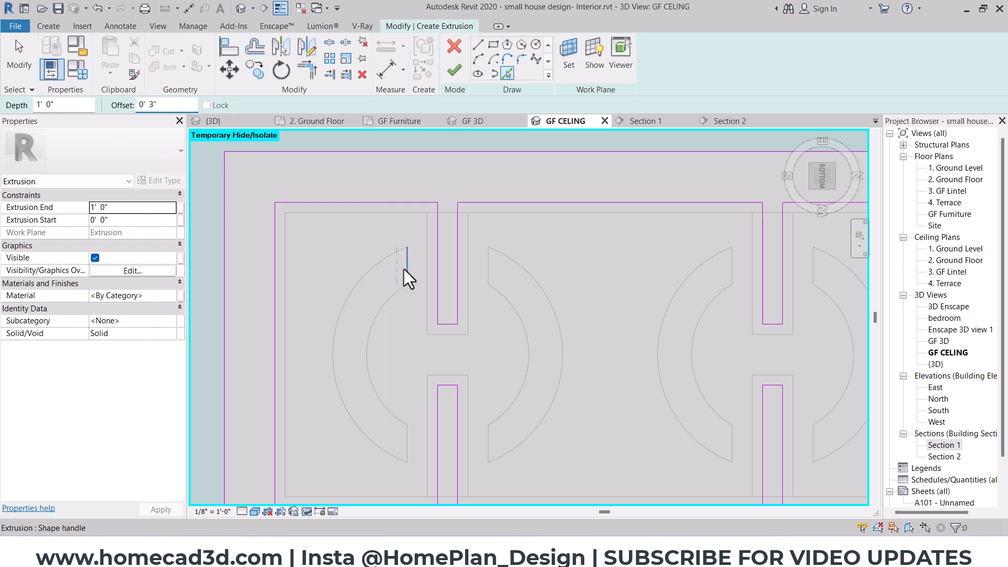
pyautogui.click(373, 275)
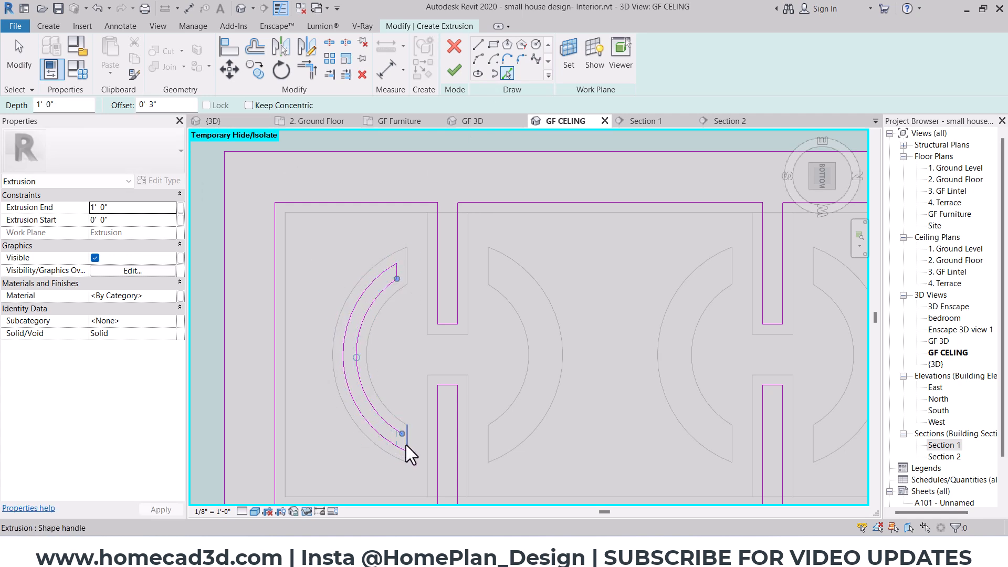
pyautogui.click(522, 317)
pyautogui.click(524, 315)
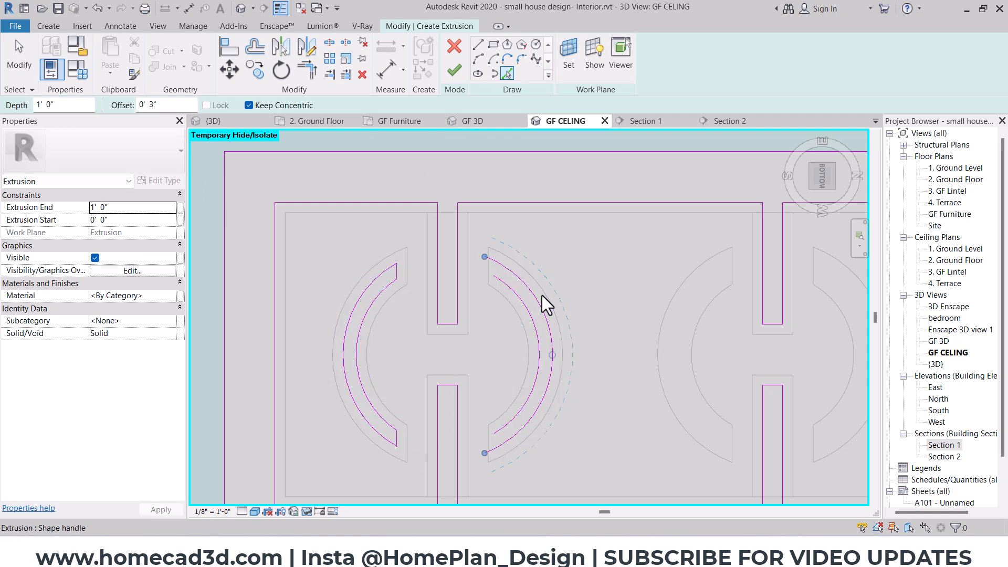
pyautogui.click(490, 261)
pyautogui.scroll(2, 494, 260)
pyautogui.moveTo(567, 367); pyautogui.dragTo(566, 146, button='middle')
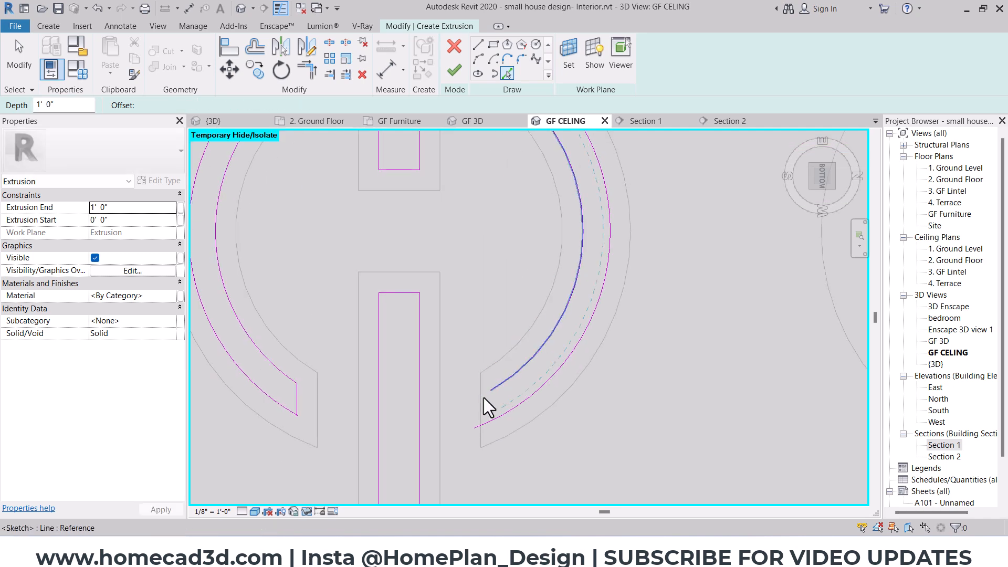
pyautogui.click(484, 399)
# Trim the left motif's right arc outline into clean corners at both ends and finish the extrusion.
pyautogui.press('Escape')
pyautogui.press('t')
pyautogui.press('r')
pyautogui.click(506, 384)
pyautogui.click(502, 400)
pyautogui.moveTo(576, 290); pyautogui.dragTo(581, 504, button='middle')
pyautogui.click(514, 302)
pyautogui.scroll(-2, 515, 302)
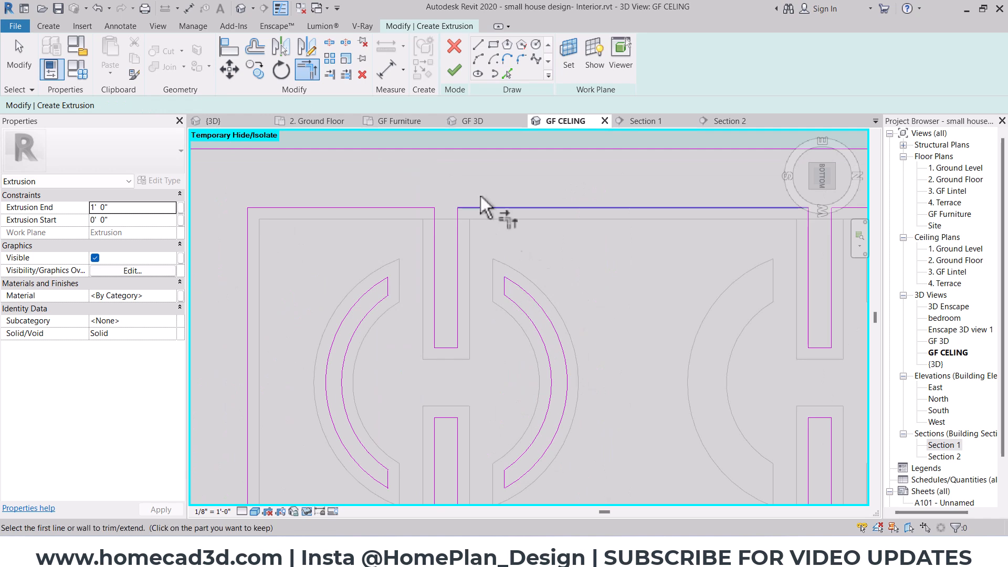
pyautogui.click(453, 74)
pyautogui.keyDown('shift'); pyautogui.moveTo(428, 344); pyautogui.dragTo(580, 434, button='middle'); pyautogui.keyUp('shift')
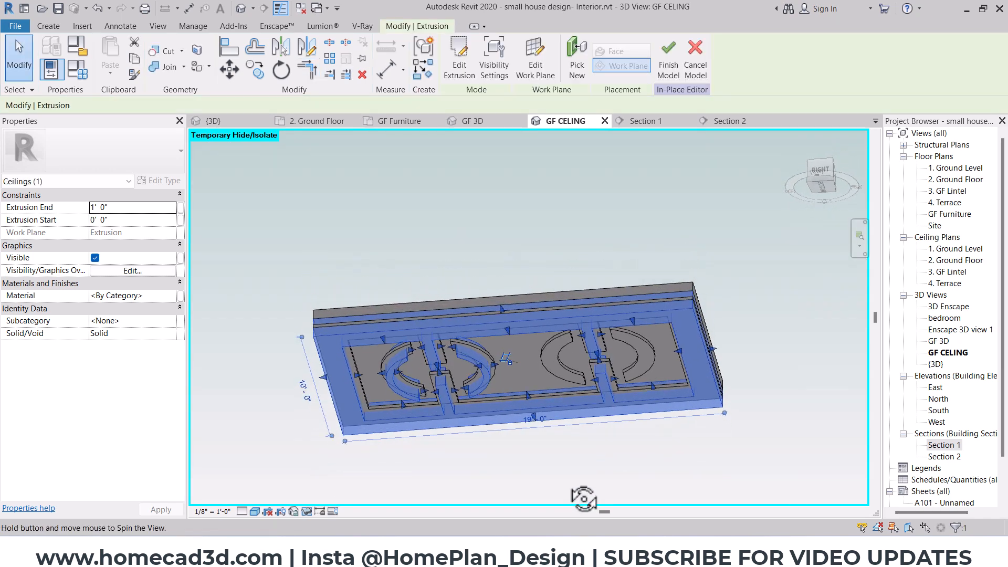
# Reopen the extrusion's sketch and copy both offset arc outlines from the left motif to the matching position on the right motif.
pyautogui.click(825, 190)
pyautogui.click(466, 56)
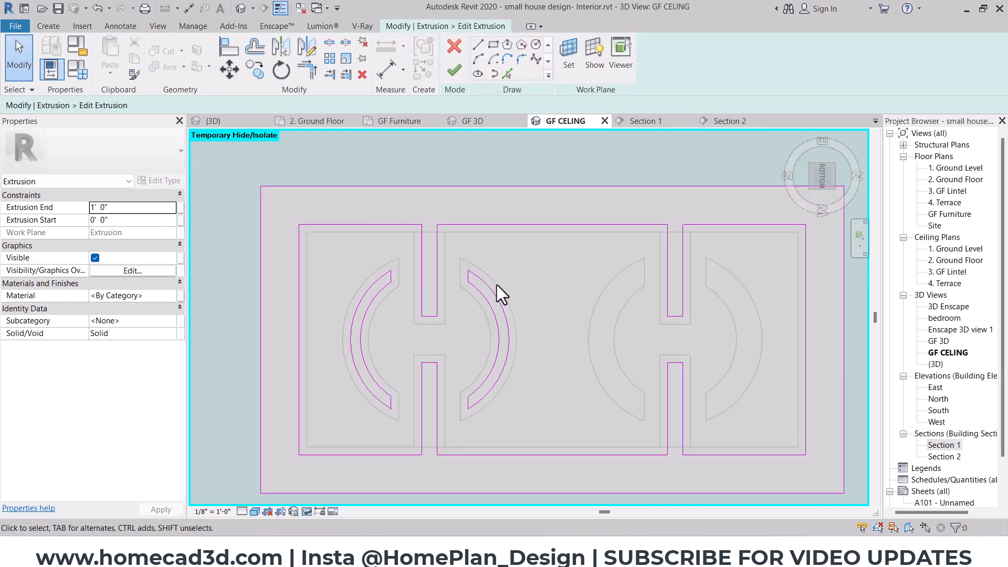
pyautogui.click(484, 301)
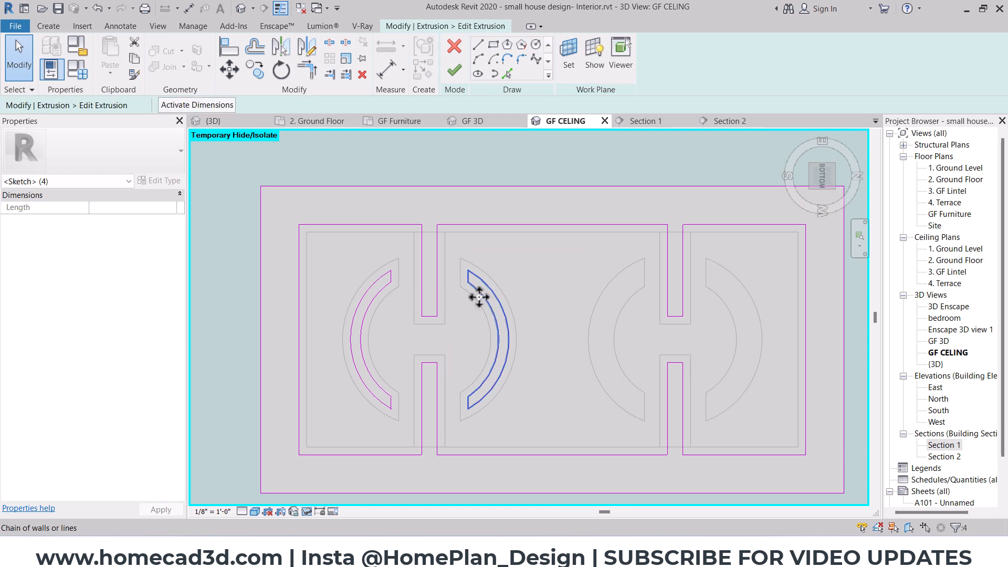
pyautogui.keyDown('ctrl'); pyautogui.click(370, 315); pyautogui.keyUp('ctrl')
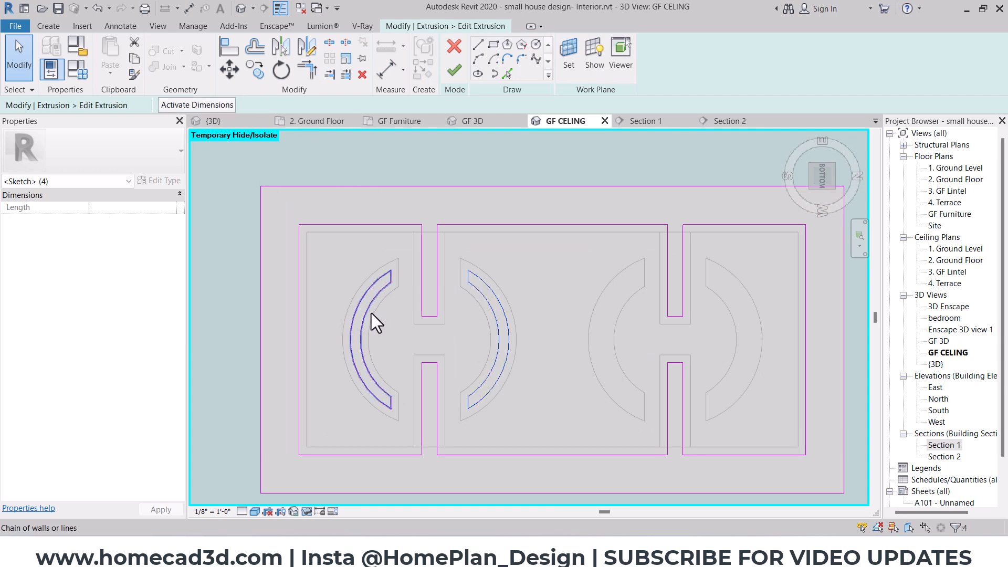
pyautogui.press('c')
pyautogui.press('o')
pyautogui.click(399, 258)
pyautogui.click(643, 258)
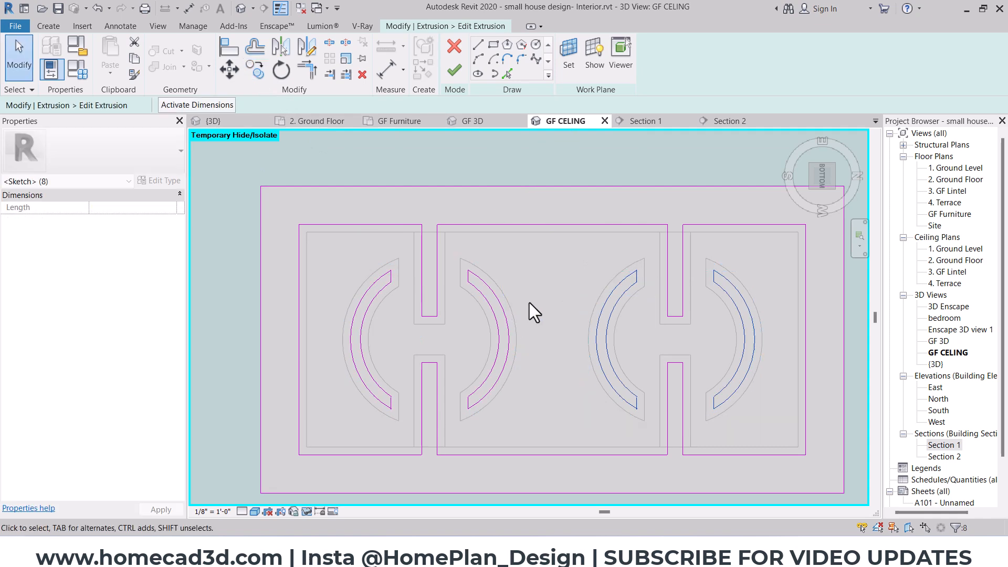
# Finish the extrusion sketch and set its Extrusion End to 0' 4".
pyautogui.keyDown('shift'); pyautogui.moveTo(529, 302); pyautogui.dragTo(603, 468, button='middle'); pyautogui.keyUp('shift')
pyautogui.click(454, 70)
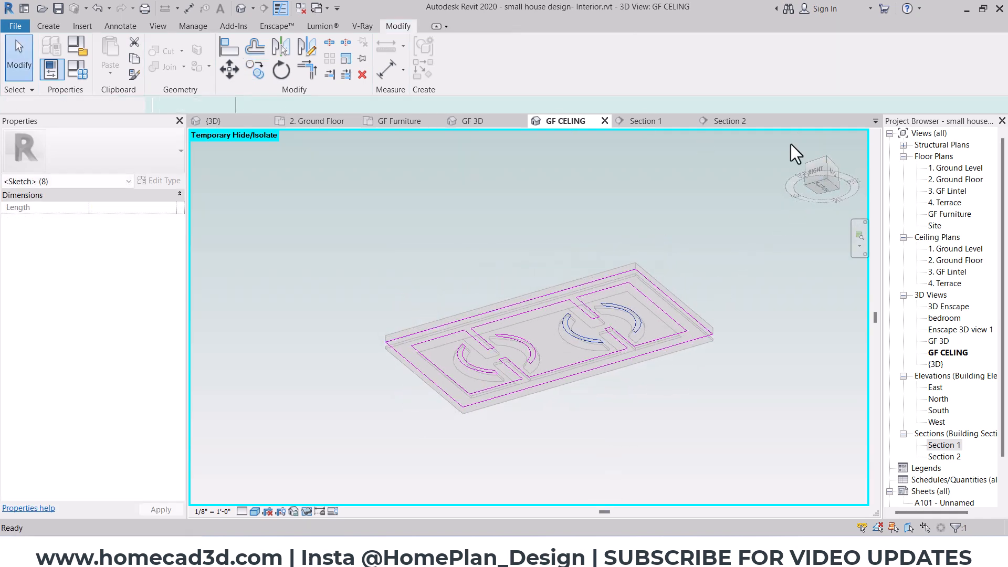
pyautogui.click(817, 174)
pyautogui.scroll(5, 545, 326)
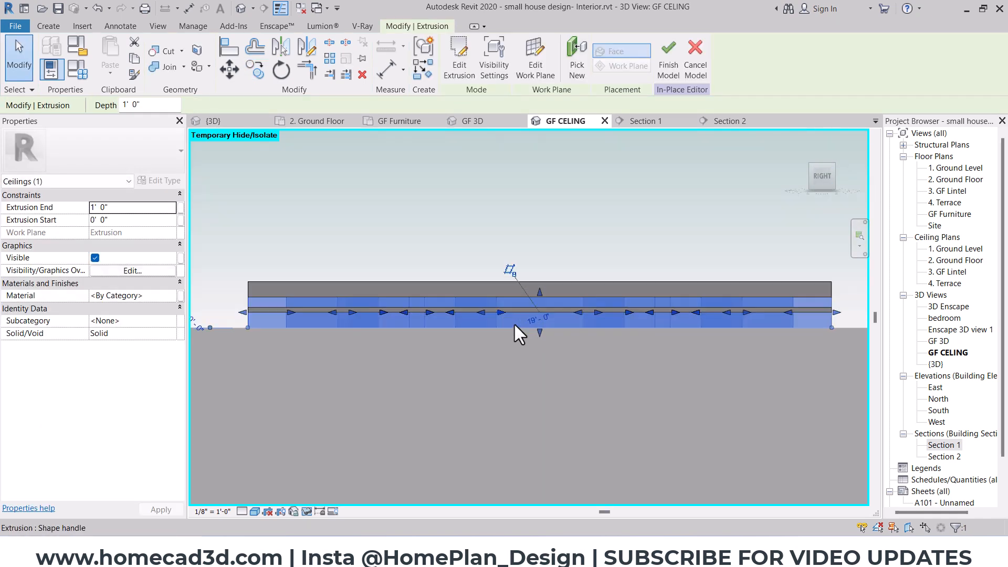
pyautogui.click(136, 207)
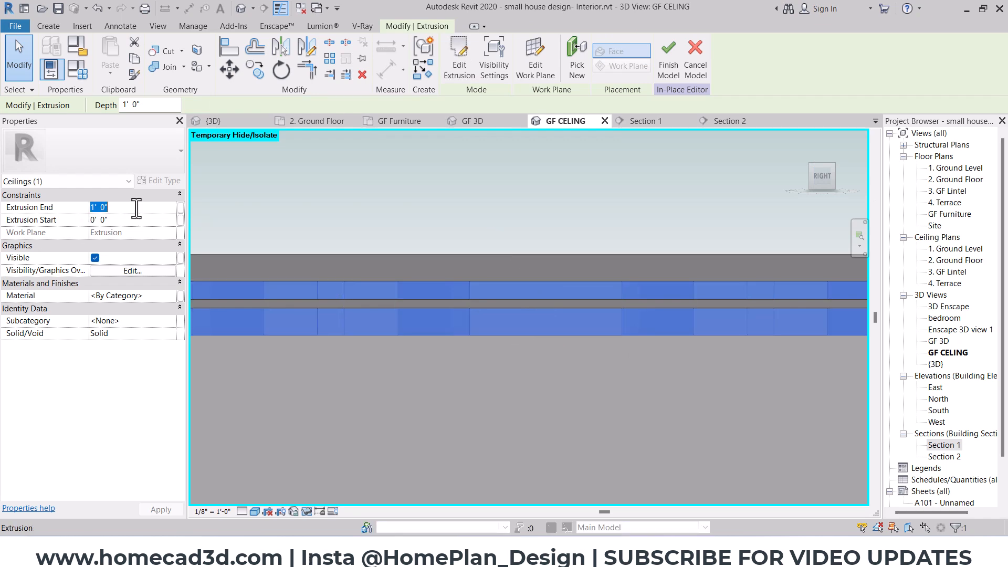
pyautogui.press('Return')
pyautogui.scroll(-3, 588, 435)
pyautogui.keyDown('shift'); pyautogui.moveTo(589, 439); pyautogui.dragTo(398, 378, button='middle'); pyautogui.keyUp('shift')
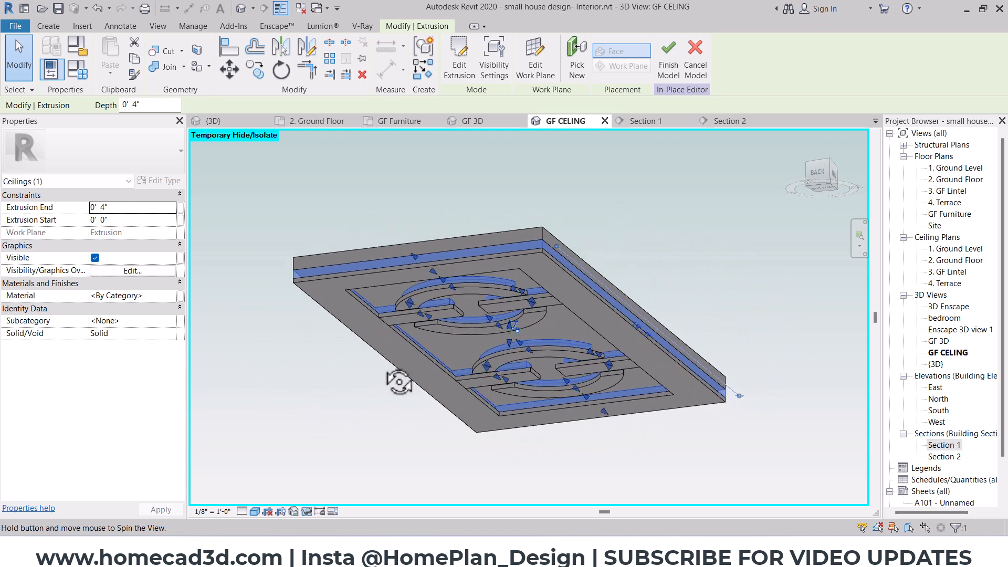
# Temporarily hide the solid 6-inch slab extrusion covering the top of the ceiling pattern.
pyautogui.scroll(5, 567, 347)
pyautogui.scroll(-6, 569, 349)
pyautogui.keyDown('shift'); pyautogui.moveTo(570, 350); pyautogui.dragTo(653, 453, button='middle'); pyautogui.keyUp('shift')
pyautogui.click(651, 449)
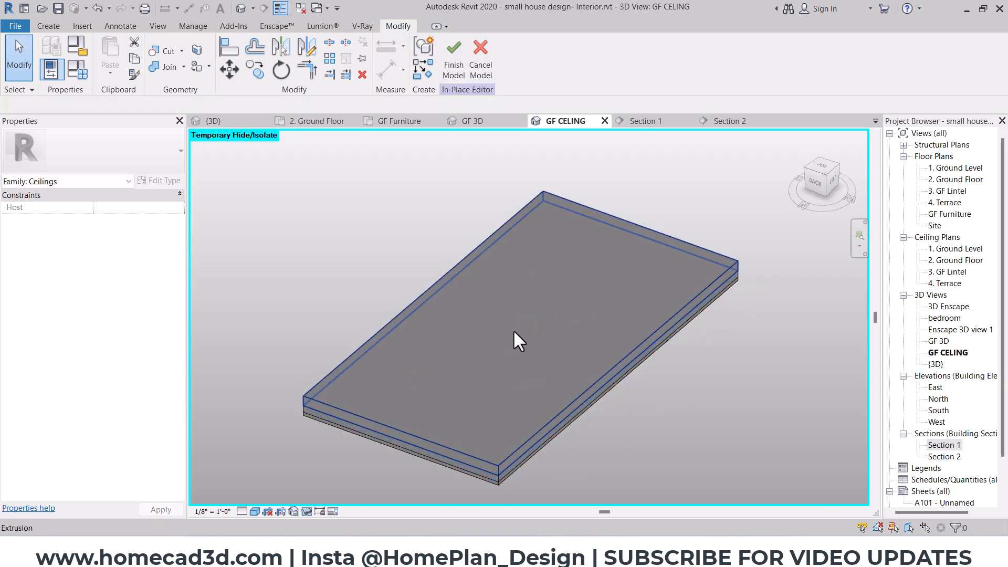
pyautogui.click(511, 331)
pyautogui.click(305, 513)
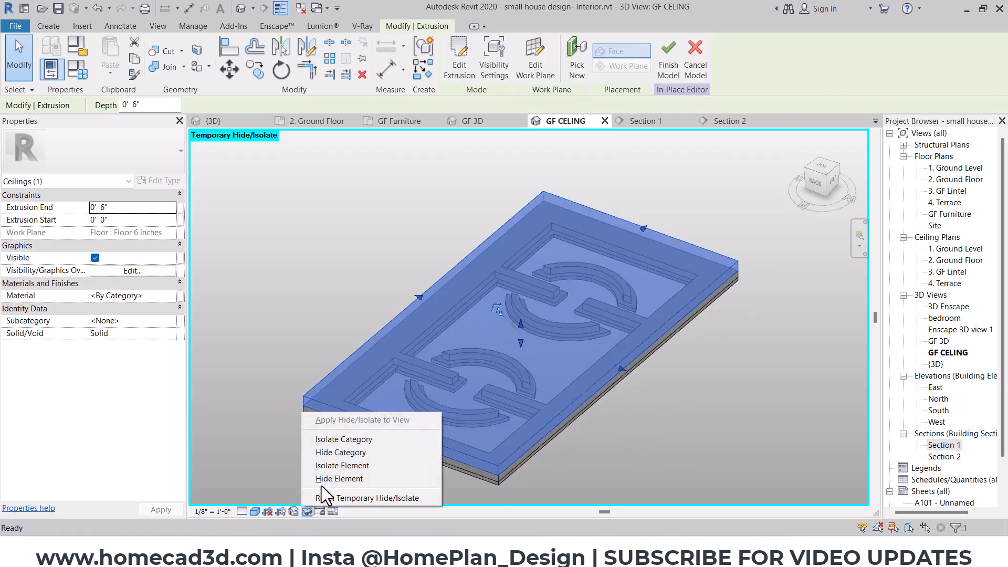
pyautogui.click(328, 480)
pyautogui.keyDown('shift'); pyautogui.moveTo(328, 480); pyautogui.dragTo(405, 209, button='middle'); pyautogui.keyUp('shift')
pyautogui.scroll(6, 450, 265)
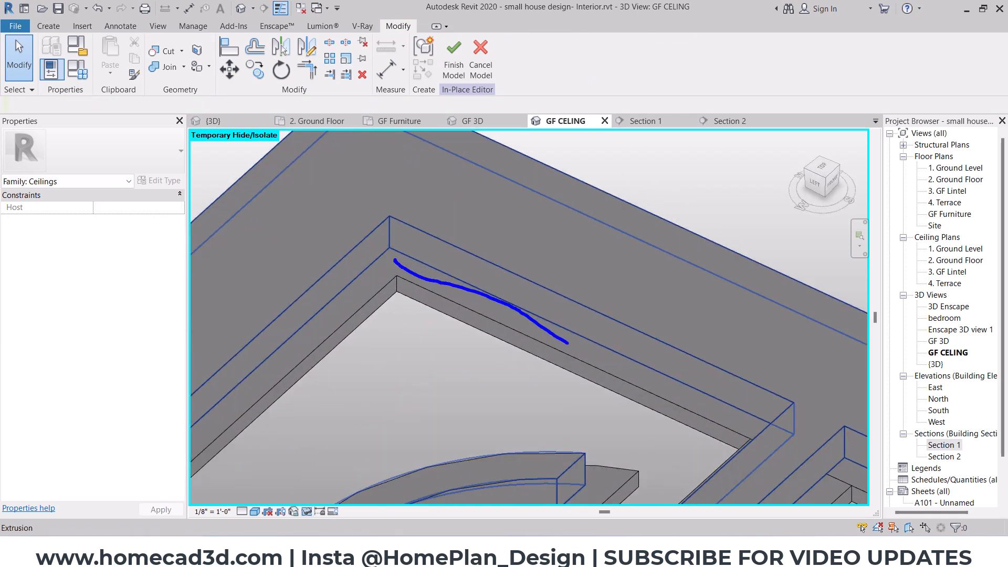
pyautogui.press('Escape')
pyautogui.scroll(-2, 384, 271)
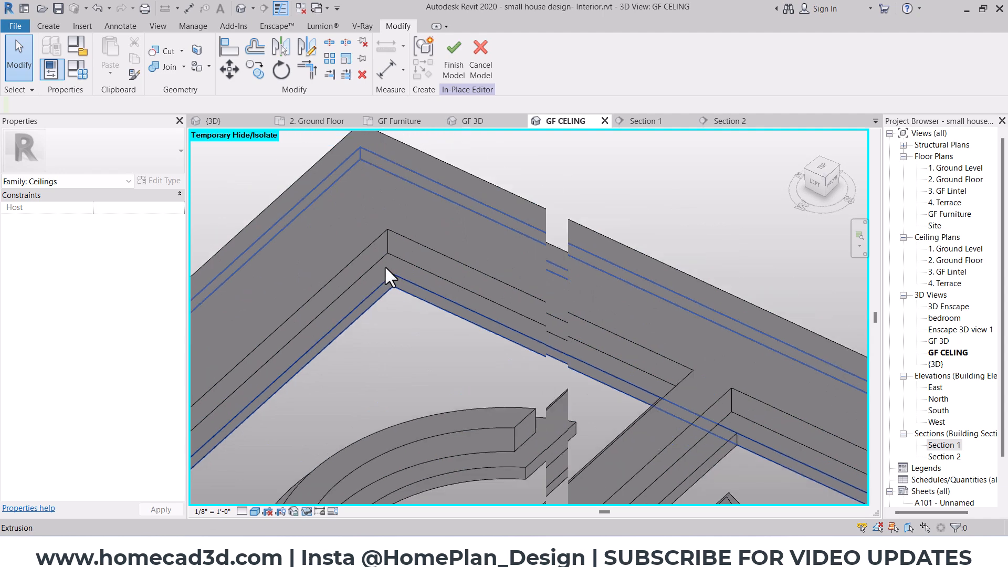
pyautogui.hotkey('ctrl', '2')
pyautogui.moveTo(389, 258); pyautogui.dragTo(405, 269)
pyautogui.press('Escape')
pyautogui.scroll(-5, 446, 298)
pyautogui.moveTo(446, 298)
pyautogui.keyDown('shift'); pyautogui.mouseDown(button='middle')
pyautogui.moveTo(652, 405)
pyautogui.moveTo(686, 360)
pyautogui.mouseUp(button='middle'); pyautogui.keyUp('shift')
# Start a new extrusion in the top view and trace the middle layer's inner outline from the upper-left corner around the left motif's upper bar.
pyautogui.click(821, 167)
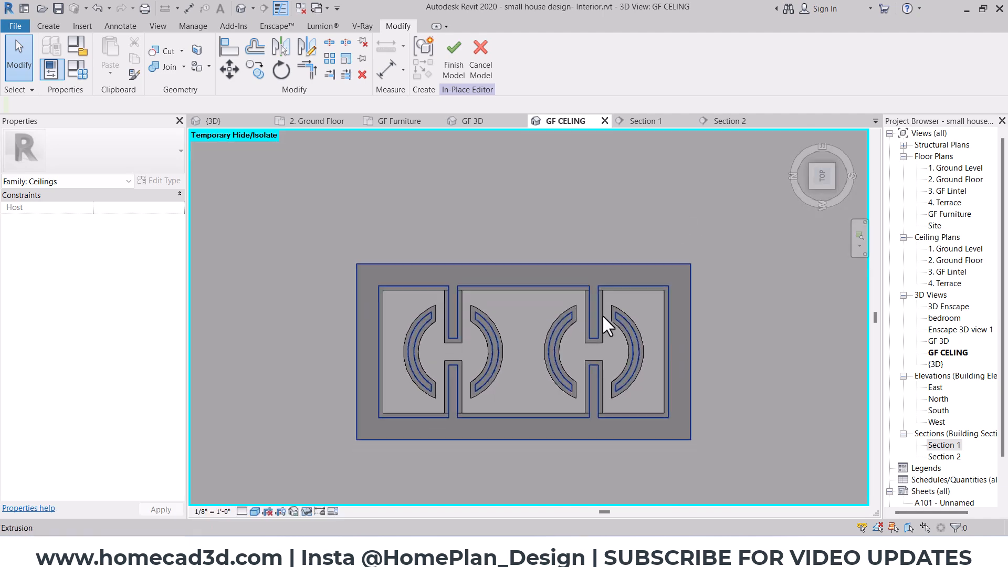
pyautogui.scroll(3, 545, 294)
pyautogui.moveTo(555, 291); pyautogui.dragTo(543, 284, button='middle')
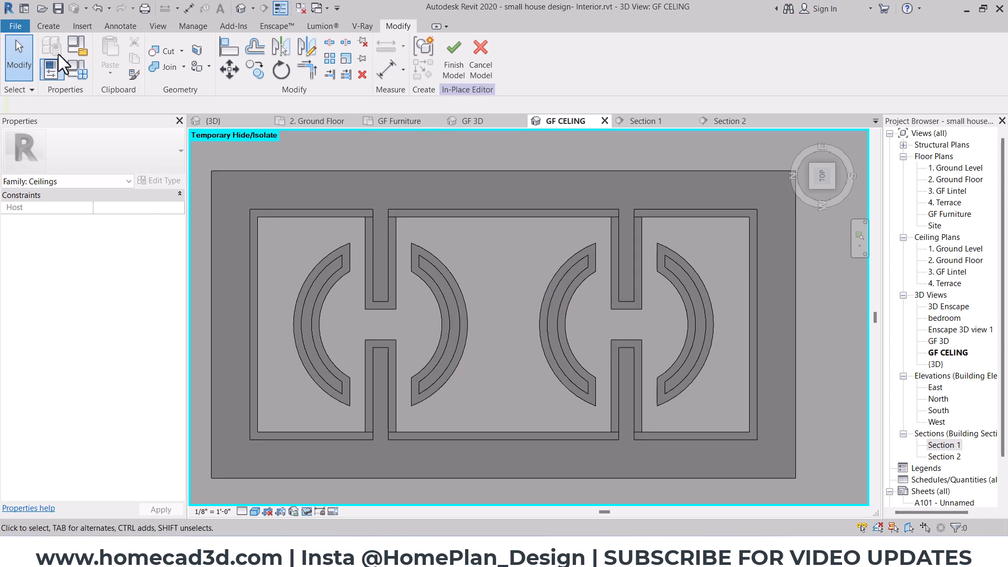
pyautogui.click(48, 26)
pyautogui.click(107, 61)
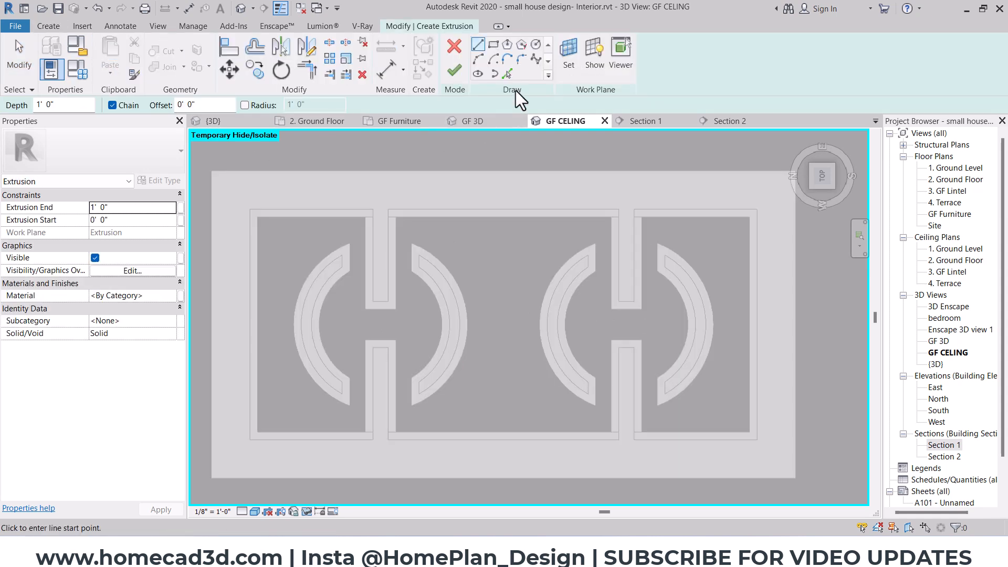
pyautogui.click(477, 46)
pyautogui.scroll(3, 241, 184)
pyautogui.click(259, 224)
pyautogui.scroll(2, 462, 222)
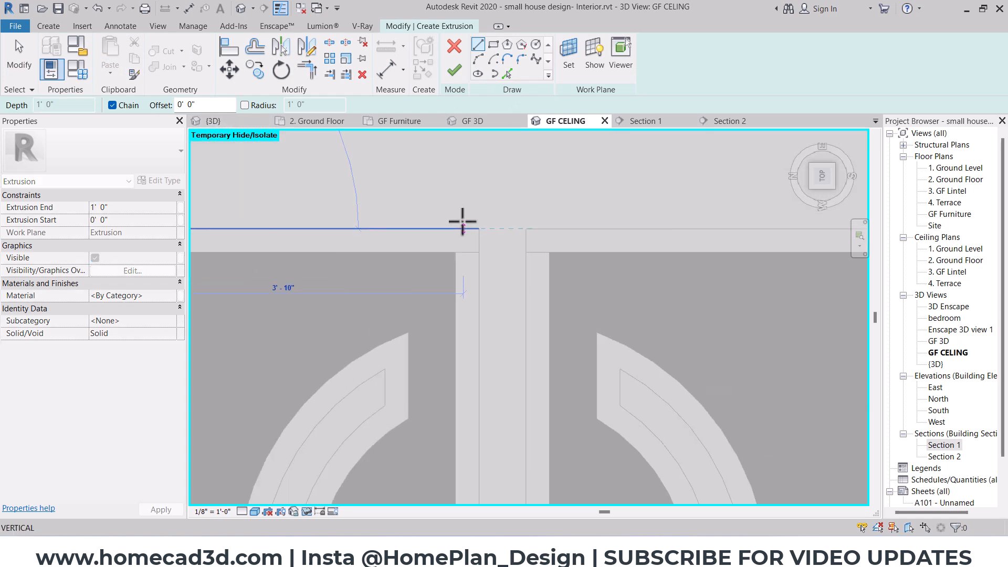
pyautogui.click(477, 228)
pyautogui.moveTo(501, 409); pyautogui.dragTo(524, 406, button='middle')
pyautogui.click(477, 330)
pyautogui.click(524, 330)
pyautogui.click(524, 250)
# Continue the sketch line along the middle layer's upper edge and around the right motif's upper bar.
pyautogui.moveTo(819, 269); pyautogui.dragTo(197, 285, button='middle')
pyautogui.click(598, 265)
pyautogui.moveTo(618, 403); pyautogui.dragTo(603, 285, button='middle')
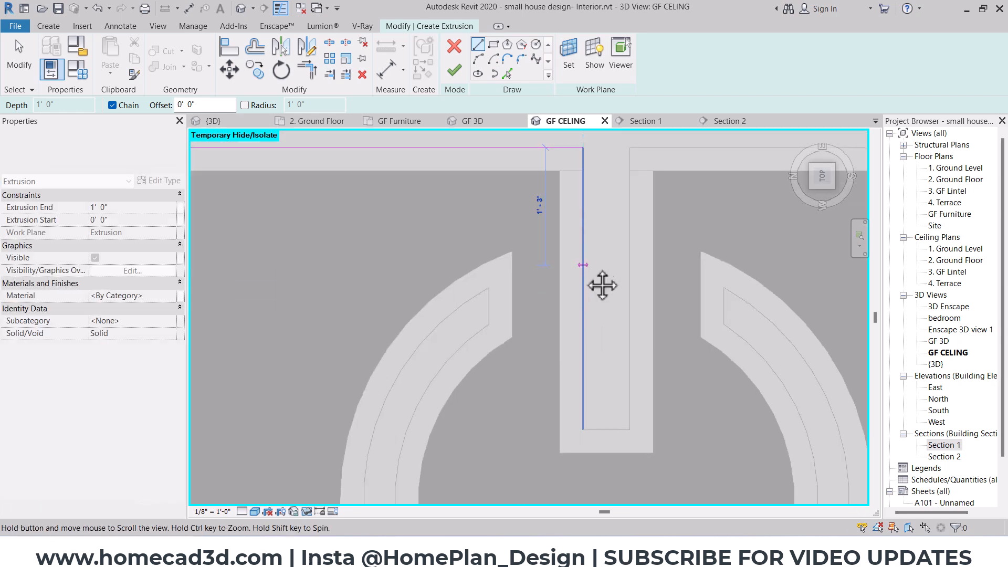
pyautogui.click(582, 429)
pyautogui.click(629, 429)
pyautogui.moveTo(646, 173); pyautogui.dragTo(627, 260, button='middle')
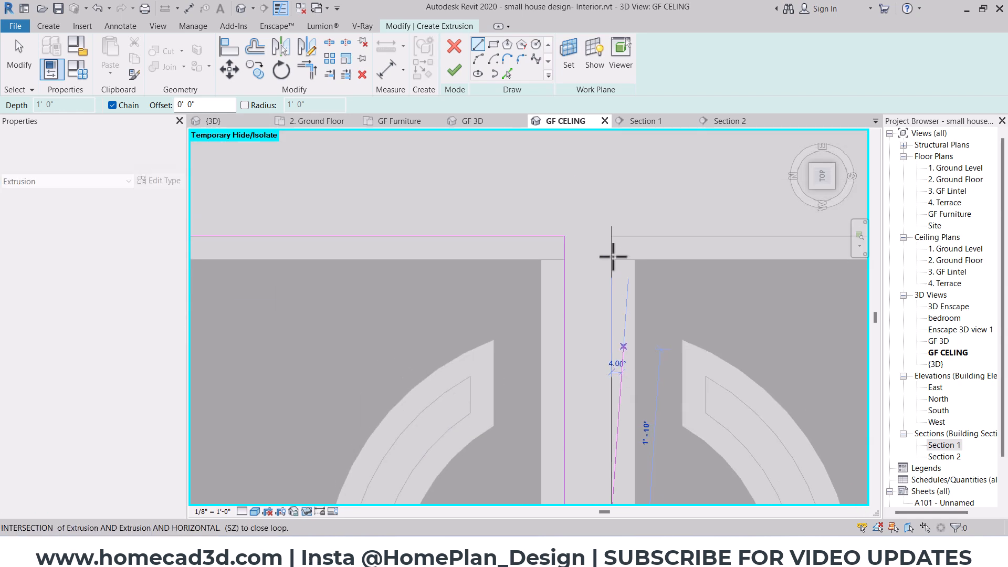
pyautogui.click(612, 237)
pyautogui.scroll(-1, 612, 239)
# Extend the outline through the upper-right and lower-right corners to the near side of the right motif's lower bar.
pyautogui.moveTo(696, 253); pyautogui.dragTo(259, 253, button='middle')
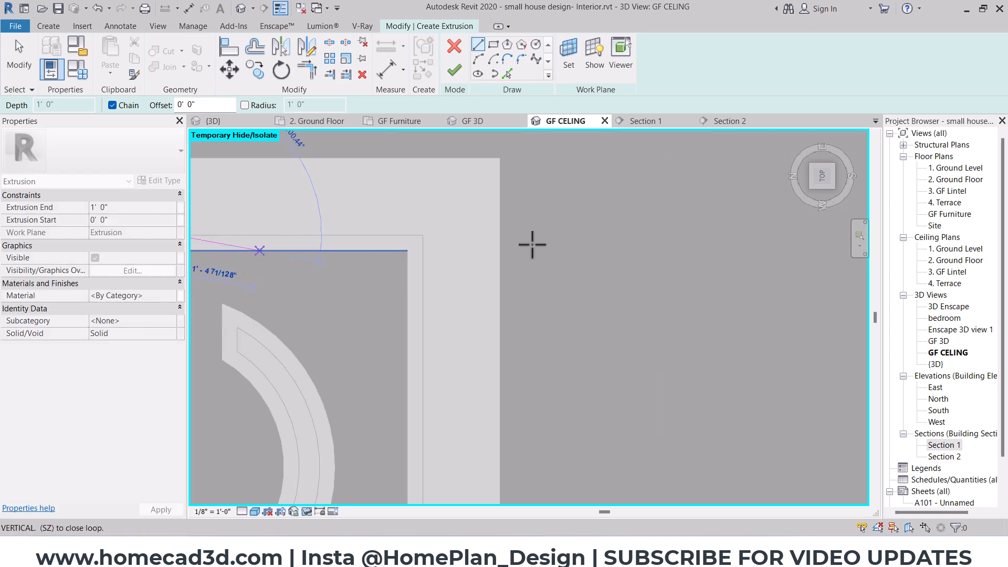
pyautogui.click(429, 239)
pyautogui.scroll(-2, 422, 415)
pyautogui.moveTo(438, 439); pyautogui.dragTo(655, 265, button='middle')
pyautogui.scroll(2, 638, 333)
pyautogui.click(642, 324)
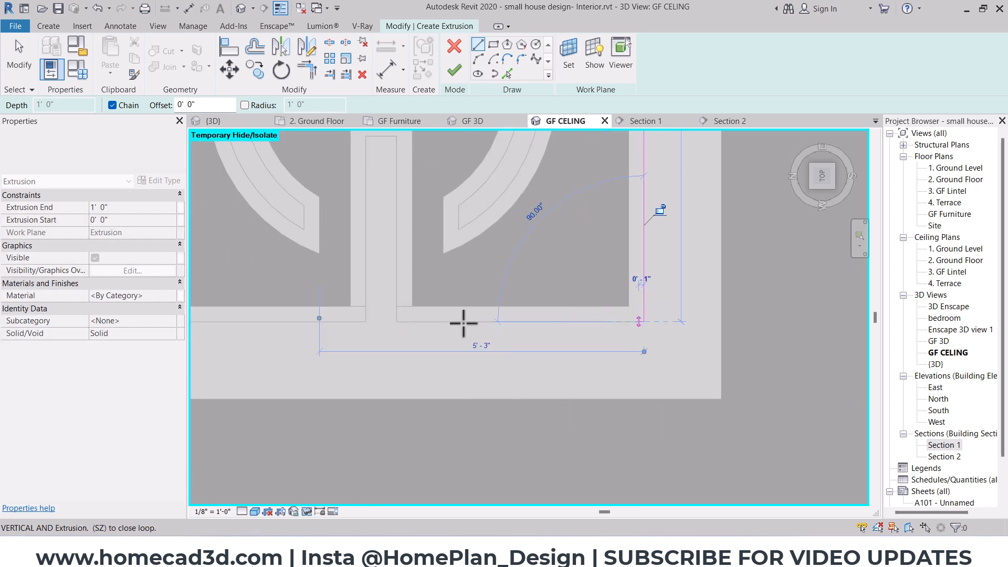
pyautogui.click(396, 321)
# Trace around the right motif's lower bar and restart the line at the bar's far corner on the lower edge.
pyautogui.moveTo(387, 236); pyautogui.dragTo(403, 366, button='middle')
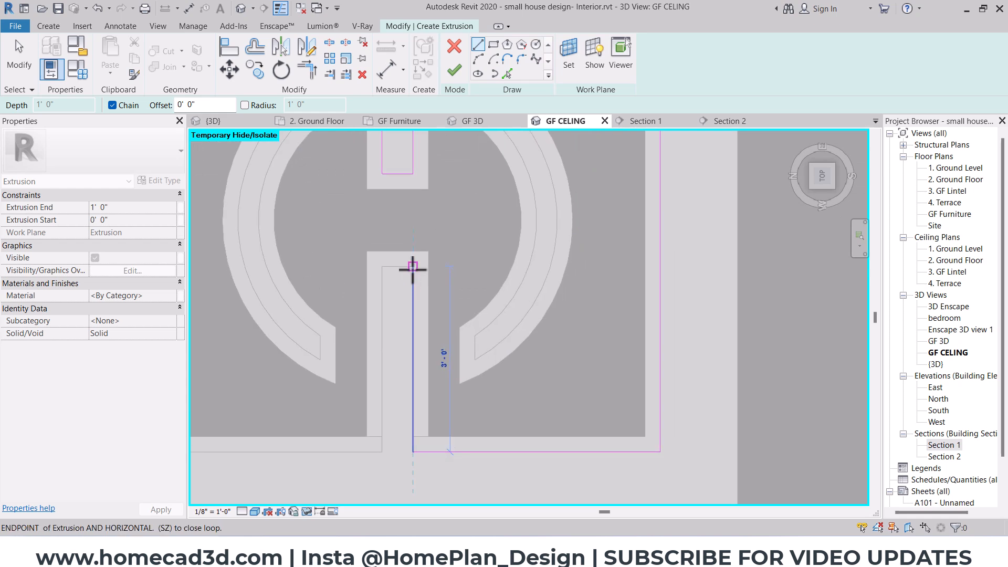
pyautogui.click(413, 266)
pyautogui.click(382, 266)
pyautogui.click(382, 456)
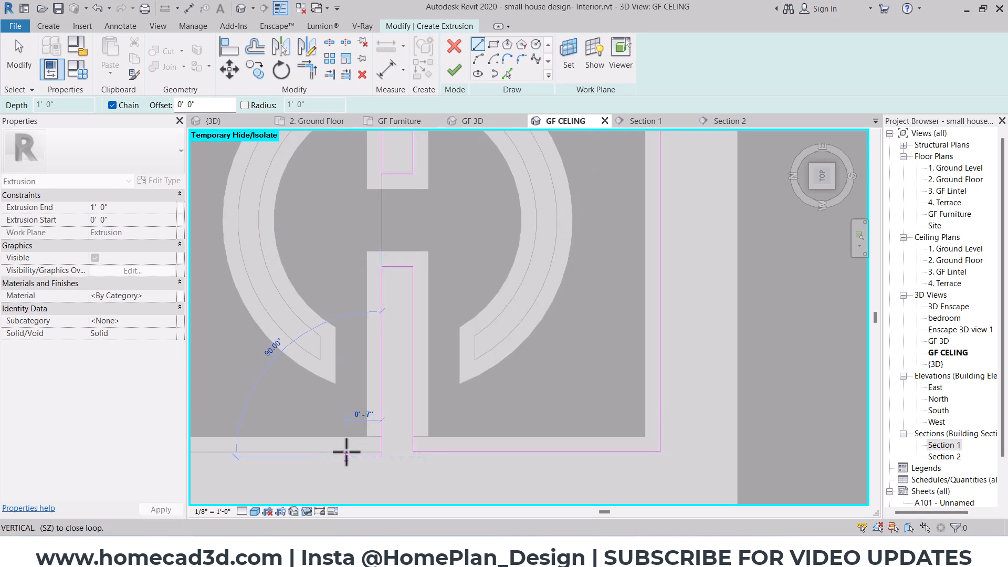
pyautogui.press('Escape')
pyautogui.scroll(3, 376, 456)
pyautogui.click(383, 449)
pyautogui.scroll(-5, 307, 439)
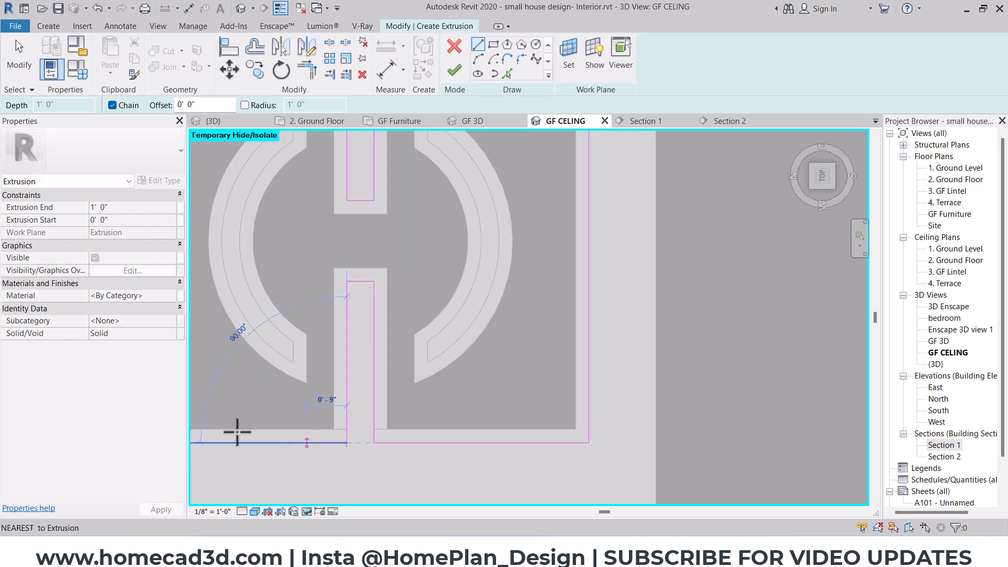
# Continue the line along the lower edge and around the left motif's lower bar.
pyautogui.moveTo(211, 431); pyautogui.dragTo(769, 418, button='middle')
pyautogui.scroll(4, 620, 423)
pyautogui.click(640, 430)
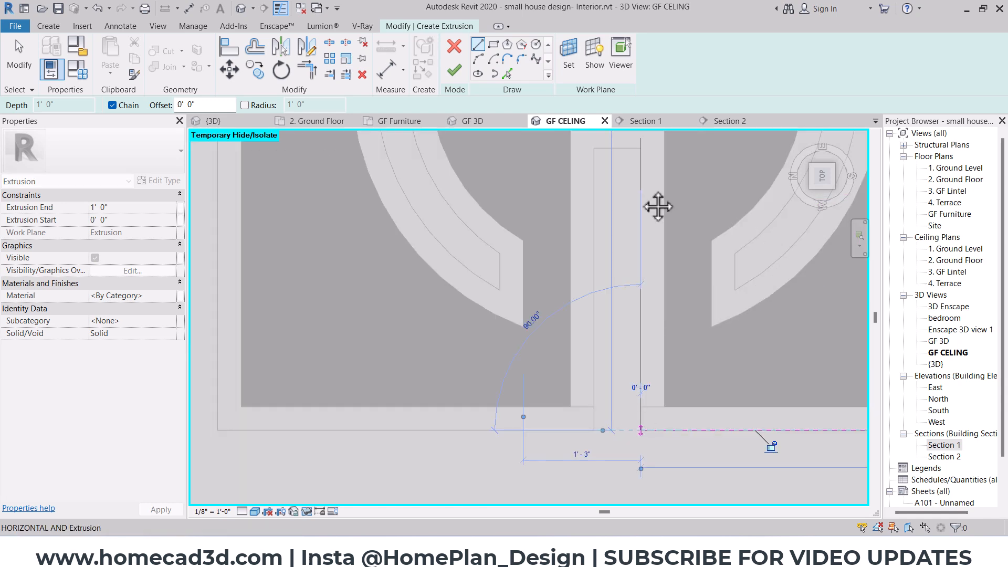
pyautogui.moveTo(657, 207); pyautogui.dragTo(658, 321, button='middle')
pyautogui.click(595, 264)
pyautogui.moveTo(597, 375); pyautogui.dragTo(605, 225, button='middle')
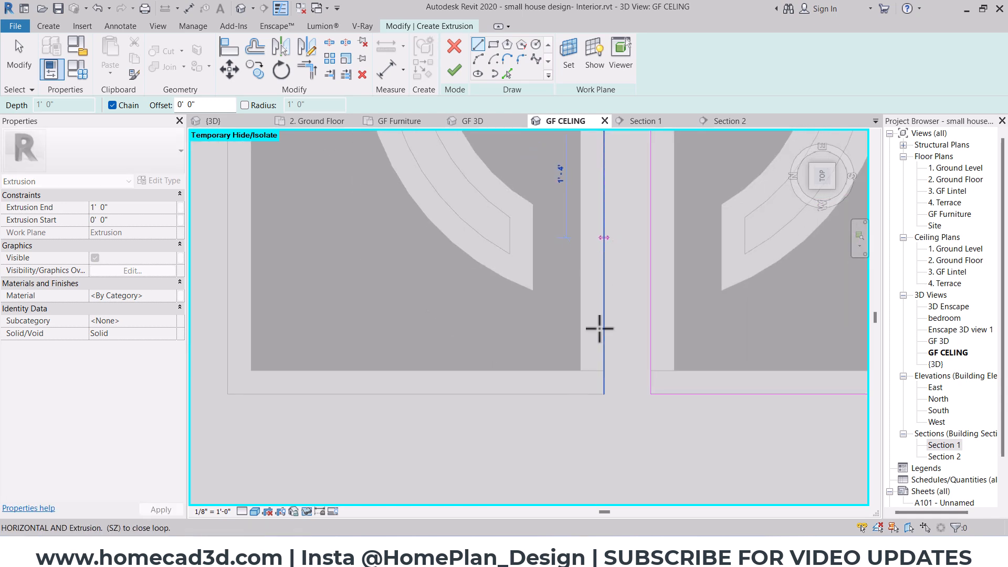
pyautogui.click(603, 394)
# Close the outline through the lower-left corner back to its starting point at the upper-left corner.
pyautogui.click(227, 394)
pyautogui.scroll(-2, 230, 392)
pyautogui.moveTo(238, 280); pyautogui.dragTo(249, 461, button='middle')
pyautogui.click(236, 170)
pyautogui.scroll(-2, 284, 257)
pyautogui.moveTo(741, 480); pyautogui.dragTo(591, 419, button='middle')
pyautogui.press('Escape')
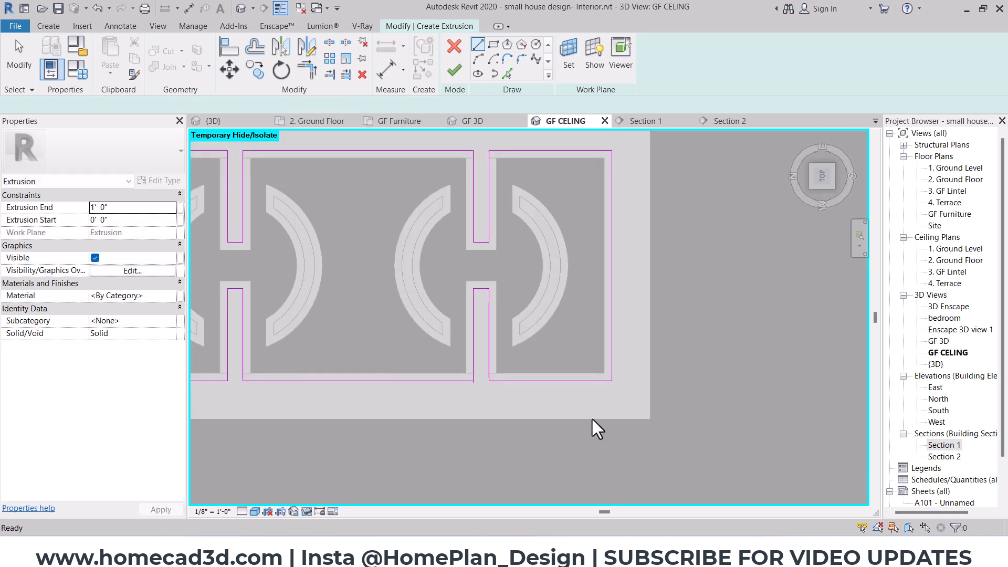
# Trim the overshooting side line of the right motif's lower bar to the outline's lower edge.
pyautogui.scroll(2, 615, 388)
pyautogui.scroll(4, 379, 368)
pyautogui.press('t')
pyautogui.press('r')
pyautogui.click(328, 373)
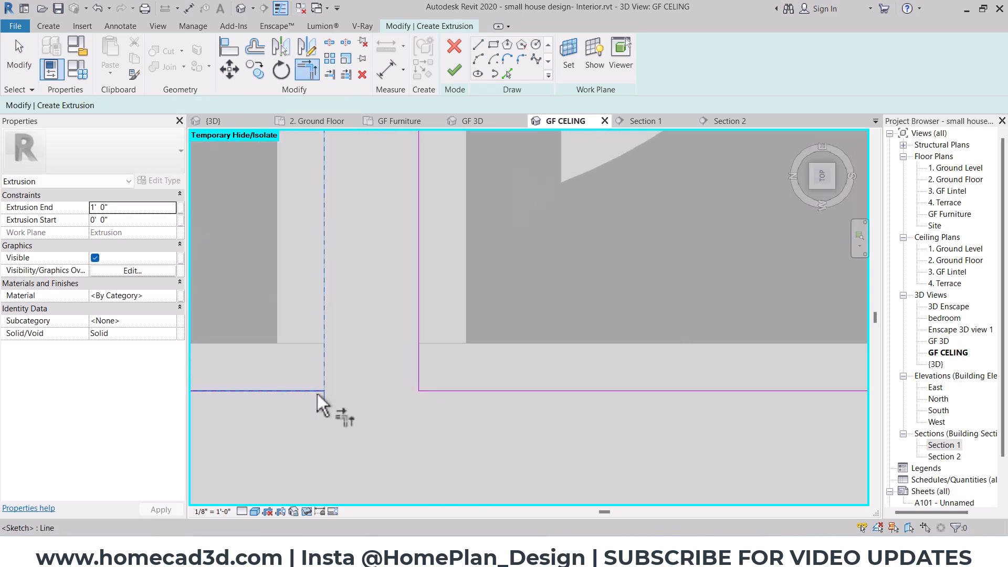
pyautogui.click(317, 392)
pyautogui.scroll(-2, 340, 426)
pyautogui.press('Escape')
pyautogui.scroll(-3, 378, 420)
pyautogui.scroll(1, 546, 367)
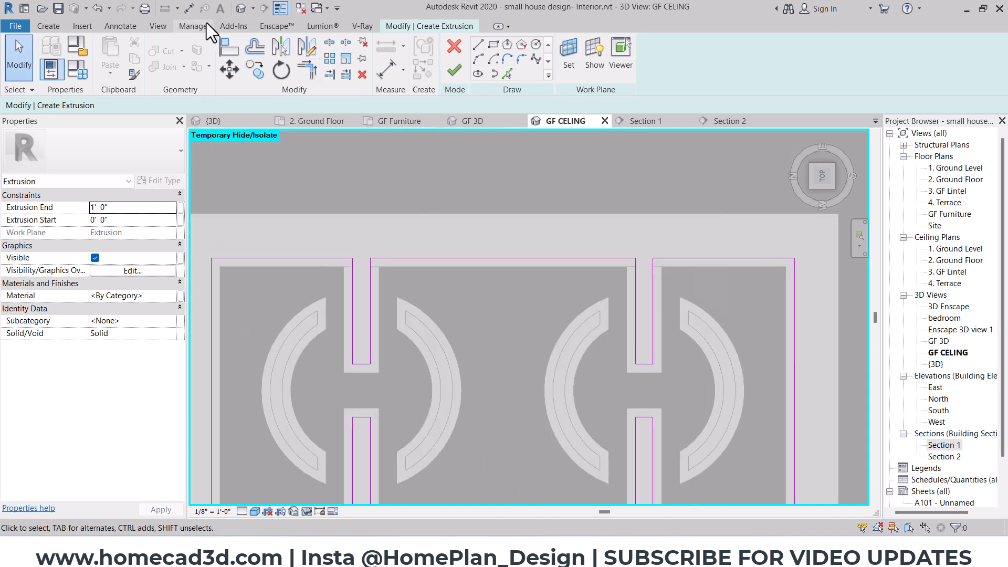
# Begin an offset line chain with a 1" offset from the outline's upper-left corner and trace around the left motif's upper bar.
pyautogui.click(479, 47)
pyautogui.write('1"')
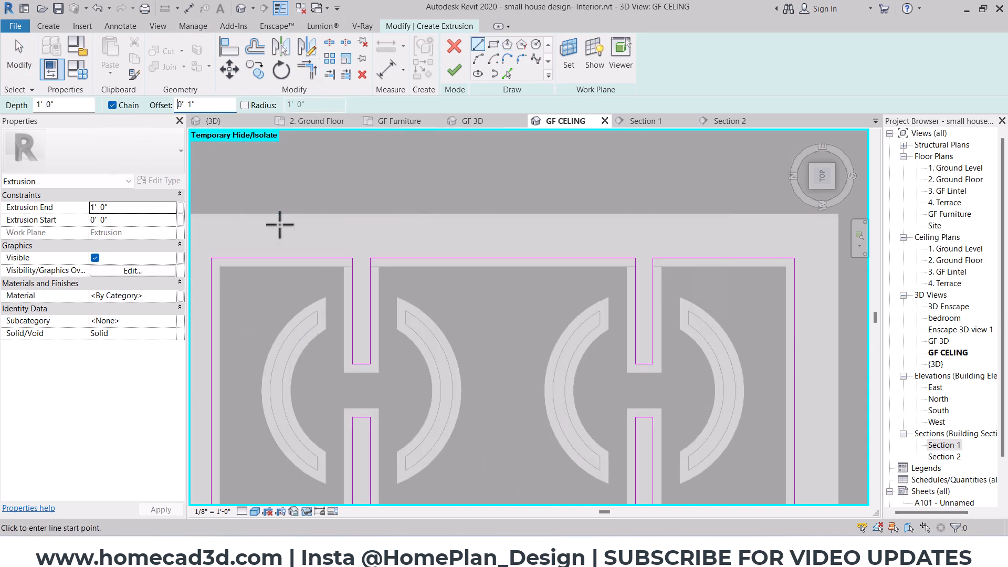
pyautogui.scroll(3, 344, 283)
pyautogui.scroll(3, 347, 262)
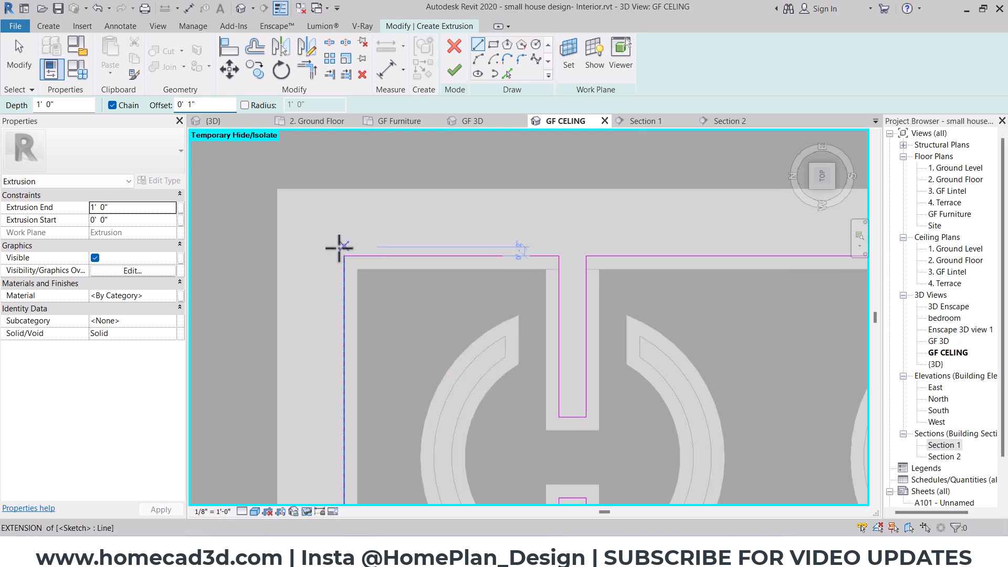
pyautogui.click(348, 262)
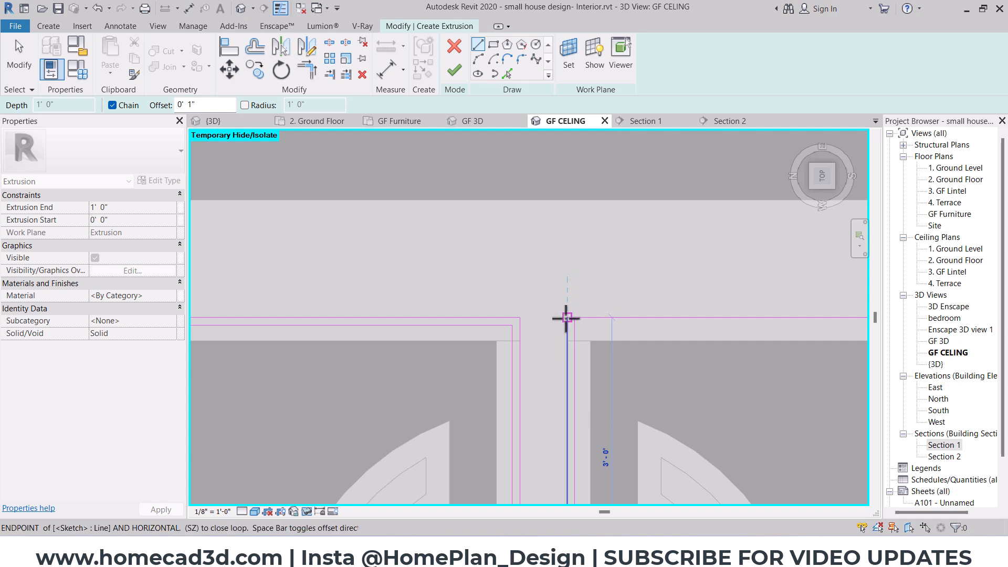
pyautogui.click(566, 319)
pyautogui.scroll(-2, 567, 317)
pyautogui.moveTo(756, 310); pyautogui.dragTo(284, 274, button='middle')
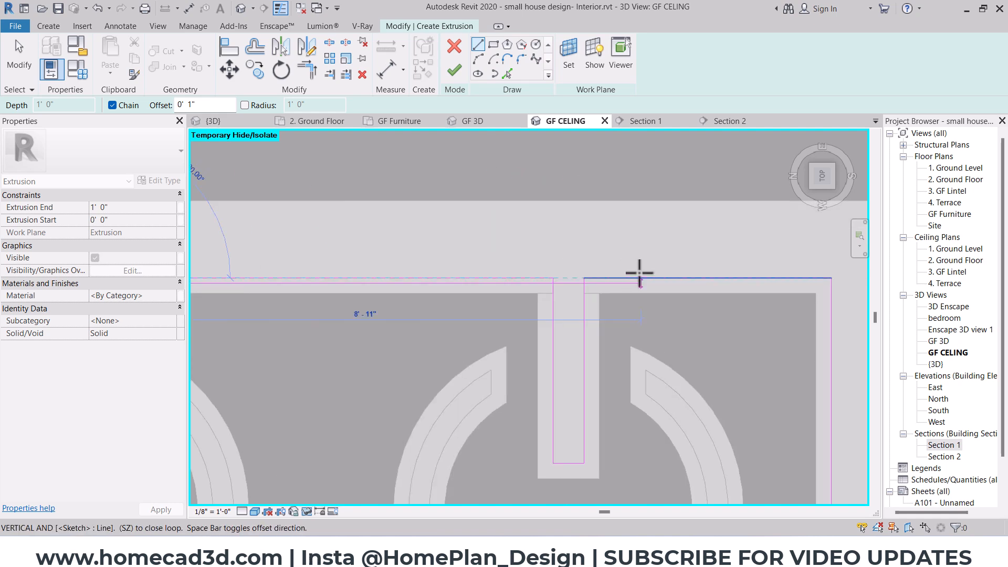
# Continue the 1" offset chain along the upper edge, around the right motif's upper bar, to the upper-right corner.
pyautogui.scroll(2, 570, 279)
pyautogui.click(546, 281)
pyautogui.moveTo(562, 368); pyautogui.dragTo(559, 209, button='middle')
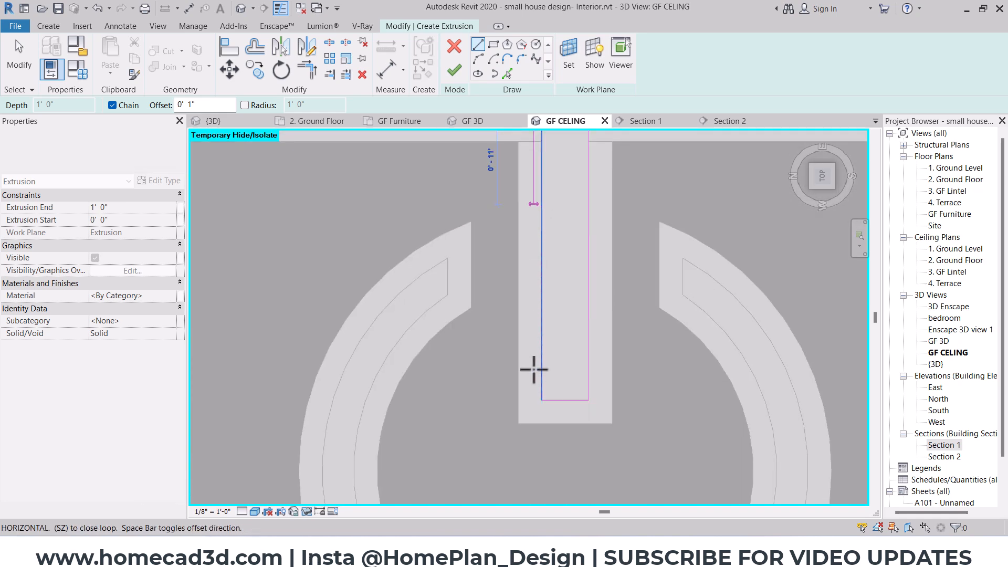
pyautogui.click(538, 400)
pyautogui.click(588, 400)
pyautogui.moveTo(606, 232); pyautogui.dragTo(592, 341, button='middle')
pyautogui.click(576, 227)
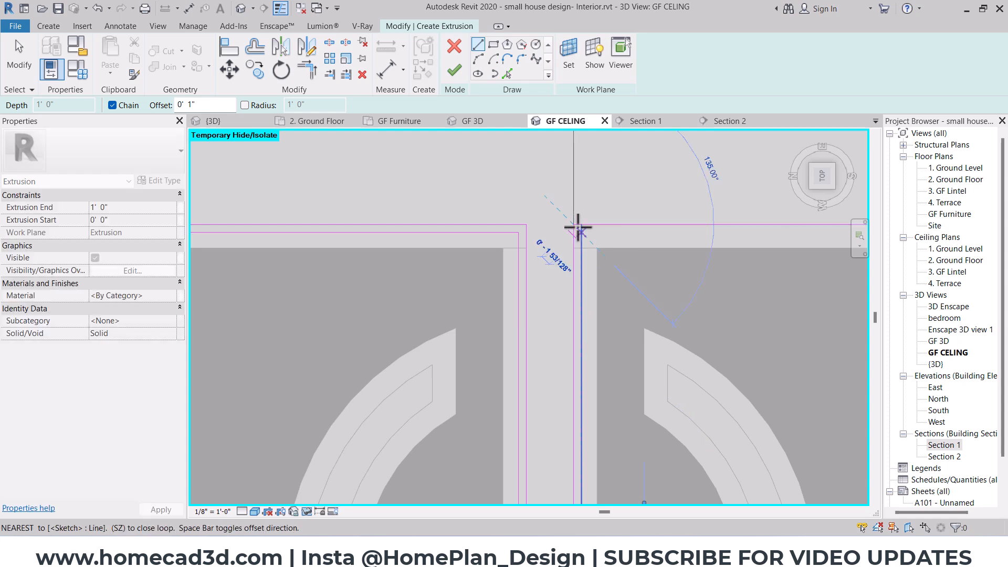
pyautogui.moveTo(682, 225); pyautogui.dragTo(371, 211, button='middle')
pyautogui.click(645, 216)
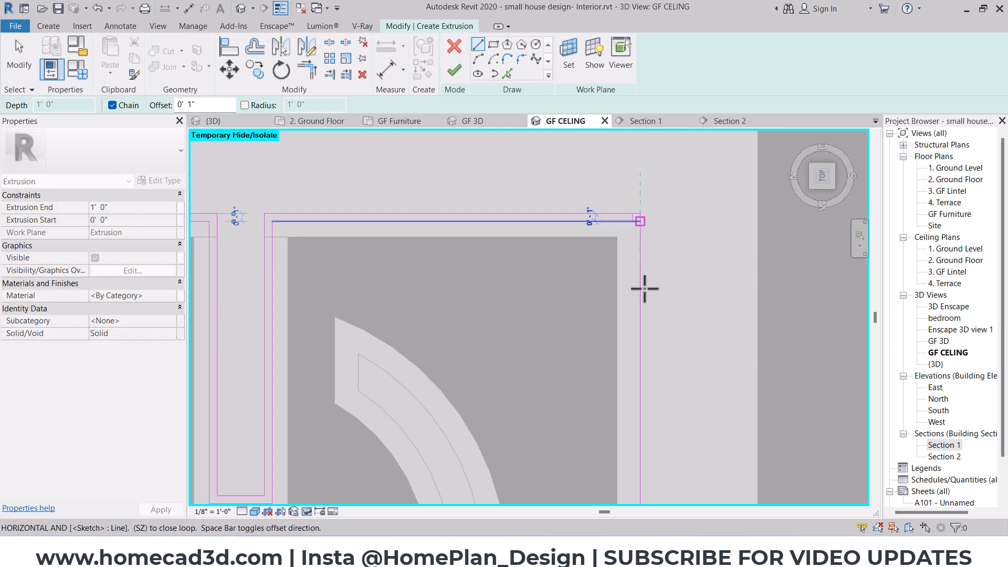
# Carry the offset chain through the lower-right corner and around the right motif's lower bar.
pyautogui.scroll(-3, 645, 310)
pyautogui.moveTo(647, 446); pyautogui.dragTo(671, 238, button='middle')
pyautogui.scroll(3, 668, 408)
pyautogui.click(663, 416)
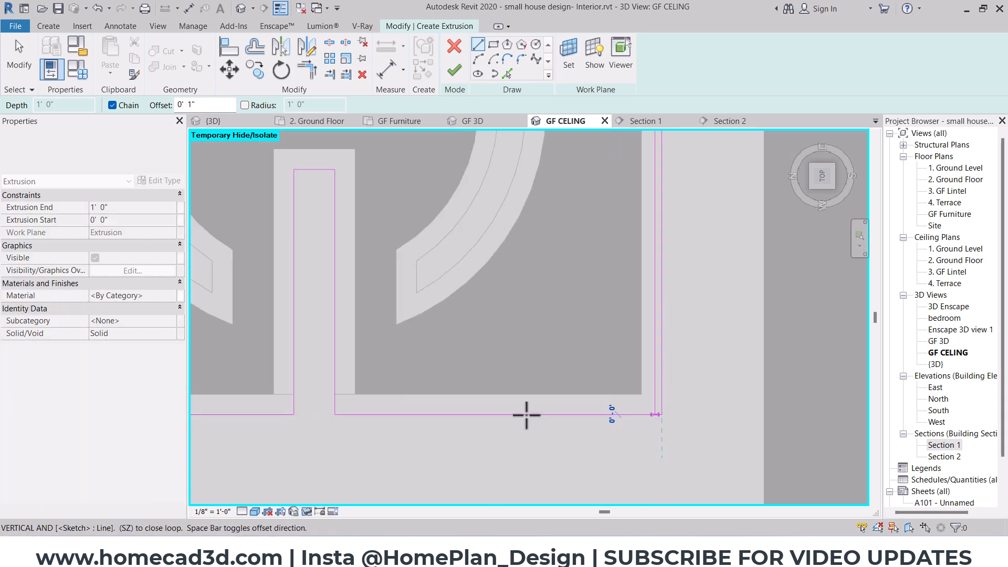
pyautogui.click(334, 414)
pyautogui.click(294, 169)
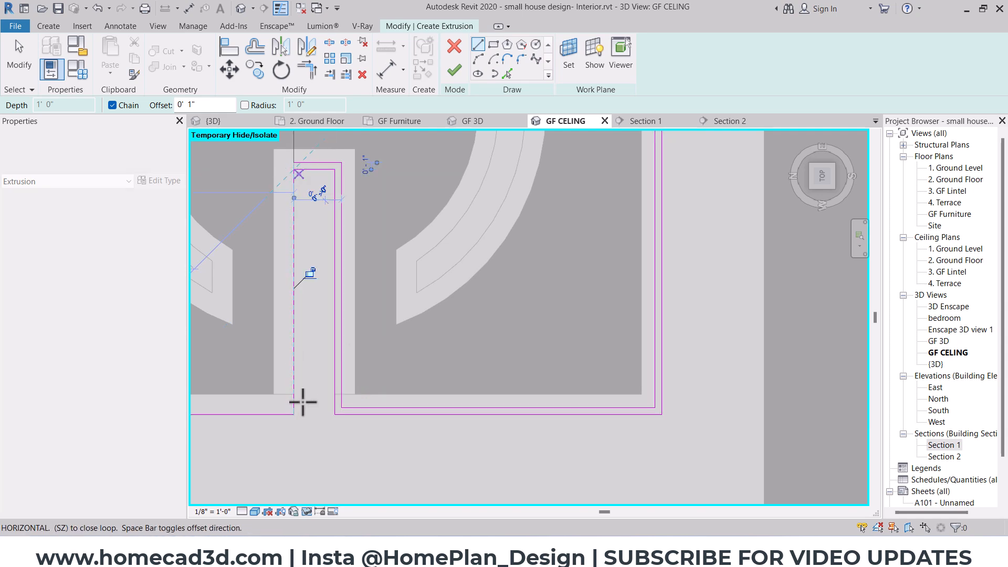
pyautogui.click(294, 414)
# Continue the offset chain along the lower edge and around the left motif's lower bar.
pyautogui.scroll(-2, 278, 408)
pyautogui.moveTo(269, 407); pyautogui.dragTo(846, 366, button='middle')
pyautogui.scroll(2, 462, 371)
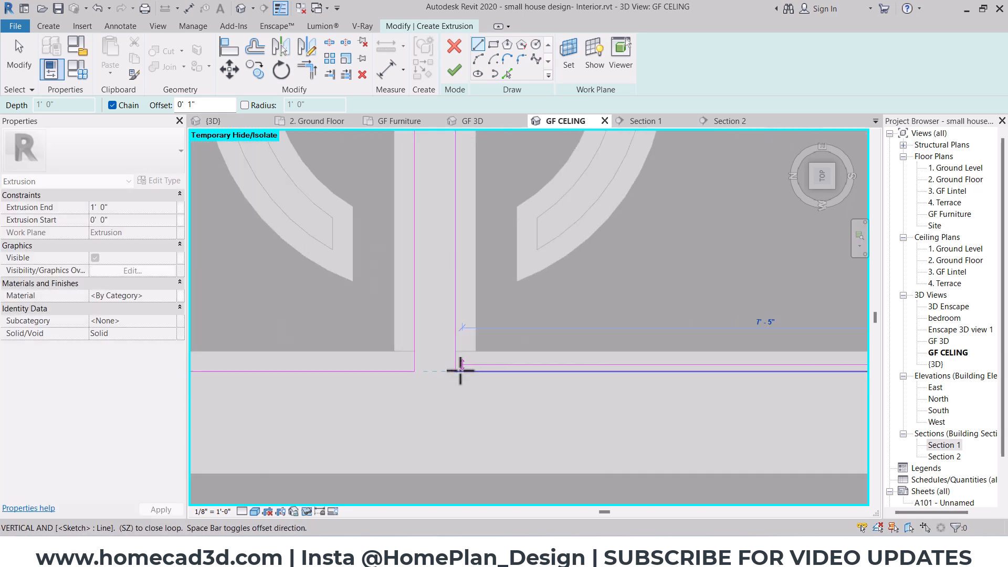
pyautogui.moveTo(453, 206); pyautogui.dragTo(455, 294, button='middle')
pyautogui.click(459, 218)
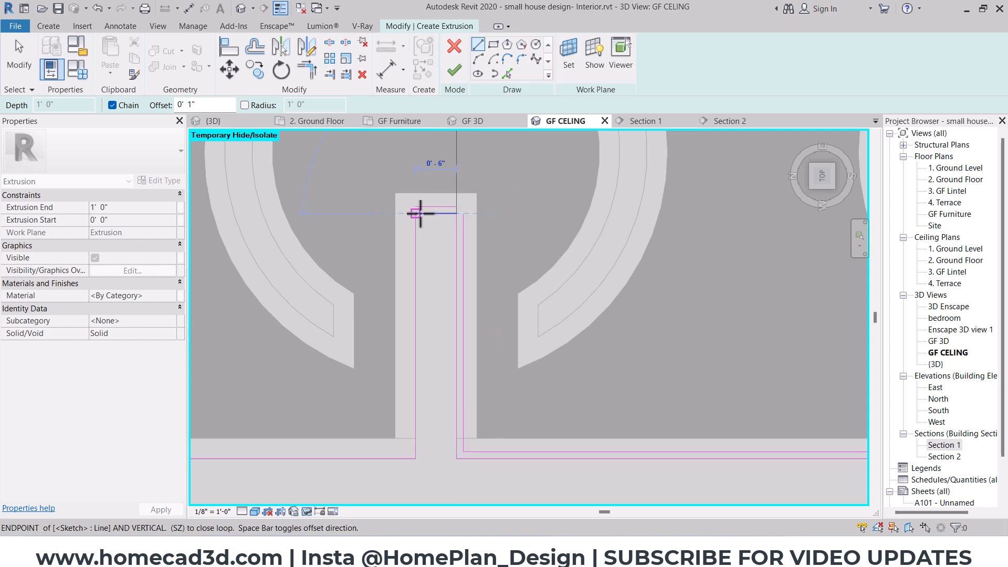
pyautogui.click(420, 213)
pyautogui.click(414, 459)
pyautogui.moveTo(287, 440); pyautogui.dragTo(596, 436, button='middle')
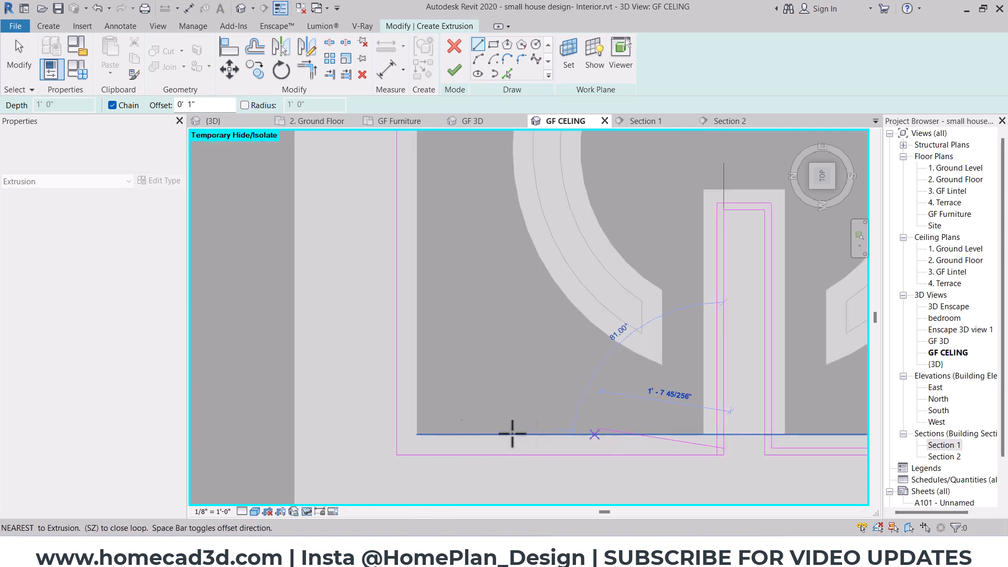
# Close the offset outline through the lower-left corner back to the upper-left corner and end the line.
pyautogui.click(400, 453)
pyautogui.scroll(-2, 385, 231)
pyautogui.moveTo(383, 181); pyautogui.dragTo(396, 372, button='middle')
pyautogui.click(404, 209)
pyautogui.press('Escape')
pyautogui.press('Escape')
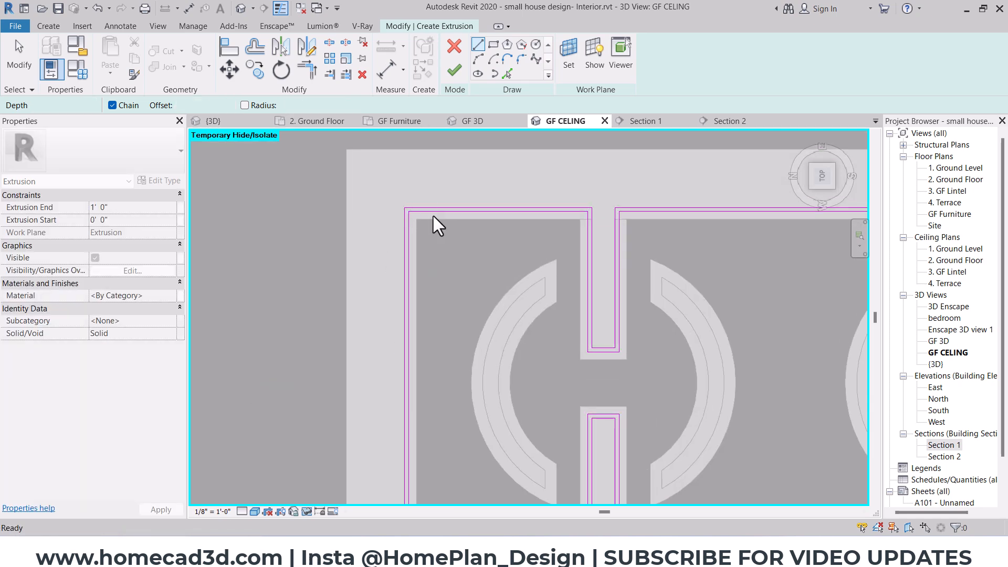
# Pick the inner step's two curved edges and two straight ends on the left motif's left arc as sketch lines.
pyautogui.scroll(-4, 537, 285)
pyautogui.scroll(1, 694, 259)
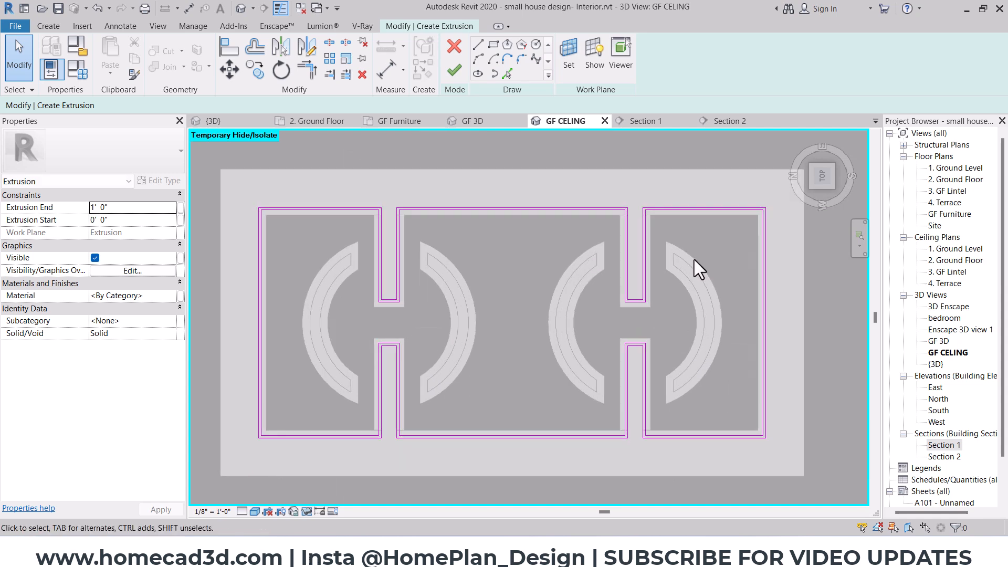
pyautogui.click(508, 74)
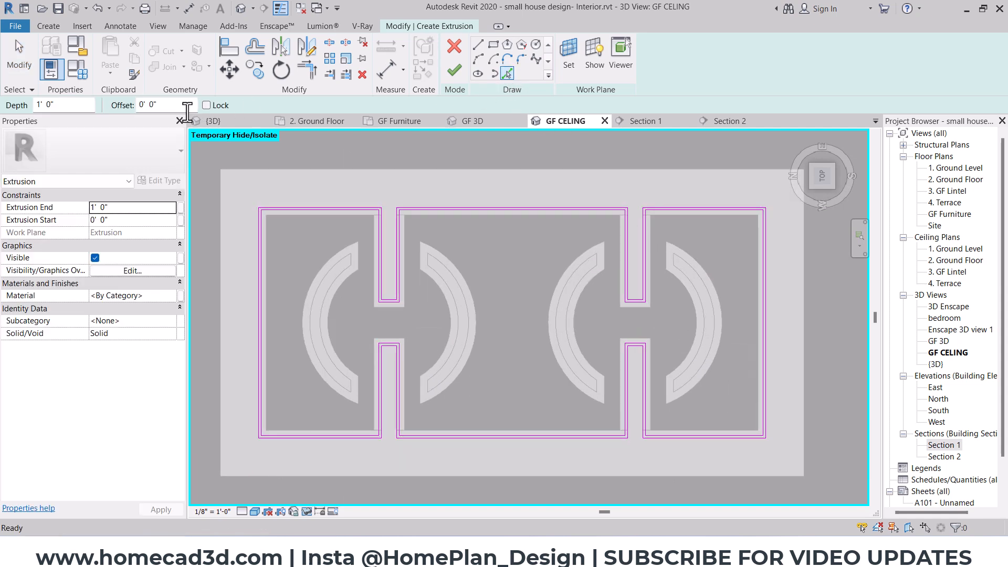
pyautogui.scroll(4, 367, 272)
pyautogui.click(320, 265)
pyautogui.scroll(2, 331, 244)
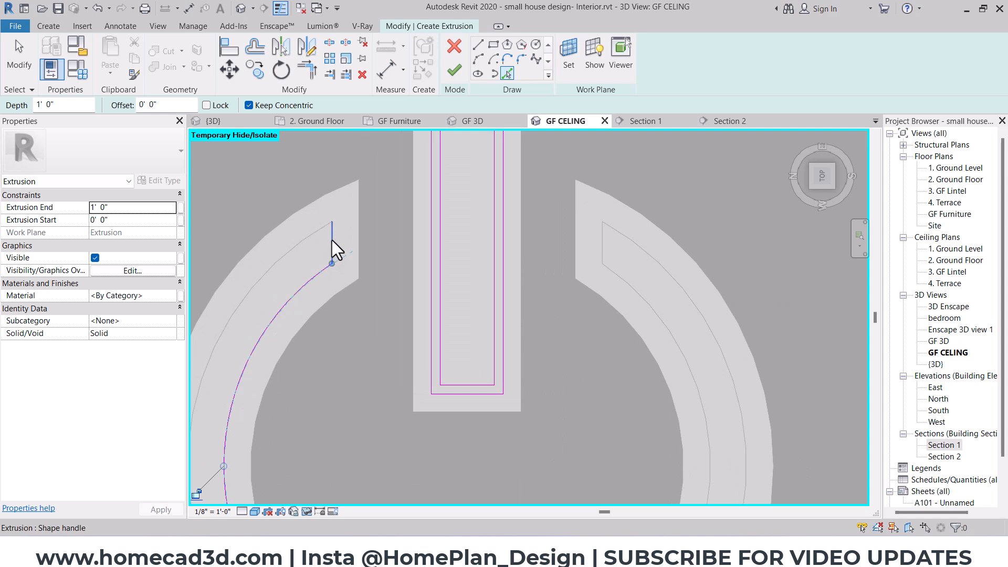
pyautogui.click(331, 242)
pyautogui.click(312, 237)
pyautogui.moveTo(258, 475); pyautogui.dragTo(379, 243, button='middle')
pyautogui.click(457, 452)
# Offset the left arc's picked outline outward by 1" on its curved sides and both ends.
pyautogui.moveTo(700, 325); pyautogui.dragTo(511, 326, button='middle')
pyautogui.scroll(-2, 324, 343)
pyautogui.moveTo(325, 342); pyautogui.dragTo(473, 409, button='middle')
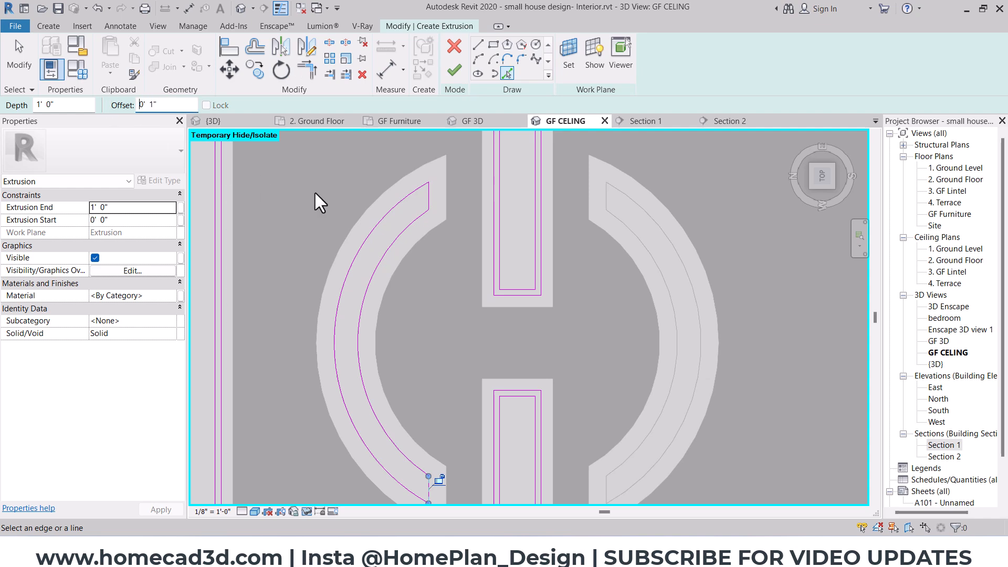
pyautogui.scroll(4, 425, 190)
pyautogui.click(360, 200)
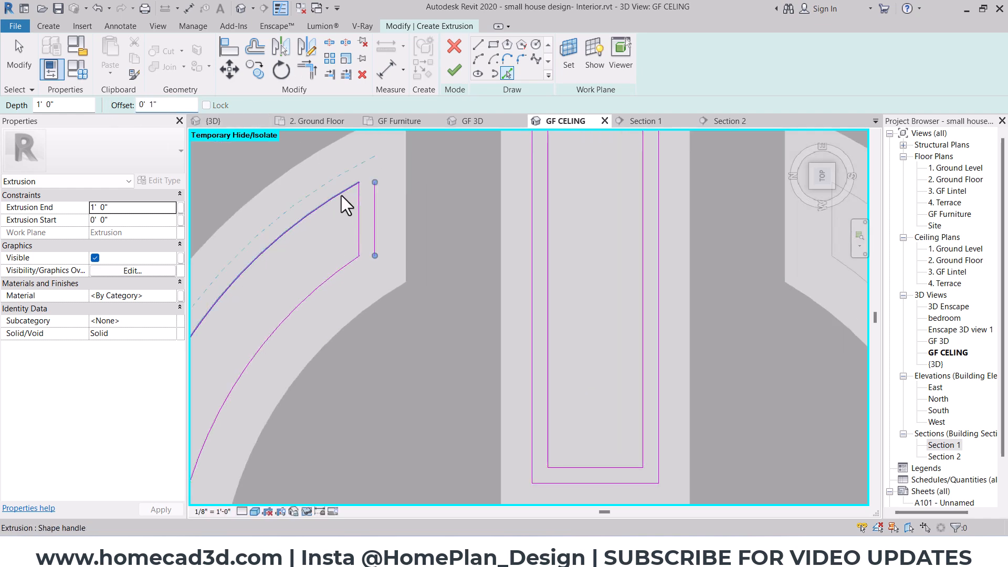
pyautogui.click(341, 196)
pyautogui.click(344, 273)
pyautogui.scroll(-2, 344, 273)
pyautogui.moveTo(389, 477); pyautogui.dragTo(463, 208, button='middle')
pyautogui.scroll(2, 452, 379)
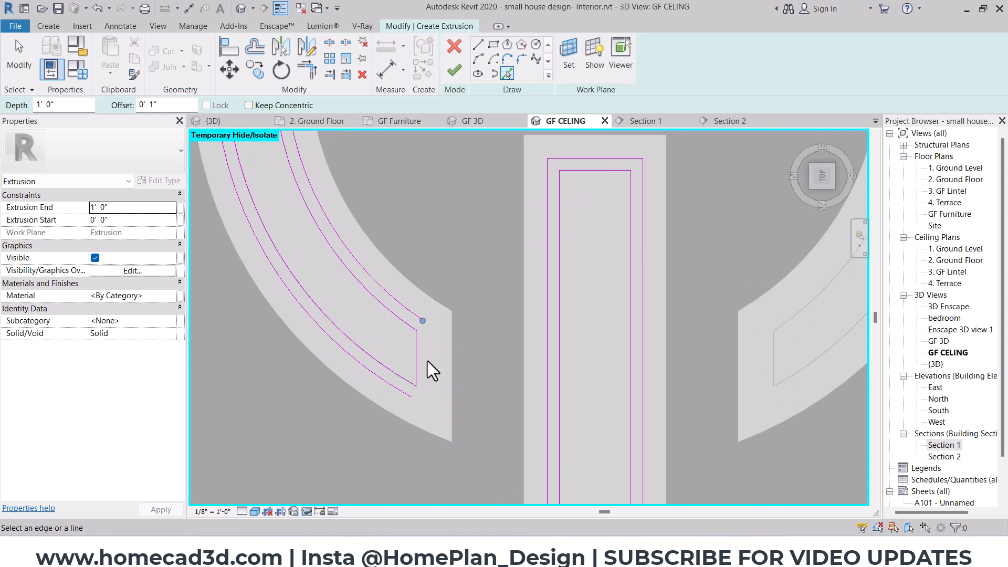
pyautogui.click(426, 358)
pyautogui.press('Escape')
pyautogui.press('Escape')
# Mirror a copy of both left arc outlines about the vertical centreline of the left motif's lower bar.
pyautogui.press('Tab')
pyautogui.click(425, 342)
pyautogui.press('Tab')
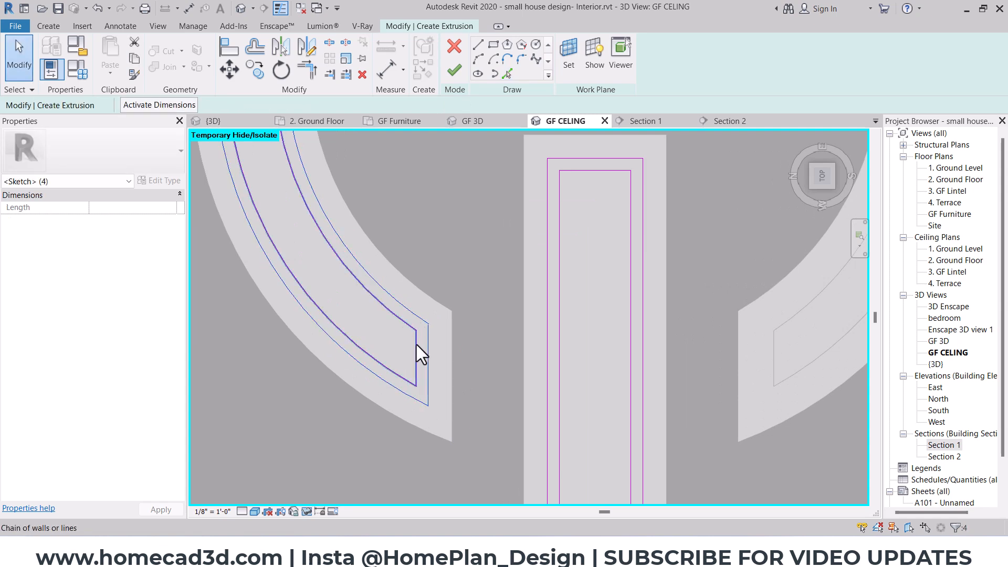
pyautogui.keyDown('ctrl'); pyautogui.click(417, 344); pyautogui.keyUp('ctrl')
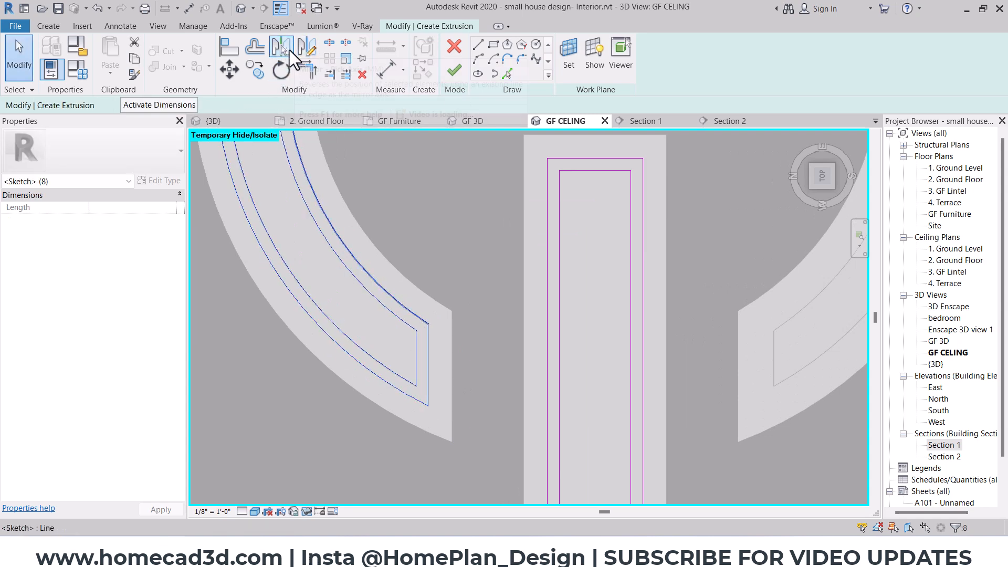
pyautogui.click(307, 50)
pyautogui.scroll(-2, 535, 220)
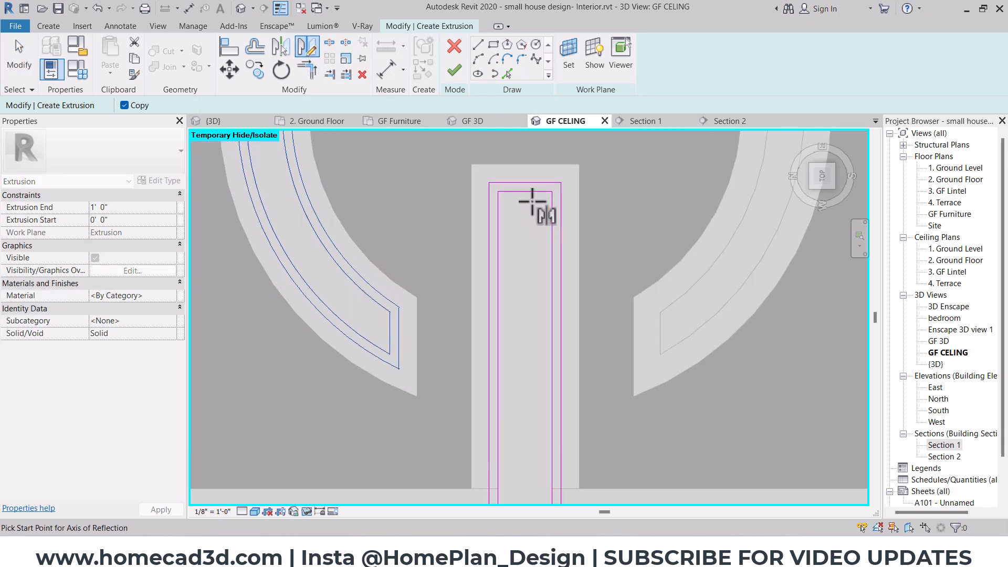
pyautogui.click(525, 238)
pyautogui.scroll(-2, 525, 260)
pyautogui.moveTo(581, 251); pyautogui.dragTo(533, 318, button='middle')
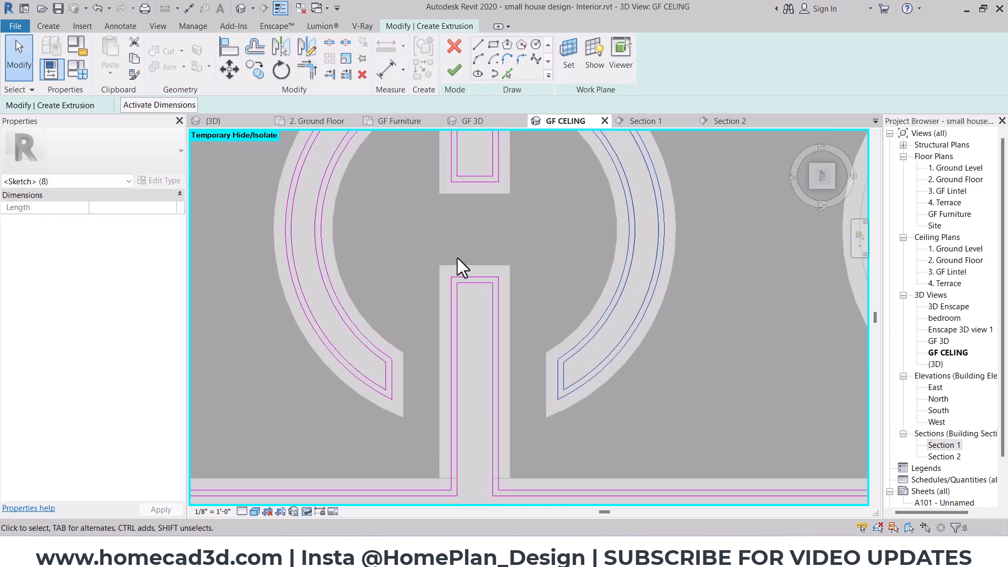
# Copy both outlines of the left motif's left arc onto the matching arc of the right motif.
pyautogui.click(321, 237)
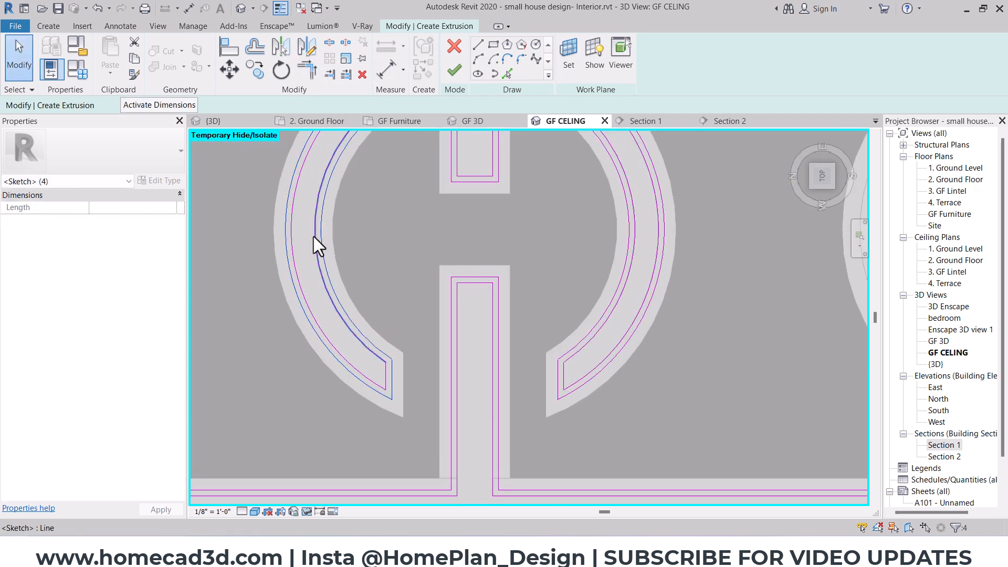
pyautogui.press('Tab')
pyautogui.keyDown('ctrl'); pyautogui.click(313, 235); pyautogui.keyUp('ctrl')
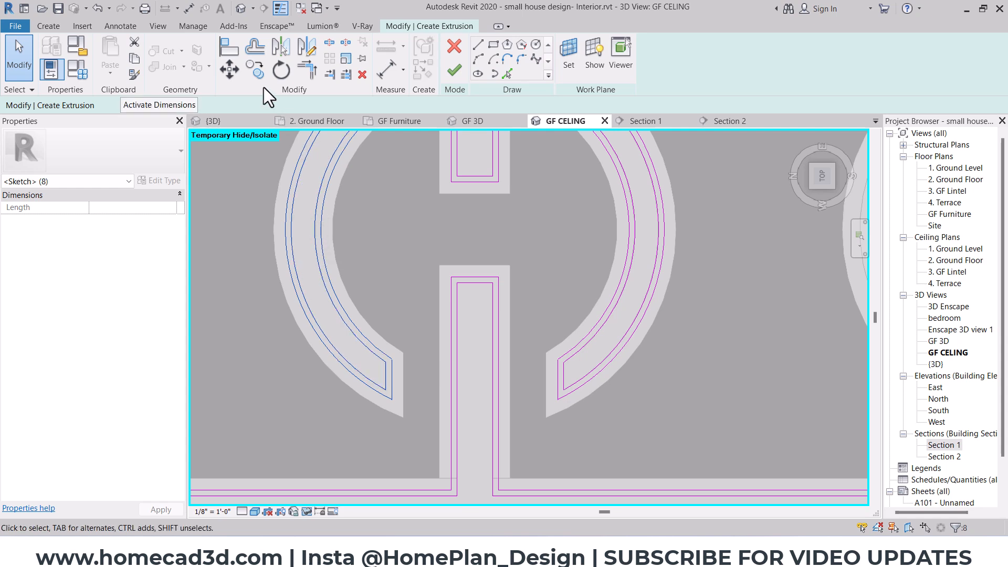
pyautogui.click(229, 69)
pyautogui.click(400, 416)
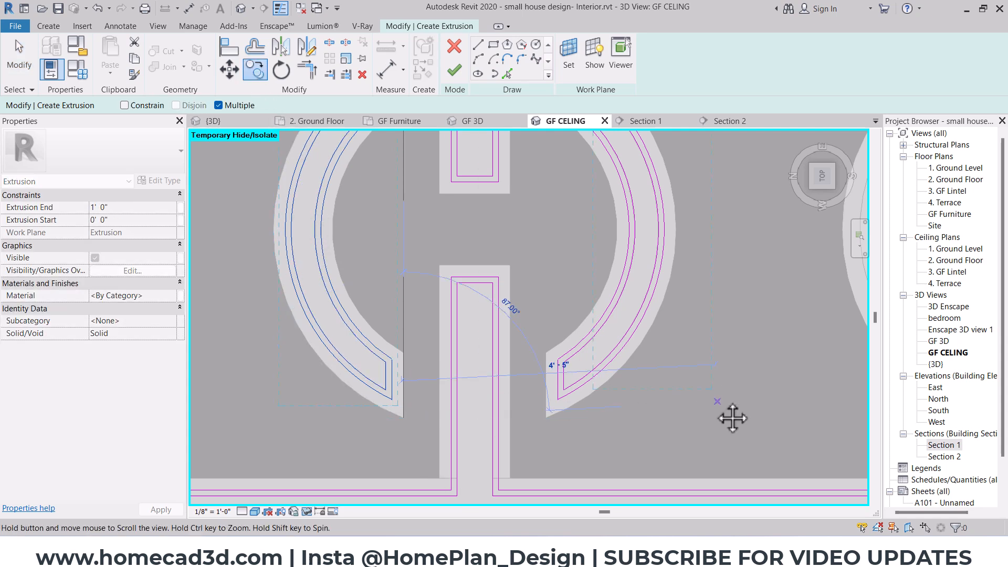
pyautogui.moveTo(731, 417); pyautogui.dragTo(401, 396, button='middle')
pyautogui.click(641, 396)
# Mirror a copy of the right motif's arc outlines about its bar's vertical centreline, and finish the extrusion sketch.
pyautogui.moveTo(679, 385); pyautogui.dragTo(519, 444, button='middle')
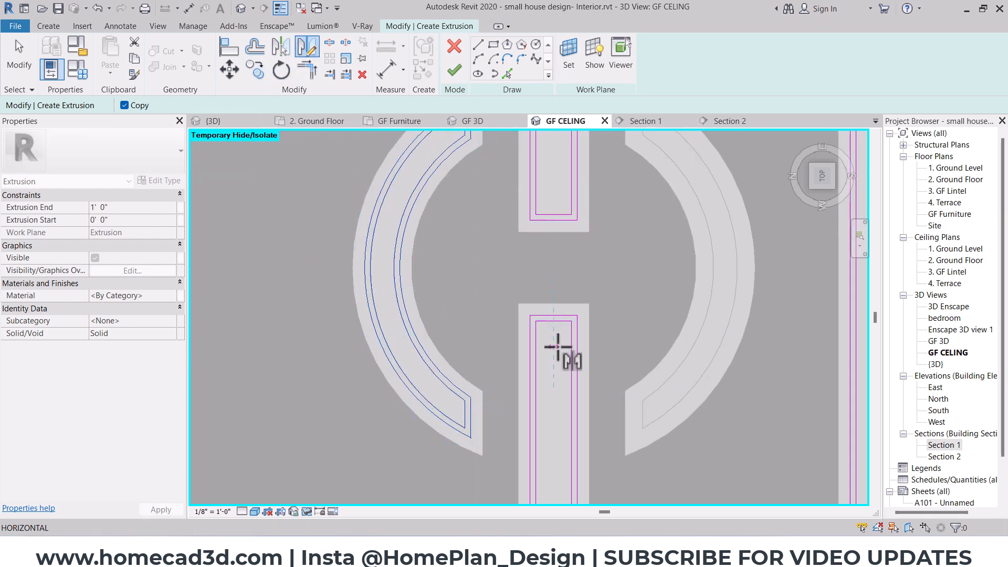
pyautogui.click(553, 411)
pyautogui.scroll(-5, 533, 398)
pyautogui.moveTo(648, 293)
pyautogui.keyDown('shift'); pyautogui.mouseDown(button='middle')
pyautogui.moveTo(589, 414)
pyautogui.moveTo(542, 219)
pyautogui.moveTo(513, 266)
pyautogui.mouseUp(button='middle'); pyautogui.keyUp('shift')
pyautogui.scroll(6, 401, 380)
pyautogui.moveTo(422, 371); pyautogui.dragTo(602, 314, button='middle')
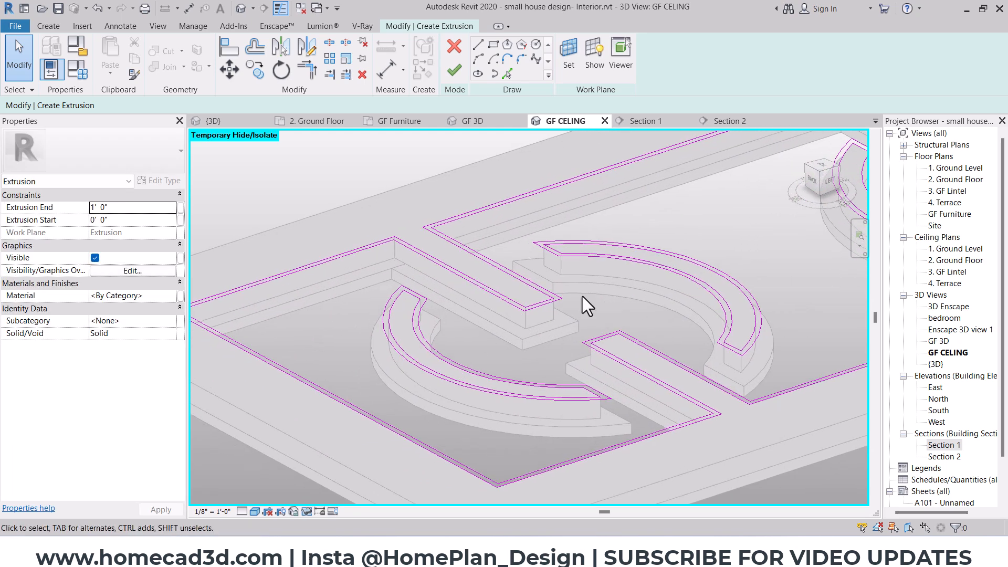
pyautogui.scroll(3, 432, 344)
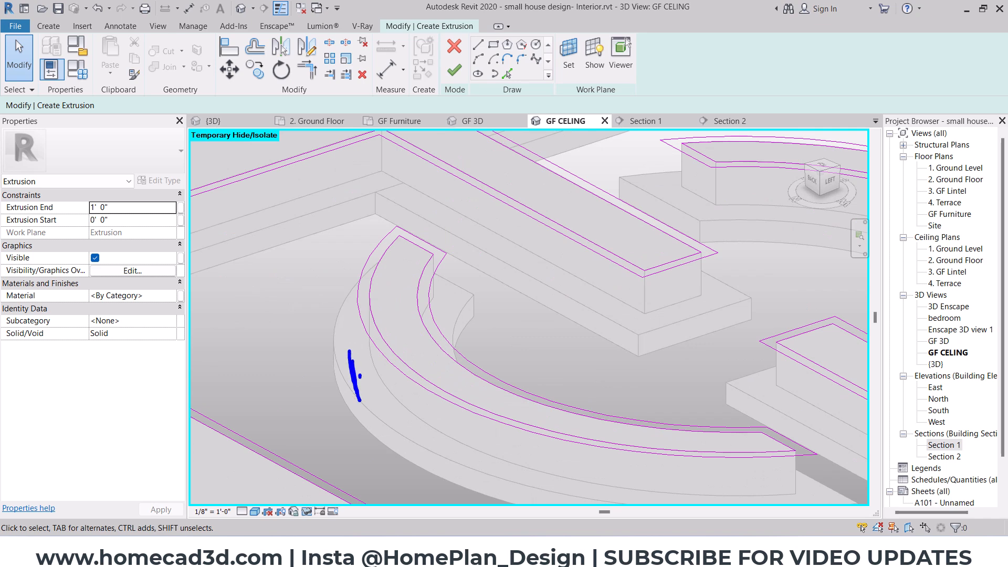
pyautogui.click(455, 70)
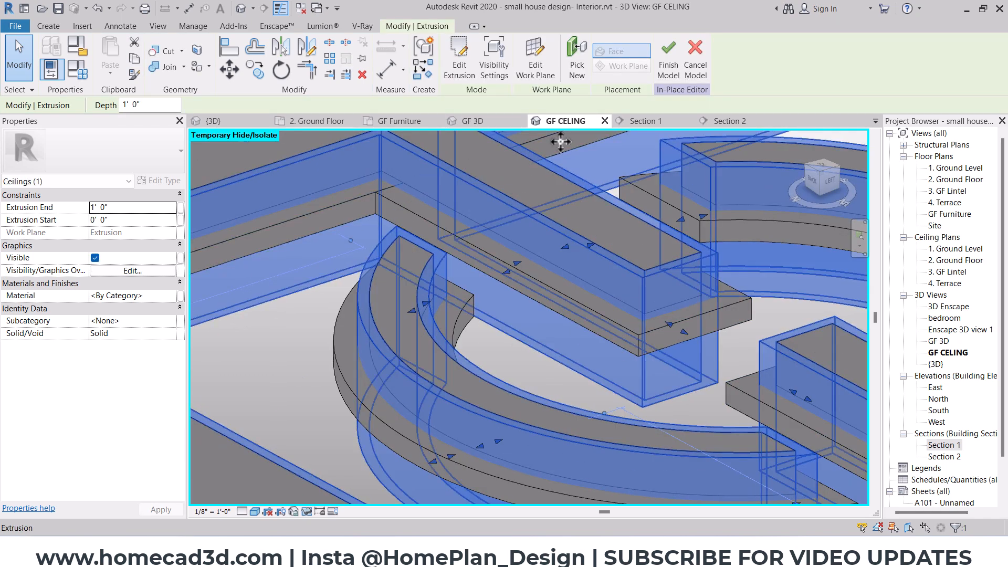
# Move the new extrusion's work plane to the upper face of the wider arc step using Pick a plane.
pyautogui.click(530, 61)
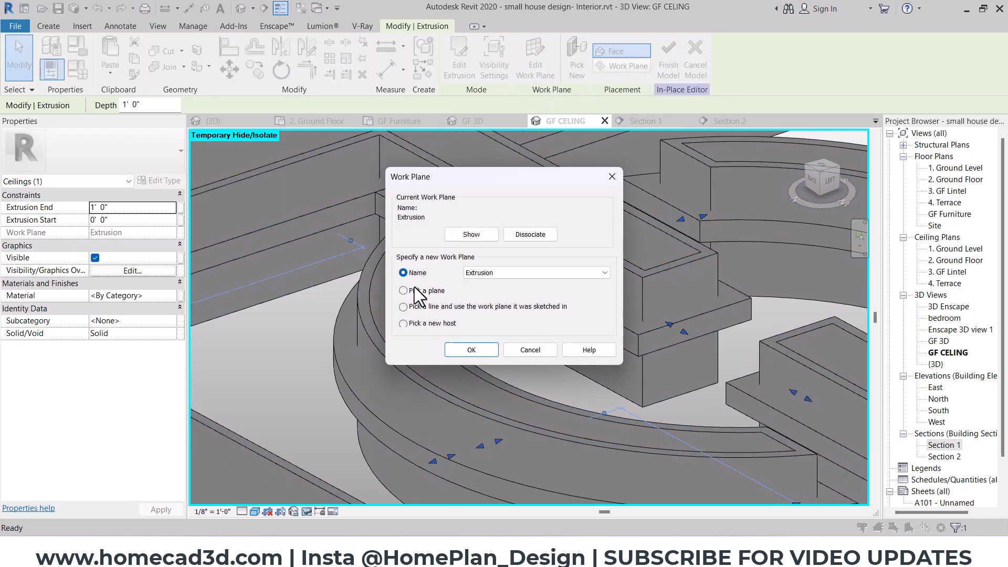
pyautogui.click(423, 290)
pyautogui.click(459, 349)
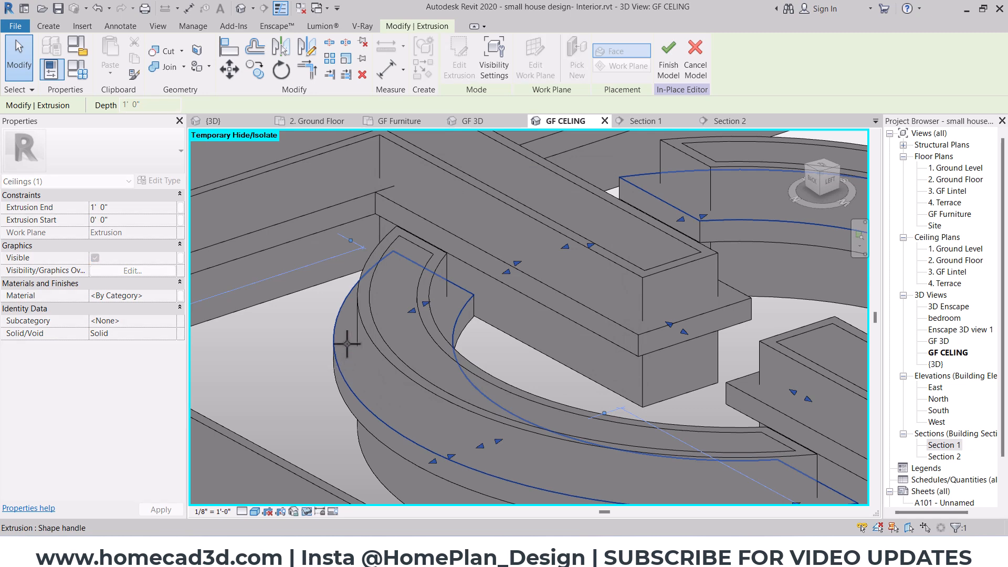
pyautogui.click(346, 344)
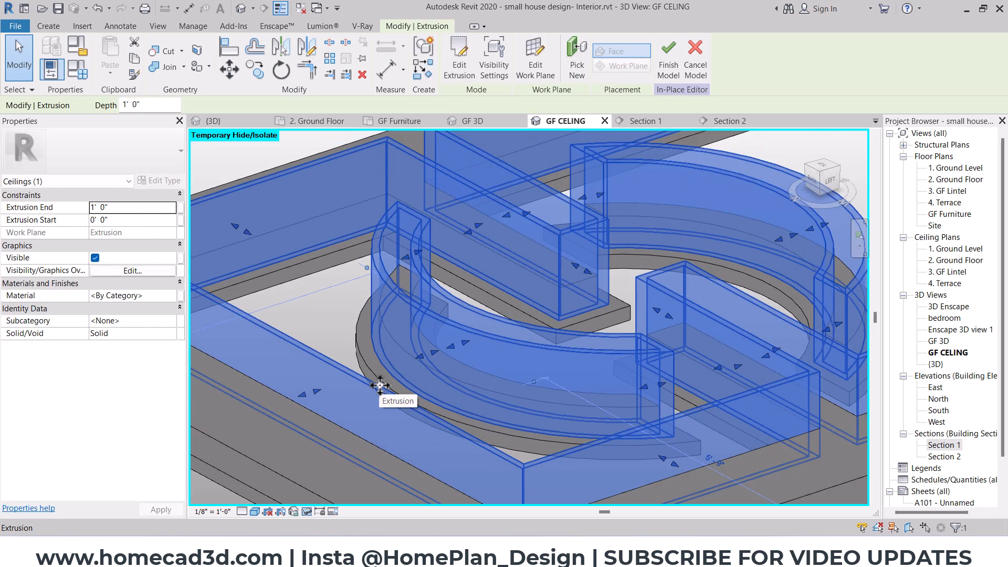
# Set the extrusion end of the new border strip to 1".
pyautogui.click(134, 210)
pyautogui.write('1"')
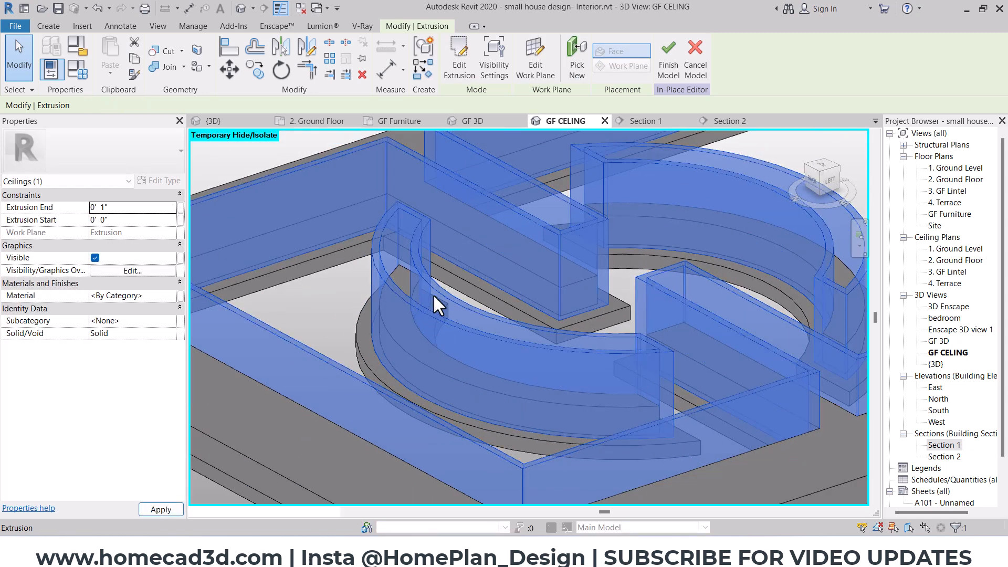
pyautogui.click(432, 294)
pyautogui.scroll(-4, 369, 306)
pyautogui.scroll(4, 549, 330)
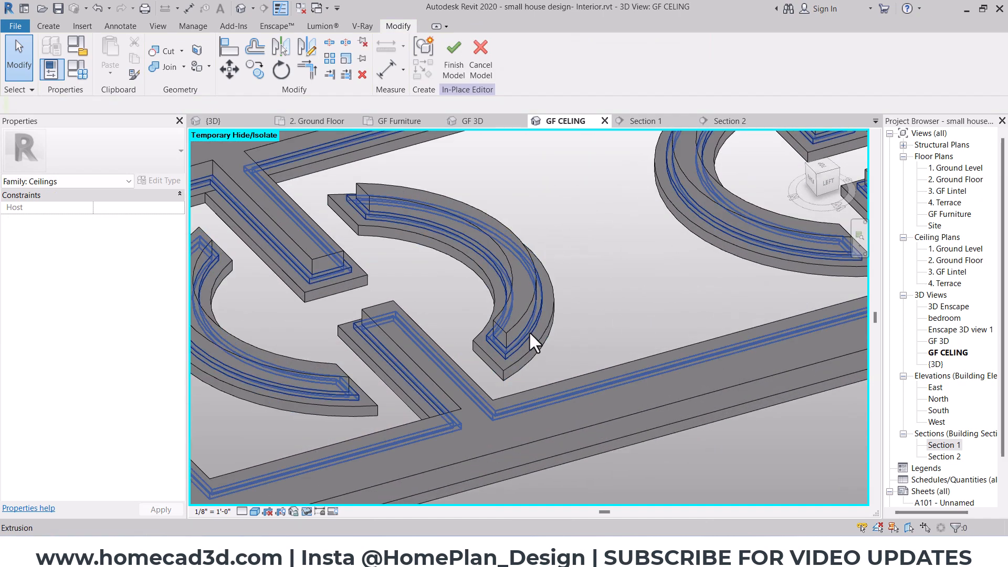
# Create a new material named LIVING ROOM LIGHT for the 1" border strip extrusion.
pyautogui.click(528, 333)
pyautogui.scroll(-2, 492, 335)
pyautogui.keyDown('shift'); pyautogui.moveTo(548, 323); pyautogui.dragTo(638, 295, button='middle'); pyautogui.keyUp('shift')
pyautogui.click(168, 297)
pyautogui.click(172, 297)
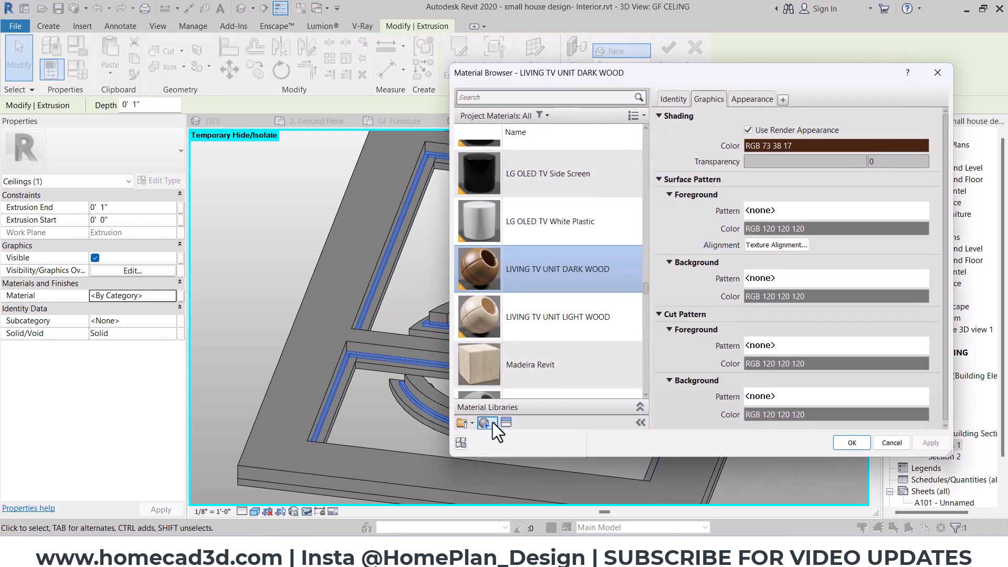
pyautogui.click(492, 423)
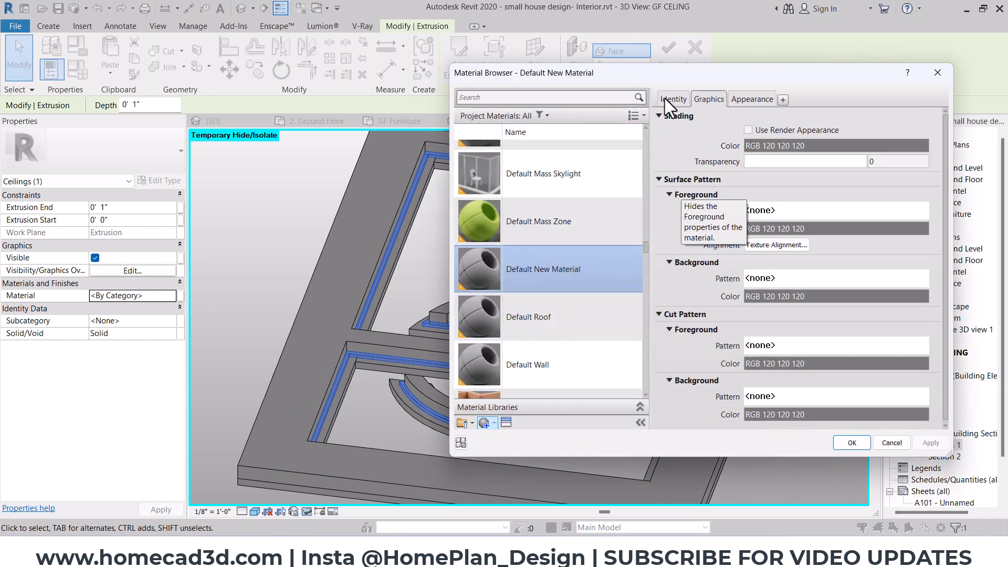
pyautogui.click(672, 98)
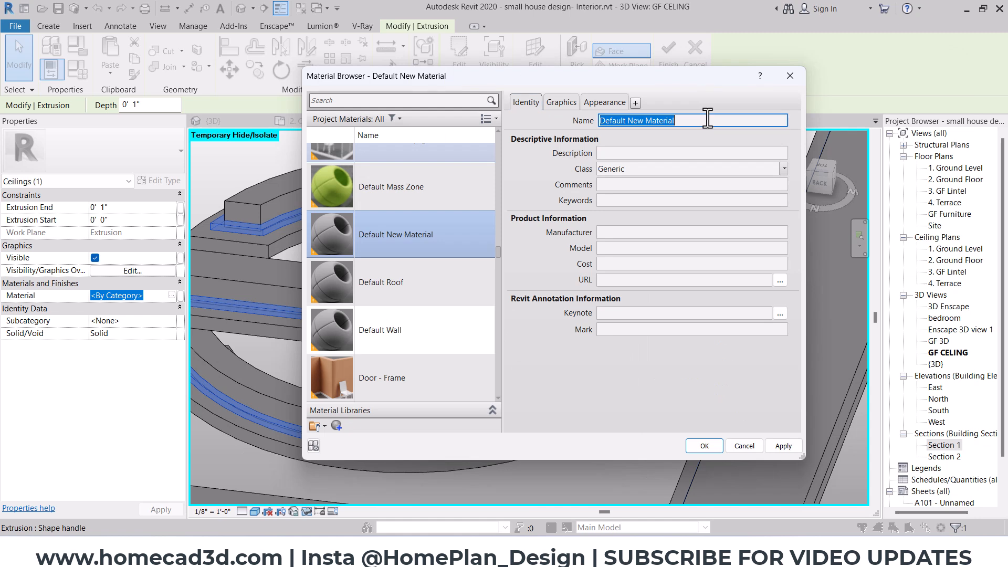
pyautogui.write('LIVING ROOM LIGHT')
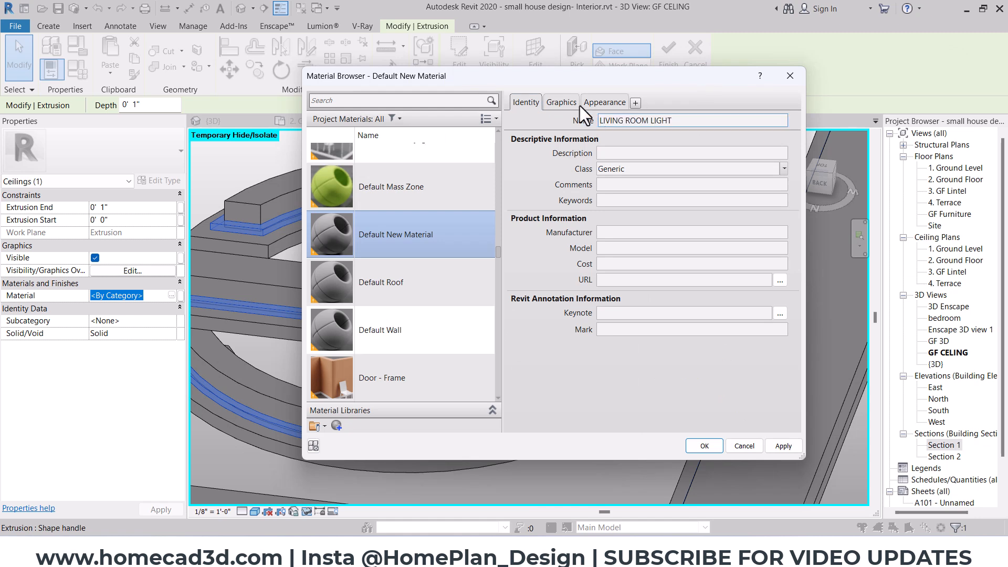
# Enable Self Illumination in the new material's appearance with a luminance of 5000, and apply the material to the border strip.
pyautogui.click(561, 102)
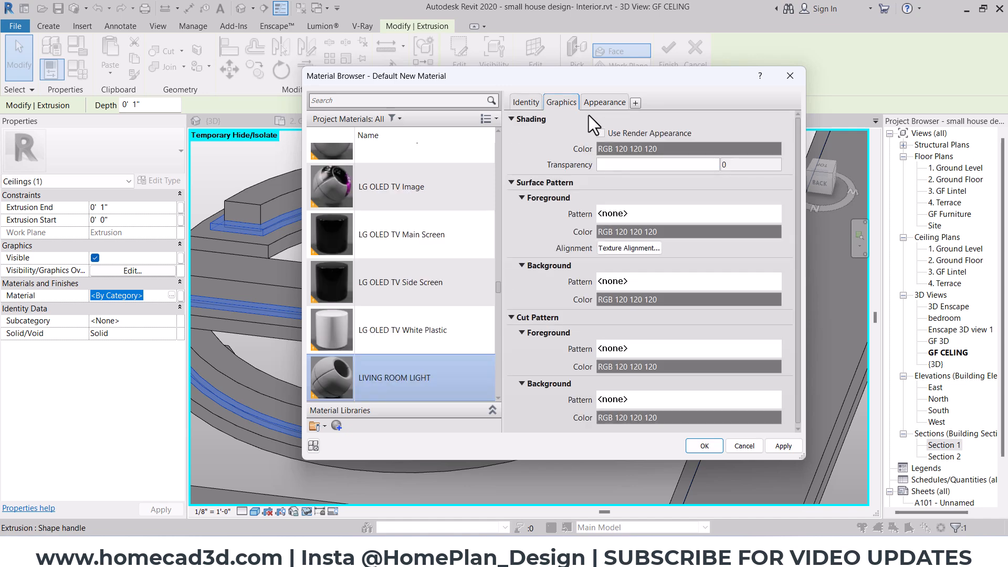
pyautogui.click(612, 103)
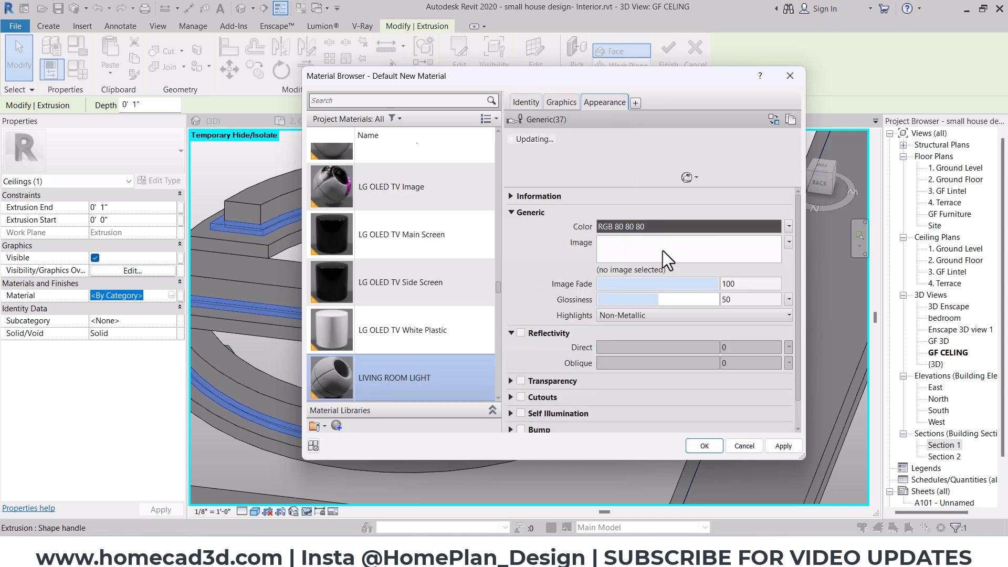
pyautogui.scroll(-1, 556, 381)
pyautogui.click(521, 384)
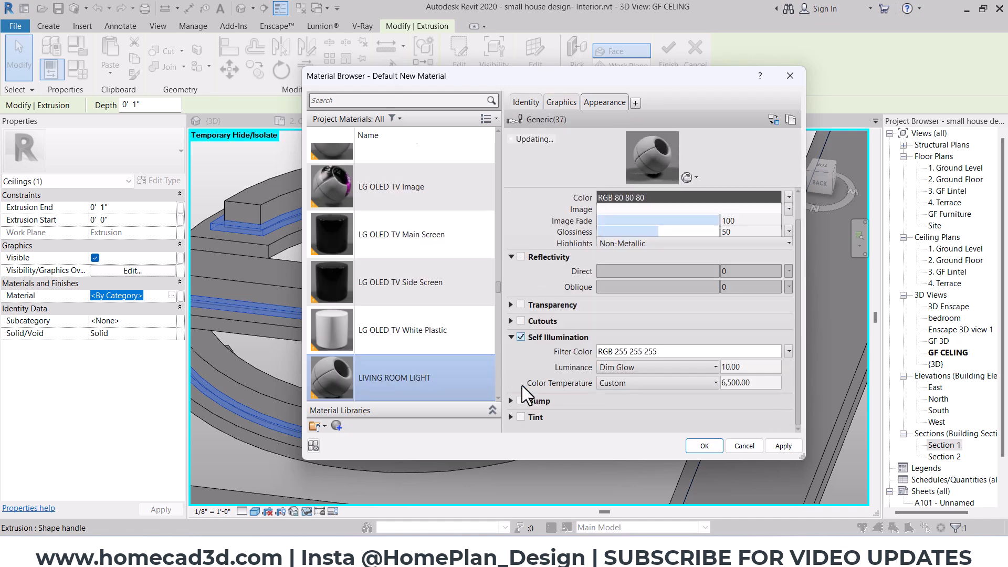
pyautogui.scroll(-1, 531, 392)
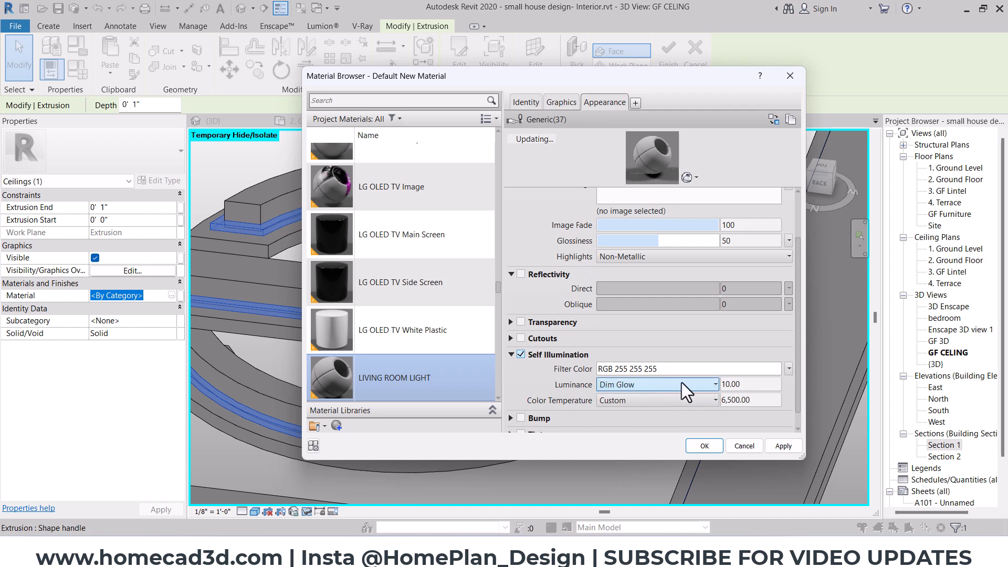
pyautogui.click(729, 385)
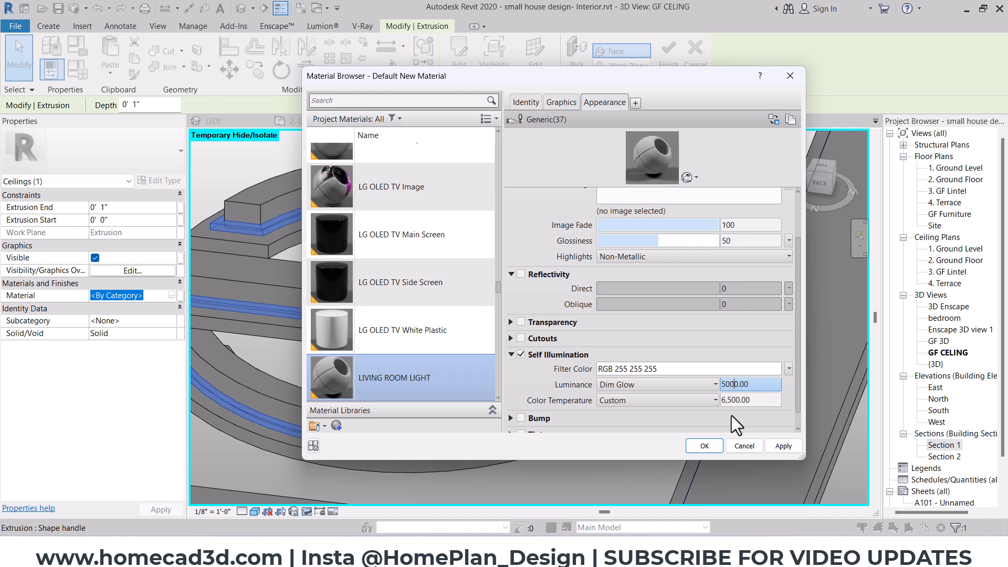
pyautogui.click(712, 445)
pyautogui.click(632, 437)
# Select the remaining six ceiling extrusions of the frame, bars and arcs, leaving out the light strip.
pyautogui.scroll(-10, 587, 400)
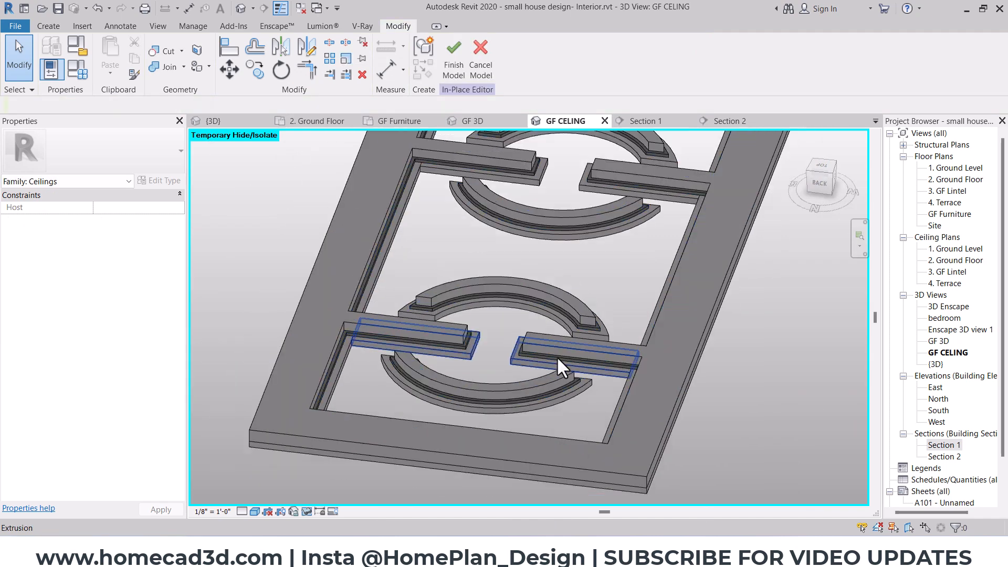
pyautogui.keyDown('shift'); pyautogui.moveTo(675, 242); pyautogui.dragTo(670, 213, button='middle'); pyautogui.keyUp('shift')
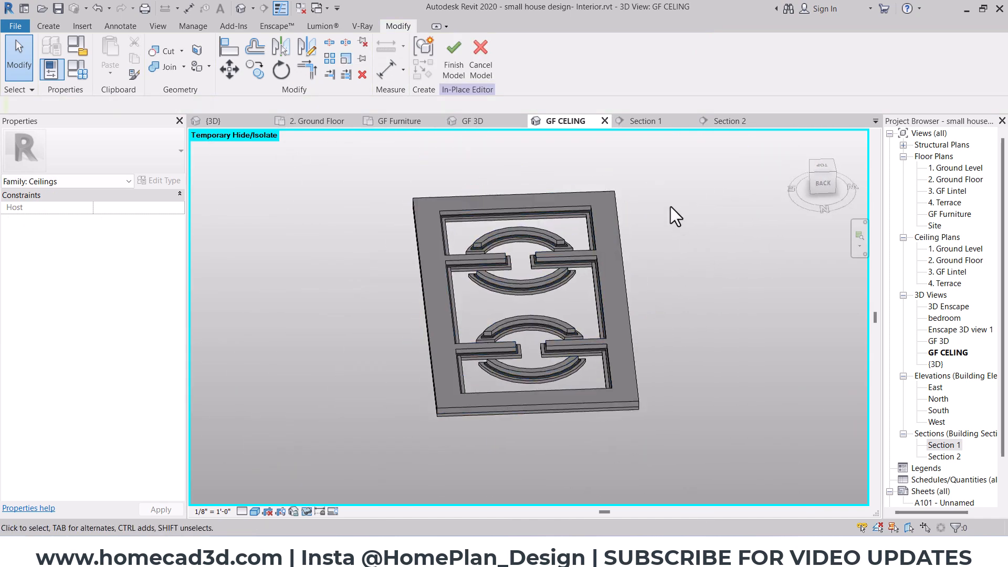
pyautogui.moveTo(662, 170); pyautogui.dragTo(566, 245)
pyautogui.scroll(6, 566, 246)
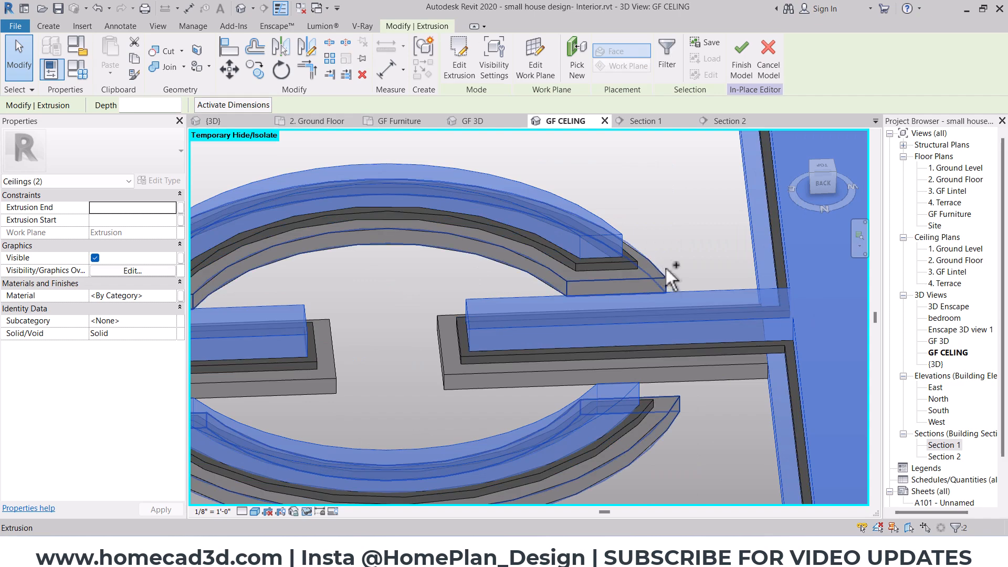
pyautogui.scroll(-5, 698, 337)
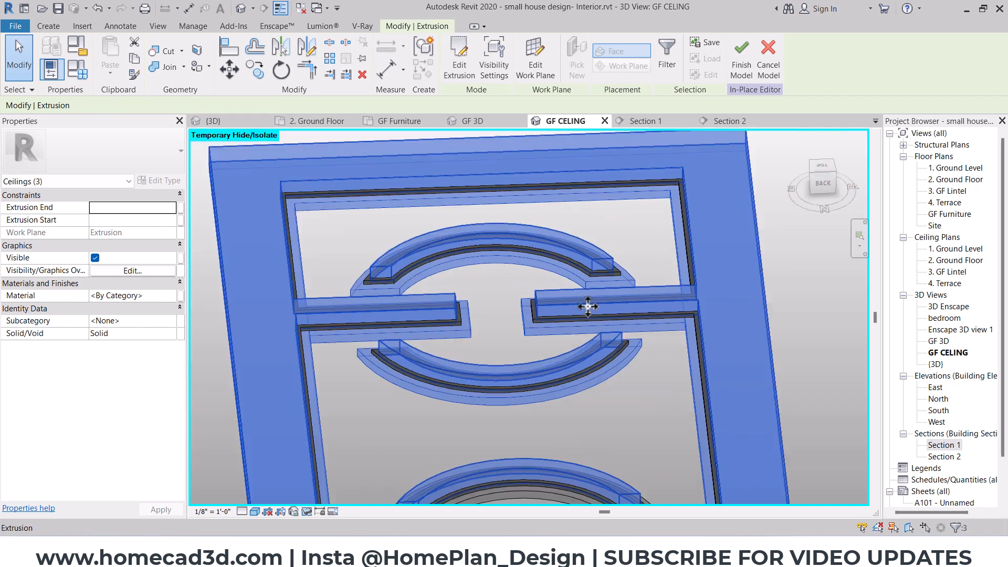
pyautogui.keyDown('ctrl'); pyautogui.click(611, 289); pyautogui.keyUp('ctrl')
pyautogui.scroll(5, 661, 360)
pyautogui.keyDown('ctrl'); pyautogui.click(663, 361); pyautogui.keyUp('ctrl')
pyautogui.keyDown('ctrl'); pyautogui.click(609, 388); pyautogui.keyUp('ctrl')
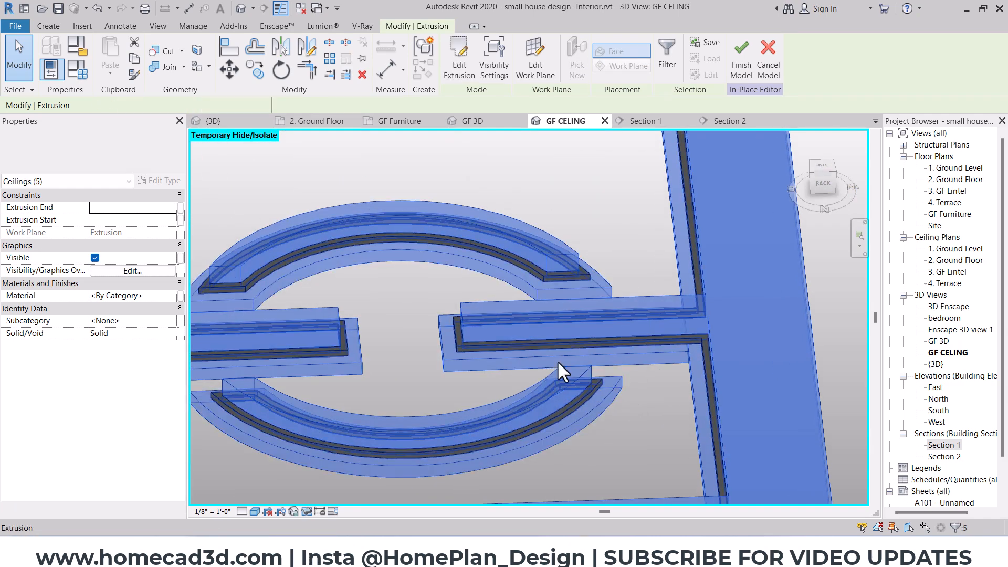
pyautogui.scroll(-5, 557, 361)
pyautogui.keyDown('shift'); pyautogui.moveTo(618, 445); pyautogui.dragTo(662, 273, button='middle'); pyautogui.keyUp('shift')
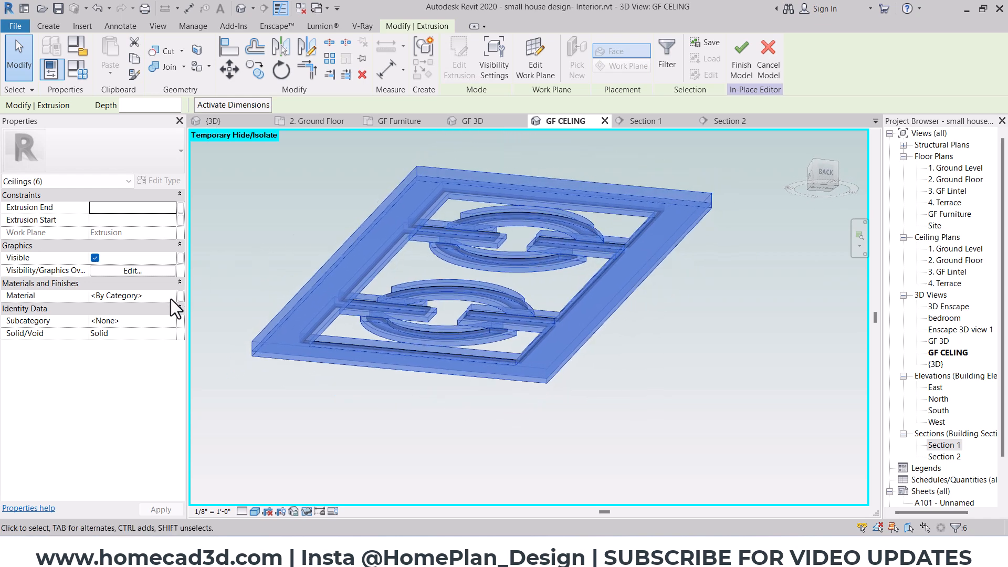
# Assign the 01 White Paint material to the six selected ceiling extrusions.
pyautogui.click(168, 297)
pyautogui.click(169, 297)
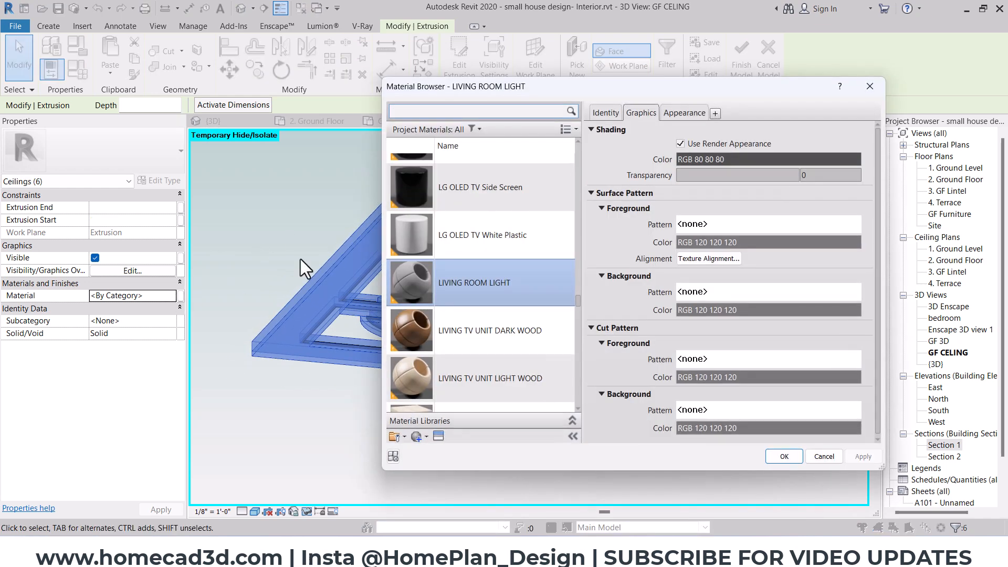
pyautogui.scroll(15, 492, 220)
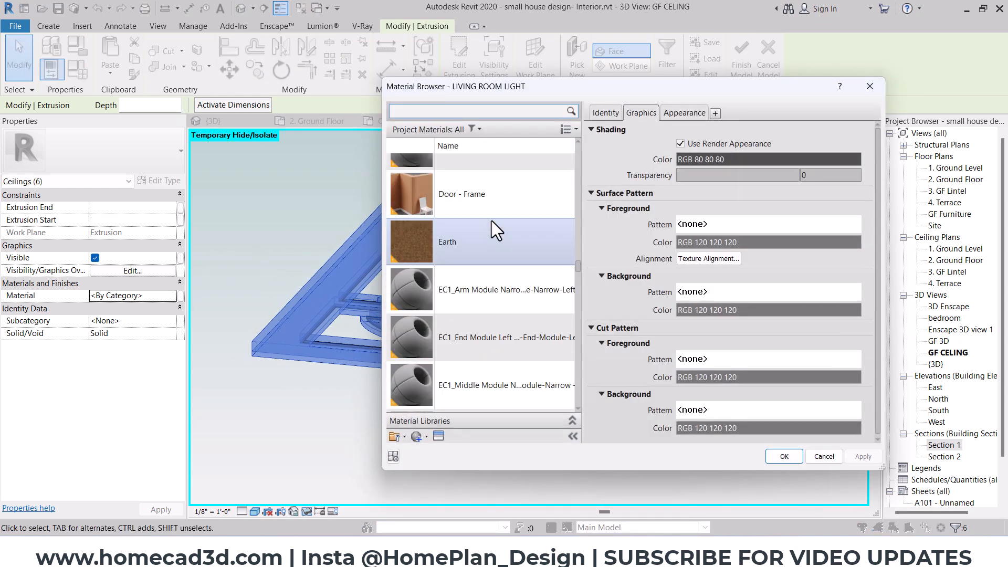
pyautogui.scroll(15, 503, 247)
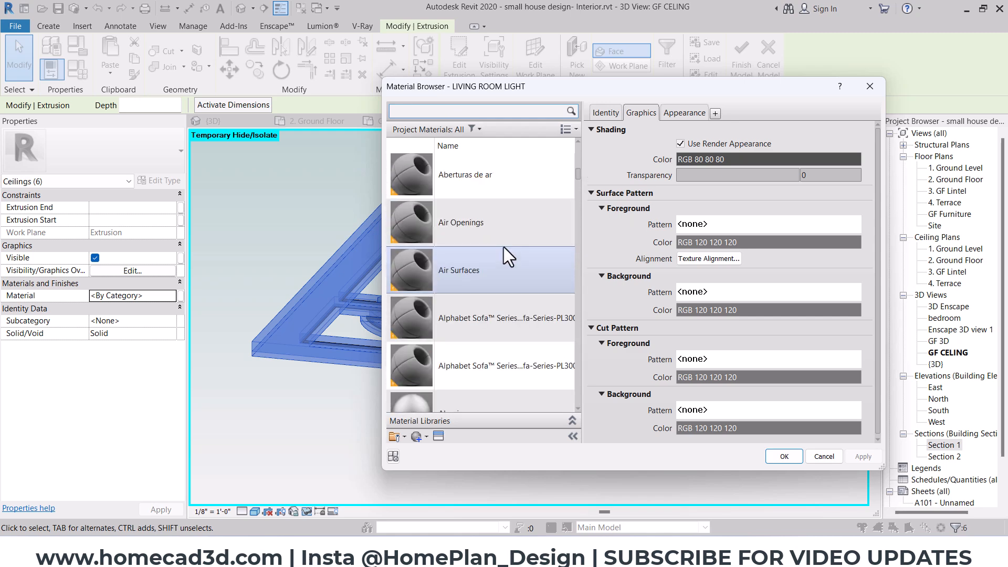
pyautogui.click(487, 206)
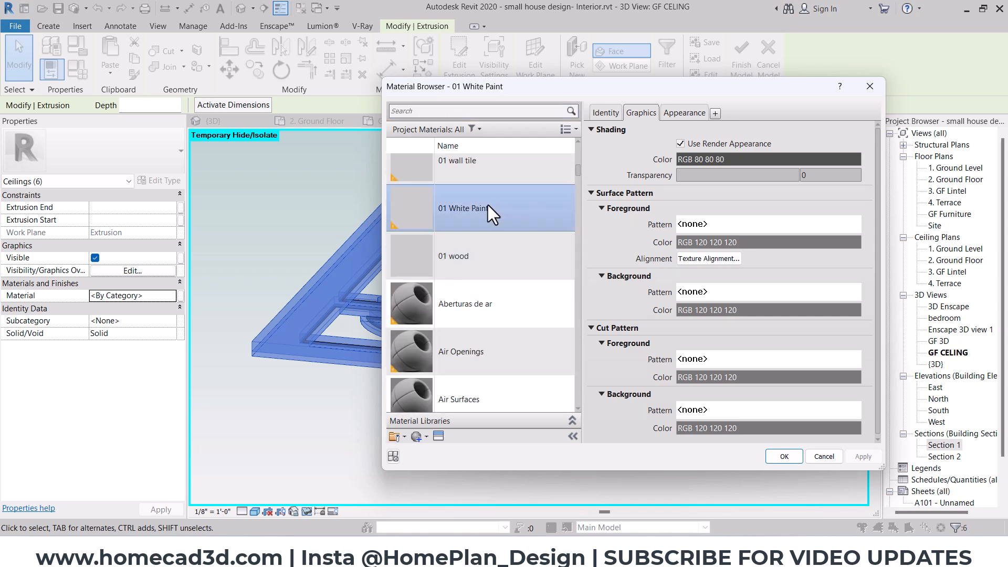
pyautogui.click(776, 452)
pyautogui.click(551, 420)
# Reset the temporary hide/isolate to show the rest of the house around the ceiling.
pyautogui.keyDown('shift'); pyautogui.moveTo(695, 276); pyautogui.dragTo(288, 478, button='middle'); pyautogui.keyUp('shift')
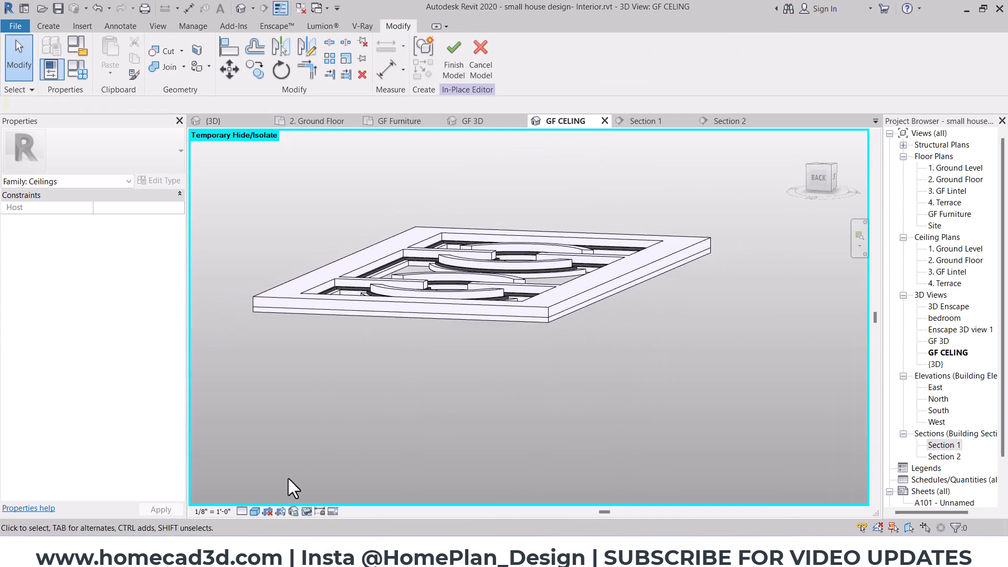
pyautogui.click(303, 511)
pyautogui.click(322, 499)
# Assign the 01 White Paint material to the 6" thick panel behind the ring motifs.
pyautogui.keyDown('shift'); pyautogui.moveTo(592, 308); pyautogui.dragTo(615, 175, button='middle'); pyautogui.keyUp('shift')
pyautogui.scroll(3, 510, 291)
pyautogui.click(512, 289)
pyautogui.keyDown('shift'); pyautogui.moveTo(513, 292); pyautogui.dragTo(545, 314, button='middle'); pyautogui.keyUp('shift')
pyautogui.click(172, 295)
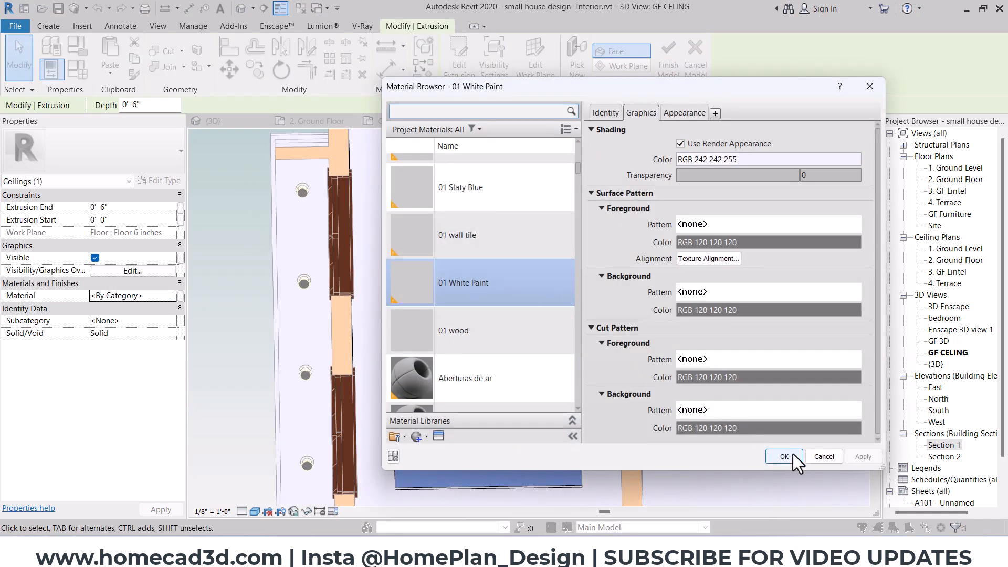
pyautogui.click(793, 456)
pyautogui.click(258, 332)
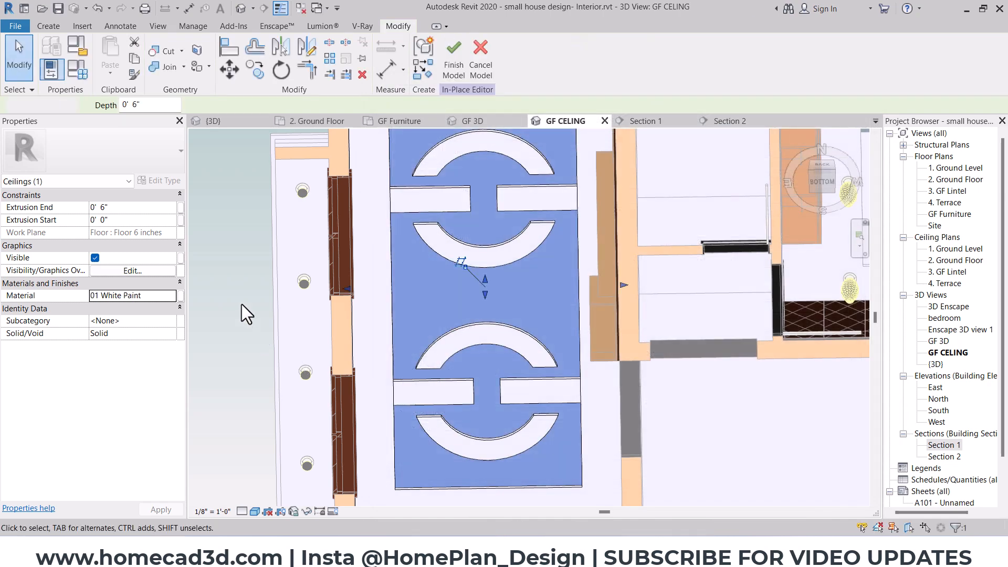
# Orient the view straight from below and finish the in-place ceiling model.
pyautogui.scroll(-3, 350, 313)
pyautogui.moveTo(573, 353)
pyautogui.keyDown('shift'); pyautogui.mouseDown(button='middle')
pyautogui.moveTo(587, 297)
pyautogui.moveTo(530, 307)
pyautogui.mouseUp(button='middle'); pyautogui.keyUp('shift')
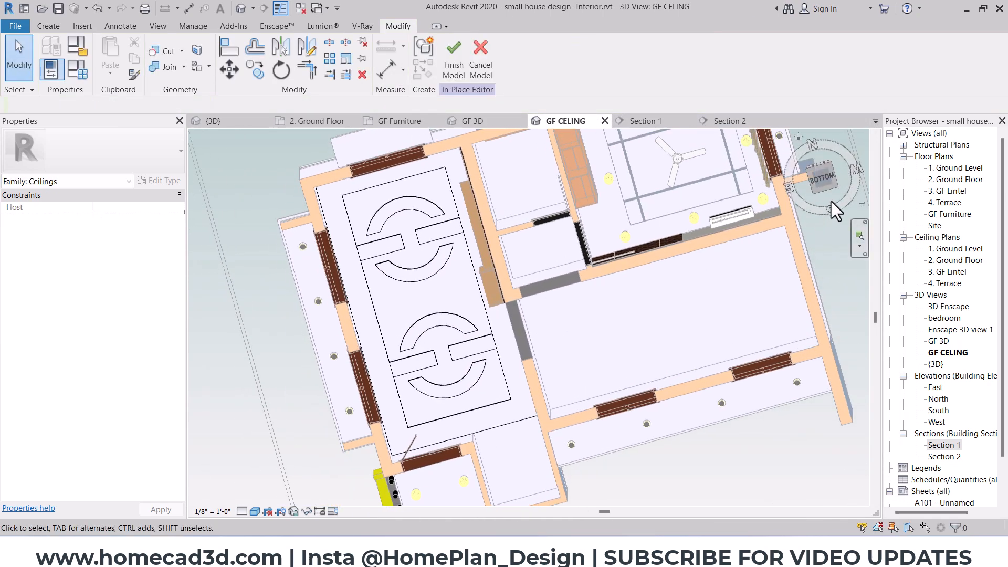
pyautogui.click(830, 201)
pyautogui.scroll(2, 496, 328)
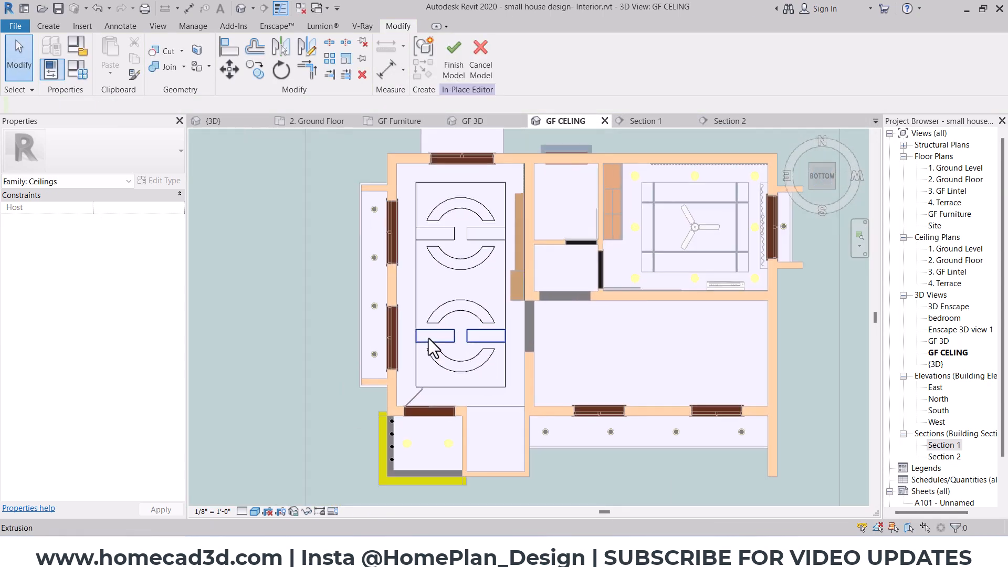
pyautogui.moveTo(499, 256); pyautogui.dragTo(495, 275, button='middle')
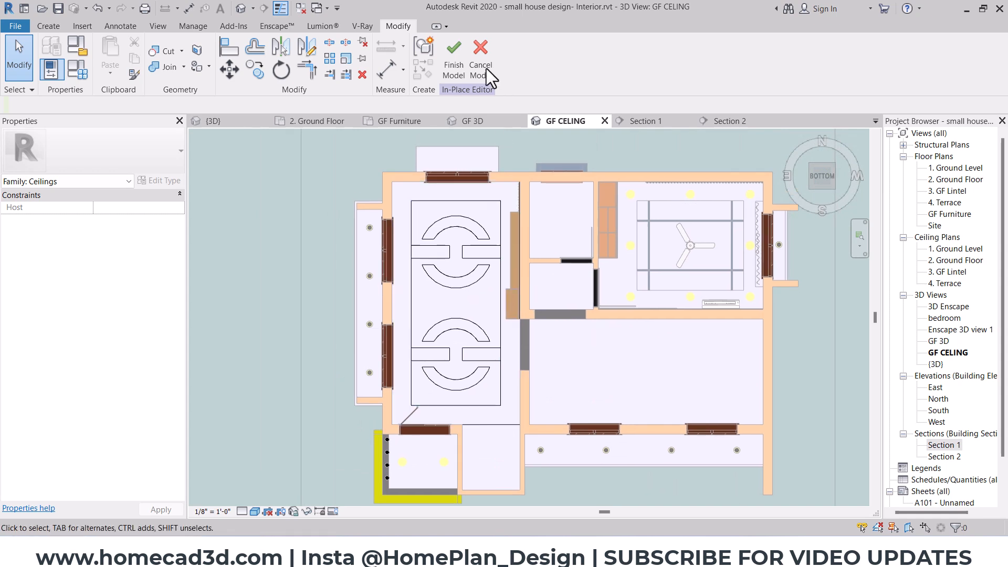
pyautogui.click(454, 60)
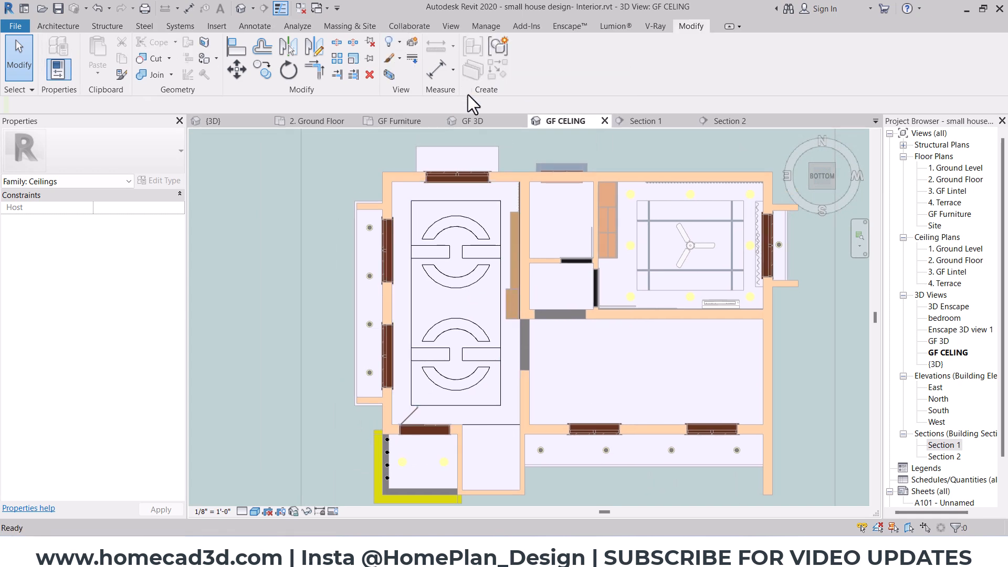
pyautogui.click(503, 242)
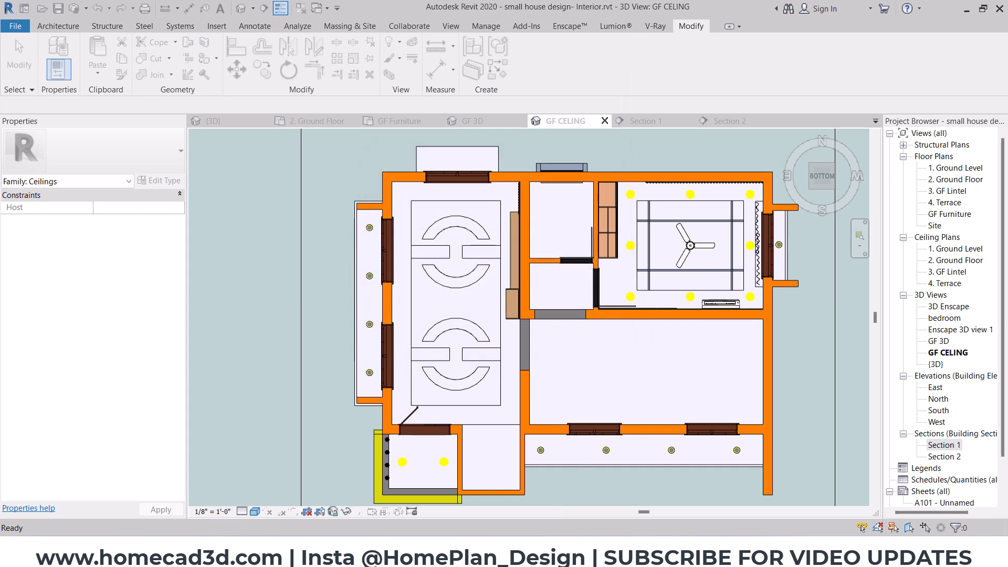
# Switch to the browser to examine the reference false ceiling designs, and return to Revit.
pyautogui.moveTo(504, 552)
pyautogui.click(654, 508)
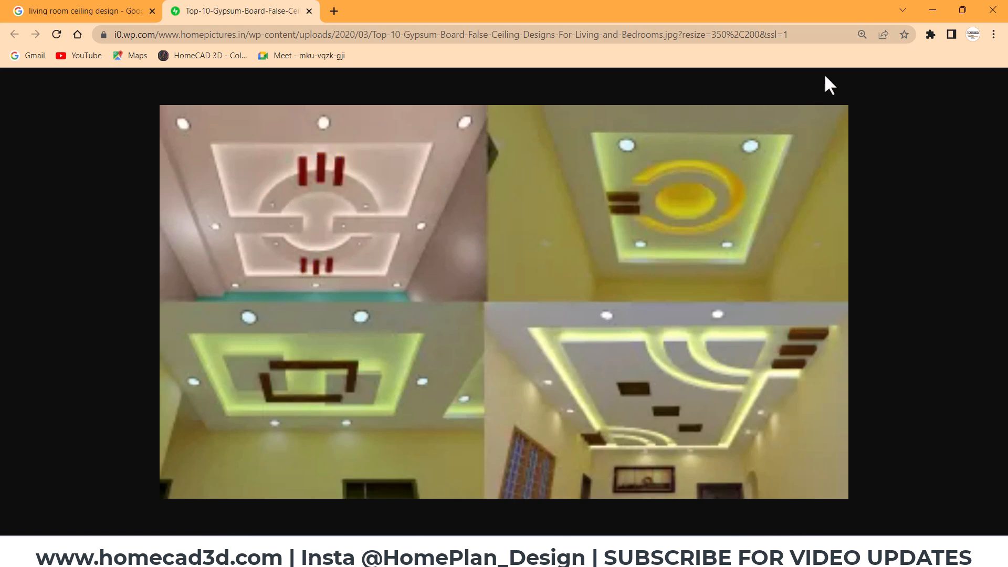
pyautogui.click(925, 15)
# Reopen the living room ceiling for in-place editing, start a new extrusion, and pick a ceiling face as its work plane.
pyautogui.scroll(2, 458, 242)
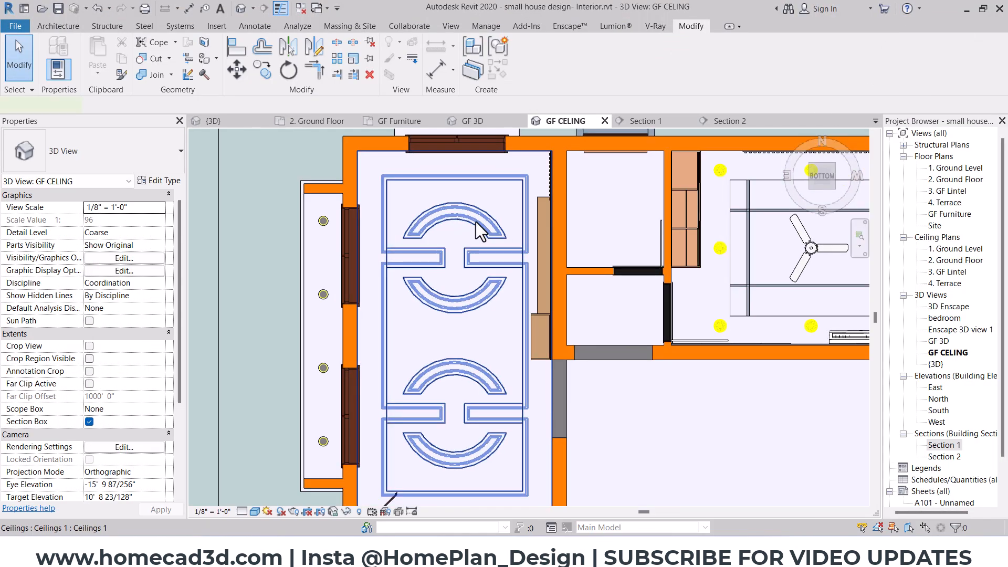
pyautogui.click(473, 222)
pyautogui.doubleClick(487, 173)
pyautogui.scroll(2, 429, 153)
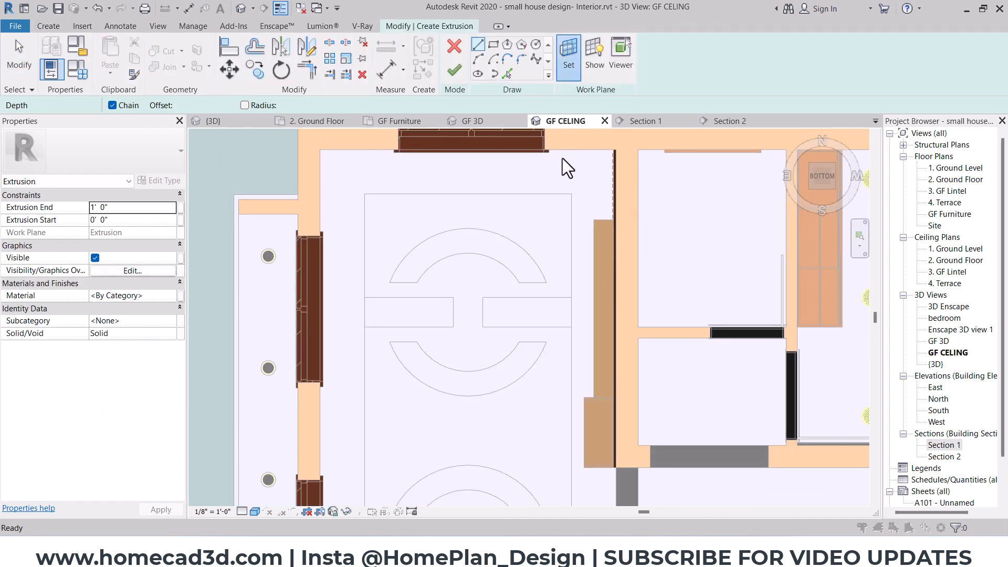
pyautogui.click(463, 348)
pyautogui.scroll(2, 487, 228)
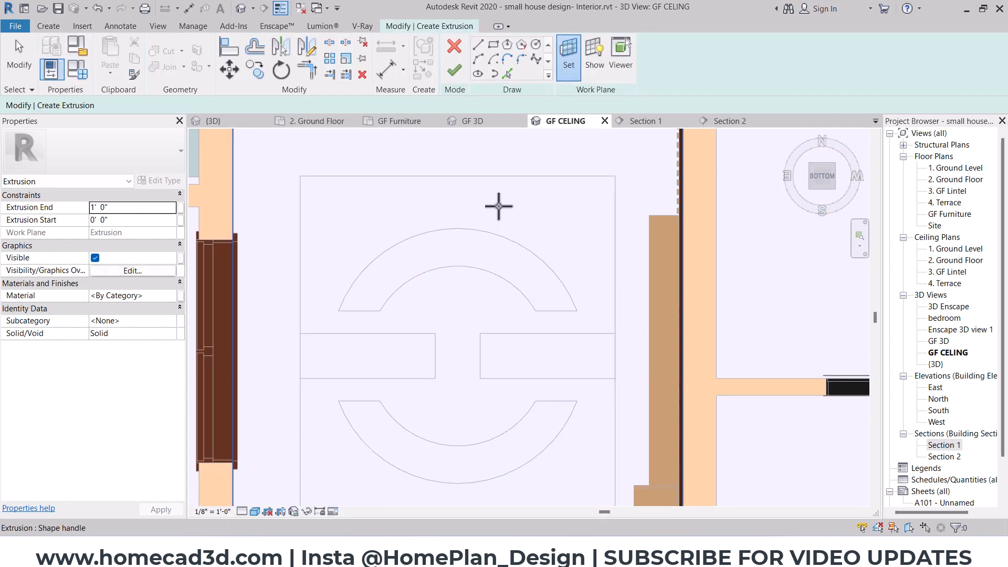
pyautogui.click(492, 209)
# Sketch a vertical line through the crown of the upper arc's outer edge, extending about 6" beyond it.
pyautogui.scroll(3, 512, 225)
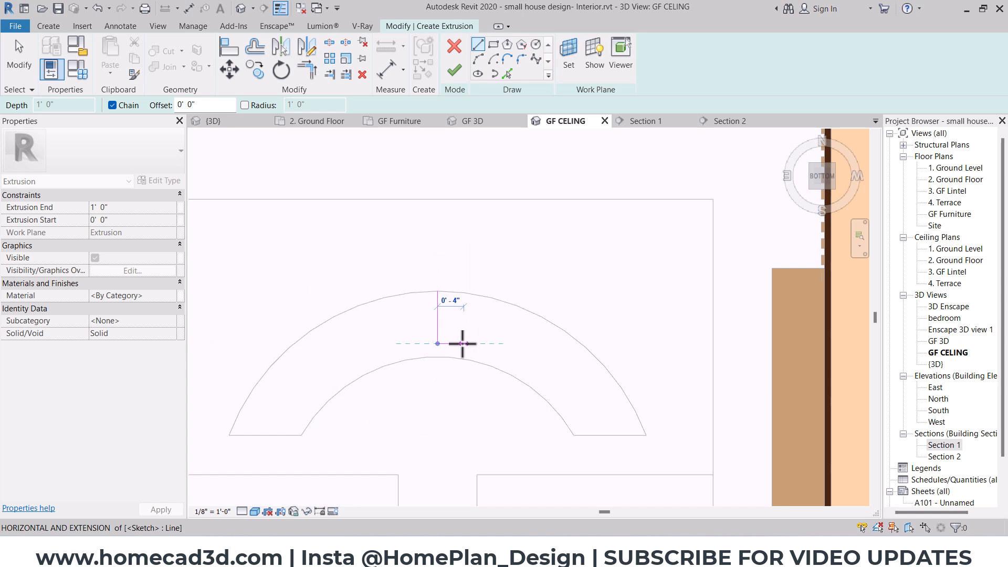
pyautogui.click(459, 342)
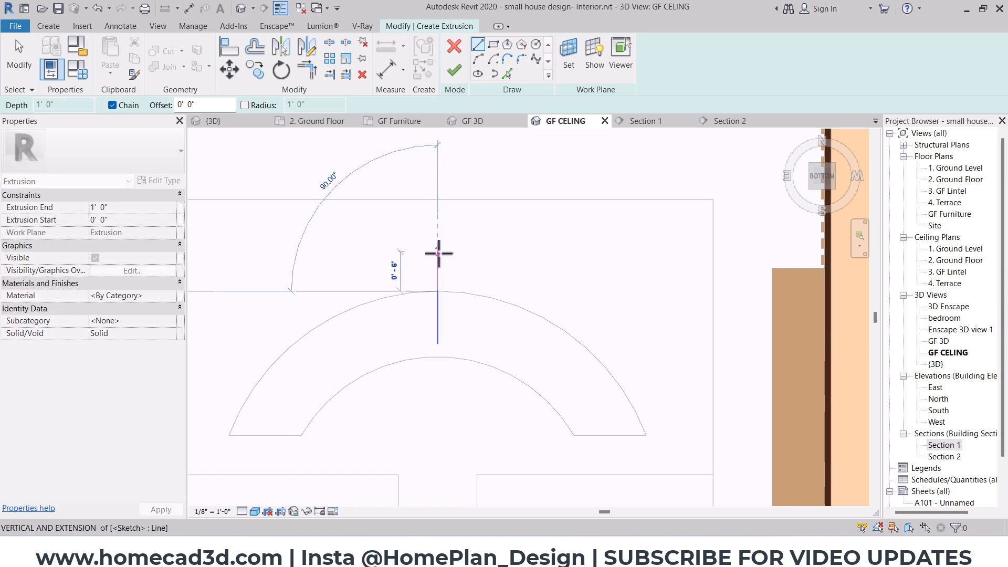
pyautogui.scroll(4, 439, 247)
# Offset copies of the vertical line 2" to both sides, keeping the original line.
pyautogui.click(254, 48)
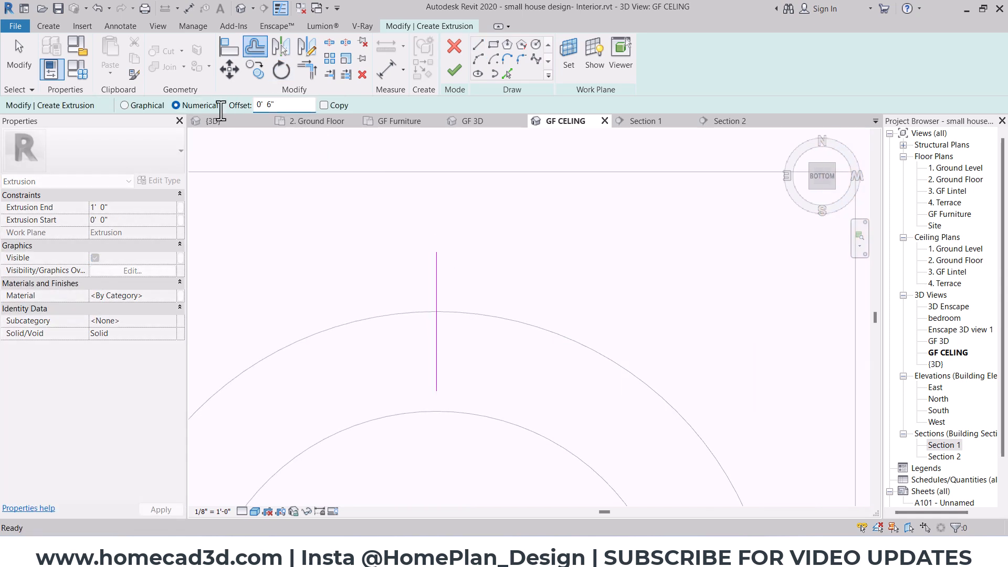
pyautogui.click(324, 105)
pyautogui.scroll(2, 361, 282)
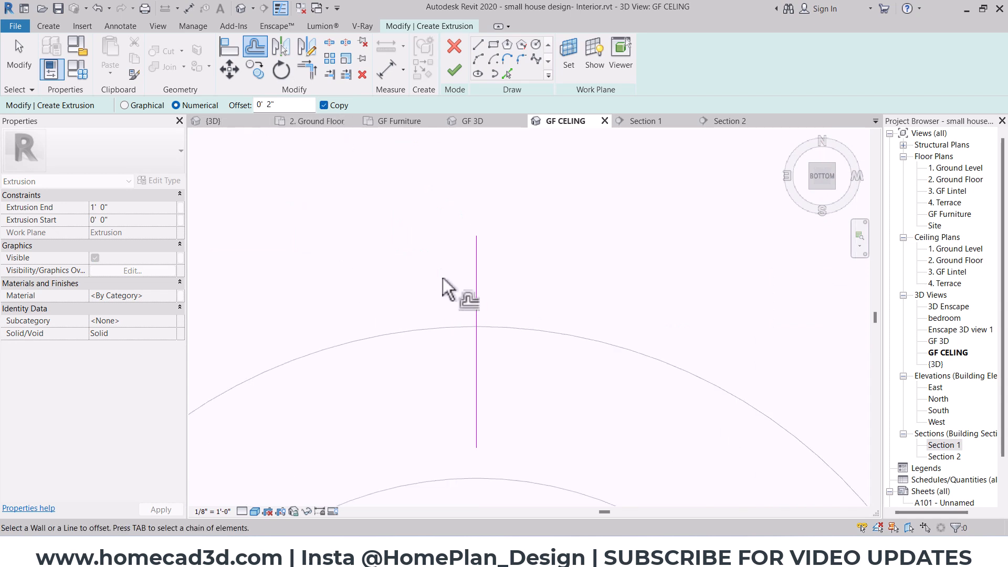
pyautogui.click(487, 286)
pyautogui.click(477, 360)
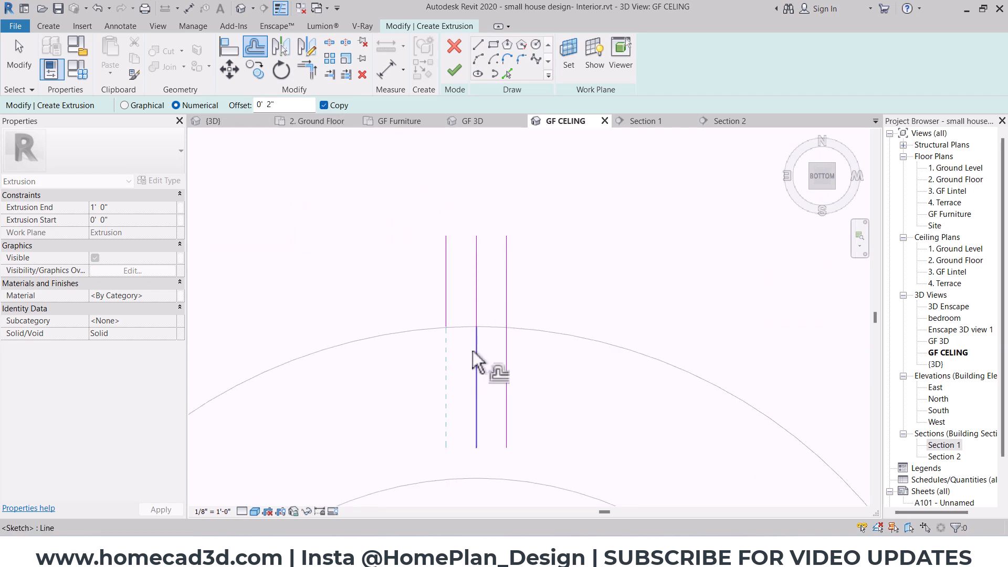
pyautogui.press('Escape')
# Close both ends of the two outer lines to form a rectangular bar outline, and delete the middle line.
pyautogui.moveTo(500, 274); pyautogui.dragTo(500, 215, button='middle')
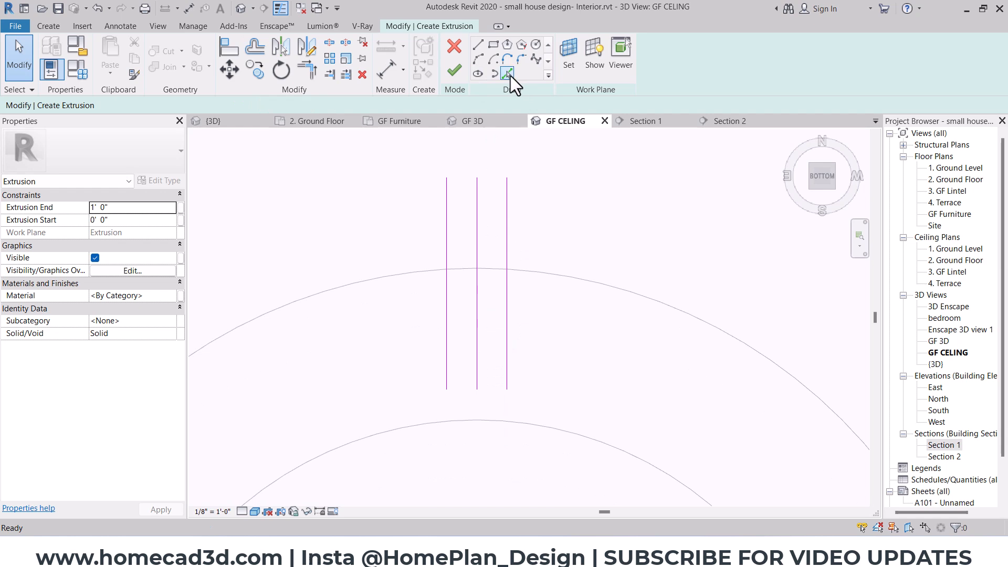
pyautogui.click(477, 45)
pyautogui.click(506, 389)
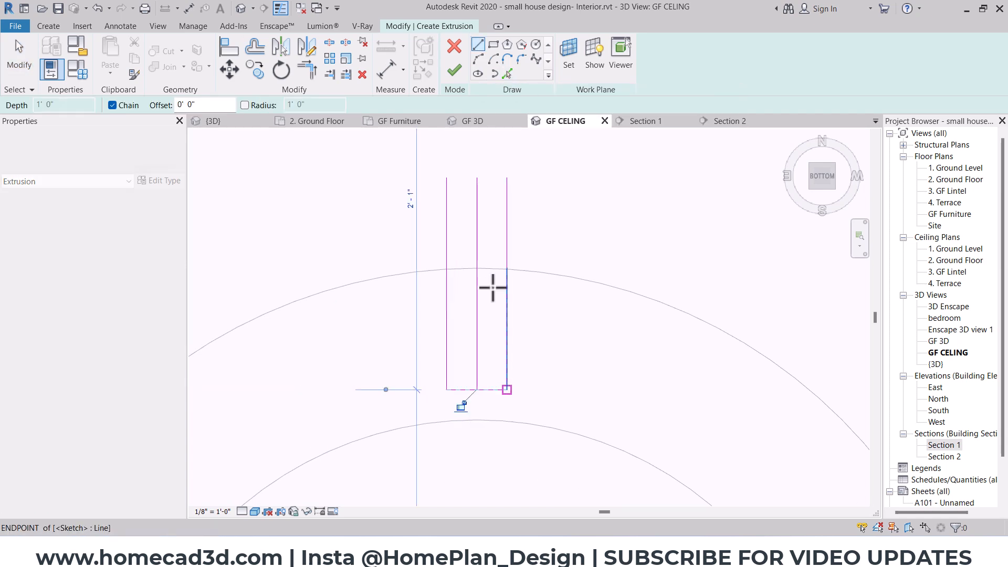
pyautogui.press('Escape')
pyautogui.click(447, 178)
pyautogui.click(507, 177)
pyautogui.press('Escape')
pyautogui.press('Escape')
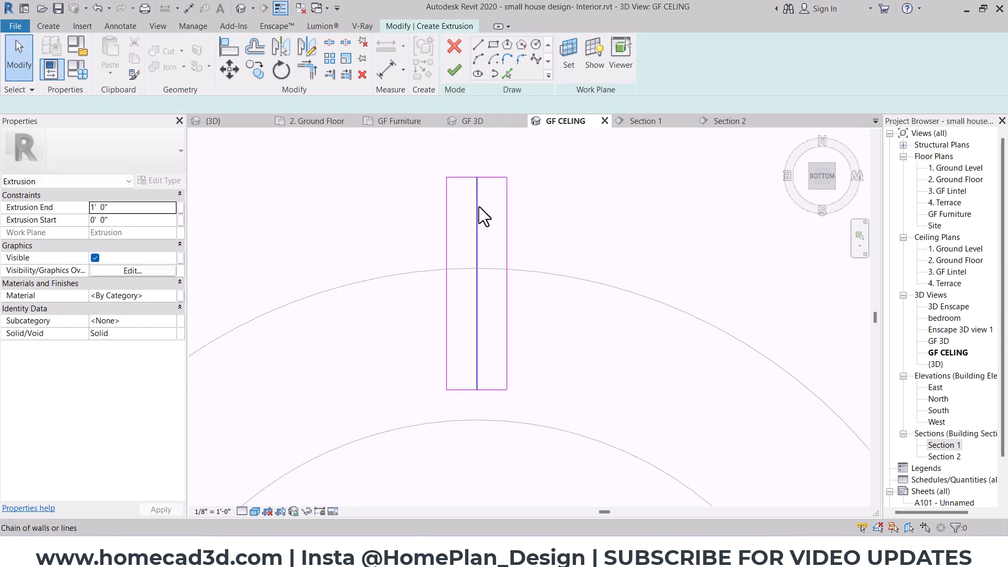
pyautogui.click(477, 206)
pyautogui.press('Delete')
# Copy the bar outline horizontally to the left by about 6".
pyautogui.moveTo(418, 155); pyautogui.dragTo(541, 422)
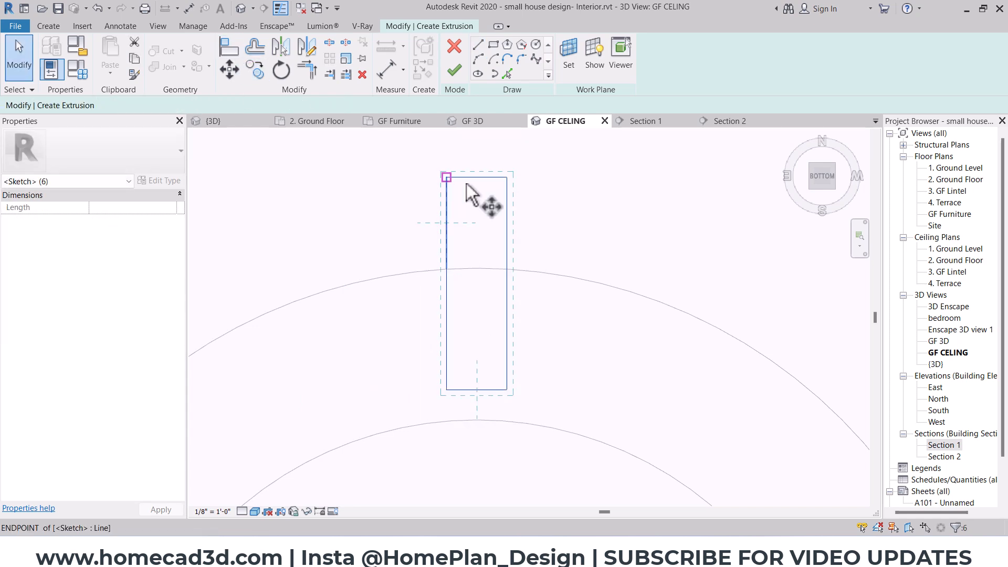
pyautogui.press('c')
pyautogui.press('o')
pyautogui.click(506, 177)
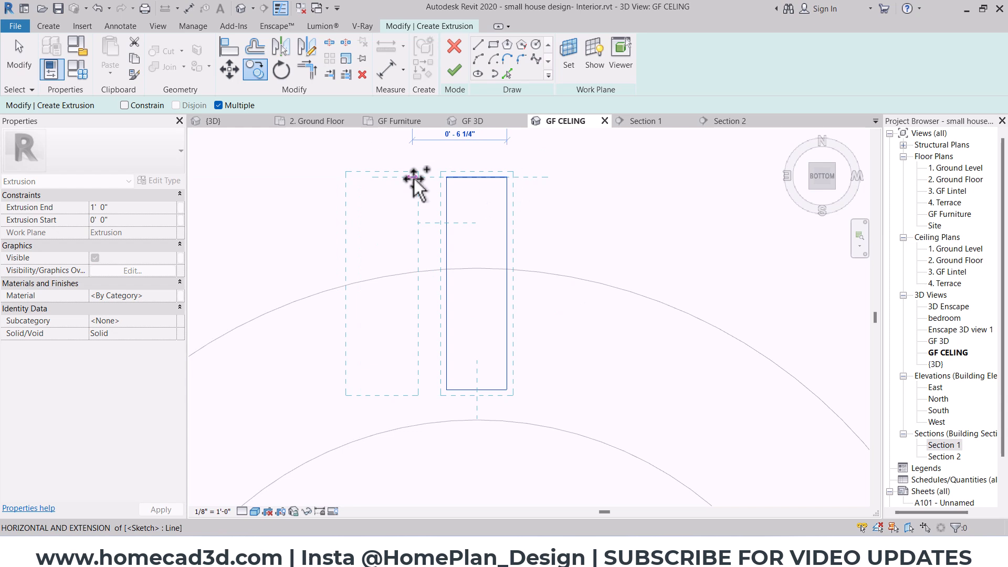
pyautogui.click(416, 177)
pyautogui.press('Escape')
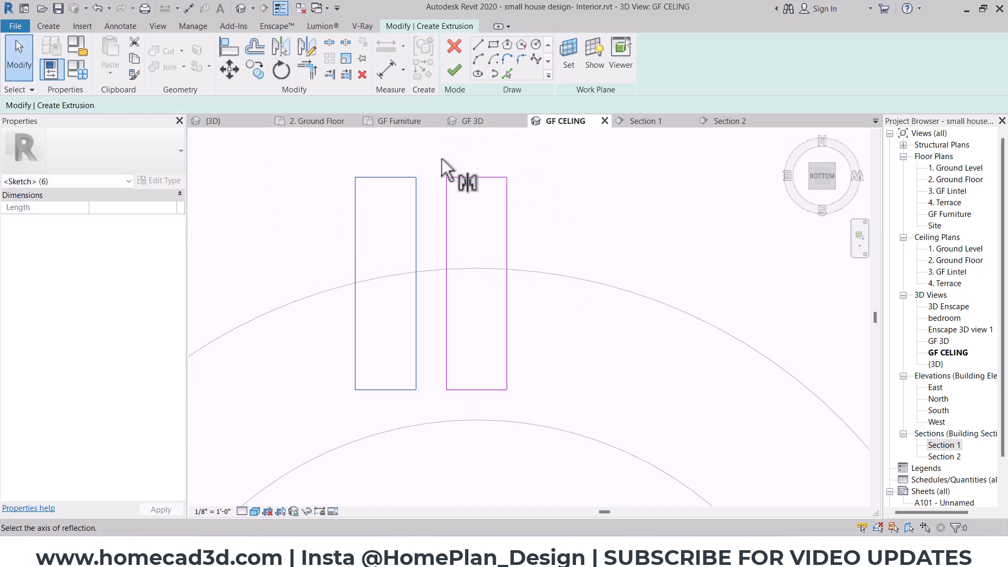
# Mirror the copied bar outline about the middle bar's vertical centreline, keeping the original.
pyautogui.press('m')
pyautogui.press('m')
pyautogui.click(310, 52)
pyautogui.click(476, 177)
pyautogui.click(475, 220)
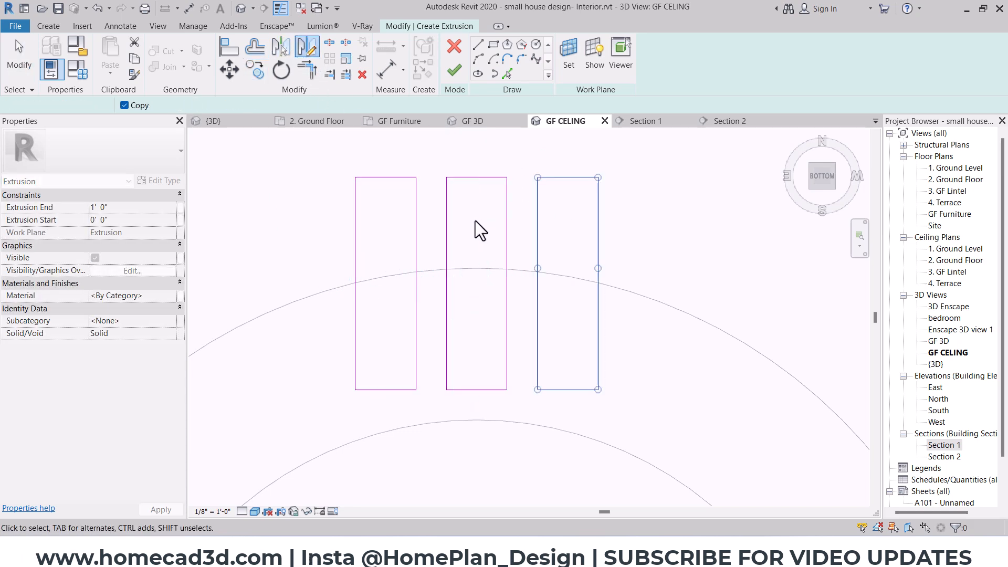
pyautogui.press('Escape')
# Mirror the three bar outlines onto the facing lower arc, using a horizontal axis drawn midway between the two arcs.
pyautogui.scroll(-2, 469, 257)
pyautogui.moveTo(338, 173); pyautogui.dragTo(604, 395)
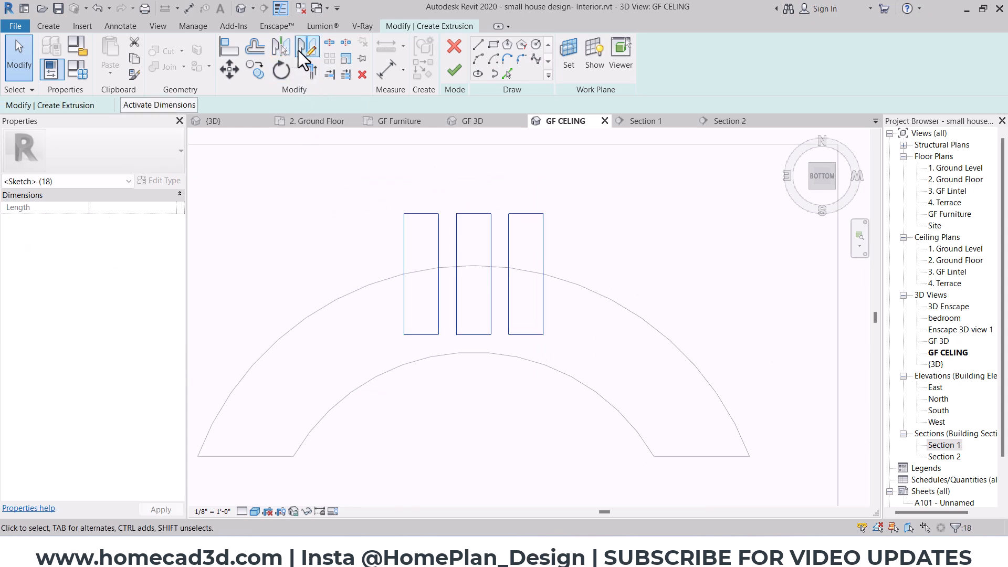
pyautogui.click(306, 48)
pyautogui.scroll(-1, 459, 271)
pyautogui.scroll(-1, 459, 272)
pyautogui.moveTo(459, 273); pyautogui.dragTo(470, 184, button='middle')
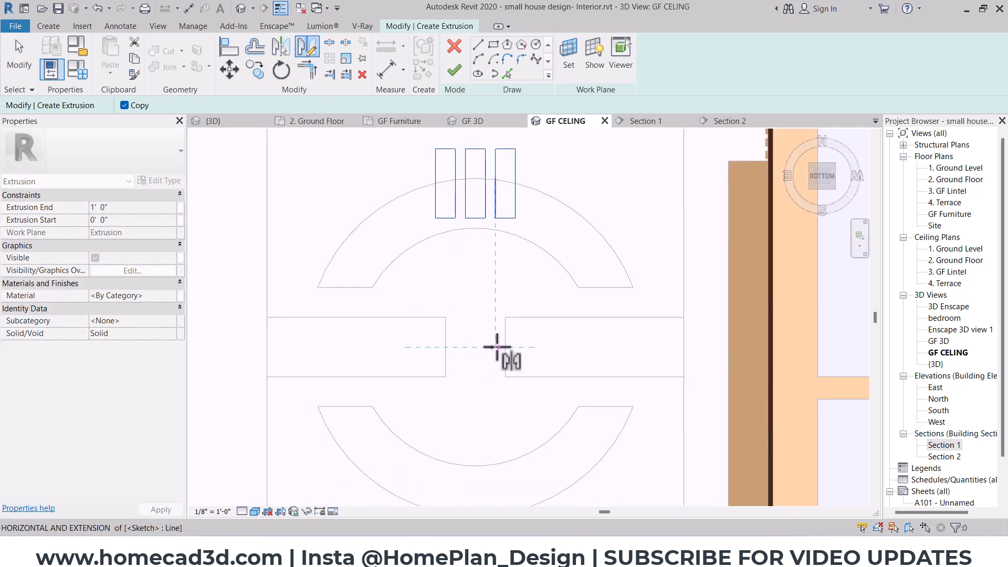
pyautogui.click(516, 346)
pyautogui.click(538, 347)
pyautogui.scroll(-2, 539, 368)
pyautogui.scroll(1, 493, 246)
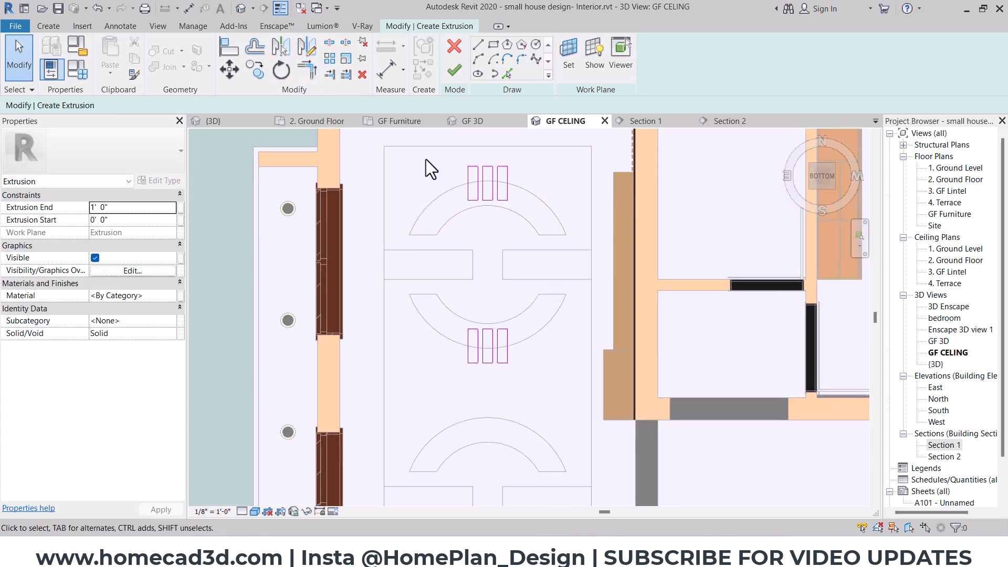
pyautogui.press('Escape')
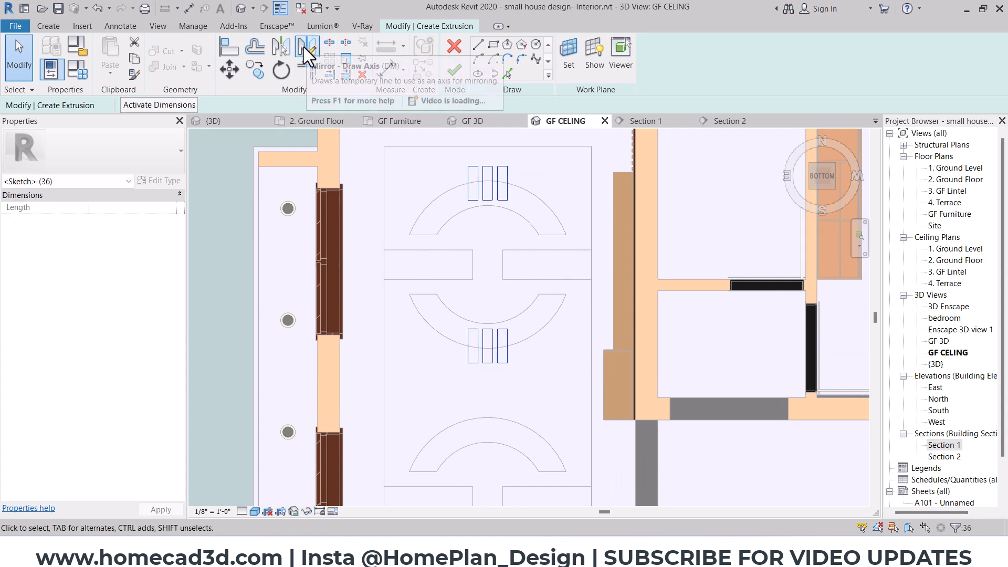
# Mirror all six bar outlines about a horizontal axis between the two arc pairs, and finish the extrusion sketch.
pyautogui.click(307, 48)
pyautogui.click(385, 382)
pyautogui.click(450, 382)
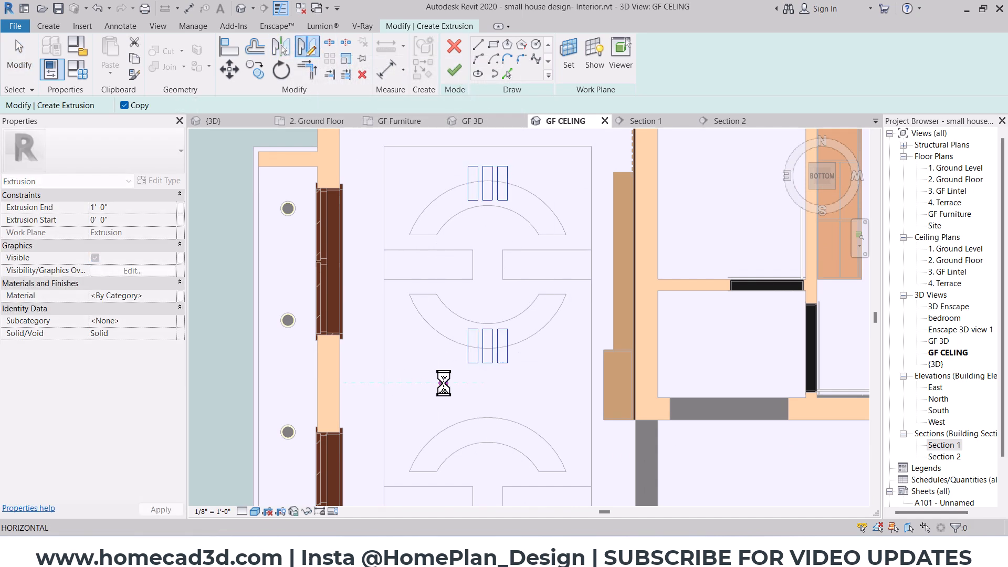
pyautogui.scroll(-2, 540, 344)
pyautogui.press('Escape')
pyautogui.click(453, 72)
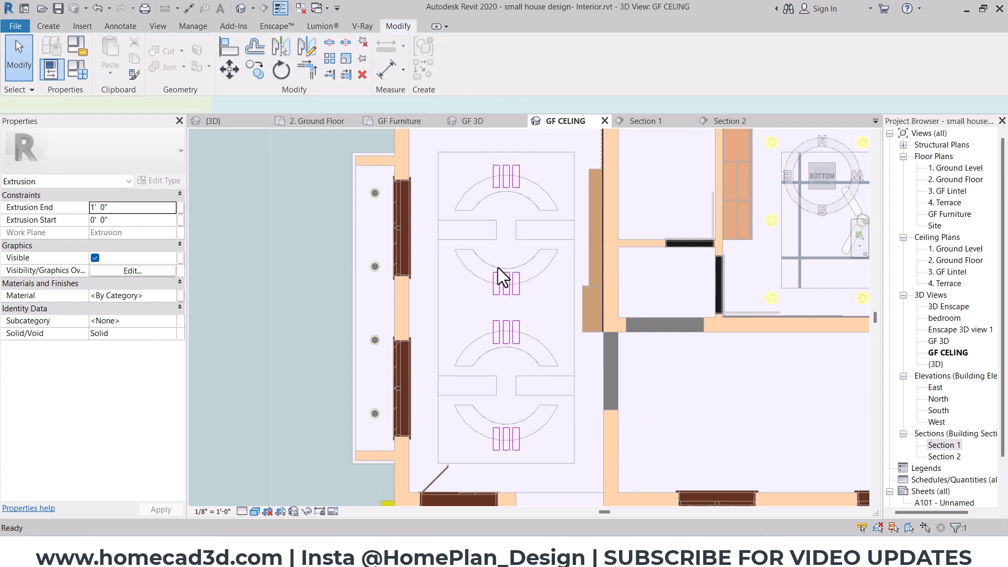
# Set the bars' Extrusion End to 0' 7".
pyautogui.keyDown('shift'); pyautogui.moveTo(497, 276); pyautogui.dragTo(440, 399, button='middle'); pyautogui.keyUp('shift')
pyautogui.scroll(3, 441, 409)
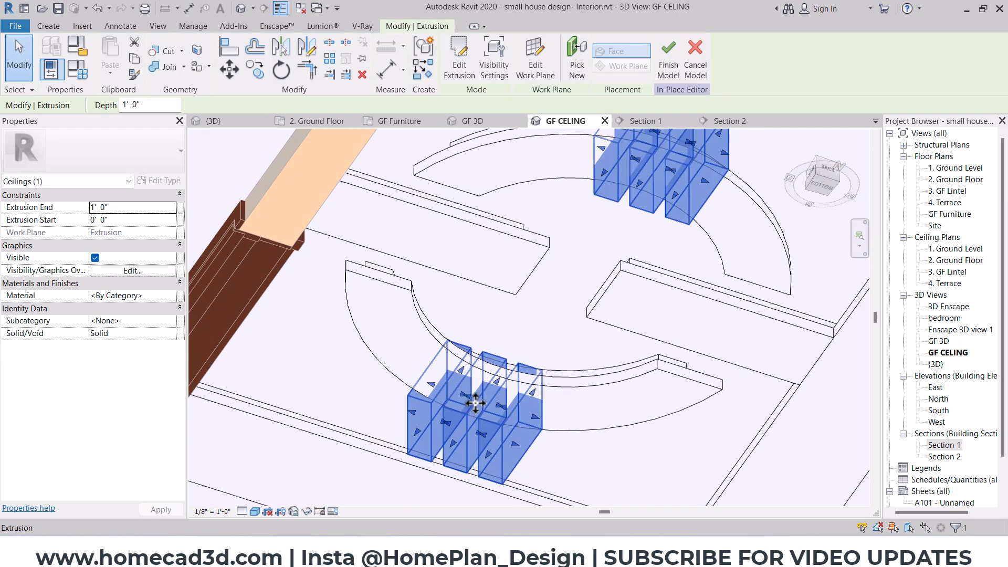
pyautogui.click(123, 206)
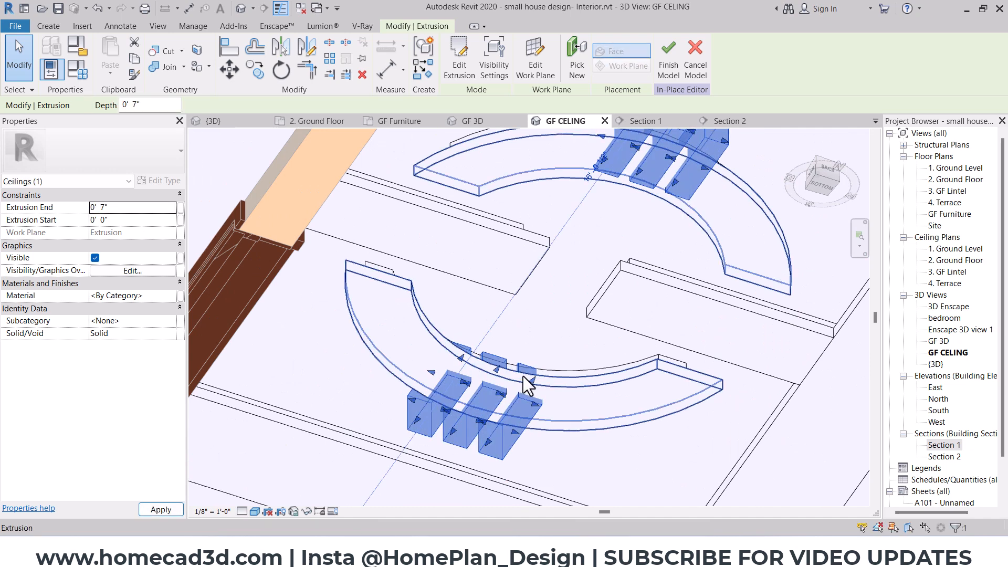
pyautogui.press('Escape')
# Create a new material for the bar extrusion named 01 LIVING ROOM CELING BROWN.
pyautogui.click(472, 412)
pyautogui.scroll(-3, 471, 413)
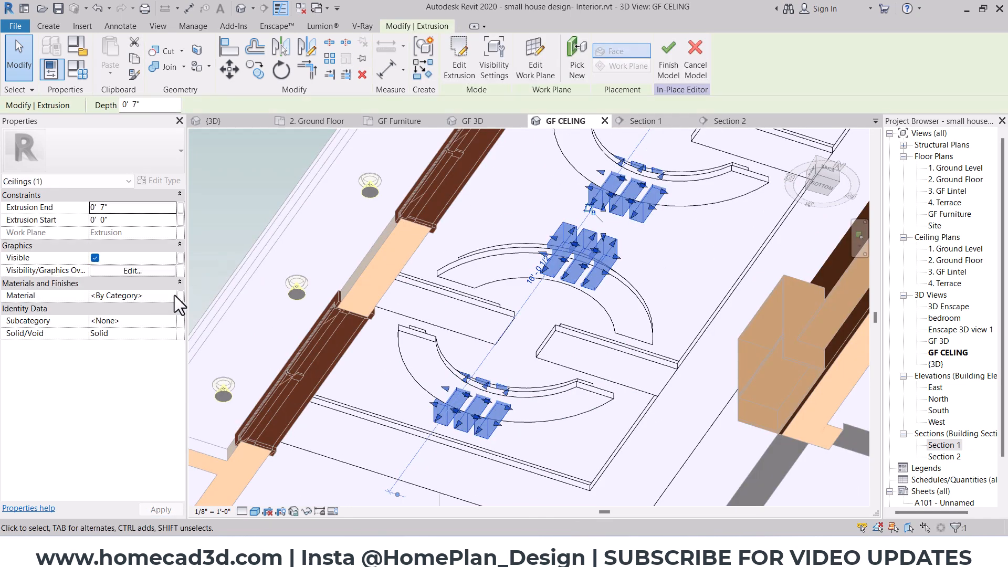
pyautogui.scroll(-2, 475, 360)
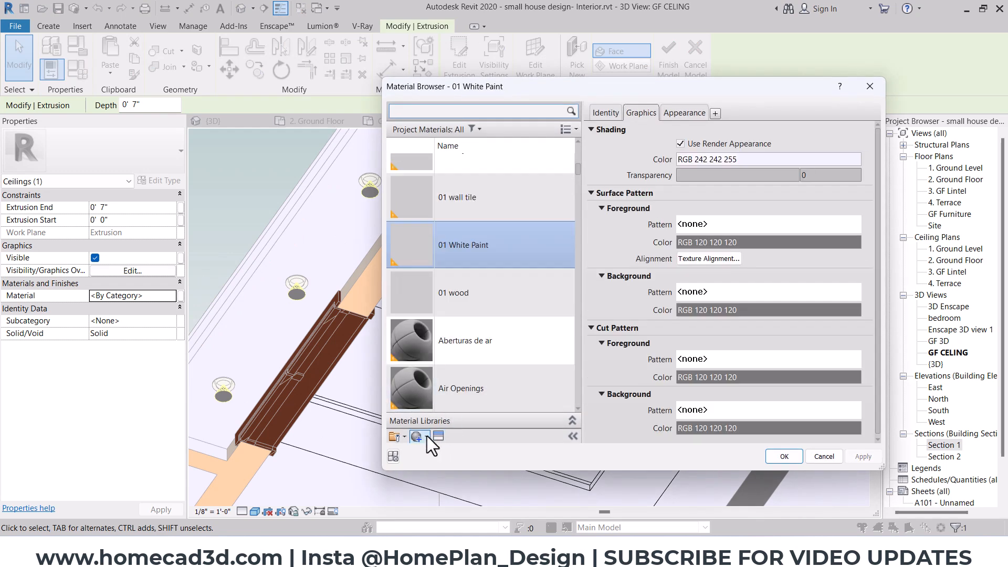
pyautogui.click(425, 436)
pyautogui.click(461, 449)
pyautogui.click(607, 109)
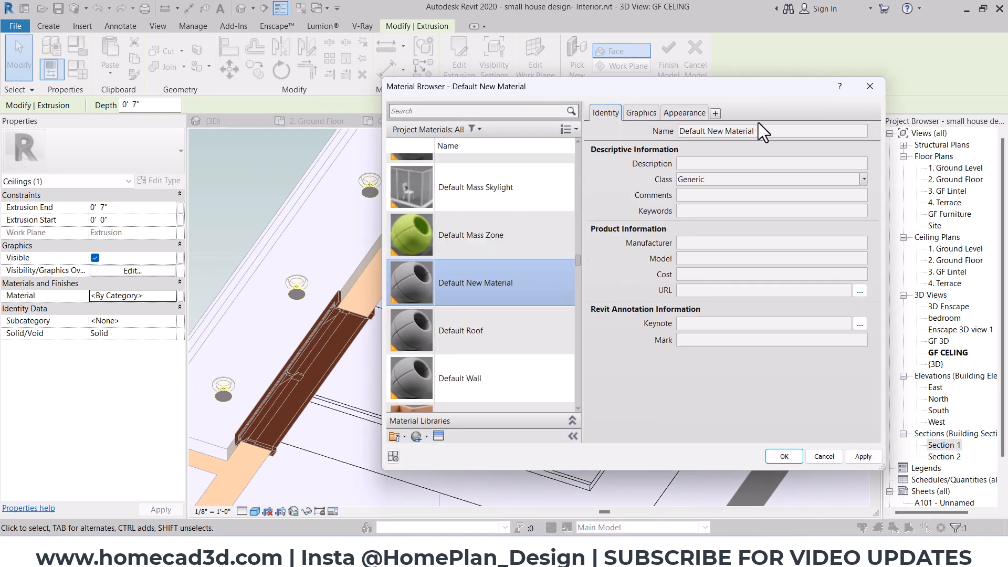
pyautogui.tripleClick(780, 132)
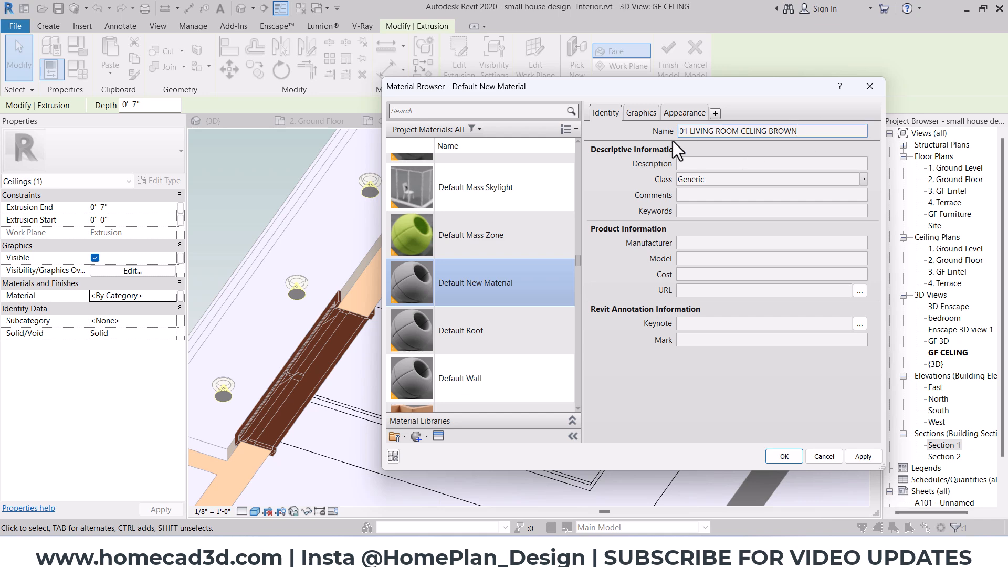
# Replace the new material's appearance with the Sienna asset from the Appearance Library's Wall Paint category.
pyautogui.click(648, 113)
pyautogui.click(684, 111)
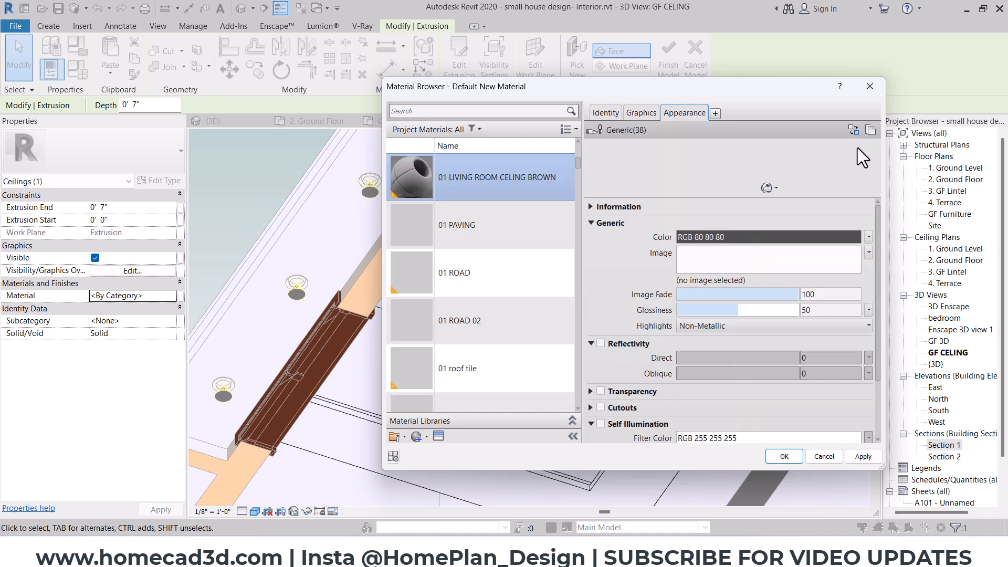
pyautogui.click(854, 130)
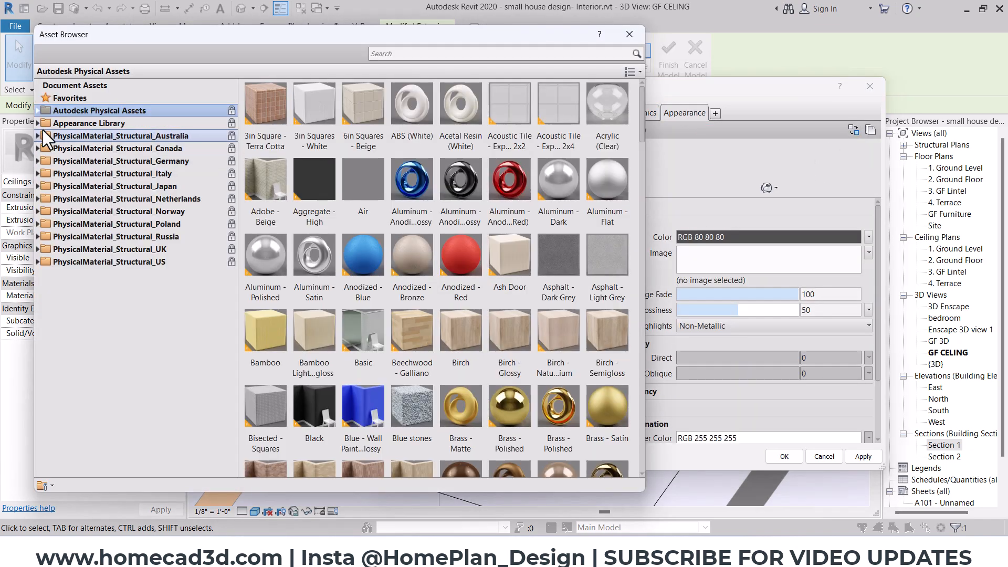
pyautogui.click(38, 124)
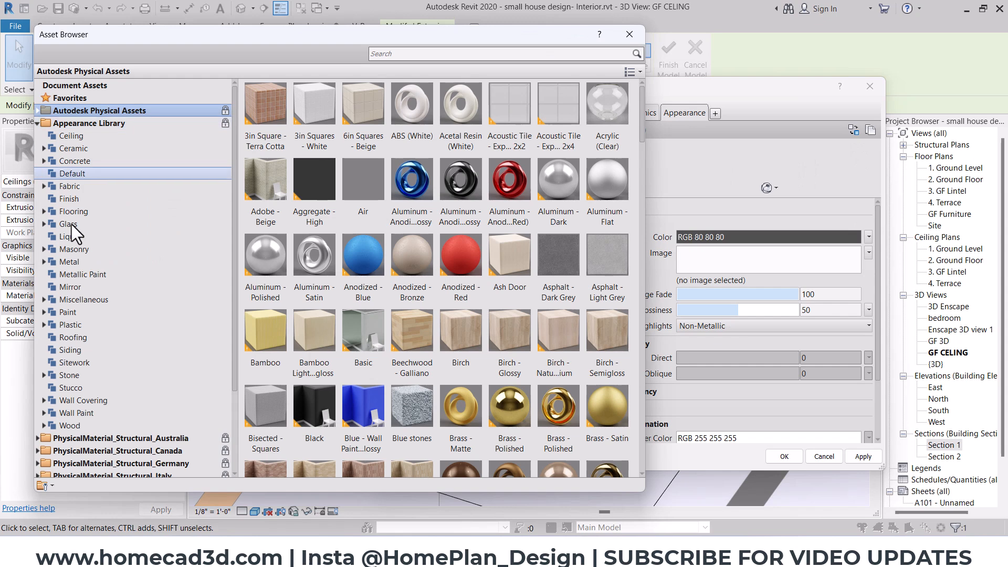
pyautogui.click(74, 412)
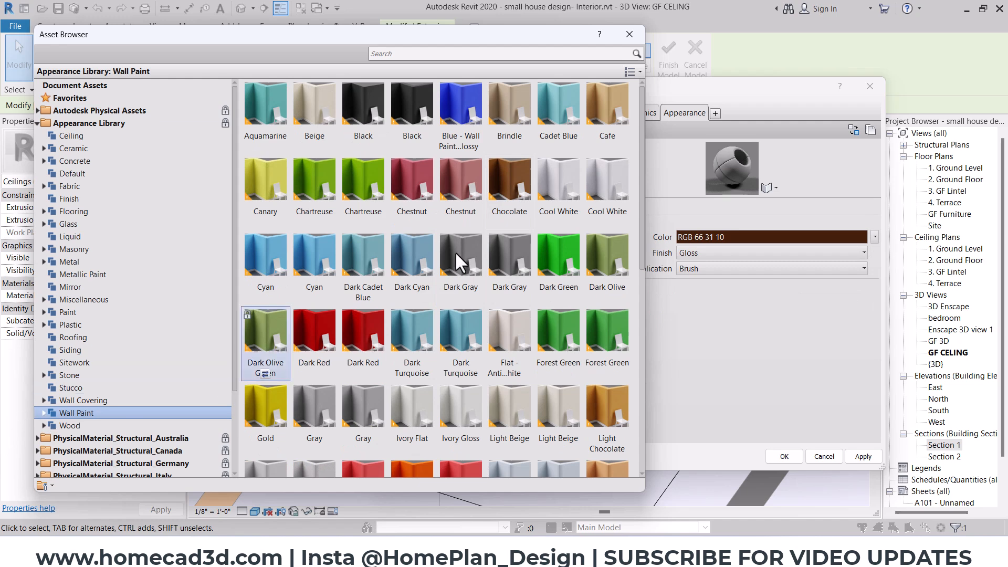
pyautogui.scroll(-3, 502, 247)
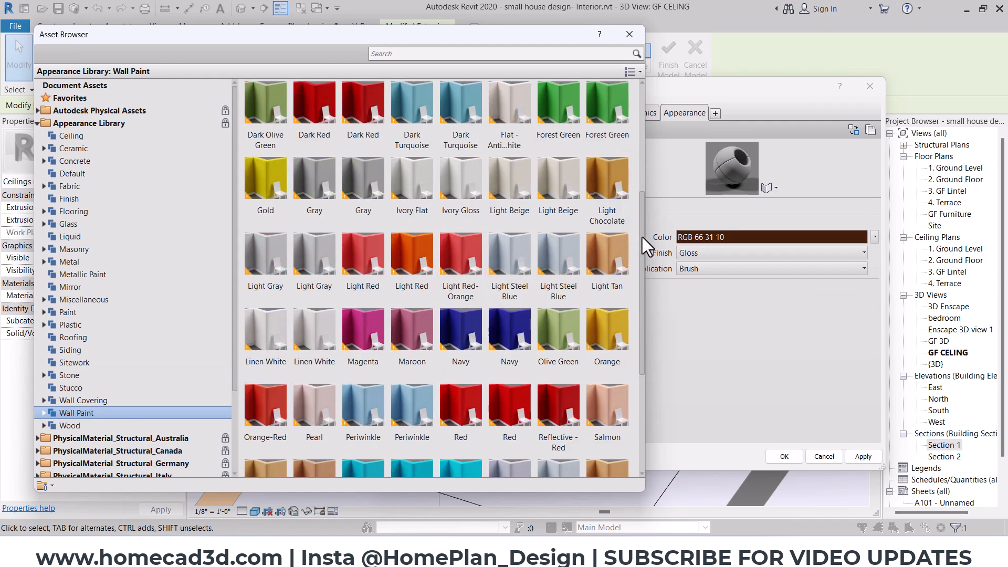
pyautogui.scroll(-2, 642, 238)
pyautogui.moveTo(641, 263); pyautogui.dragTo(641, 275)
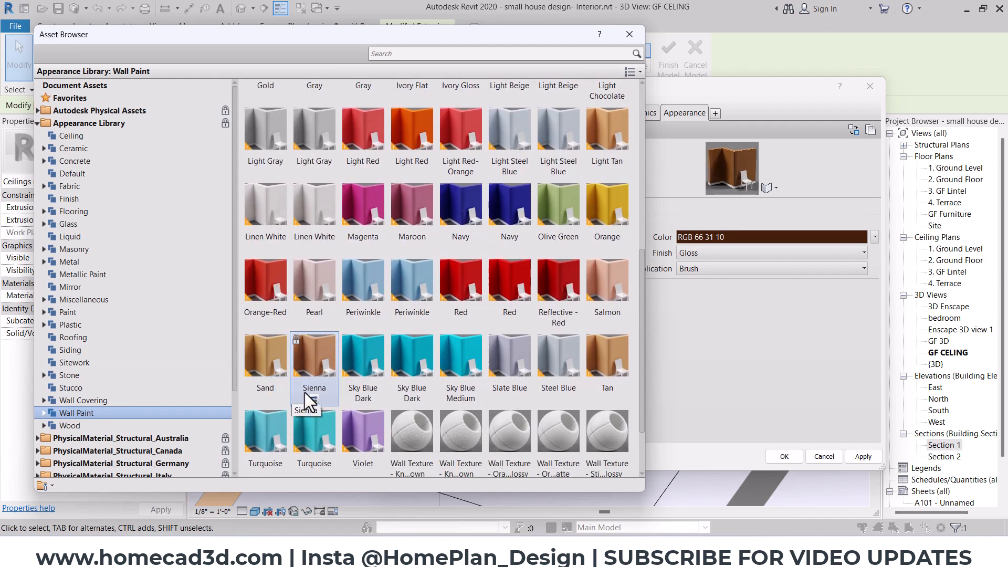
pyautogui.click(314, 399)
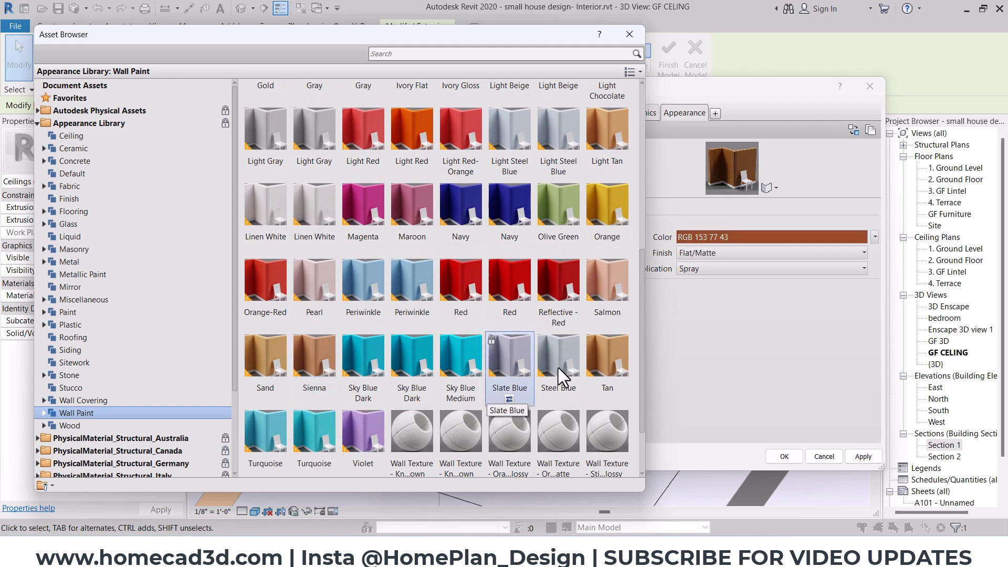
pyautogui.click(629, 35)
# Darken the material's wall paint colour to RGB 142 71 40 and assign the material to the bars.
pyautogui.click(764, 235)
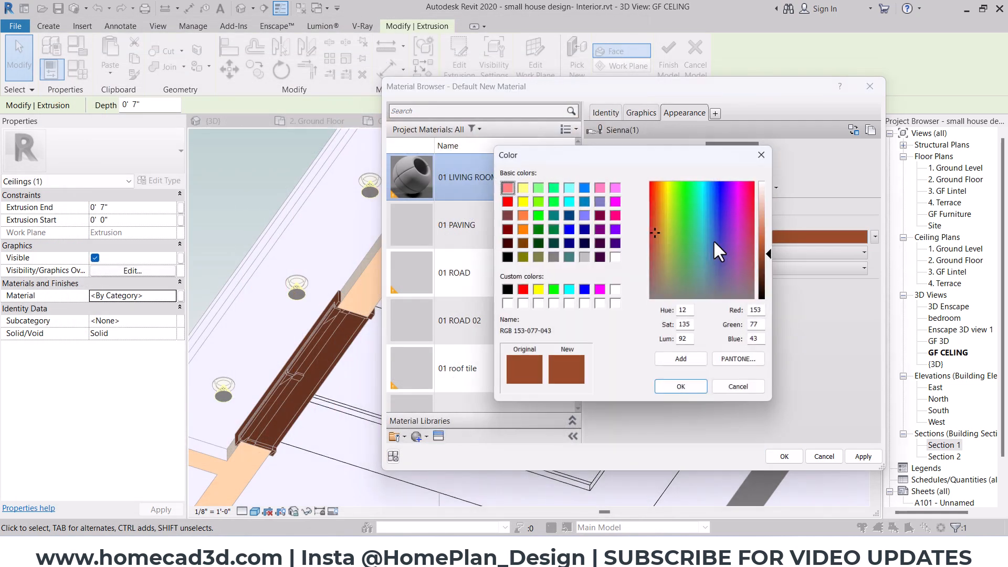
pyautogui.click(772, 257)
pyautogui.click(682, 390)
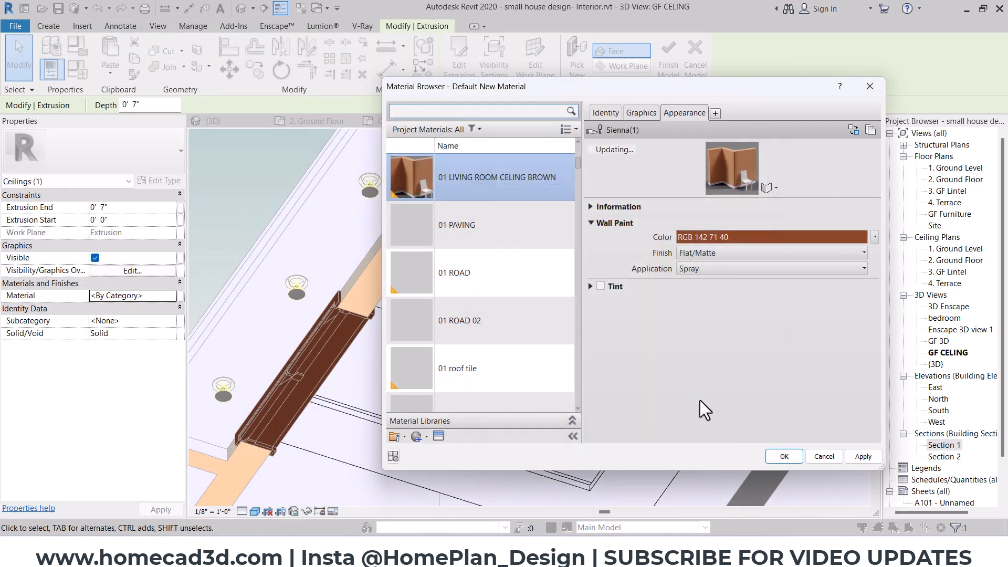
pyautogui.click(783, 456)
pyautogui.press('Escape')
# Finish the in-place ceiling model and orient the view straight from below.
pyautogui.scroll(-2, 401, 263)
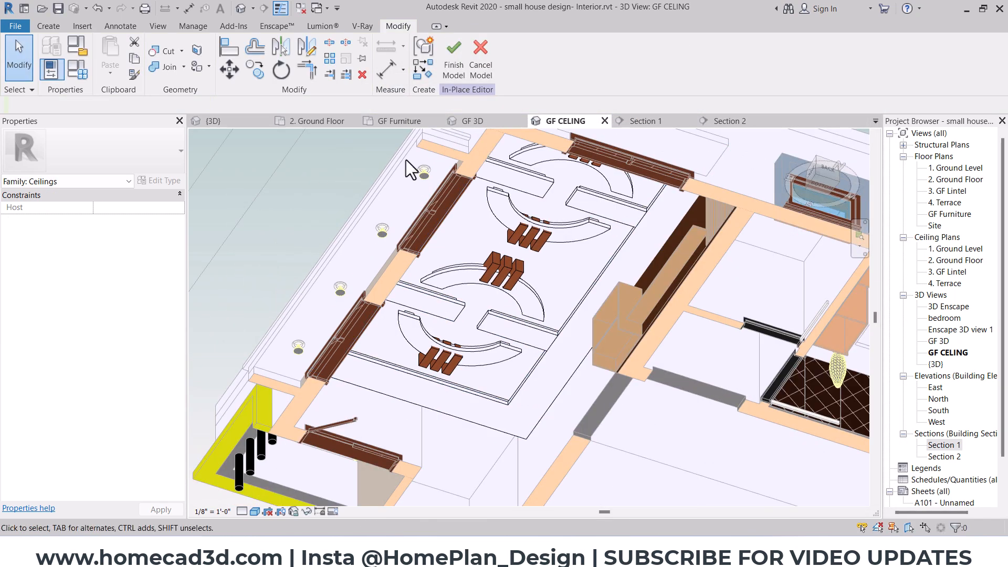
pyautogui.click(454, 59)
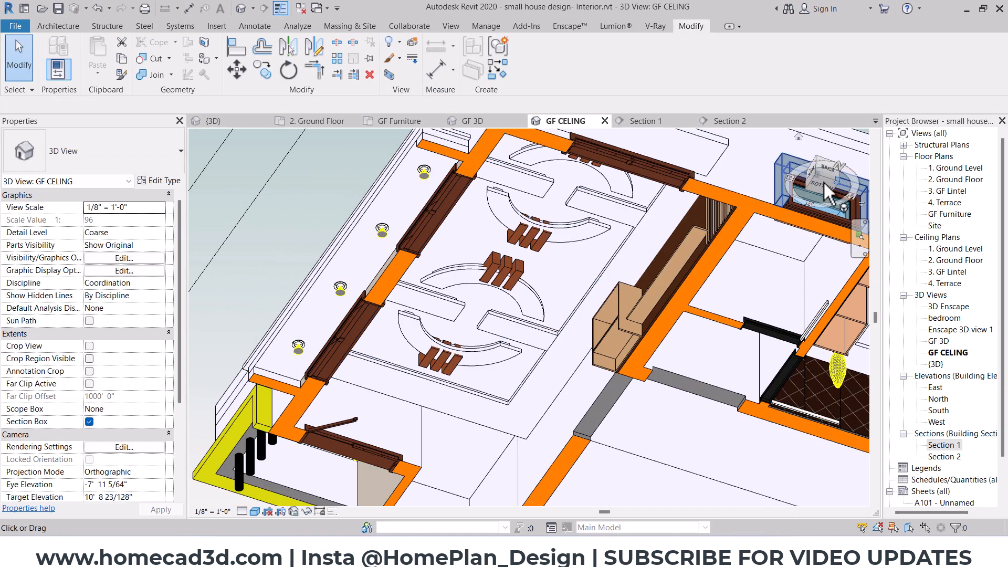
pyautogui.click(822, 184)
pyautogui.scroll(5, 566, 260)
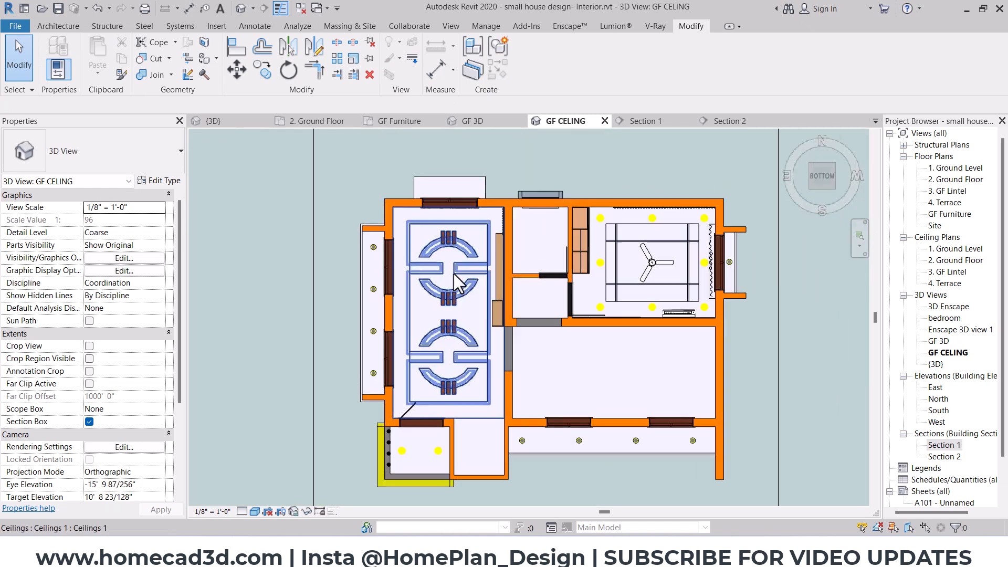
pyautogui.scroll(-2, 490, 263)
pyautogui.scroll(4, 472, 262)
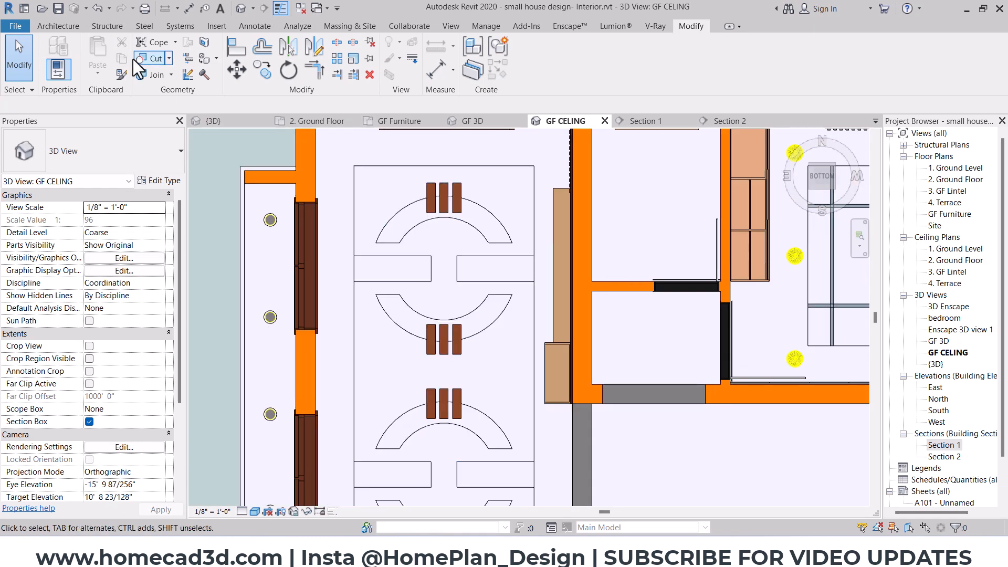
# Set the work plane by picking the living room false ceiling's face.
pyautogui.click(63, 30)
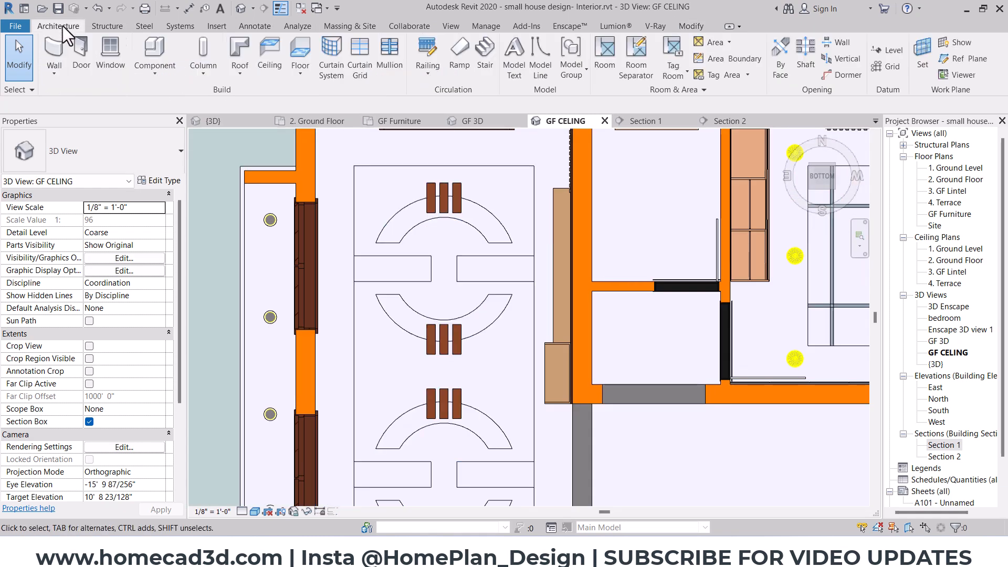
pyautogui.click(922, 58)
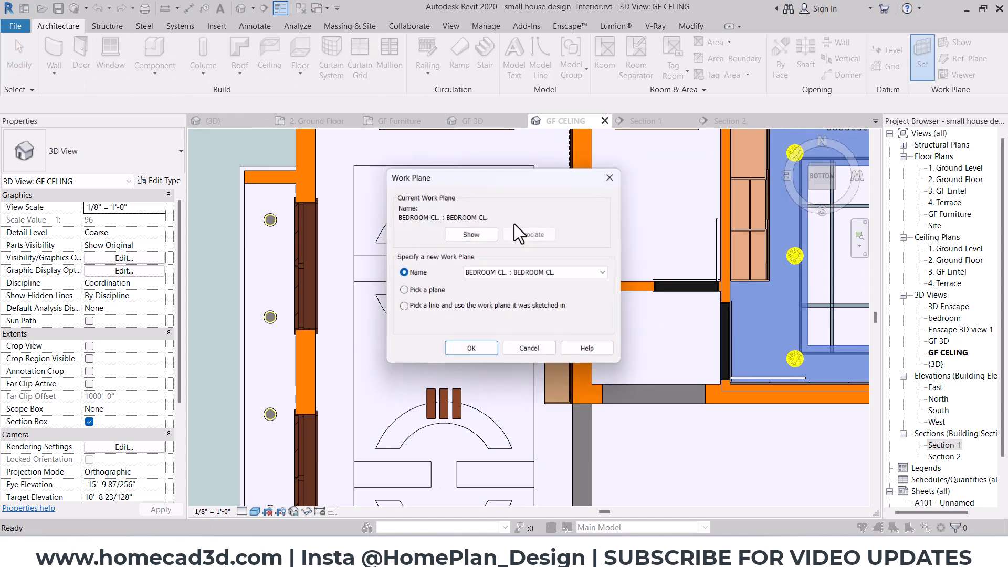
pyautogui.click(471, 350)
pyautogui.click(490, 355)
# Draw straight model lines bridging the gaps between the paired rectangular ceiling panels, at mid-height of each gap.
pyautogui.click(527, 64)
pyautogui.scroll(3, 434, 252)
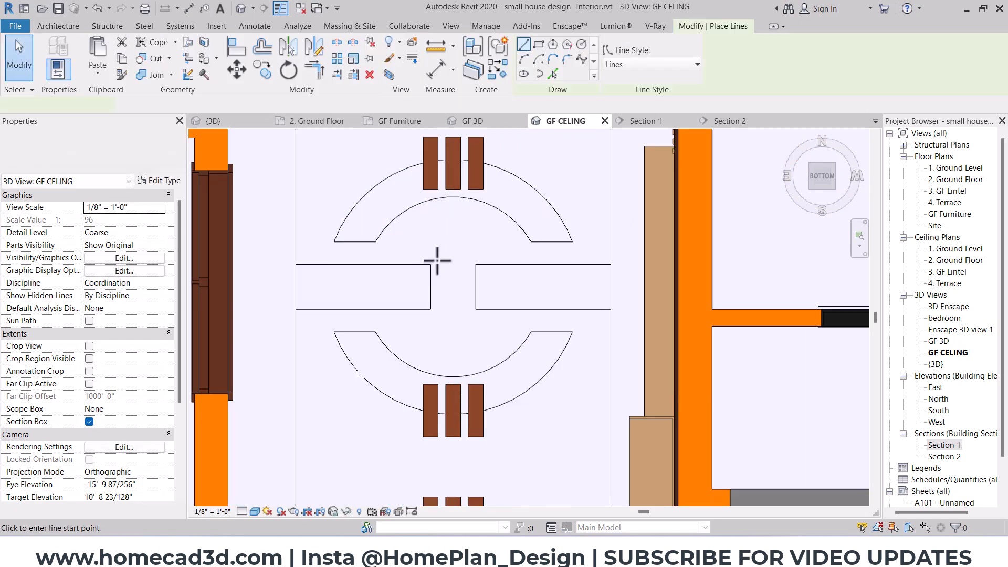
pyautogui.moveTo(523, 457); pyautogui.dragTo(531, 210, button='middle')
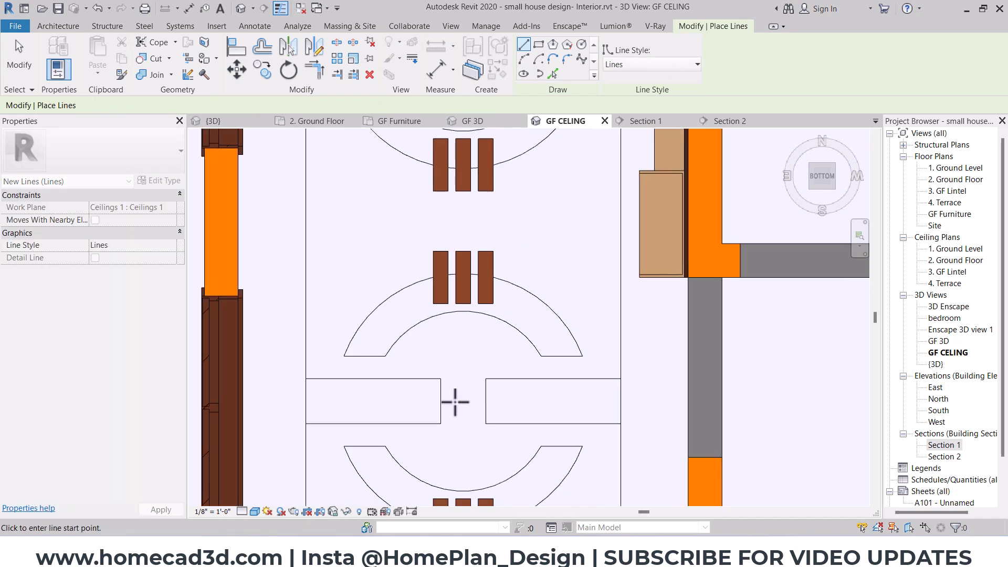
pyautogui.click(439, 402)
pyautogui.click(484, 402)
pyautogui.press('Escape')
pyautogui.scroll(-2, 431, 392)
pyautogui.press('Escape')
pyautogui.scroll(-3, 581, 355)
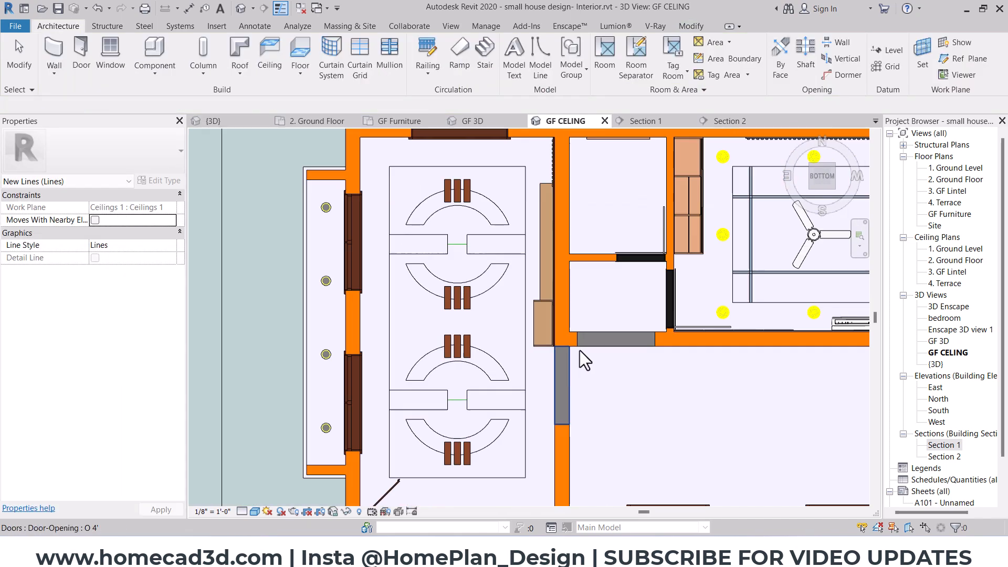
# Place another instance of the bedroom's ceiling fan at the midpoint of the guide line in the upper ceiling pattern.
pyautogui.click(719, 269)
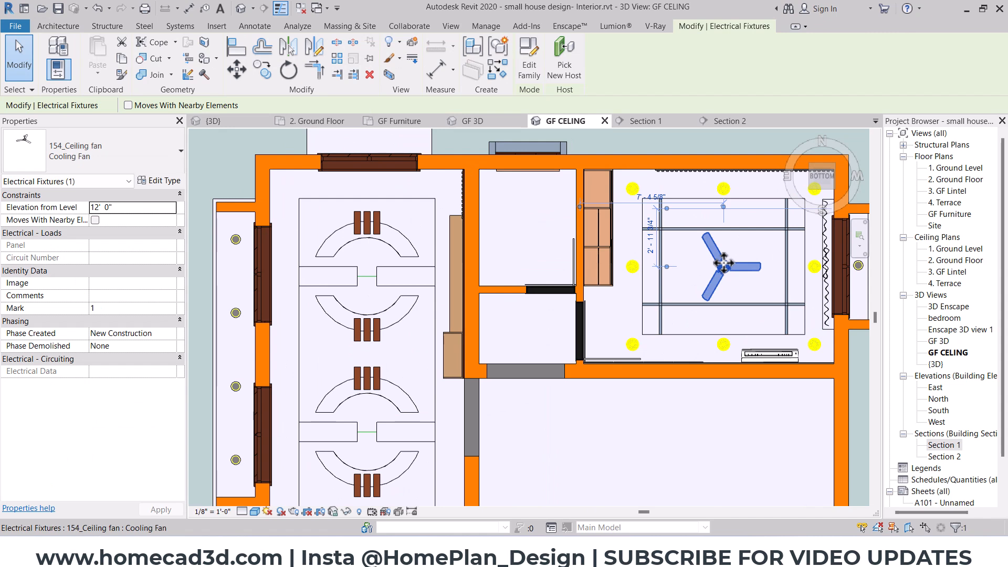
pyautogui.click(495, 71)
pyautogui.scroll(3, 366, 273)
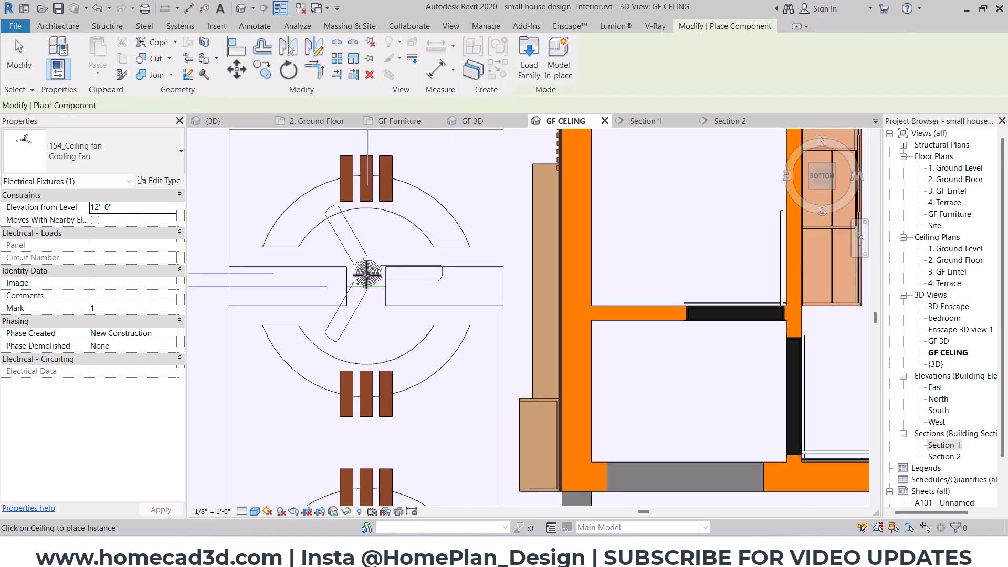
pyautogui.scroll(5, 366, 273)
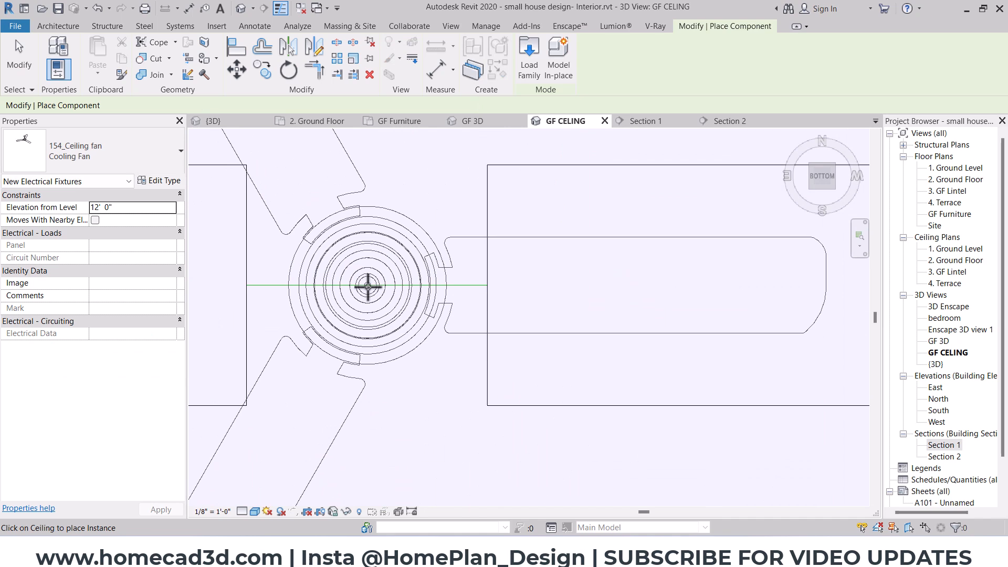
pyautogui.scroll(-5, 367, 286)
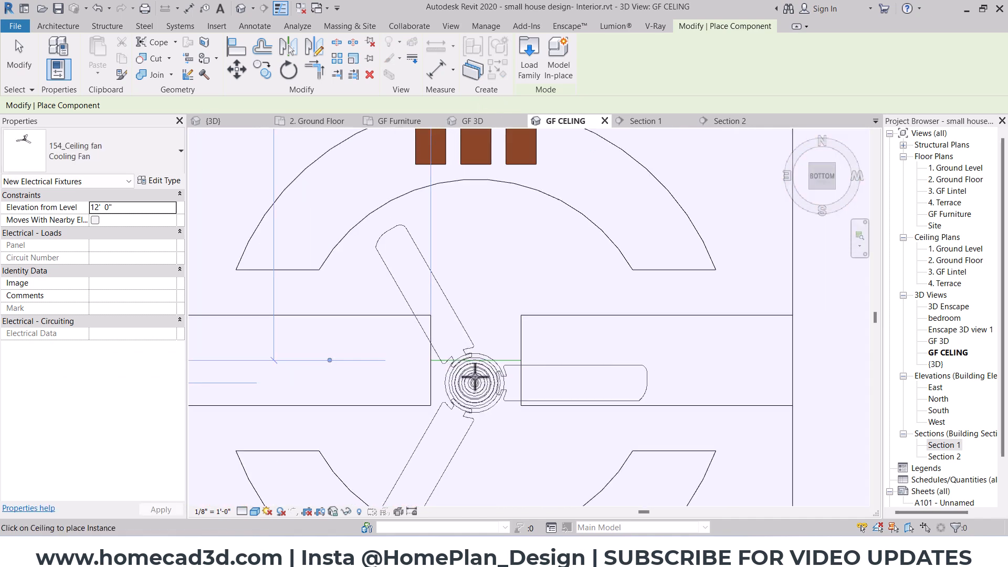
pyautogui.scroll(4, 475, 379)
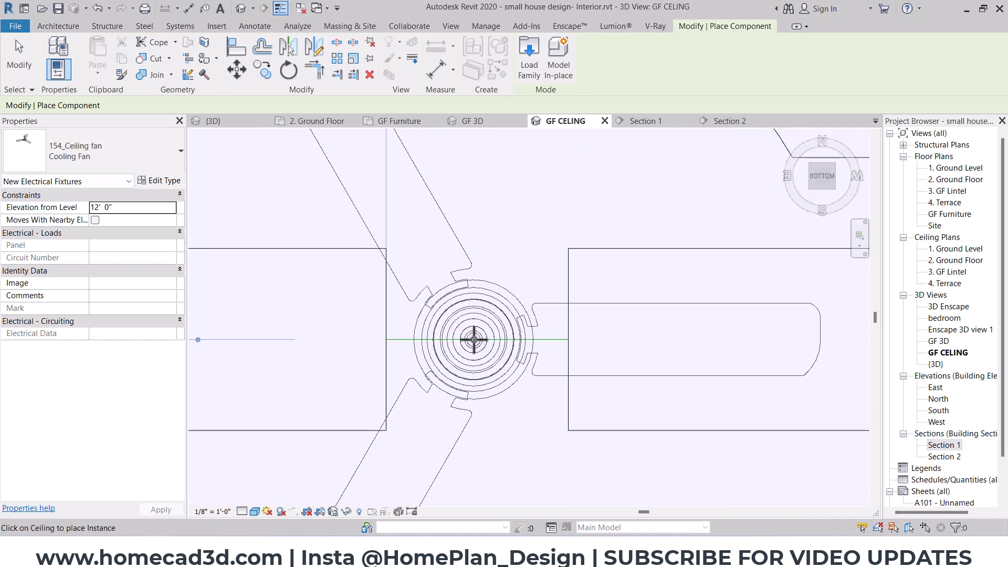
pyautogui.click(474, 340)
pyautogui.scroll(-5, 462, 353)
pyautogui.press('Escape')
# Place a second ceiling fan at the centre of the lower ceiling pattern and rotate it 90 degrees.
pyautogui.moveTo(465, 221); pyautogui.dragTo(477, 325, button='middle')
pyautogui.click(453, 415)
pyautogui.press('space')
pyautogui.press('Escape')
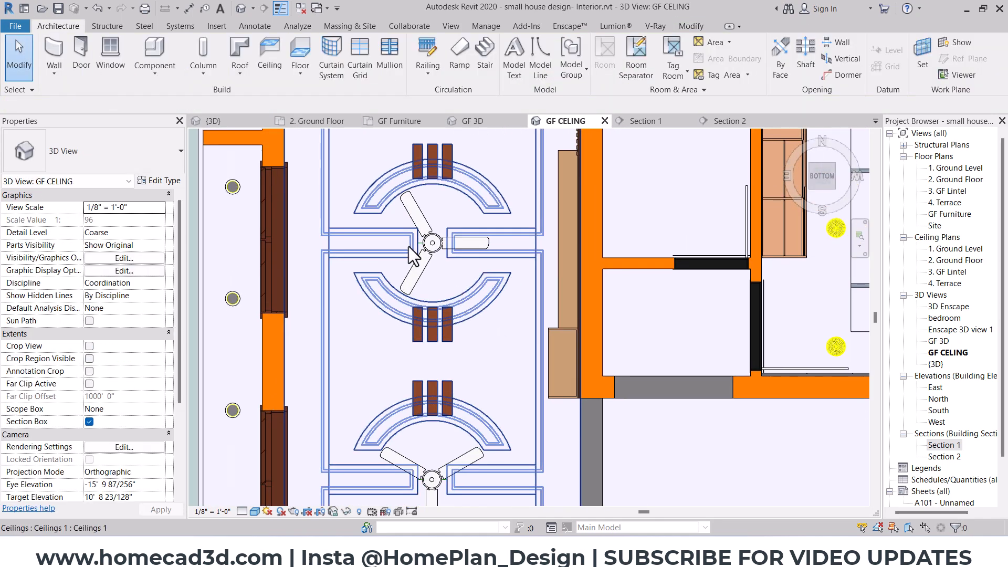
# Delete the short guide lines behind the two living room fans.
pyautogui.scroll(5, 414, 247)
pyautogui.click(444, 241)
pyautogui.press('Escape')
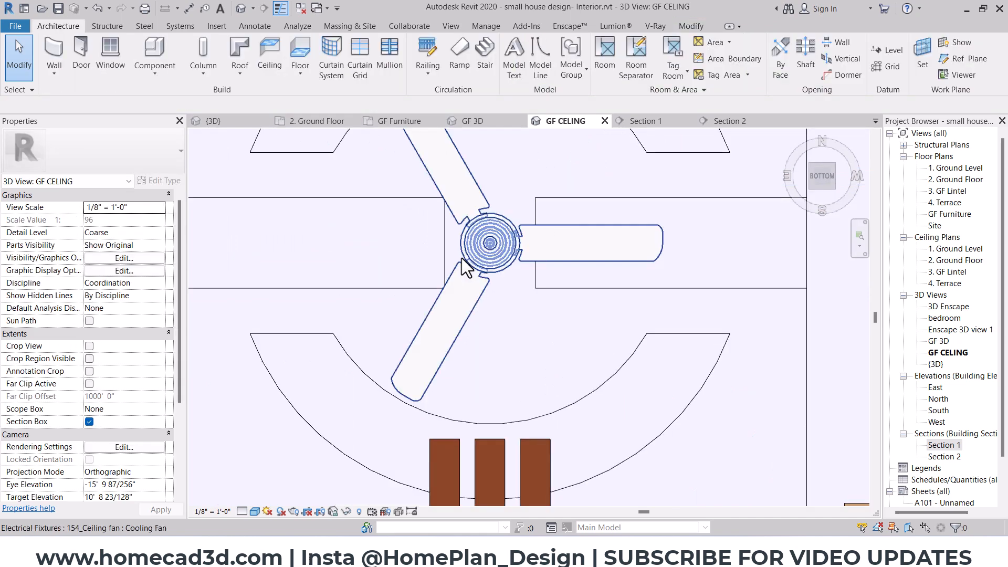
pyautogui.scroll(-5, 462, 257)
pyautogui.scroll(6, 562, 324)
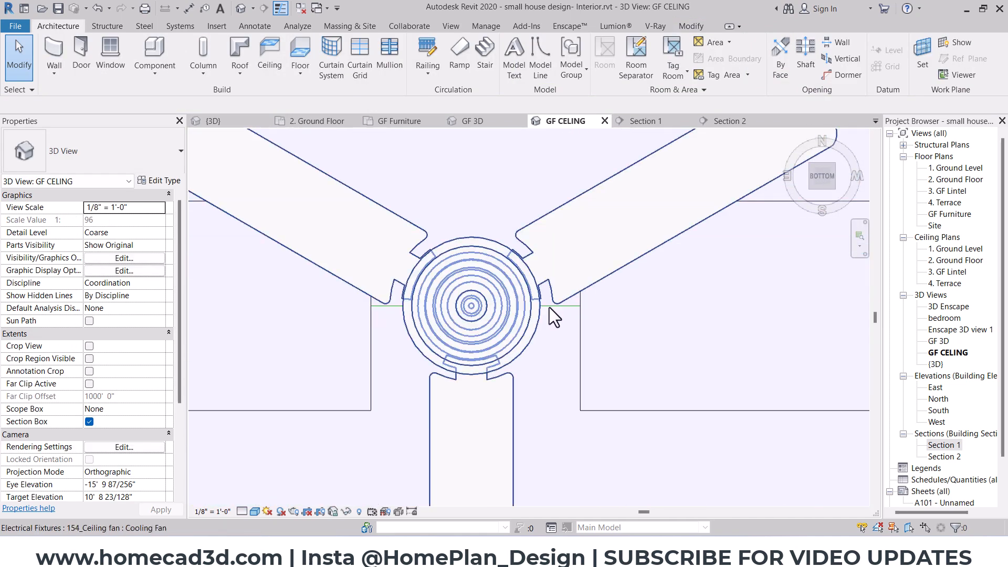
pyautogui.scroll(-5, 546, 307)
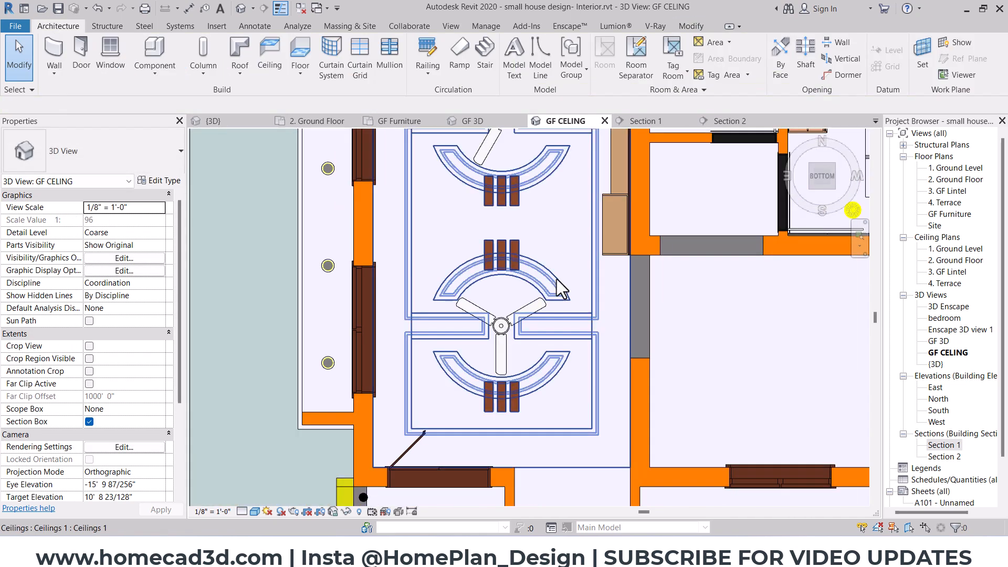
# Pick the living room ceiling as work plane and draw a model-line rectangle offset 6" outward from the recess outline.
pyautogui.moveTo(604, 222); pyautogui.dragTo(574, 292, button='middle')
pyautogui.scroll(-1, 572, 289)
pyautogui.moveTo(559, 258); pyautogui.dragTo(555, 282, button='middle')
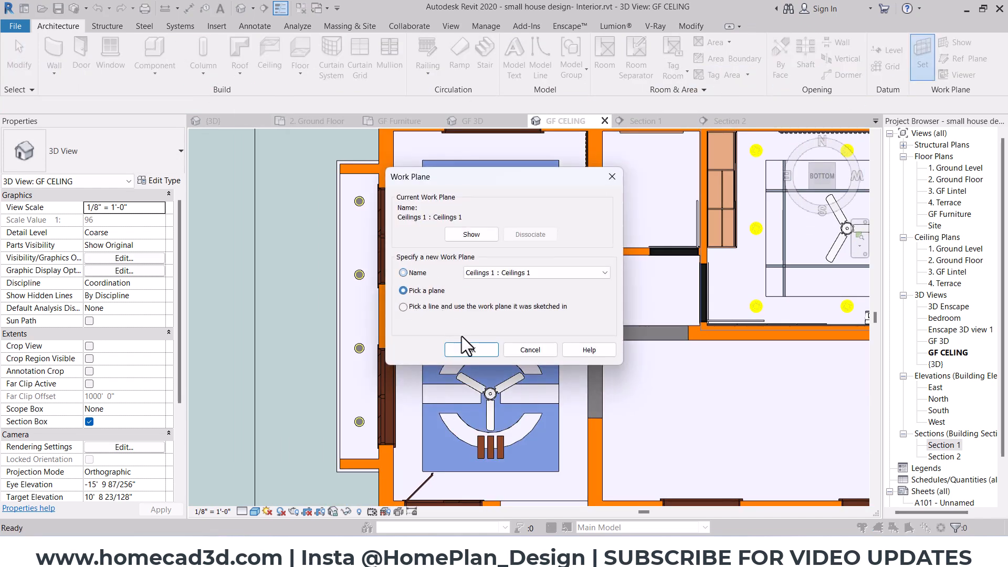
pyautogui.click(469, 349)
pyautogui.click(432, 157)
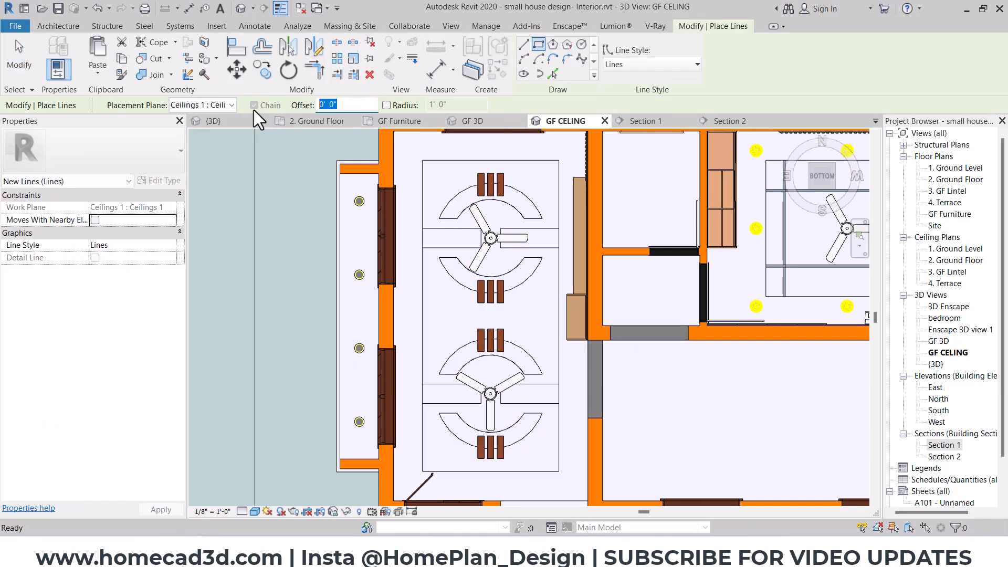
pyautogui.write('6"')
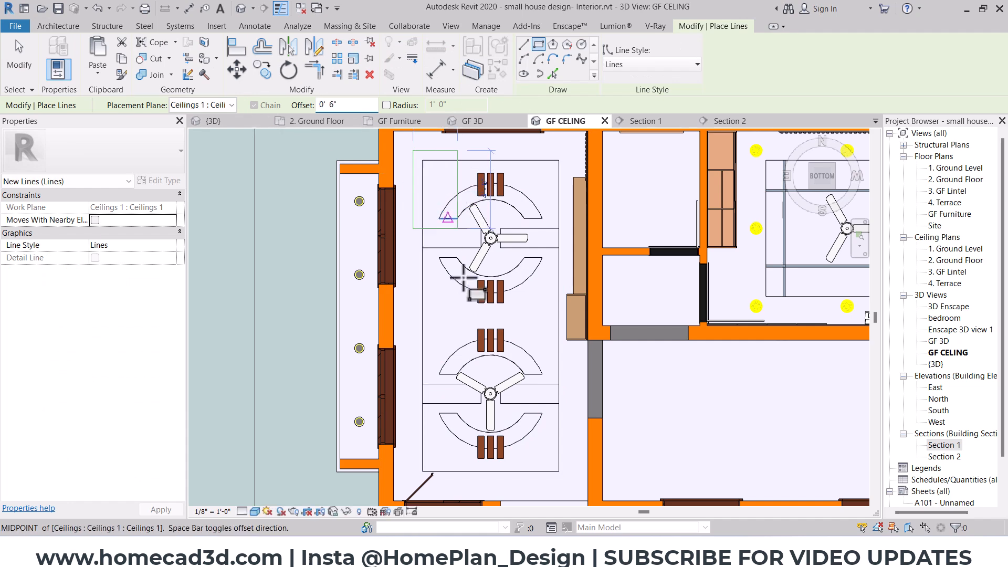
pyautogui.click(558, 471)
pyautogui.press('Escape')
pyautogui.press('Escape')
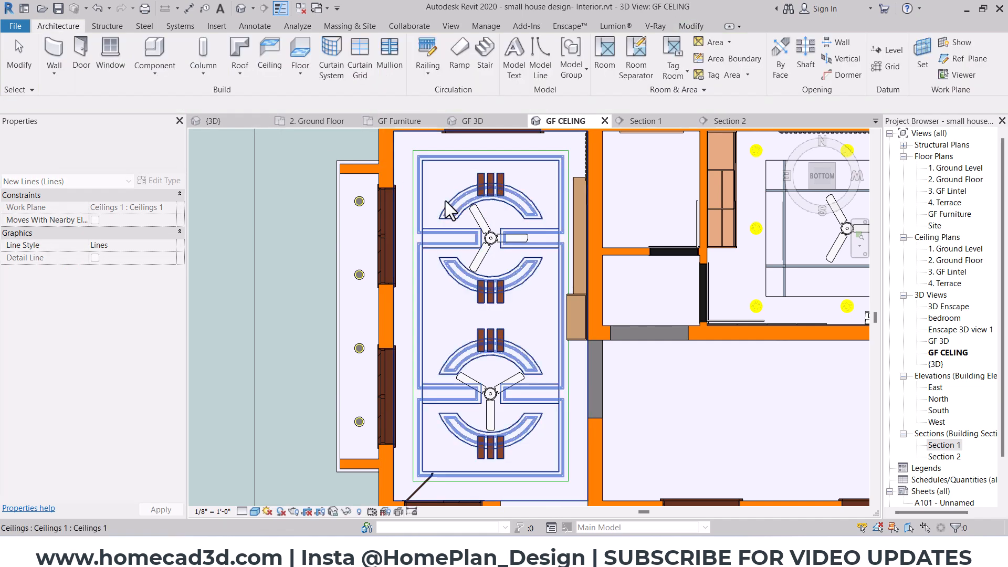
# Array the rectangle's upper short line to its opposite end as 5 evenly spaced lines.
pyautogui.click(467, 150)
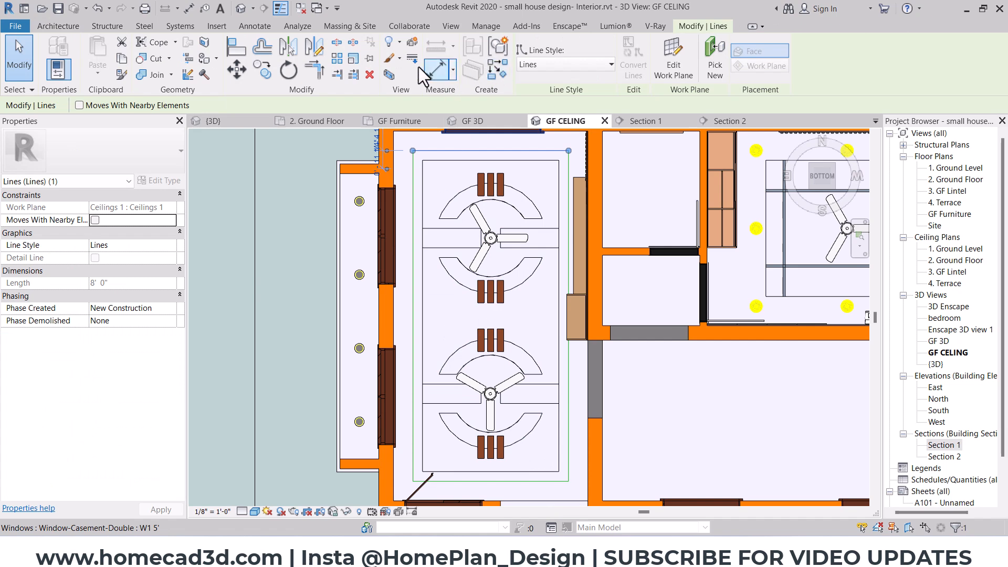
pyautogui.click(340, 58)
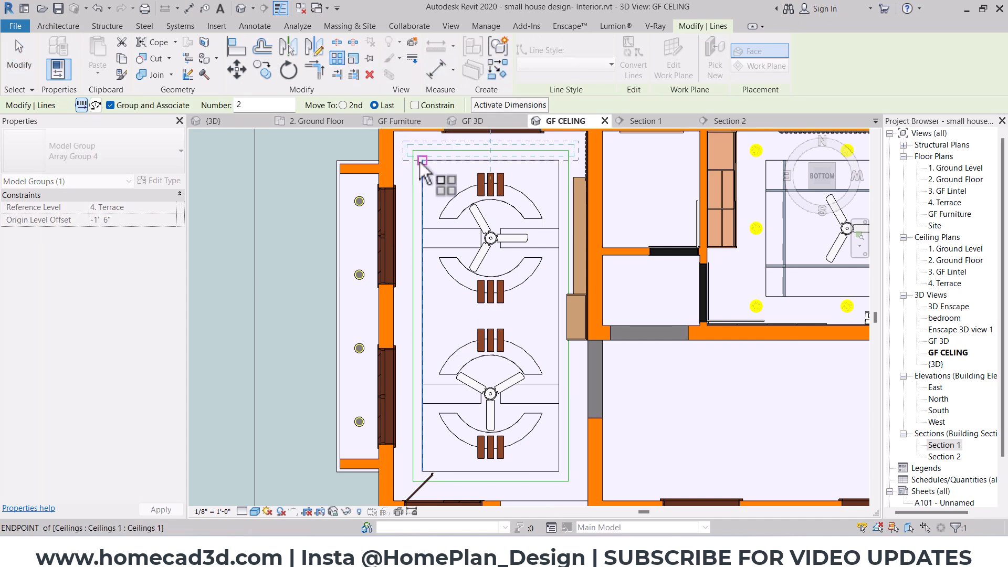
pyautogui.click(414, 170)
pyautogui.click(413, 482)
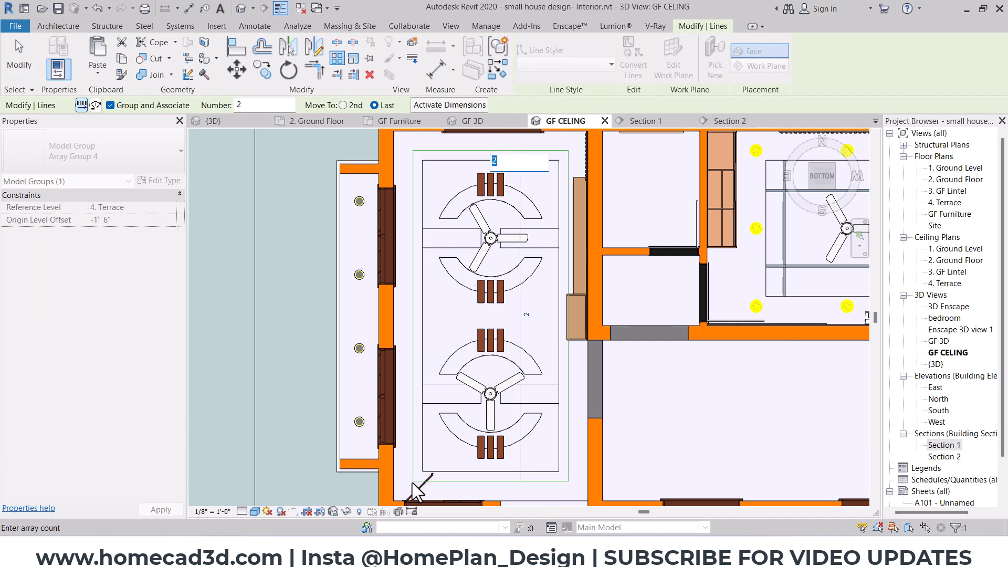
pyautogui.press('Return')
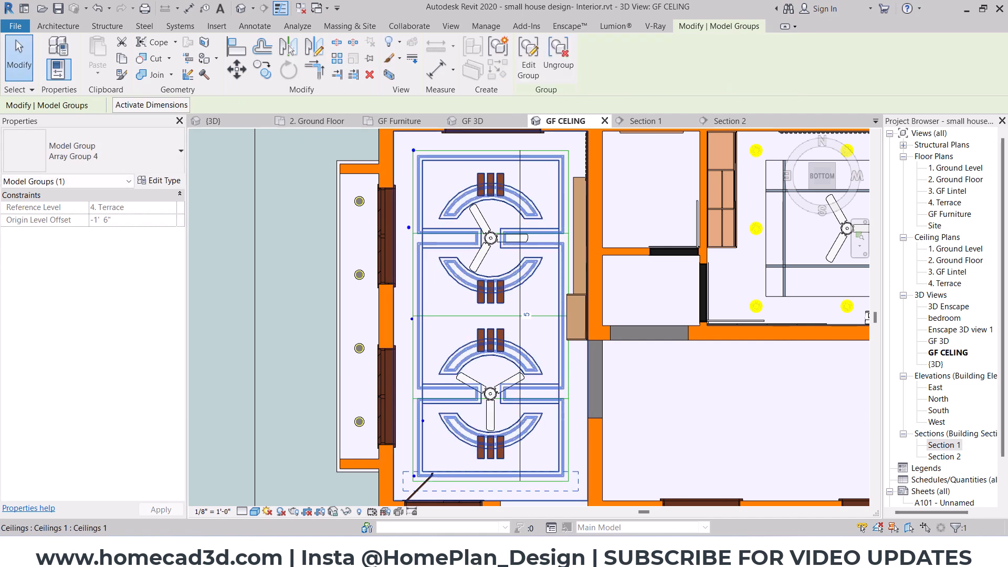
pyautogui.press('Escape')
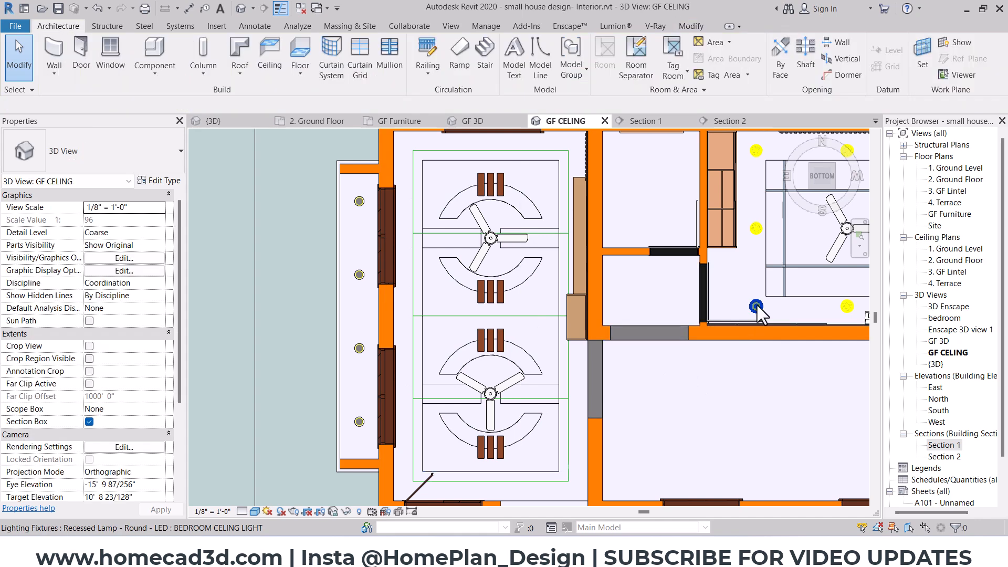
# Place another instance of the bedroom's recessed LED lamp at the guide rectangle's upper window-side corner.
pyautogui.click(756, 306)
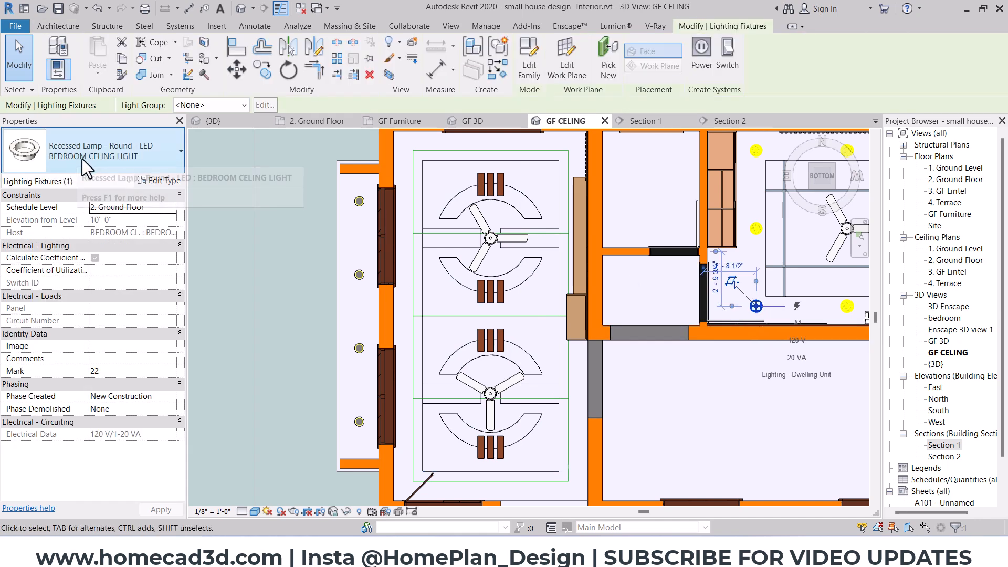
pyautogui.click(500, 67)
pyautogui.scroll(5, 412, 158)
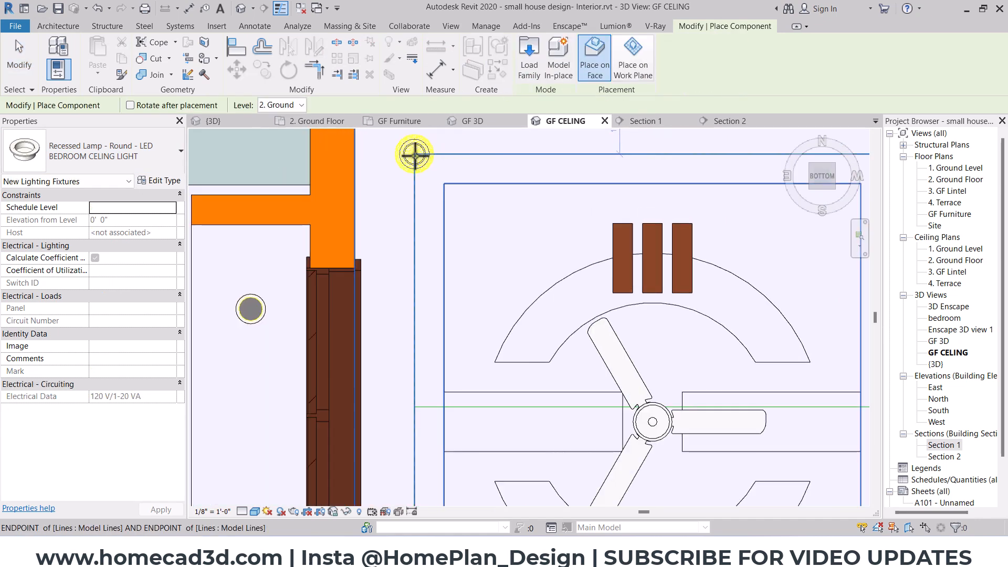
pyautogui.click(414, 154)
pyautogui.press('Escape')
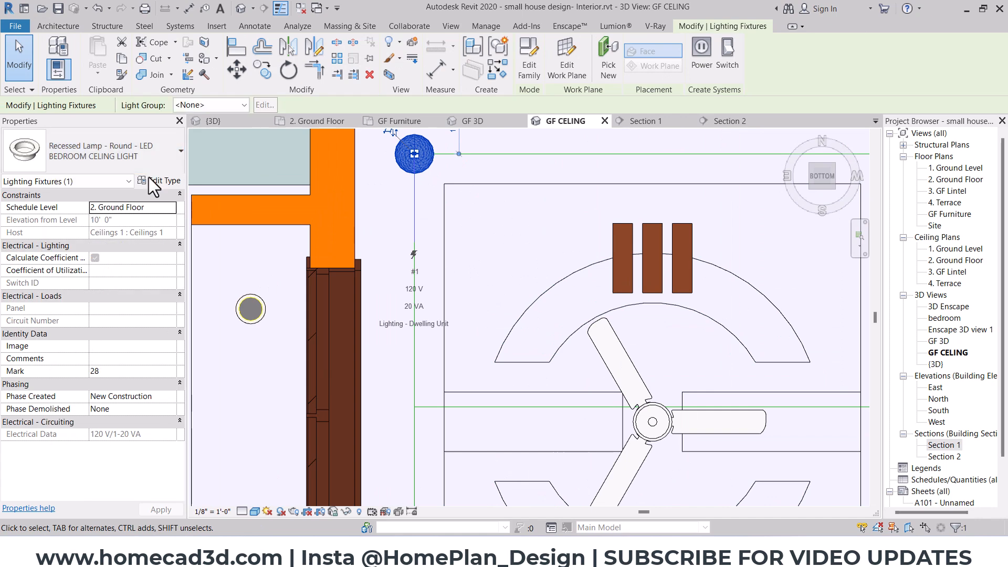
# Duplicate the placed lamp's type as LIVING CELING LIGHT.
pyautogui.click(158, 181)
pyautogui.click(975, 111)
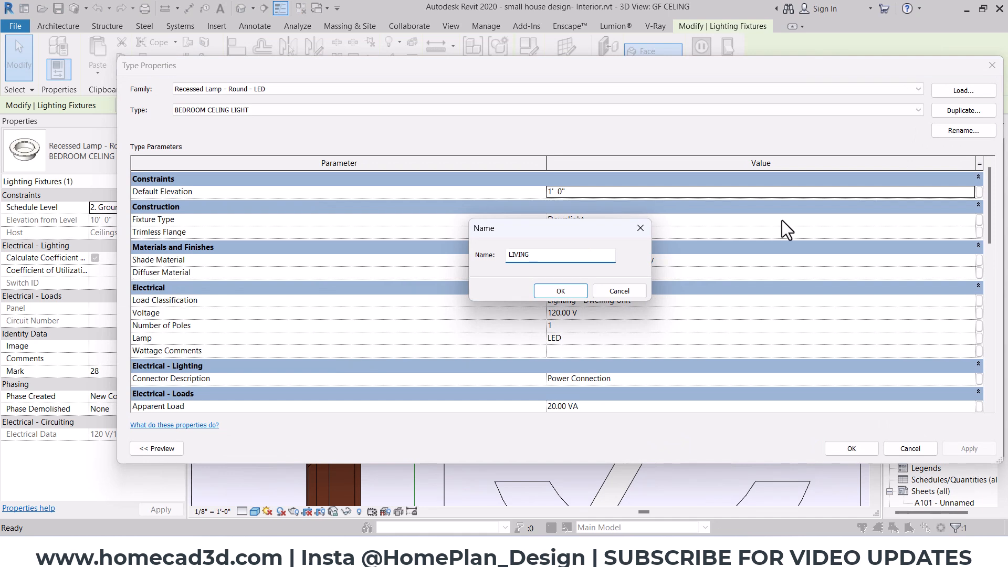
pyautogui.write('LIVING CELING LIGHT')
pyautogui.press('Return')
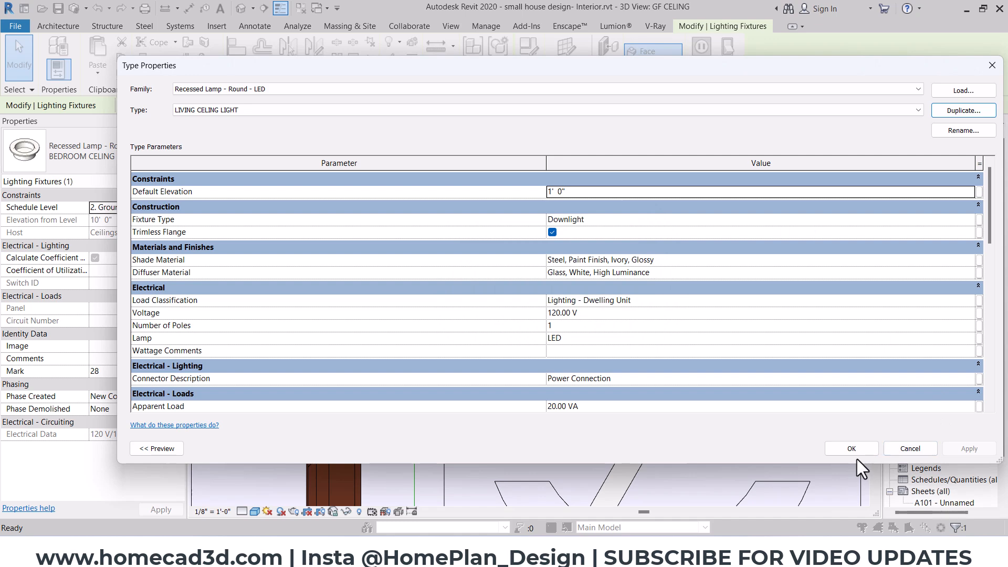
pyautogui.click(845, 450)
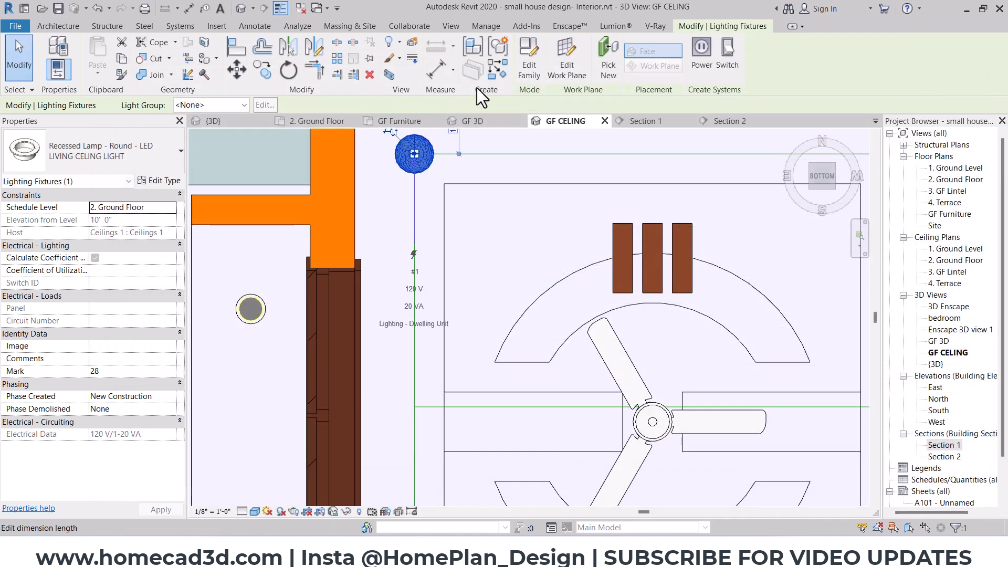
# Place LIVING CELING LIGHT lamps at the midpoint and the other corner of the guide rectangle's upper edge.
pyautogui.scroll(-2, 402, 261)
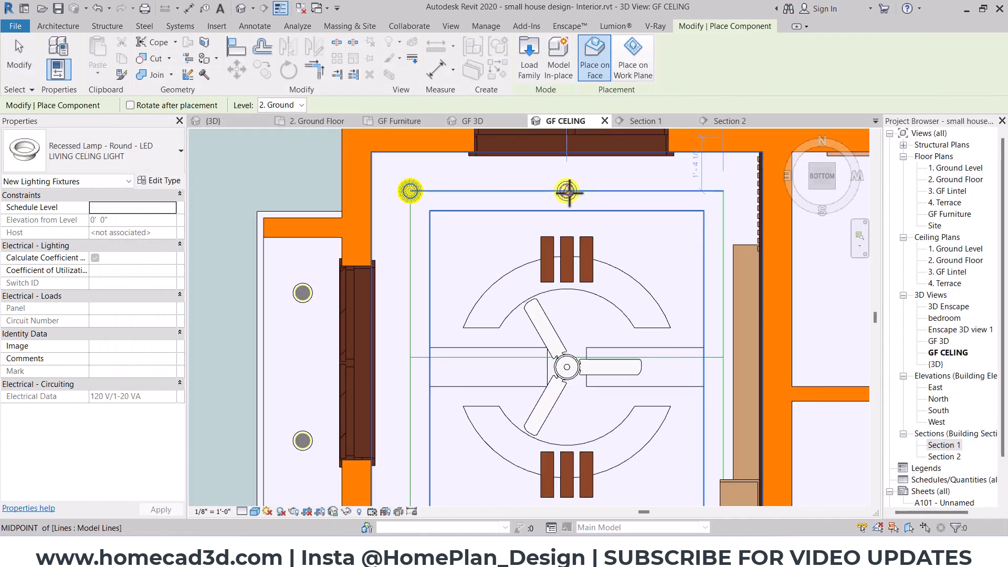
pyautogui.click(722, 190)
pyautogui.press('Escape')
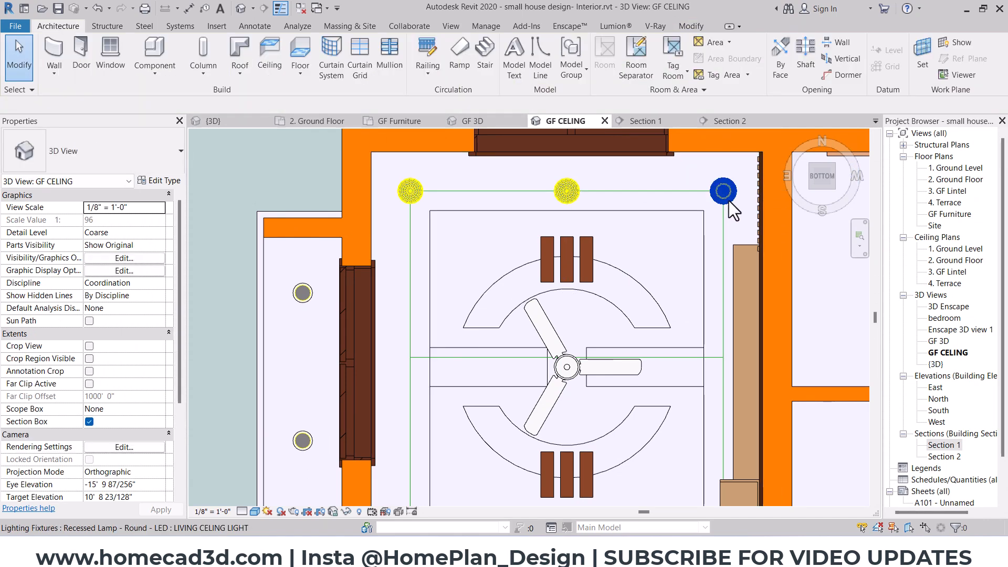
# Copy the guide rectangle's two upper corner lamps to both ends of each remaining cross guide line.
pyautogui.click(717, 201)
pyautogui.keyDown('ctrl'); pyautogui.click(402, 202); pyautogui.keyUp('ctrl')
pyautogui.click(262, 68)
pyautogui.scroll(4, 407, 193)
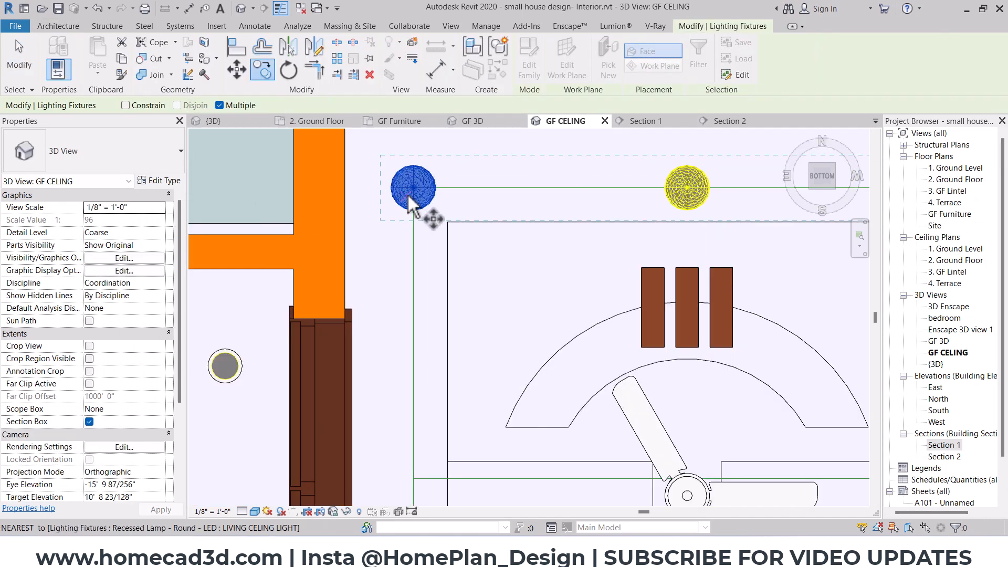
pyautogui.click(469, 184)
pyautogui.scroll(-2, 469, 251)
pyautogui.moveTo(483, 403); pyautogui.dragTo(479, 209, button='middle')
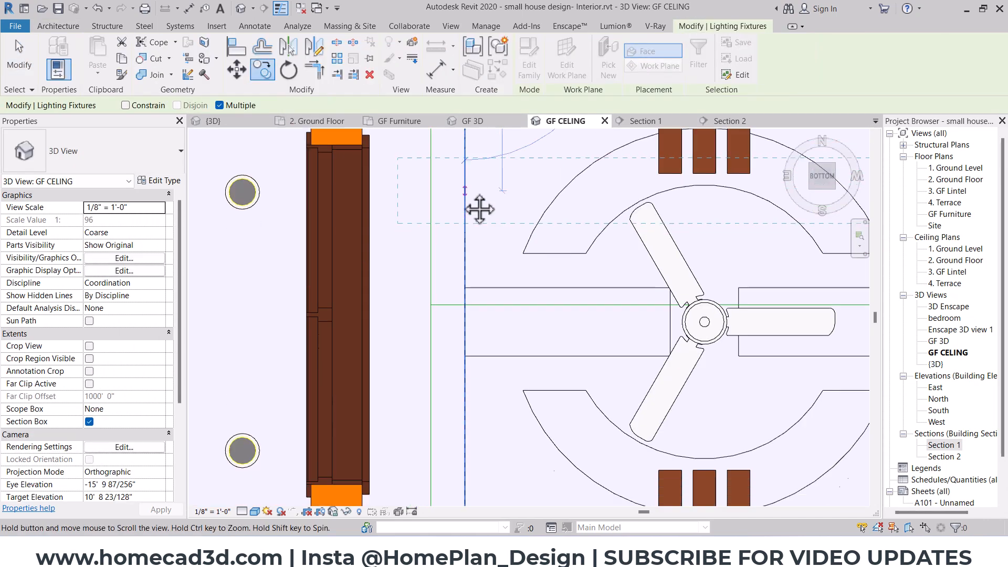
pyautogui.click(464, 304)
pyautogui.scroll(-4, 471, 392)
pyautogui.moveTo(491, 382); pyautogui.dragTo(493, 135, button='middle')
pyautogui.scroll(1, 475, 238)
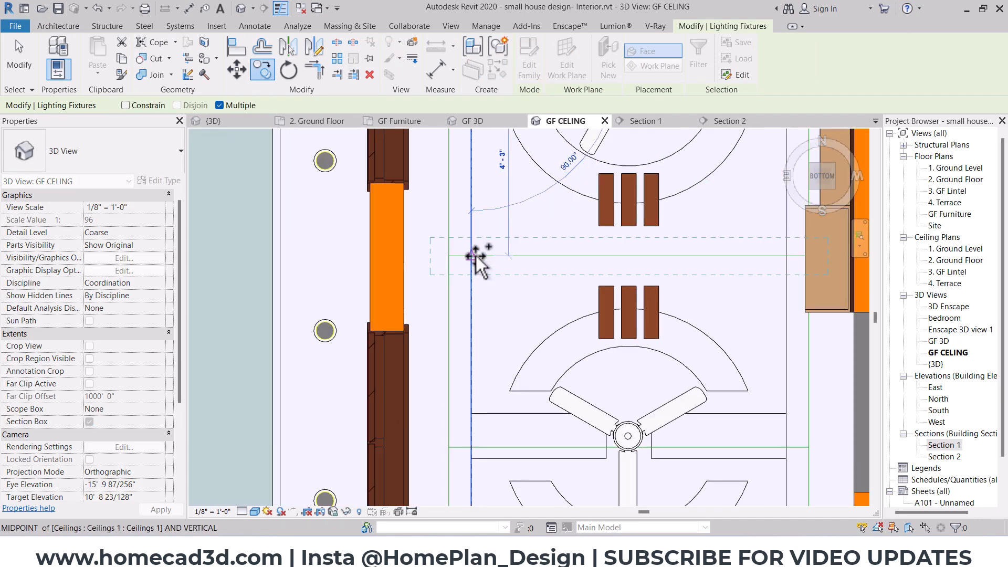
pyautogui.moveTo(495, 365); pyautogui.dragTo(496, 167, button='middle')
pyautogui.click(471, 247)
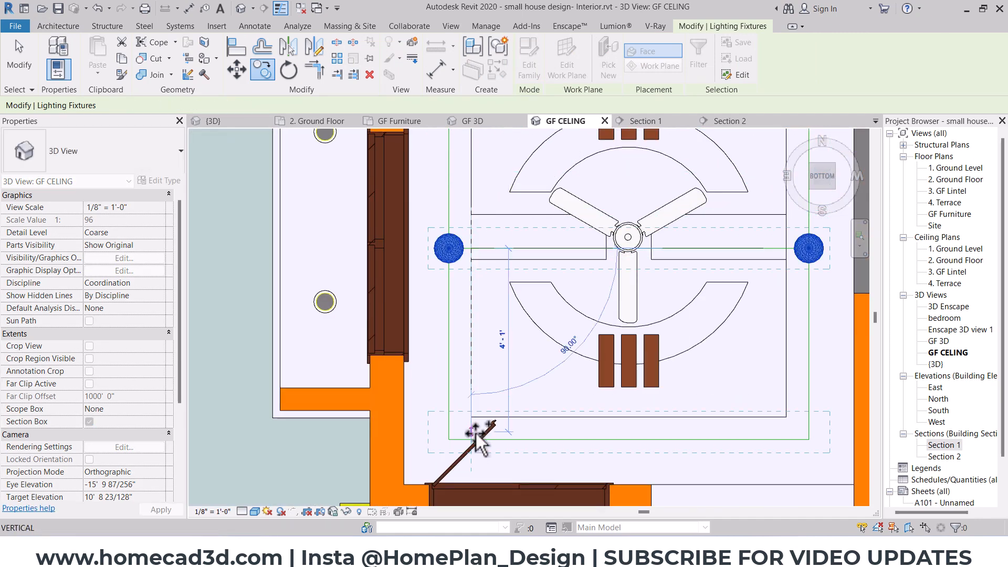
pyautogui.scroll(4, 474, 437)
pyautogui.click(462, 444)
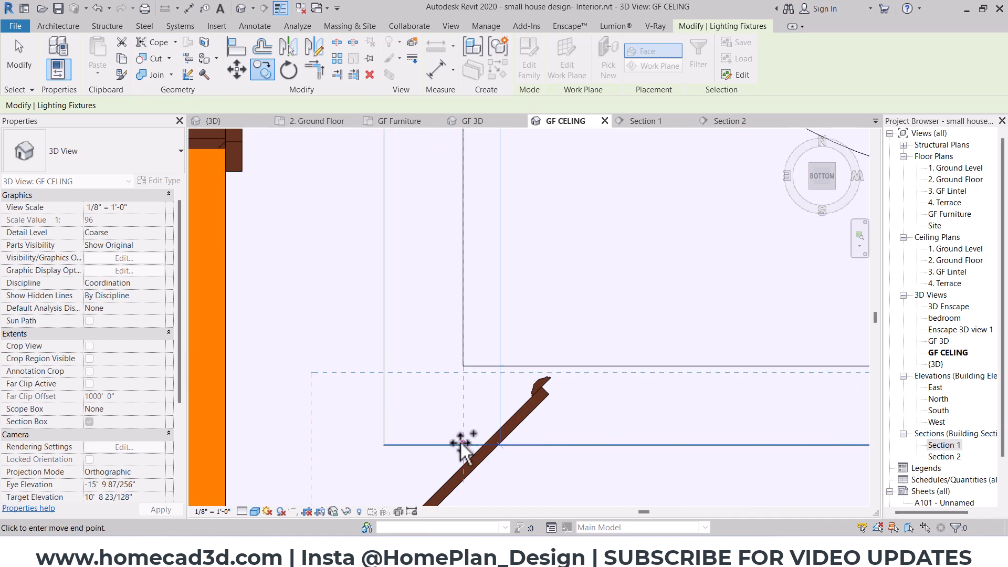
pyautogui.press('Escape')
# Place a matching LIVING CELING LIGHT lamp at the midpoint of the guide rectangle's lower edge.
pyautogui.scroll(-2, 416, 431)
pyautogui.click(411, 428)
pyautogui.click(497, 69)
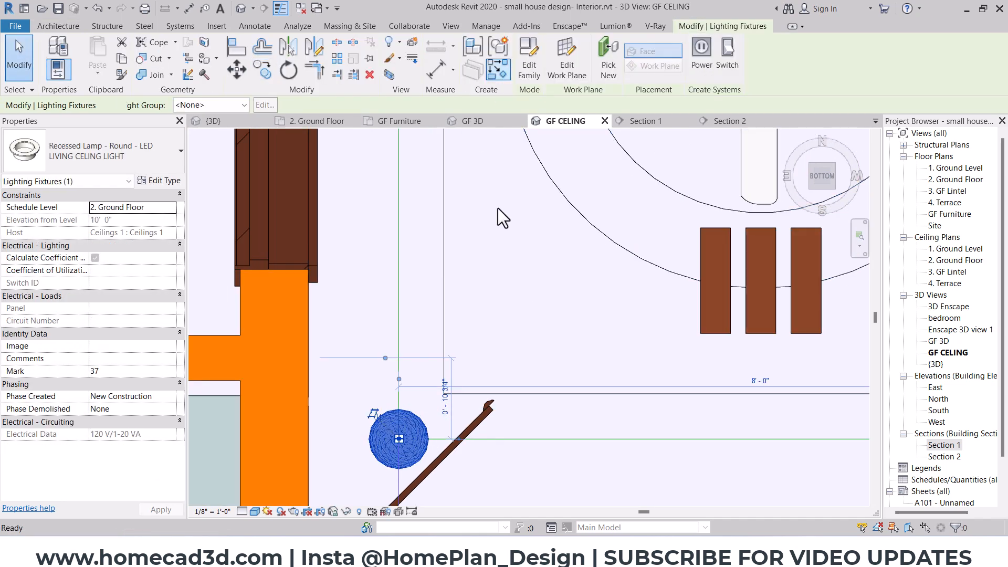
pyautogui.scroll(-2, 505, 273)
pyautogui.click(639, 362)
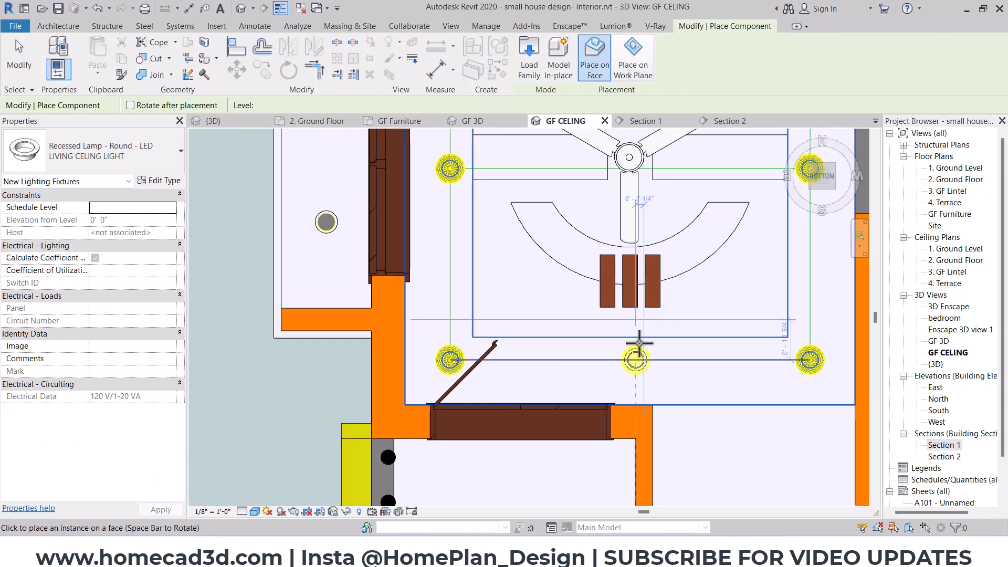
pyautogui.scroll(-2, 683, 296)
pyautogui.moveTo(693, 287); pyautogui.dragTo(652, 259, button='middle')
pyautogui.press('Escape')
pyautogui.scroll(4, 551, 210)
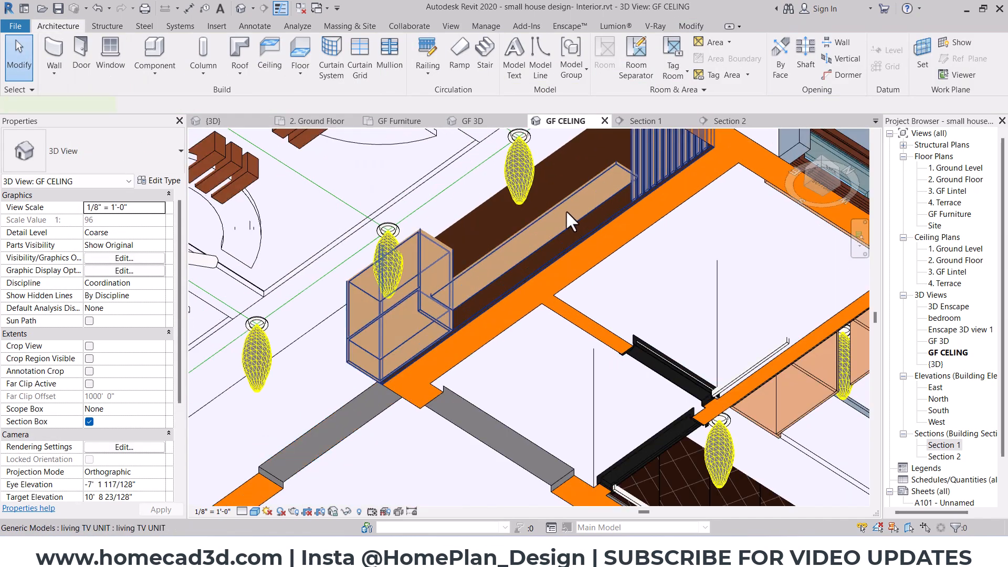
pyautogui.click(569, 209)
pyautogui.press('Escape')
pyautogui.click(826, 184)
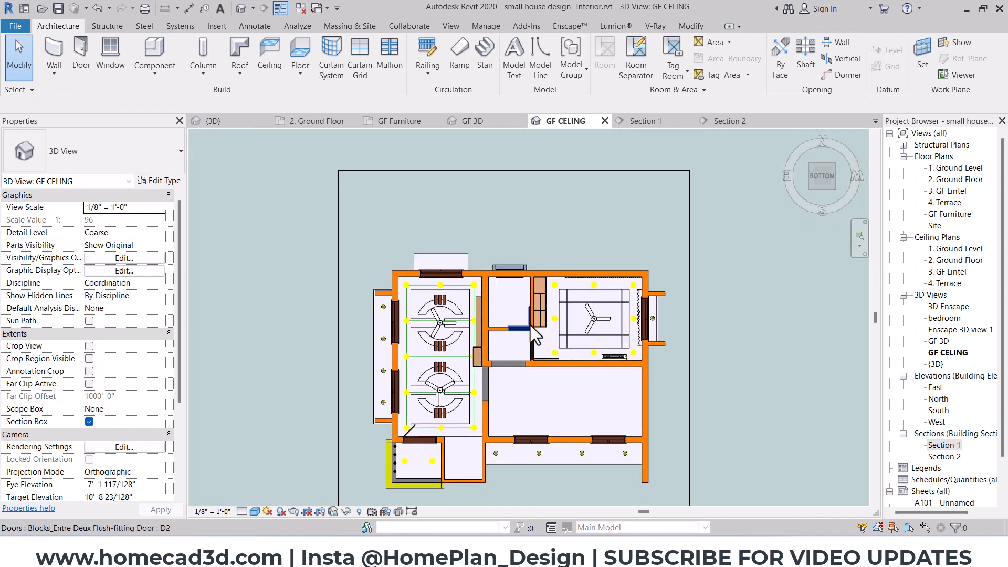
pyautogui.scroll(2, 498, 279)
pyautogui.scroll(4, 464, 254)
pyautogui.click(464, 254)
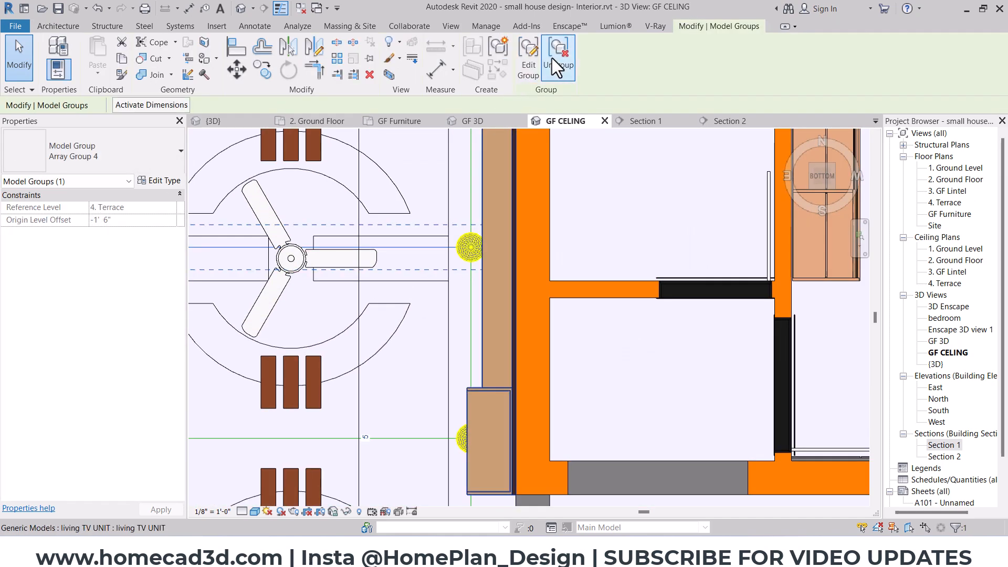
pyautogui.click(471, 246)
pyautogui.press('Escape')
pyautogui.scroll(2, 471, 247)
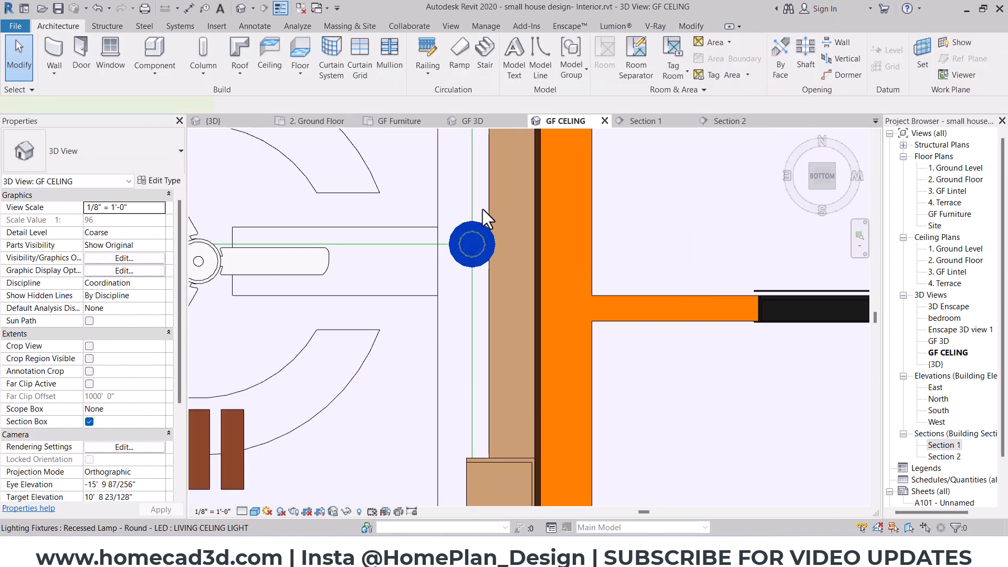
# Place another LIVING CELING LIGHT lamp on the living TV unit's long shelf, near its outer end.
pyautogui.click(471, 245)
pyautogui.click(498, 69)
pyautogui.scroll(3, 504, 247)
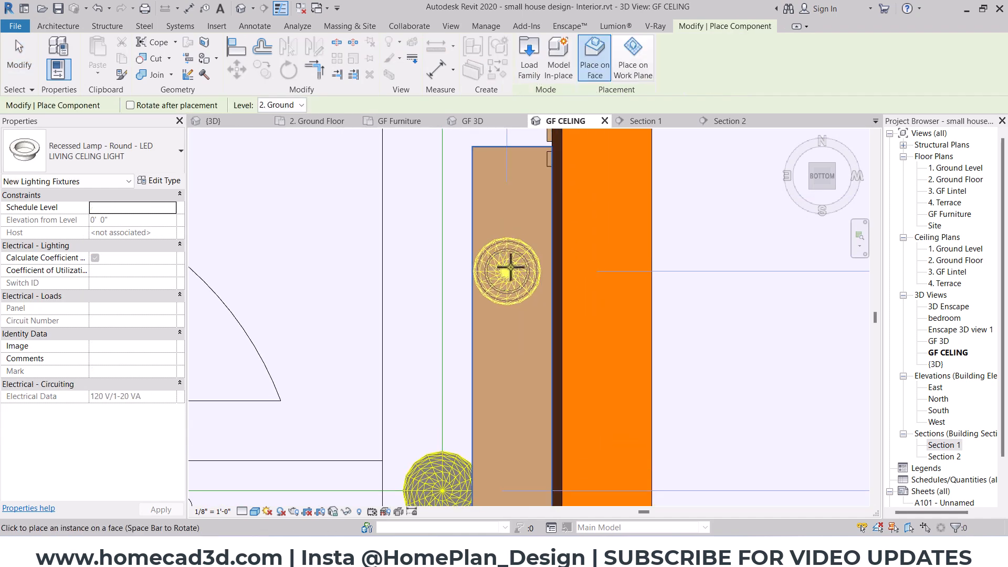
pyautogui.scroll(2, 514, 267)
pyautogui.click(511, 266)
pyautogui.scroll(-3, 509, 298)
pyautogui.press('Escape')
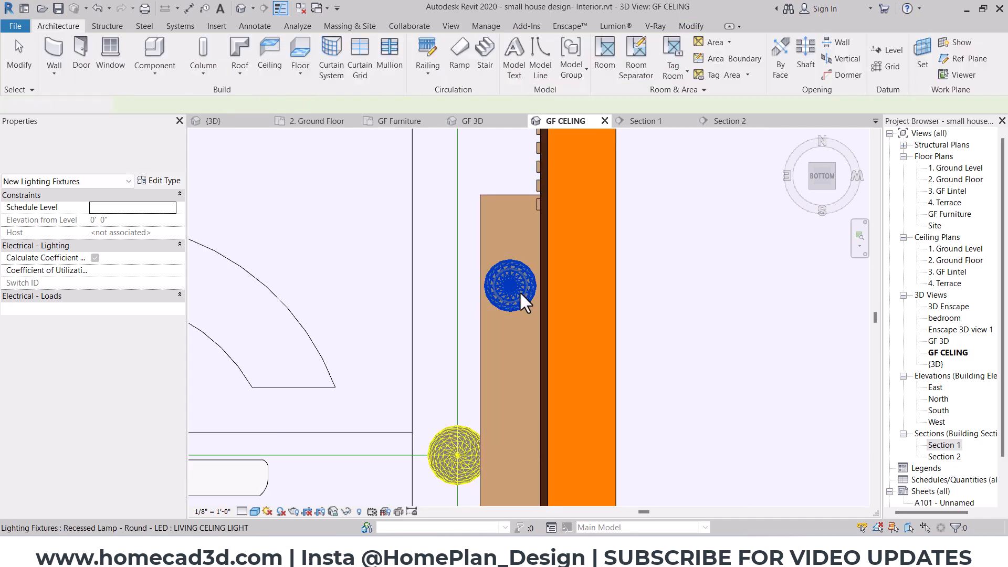
# Copy the TV unit's lamp along the shelf to the end beside the tall cabinet.
pyautogui.click(520, 296)
pyautogui.scroll(-3, 522, 298)
pyautogui.moveTo(540, 305); pyautogui.dragTo(797, 367, button='middle')
pyautogui.click(820, 188)
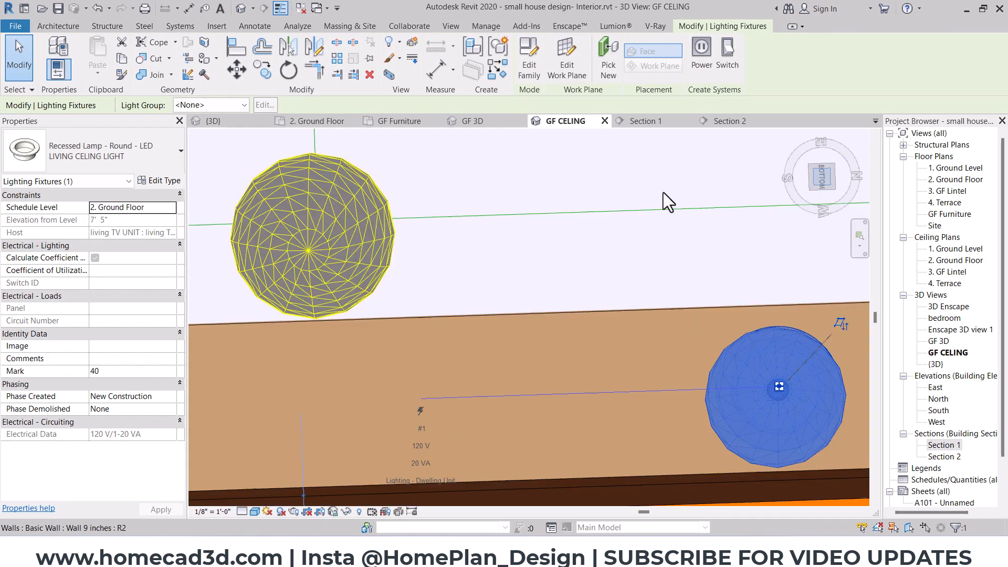
pyautogui.scroll(-4, 604, 220)
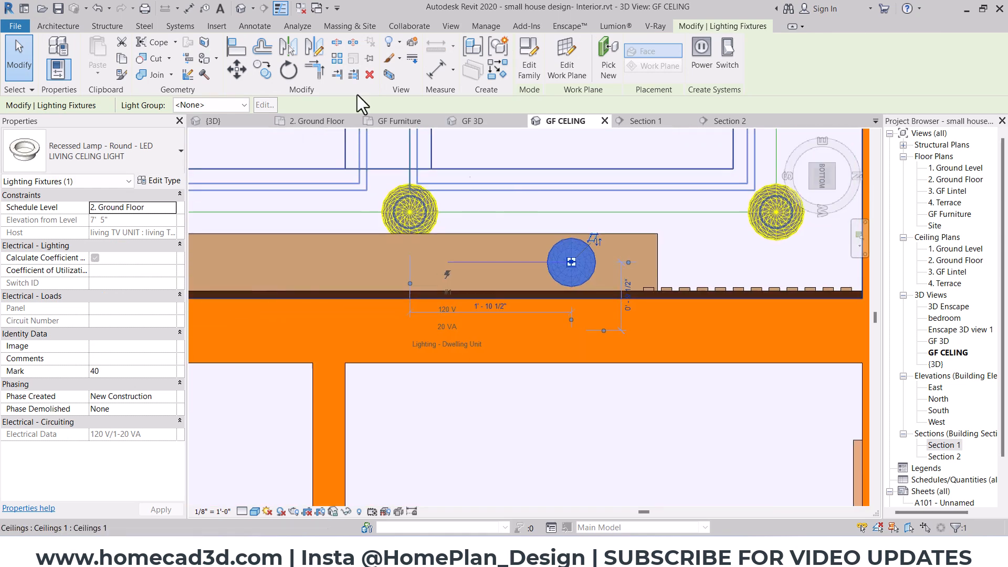
pyautogui.click(264, 76)
pyautogui.click(578, 280)
pyautogui.scroll(-1, 528, 282)
pyautogui.scroll(-2, 446, 275)
pyautogui.moveTo(334, 272); pyautogui.dragTo(523, 371, button='middle')
pyautogui.scroll(3, 466, 273)
pyautogui.click(439, 281)
# Duplicate the type of the two TV unit lamps as TV UNIT LIGHT.
pyautogui.scroll(3, 523, 371)
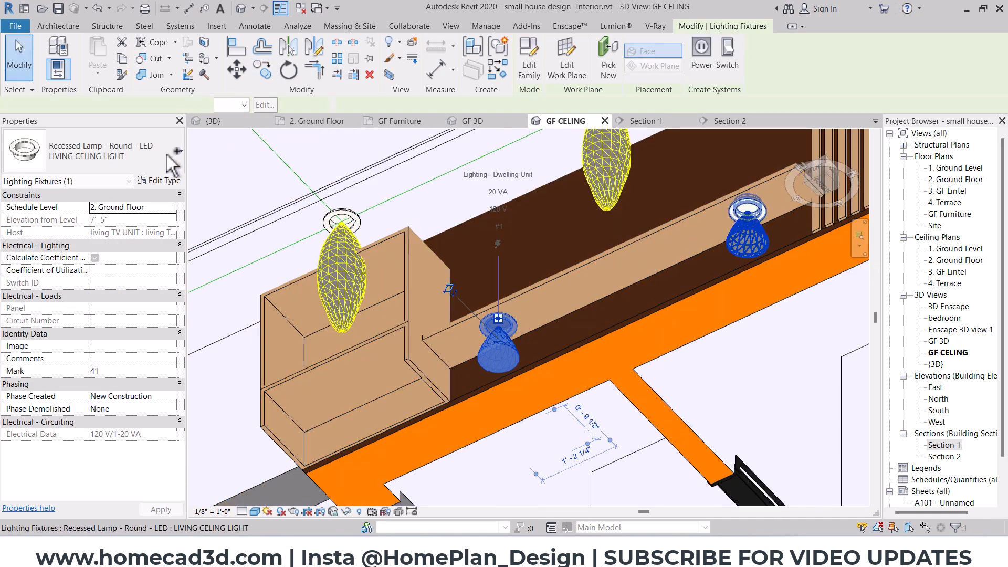
pyautogui.click(160, 180)
pyautogui.click(962, 110)
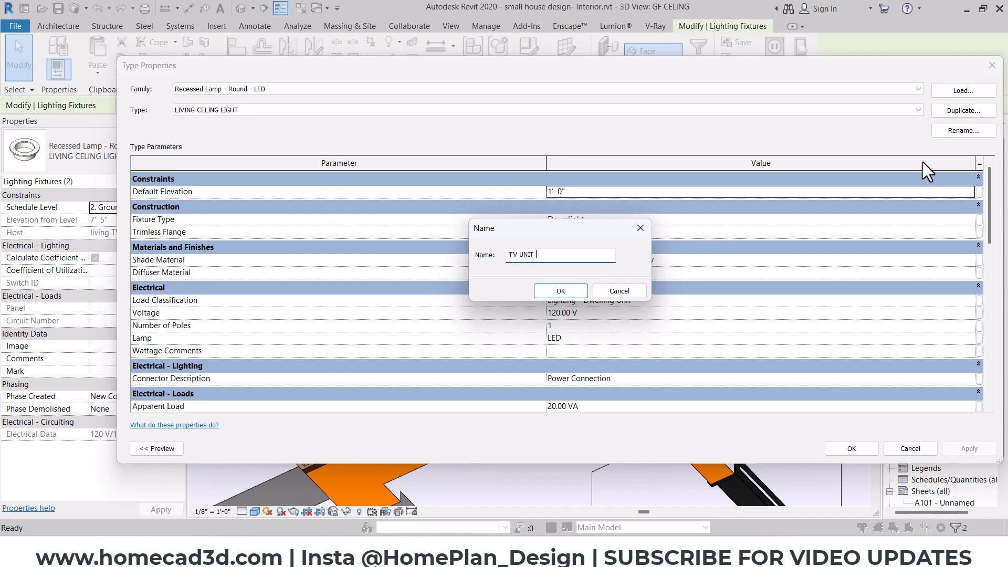
pyautogui.write('TV UNIT LIGHT')
pyautogui.press('Return')
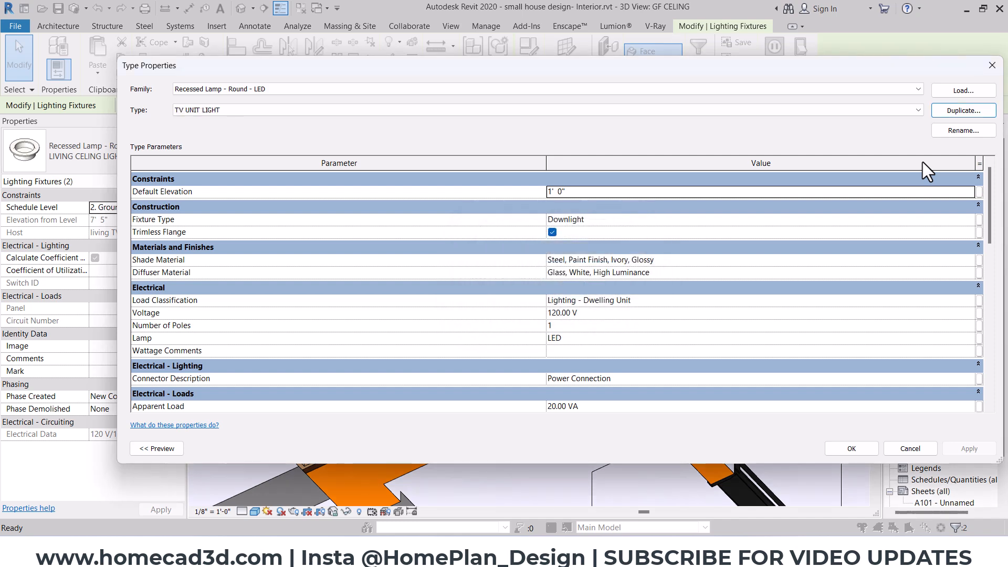
pyautogui.click(861, 448)
pyautogui.press('Escape')
# Examine the TV unit's cabinet and lamps and the whole lit ceiling from below.
pyautogui.scroll(-3, 474, 313)
pyautogui.keyDown('shift'); pyautogui.moveTo(474, 314); pyautogui.dragTo(662, 271, button='middle'); pyautogui.keyUp('shift')
pyautogui.scroll(6, 483, 200)
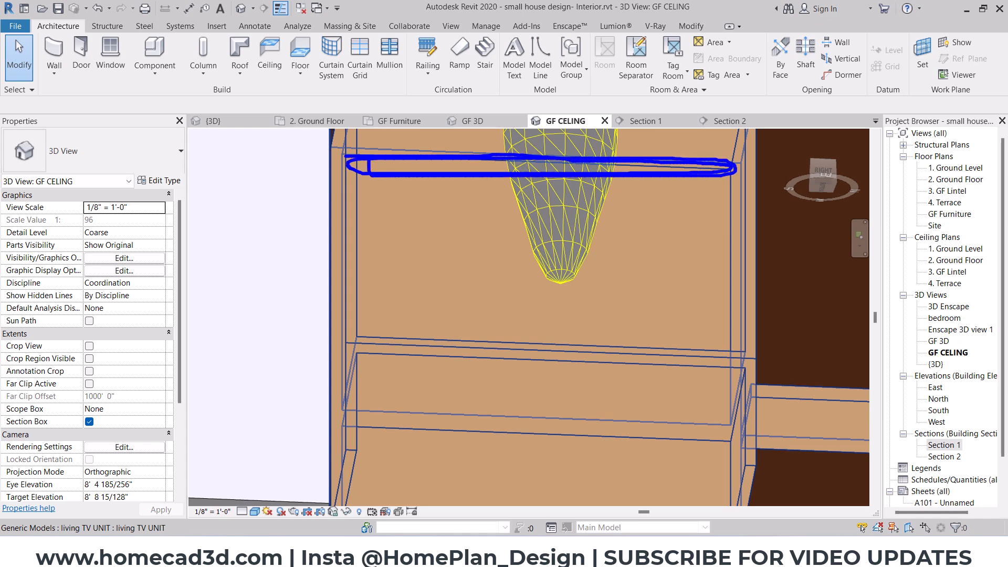
pyautogui.press('Escape')
pyautogui.scroll(-7, 430, 241)
pyautogui.moveTo(454, 245)
pyautogui.mouseDown(button='middle')
pyautogui.moveTo(575, 268)
pyautogui.moveTo(531, 299)
pyautogui.moveTo(687, 250)
pyautogui.mouseUp(button='middle')
pyautogui.scroll(-4, 530, 300)
pyautogui.scroll(-4, 577, 304)
pyautogui.scroll(3, 687, 249)
pyautogui.scroll(3, 630, 252)
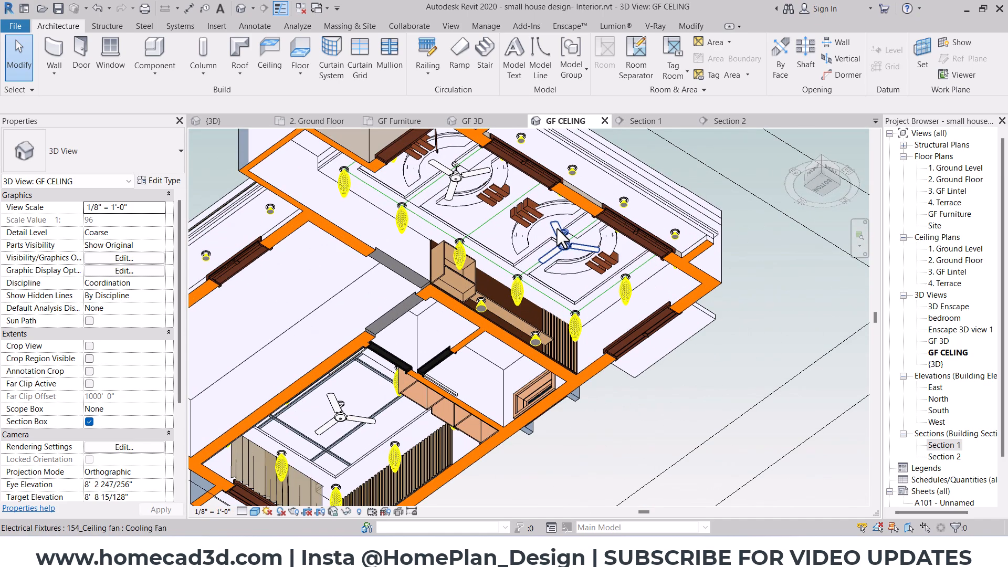
pyautogui.keyDown('shift'); pyautogui.moveTo(568, 257); pyautogui.dragTo(542, 301, button='middle'); pyautogui.keyUp('shift')
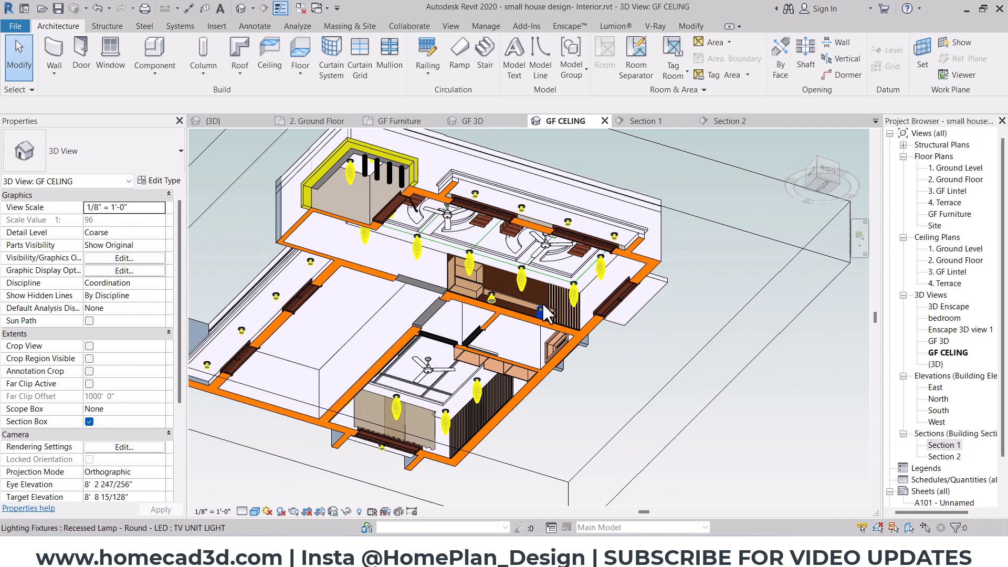
# Open the GF Furniture floor plan and bring up the living room's seating area.
pyautogui.doubleClick(946, 214)
pyautogui.scroll(-3, 472, 307)
pyautogui.scroll(3, 504, 304)
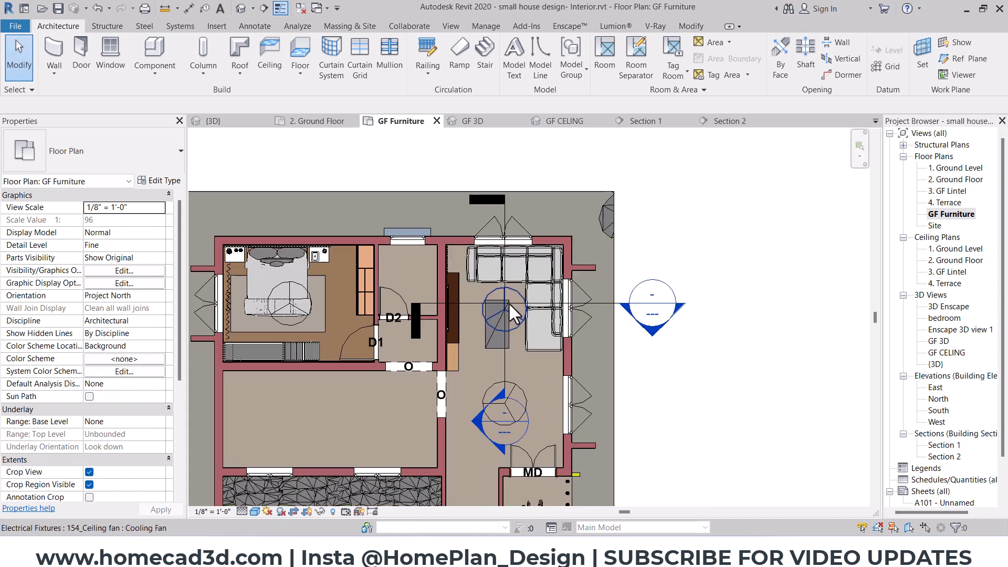
pyautogui.scroll(2, 509, 303)
pyautogui.scroll(1, 498, 337)
pyautogui.scroll(-2, 496, 338)
pyautogui.moveTo(532, 353); pyautogui.dragTo(555, 292, button='middle')
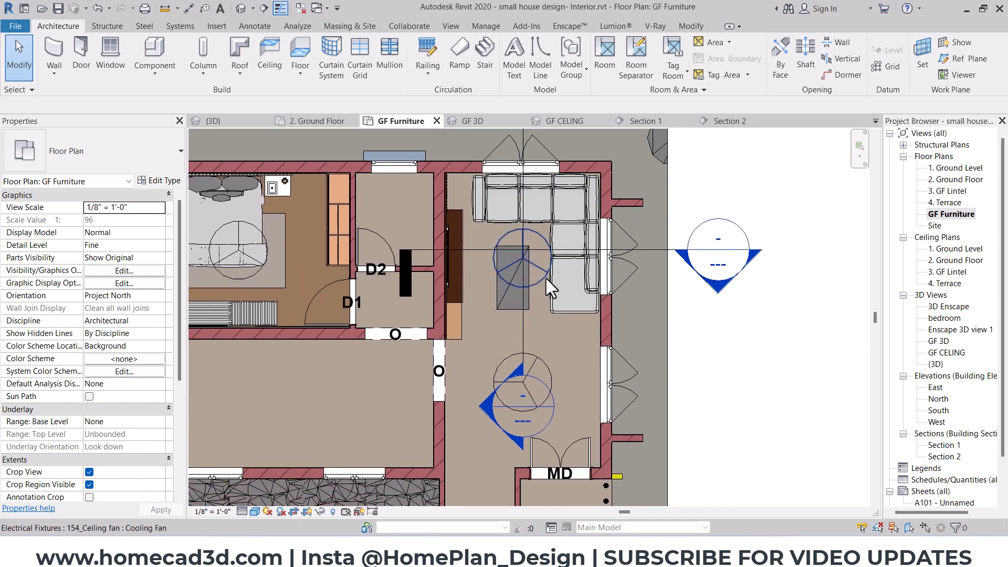
pyautogui.scroll(1, 546, 275)
# Search the Enscape Asset Library for RUG.
pyautogui.click(569, 26)
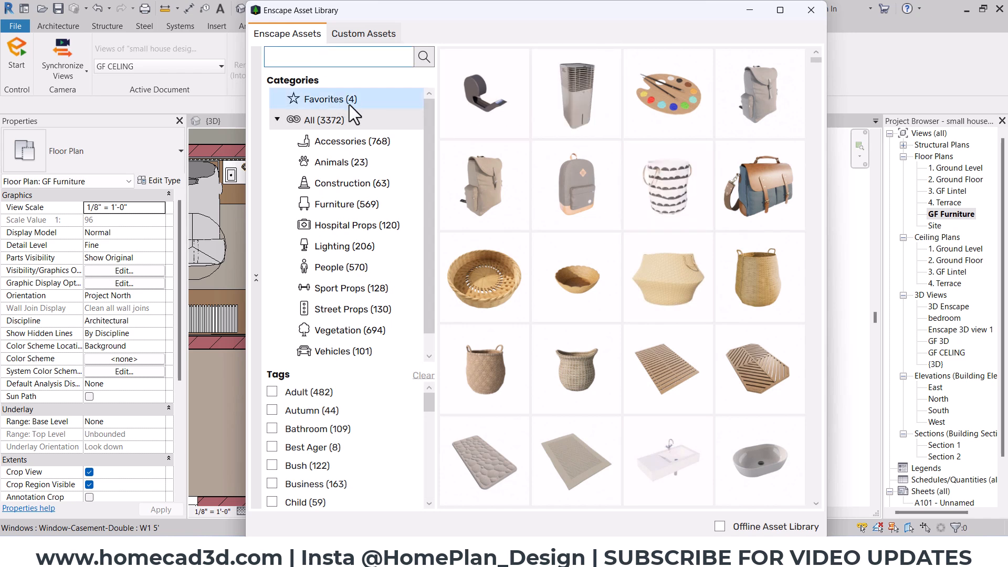
pyautogui.write('RUG')
pyautogui.press('Return')
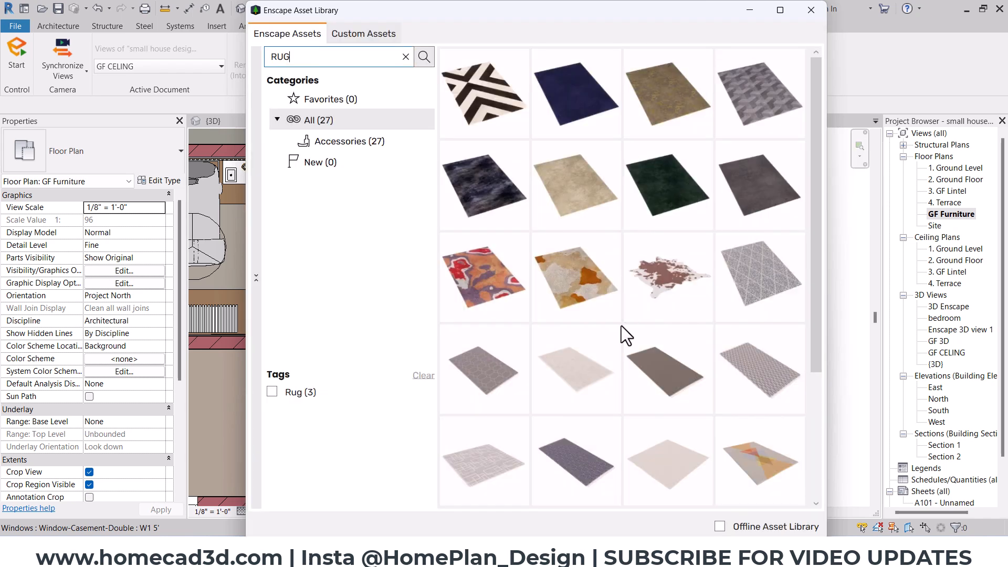
# Place the beige Rug 006 beneath the coffee table, centred on the living room's axis, and close the asset library.
pyautogui.moveTo(636, 362)
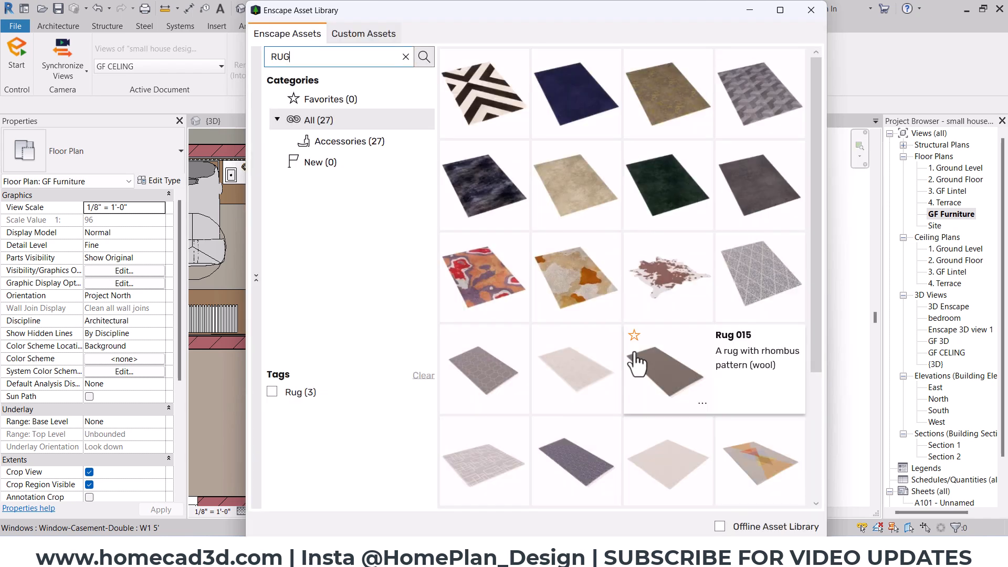
pyautogui.click(574, 210)
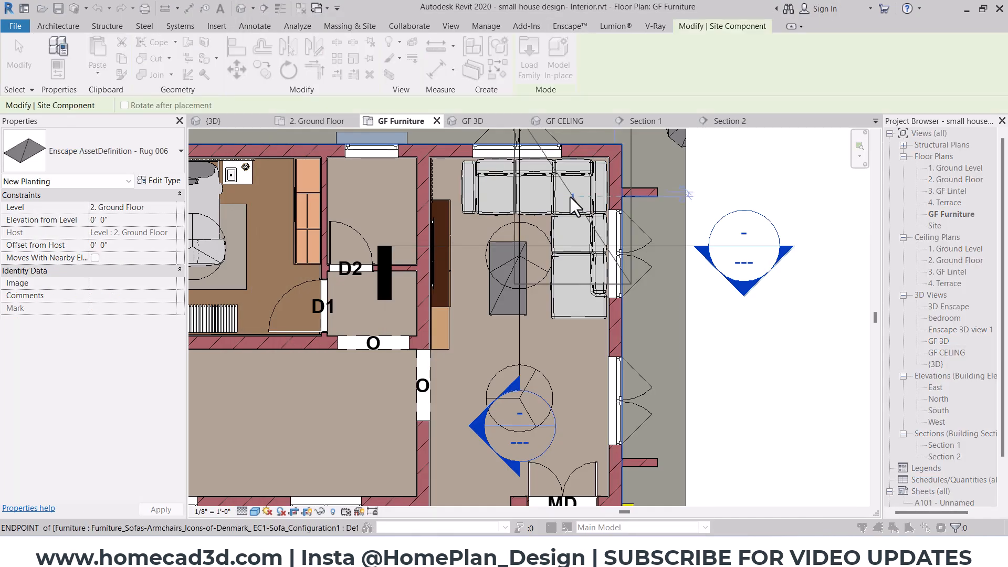
pyautogui.click(519, 274)
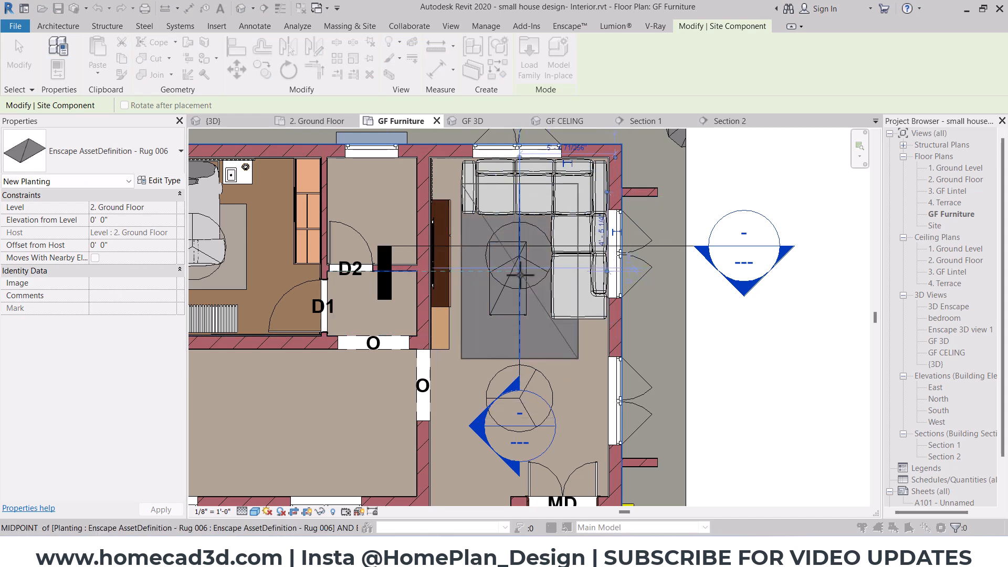
pyautogui.press('Escape')
pyautogui.click(810, 10)
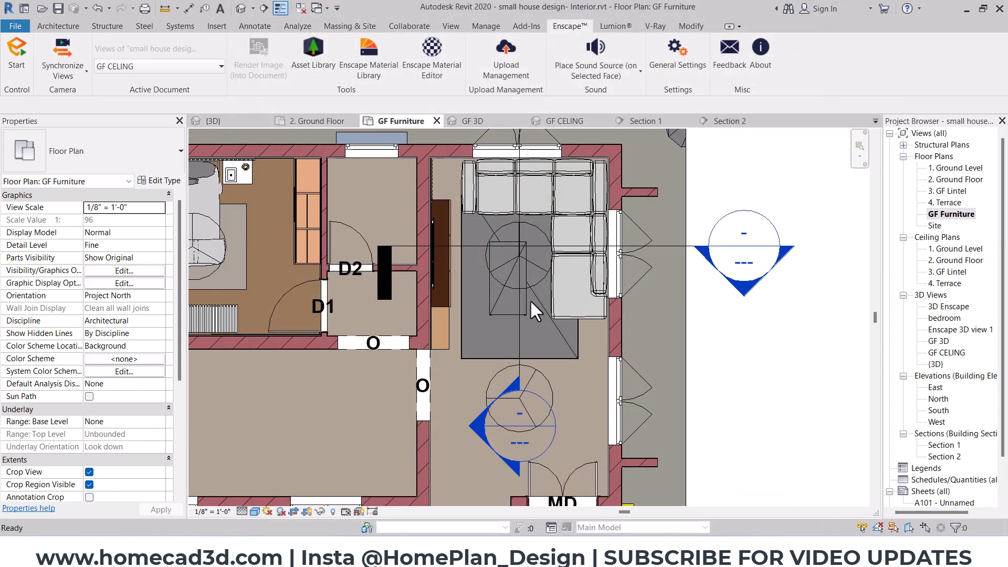
# Align the rug's lower edge with the lower end of the TV unit and its wall.
pyautogui.press('l')
pyautogui.scroll(5, 428, 360)
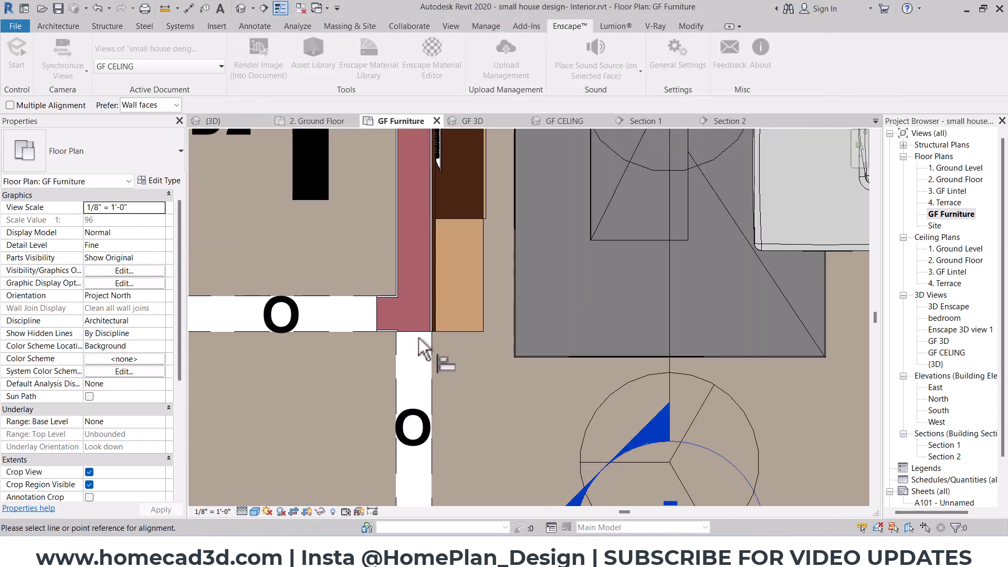
pyautogui.click(554, 356)
pyautogui.scroll(-5, 537, 382)
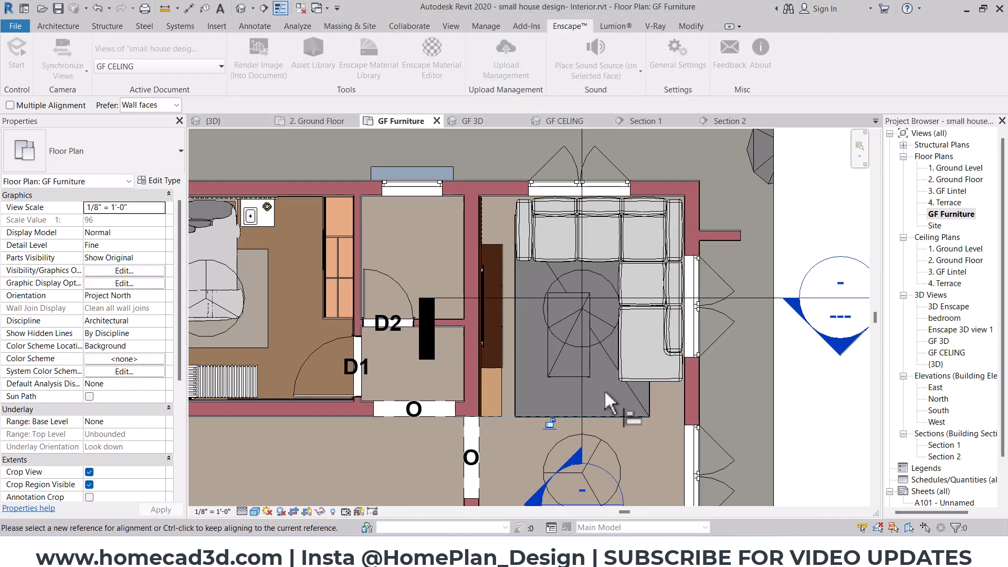
pyautogui.press('Escape')
# Nudge the rug two increments towards the main door.
pyautogui.click(623, 410)
pyautogui.moveTo(650, 432); pyautogui.dragTo(638, 415, button='middle')
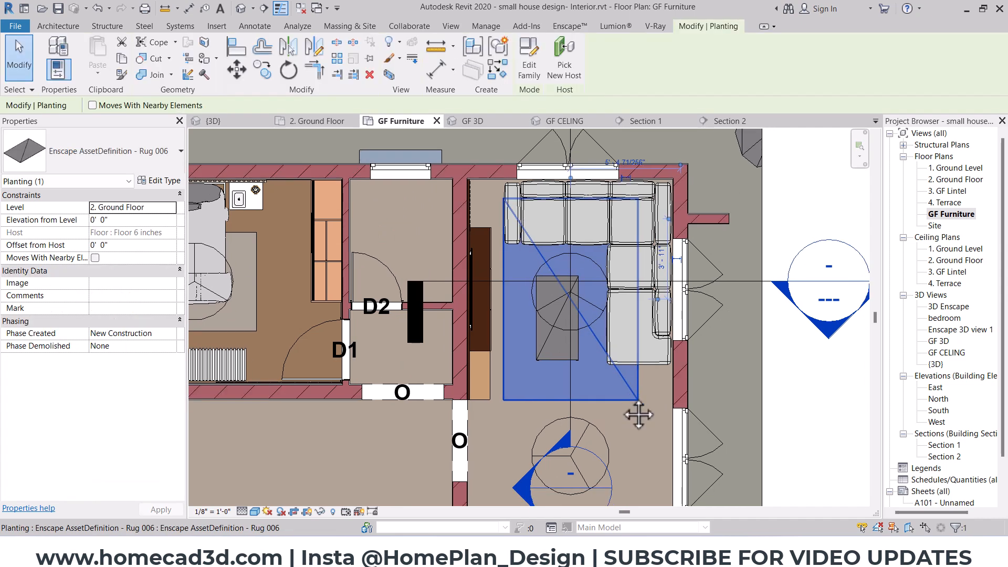
pyautogui.press('Down')
pyautogui.press('Down')
pyautogui.press('Escape')
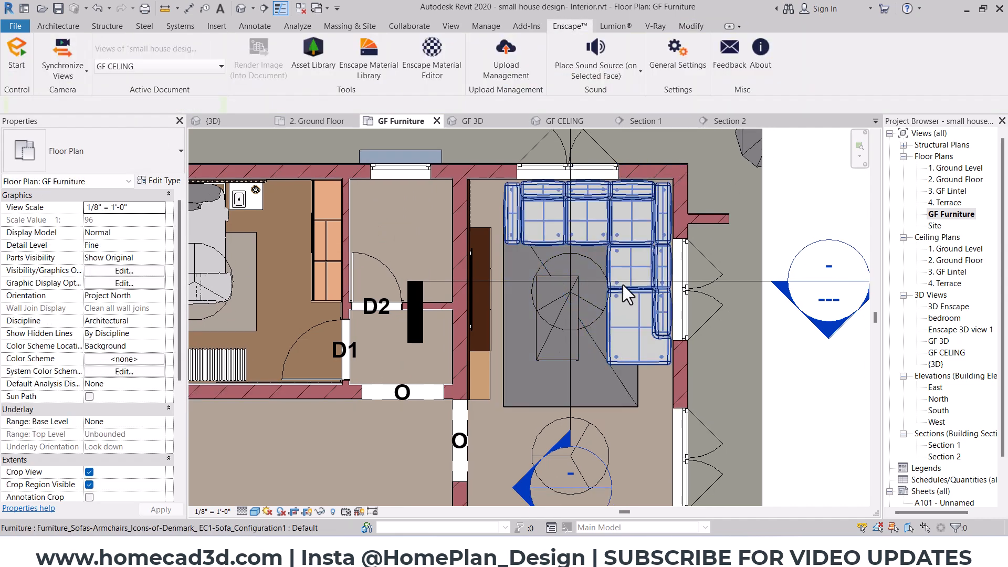
pyautogui.scroll(2, 623, 285)
pyautogui.scroll(-3, 578, 341)
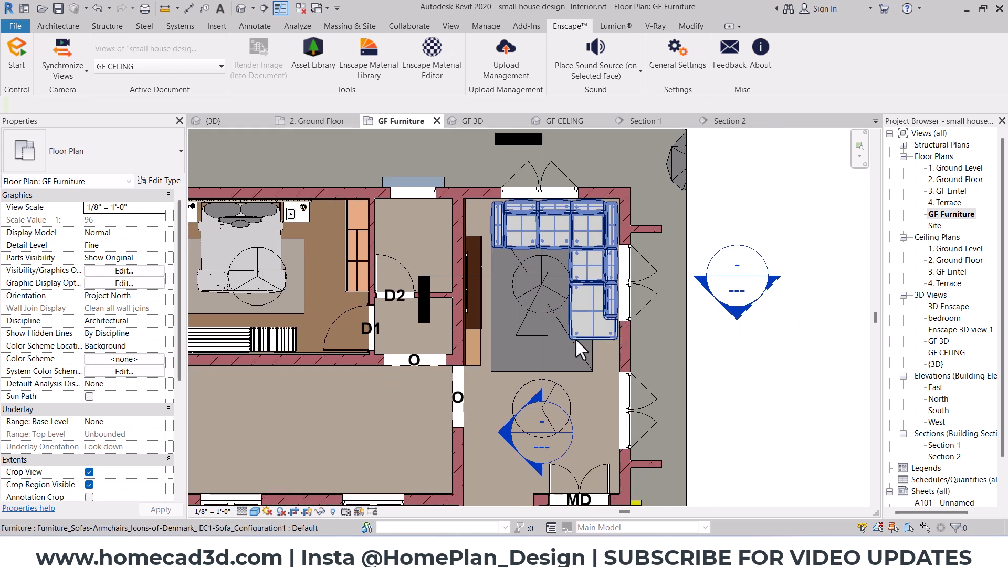
pyautogui.scroll(-3, 574, 338)
pyautogui.scroll(2, 585, 296)
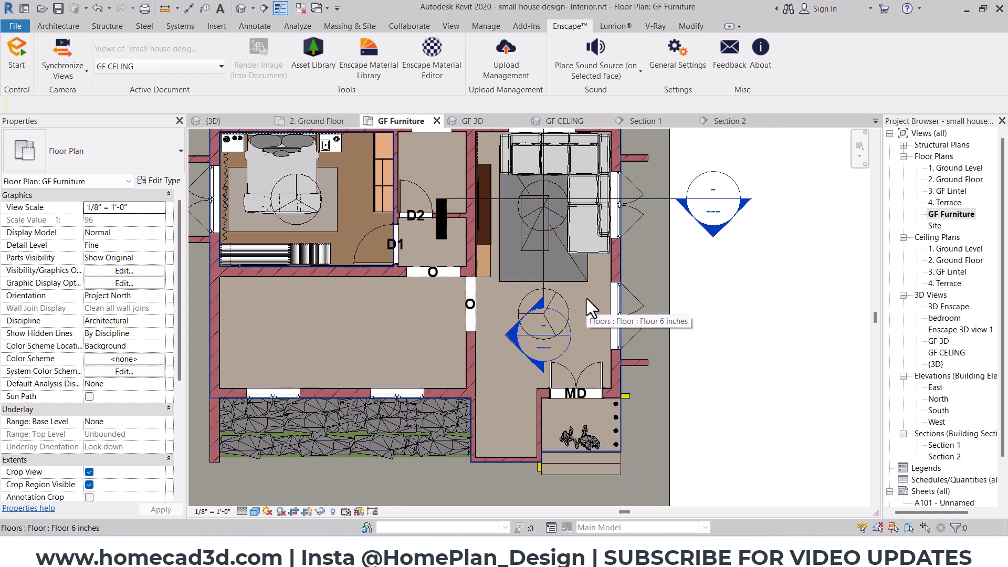
pyautogui.moveTo(586, 298); pyautogui.dragTo(581, 310, button='middle')
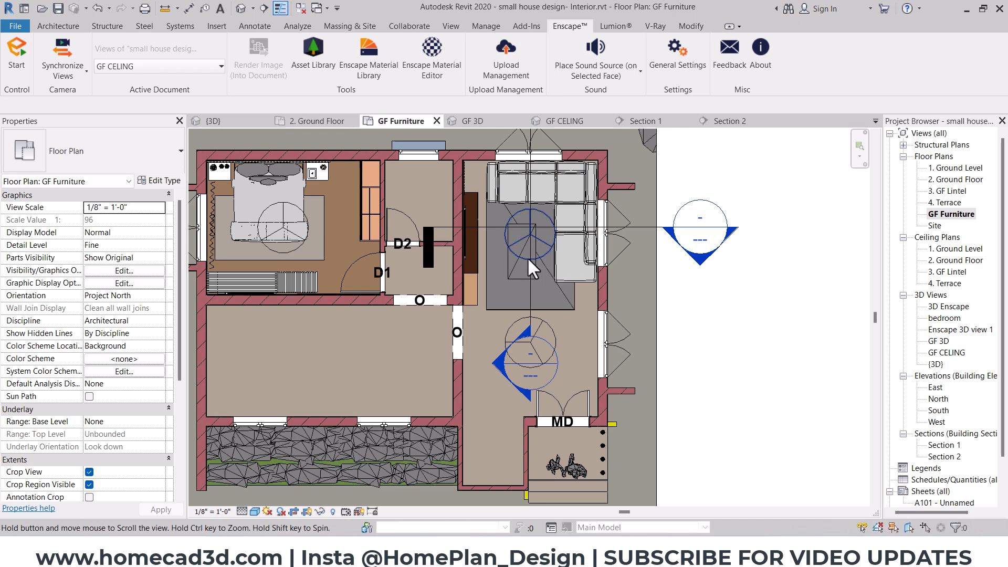
pyautogui.moveTo(546, 276); pyautogui.dragTo(589, 314, button='middle')
pyautogui.scroll(5, 270, 251)
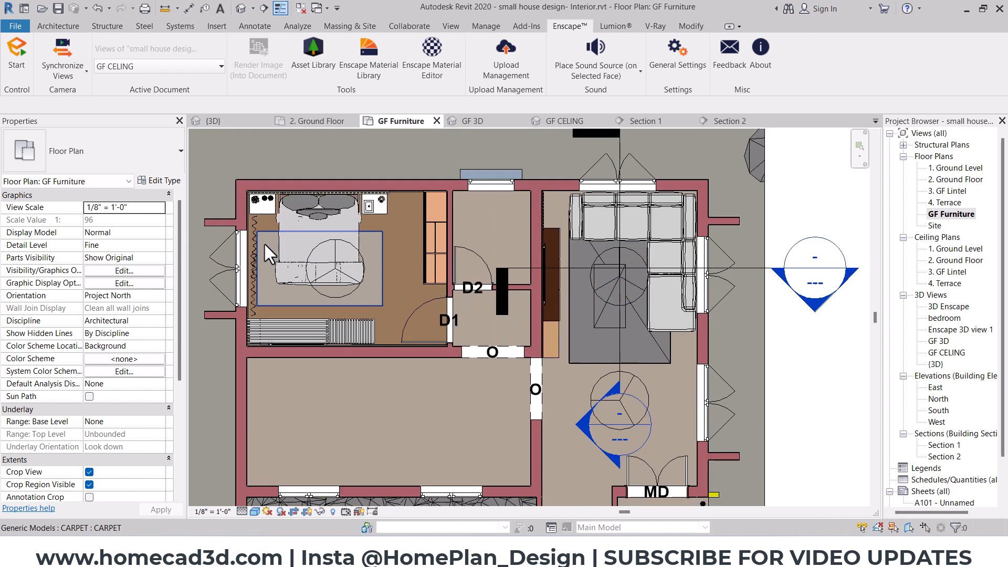
pyautogui.click(247, 235)
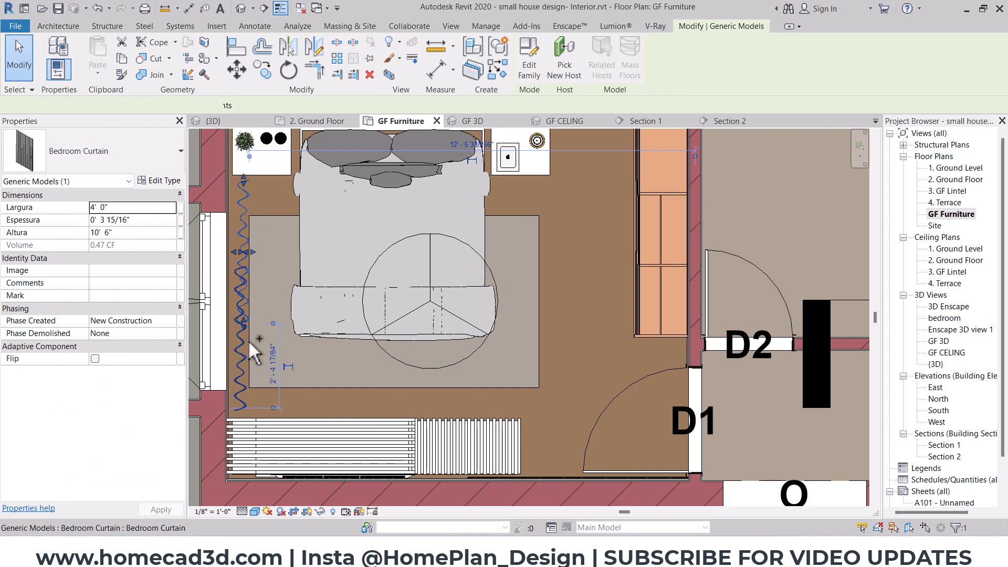
pyautogui.press('Escape')
pyautogui.scroll(-3, 315, 330)
pyautogui.moveTo(544, 311); pyautogui.dragTo(543, 310, button='middle')
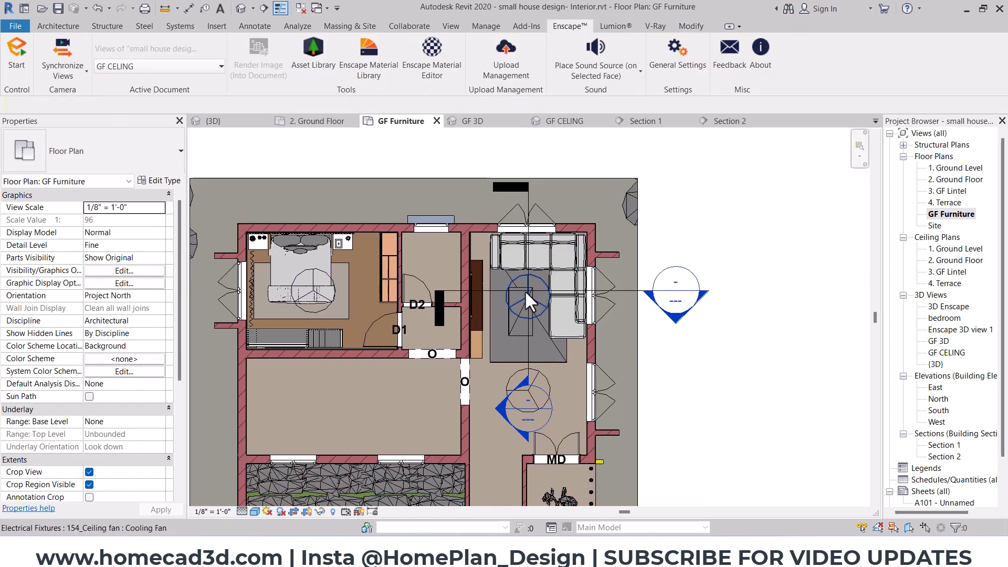
pyautogui.click(465, 551)
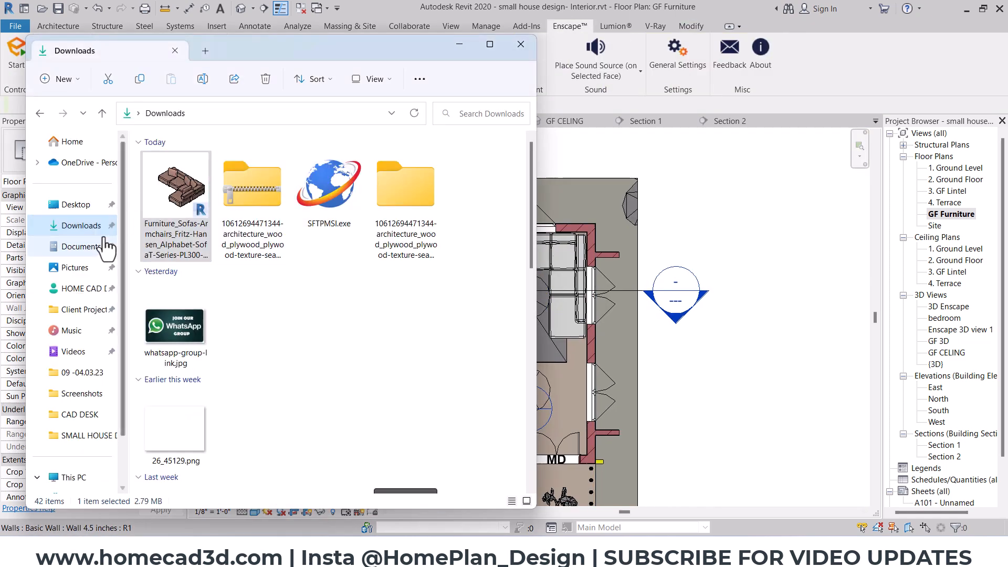
pyautogui.click(552, 152)
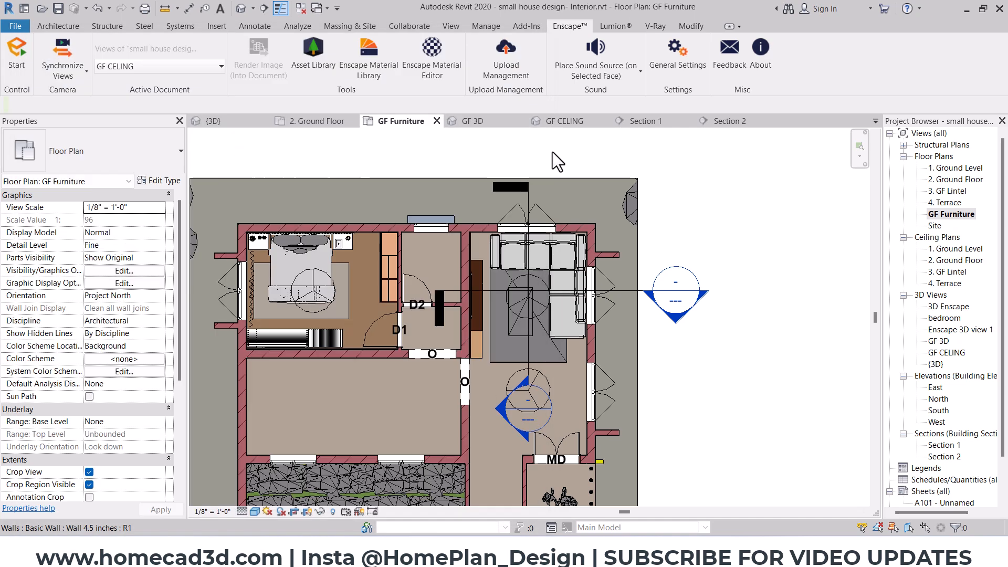
# Launch the Blocks add-in with the saved profile, search its collections for CURTA and bring up Rugs and Curtains.
pyautogui.click(534, 28)
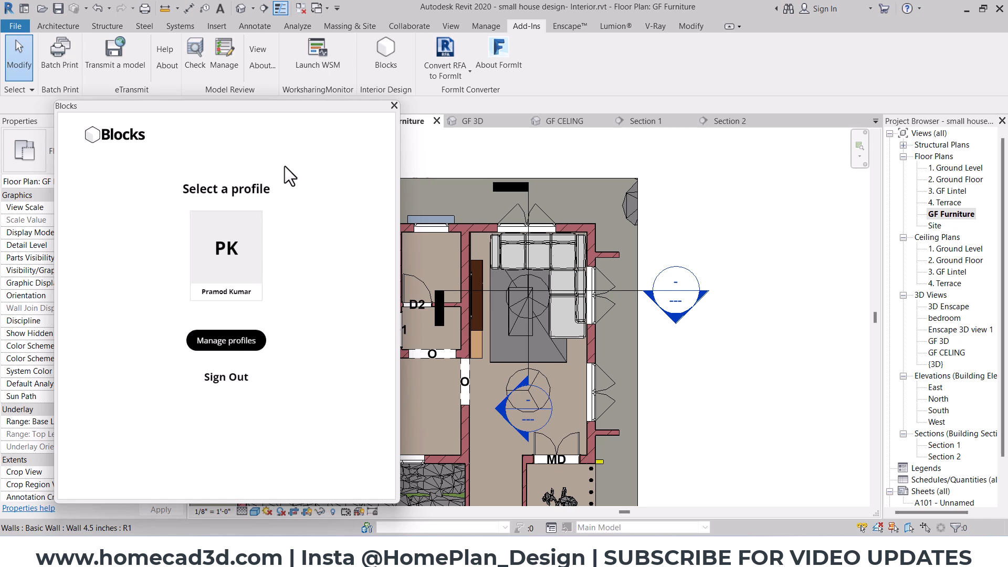
pyautogui.click(235, 292)
pyautogui.click(386, 153)
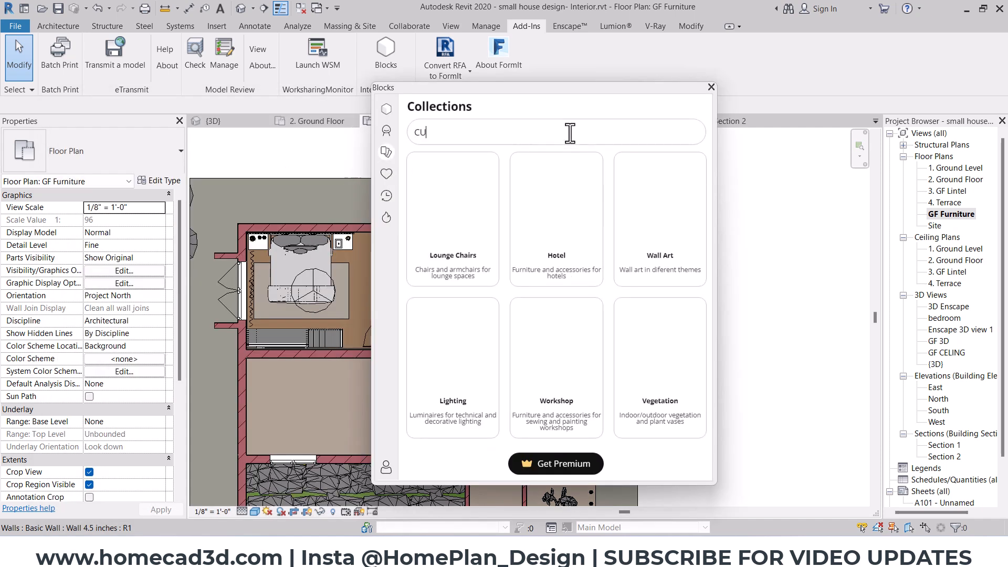
pyautogui.write('CURTA')
pyautogui.press('Return')
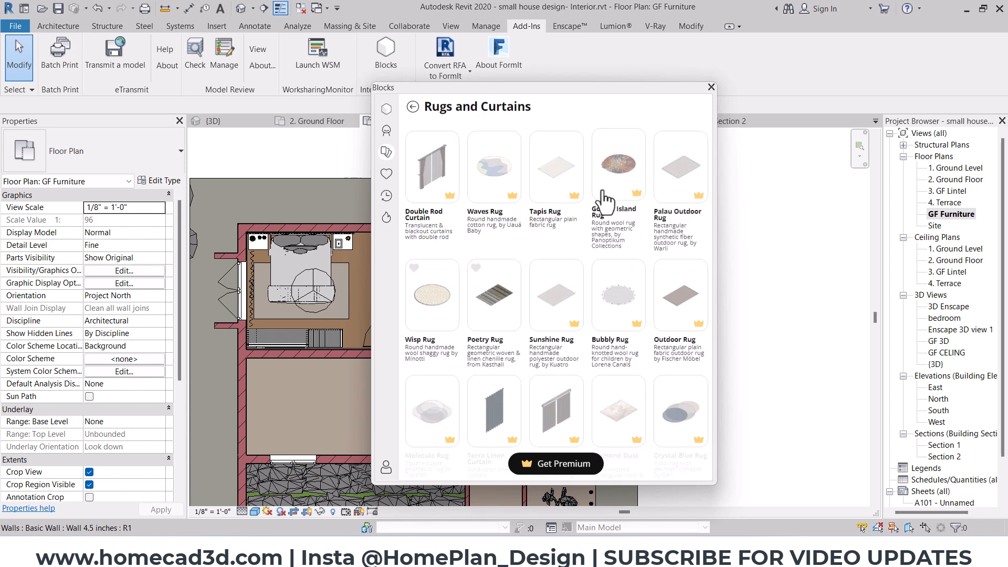
# Try to load the Two Tone Curtain from the Rugs and Curtains collection.
pyautogui.scroll(-2, 581, 246)
pyautogui.scroll(-2, 582, 250)
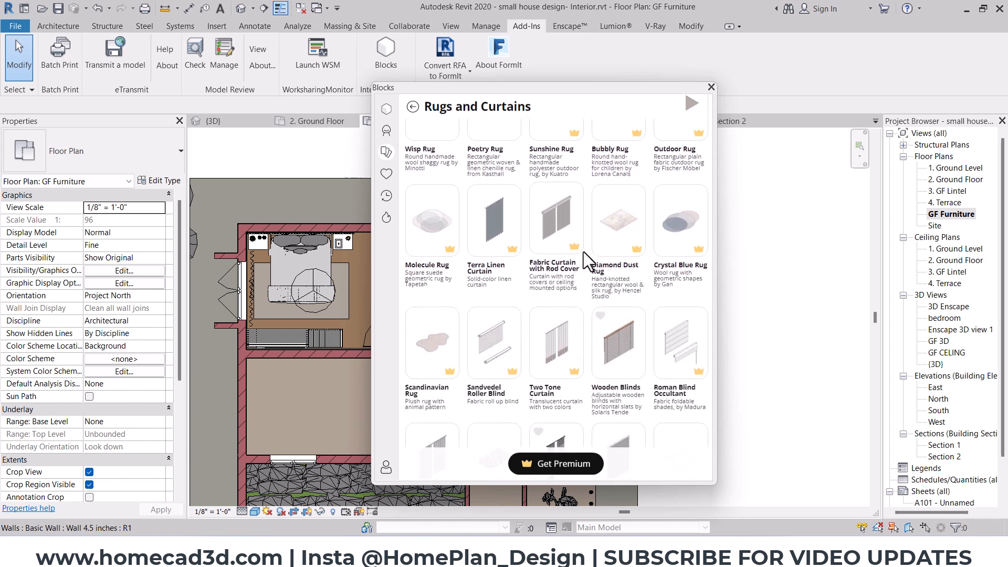
pyautogui.click(561, 340)
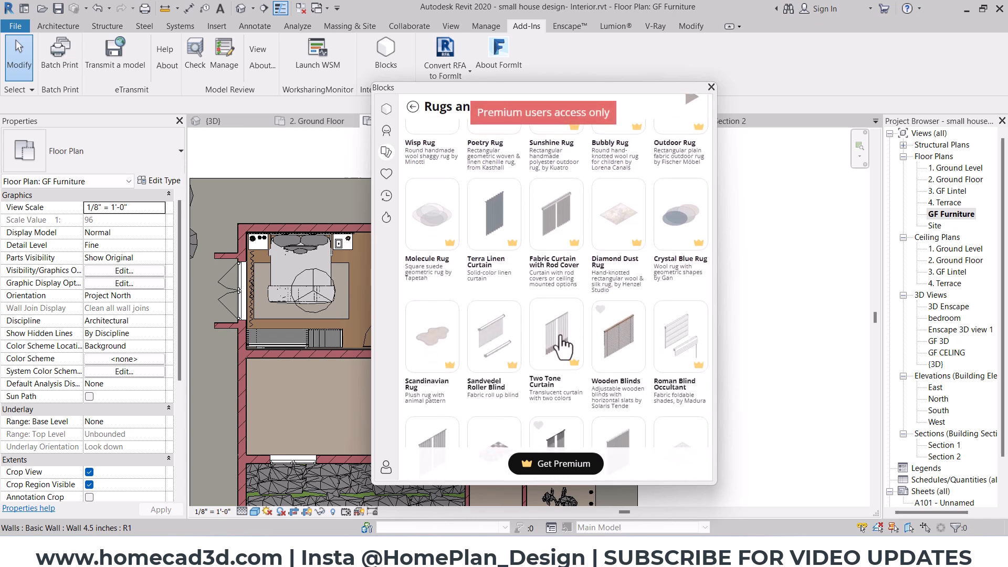
pyautogui.scroll(-1, 560, 346)
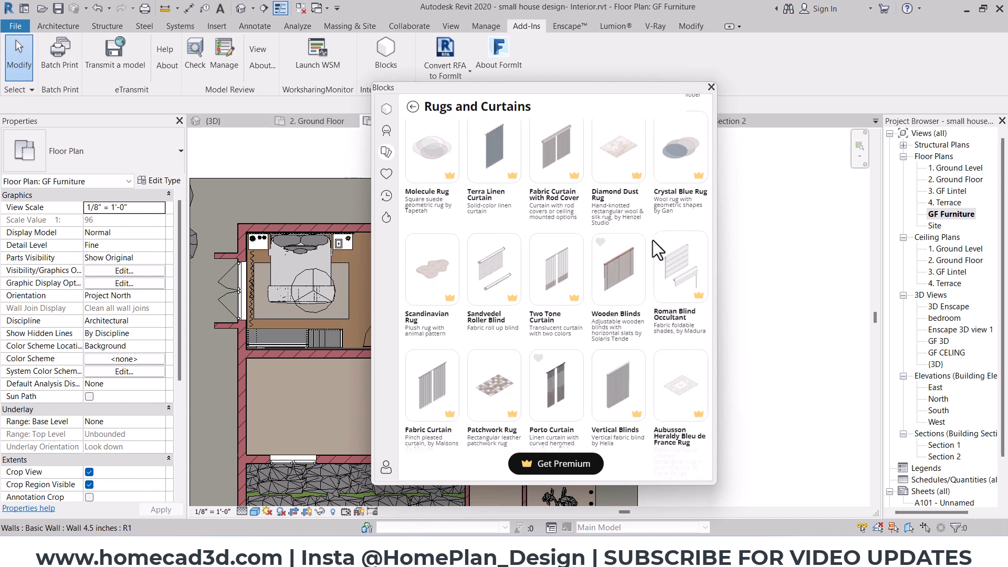
# Load the Porto Curtain in Beige and place it at the living room window behind the sofa's long side.
pyautogui.click(559, 378)
pyautogui.scroll(5, 519, 225)
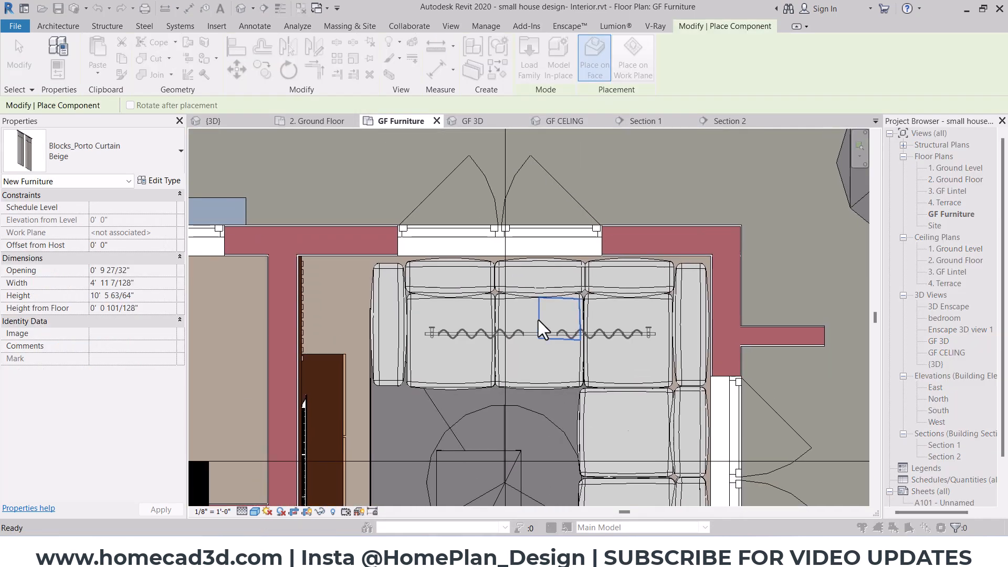
pyautogui.scroll(2, 499, 265)
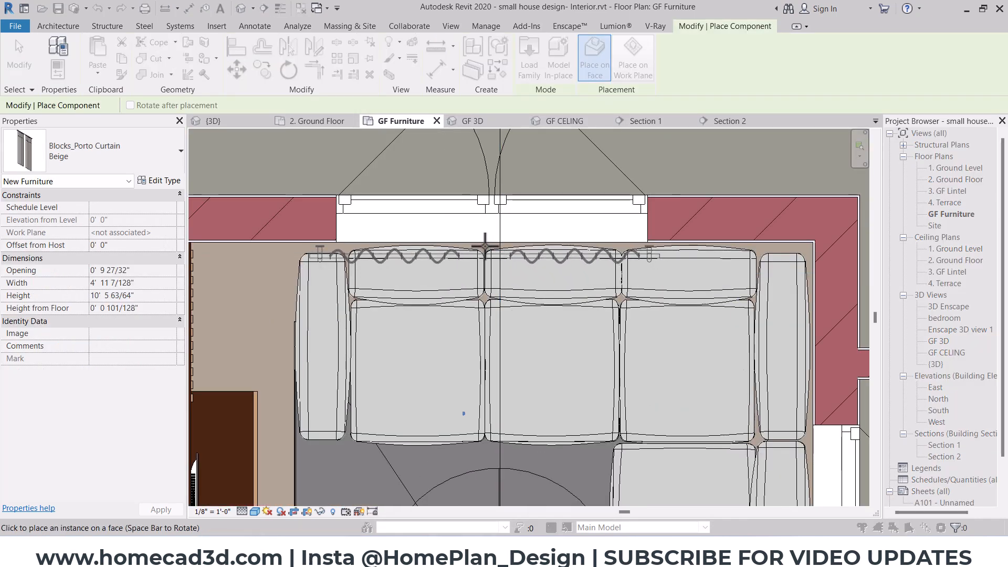
pyautogui.click(489, 243)
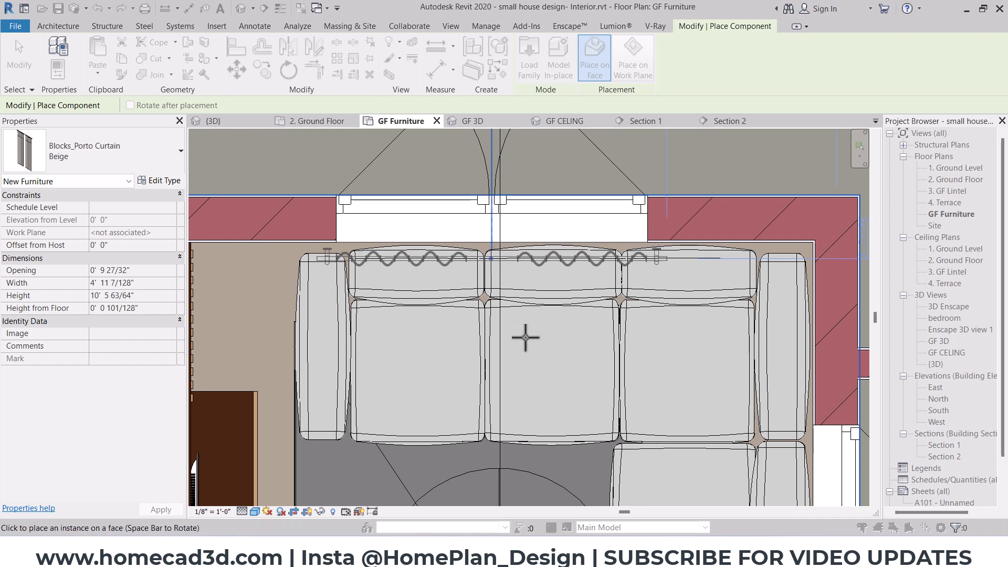
# Place two more Porto Curtains, rotated 90 degrees, beside the two windows in the living room's outer side wall.
pyautogui.scroll(-5, 569, 283)
pyautogui.press('space')
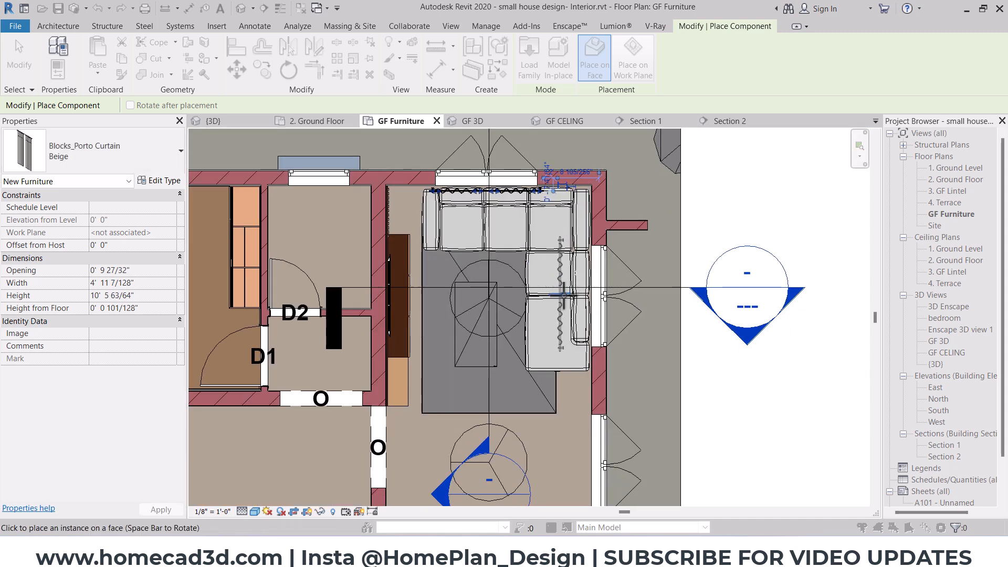
pyautogui.moveTo(575, 409); pyautogui.dragTo(576, 283, button='middle')
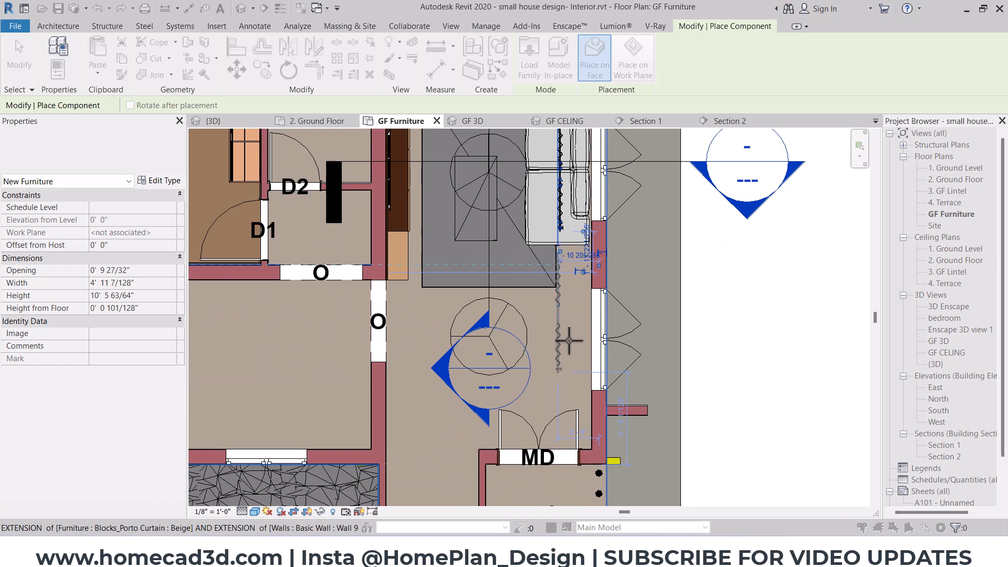
pyautogui.click(569, 347)
pyautogui.press('Escape')
pyautogui.press('Escape')
# Align the bracket of the curtain nearest the main door with the inner face of the side wall.
pyautogui.scroll(2, 575, 301)
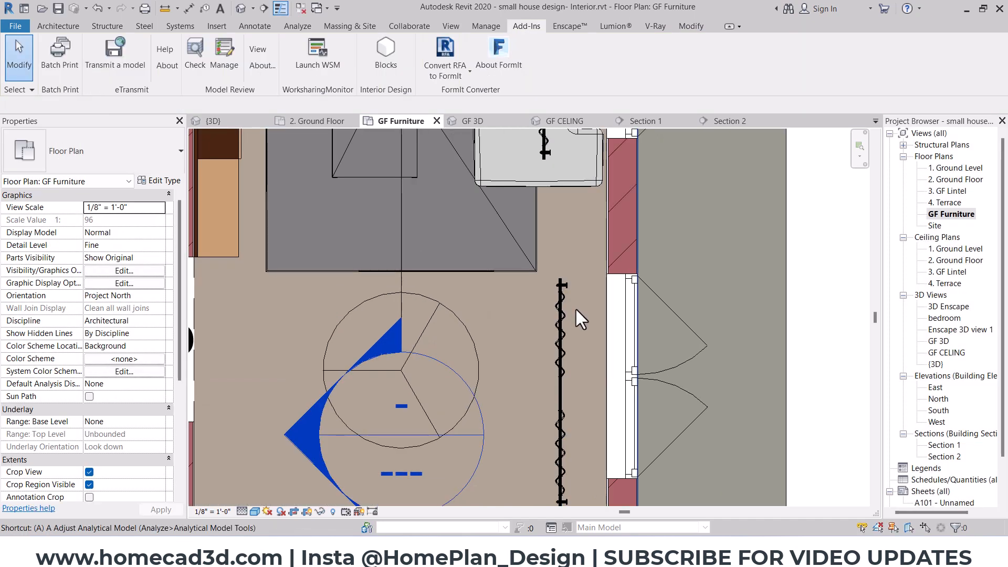
pyautogui.press('a')
pyautogui.press('l')
pyautogui.scroll(3, 589, 251)
pyautogui.click(624, 272)
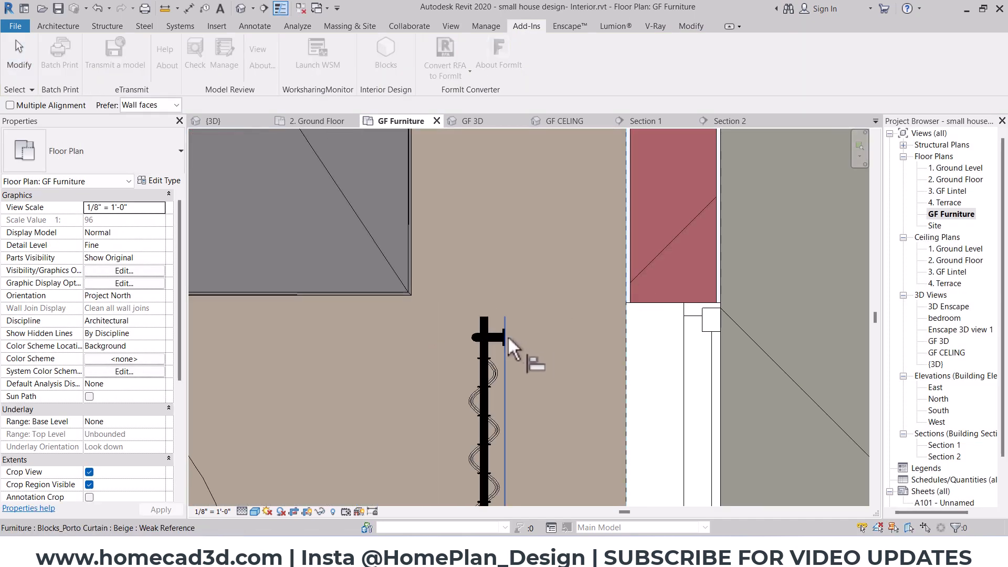
pyautogui.click(506, 336)
pyautogui.scroll(-2, 588, 320)
pyautogui.scroll(-2, 569, 231)
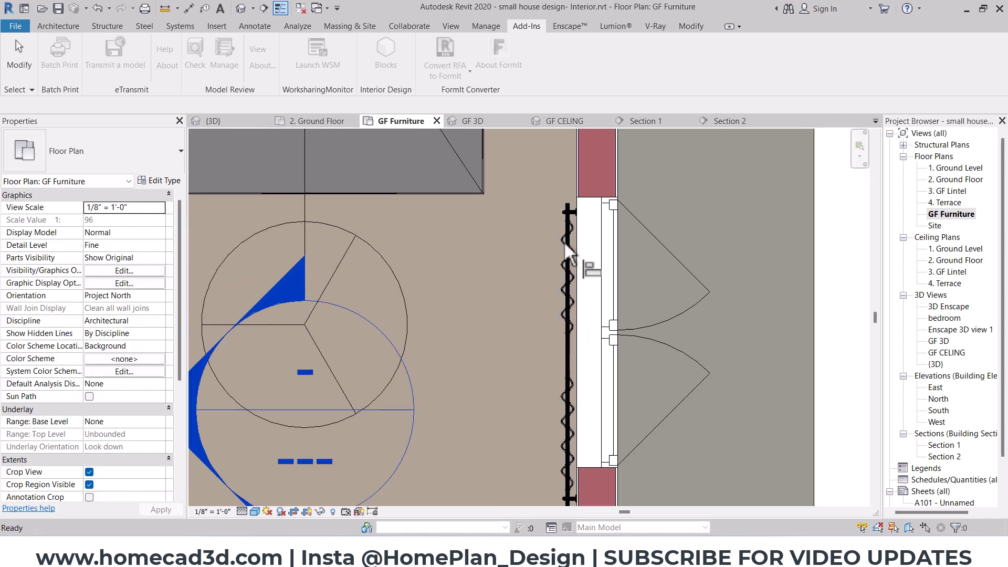
pyautogui.press('Escape')
pyautogui.press('Escape')
# Nudge the curtain nearest the main door three increments up along the wall to centre it on its window.
pyautogui.click(566, 234)
pyautogui.scroll(-2, 562, 236)
pyautogui.press('Up')
pyautogui.press('Up')
pyautogui.press('Up')
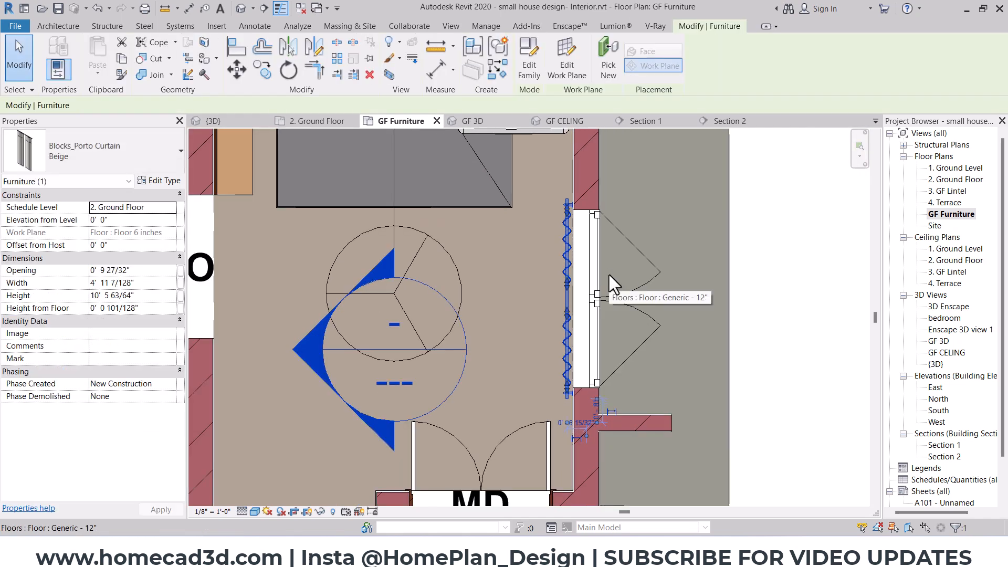
pyautogui.moveTo(584, 157); pyautogui.dragTo(600, 379, button='middle')
pyautogui.press('Escape')
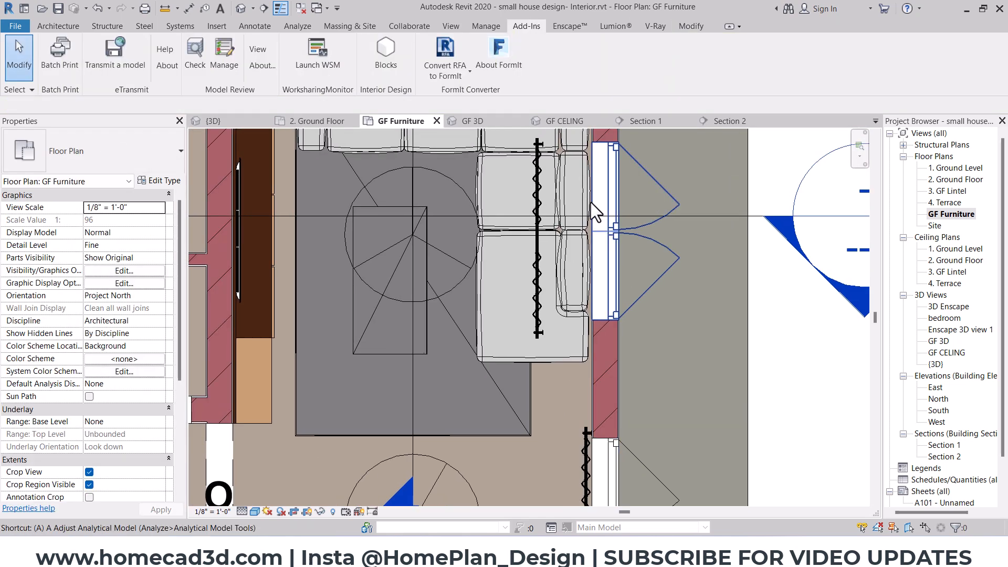
# Align the bracket of the curtain over the sofa's short side with the inner face of the side wall.
pyautogui.scroll(5, 590, 202)
pyautogui.press('a')
pyautogui.press('l')
pyautogui.click(583, 228)
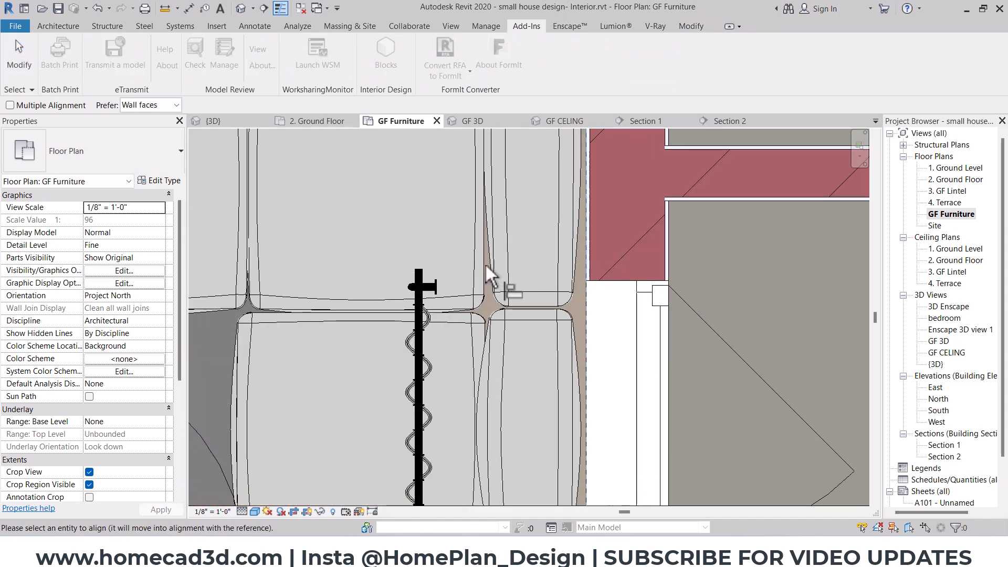
pyautogui.scroll(2, 446, 278)
pyautogui.click(416, 289)
pyautogui.scroll(-4, 574, 275)
pyautogui.moveTo(636, 299); pyautogui.dragTo(624, 238, button='middle')
pyautogui.press('Escape')
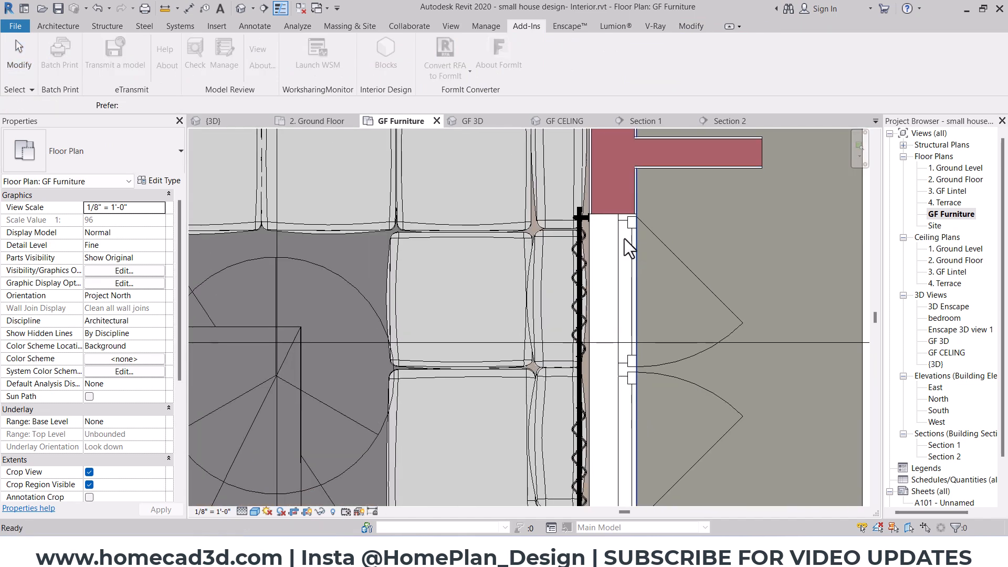
# Nudge the curtain over the sofa's short side up along the wall to centre it on its window.
pyautogui.click(579, 226)
pyautogui.scroll(-2, 594, 260)
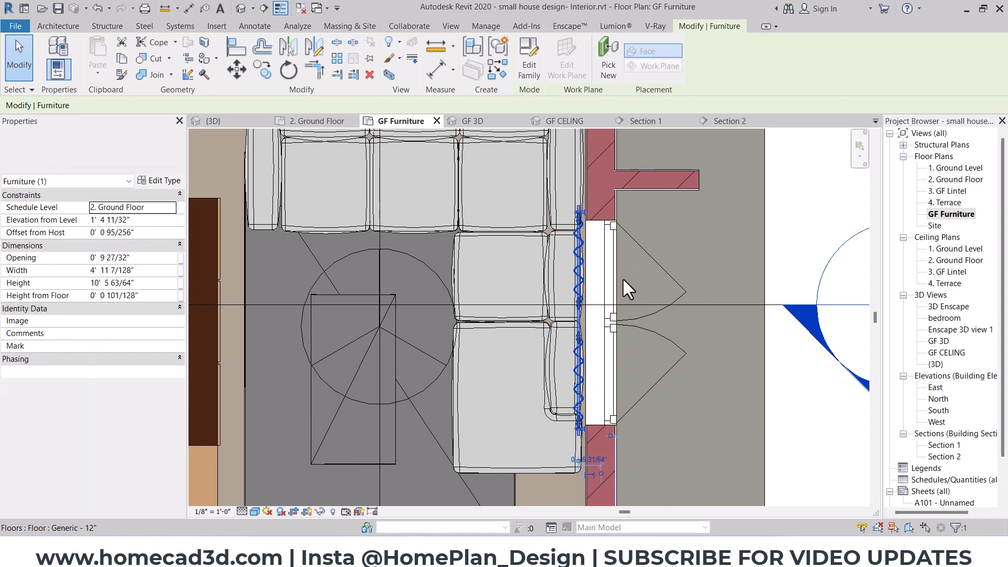
pyautogui.moveTo(582, 299); pyautogui.dragTo(617, 501, button='middle')
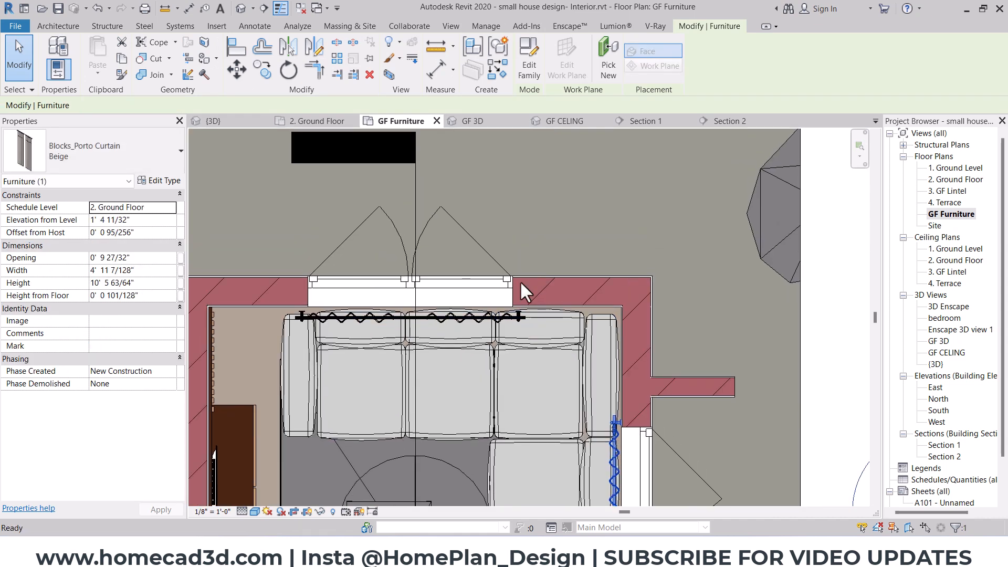
pyautogui.press('Escape')
# Align the bracket of the curtain behind the sofa's long side with the inner face of the window wall.
pyautogui.scroll(2, 468, 314)
pyautogui.press('a')
pyautogui.scroll(3, 577, 307)
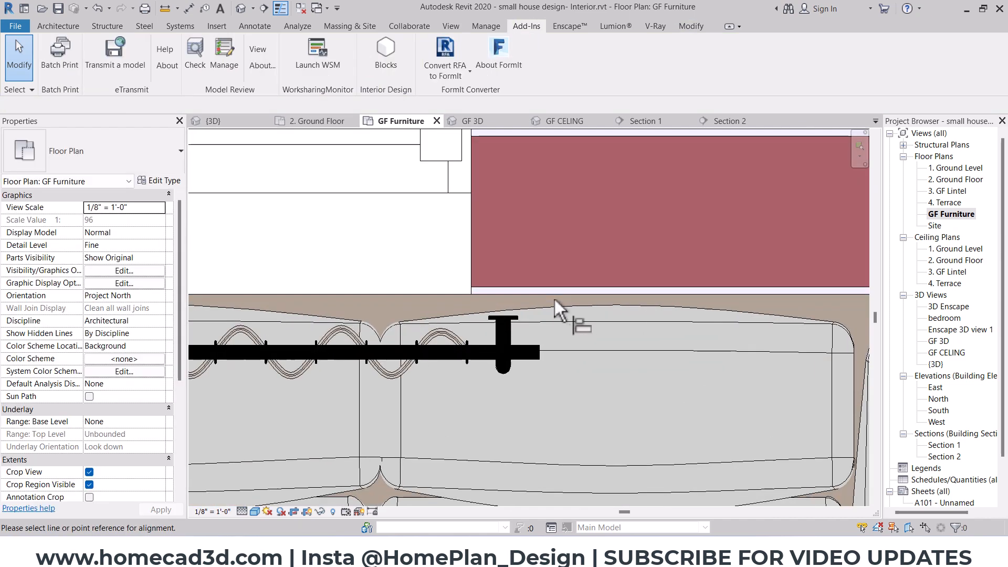
pyautogui.press('l')
pyautogui.click(501, 314)
pyautogui.press('Escape')
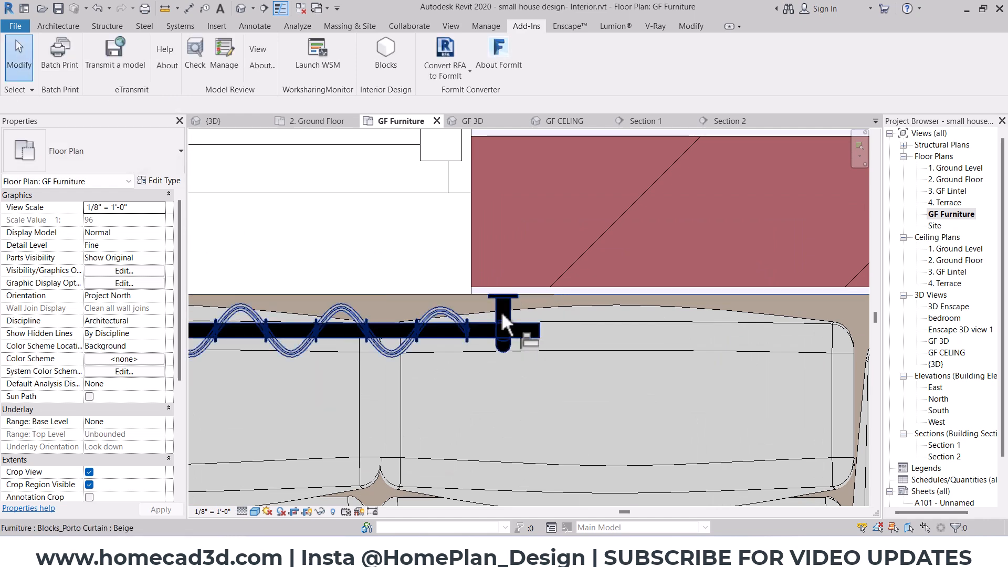
# Go to the Section 2 view from its section line across the living room.
pyautogui.scroll(-3, 502, 311)
pyautogui.moveTo(556, 308); pyautogui.dragTo(609, 254, button='middle')
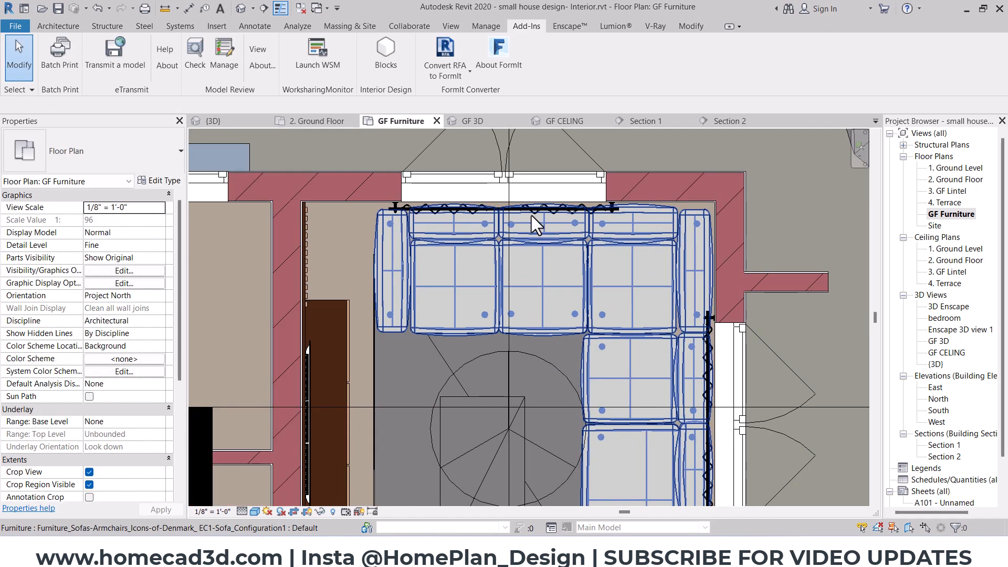
pyautogui.scroll(-2, 678, 341)
pyautogui.moveTo(690, 388); pyautogui.dragTo(695, 234, button='middle')
pyautogui.scroll(-1, 642, 273)
pyautogui.moveTo(643, 273); pyautogui.dragTo(605, 291, button='middle')
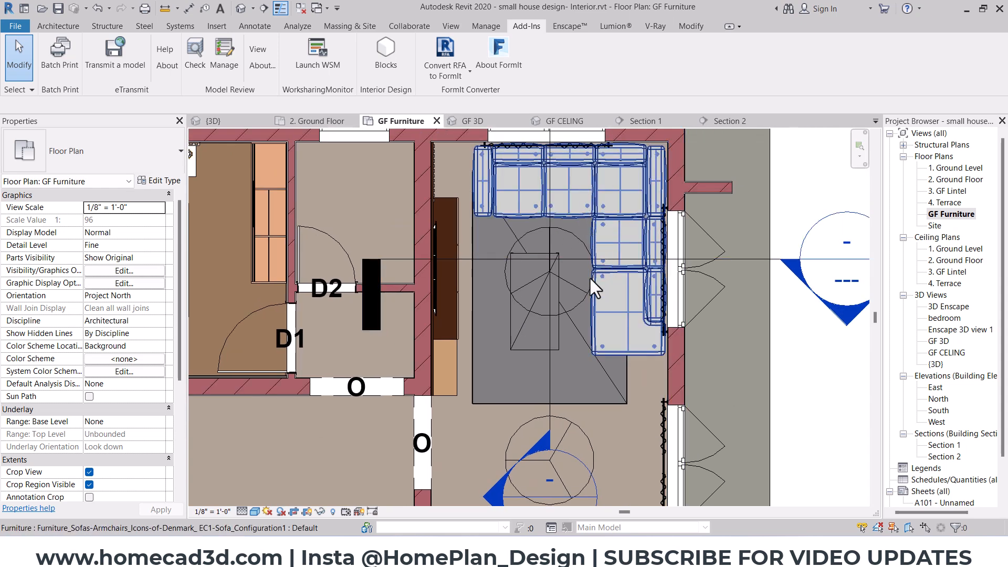
pyautogui.scroll(-2, 589, 276)
pyautogui.scroll(2, 651, 267)
pyautogui.click(690, 240)
pyautogui.moveTo(650, 279); pyautogui.dragTo(636, 335, button='middle')
pyautogui.rightClick(717, 283)
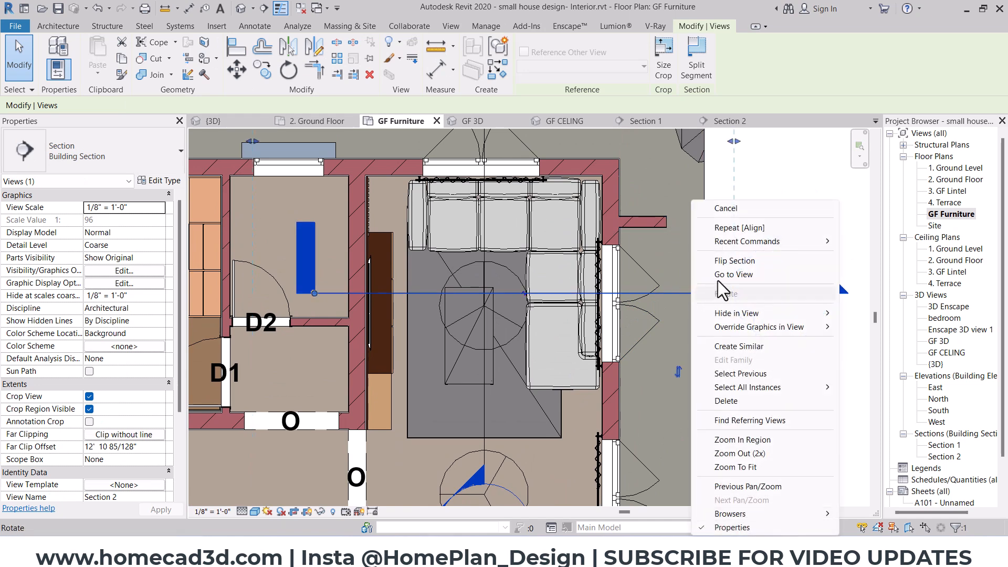
pyautogui.click(724, 274)
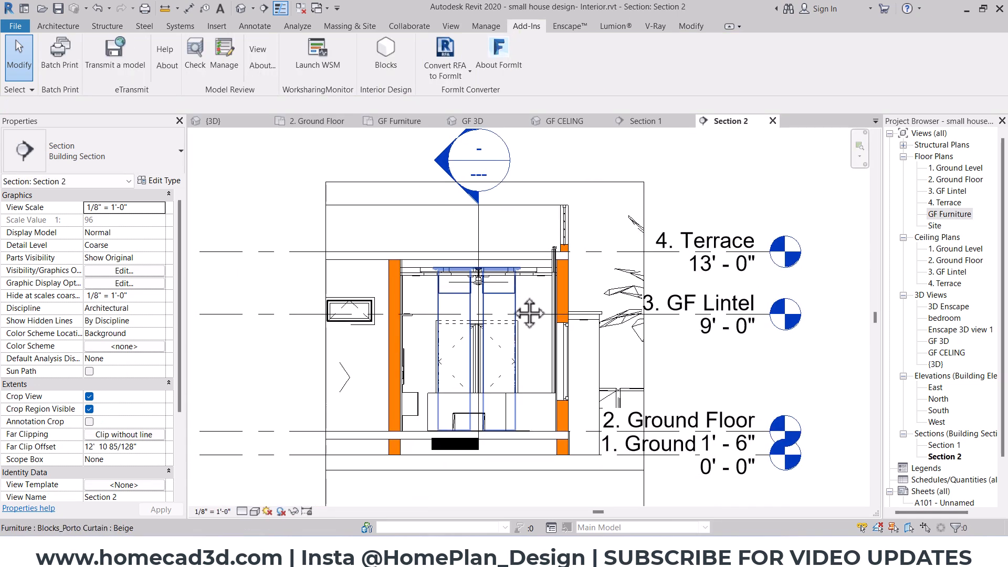
# Set the height of the curtain behind the sofa's long side to 8' and its width to 6'.
pyautogui.scroll(2, 529, 314)
pyautogui.click(497, 293)
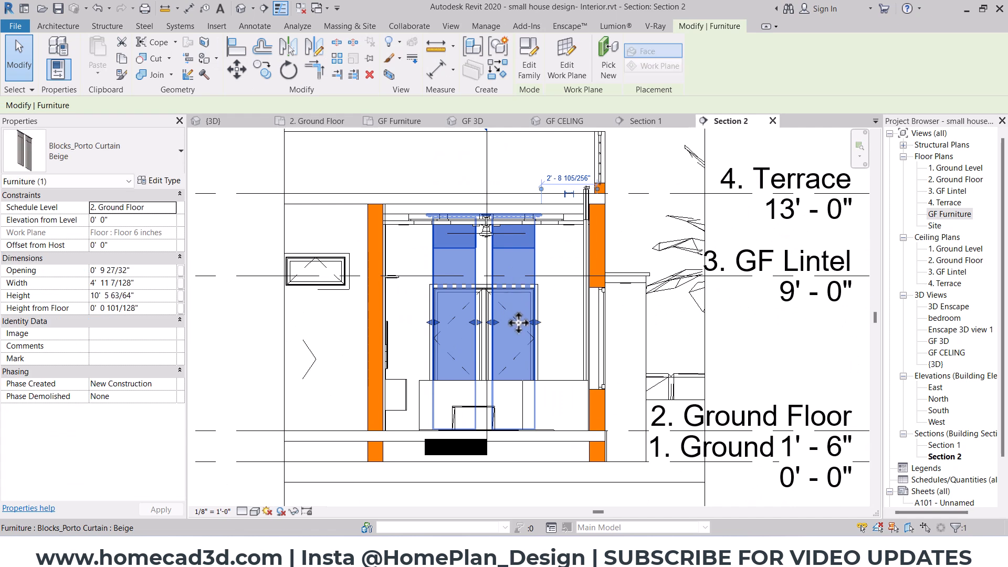
pyautogui.scroll(1, 511, 326)
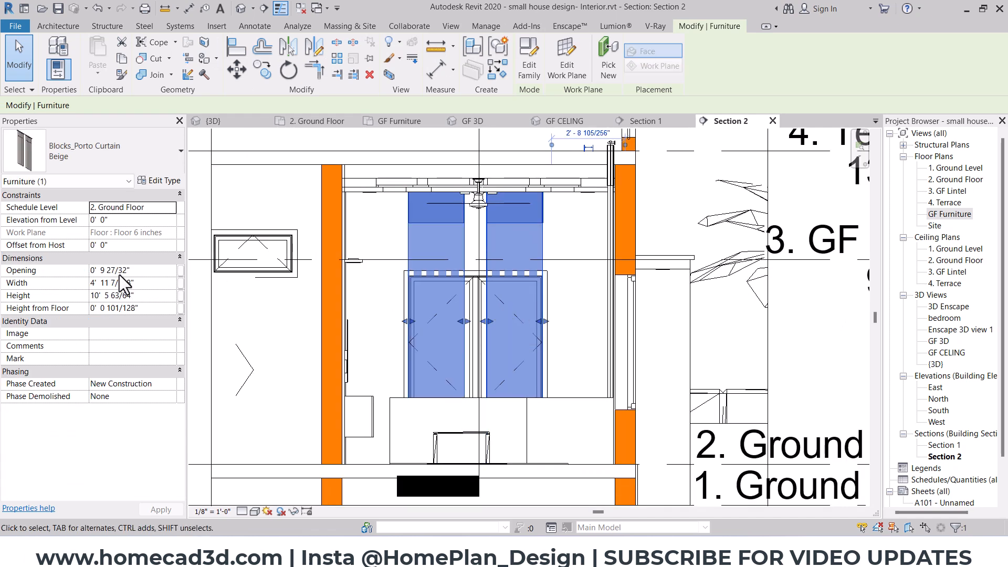
pyautogui.click(148, 271)
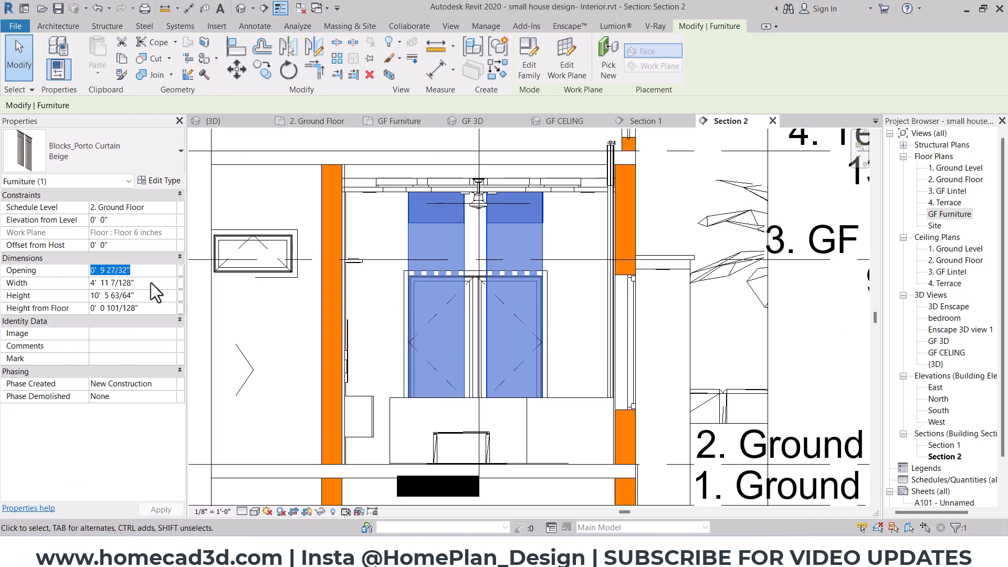
pyautogui.click(152, 296)
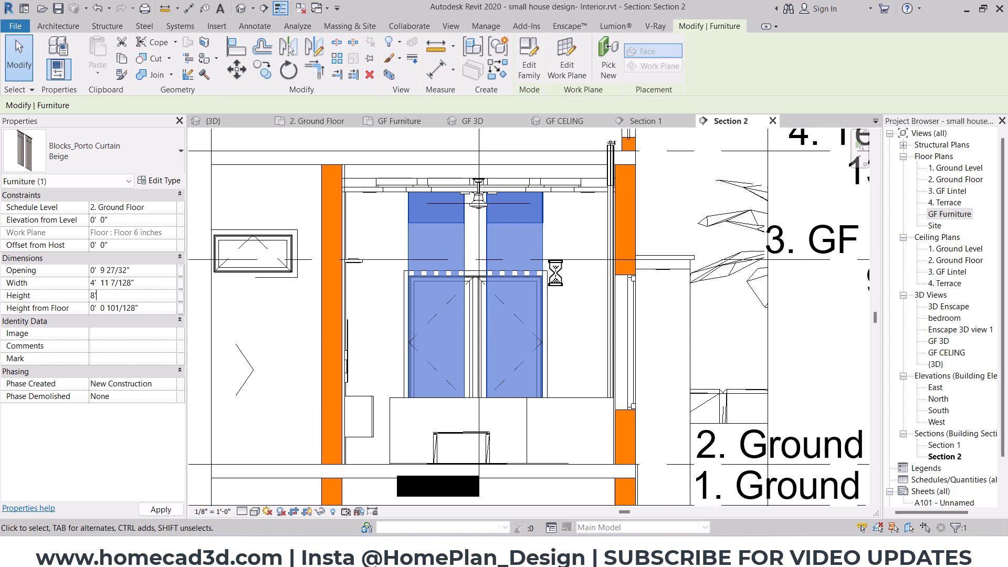
pyautogui.click(146, 270)
pyautogui.write("6'")
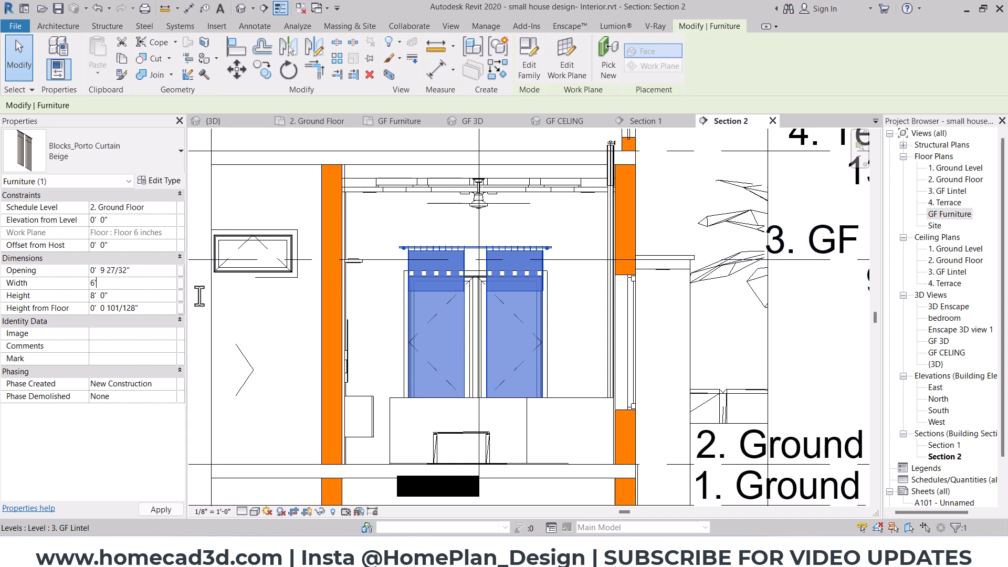
# Try a height of 7' on the curtain behind the sofa's long side, and settle on 7' 6".
pyautogui.click(121, 299)
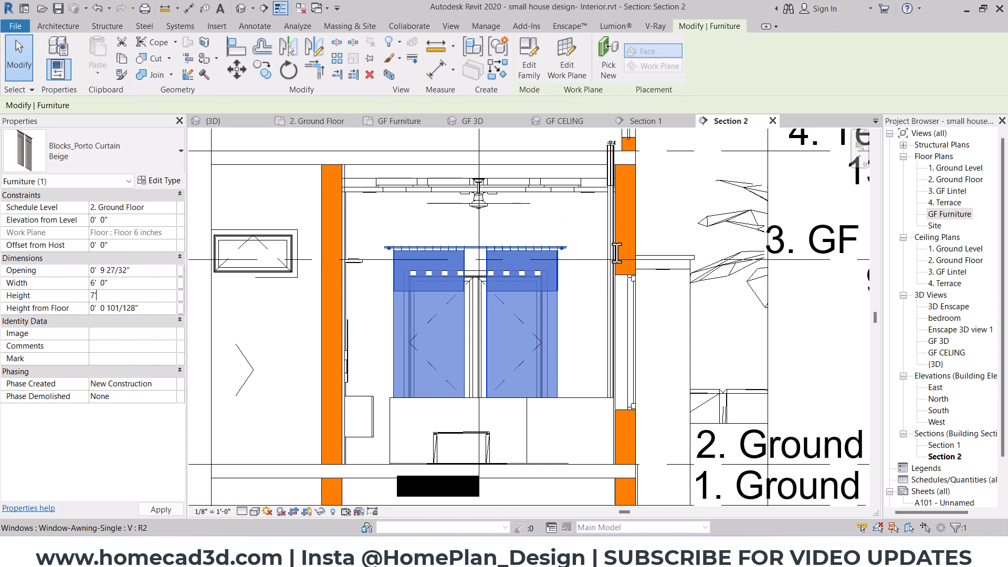
pyautogui.press('Return')
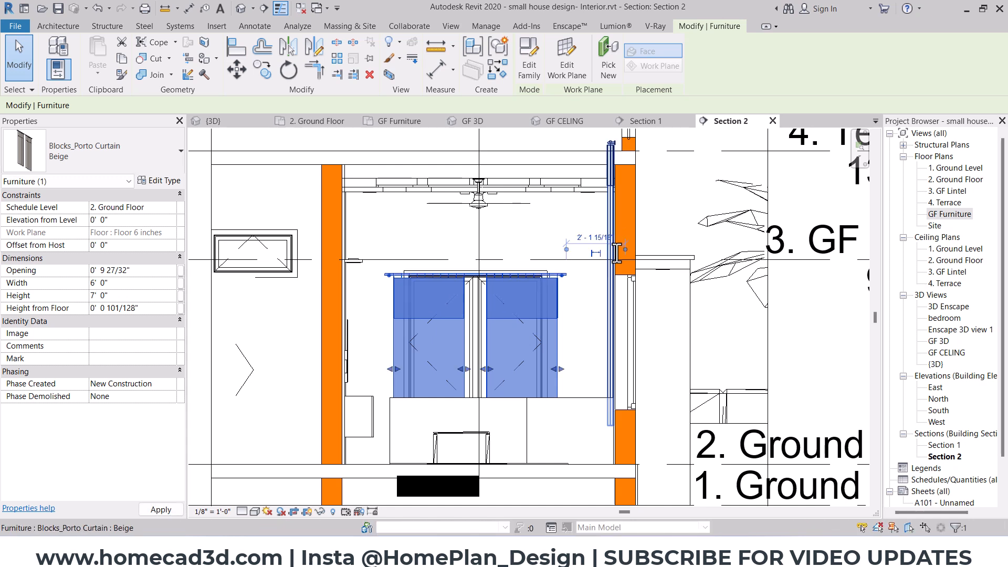
pyautogui.click(106, 298)
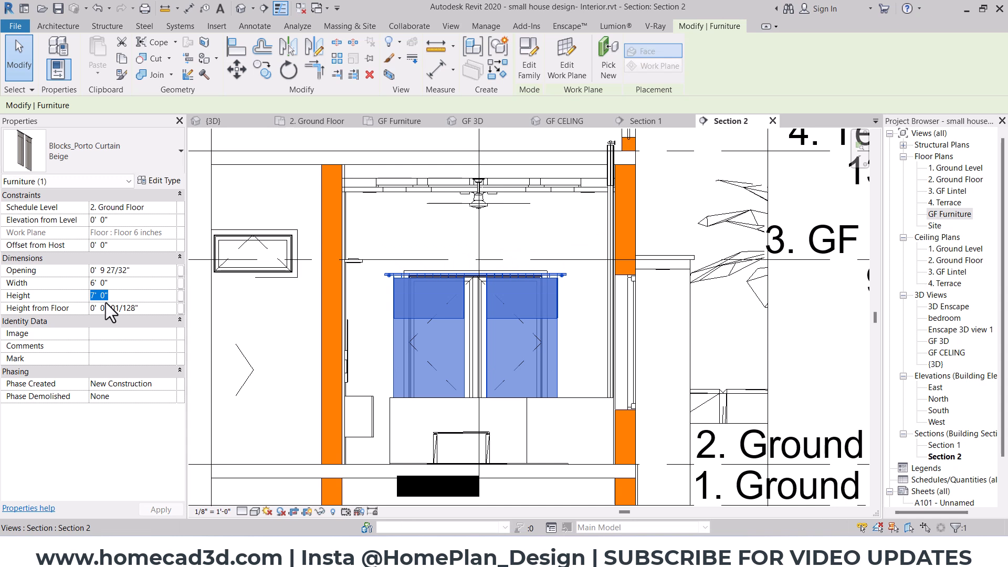
pyautogui.click(106, 301)
pyautogui.press('BackSpace')
pyautogui.write('6')
pyautogui.click(596, 315)
pyautogui.moveTo(597, 315); pyautogui.dragTo(553, 319, button='middle')
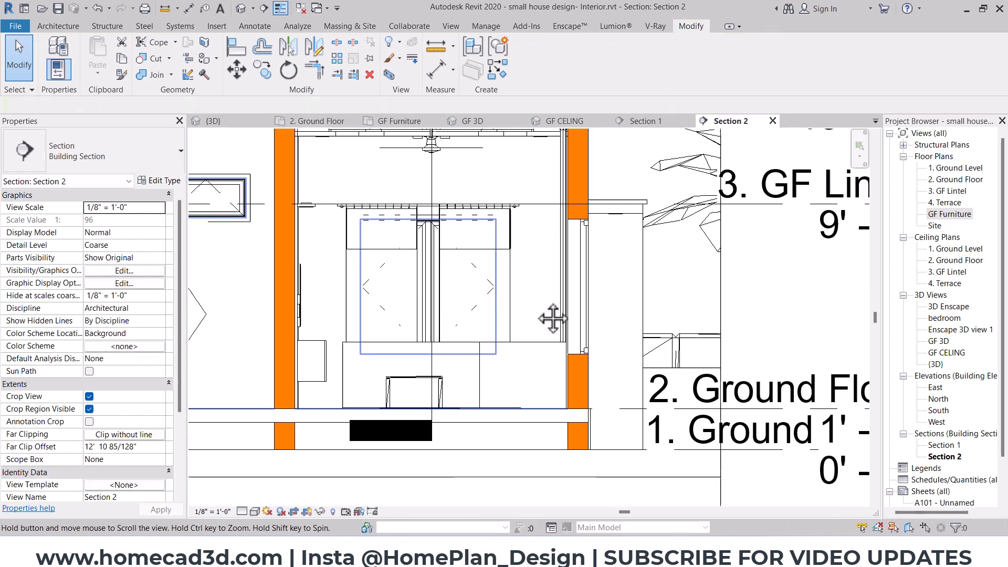
pyautogui.click(493, 283)
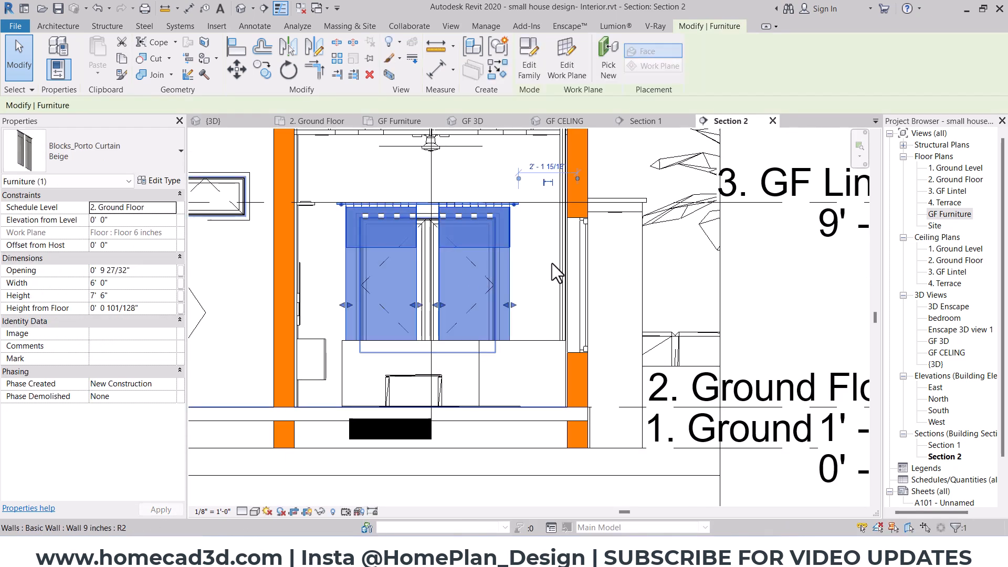
pyautogui.click(552, 263)
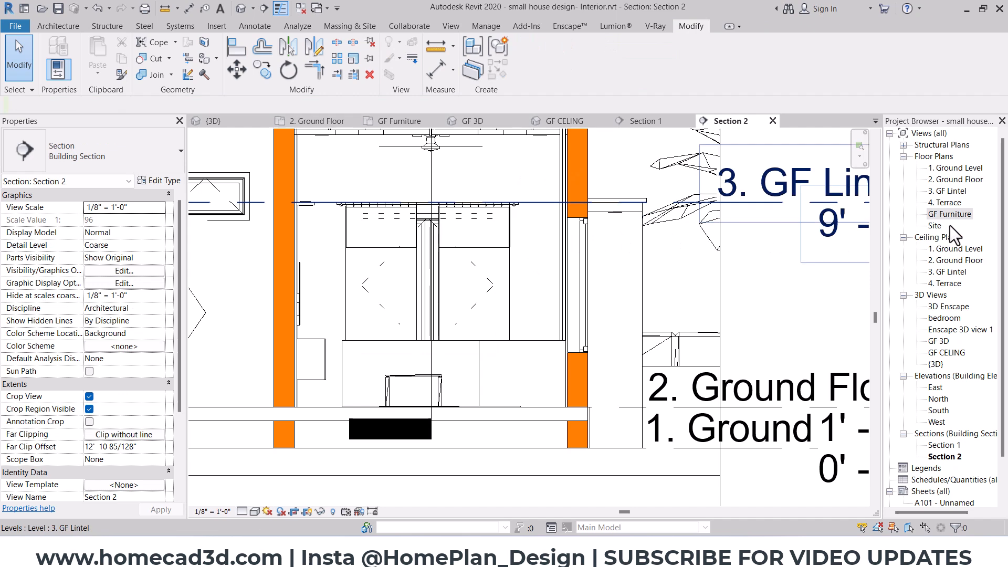
# In the GF Furniture plan, set both side-wall curtains to a width of 6' and a height of 7' 6".
pyautogui.doubleClick(949, 214)
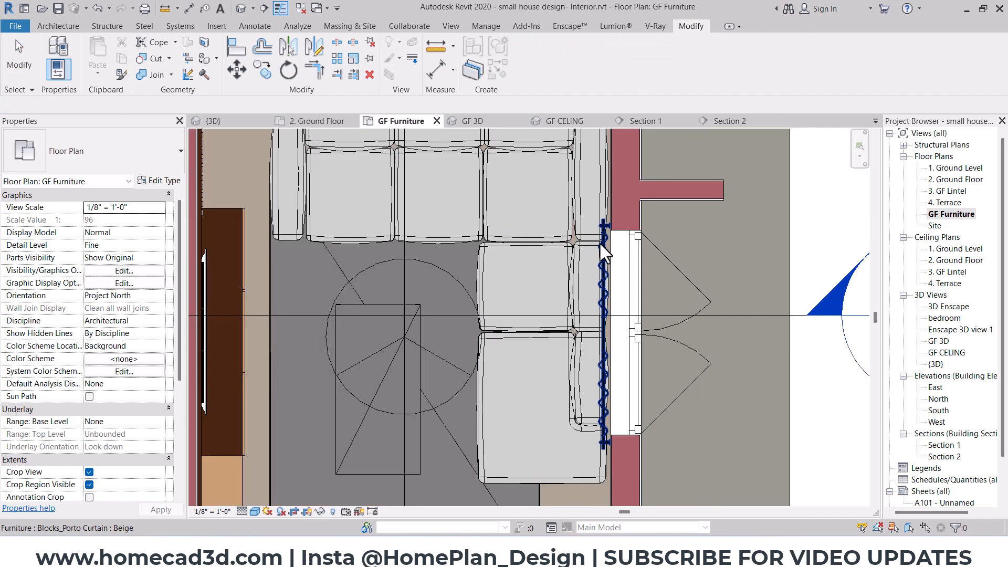
pyautogui.click(605, 253)
pyautogui.scroll(-3, 611, 336)
pyautogui.scroll(2, 601, 215)
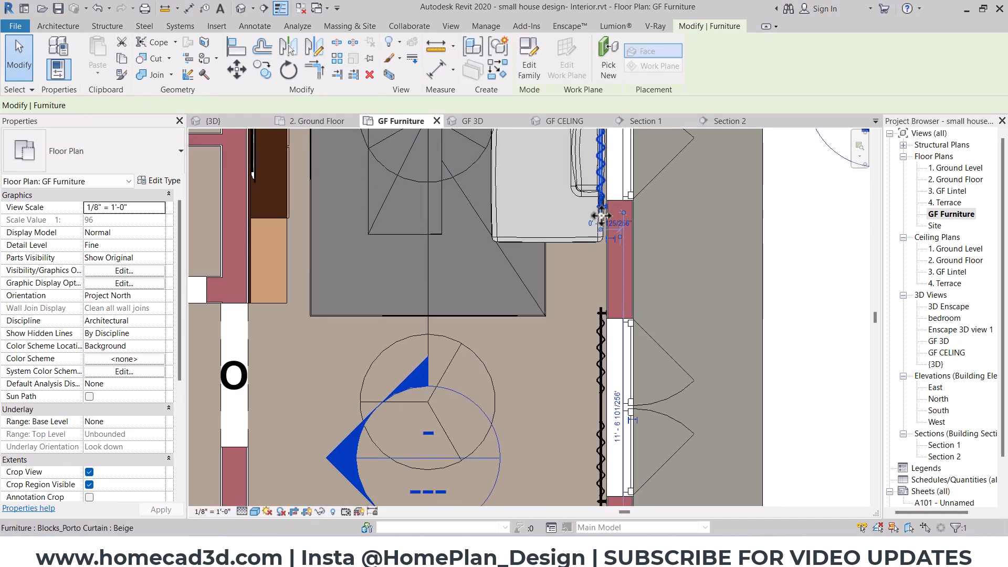
pyautogui.click(601, 215)
pyautogui.keyDown('ctrl'); pyautogui.click(603, 333); pyautogui.keyUp('ctrl')
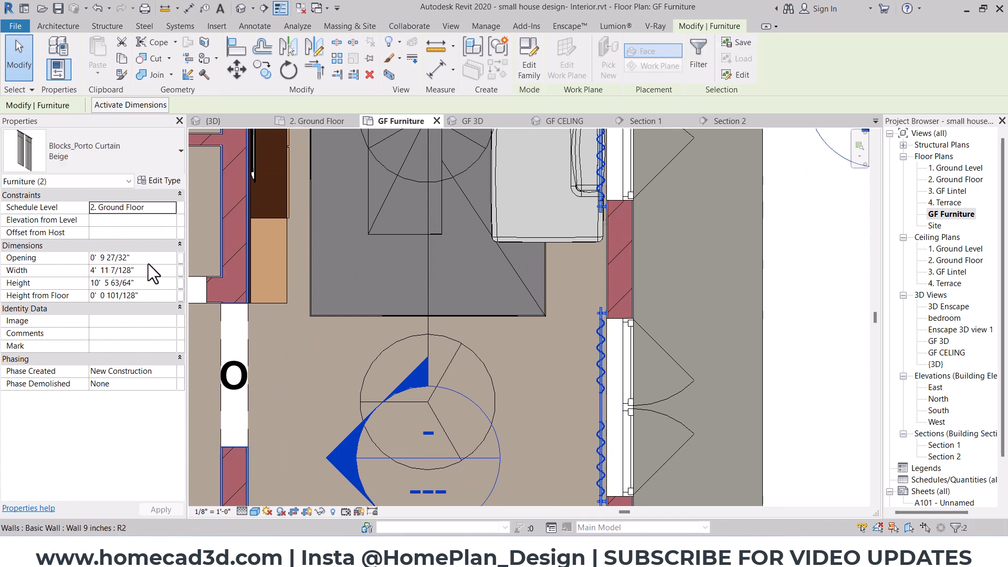
pyautogui.click(149, 270)
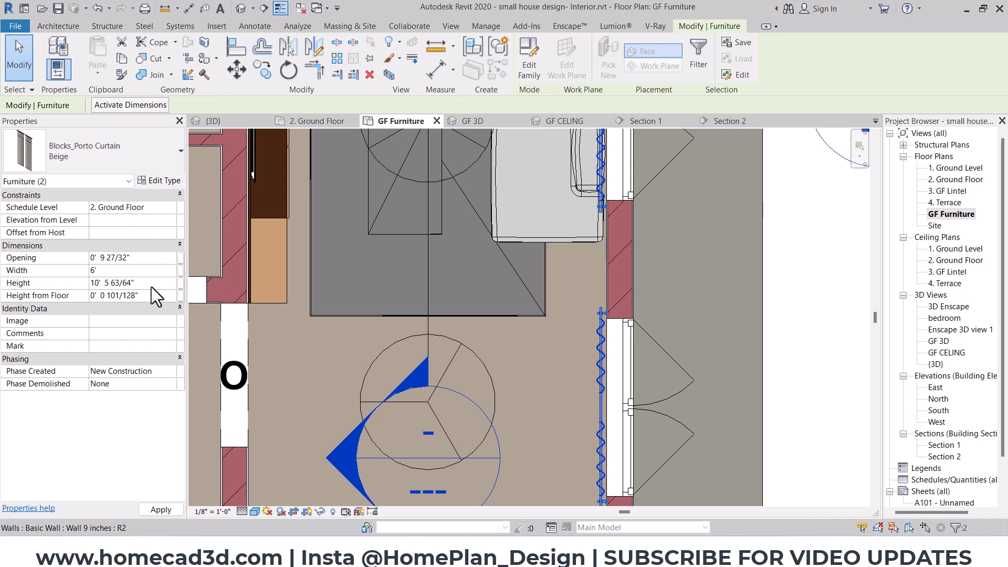
pyautogui.press('Tab')
pyautogui.write('7\'6"')
pyautogui.scroll(-2, 602, 321)
pyautogui.moveTo(658, 317); pyautogui.dragTo(645, 333, button='middle')
pyautogui.press('Escape')
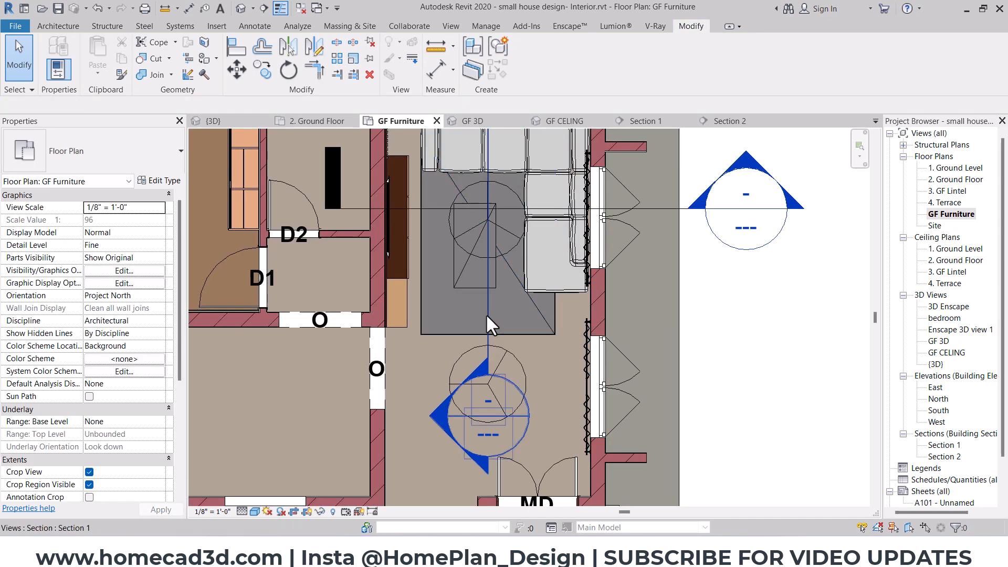
# Extend the Section 1 line past the main door to take in the whole living room, and go to its view.
pyautogui.click(486, 314)
pyautogui.scroll(-2, 486, 314)
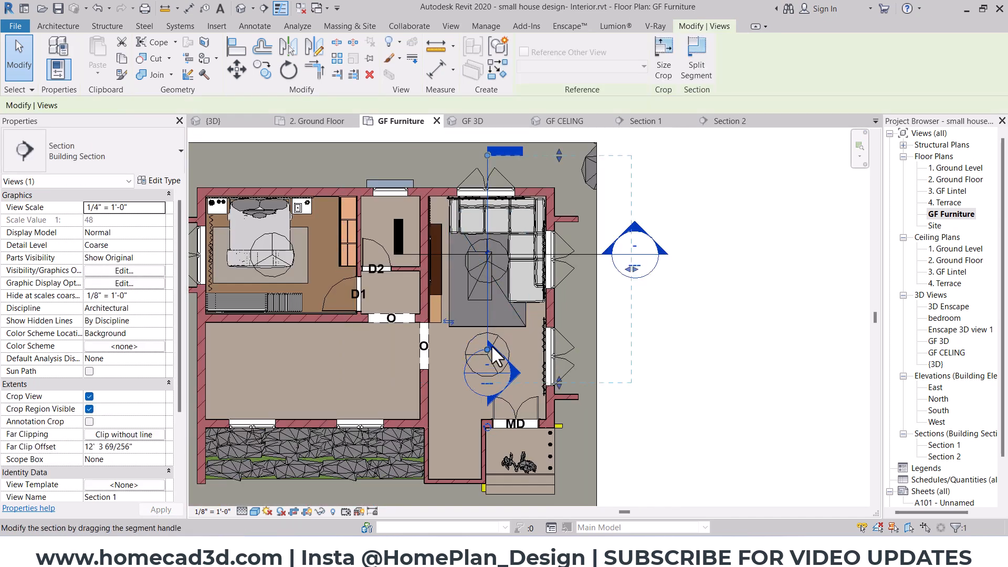
pyautogui.moveTo(491, 344); pyautogui.dragTo(490, 441)
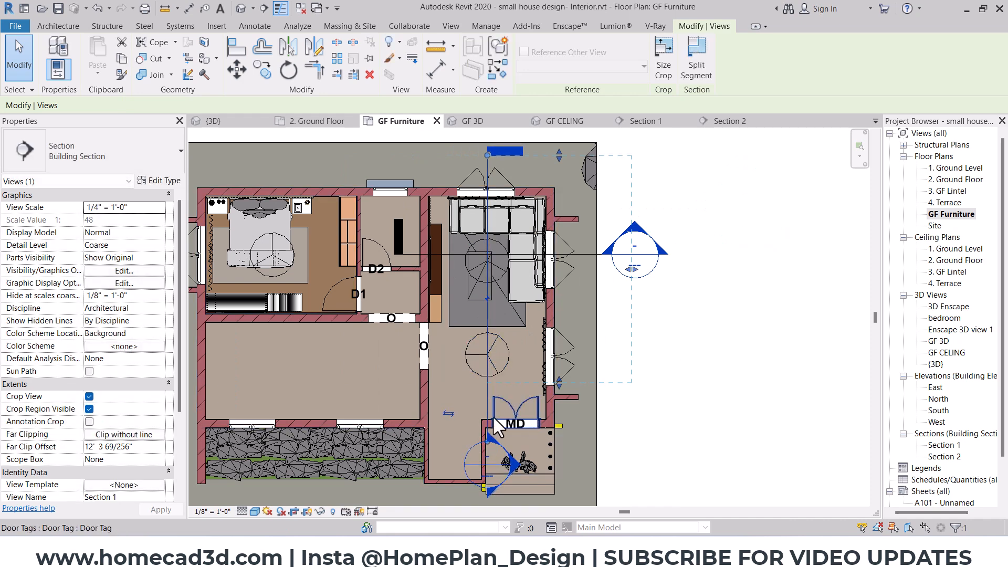
pyautogui.rightClick(489, 391)
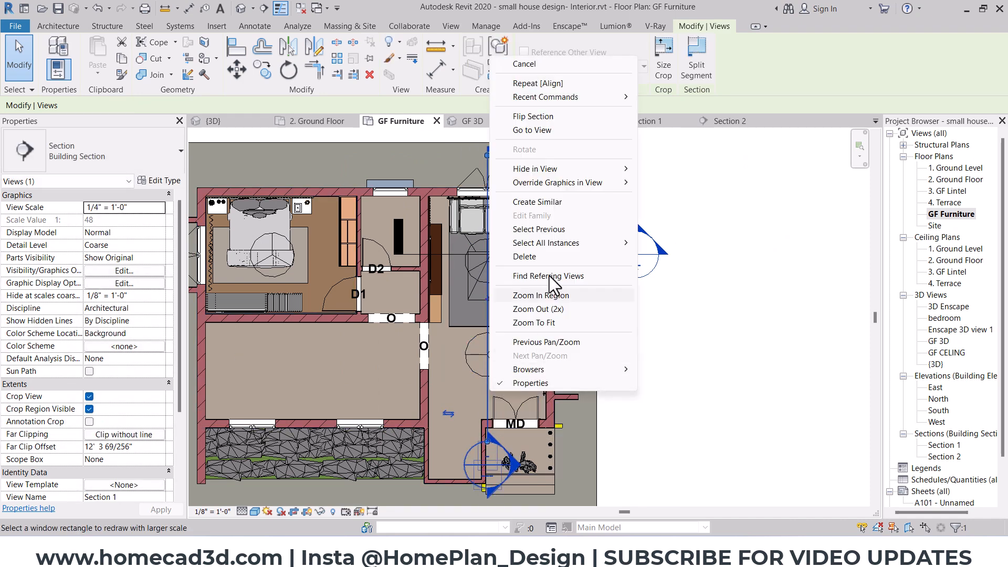
pyautogui.click(545, 126)
# Align the rod top of the curtain over the sofa's short side with the rod top of the neighbouring curtain.
pyautogui.moveTo(552, 365); pyautogui.dragTo(524, 273, button='middle')
pyautogui.click(509, 268)
pyautogui.scroll(-1, 495, 286)
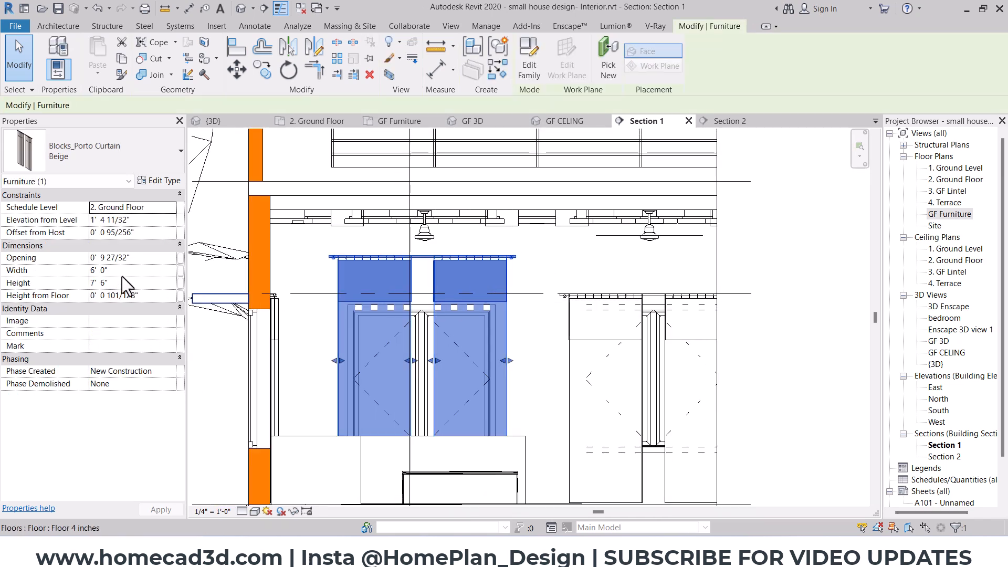
pyautogui.moveTo(621, 373); pyautogui.dragTo(607, 319, button='middle')
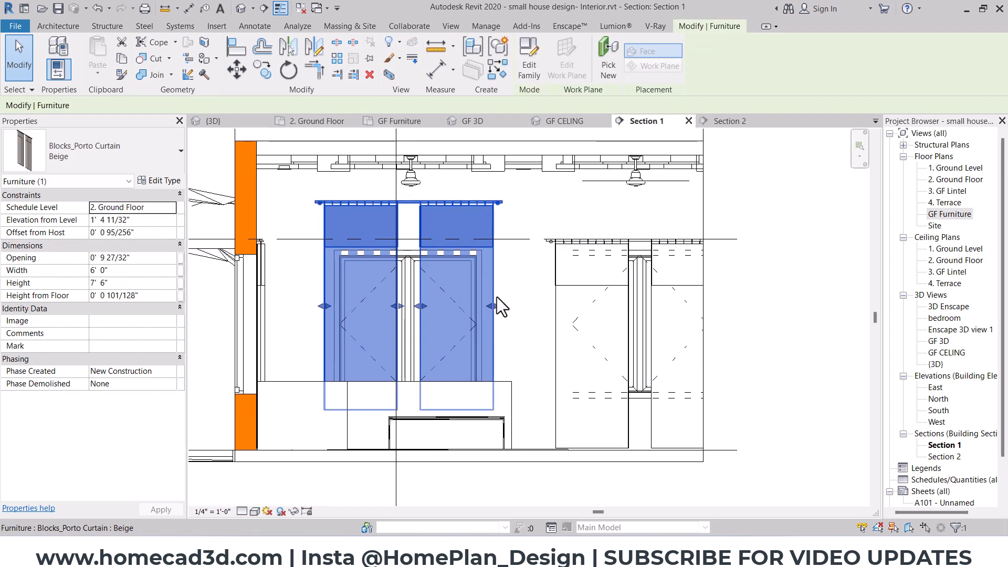
pyautogui.click(238, 52)
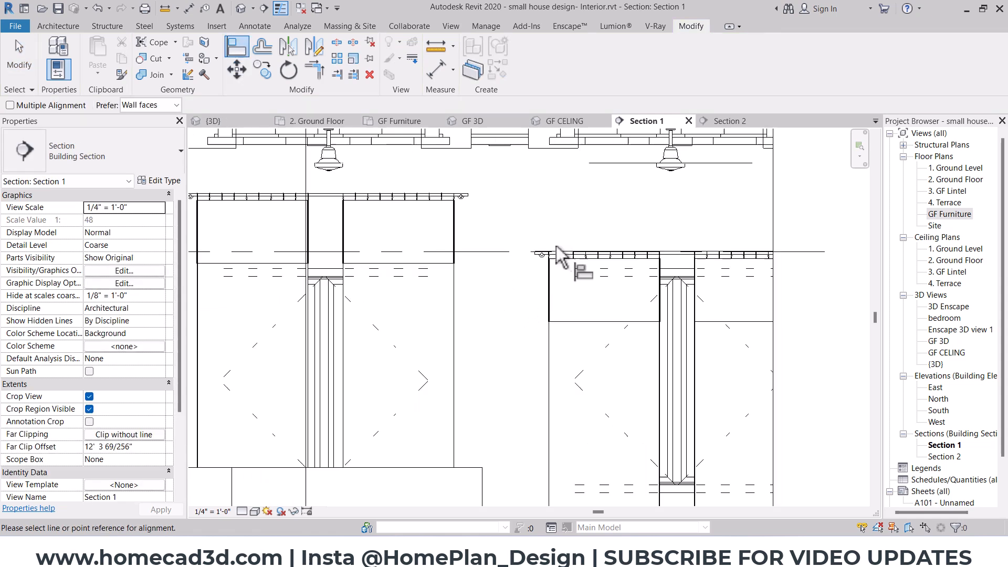
pyautogui.scroll(3, 558, 266)
pyautogui.moveTo(522, 265); pyautogui.dragTo(549, 300, button='middle')
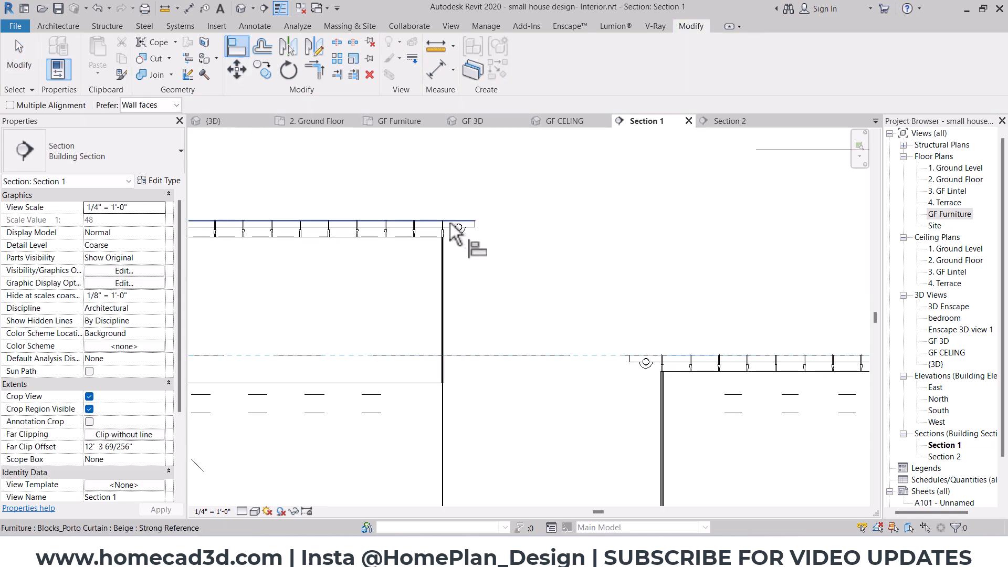
pyautogui.press('Escape')
pyautogui.press('Escape')
pyautogui.scroll(-4, 525, 283)
pyautogui.scroll(-2, 548, 278)
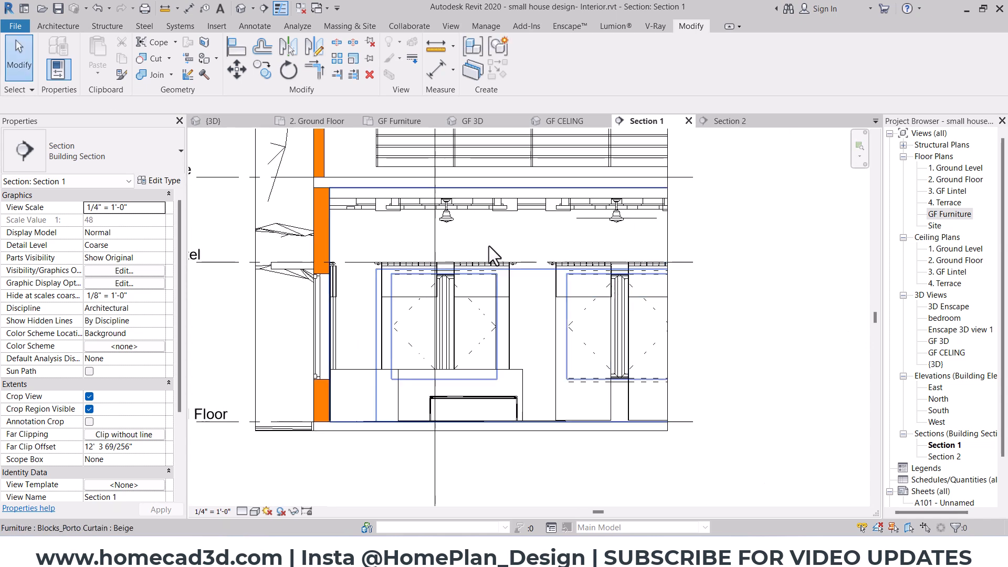
# Return to the GF Furniture floor plan at the living room.
pyautogui.doubleClick(951, 181)
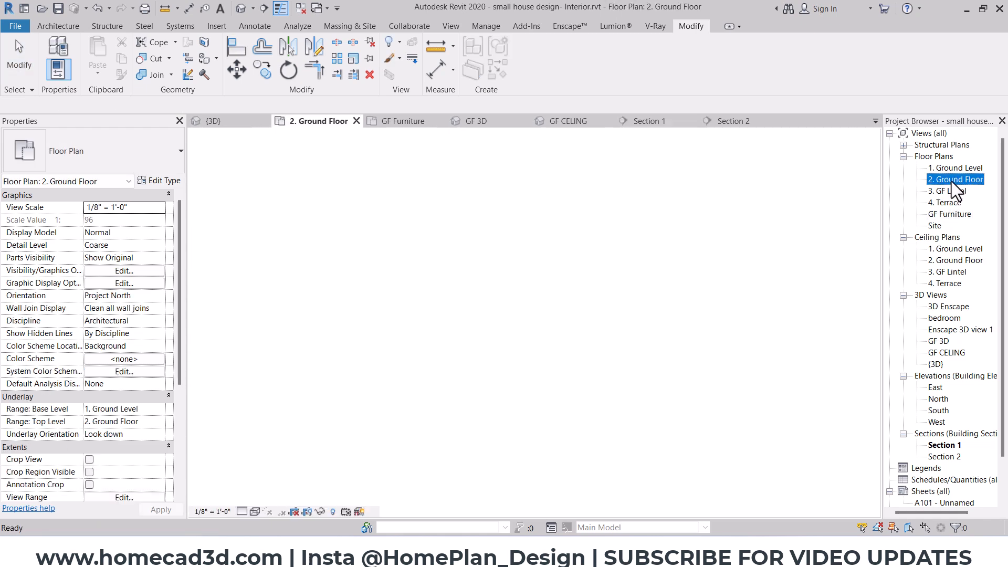
pyautogui.doubleClick(946, 213)
pyautogui.scroll(3, 546, 373)
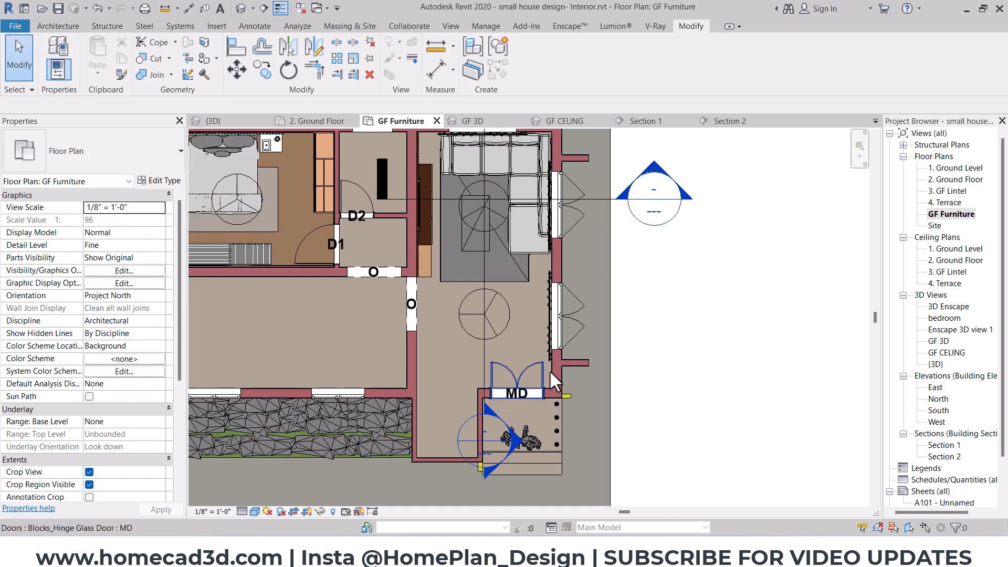